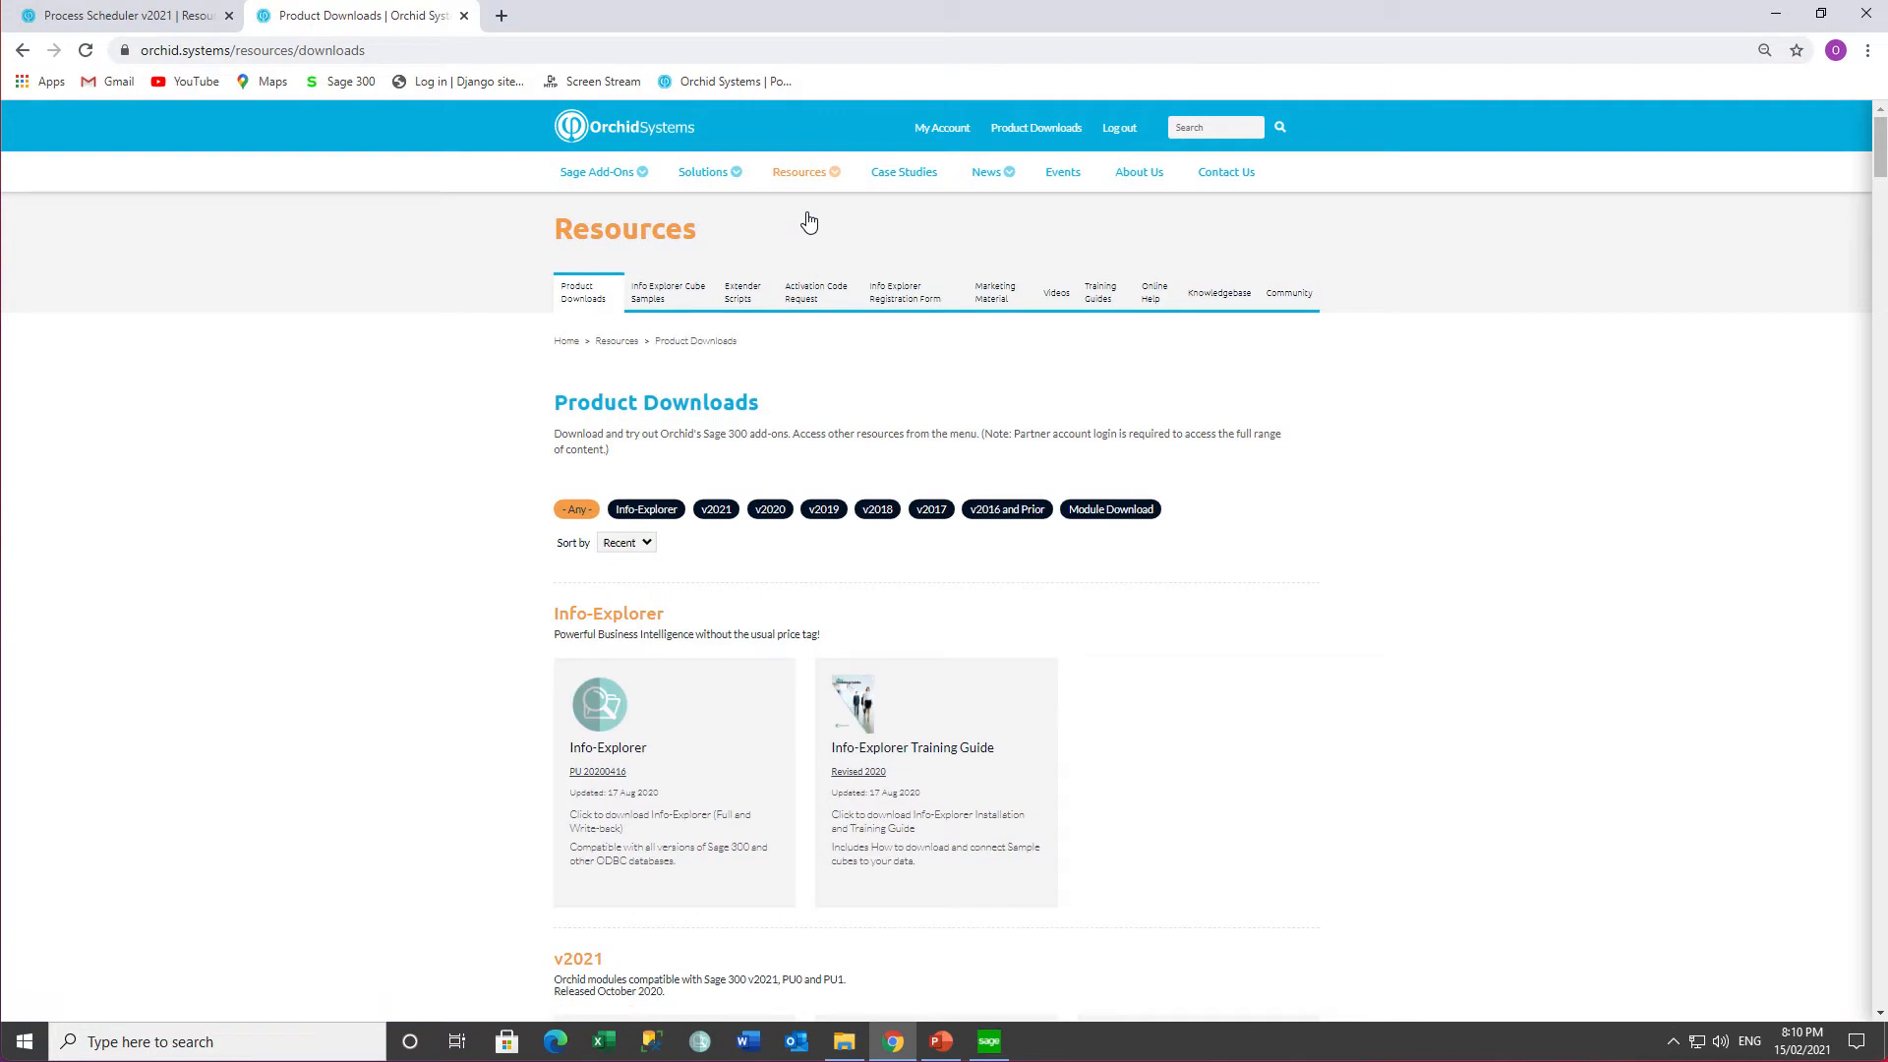
- Filter the Orchid downloads to v2021 and save the Process Scheduler v2021 installer to Downloads
{"action": "left_click", "coordinate": [723, 516]}
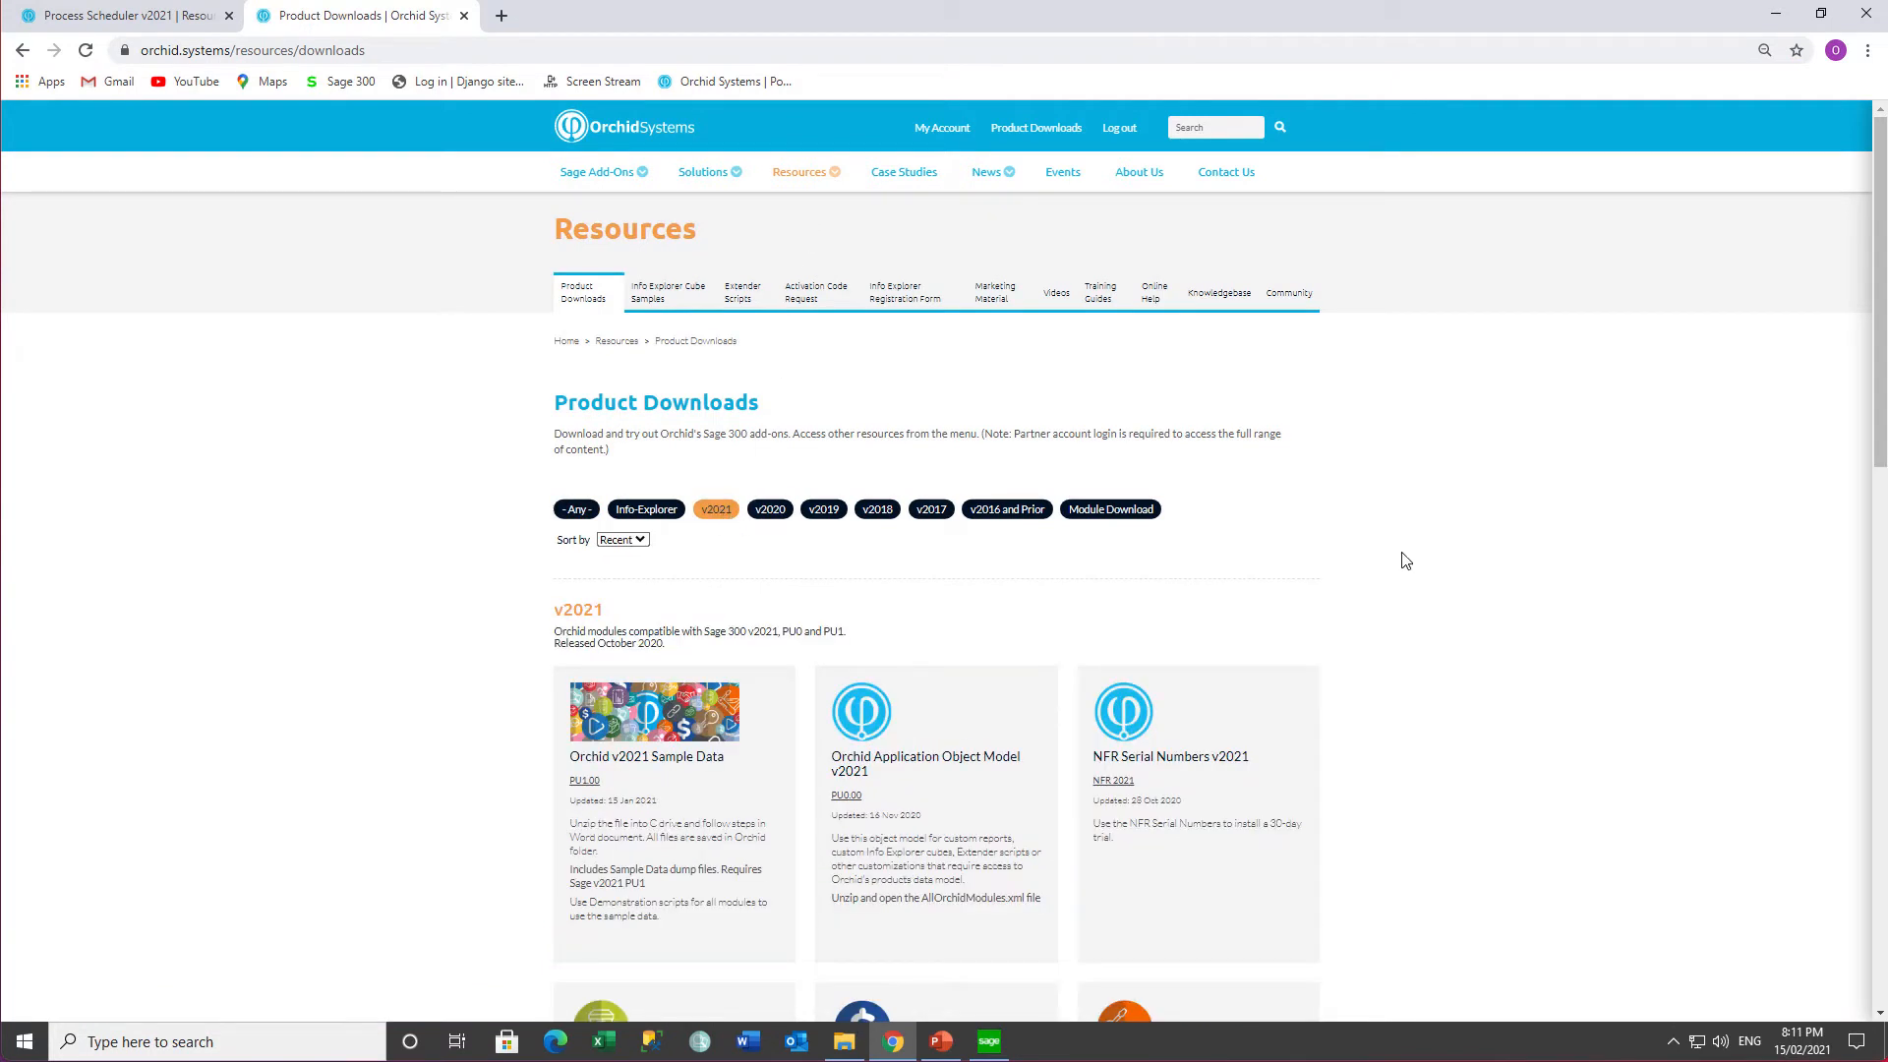
{"action": "scroll", "coordinate": [1409, 561], "scroll_direction": "down", "scroll_amount": 3}
{"action": "scroll", "coordinate": [1409, 562], "scroll_direction": "down", "scroll_amount": 7}
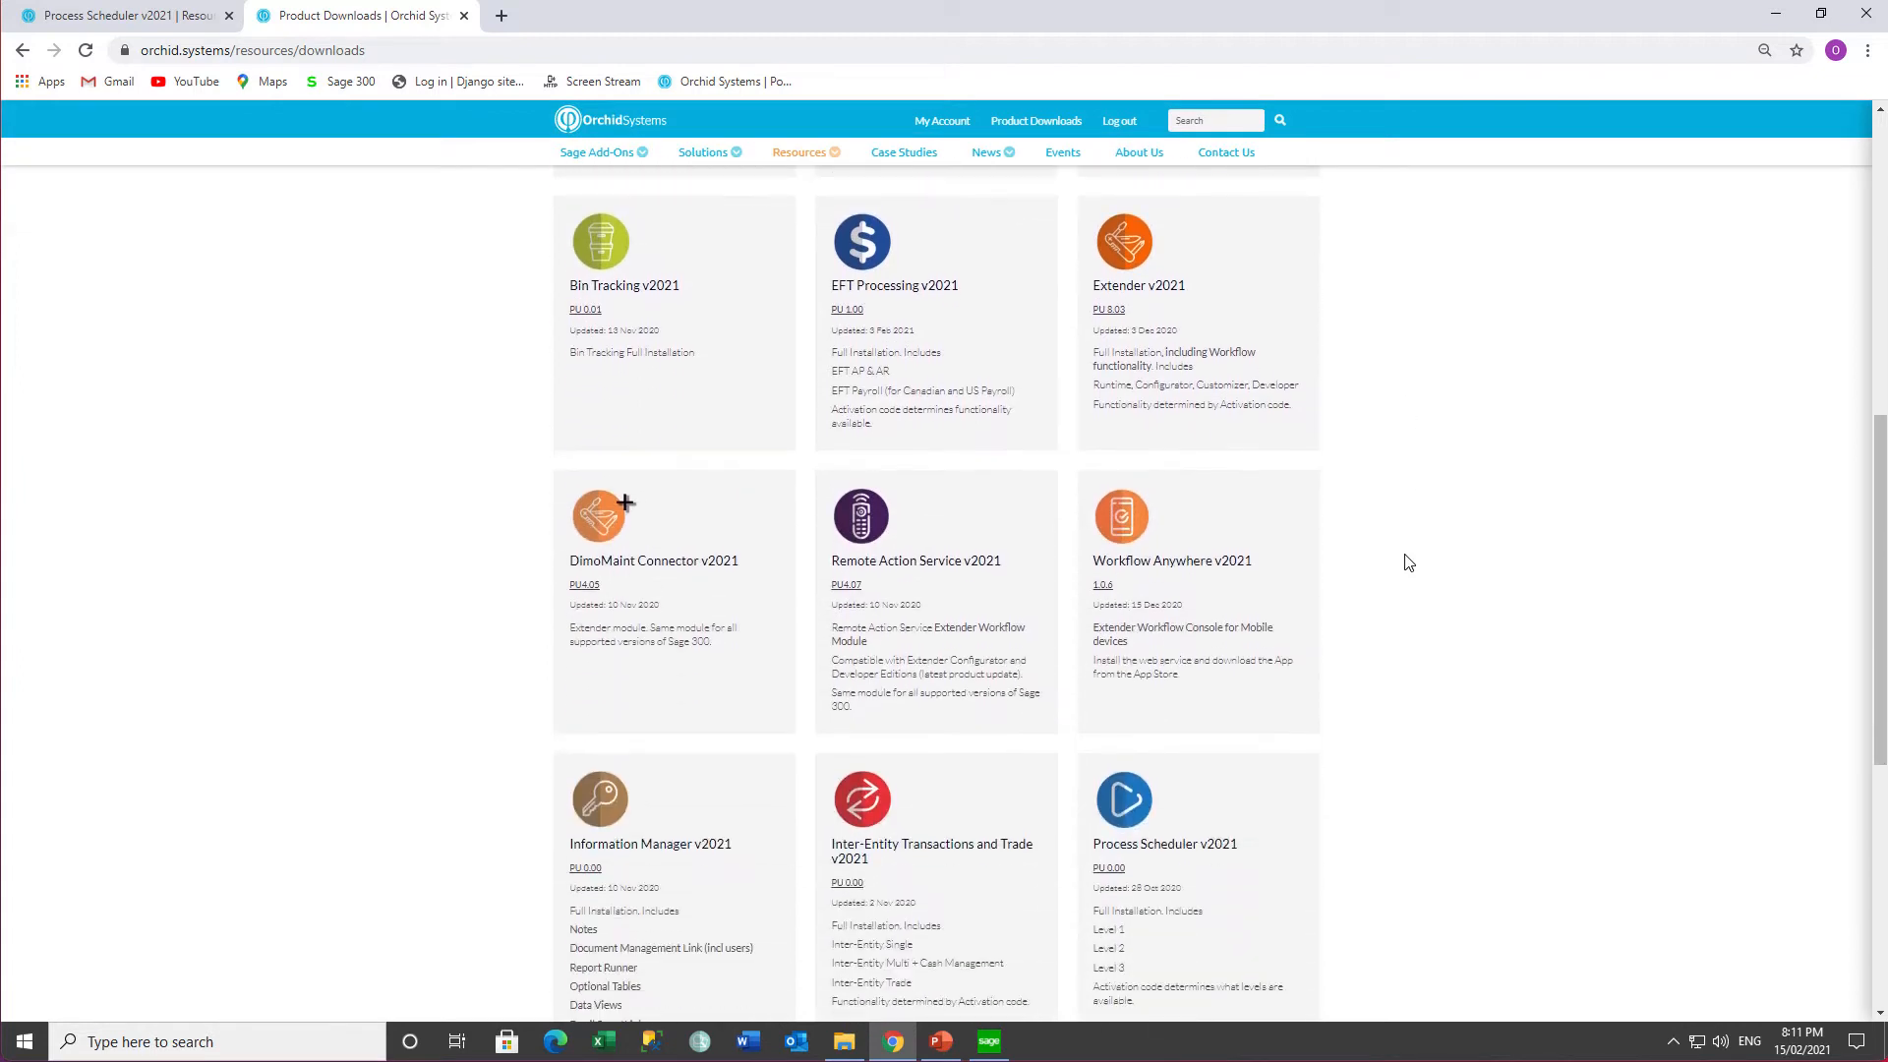
{"action": "left_click", "coordinate": [1131, 651]}
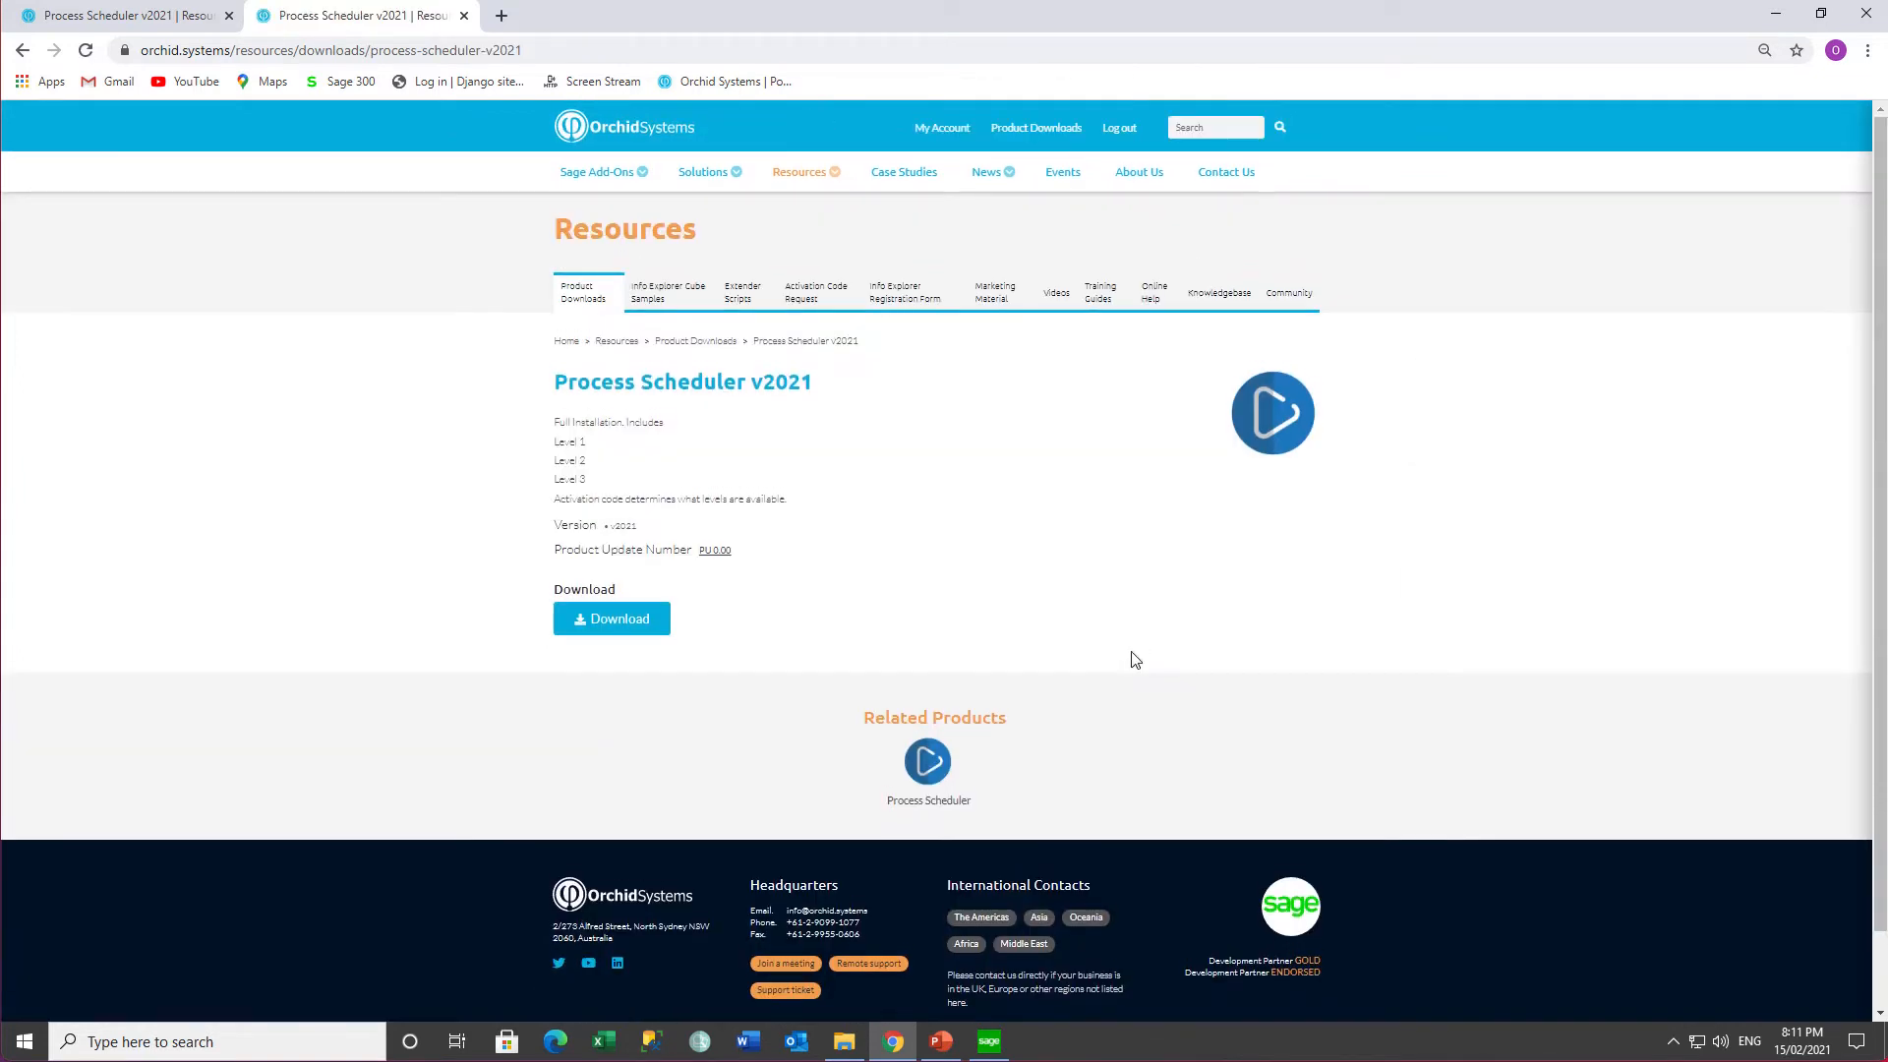
{"action": "left_click", "coordinate": [602, 625]}
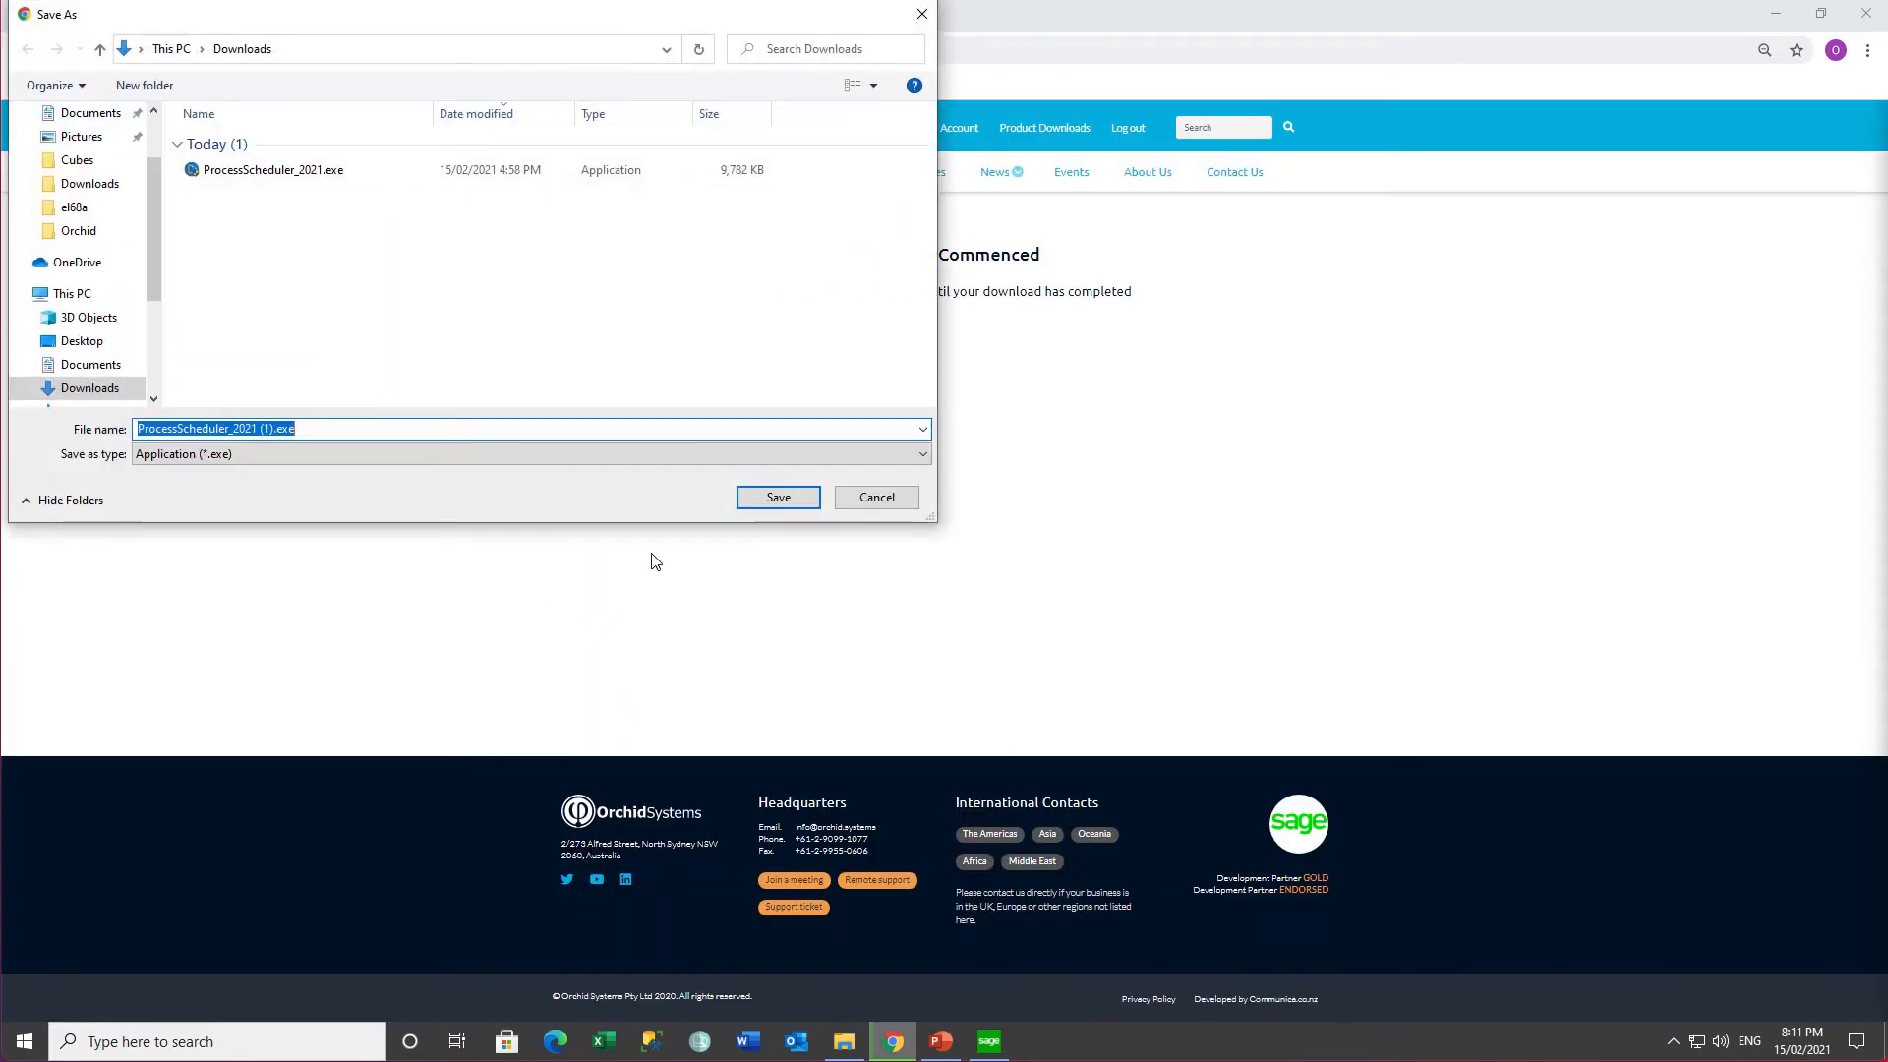
{"action": "left_click", "coordinate": [764, 499]}
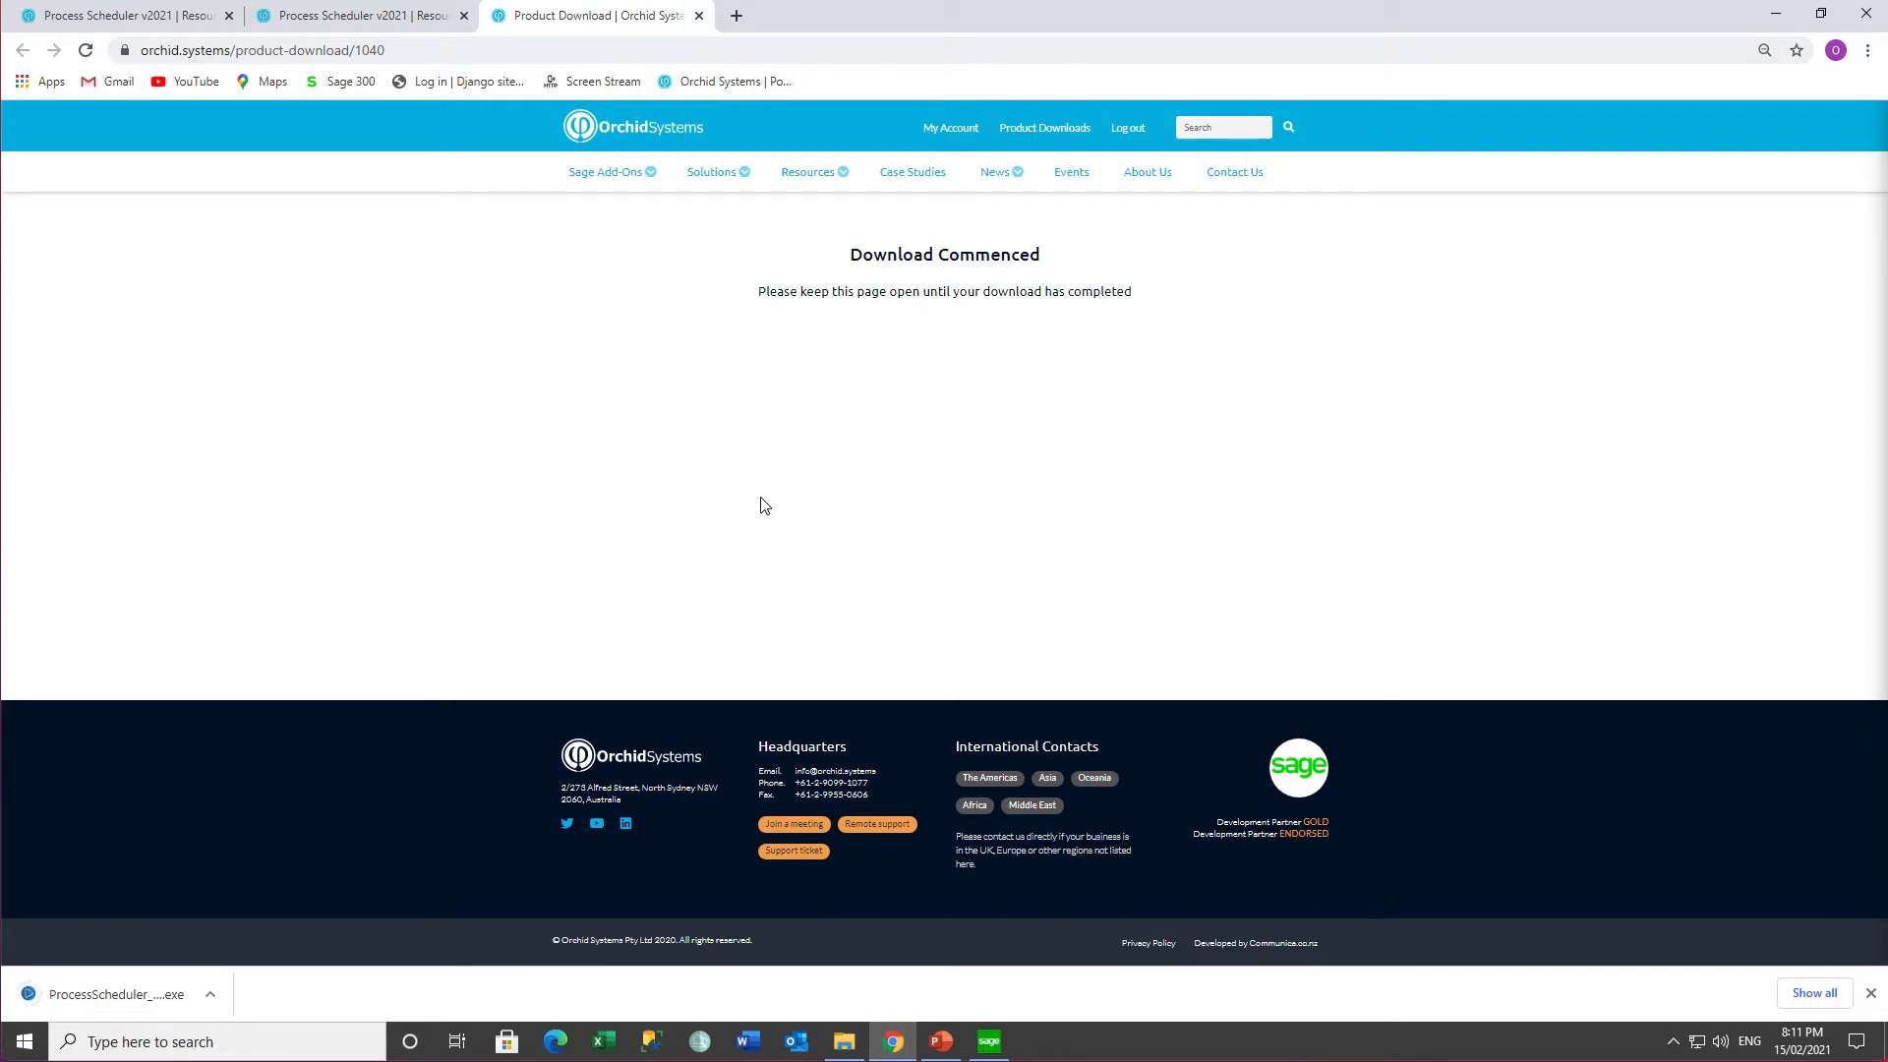
- Launch the downloaded ProcessScheduler_2021.exe from its folder and let it run past the security warning
{"action": "left_click", "coordinate": [209, 994]}
{"action": "left_click", "coordinate": [240, 922]}
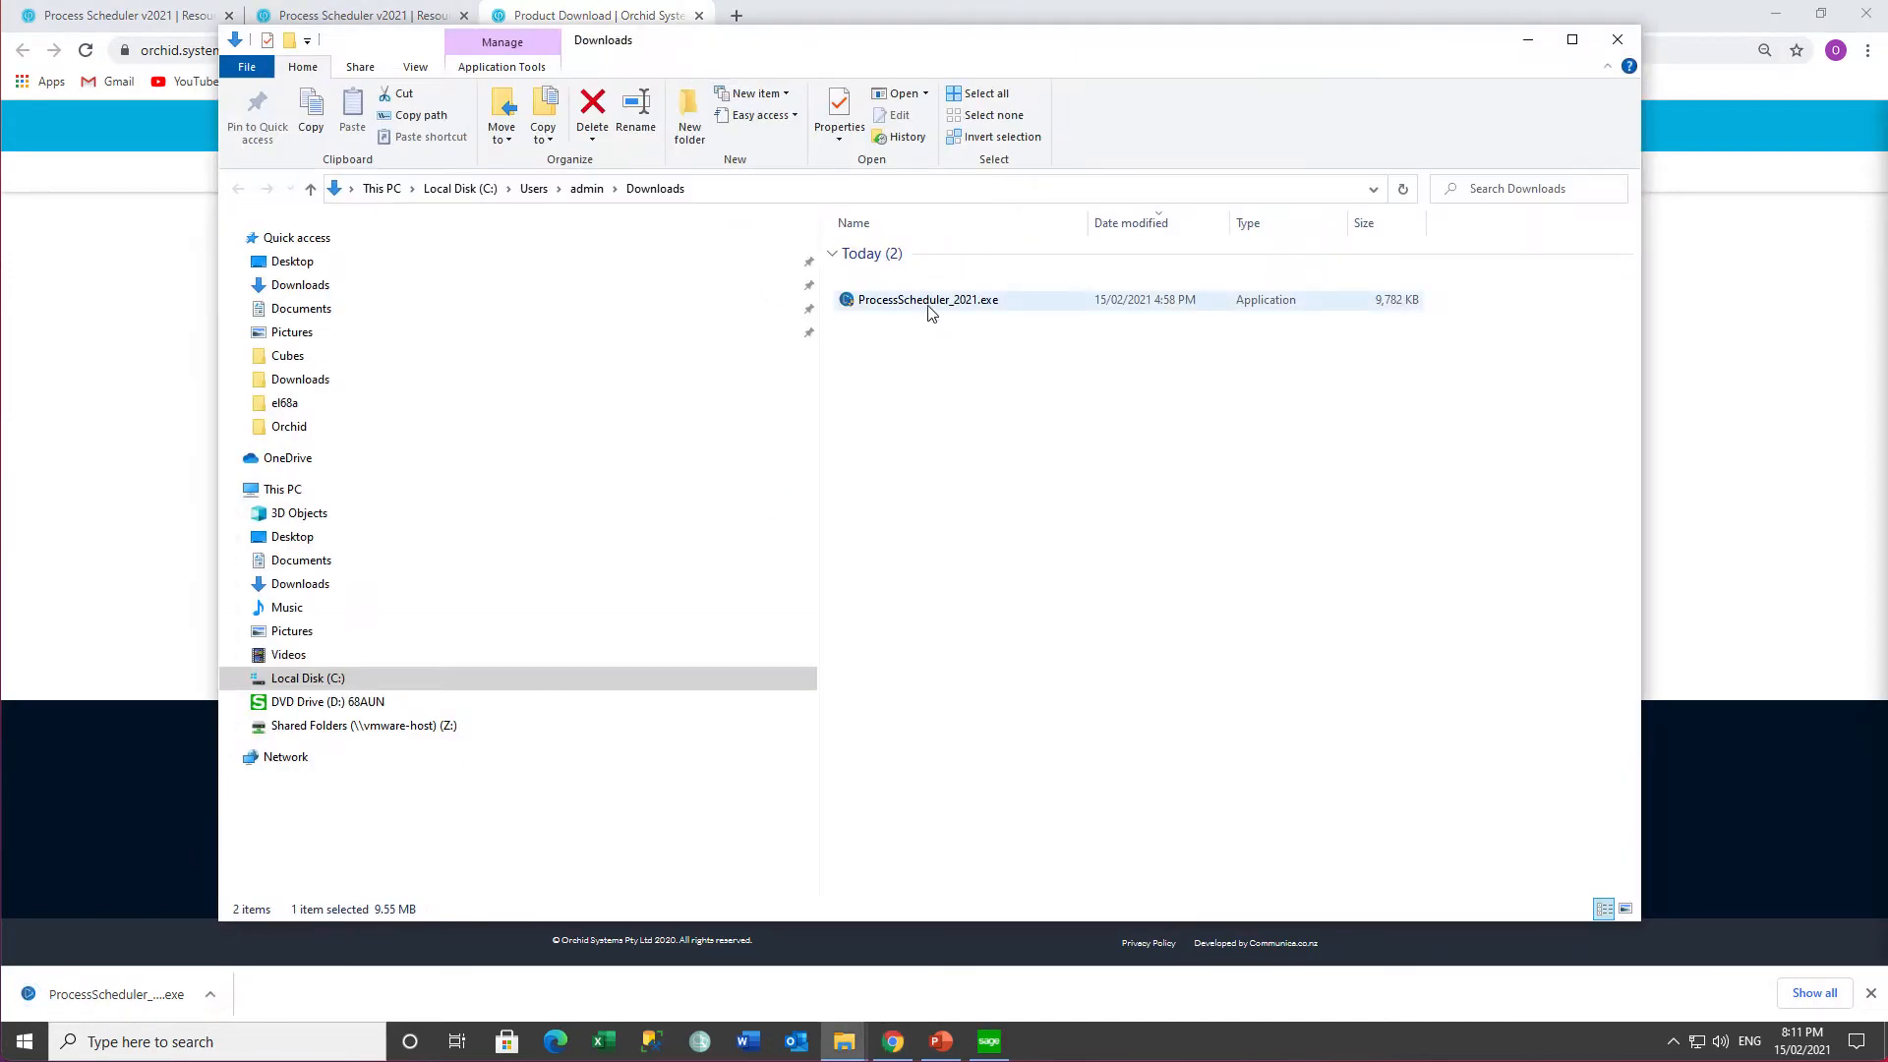
{"action": "double_click", "coordinate": [930, 301]}
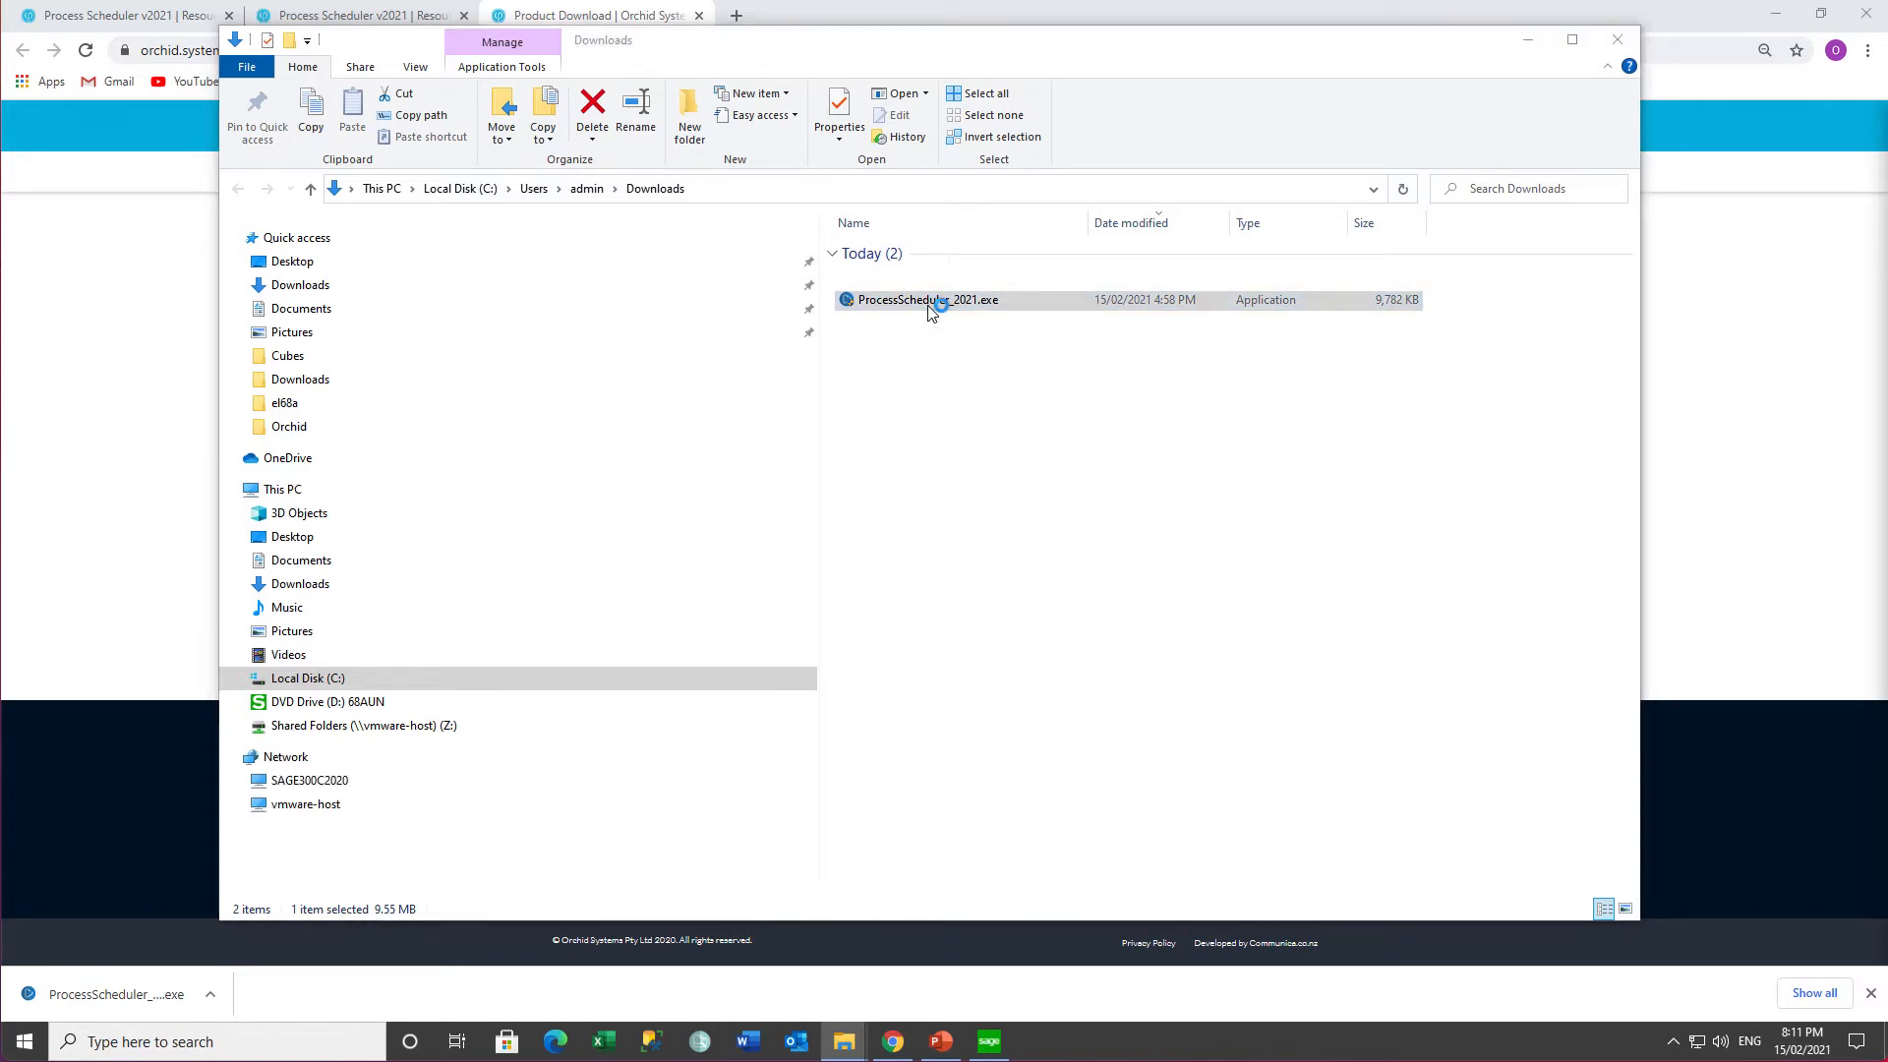
{"action": "left_click", "coordinate": [1007, 546]}
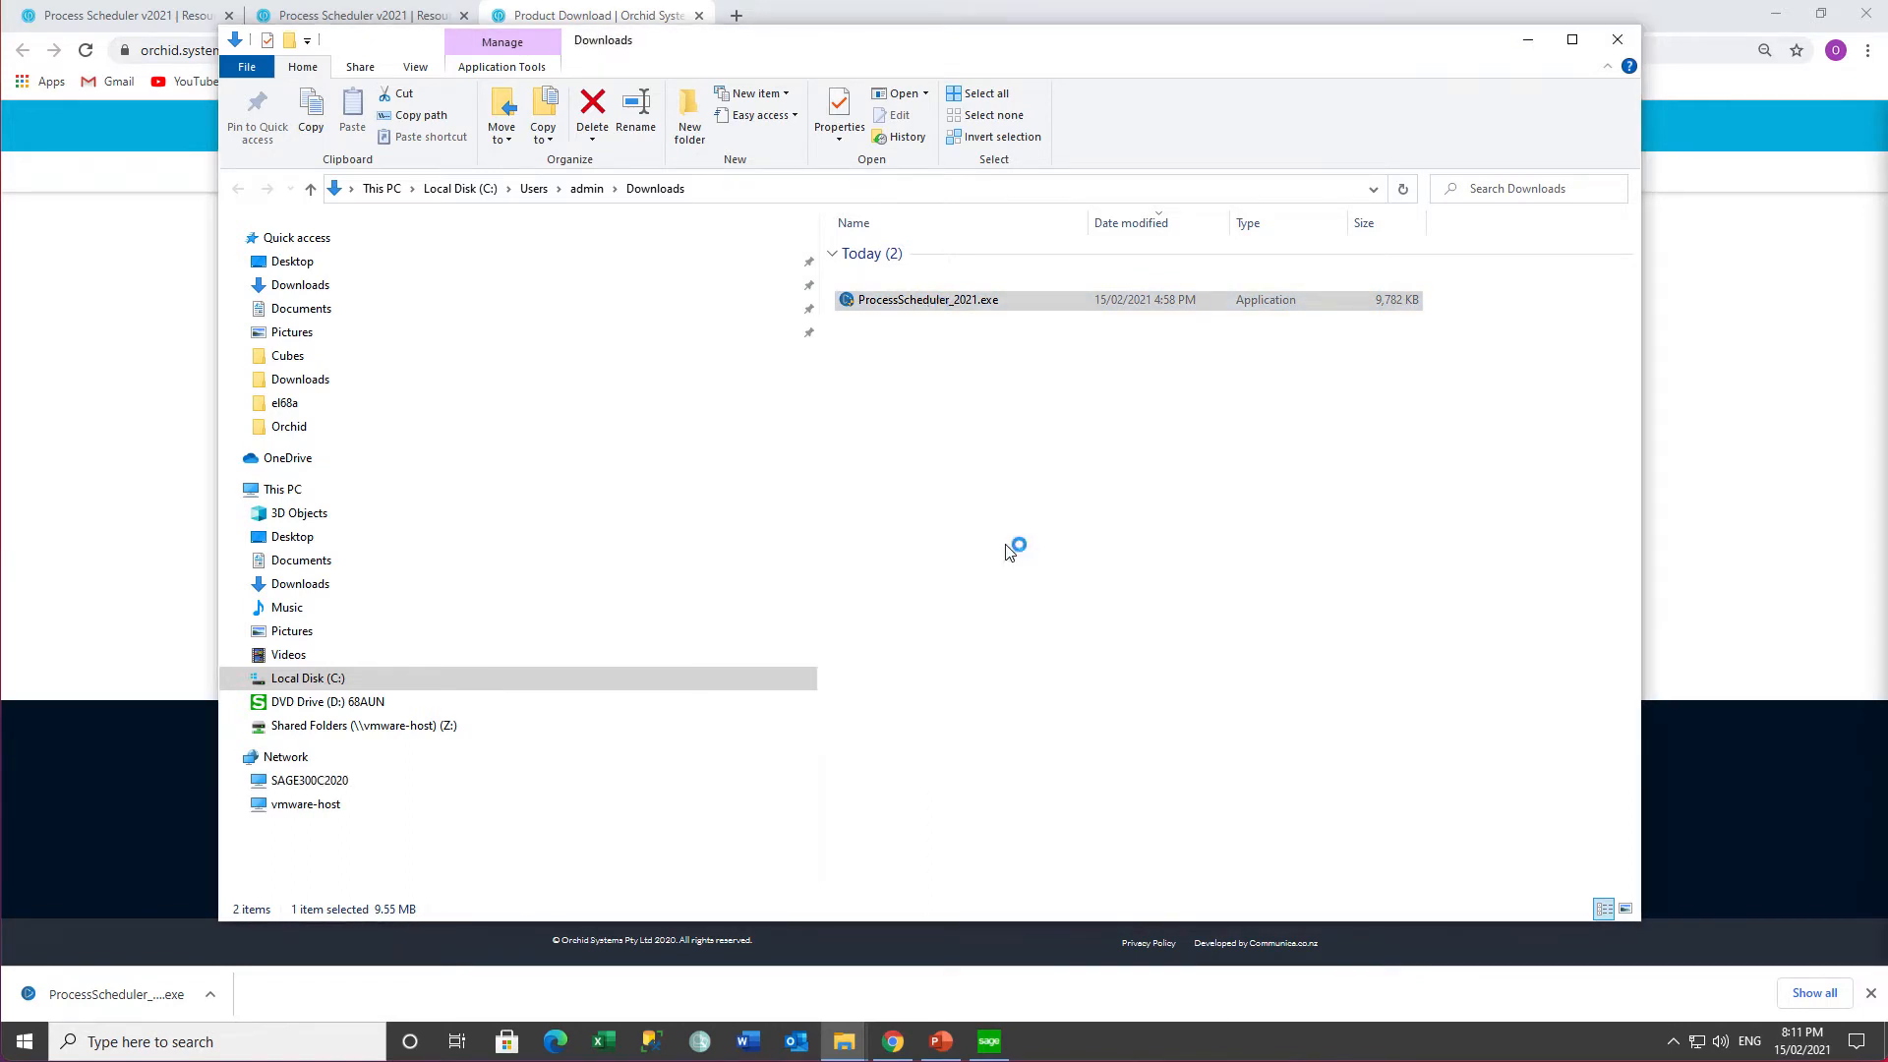
- Accept the license and install Orchid Process Scheduler 2021 with the default location and all components
{"action": "left_click", "coordinate": [1053, 691]}
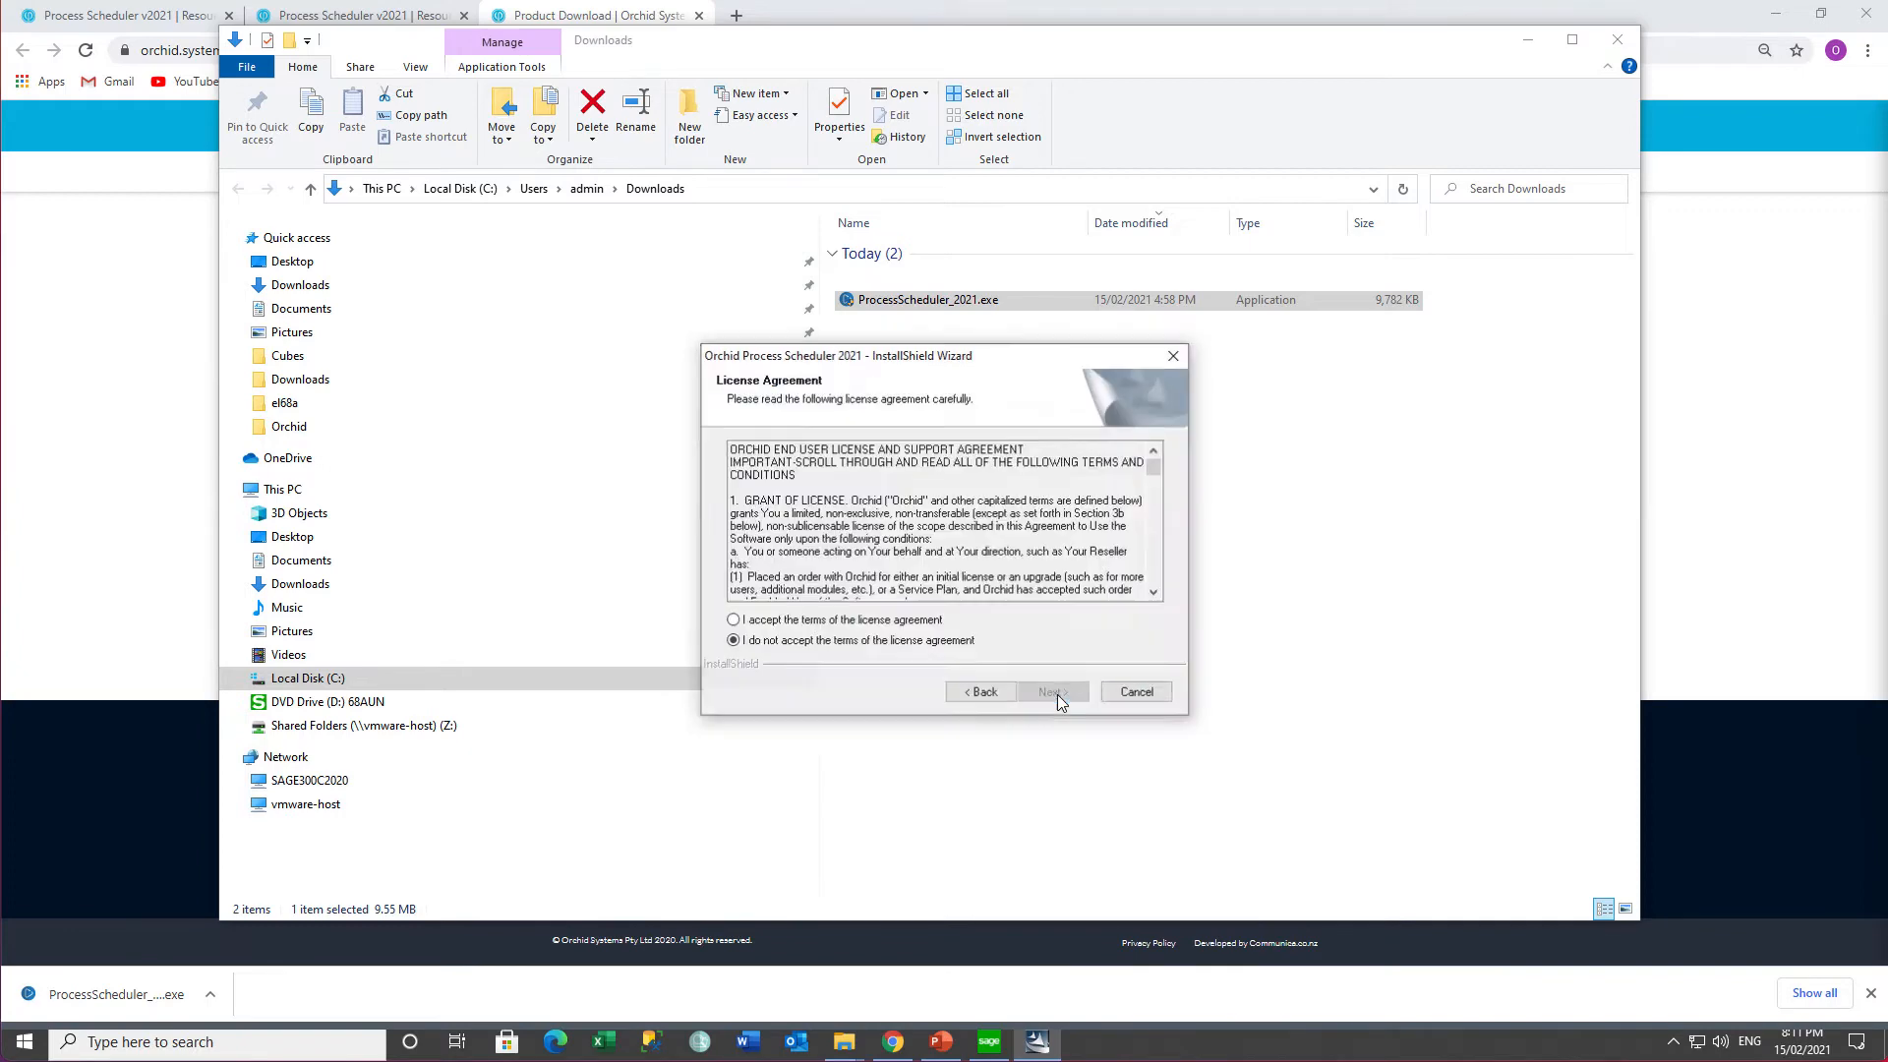
{"action": "left_click", "coordinate": [842, 620]}
{"action": "left_click", "coordinate": [1054, 693]}
{"action": "left_click", "coordinate": [1055, 693]}
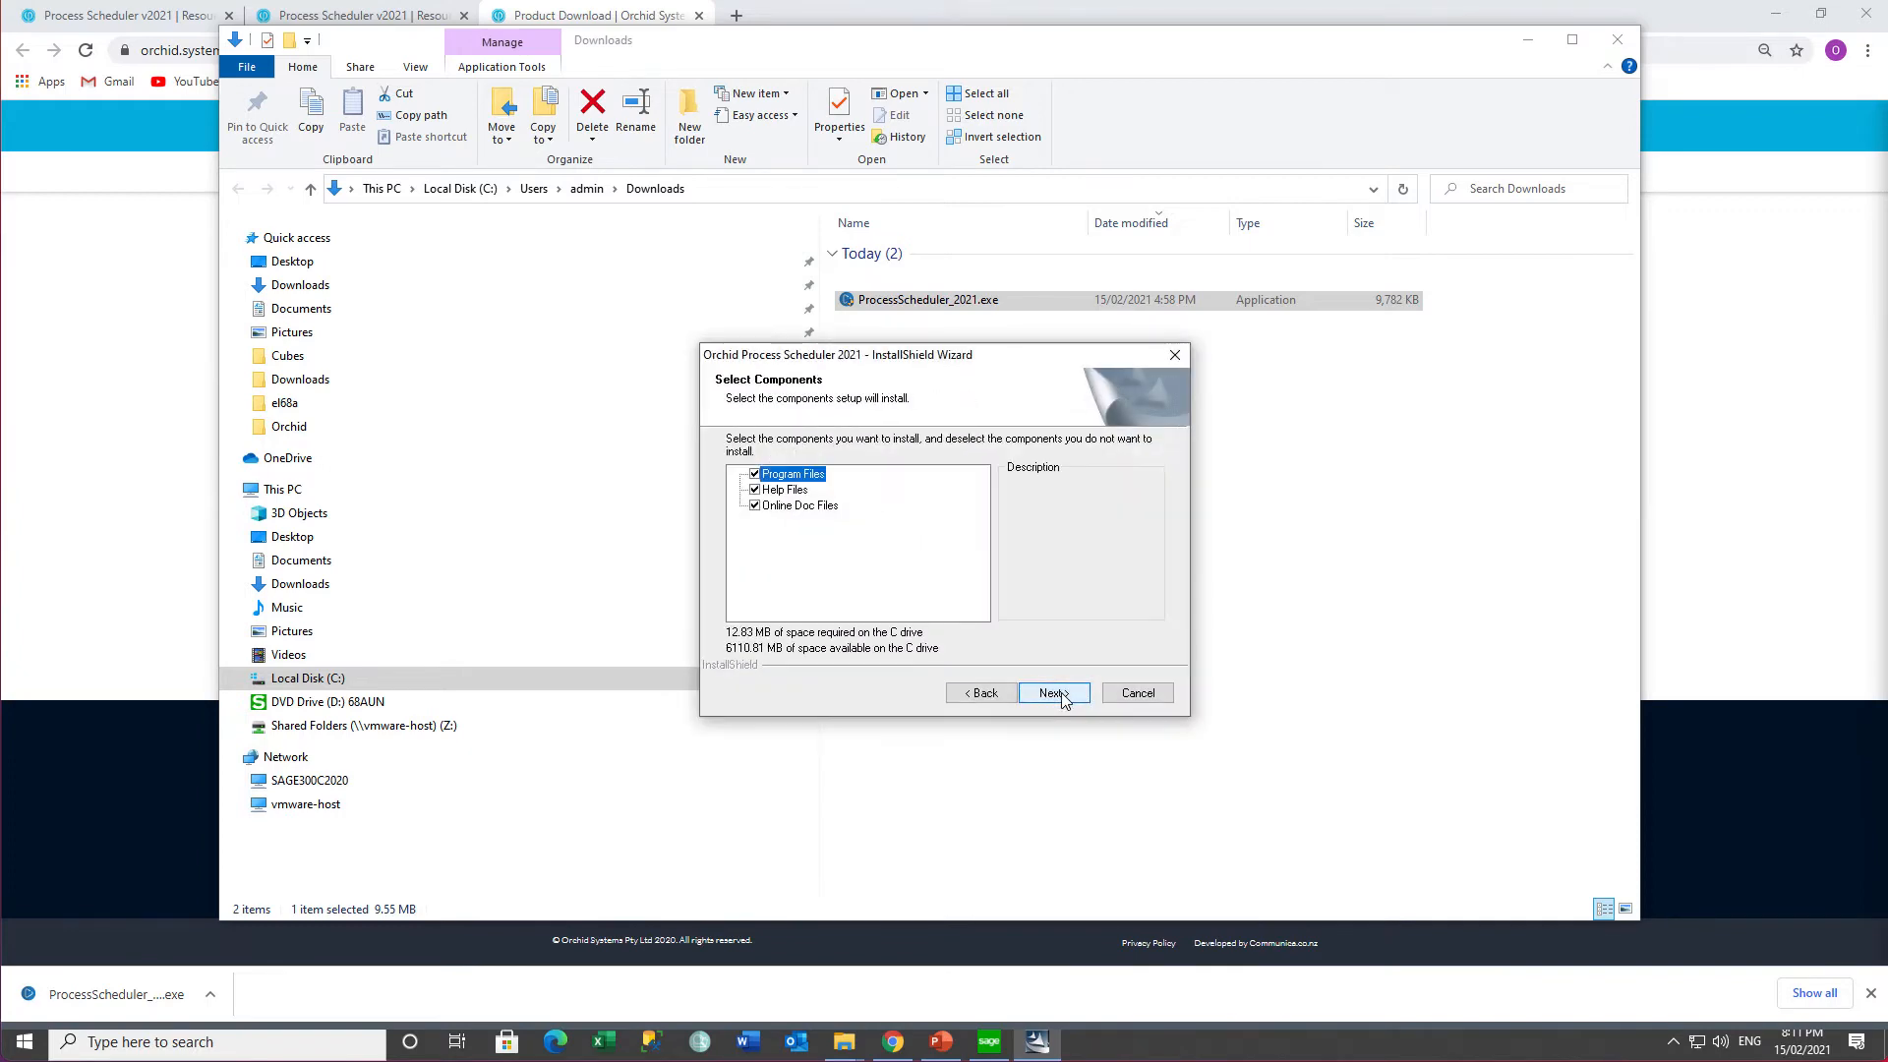
{"action": "left_click", "coordinate": [1054, 693]}
{"action": "left_click", "coordinate": [1061, 693]}
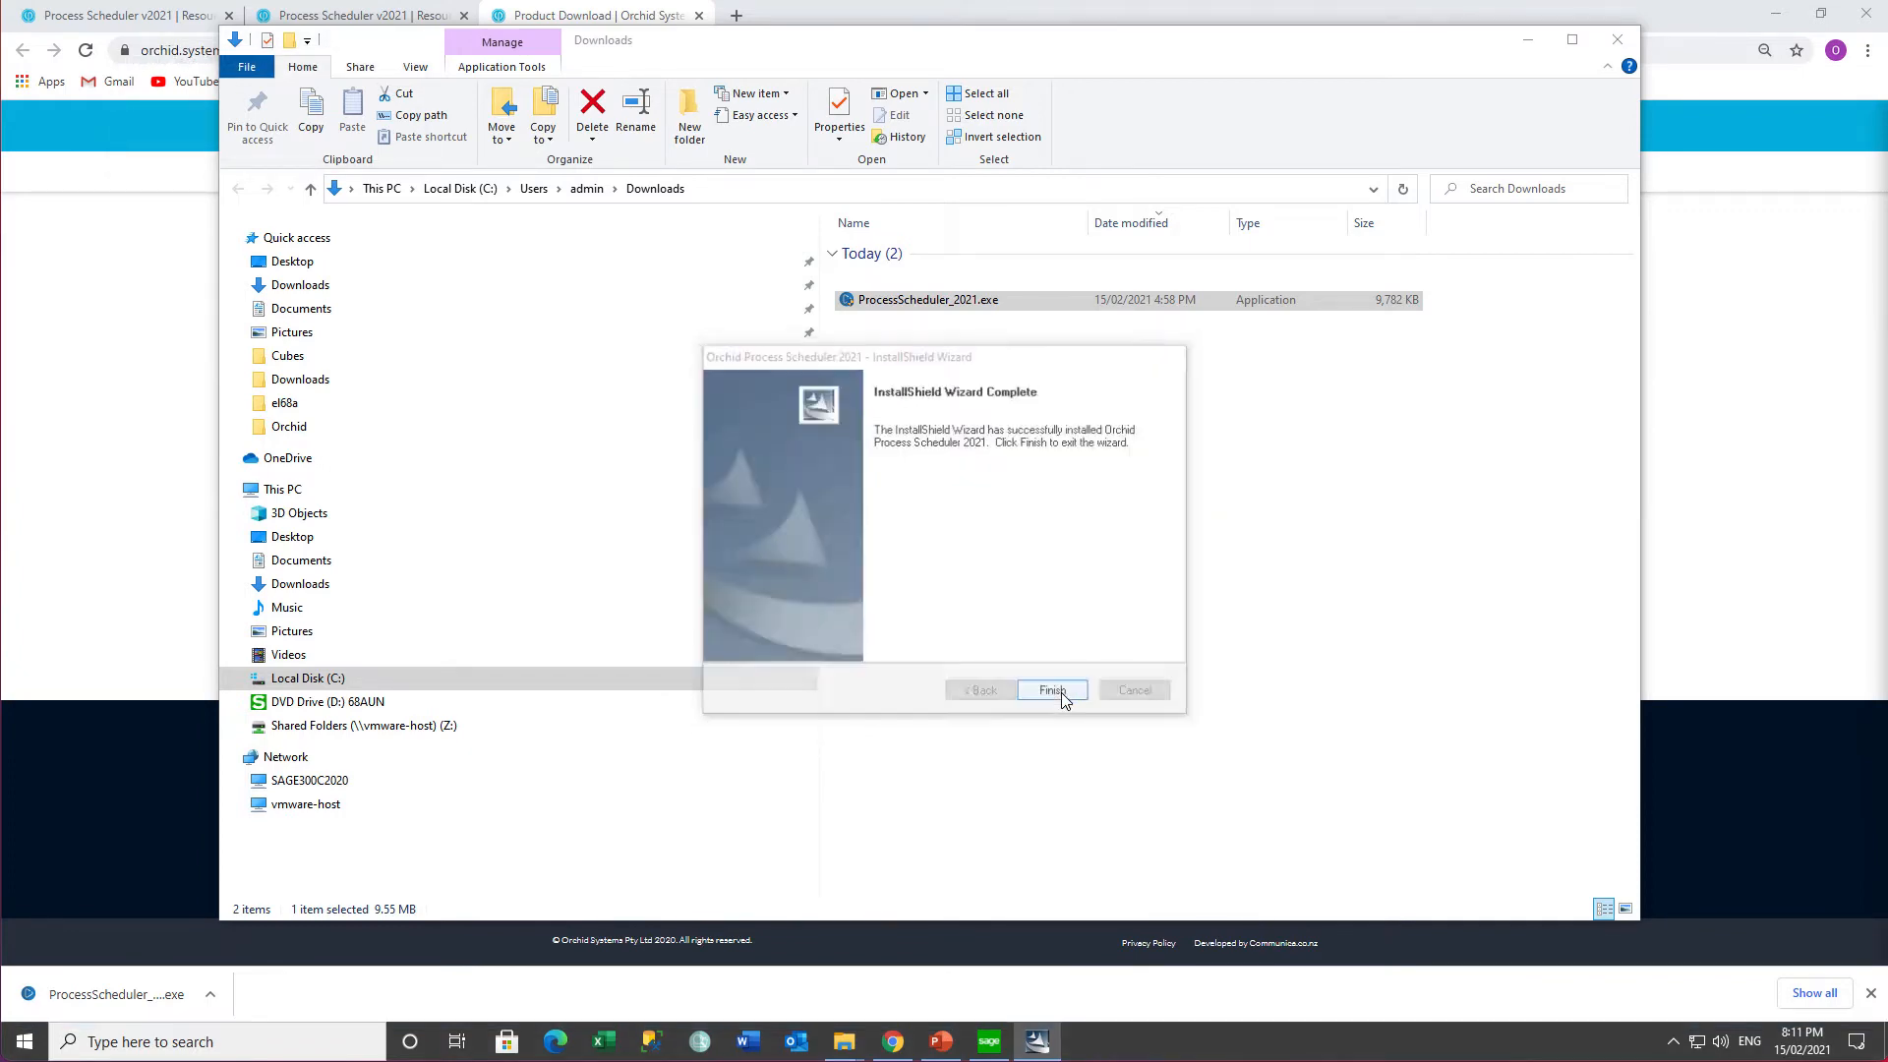
{"action": "left_click", "coordinate": [1061, 692]}
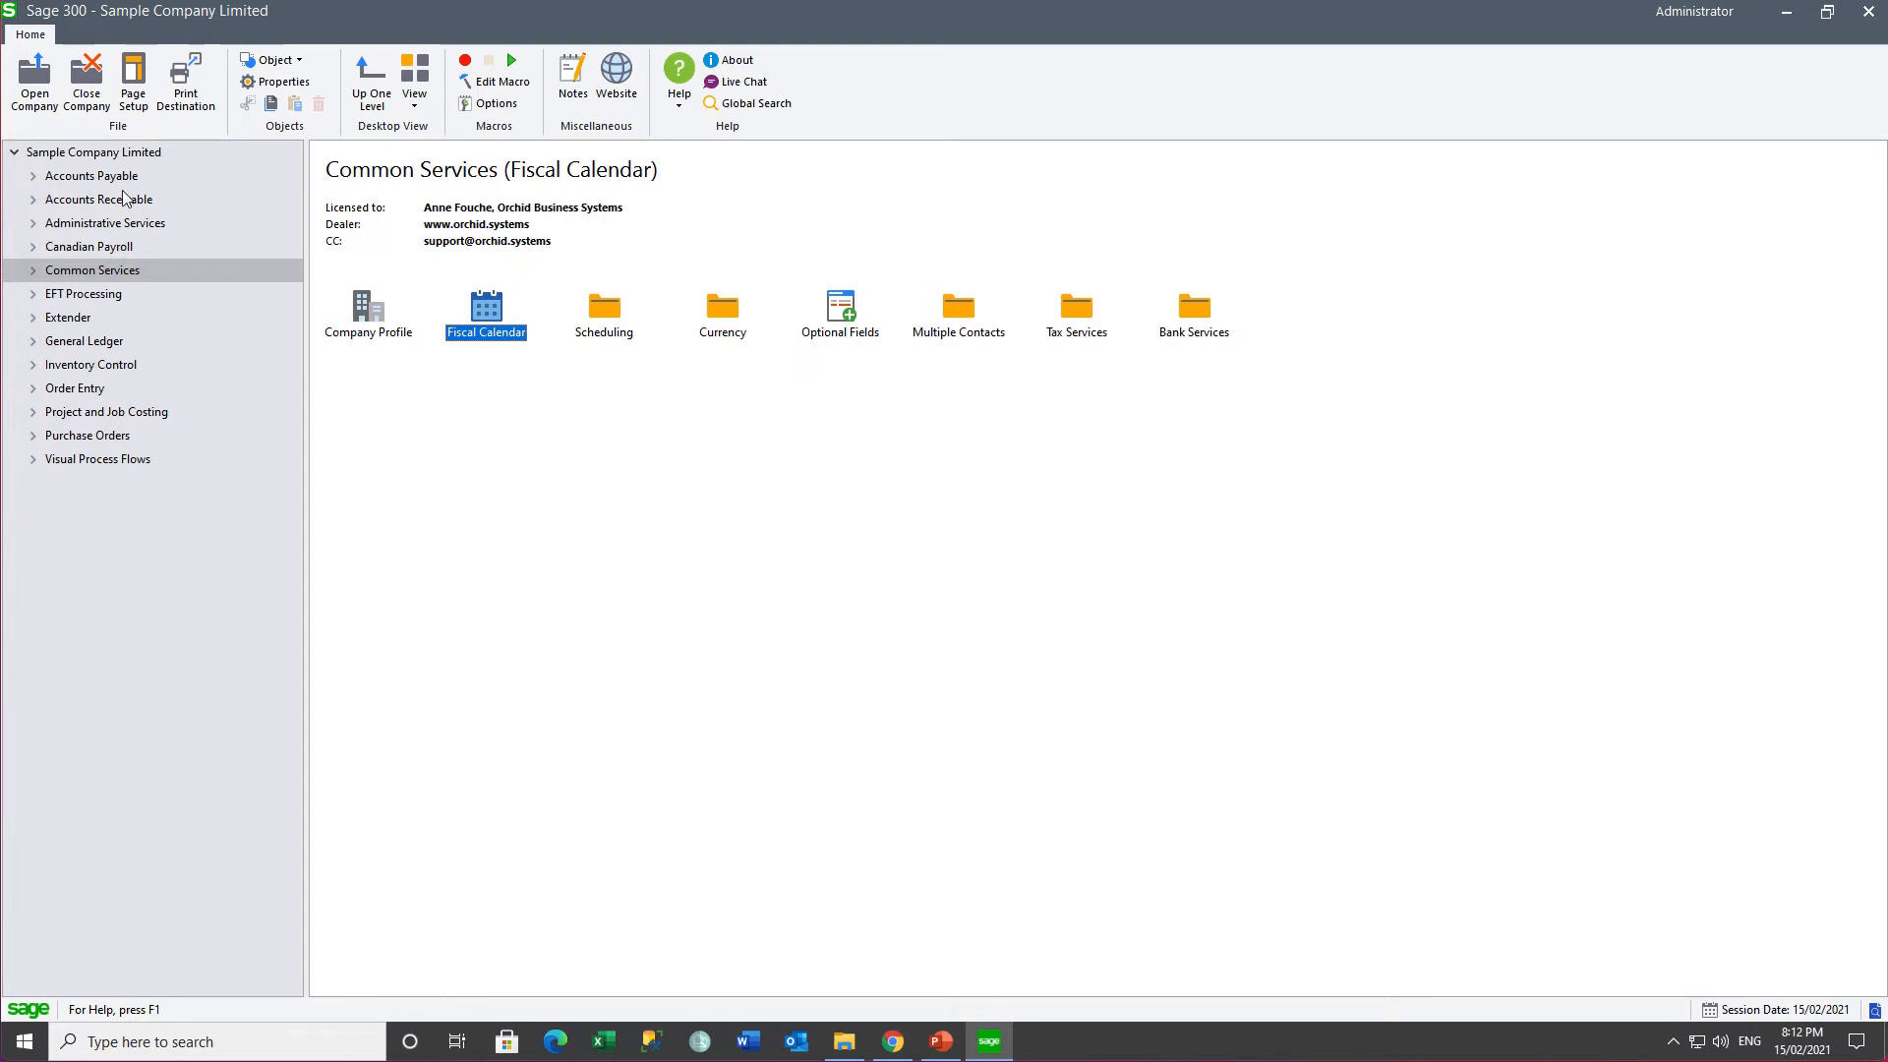
- Activate Process Scheduler 6.8A in Data Activation after confirming the database is backed up
{"action": "left_click", "coordinate": [124, 228]}
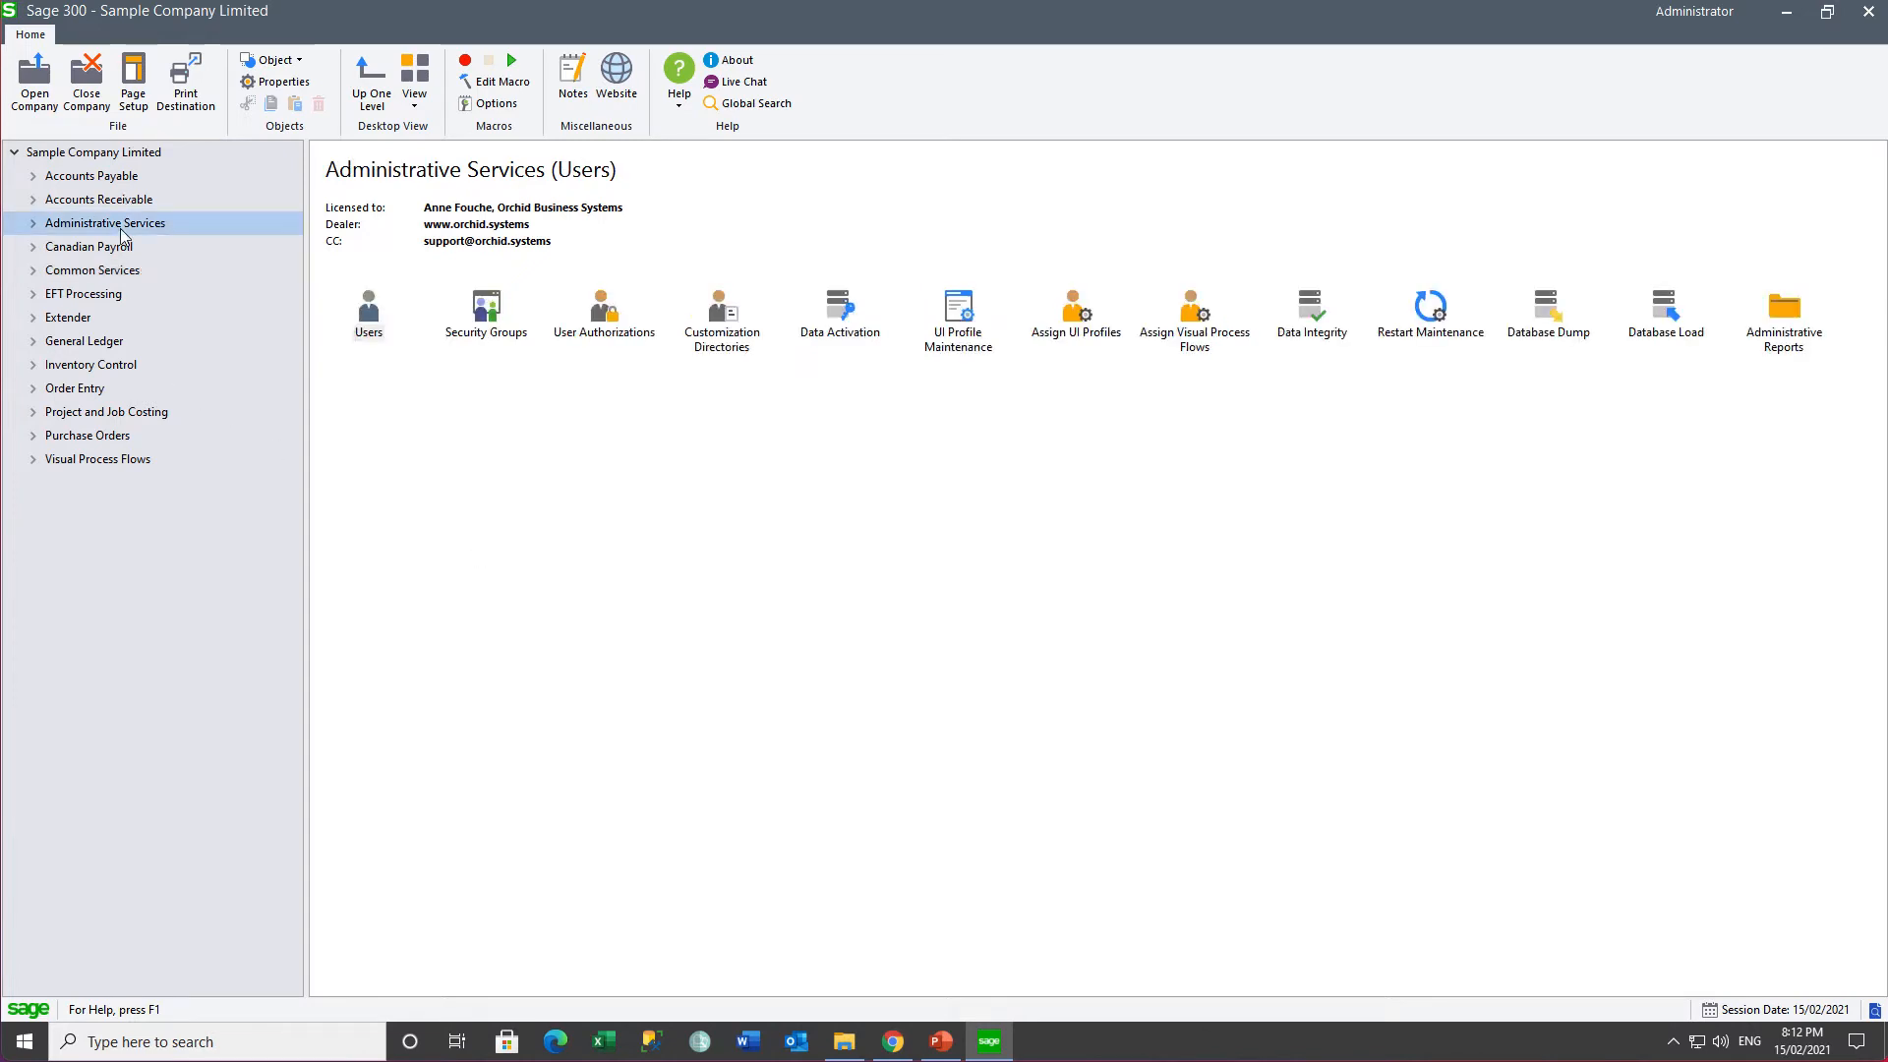
{"action": "double_click", "coordinate": [838, 314]}
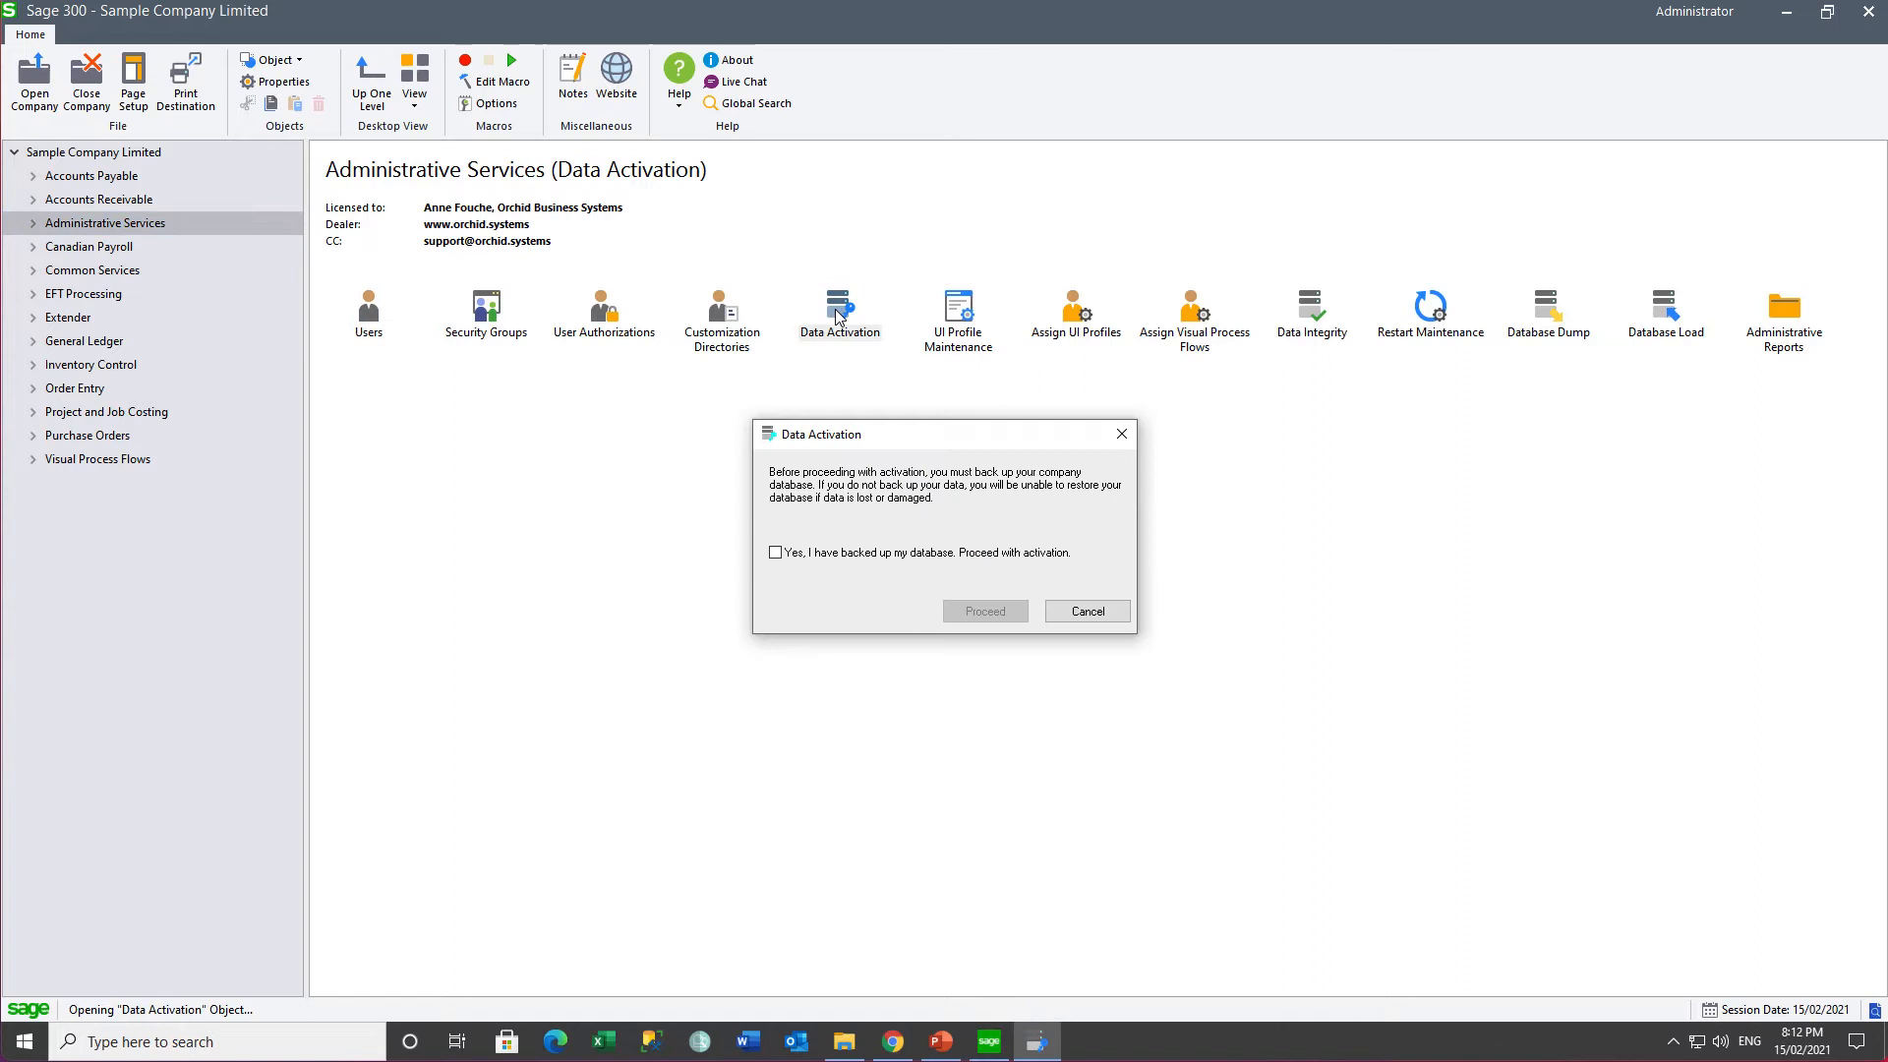
{"action": "left_click", "coordinate": [775, 552]}
{"action": "left_click", "coordinate": [985, 612]}
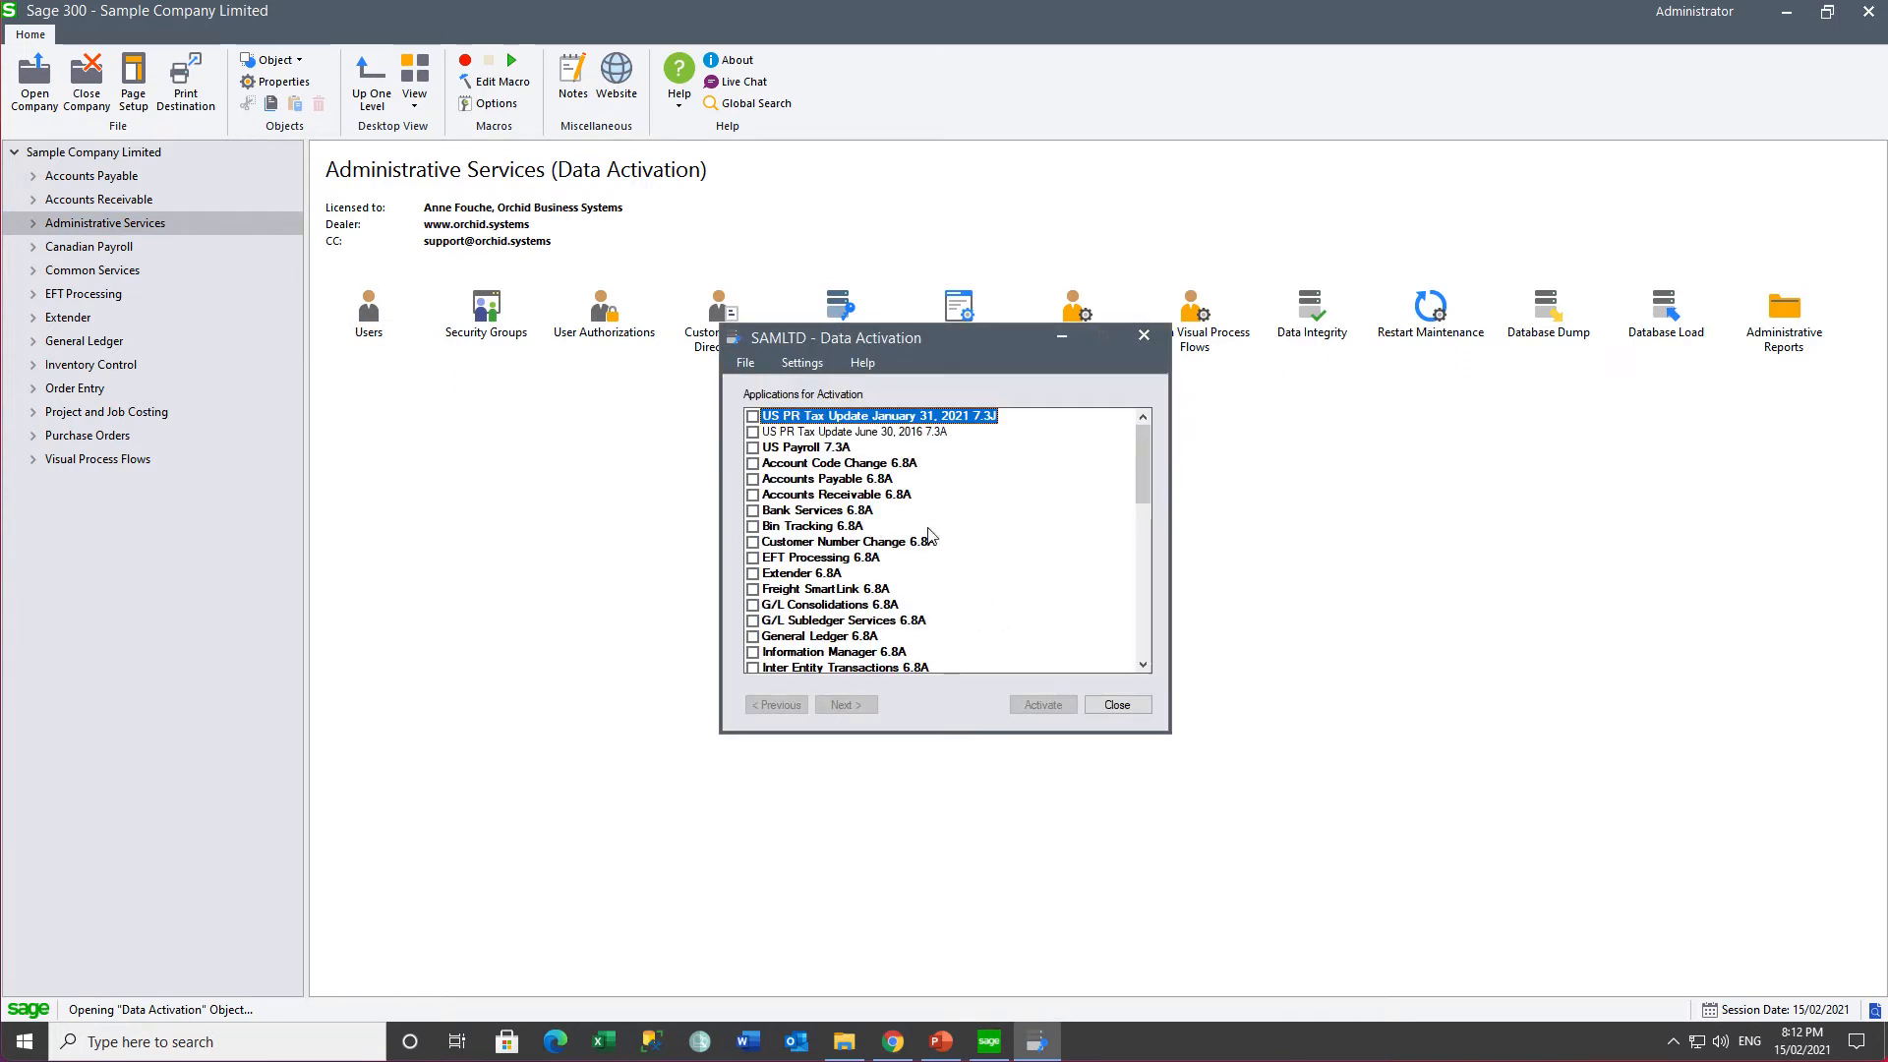
{"action": "left_click_drag", "start_coordinate": [1143, 492], "coordinate": [1144, 561]}
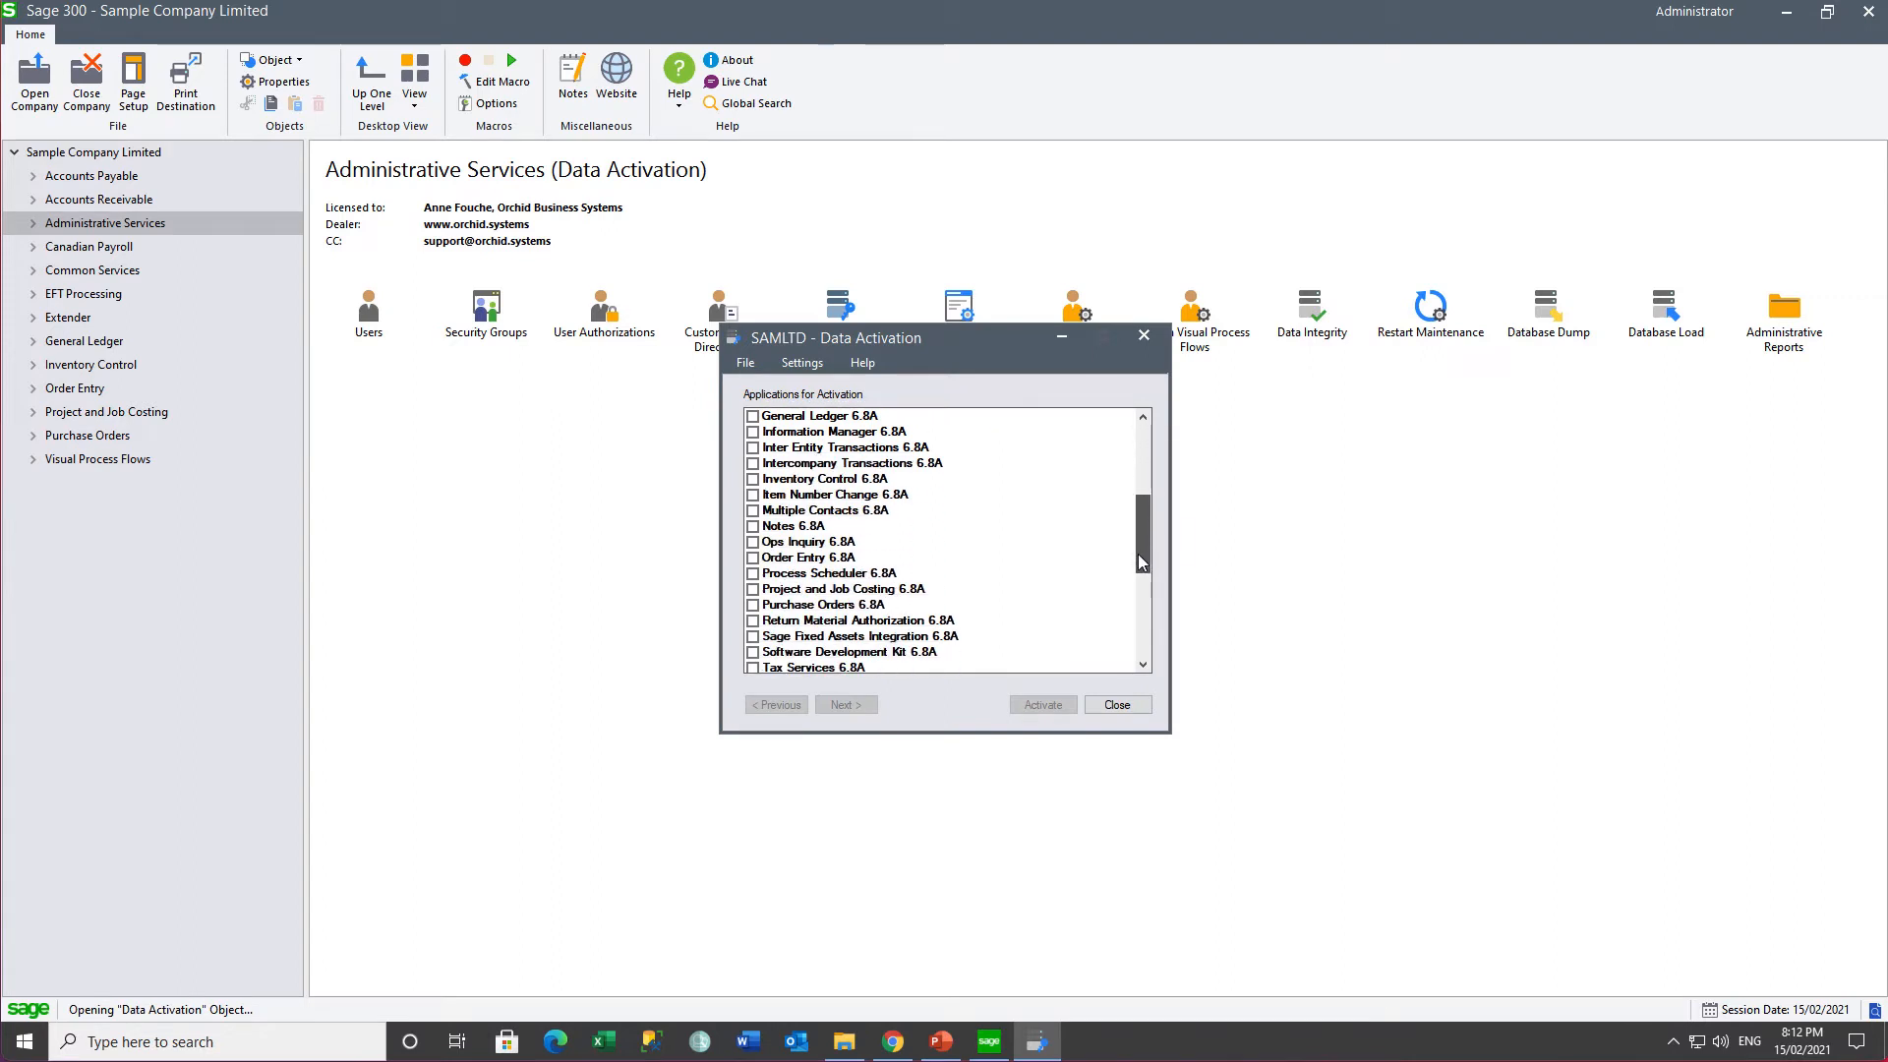
{"action": "left_click", "coordinate": [753, 573]}
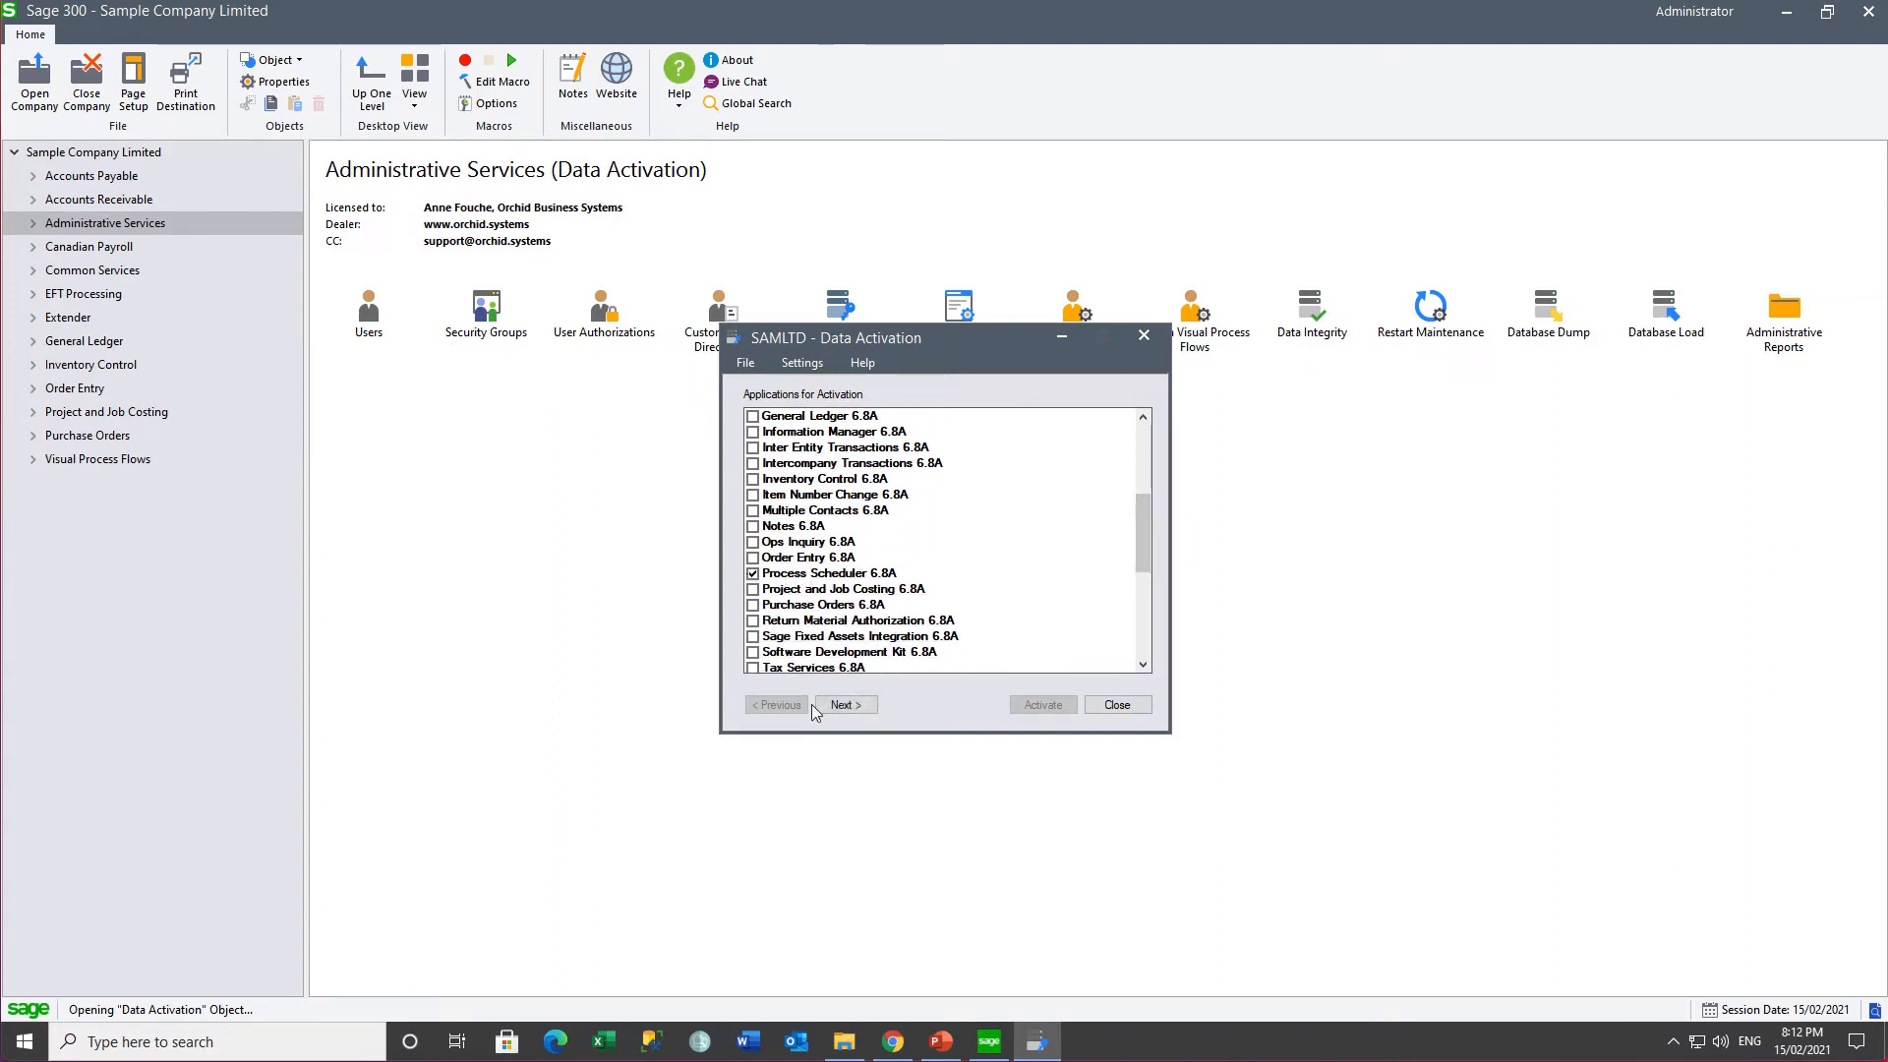
{"action": "left_click", "coordinate": [847, 705]}
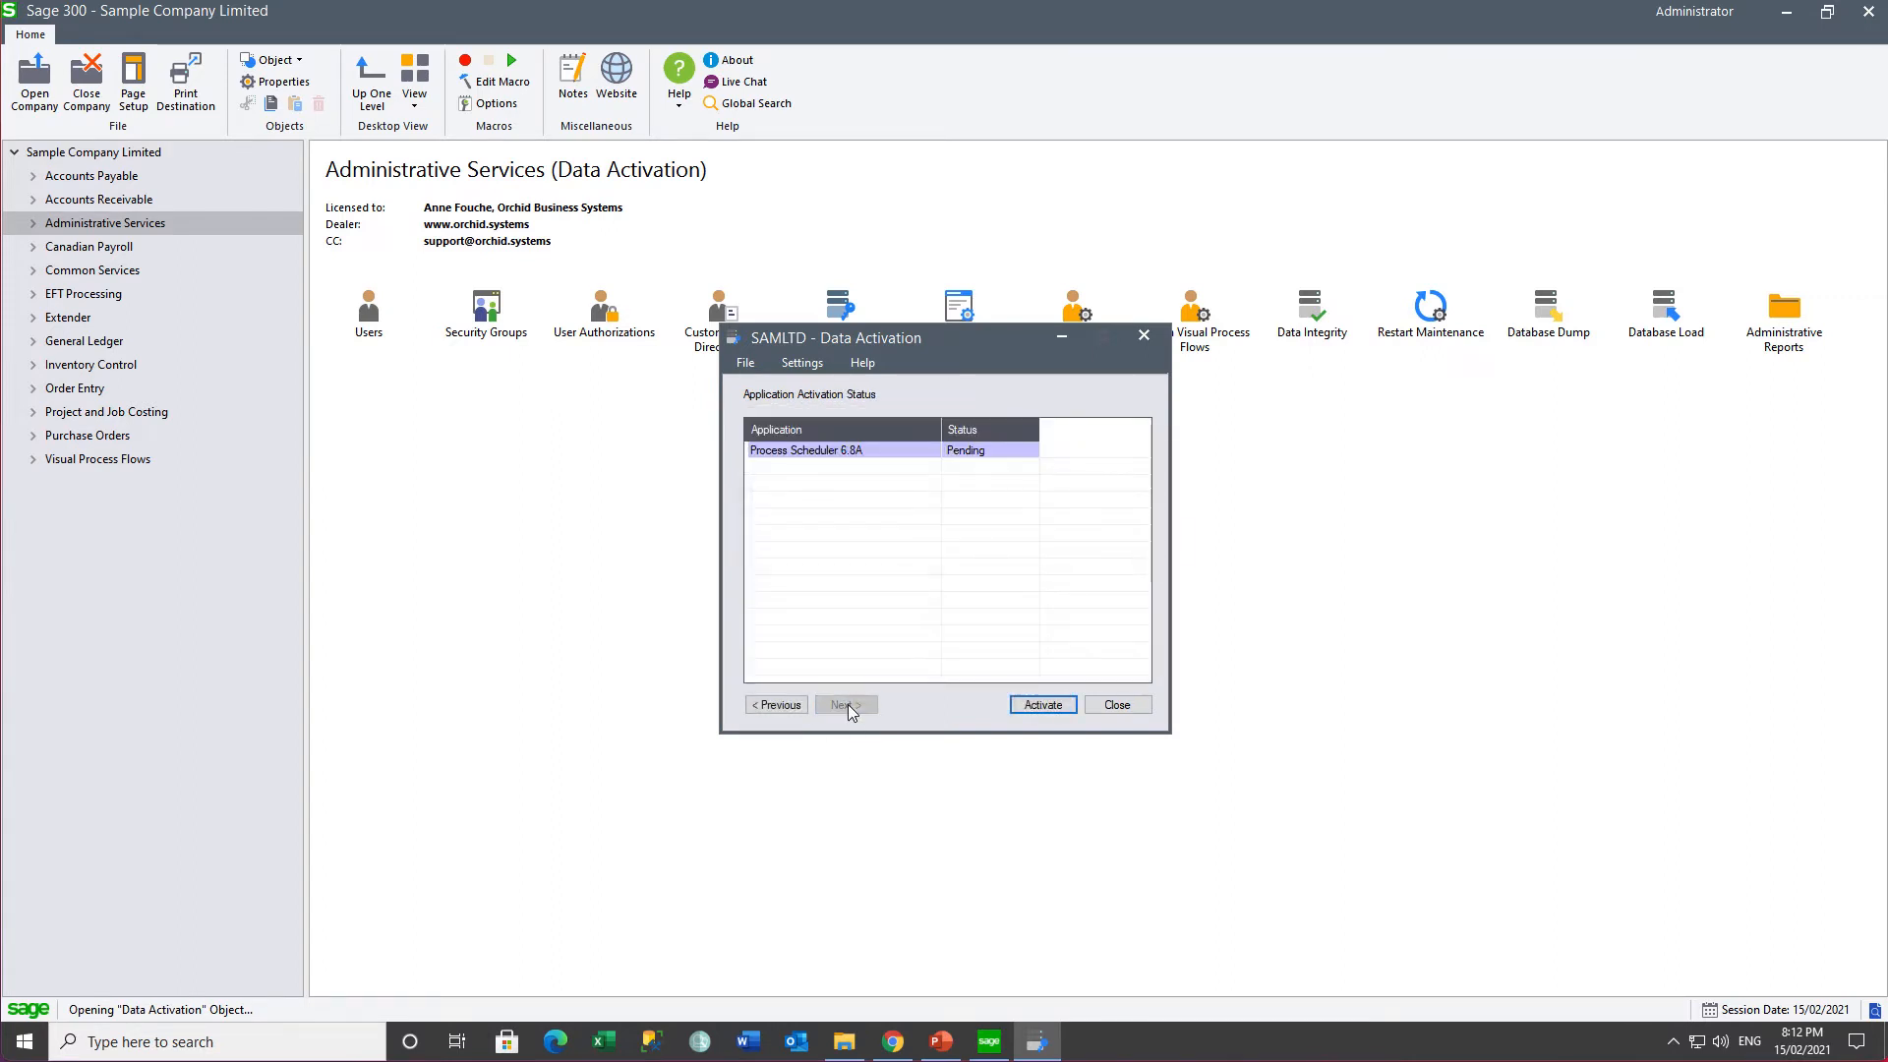
{"action": "left_click", "coordinate": [1043, 706]}
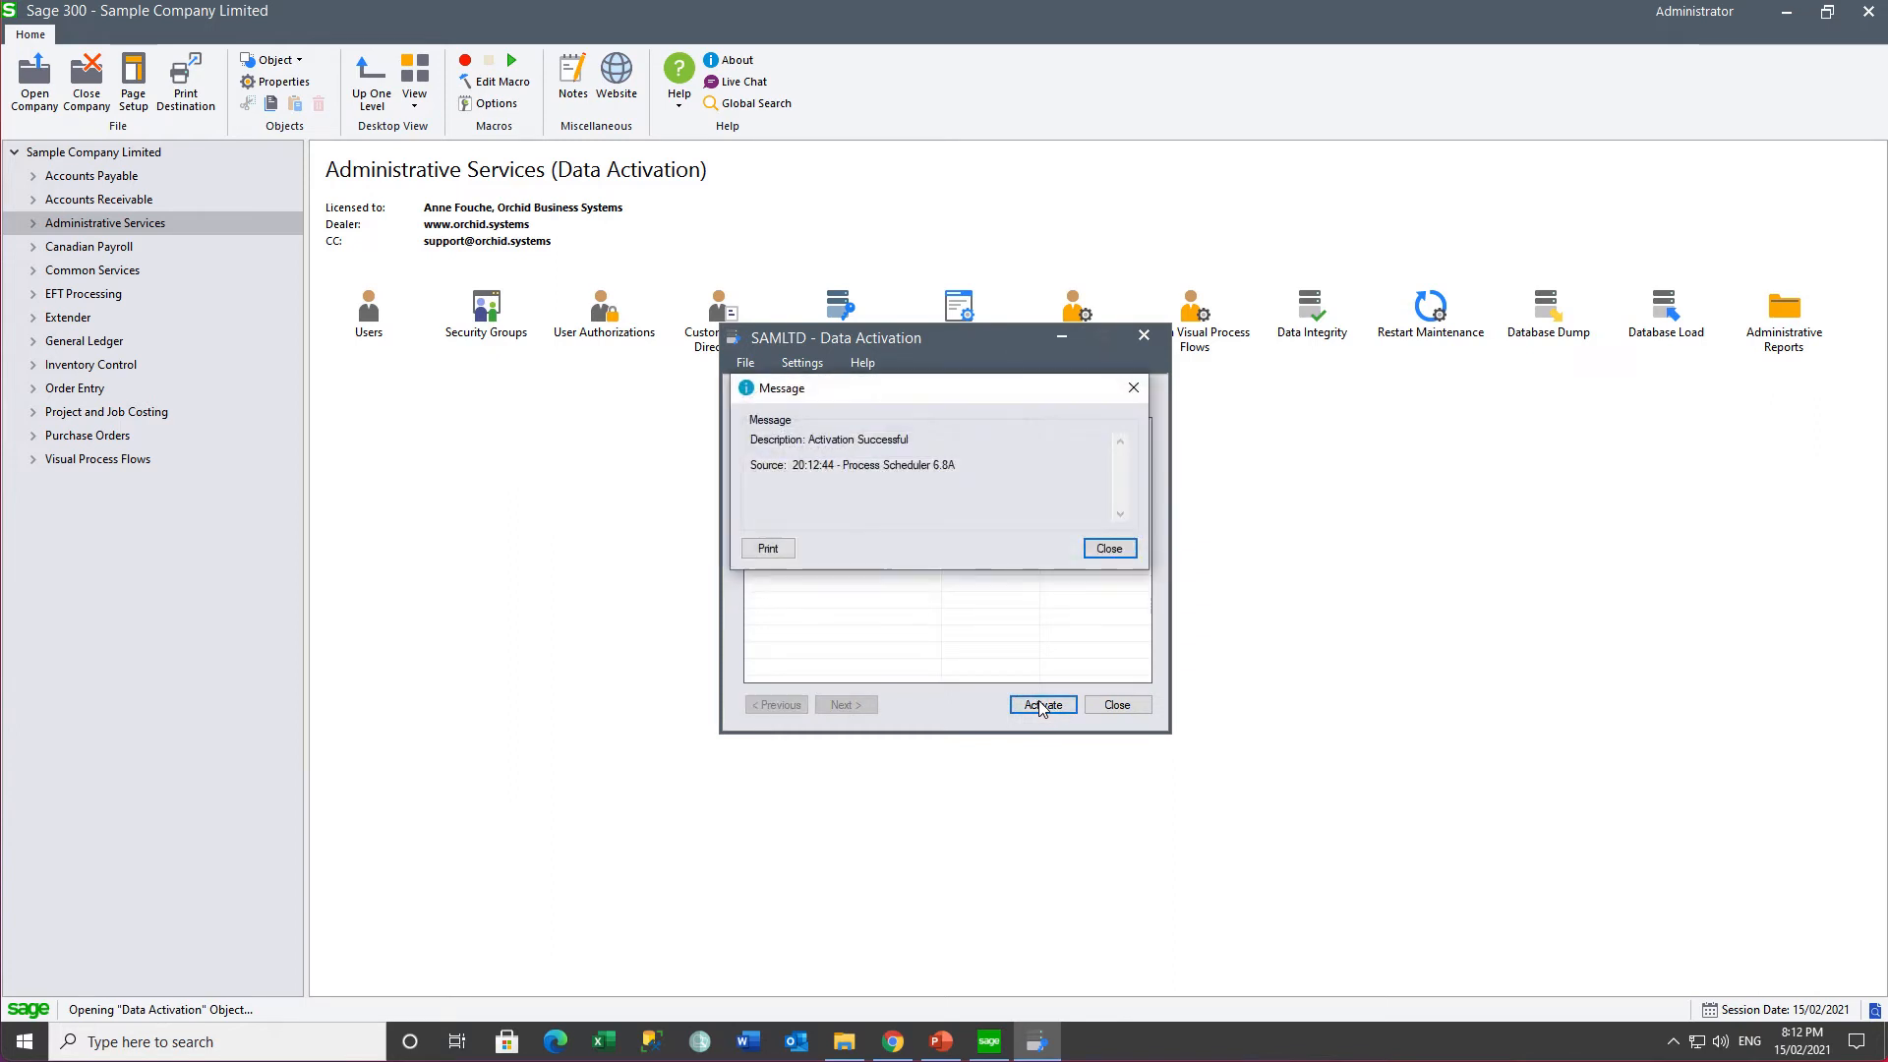
{"action": "left_click", "coordinate": [1109, 548]}
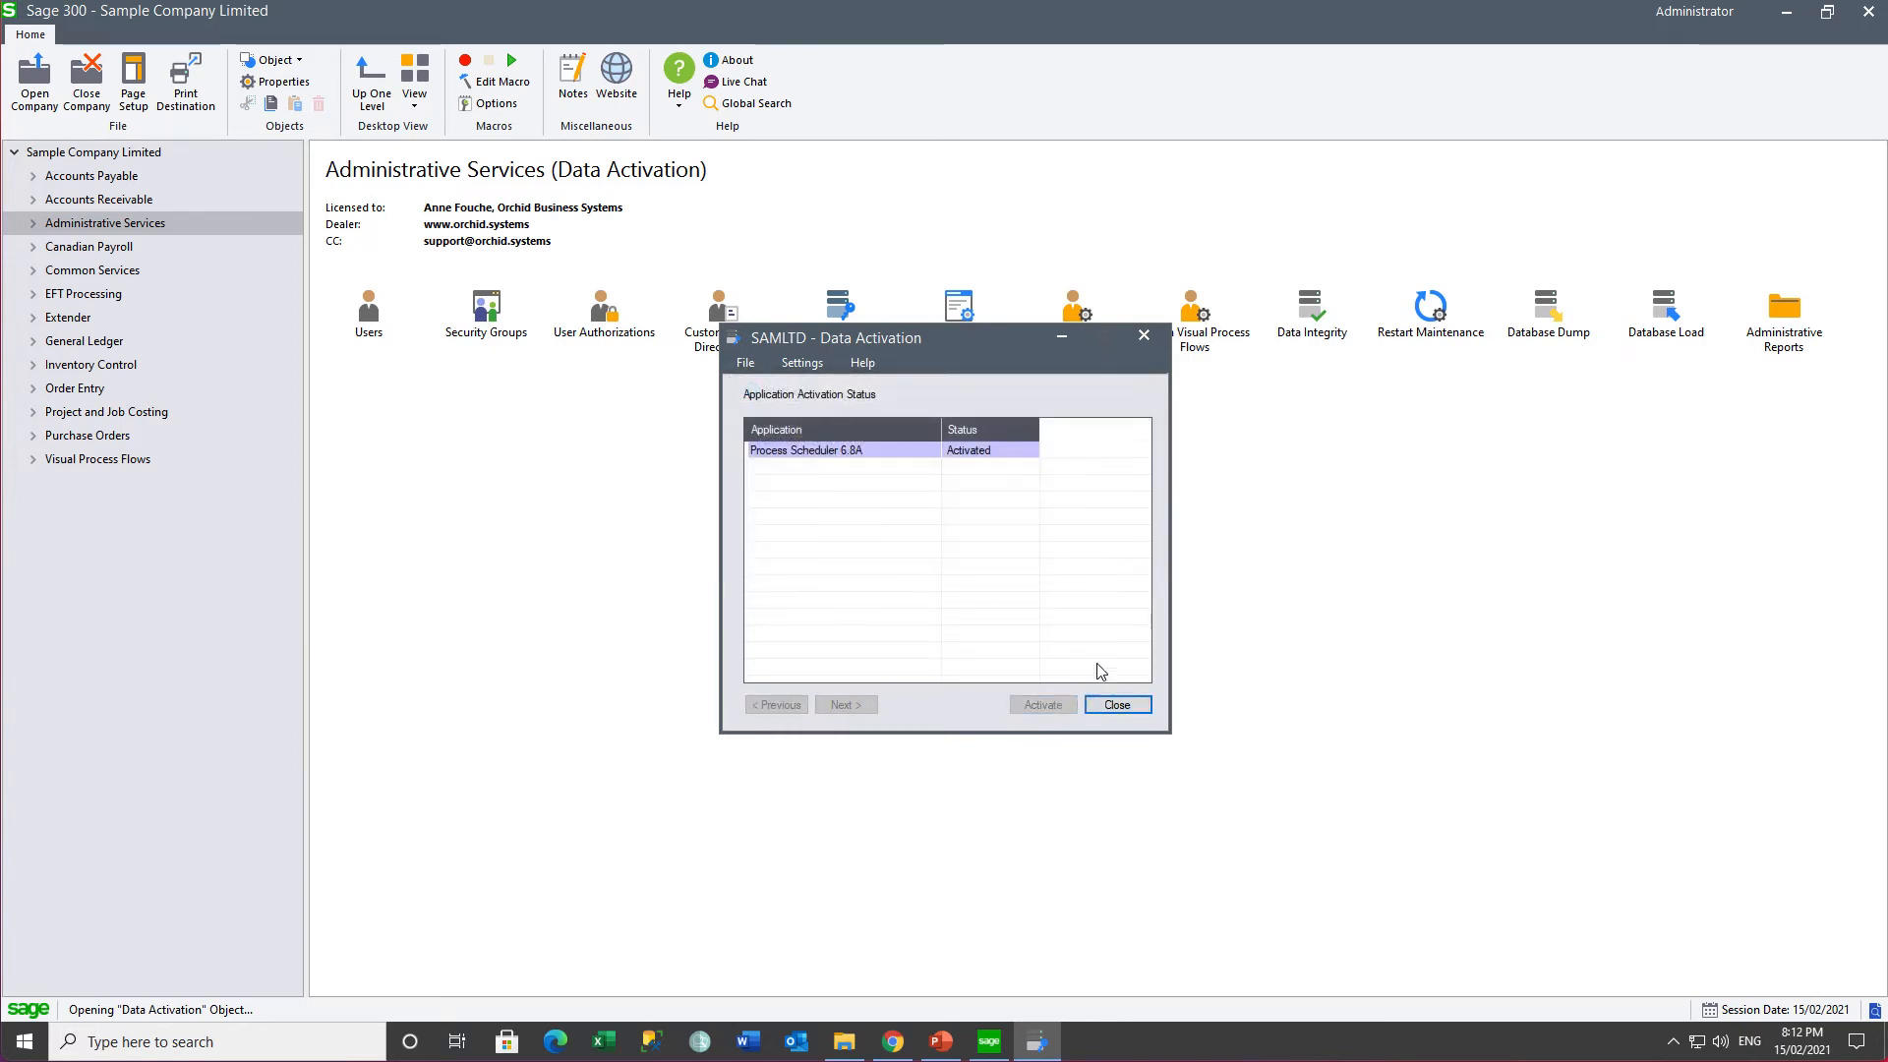
{"action": "left_click", "coordinate": [1111, 705]}
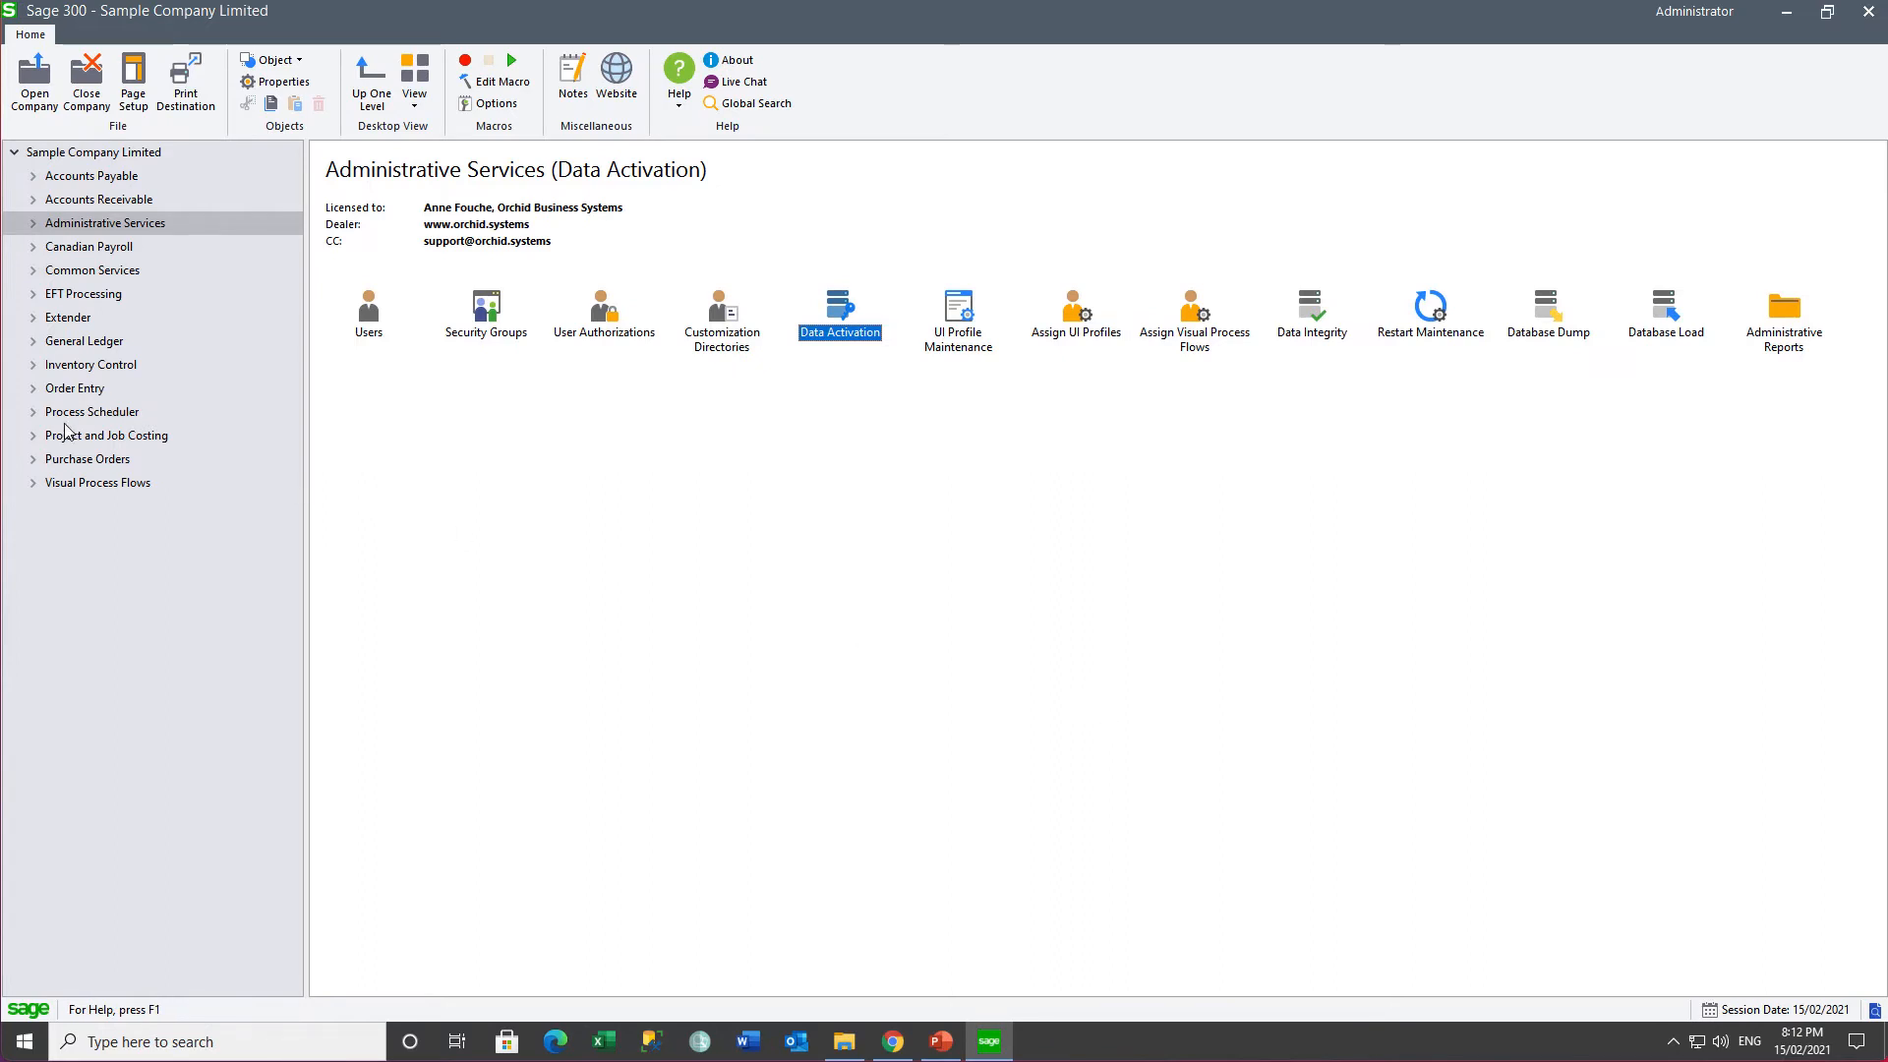
- Check the Process Scheduler license under Setup, then open the Process Scheduler Options window
{"action": "left_click", "coordinate": [33, 412]}
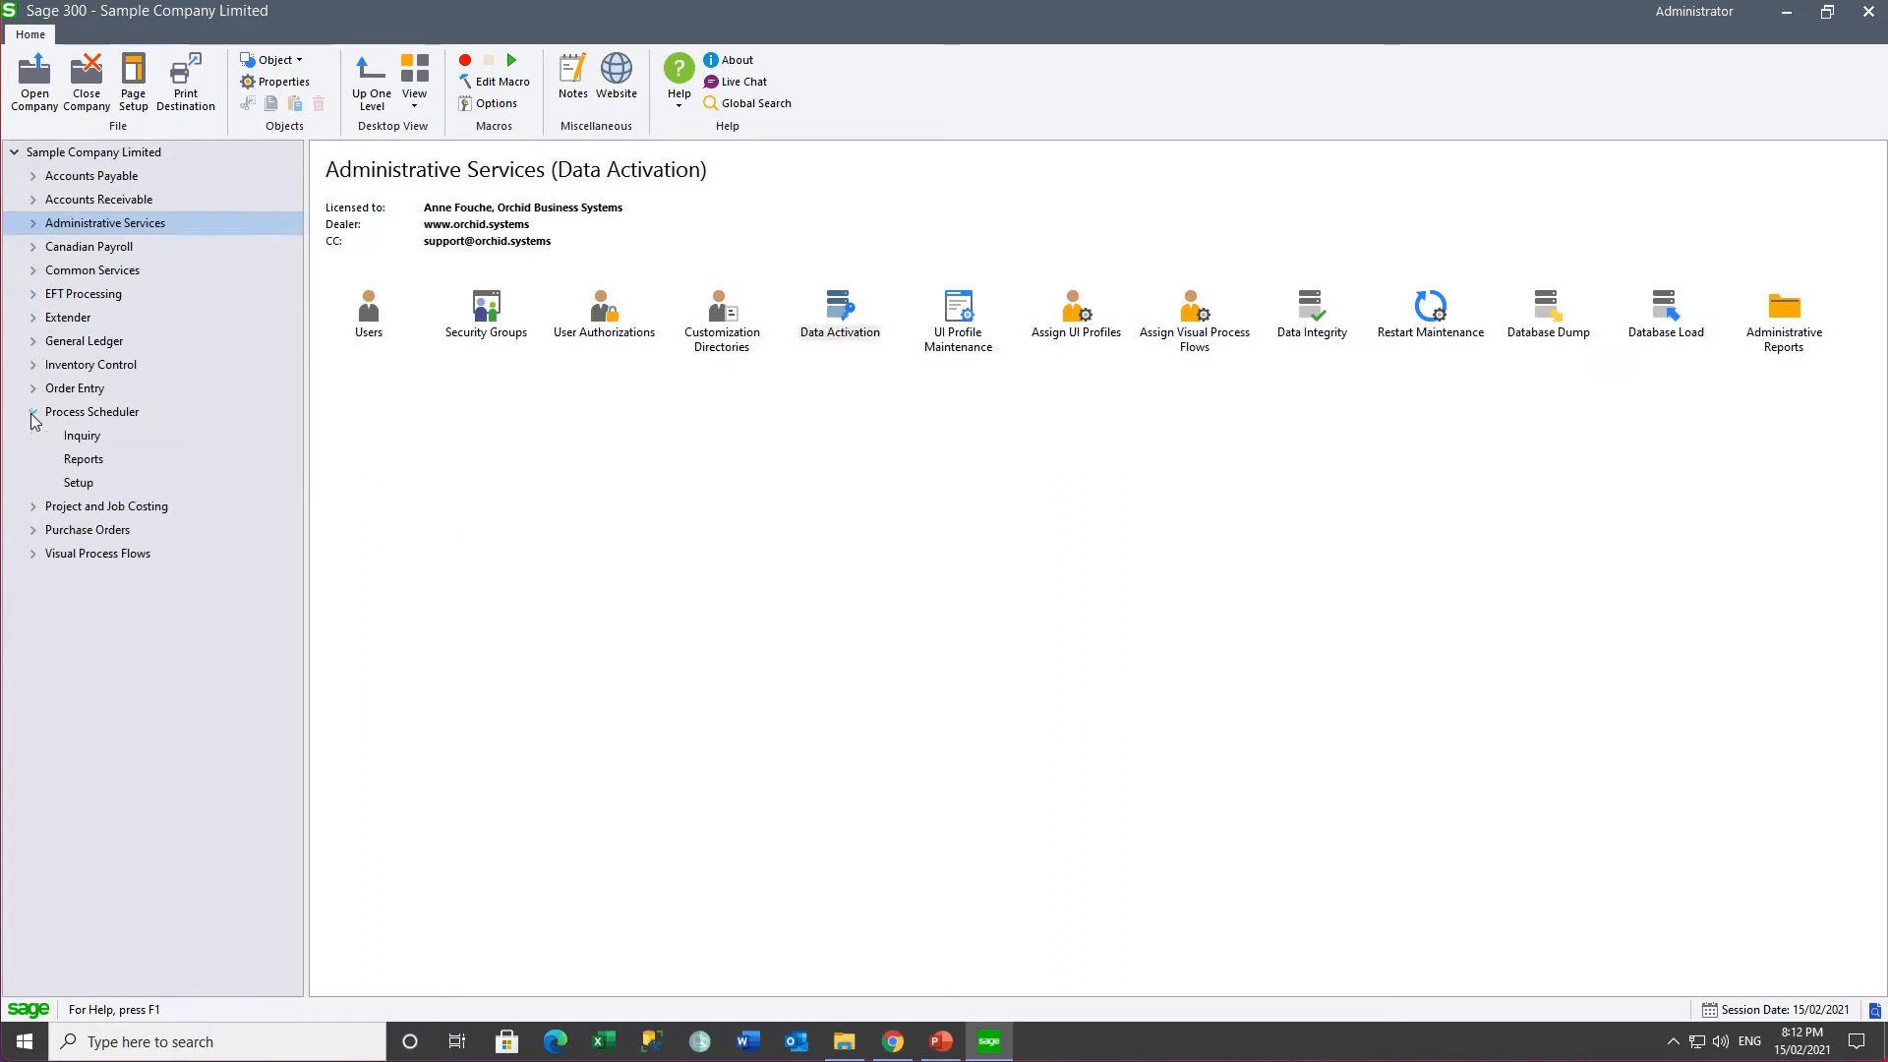
{"action": "left_click", "coordinate": [80, 483]}
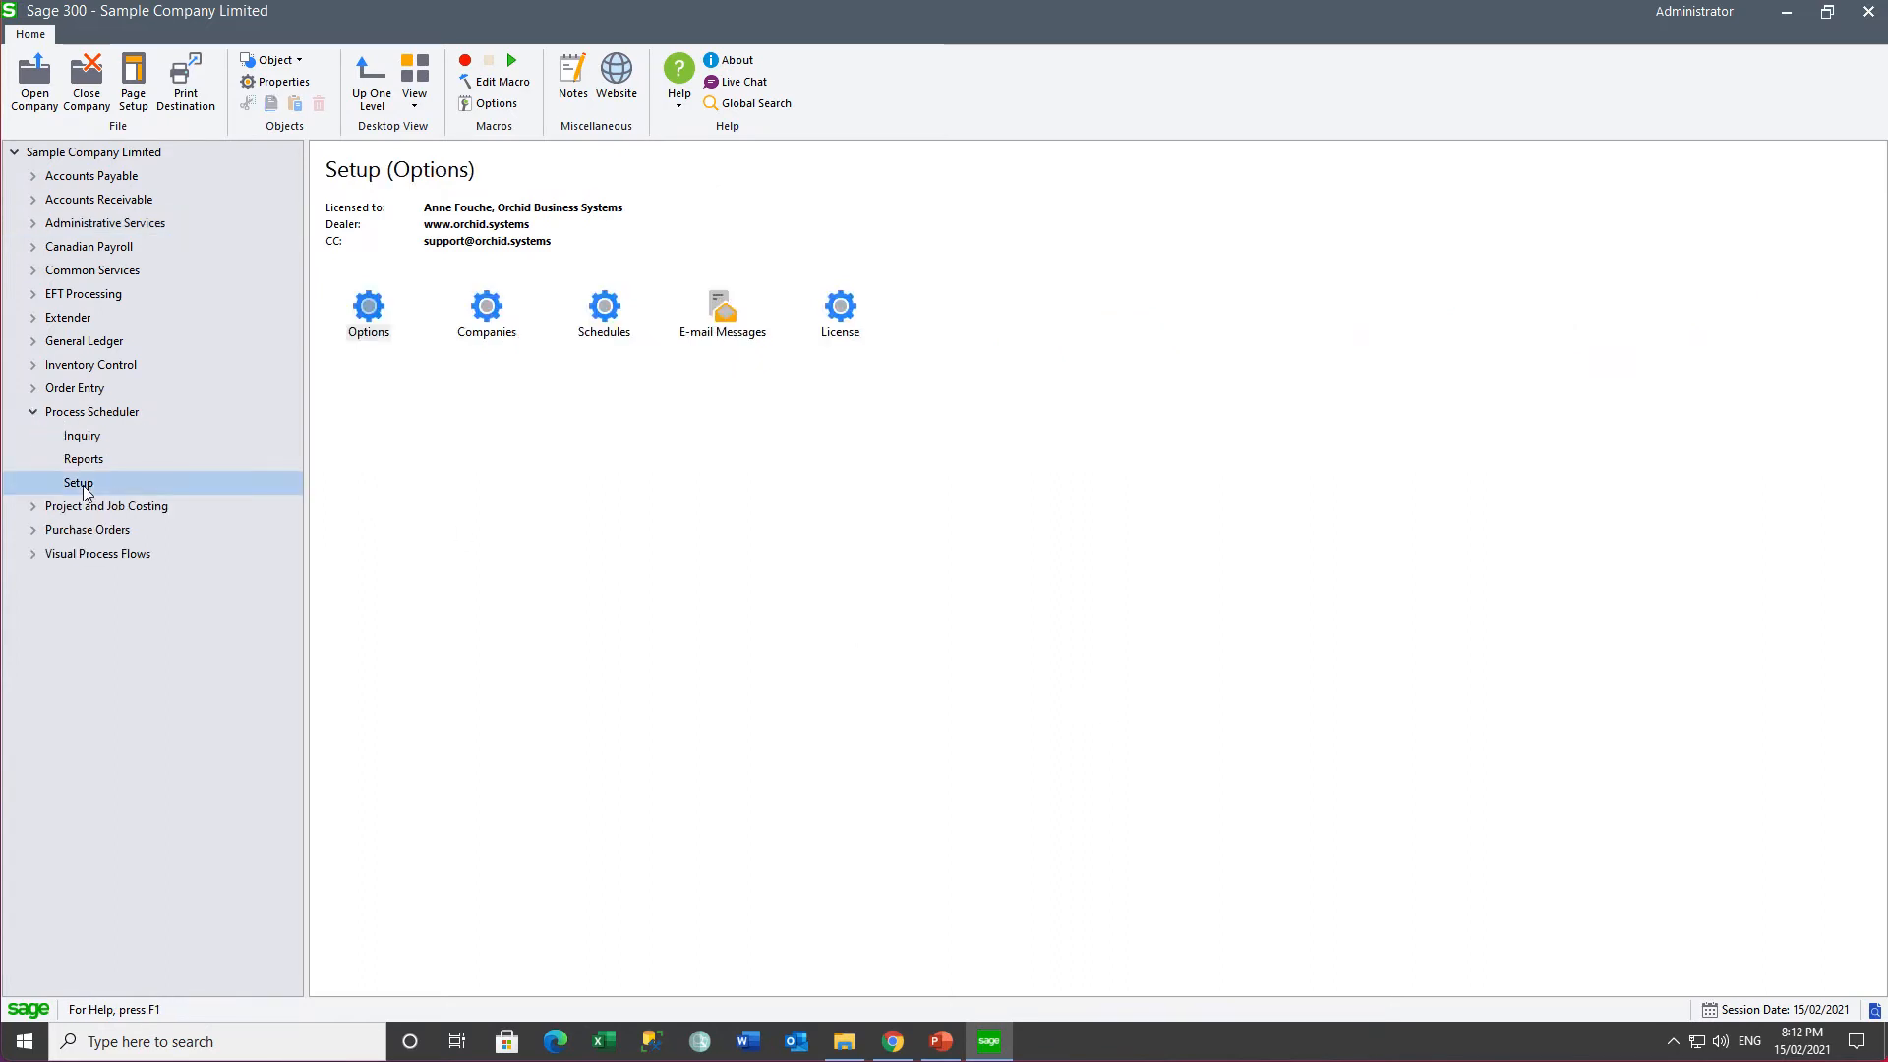
{"action": "double_click", "coordinate": [841, 315]}
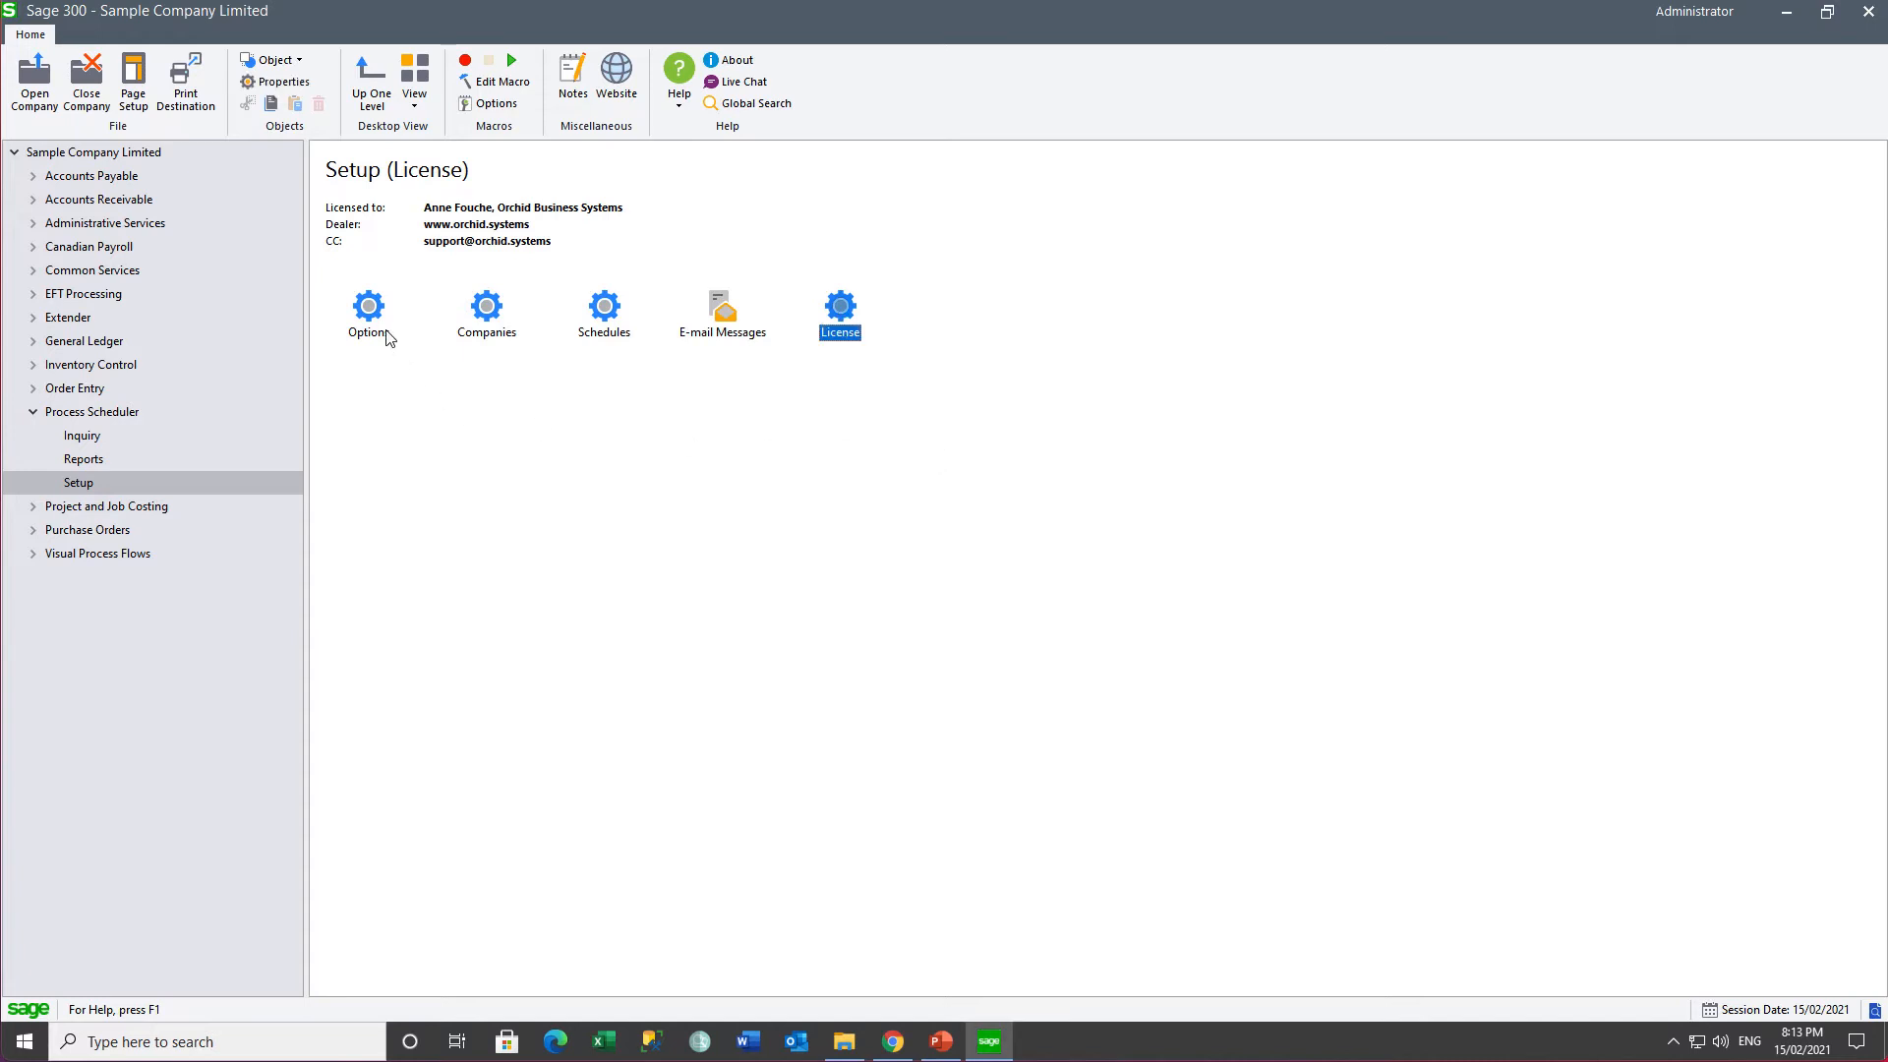
{"action": "double_click", "coordinate": [371, 315]}
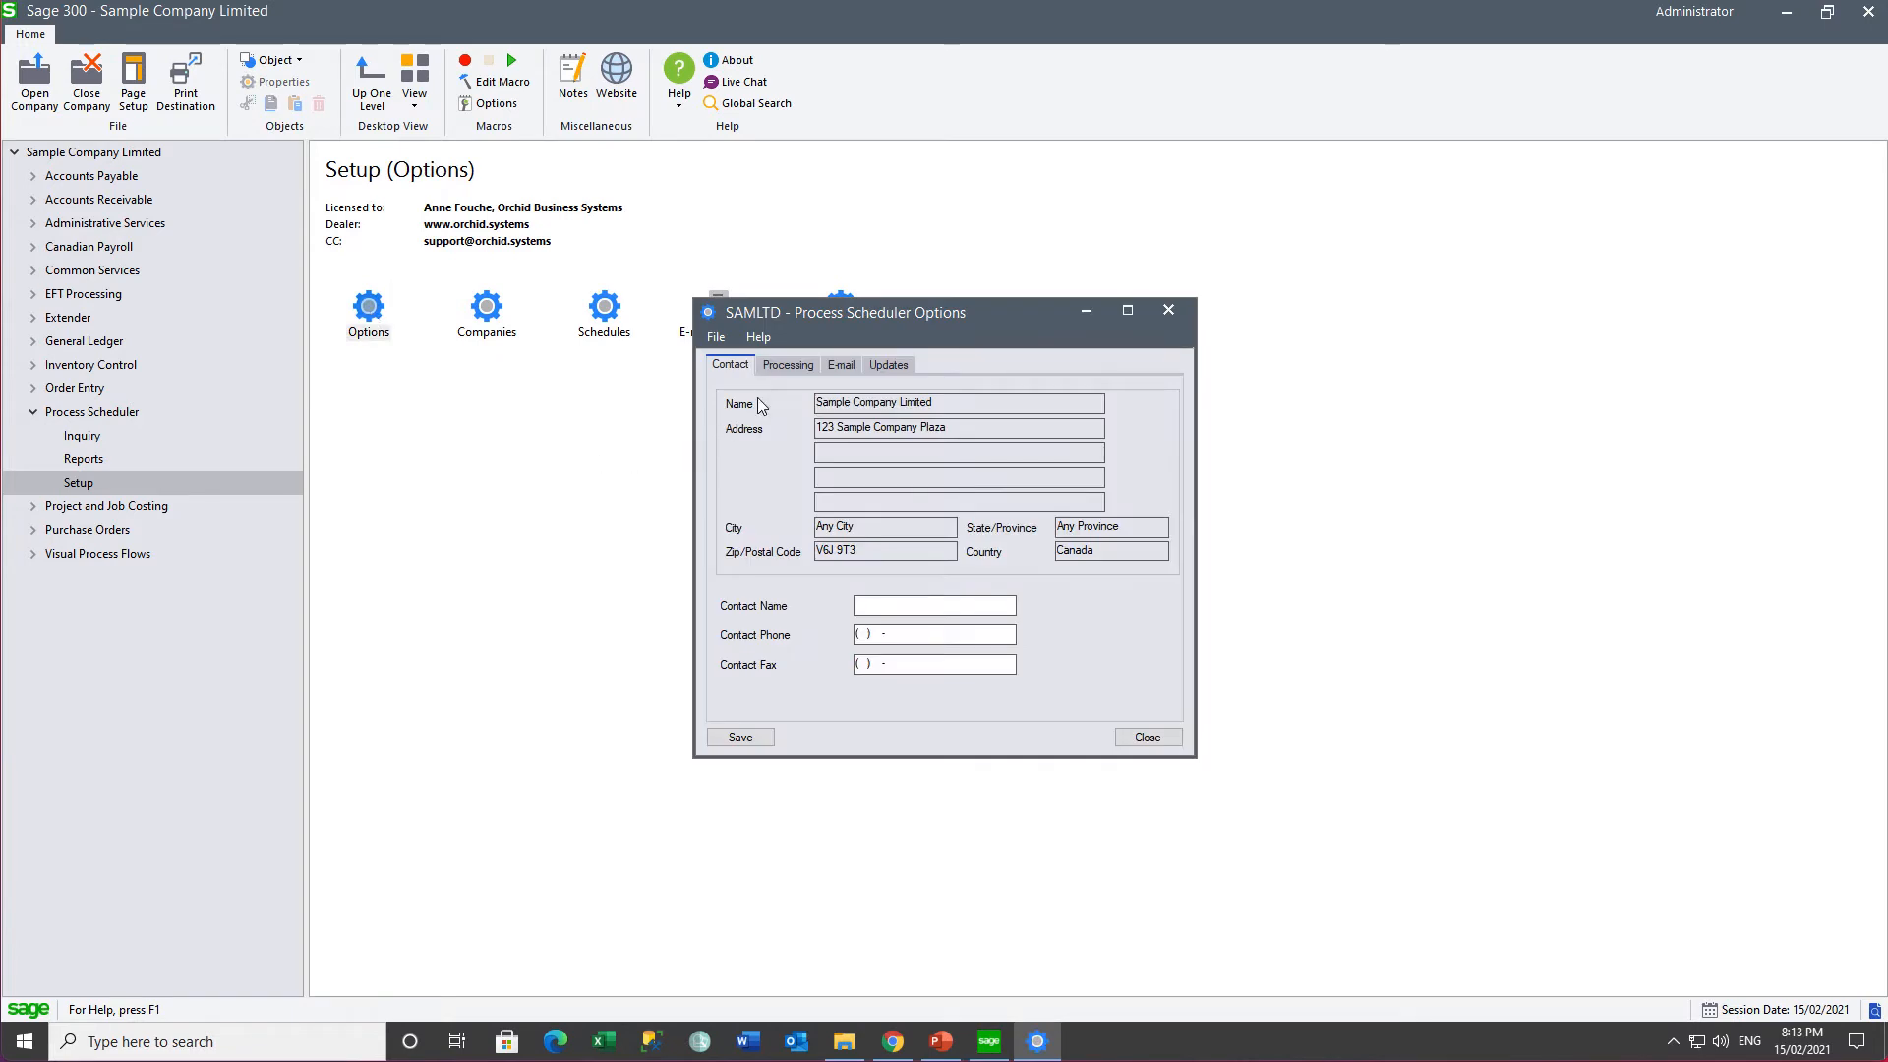
- Set the Processing tab Company ID to SAMLTD, save, and confirm the active organization change
{"action": "left_click", "coordinate": [780, 368]}
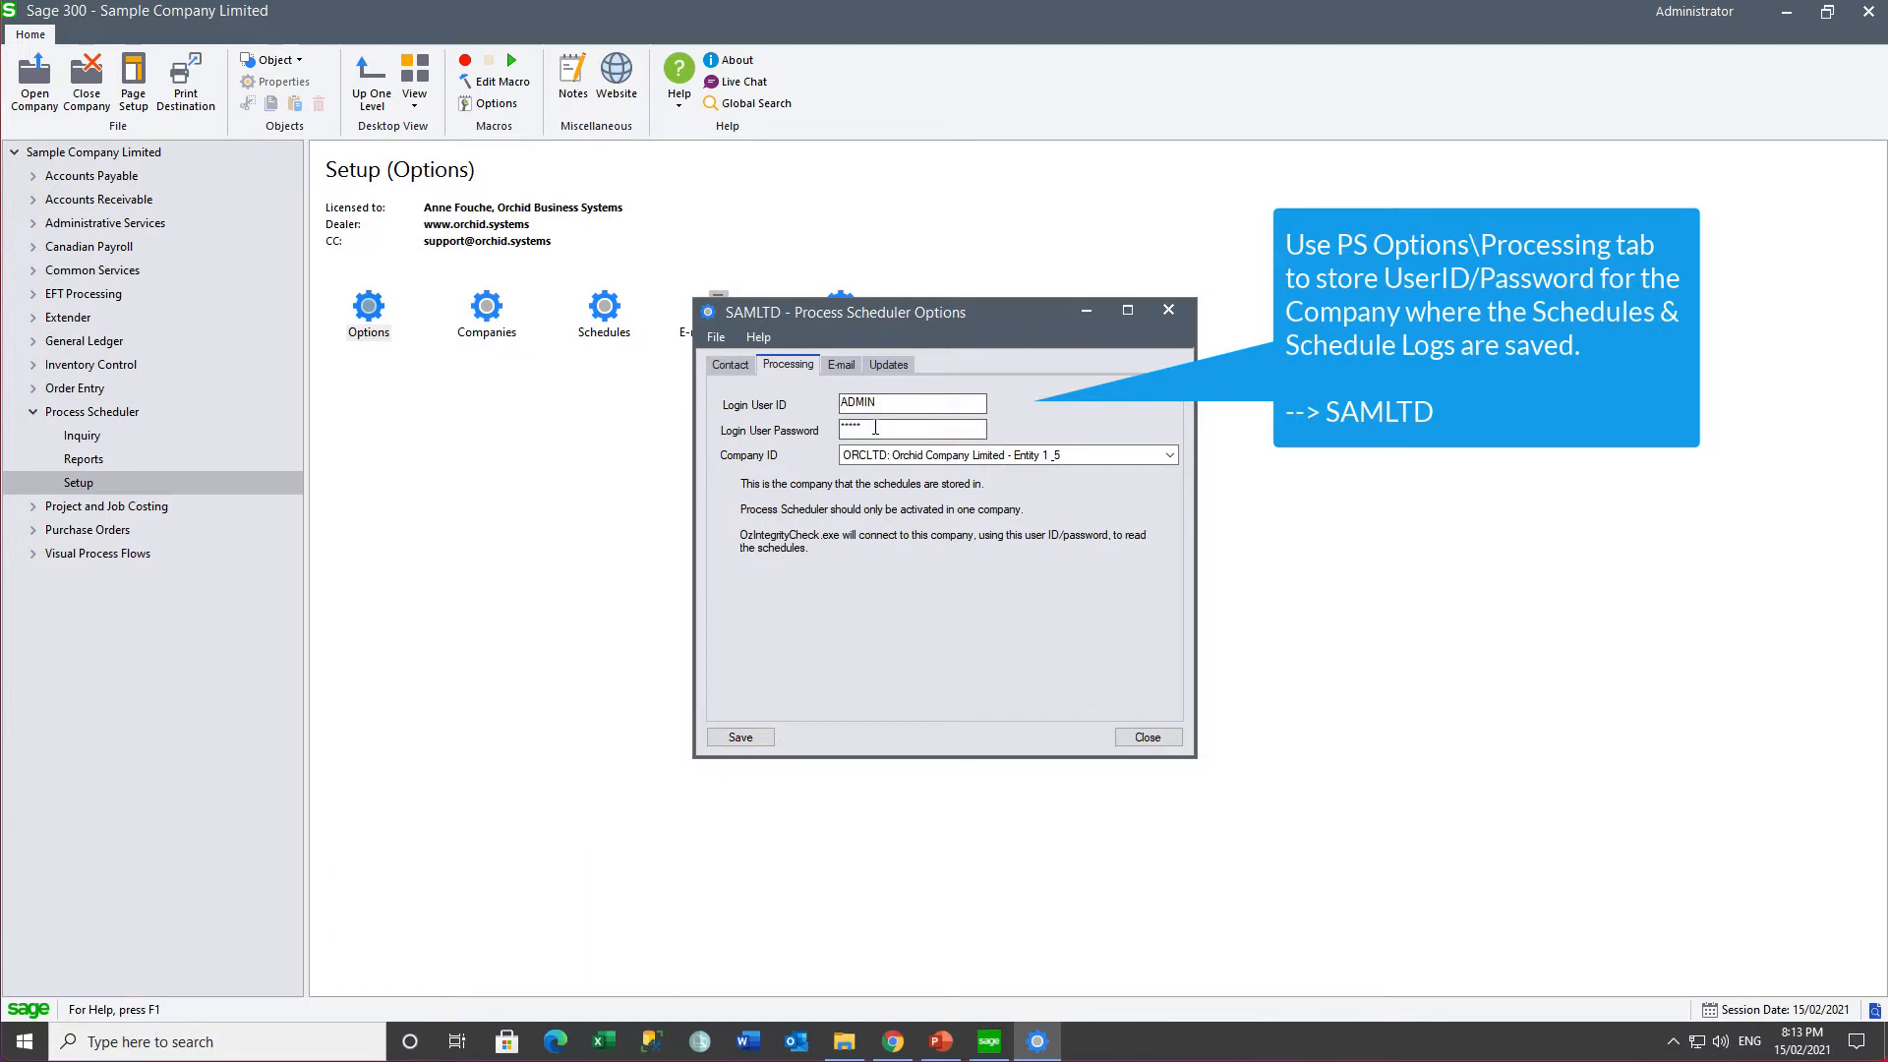
{"action": "left_click", "coordinate": [1174, 460]}
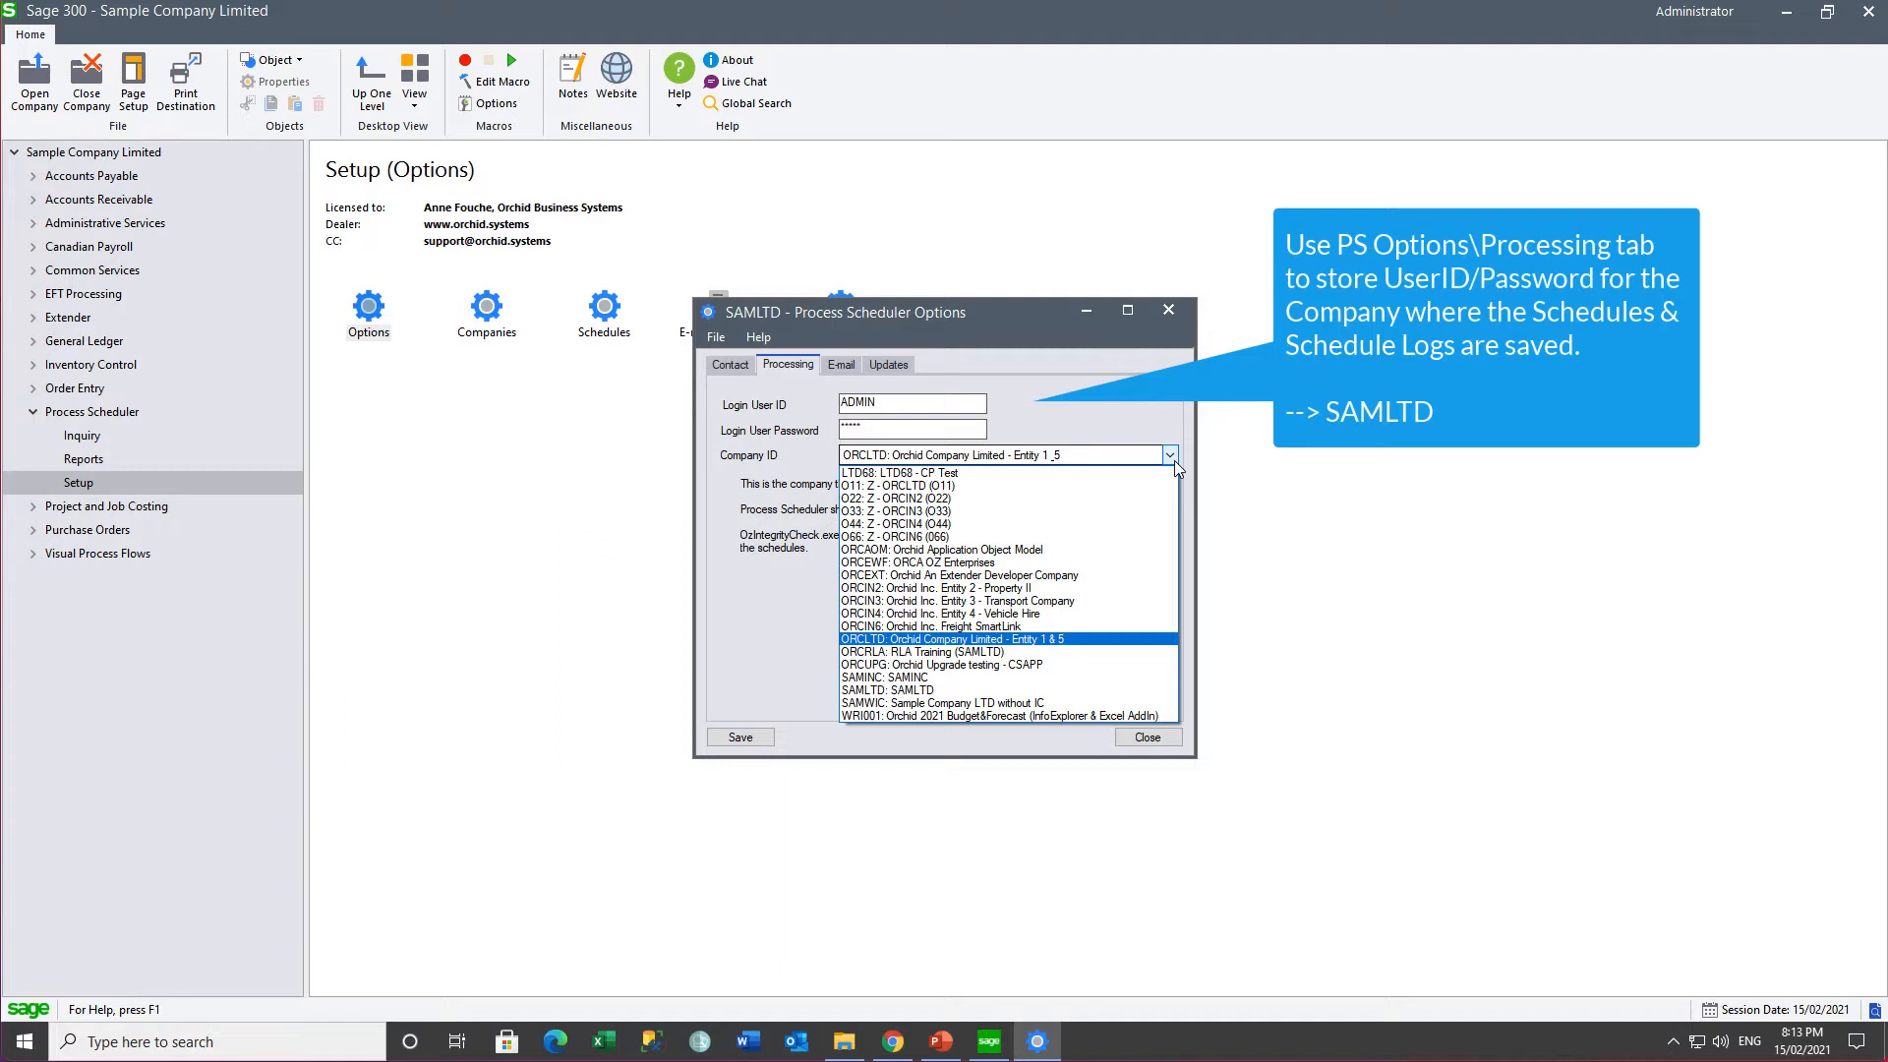
{"action": "left_click", "coordinate": [865, 690]}
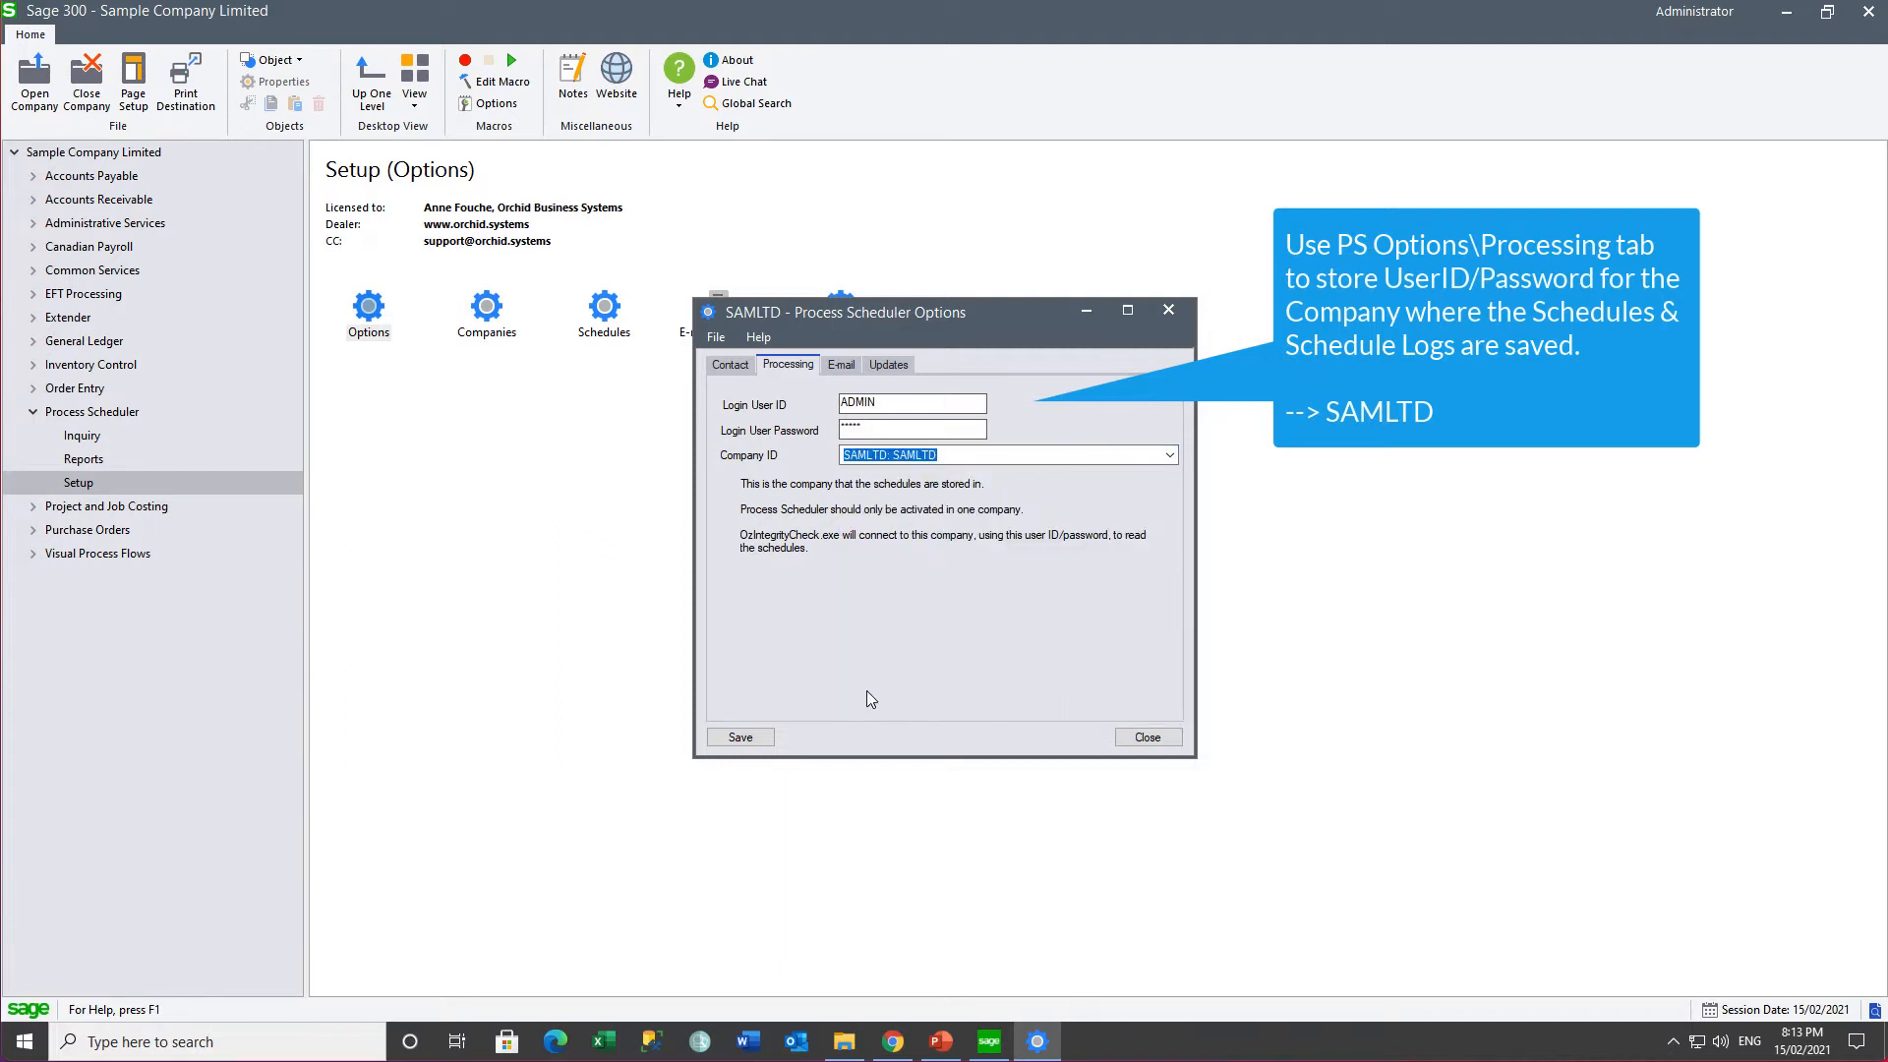
{"action": "left_click", "coordinate": [733, 738]}
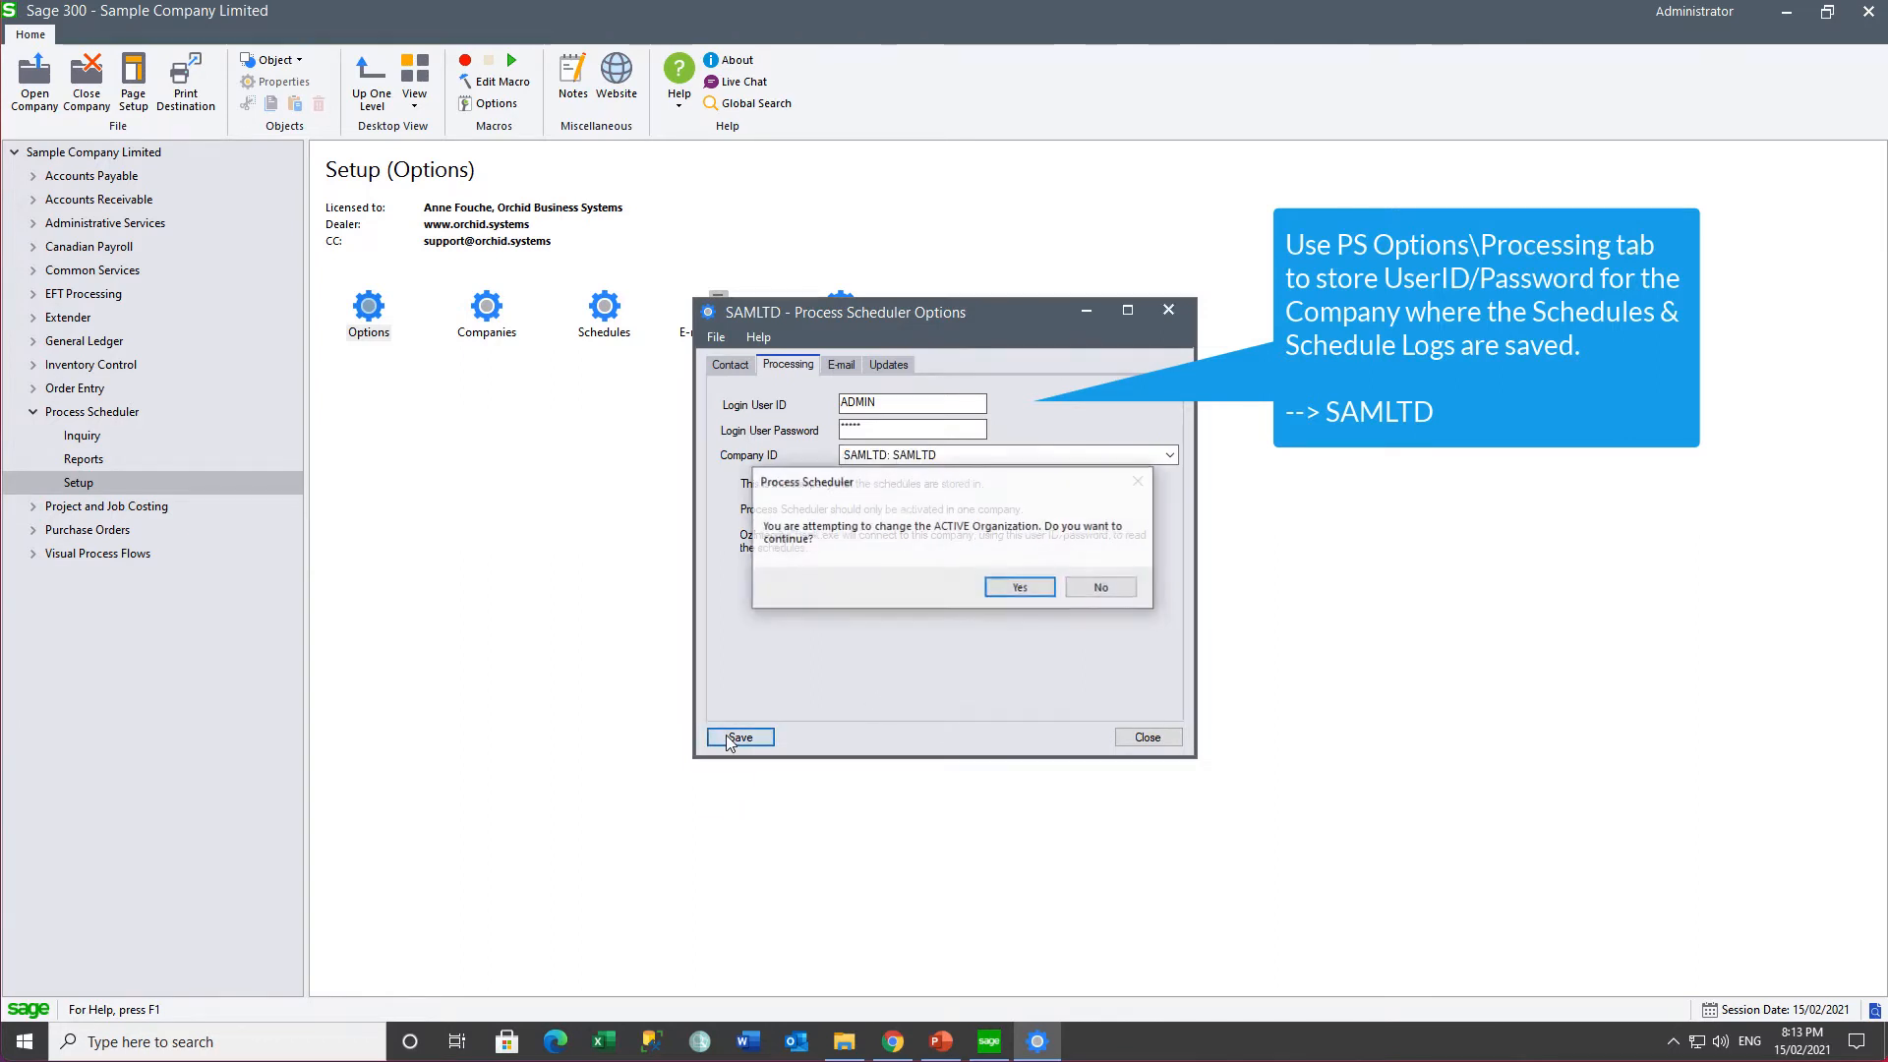
{"action": "left_click", "coordinate": [1003, 594]}
{"action": "left_click", "coordinate": [843, 366]}
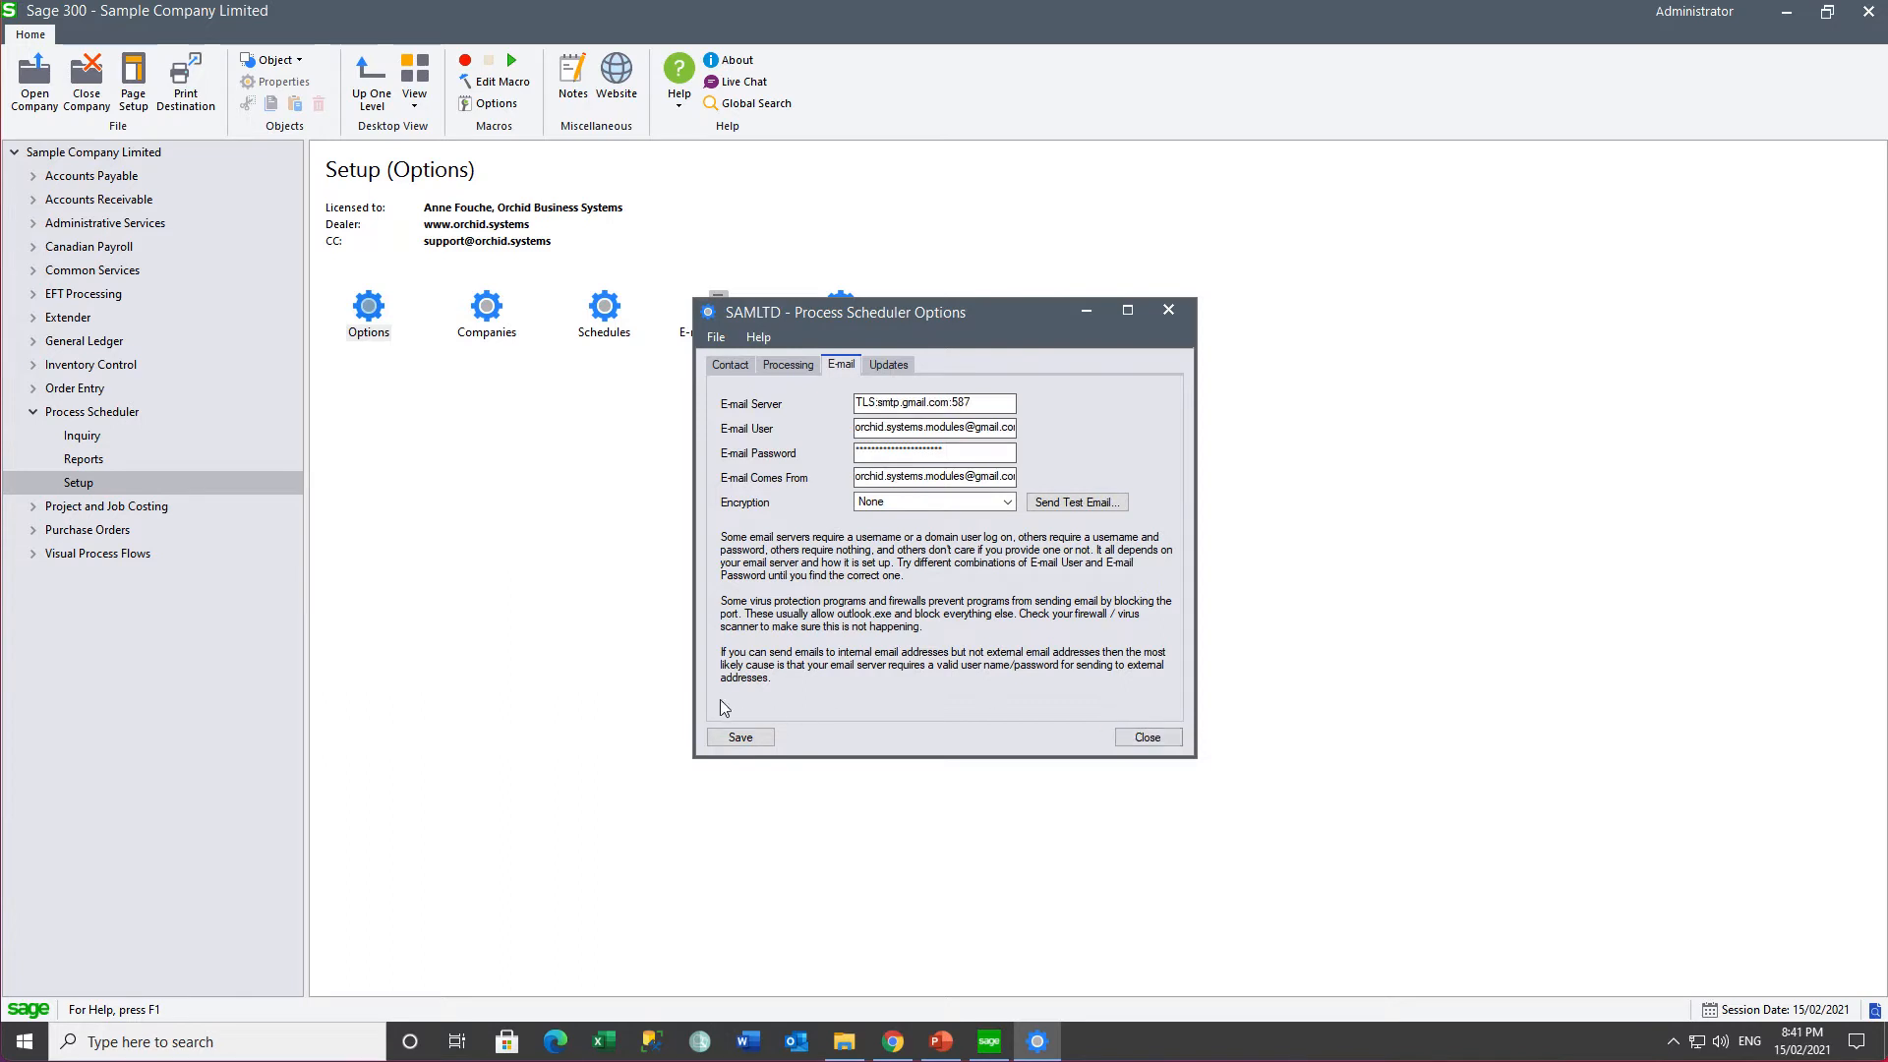
- Send a test e-mail to the recipient's address through smtp.gmail.com:587, then save and close the options
{"action": "left_click", "coordinate": [1058, 504]}
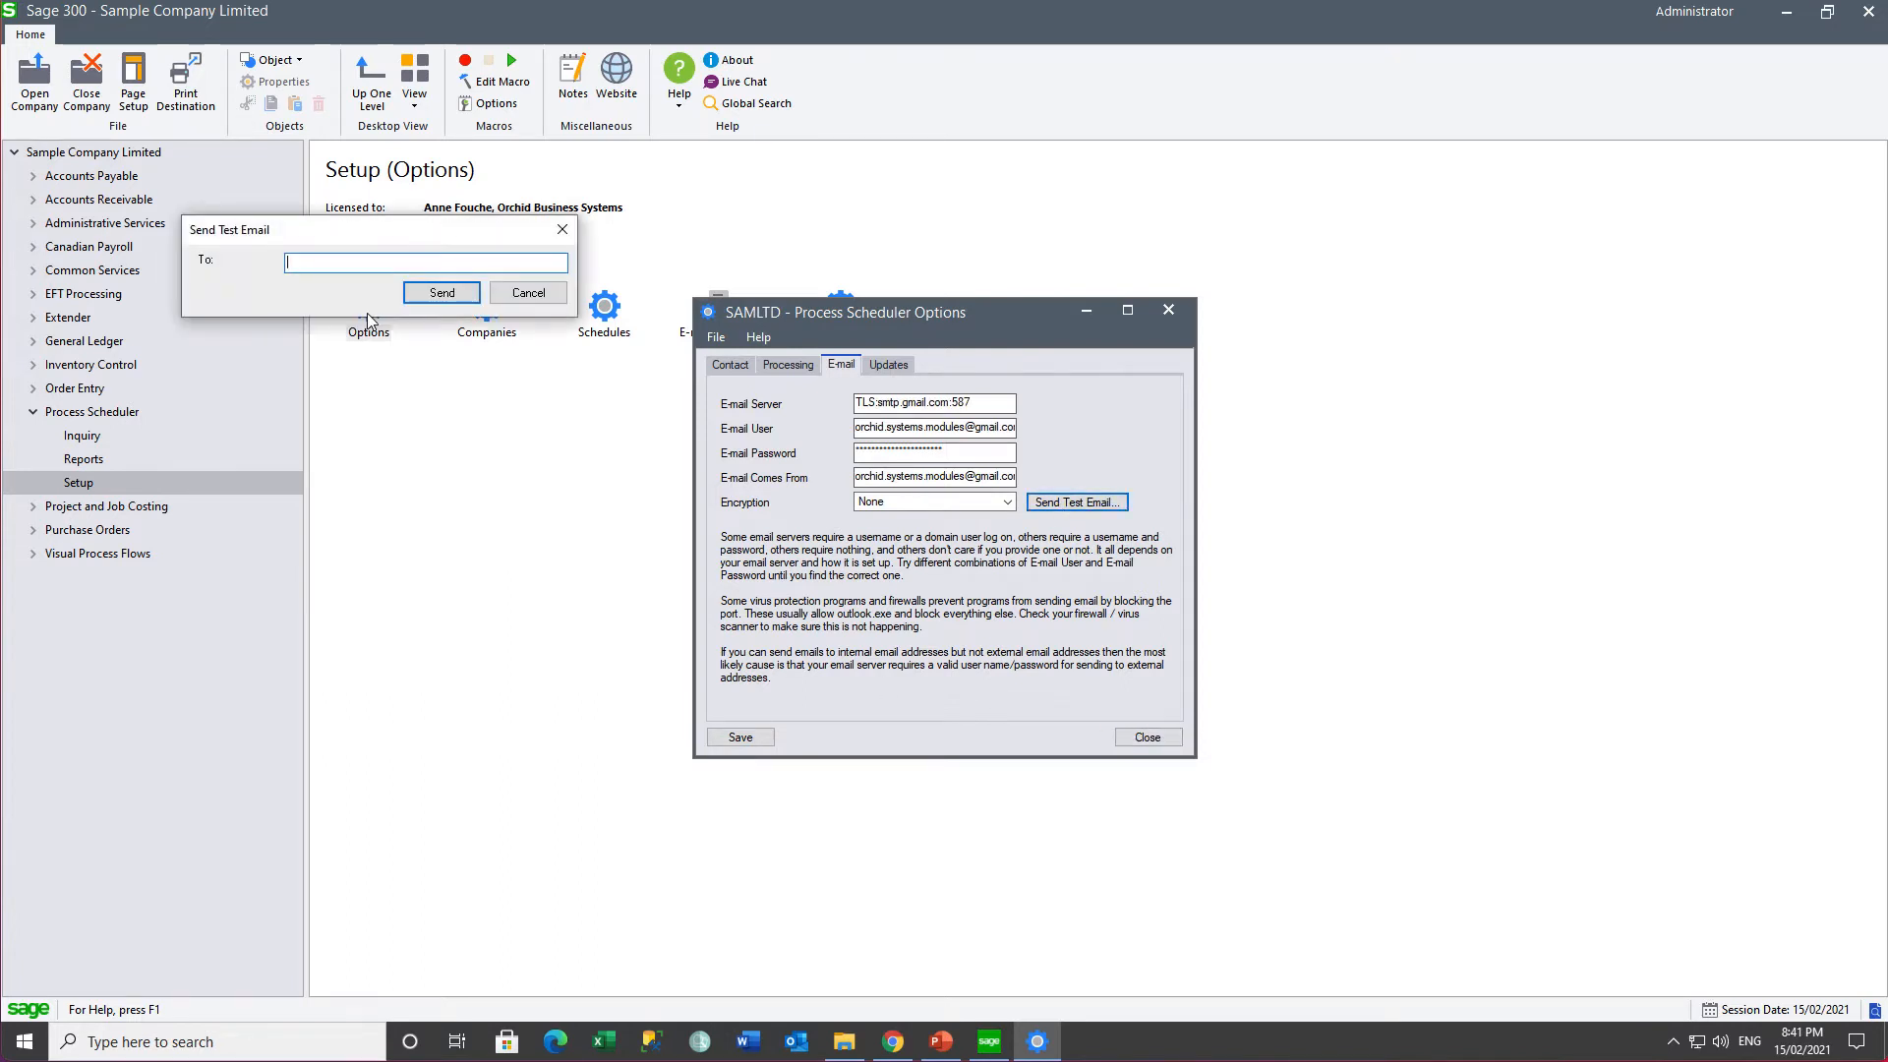
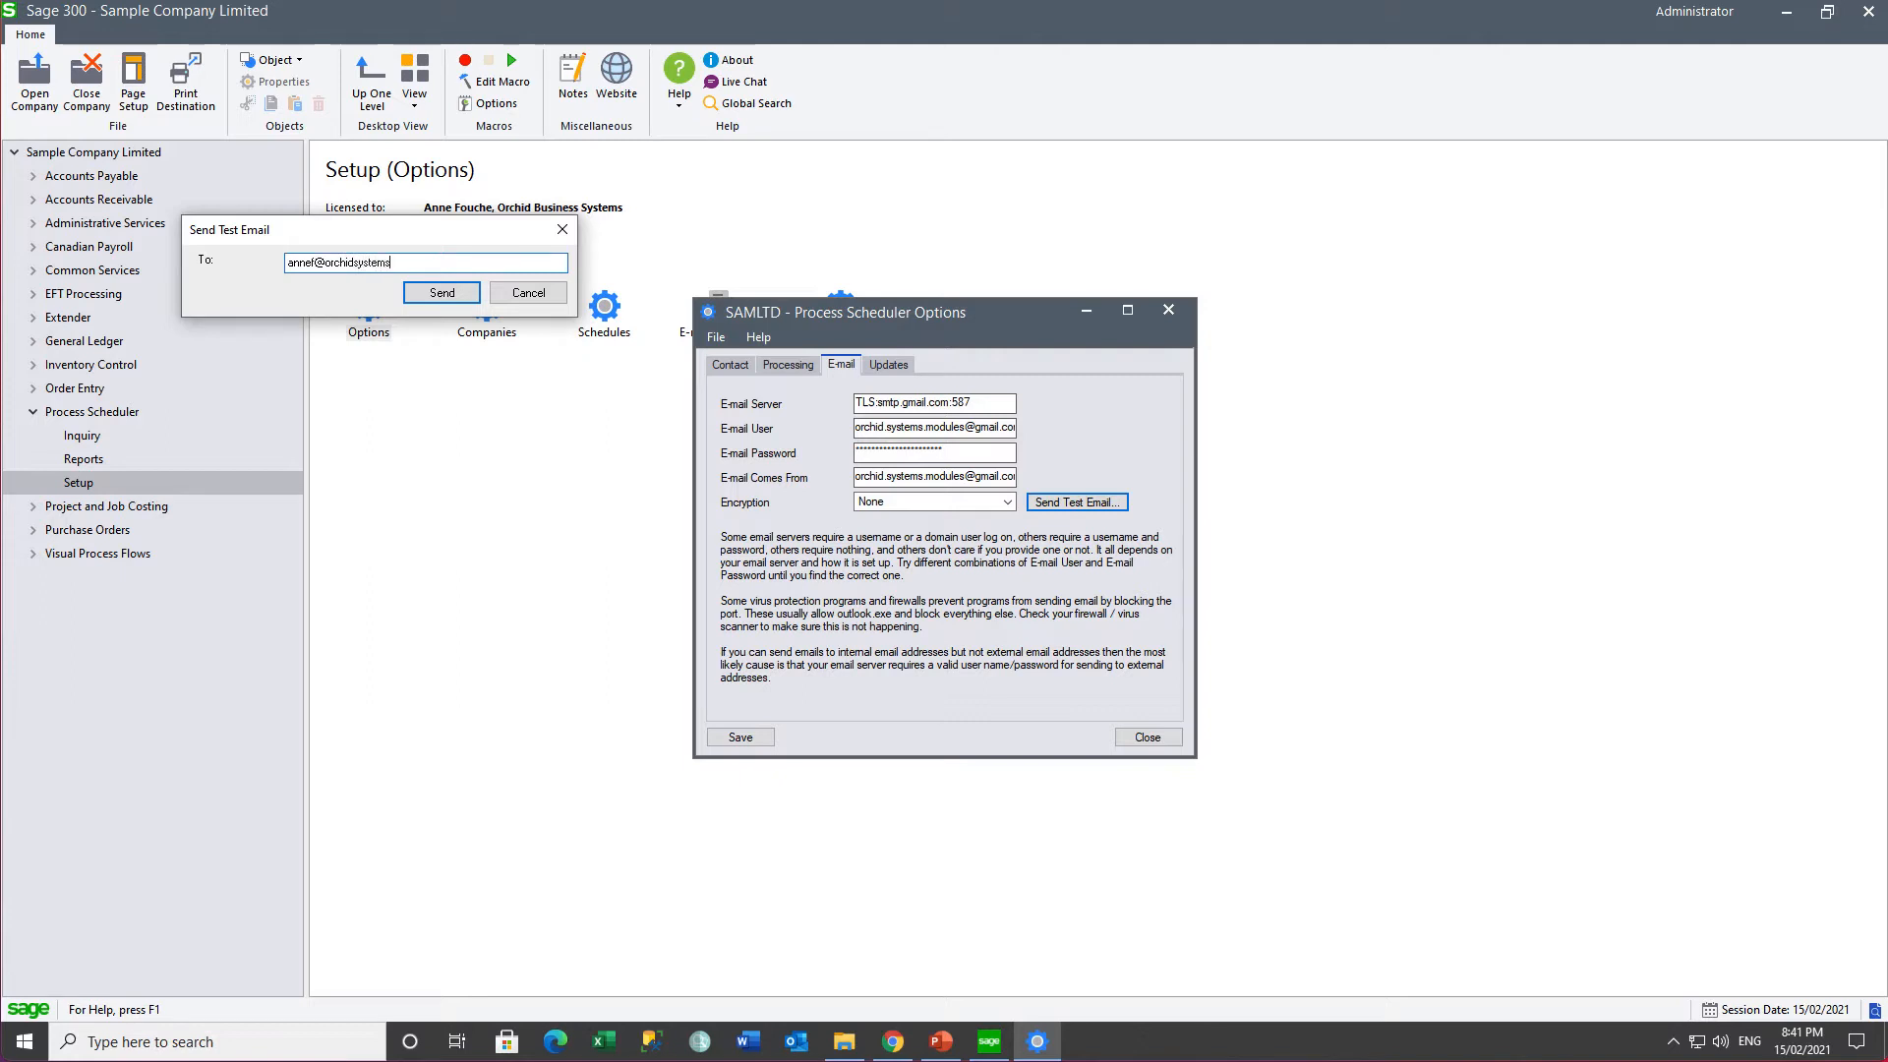
{"action": "left_click", "coordinate": [414, 296]}
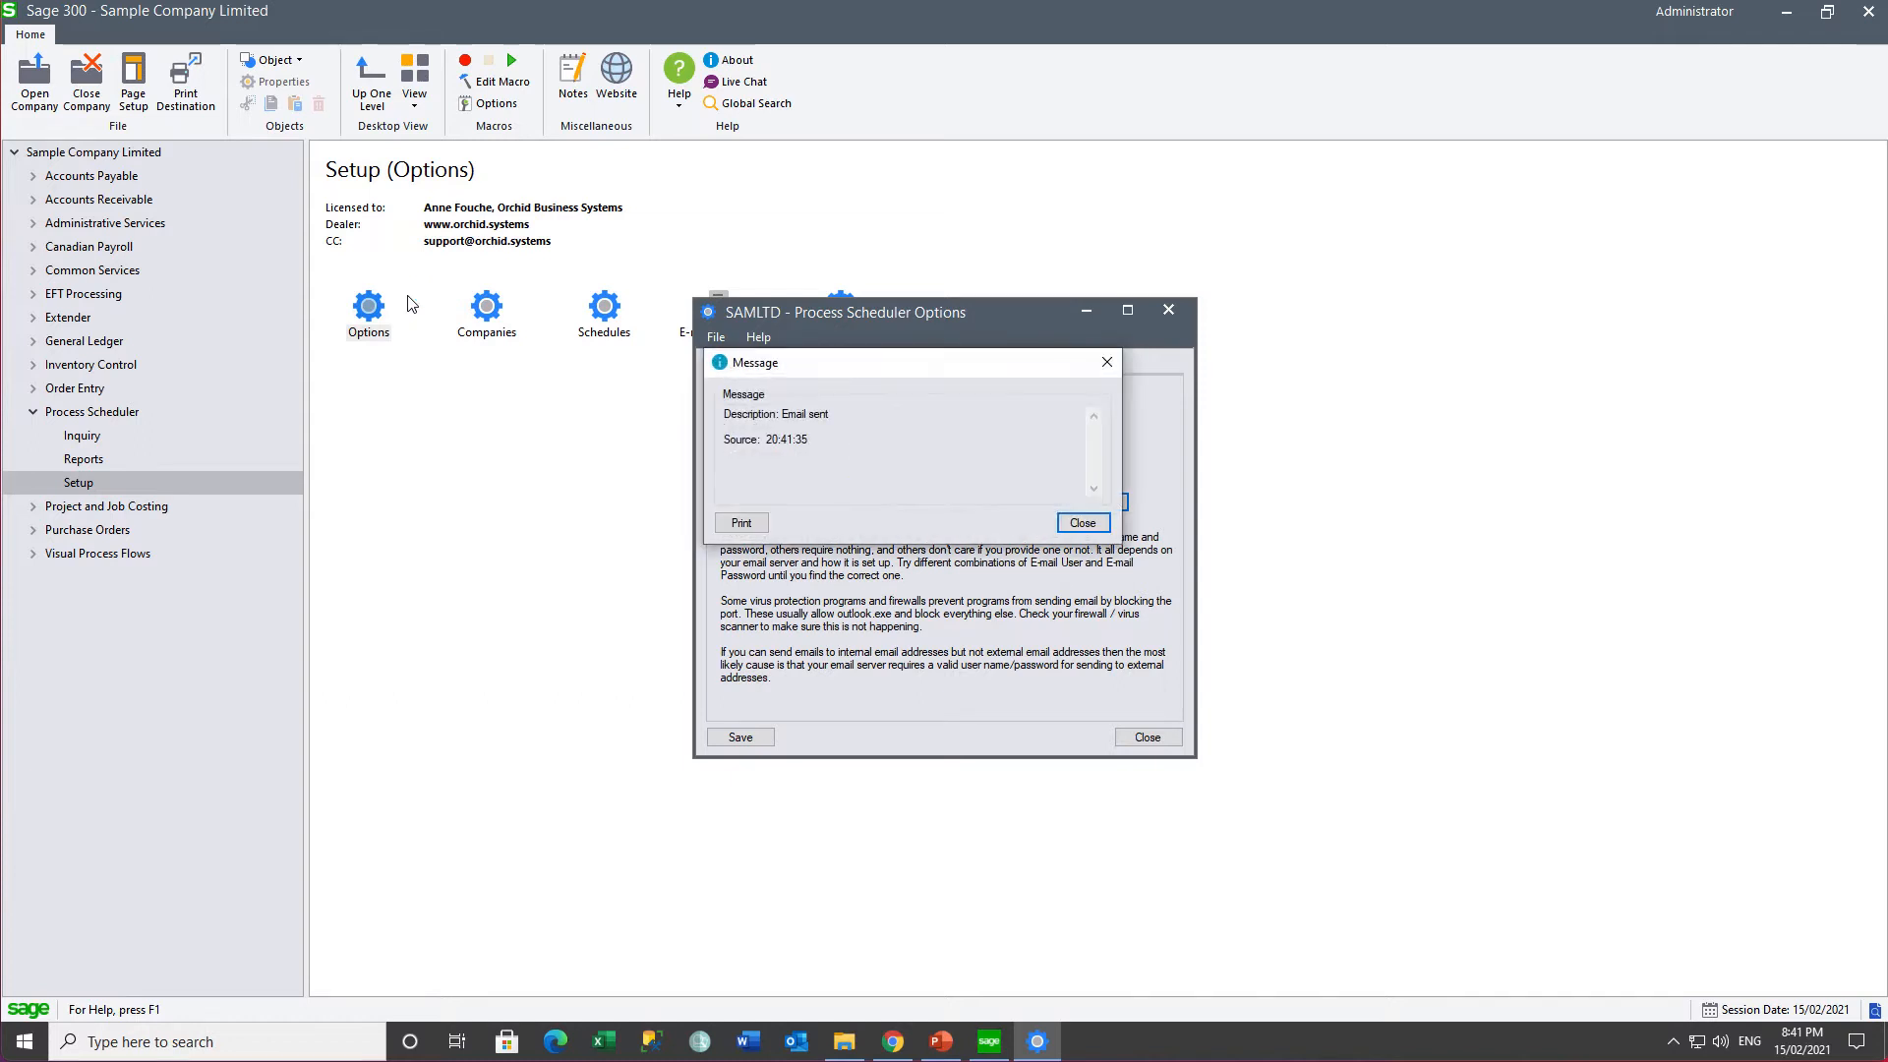
{"action": "left_click", "coordinate": [1072, 529]}
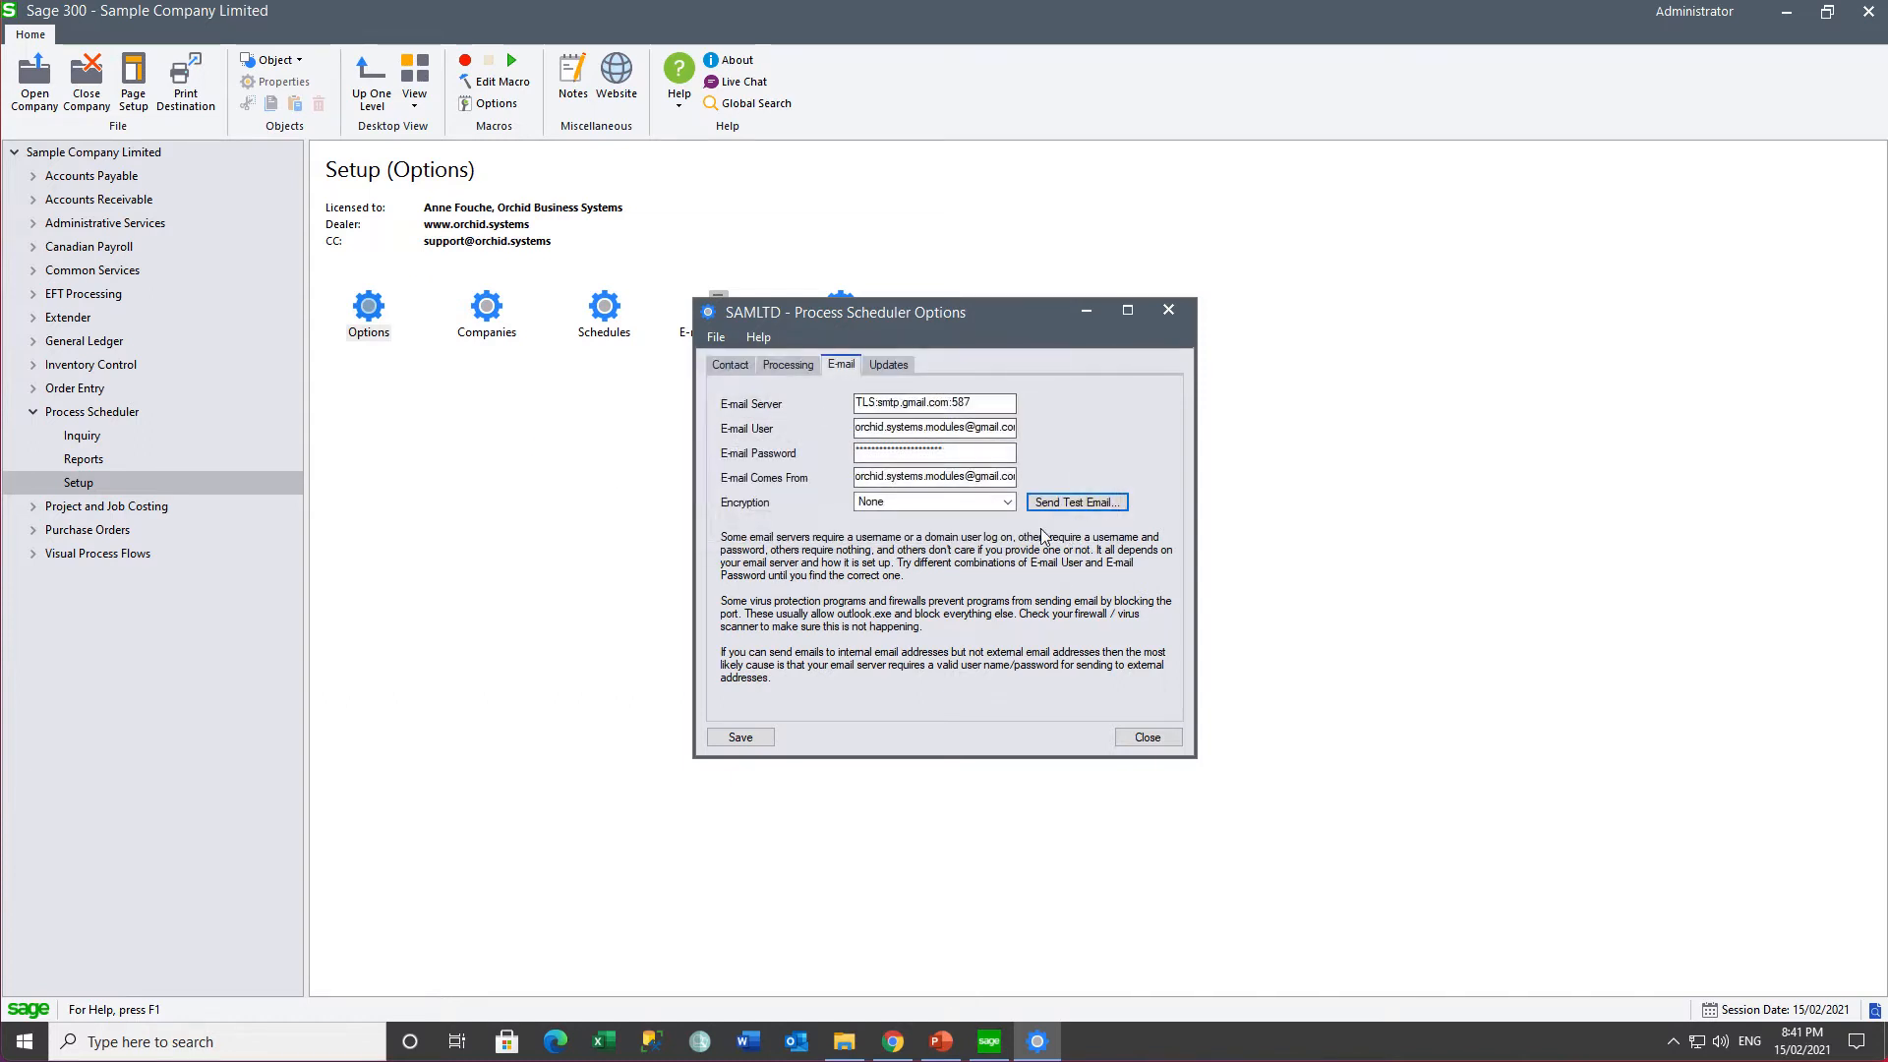
{"action": "left_click", "coordinate": [739, 738]}
{"action": "left_click", "coordinate": [1145, 738]}
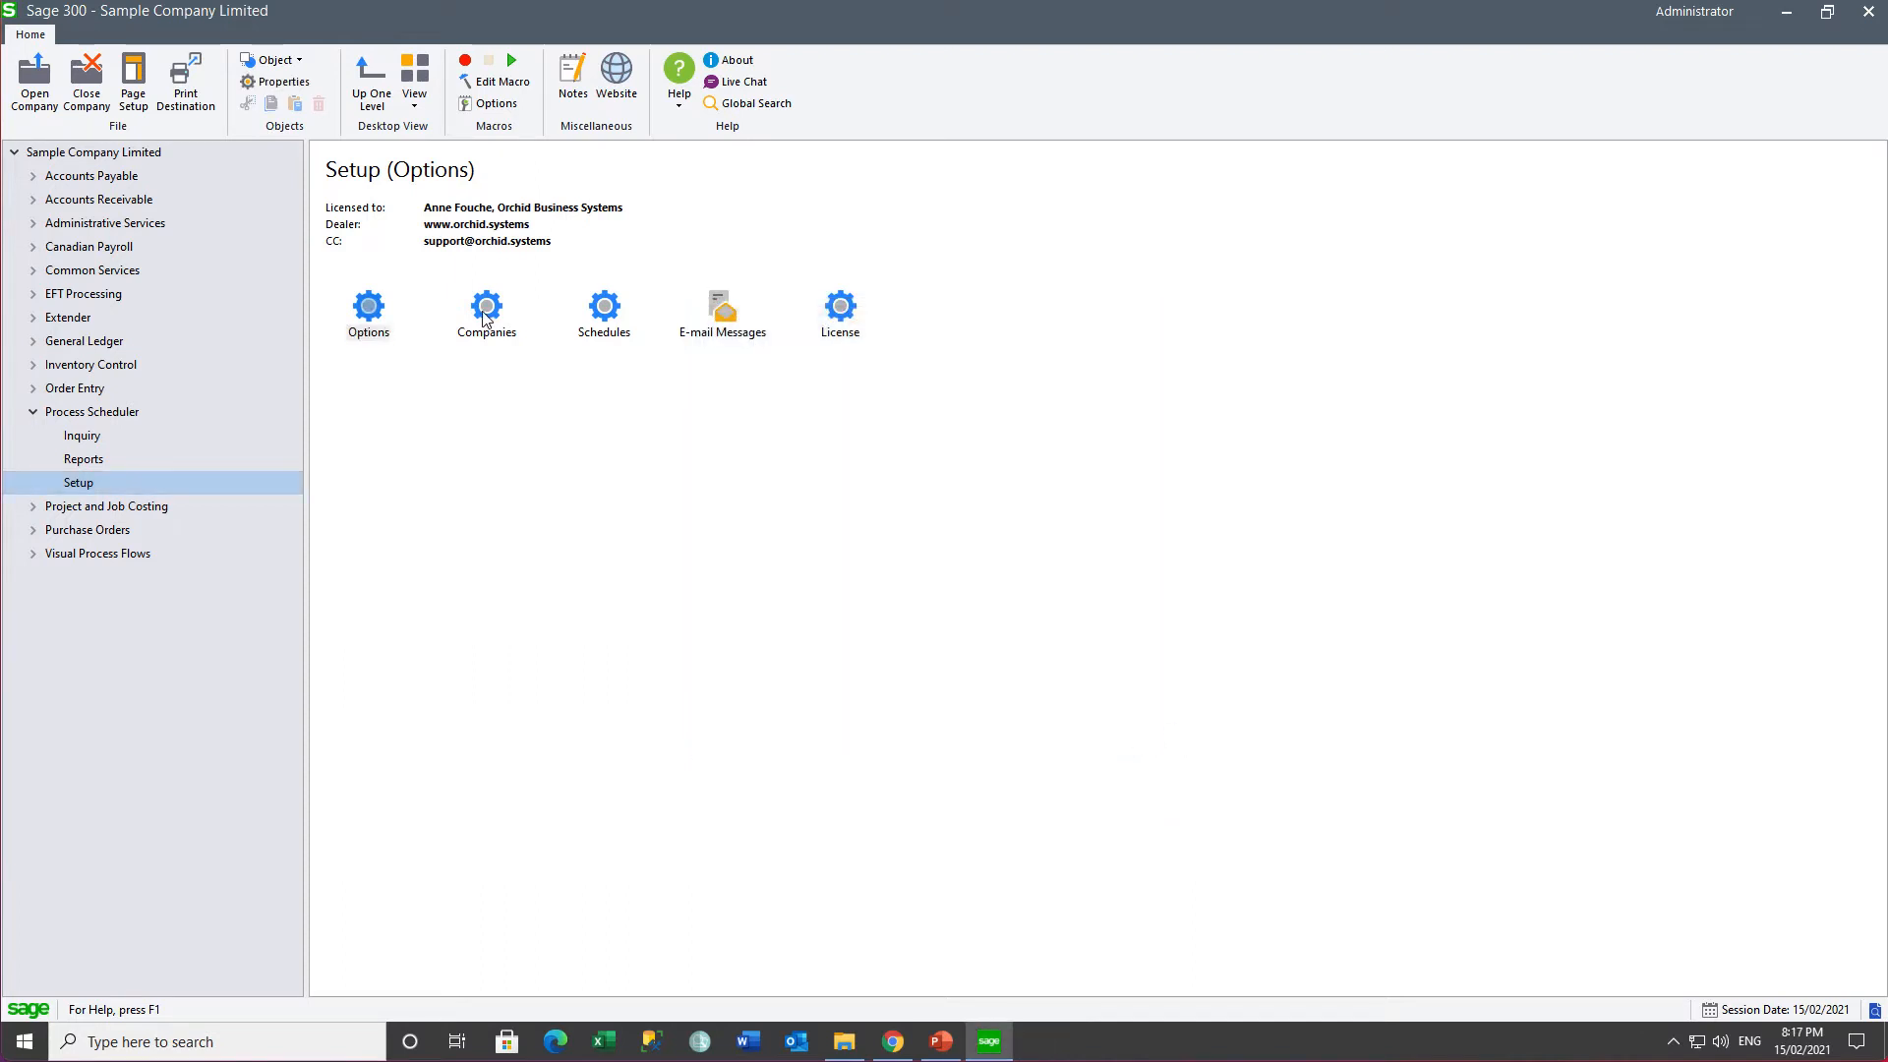
- Open the Process Scheduler Companies logons and load the stored logon for O11
{"action": "double_click", "coordinate": [484, 317]}
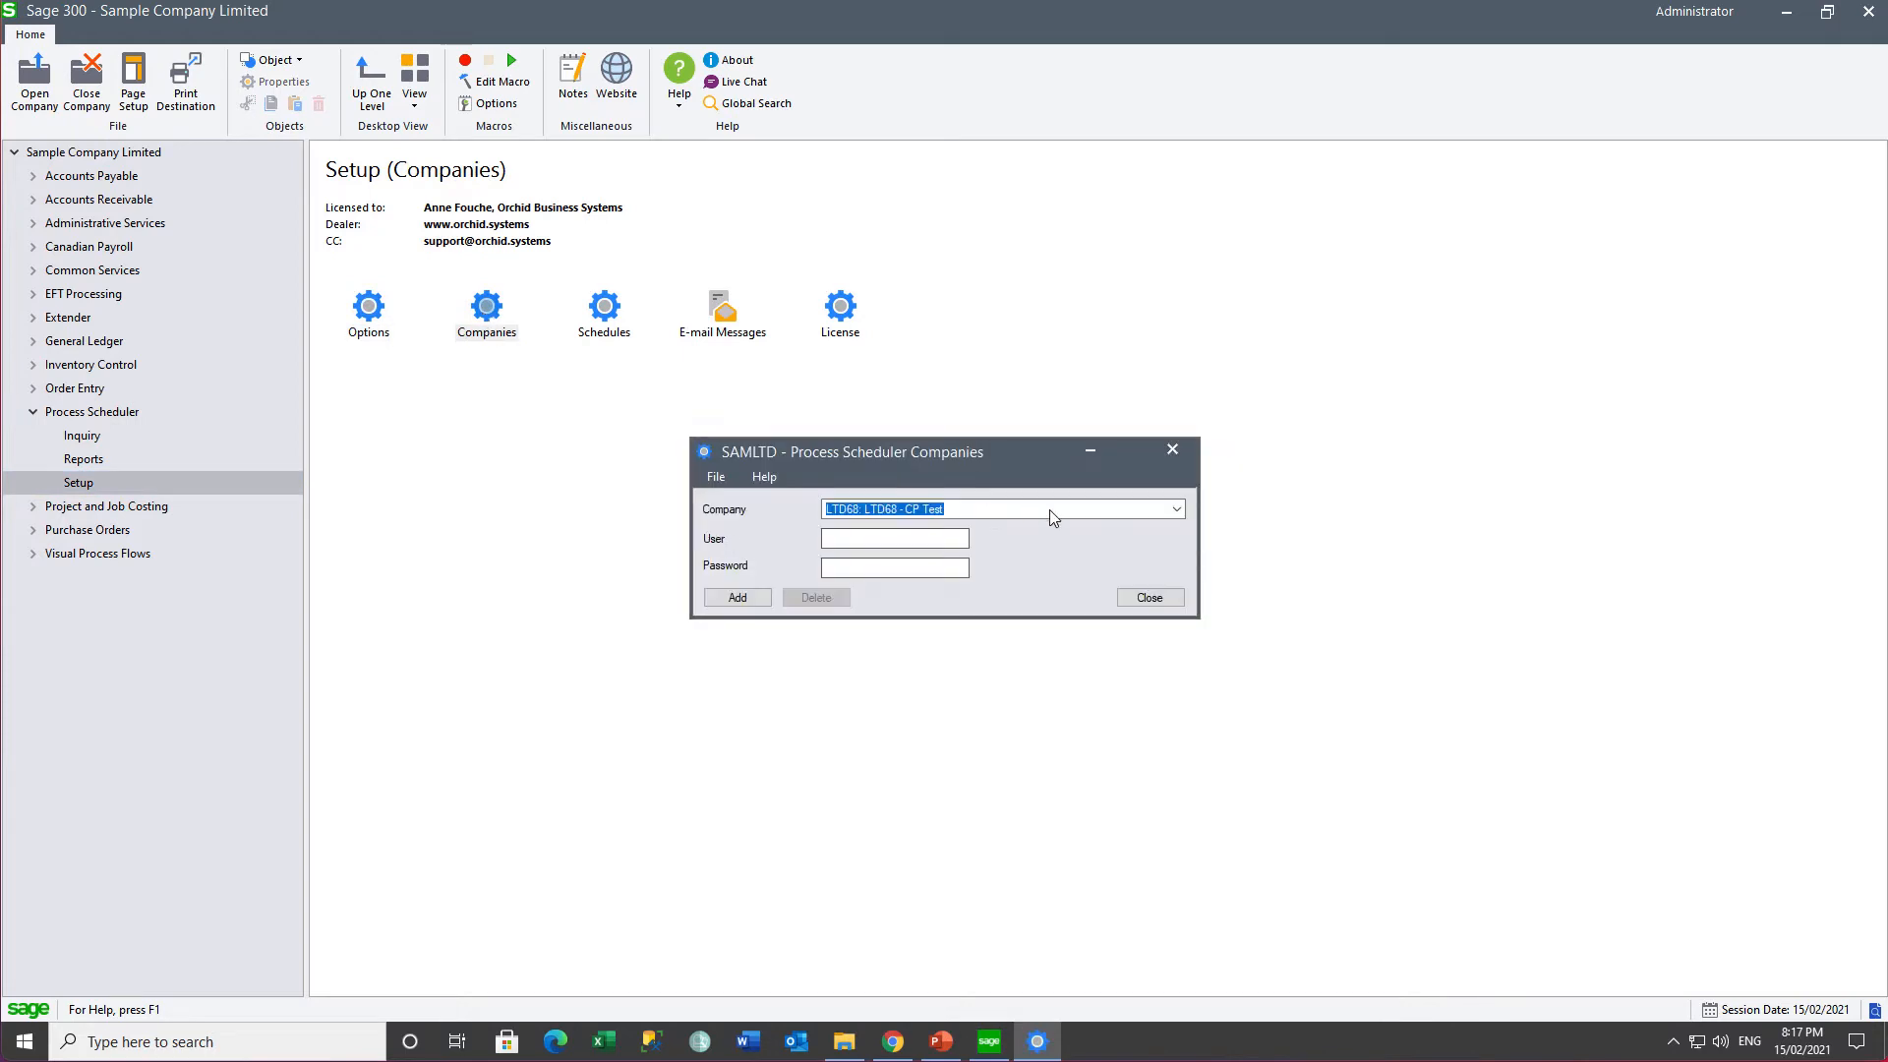
{"action": "left_click", "coordinate": [1174, 509]}
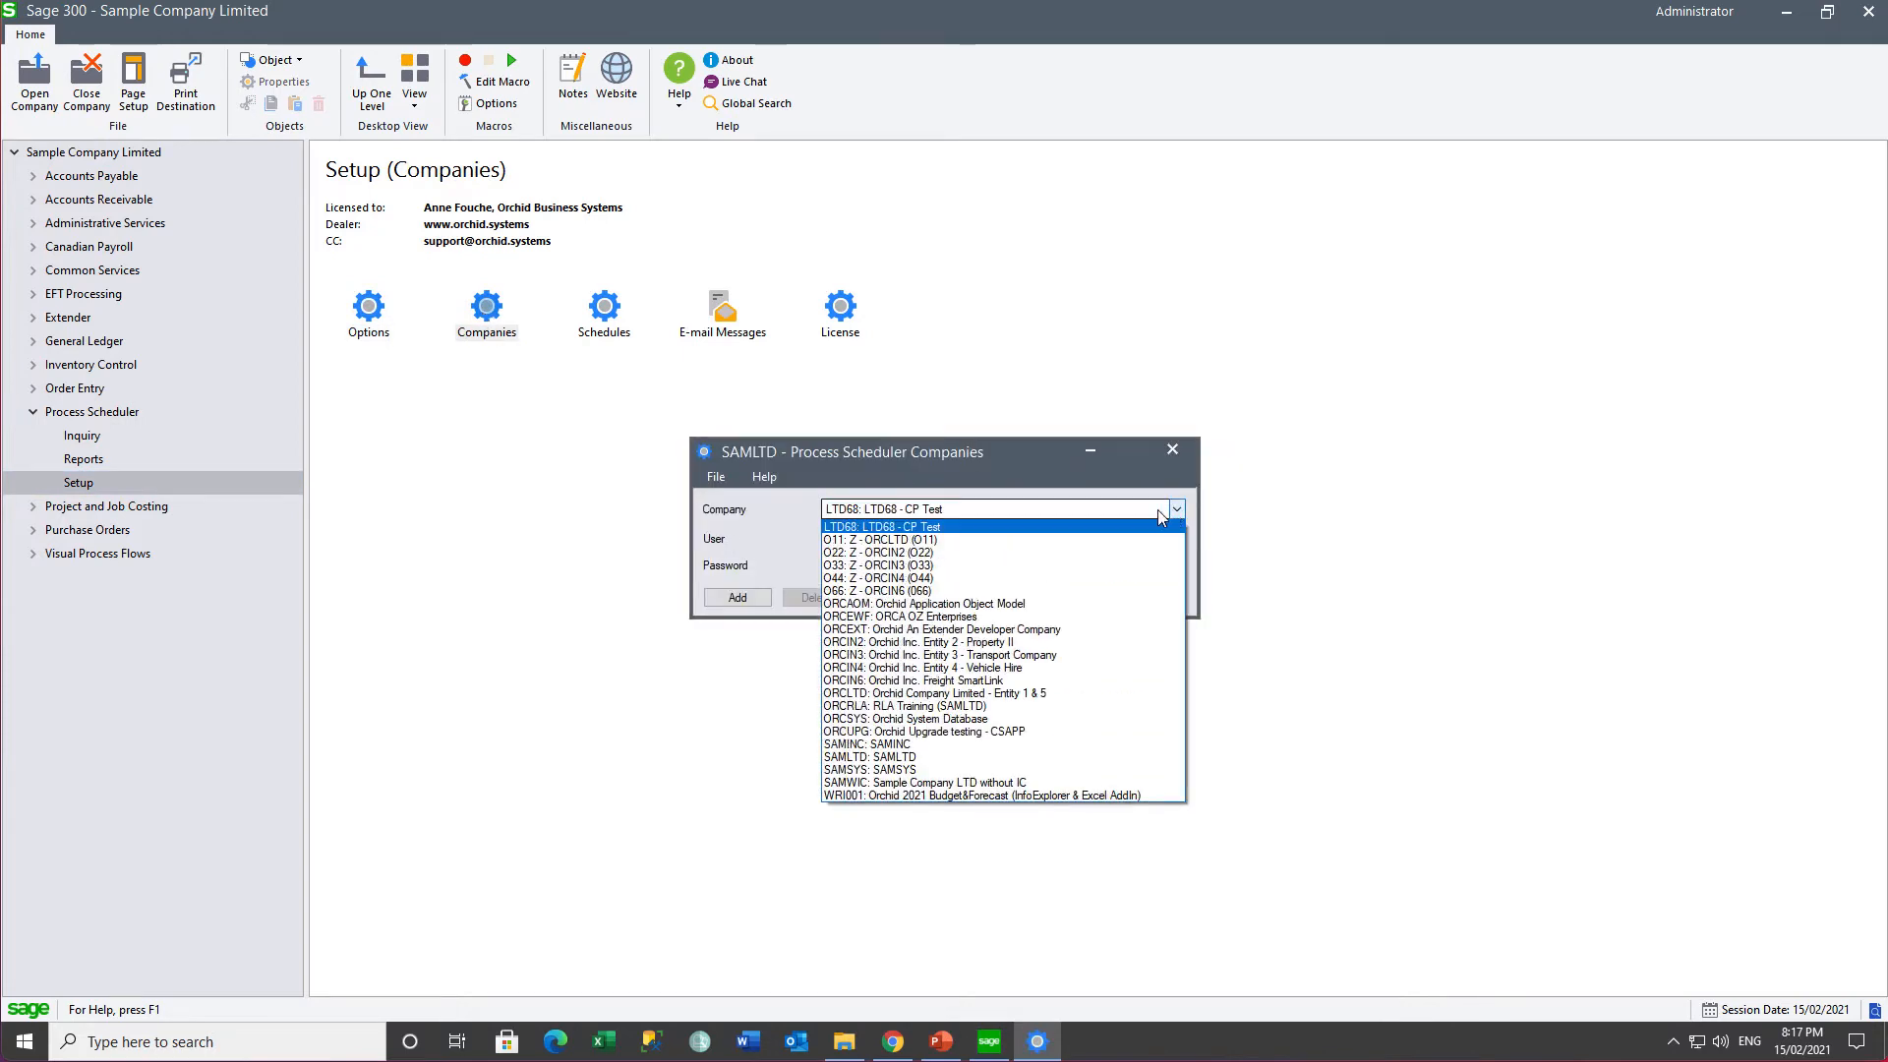
{"action": "left_click", "coordinate": [999, 540]}
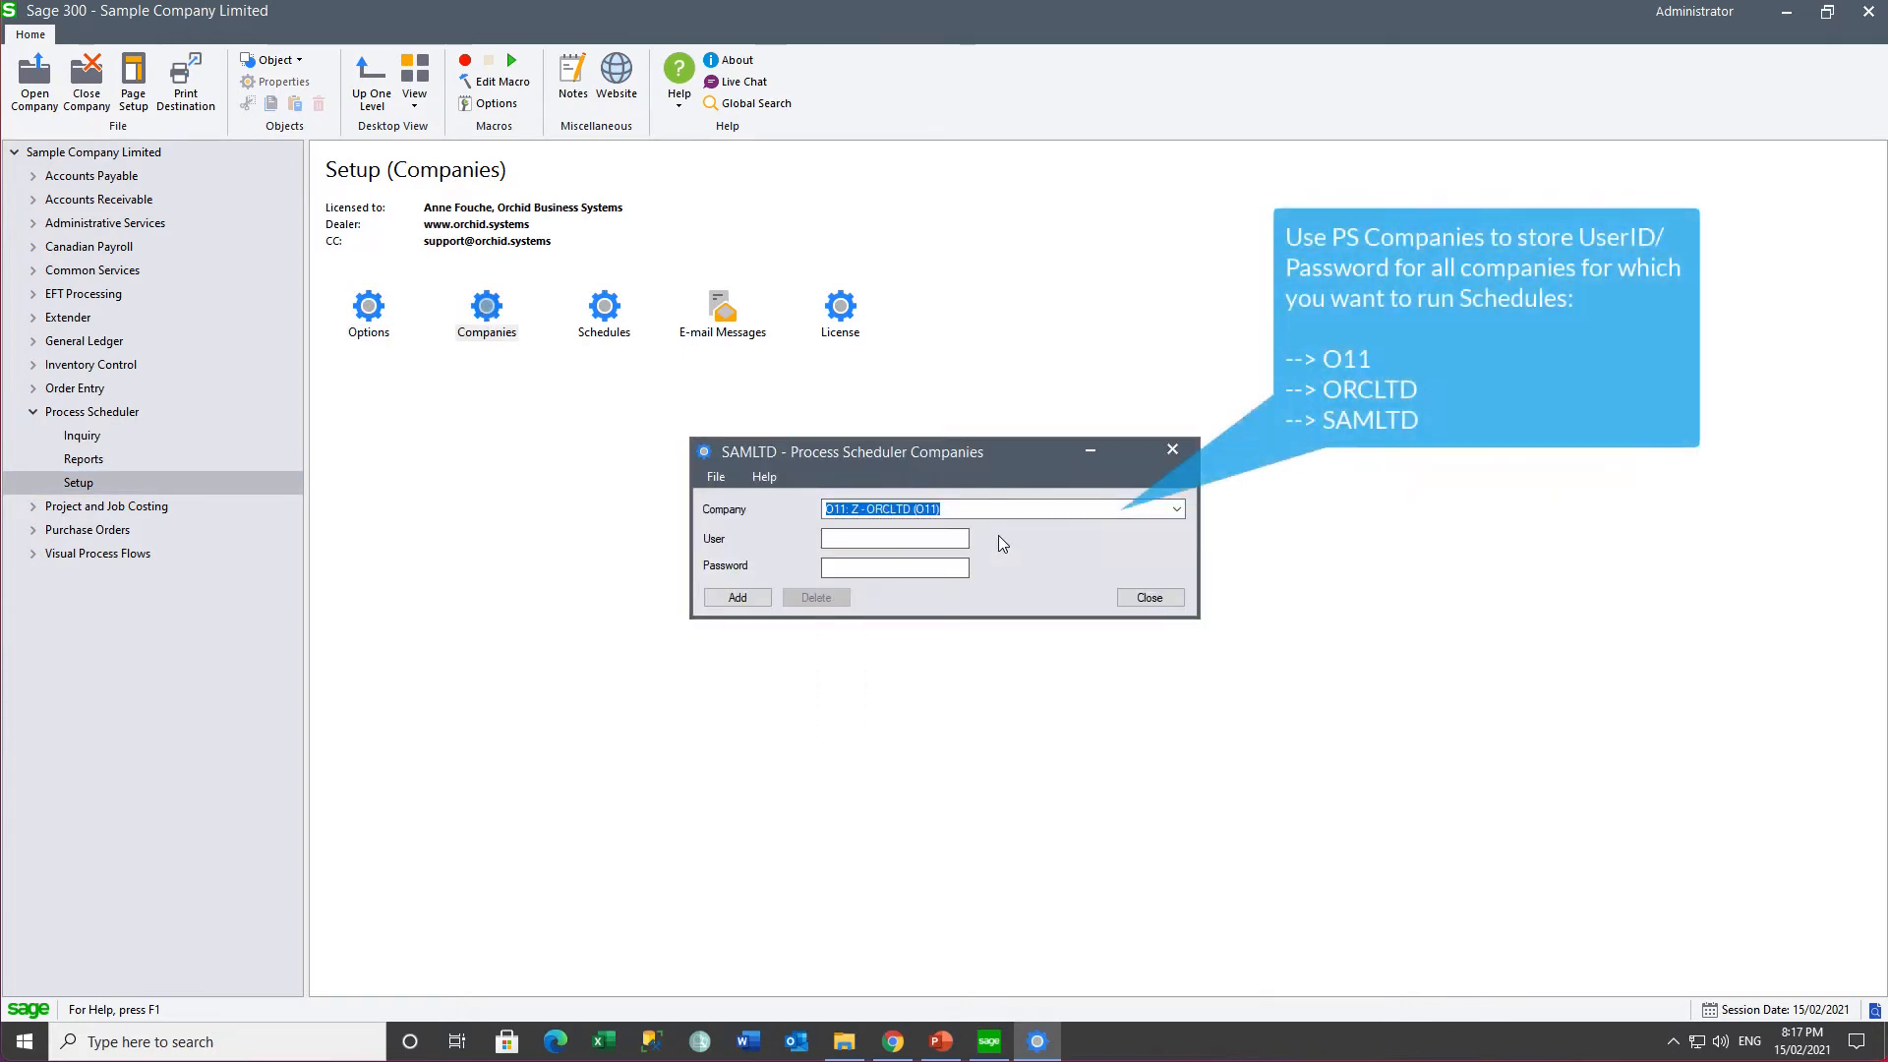
{"action": "left_click", "coordinate": [893, 534]}
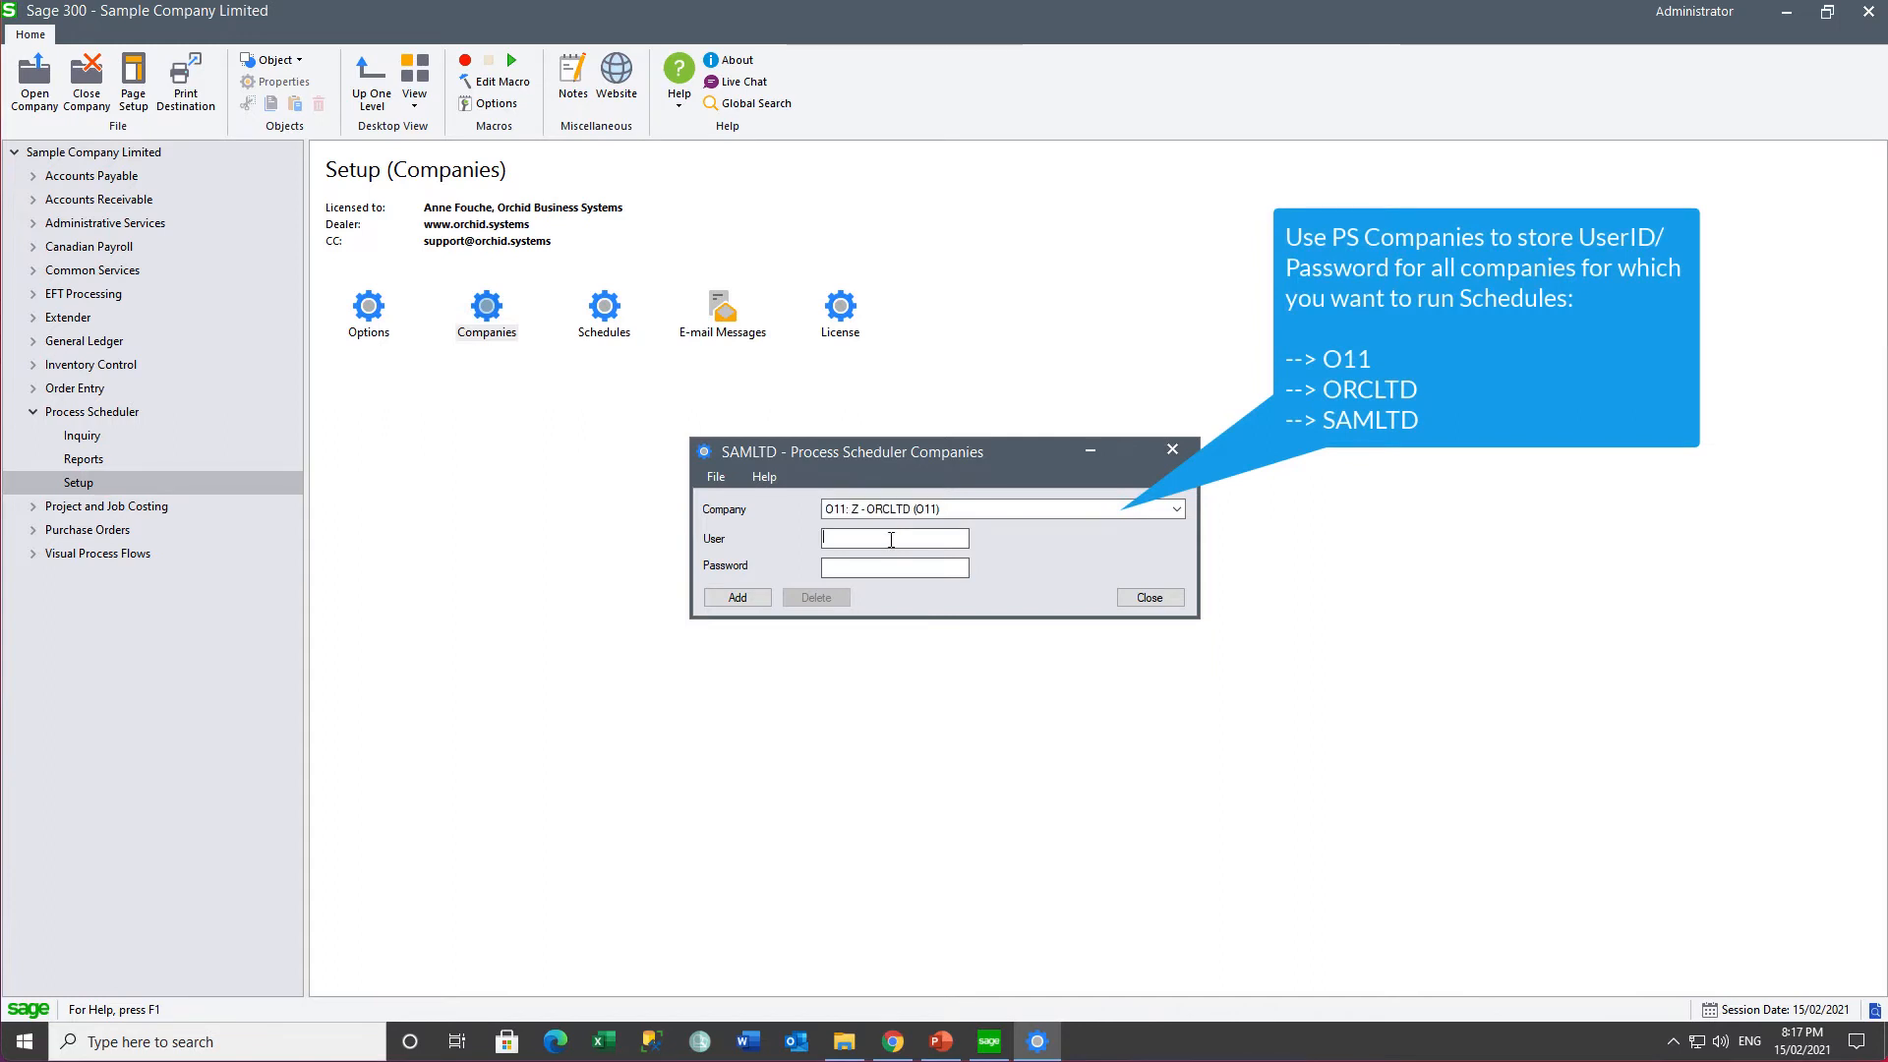
- Add a logon for ORCLTD with its user ID and password
{"action": "left_click", "coordinate": [1177, 511]}
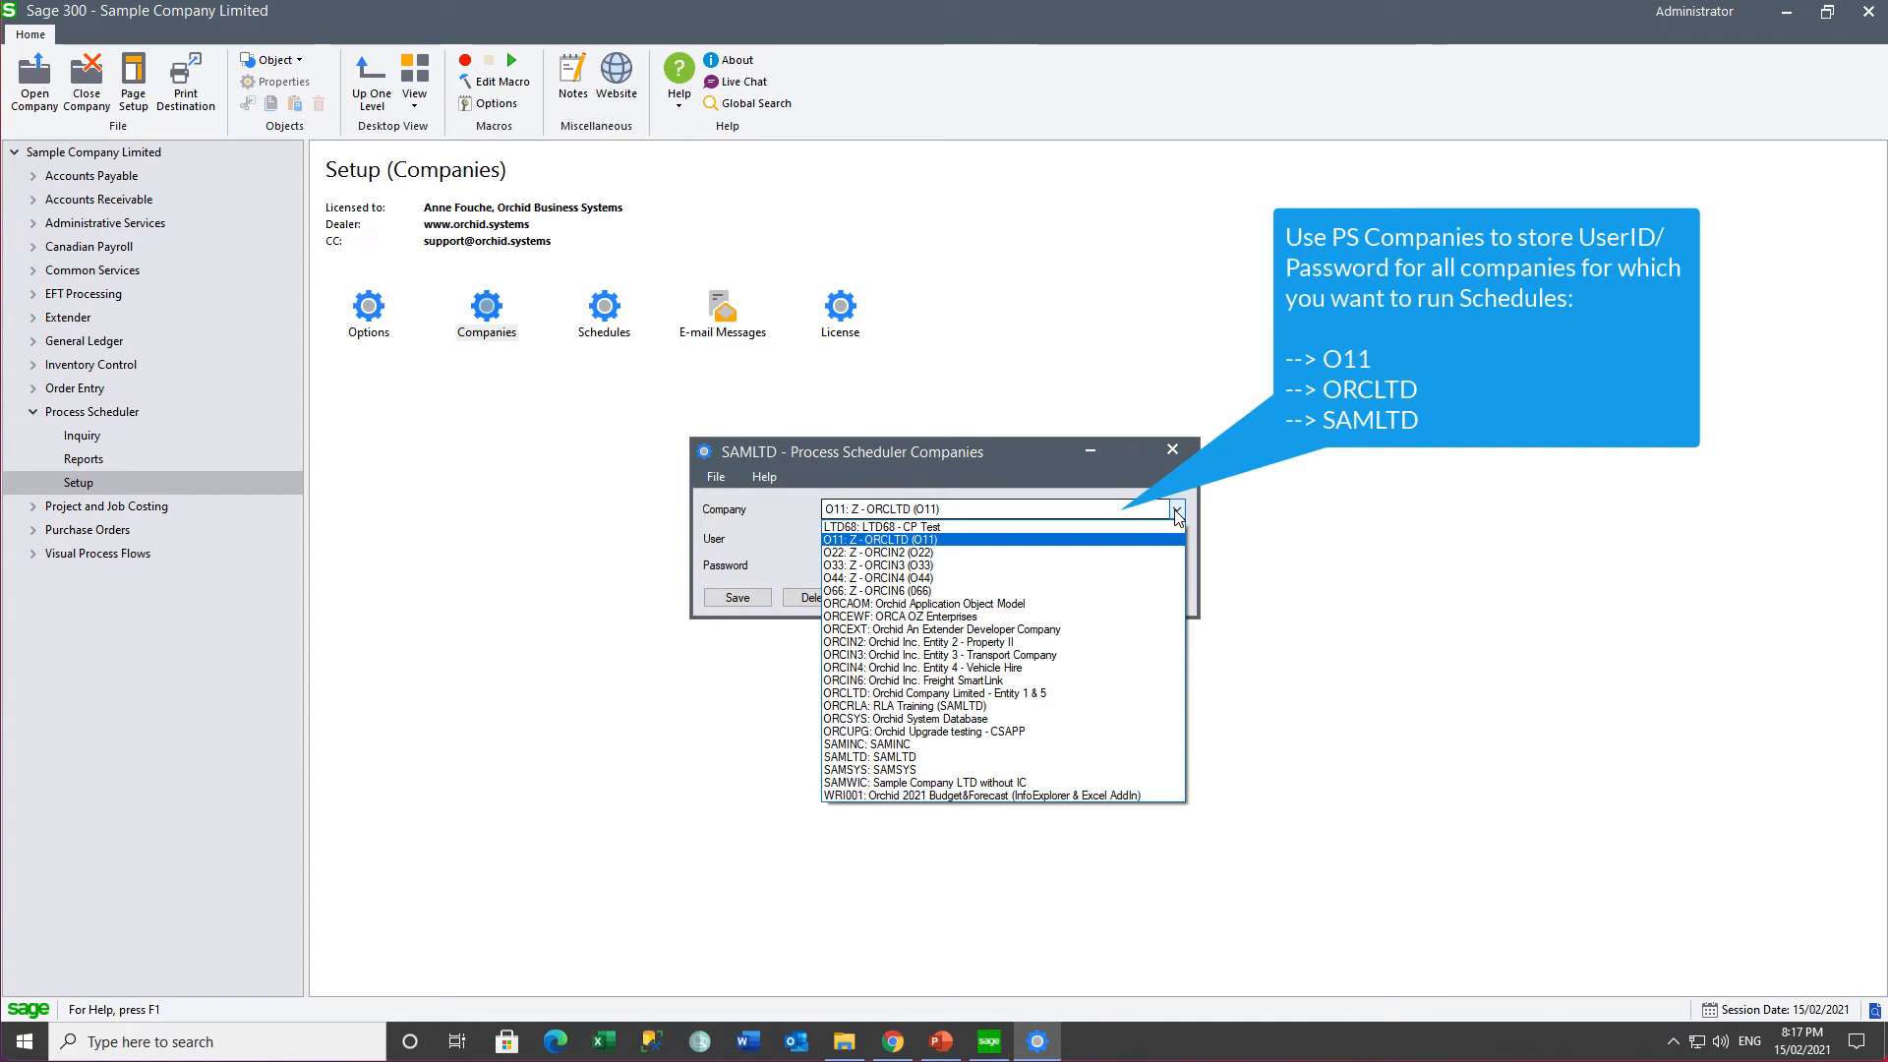
{"action": "left_click", "coordinate": [1060, 695]}
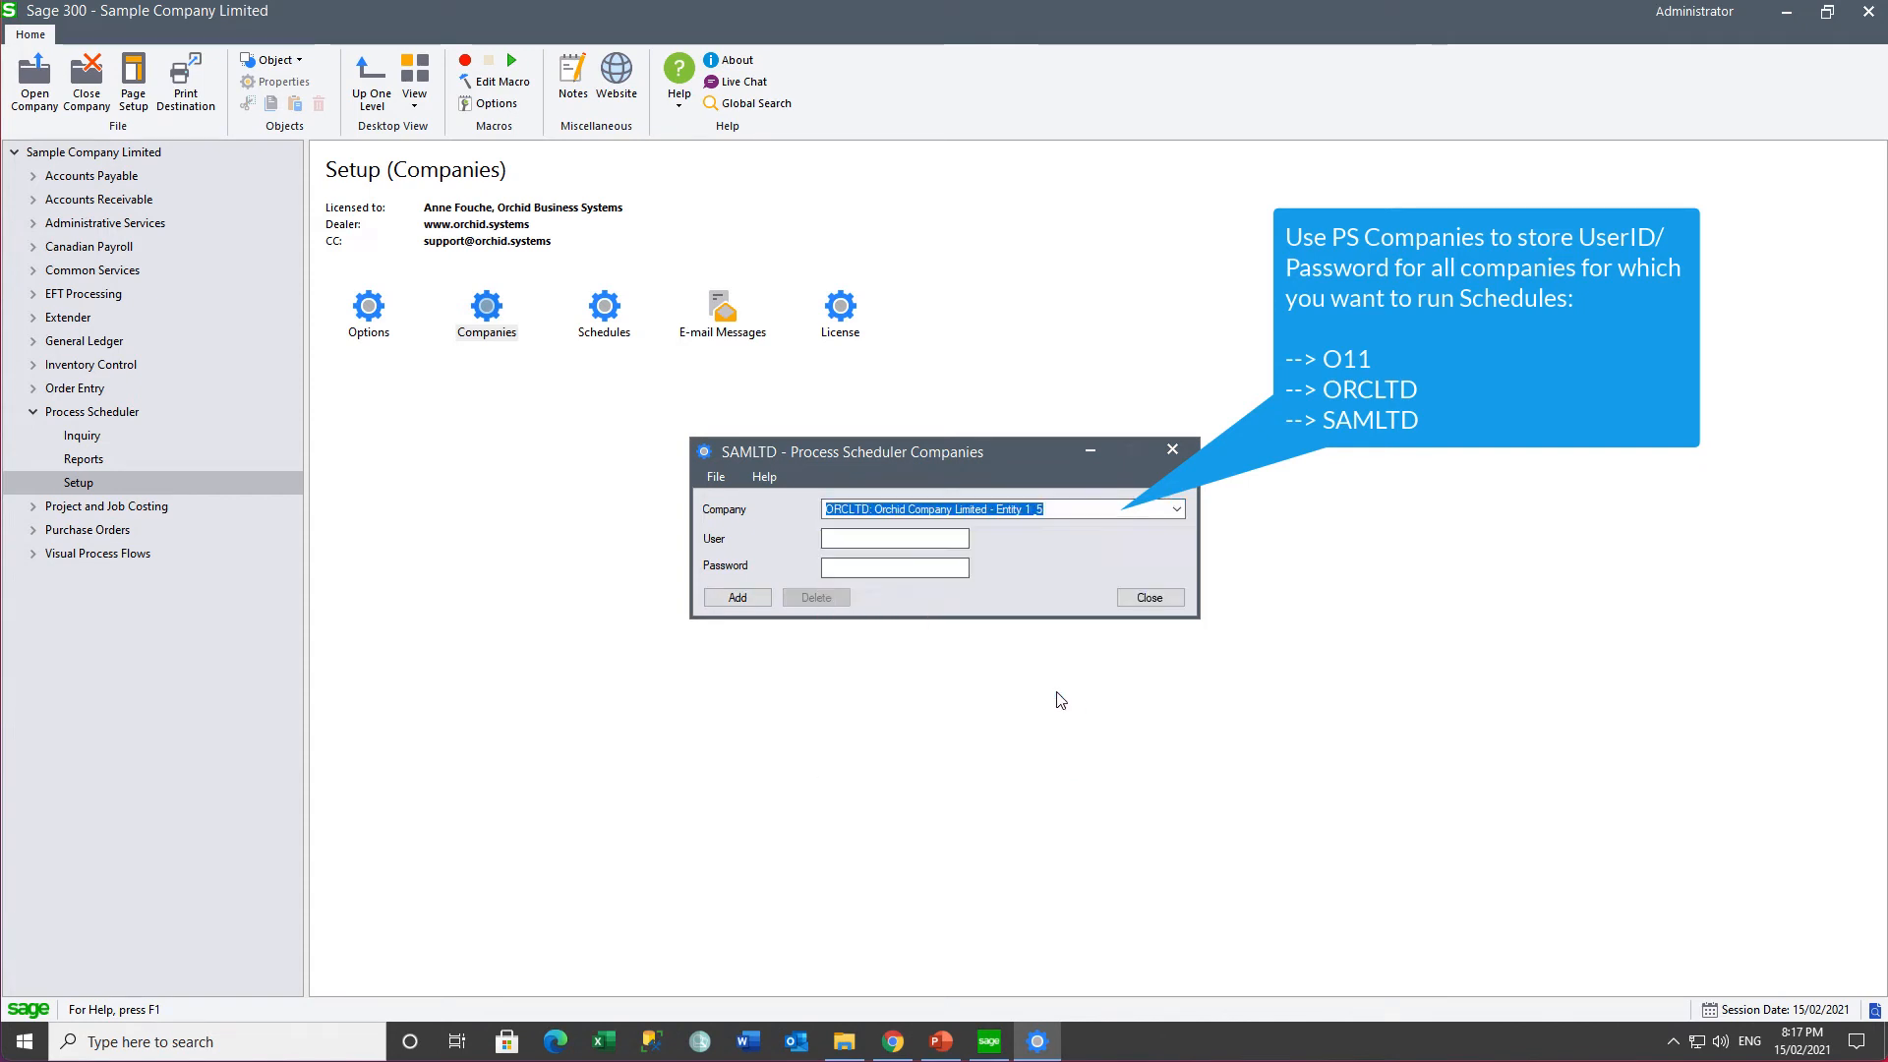
{"action": "left_click", "coordinate": [884, 534]}
{"action": "type", "text": "ADMI"}
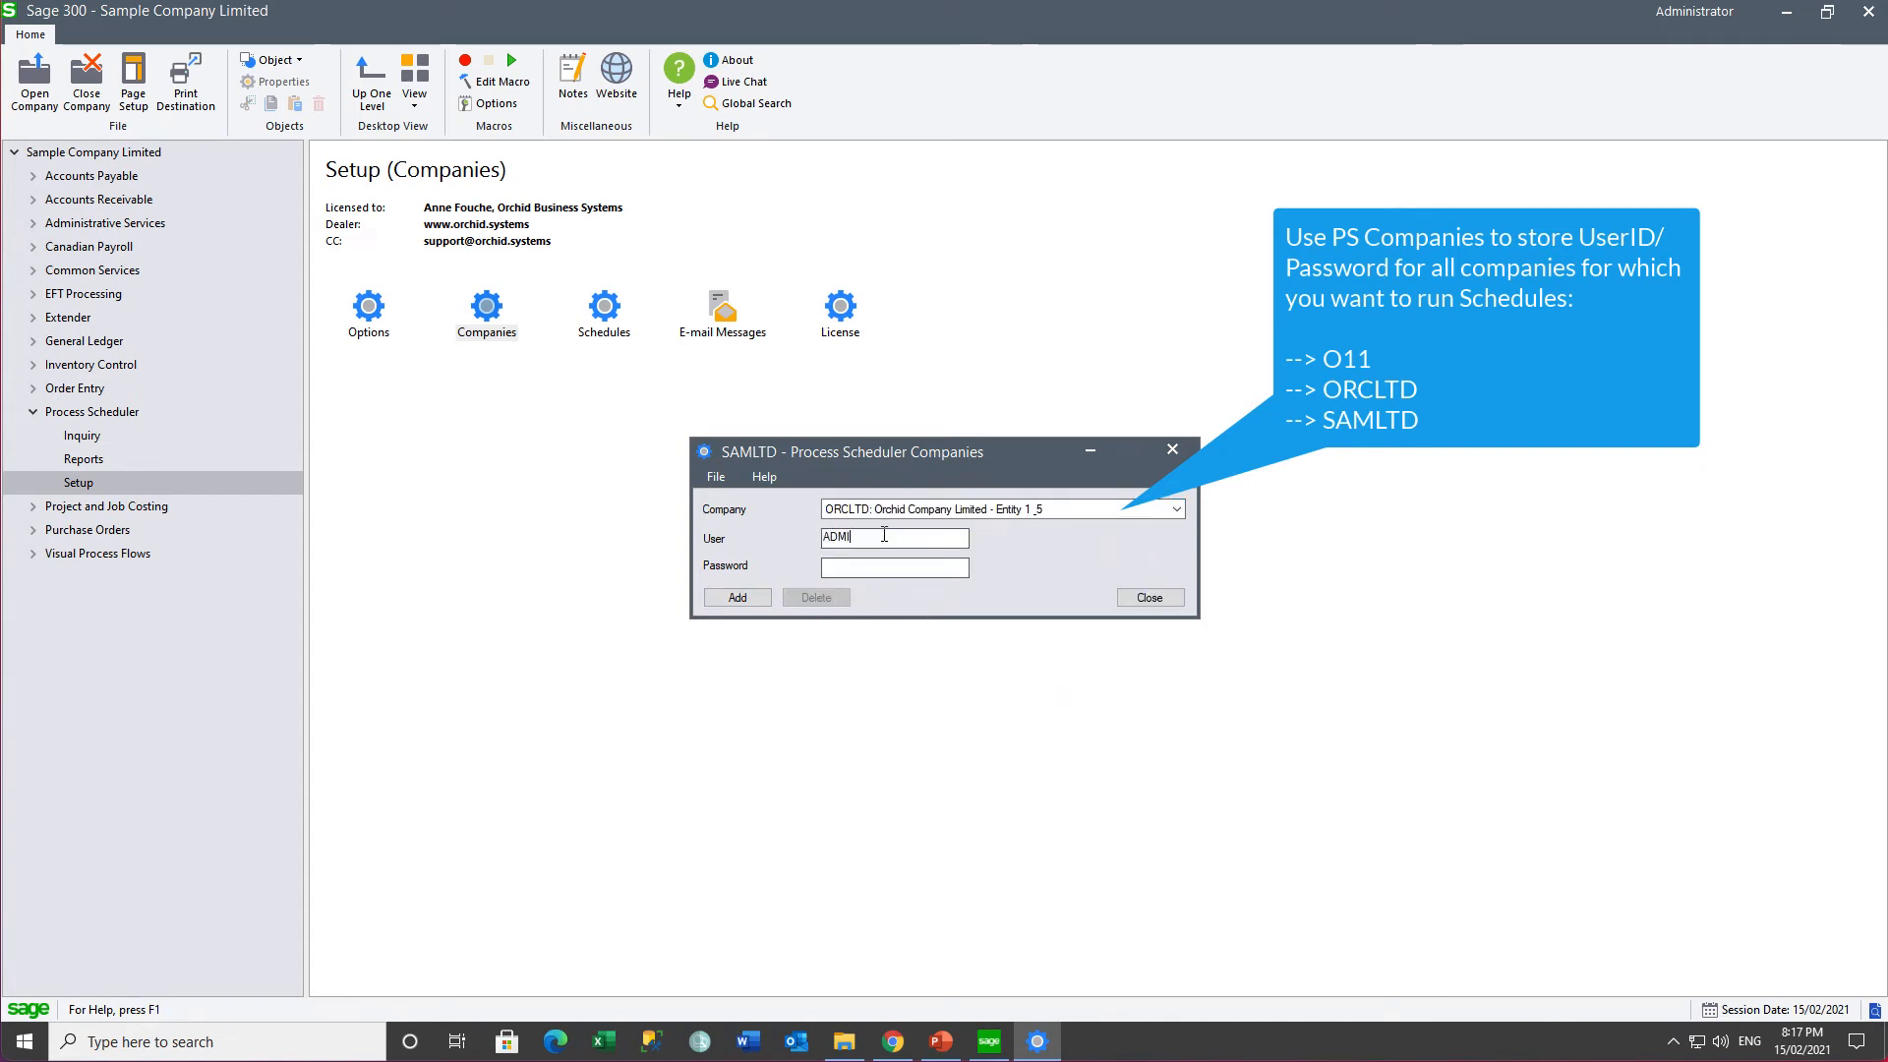
{"action": "type", "text": "A"}
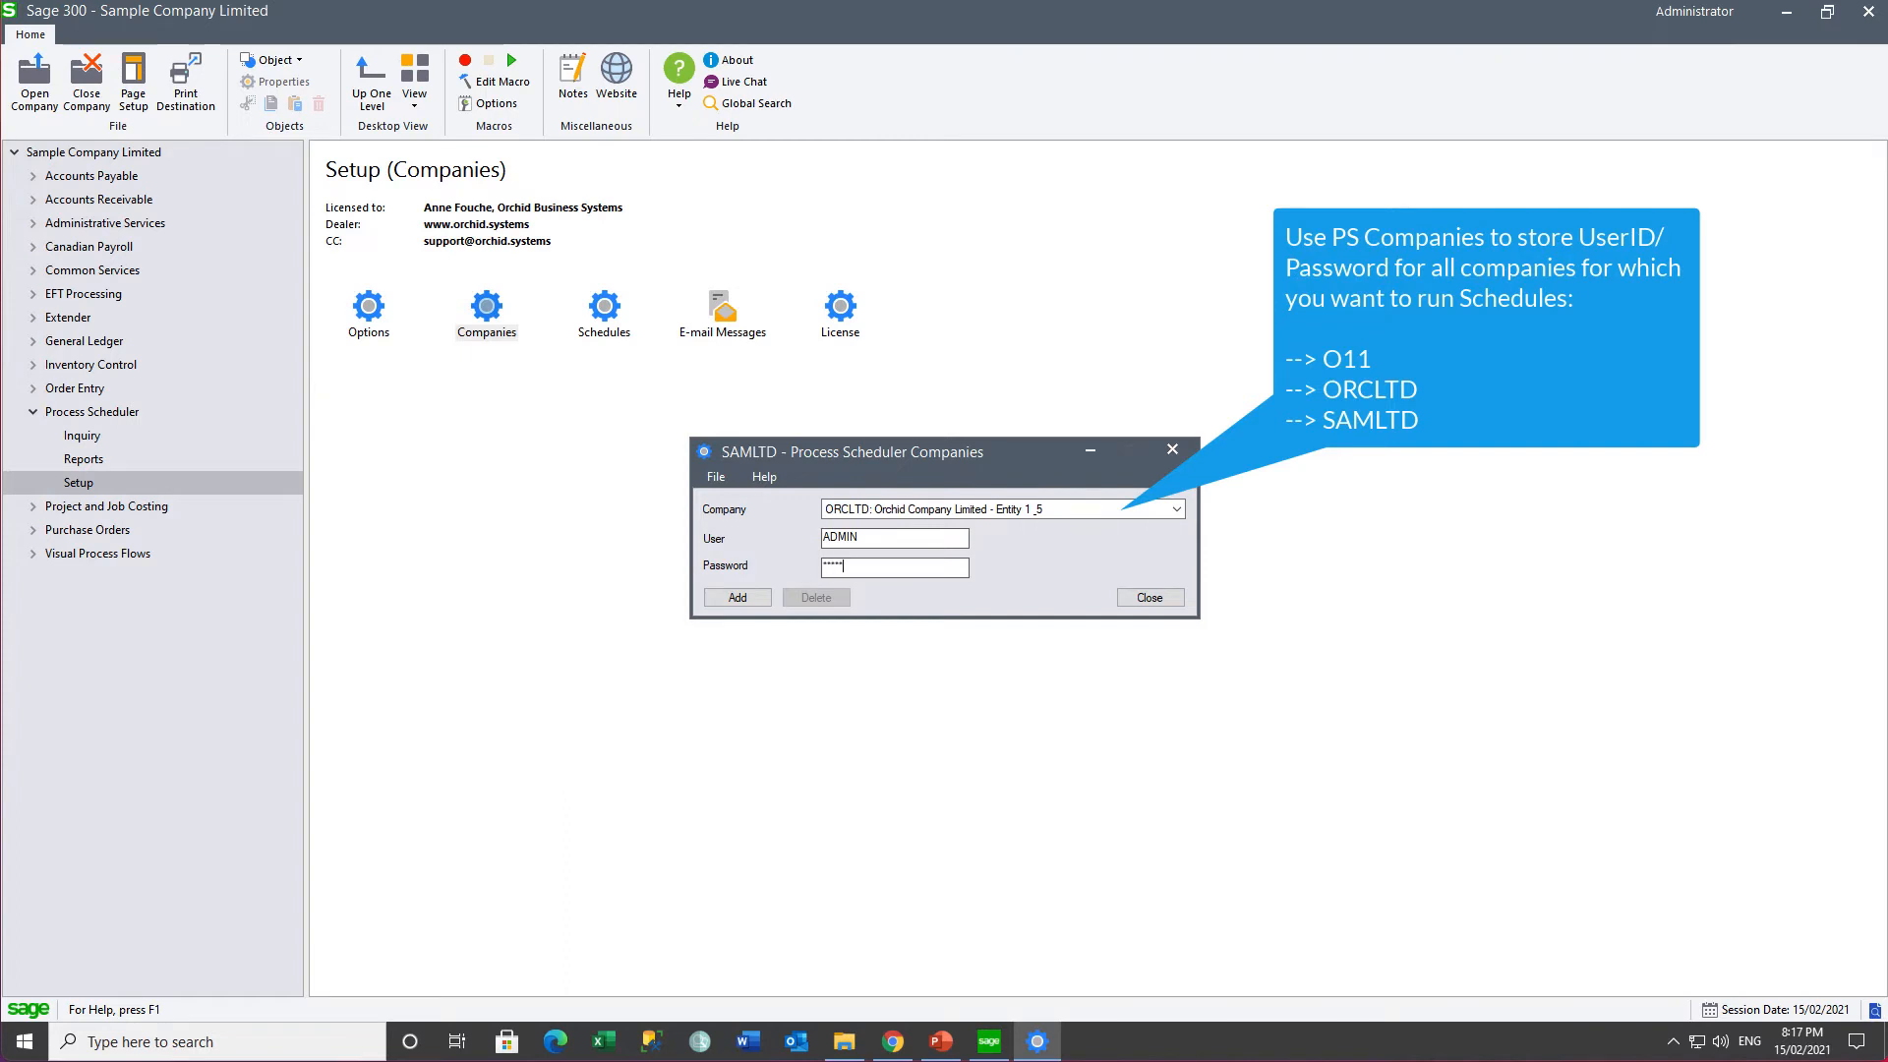
{"action": "left_click", "coordinate": [737, 597]}
- Add a logon for SAMLTD with its user ID and password, then close Companies
{"action": "left_click", "coordinate": [1176, 508]}
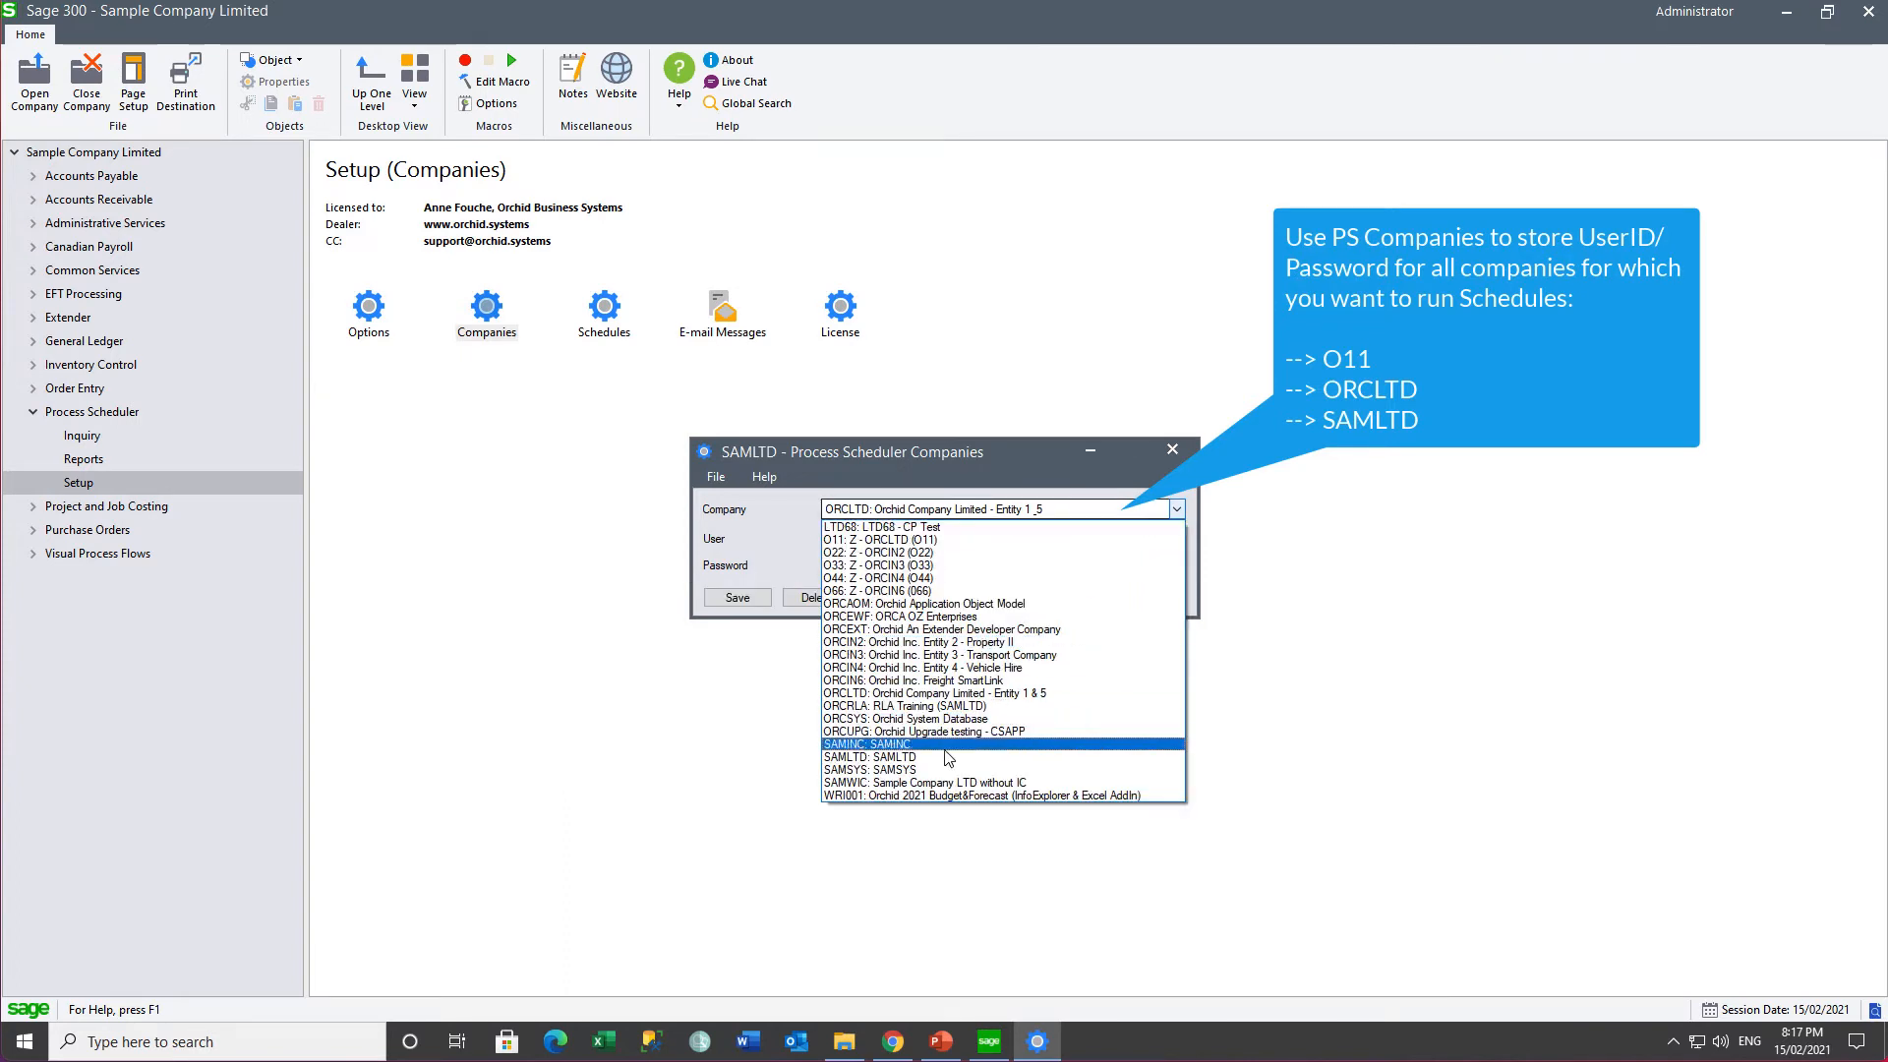
{"action": "left_click", "coordinate": [932, 759]}
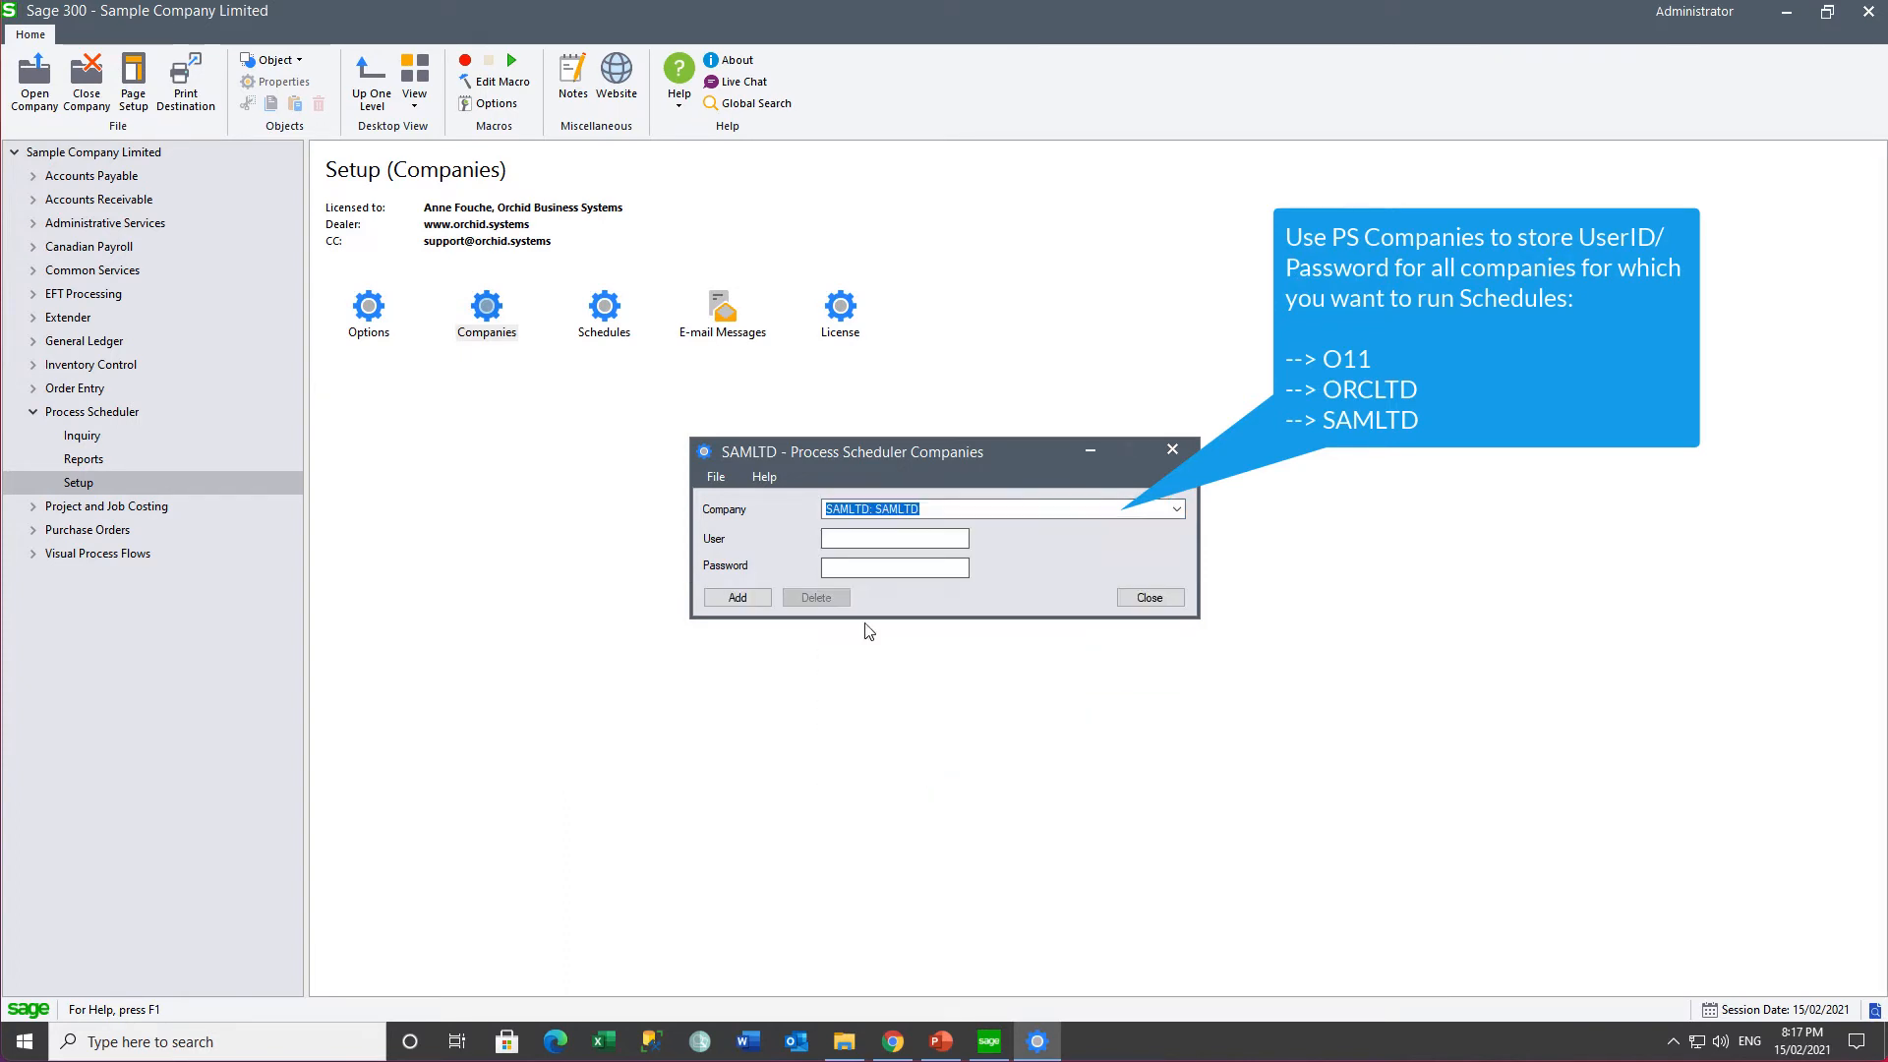
{"action": "left_click", "coordinate": [833, 539]}
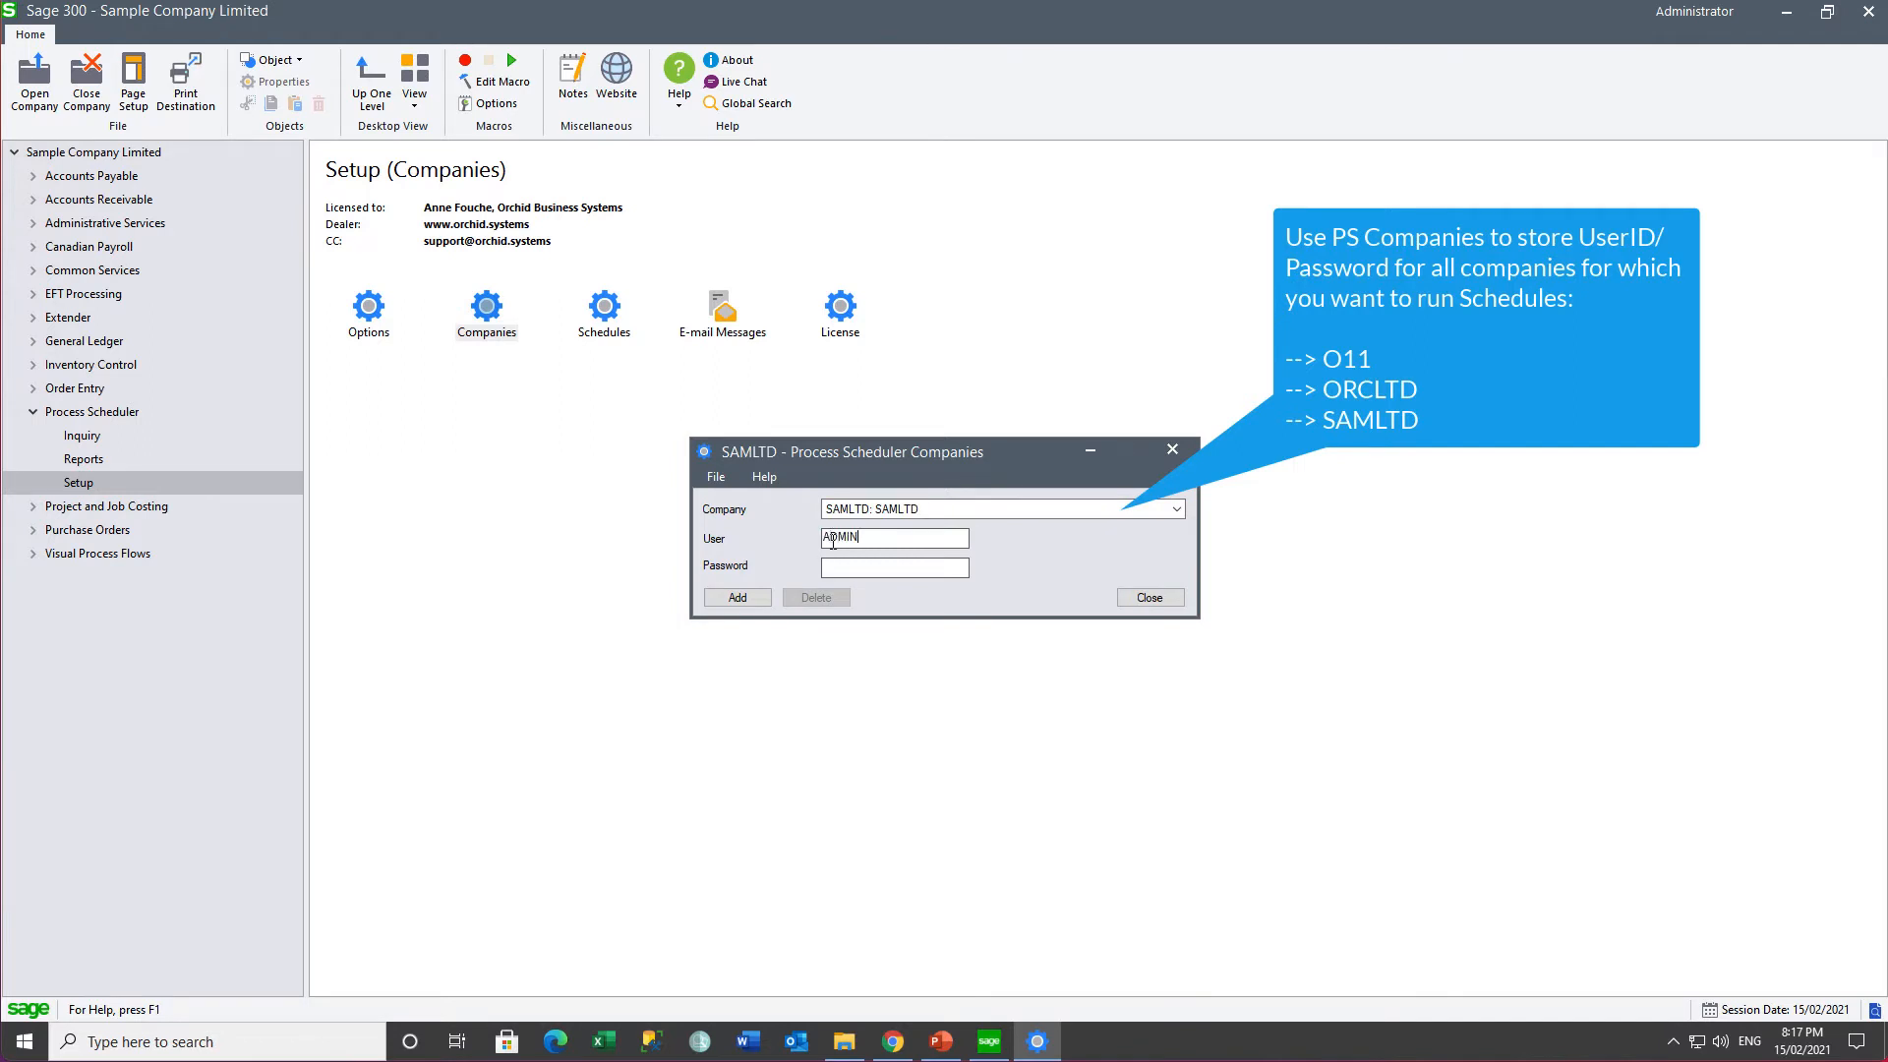
{"action": "left_click", "coordinate": [736, 596]}
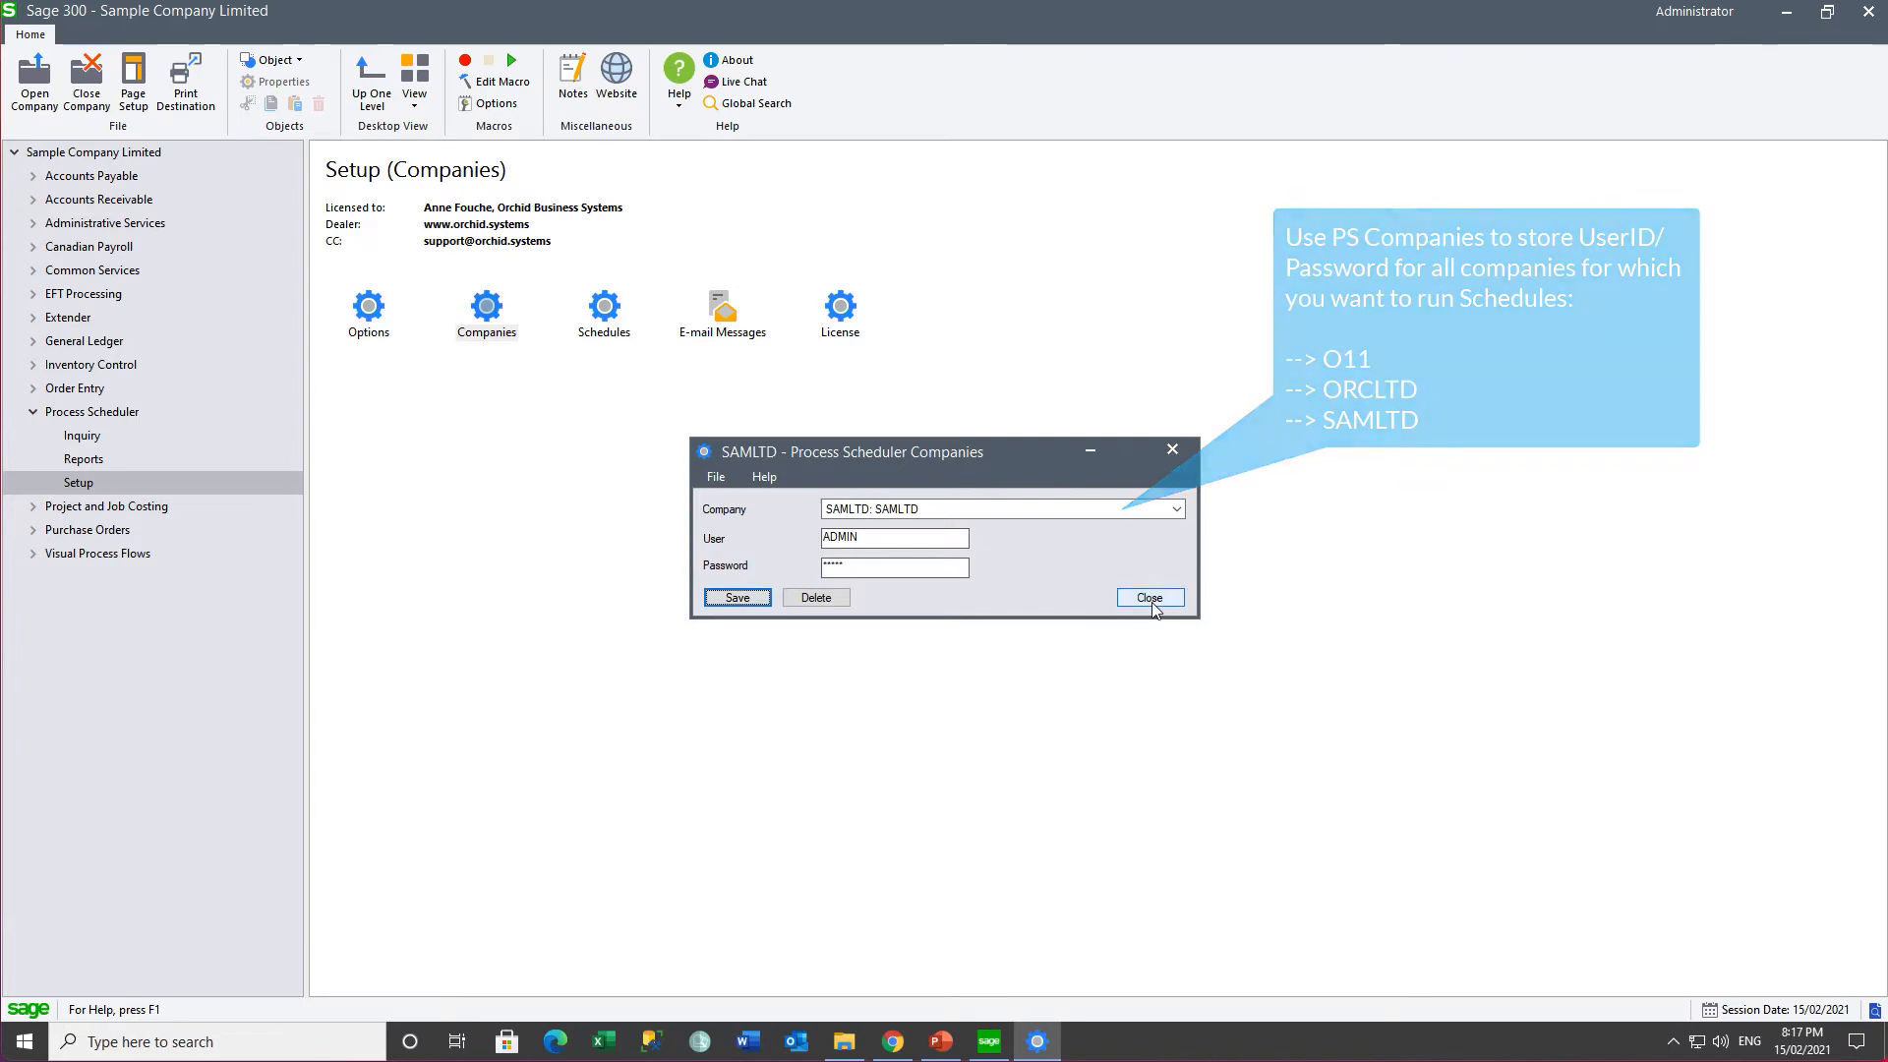
{"action": "left_click", "coordinate": [1153, 602]}
{"action": "left_click", "coordinate": [721, 334]}
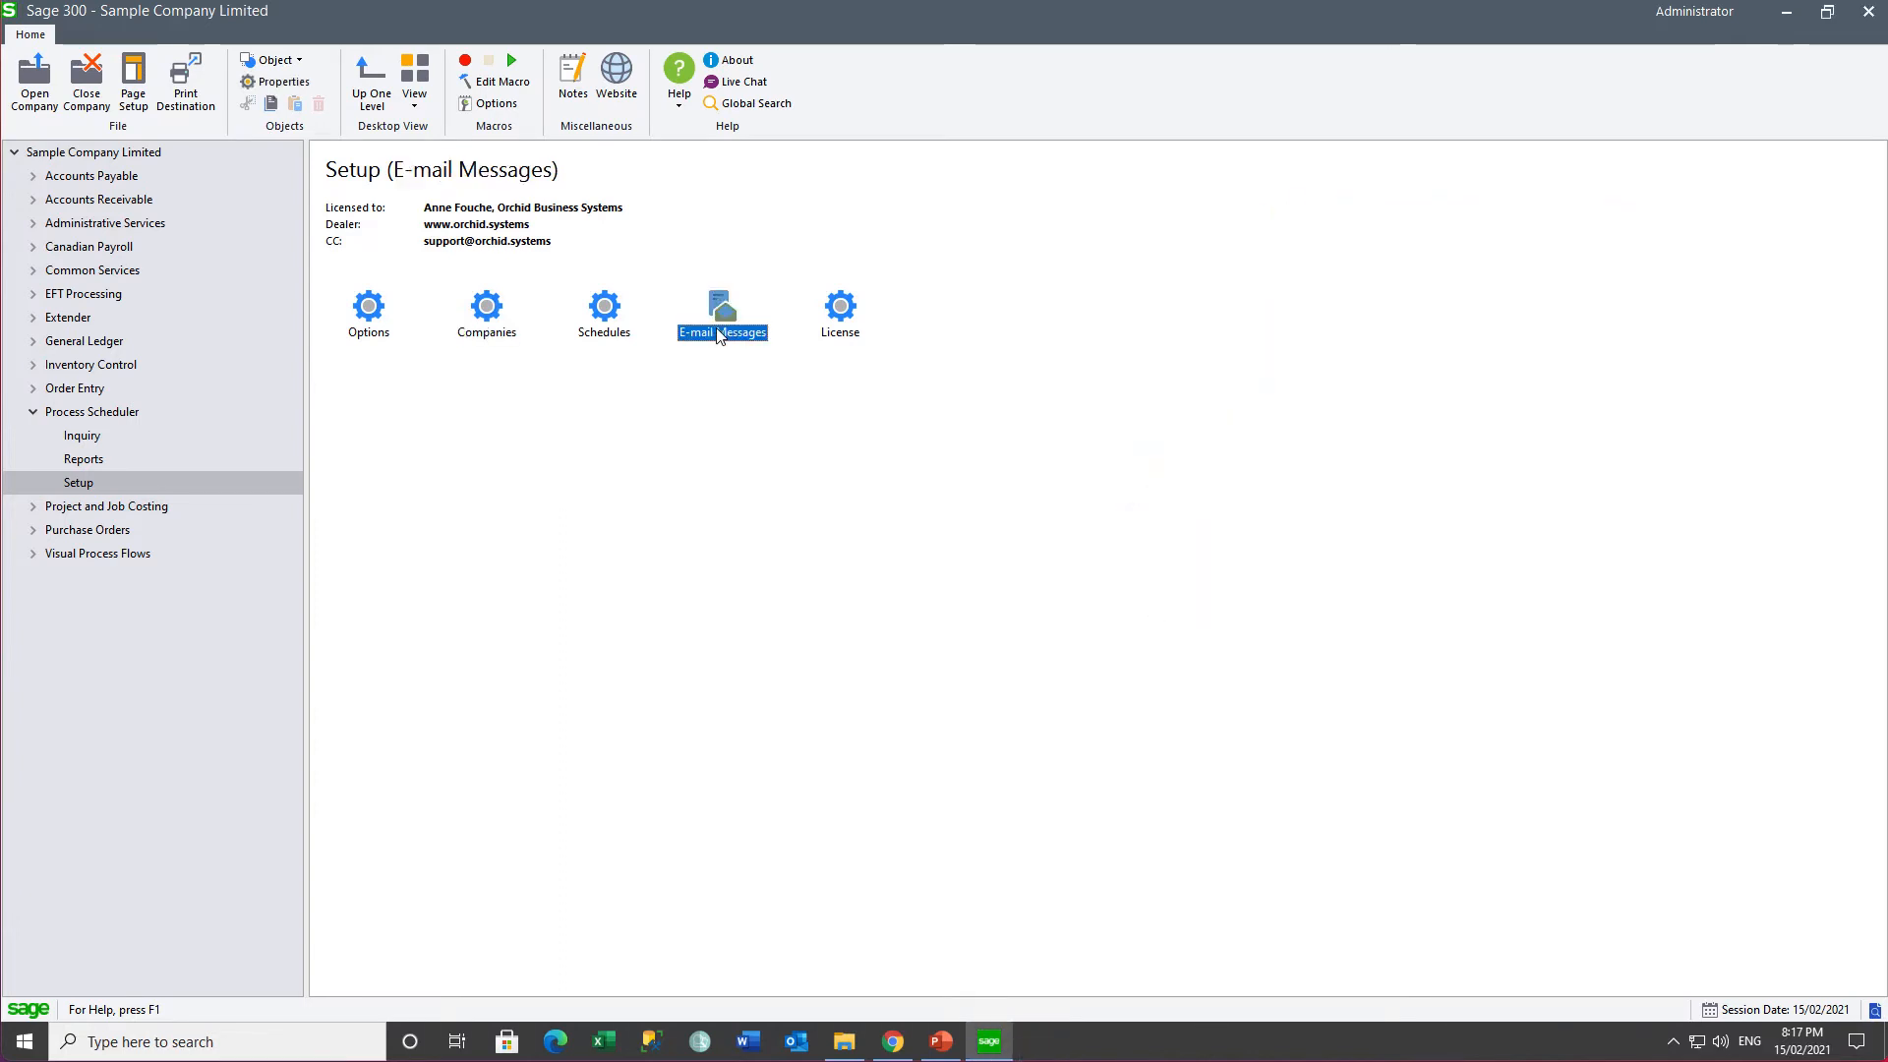
- Start the SCHEDULERAN e-mail message with the subject 'This schedule ran :'
{"action": "double_click", "coordinate": [720, 335]}
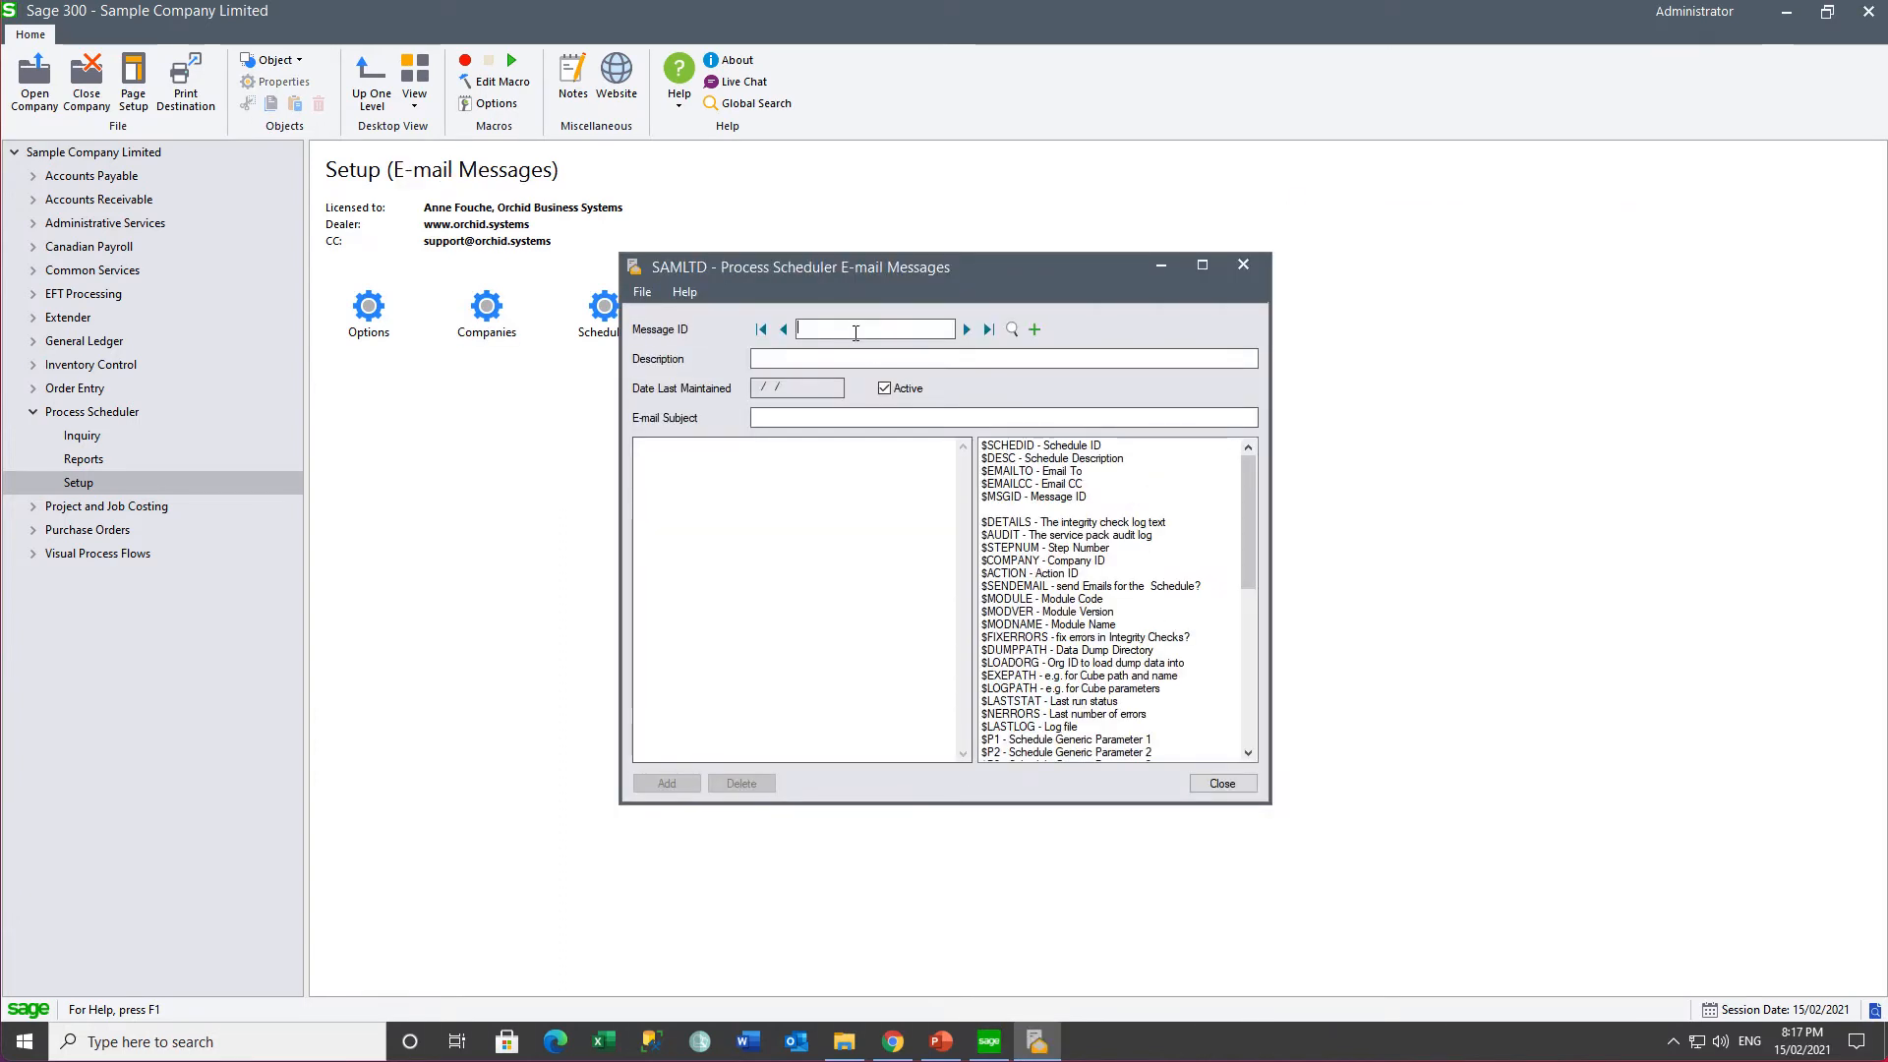
{"action": "type", "text": "SCHD"}
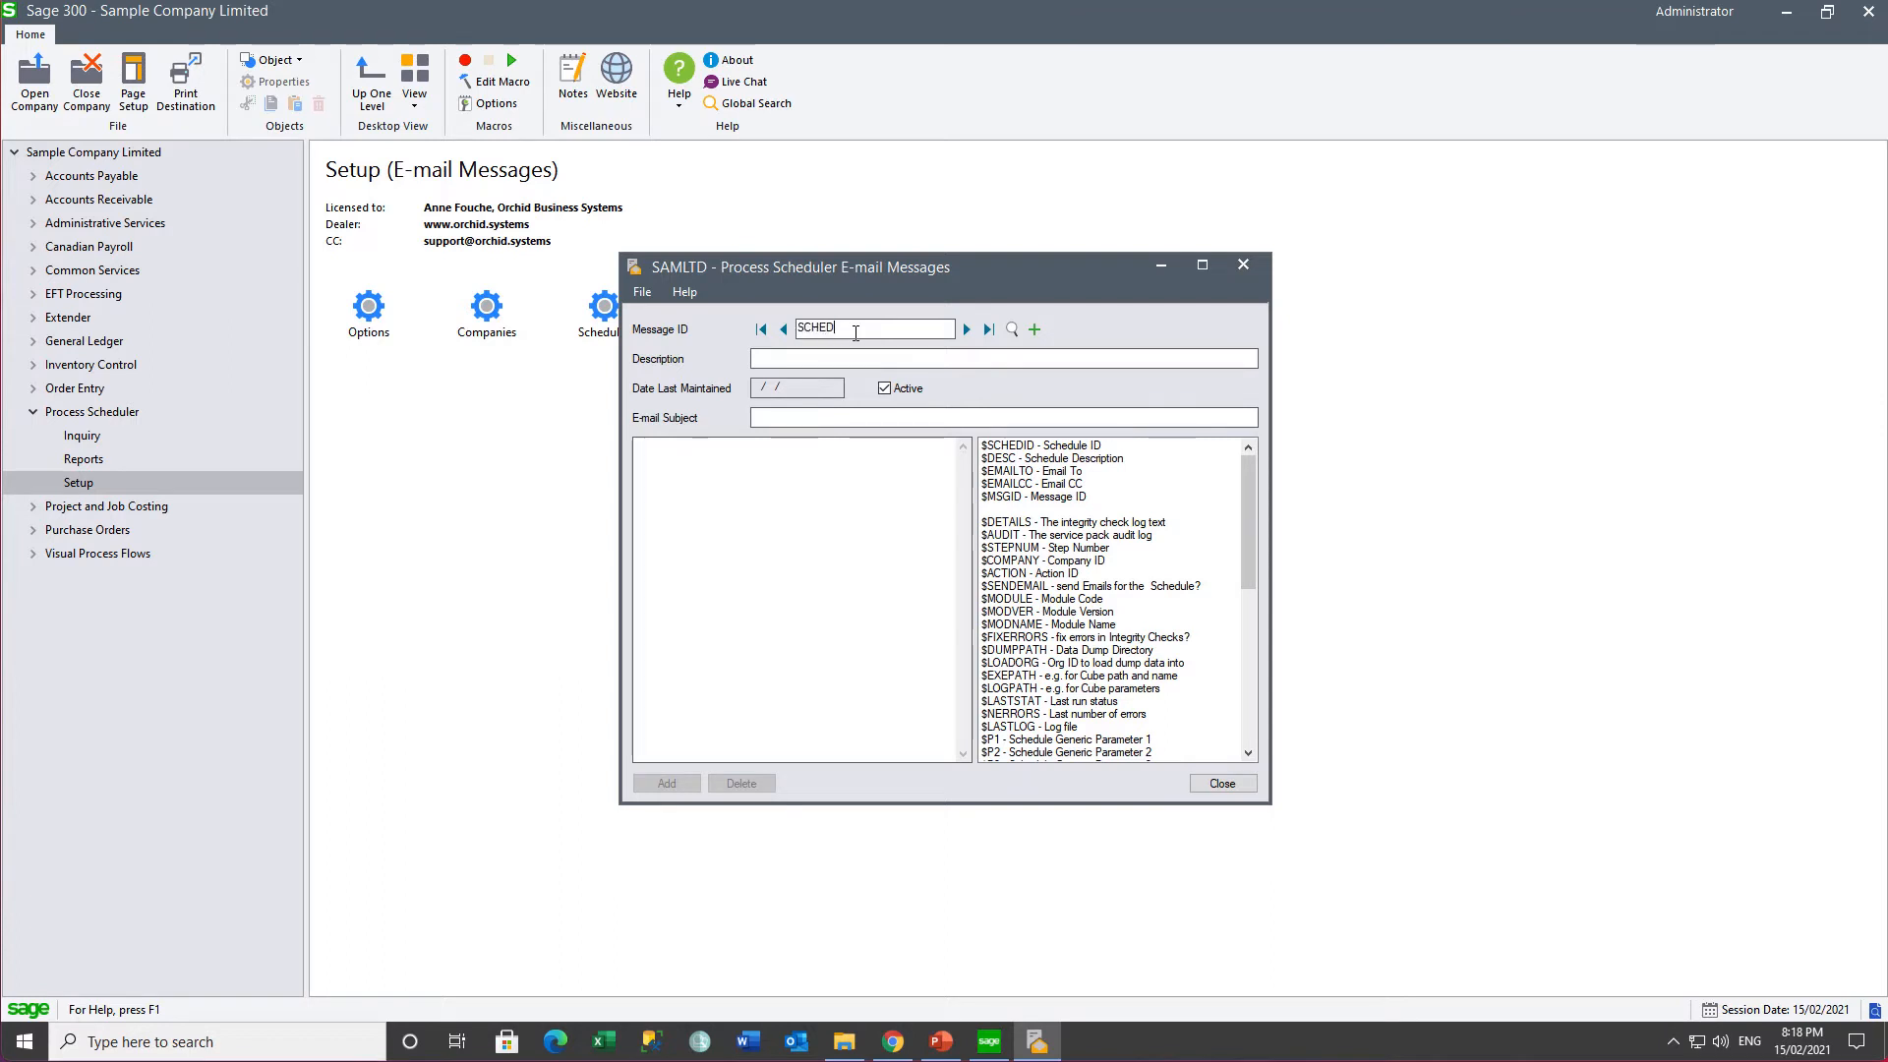
{"action": "type", "text": "ULER"}
{"action": "type", "text": "Schedule Ran"}
{"action": "left_click", "coordinate": [780, 416]}
{"action": "type", "text": "This "}
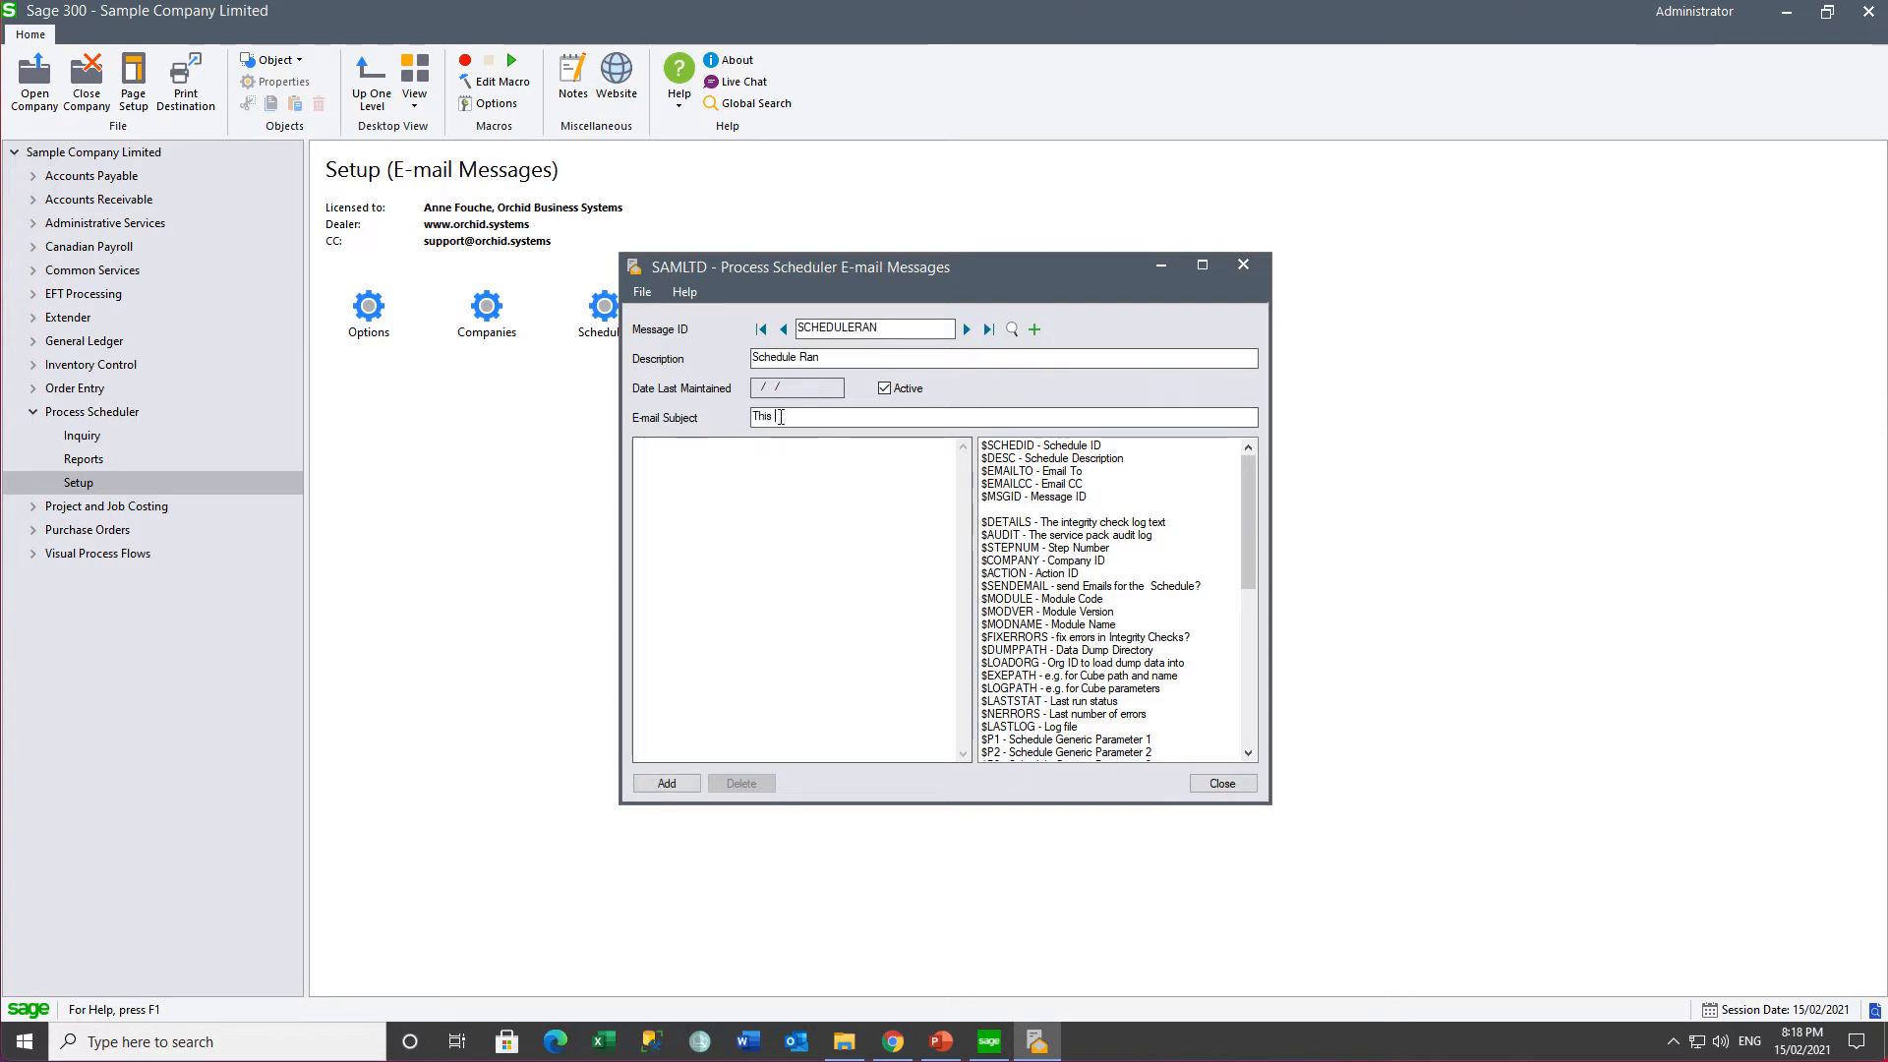
{"action": "type", "text": "schedule ran :"}
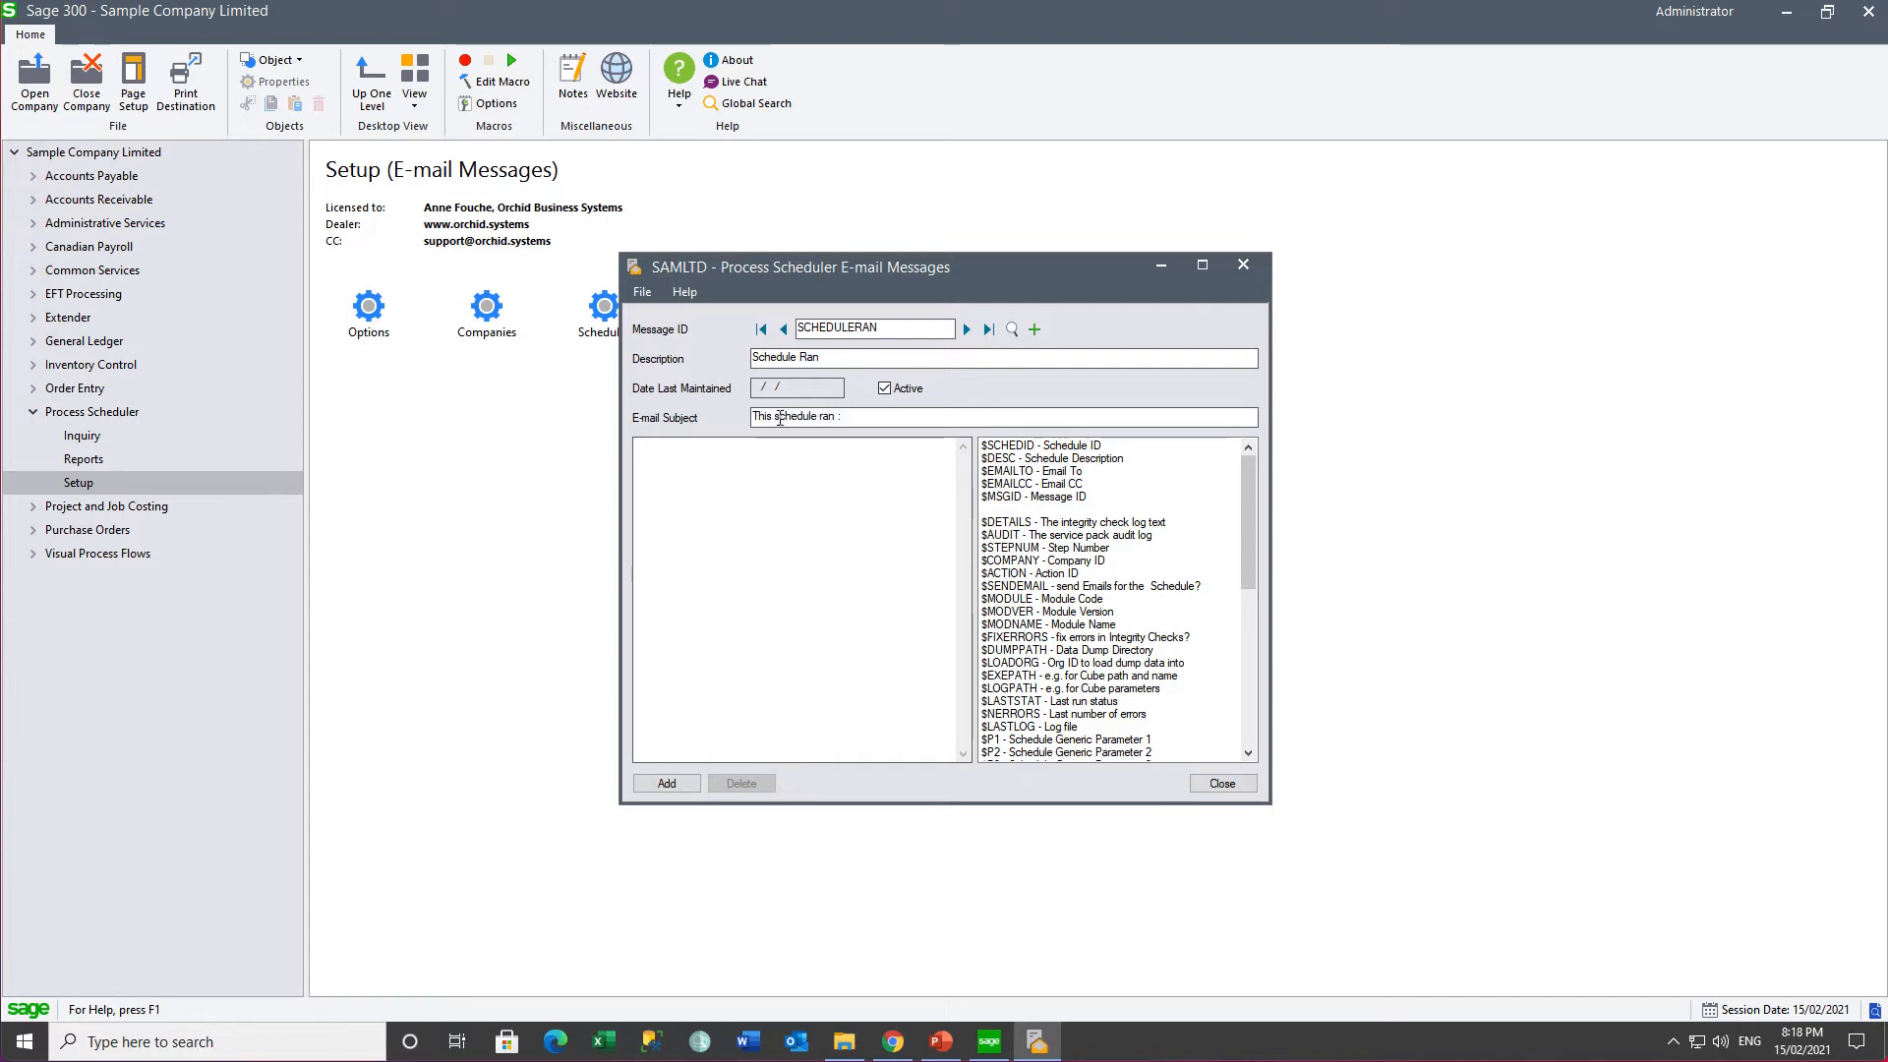
- Put $SCHEDID, $DESC, $DETAILS, $STEPNUM, $COMPANY in the body, append $SCHEDID to the subject, and add it
{"action": "double_click", "coordinate": [1025, 447]}
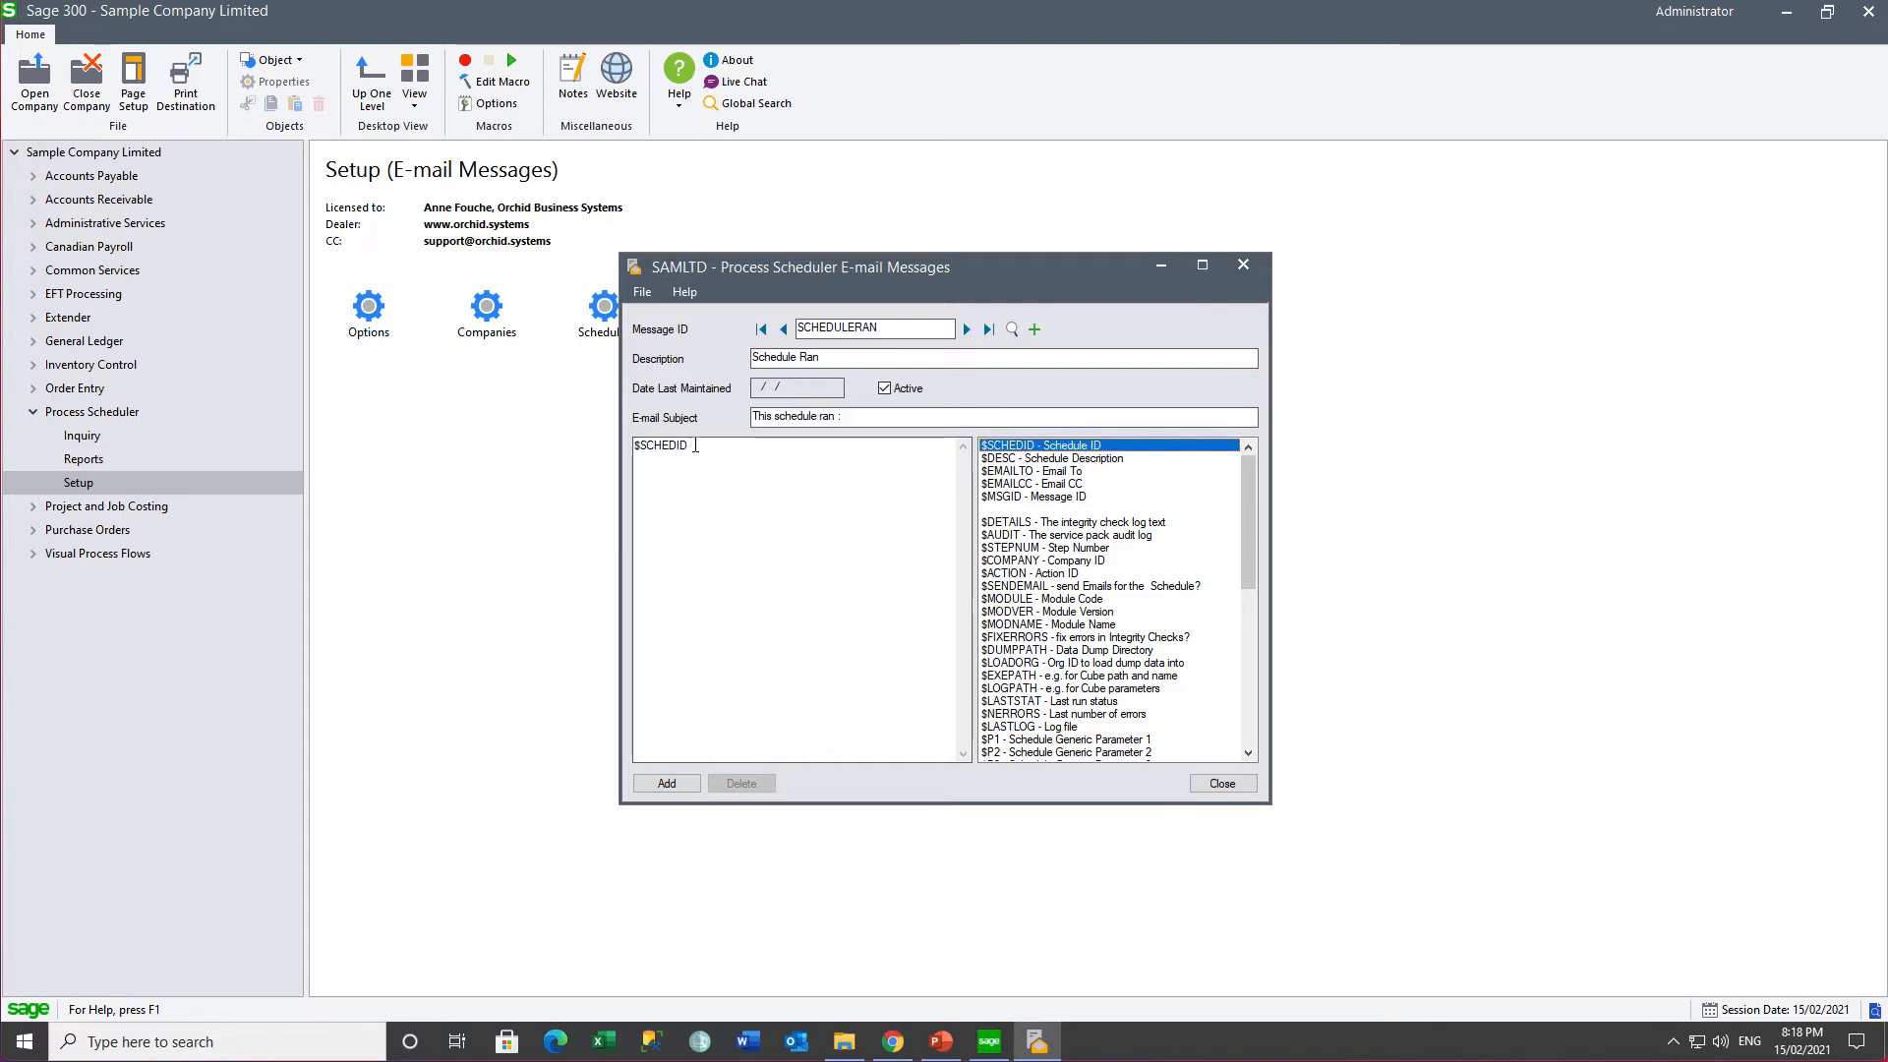
{"action": "double_click", "coordinate": [1019, 458]}
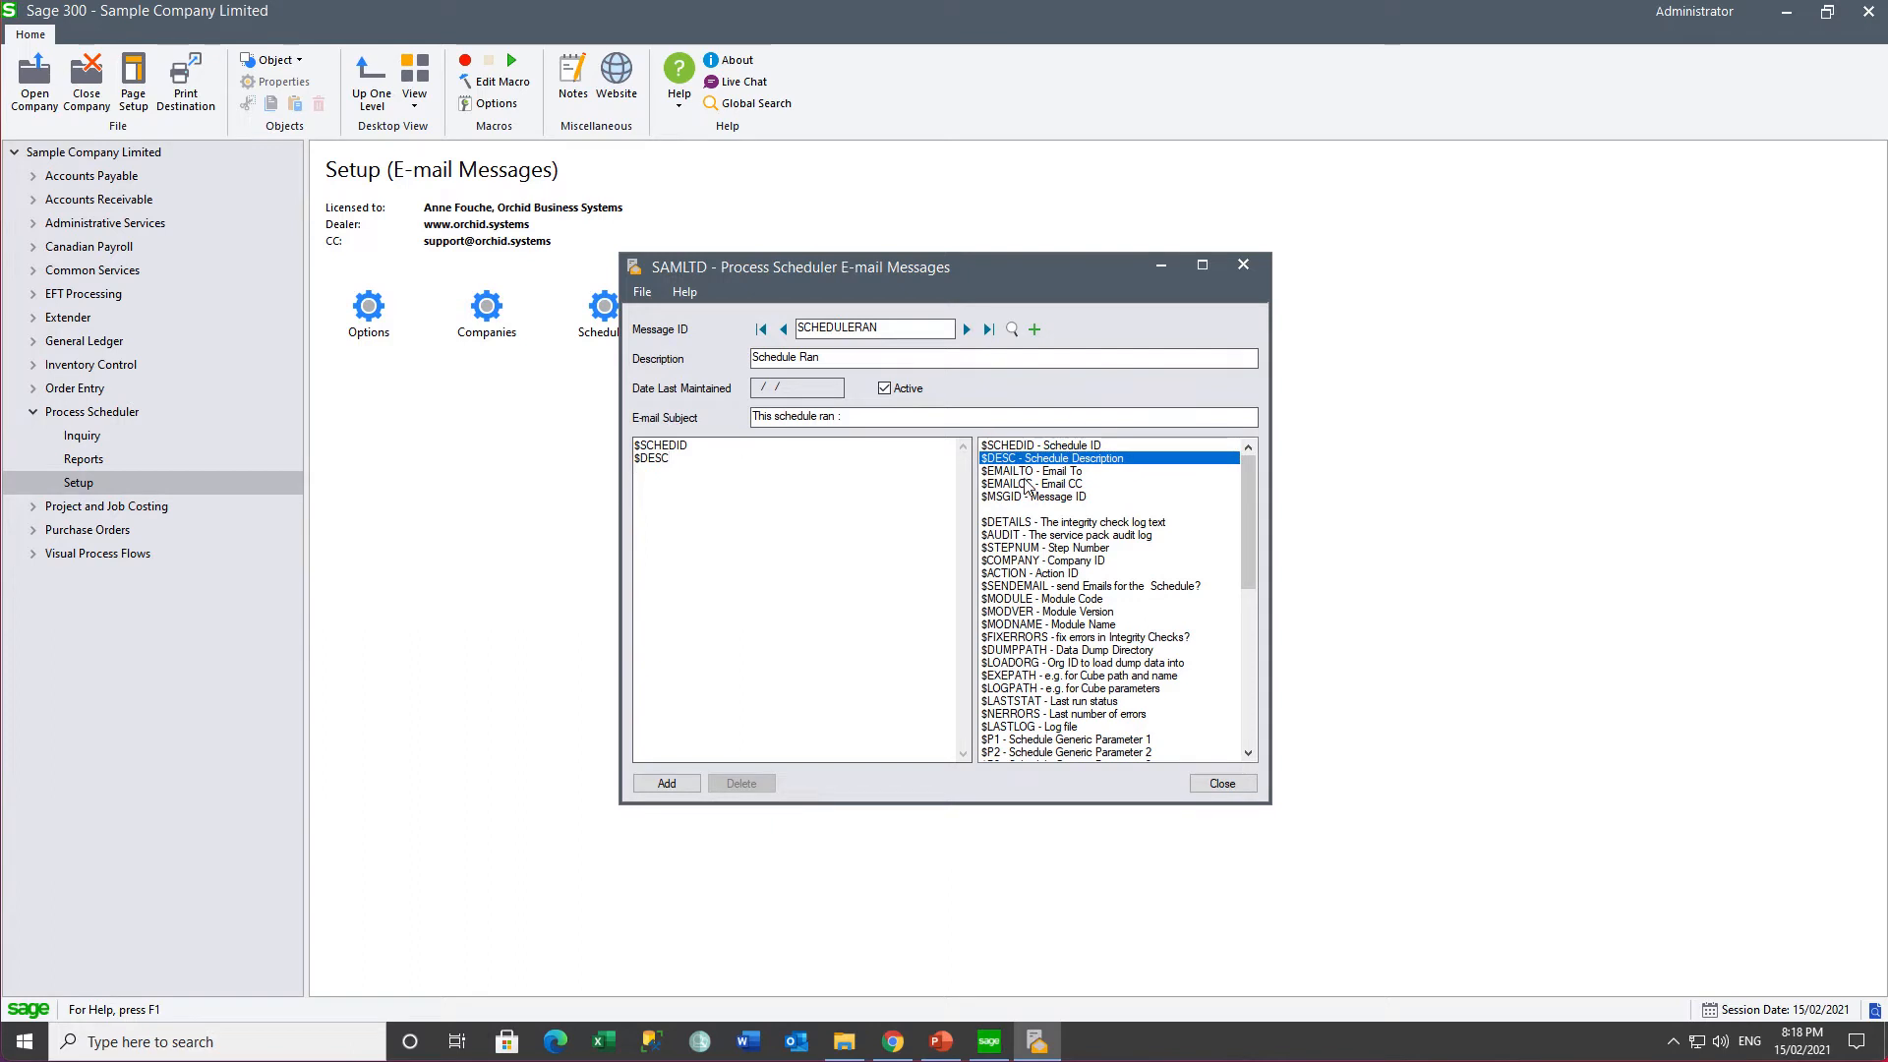
{"action": "double_click", "coordinate": [1003, 524]}
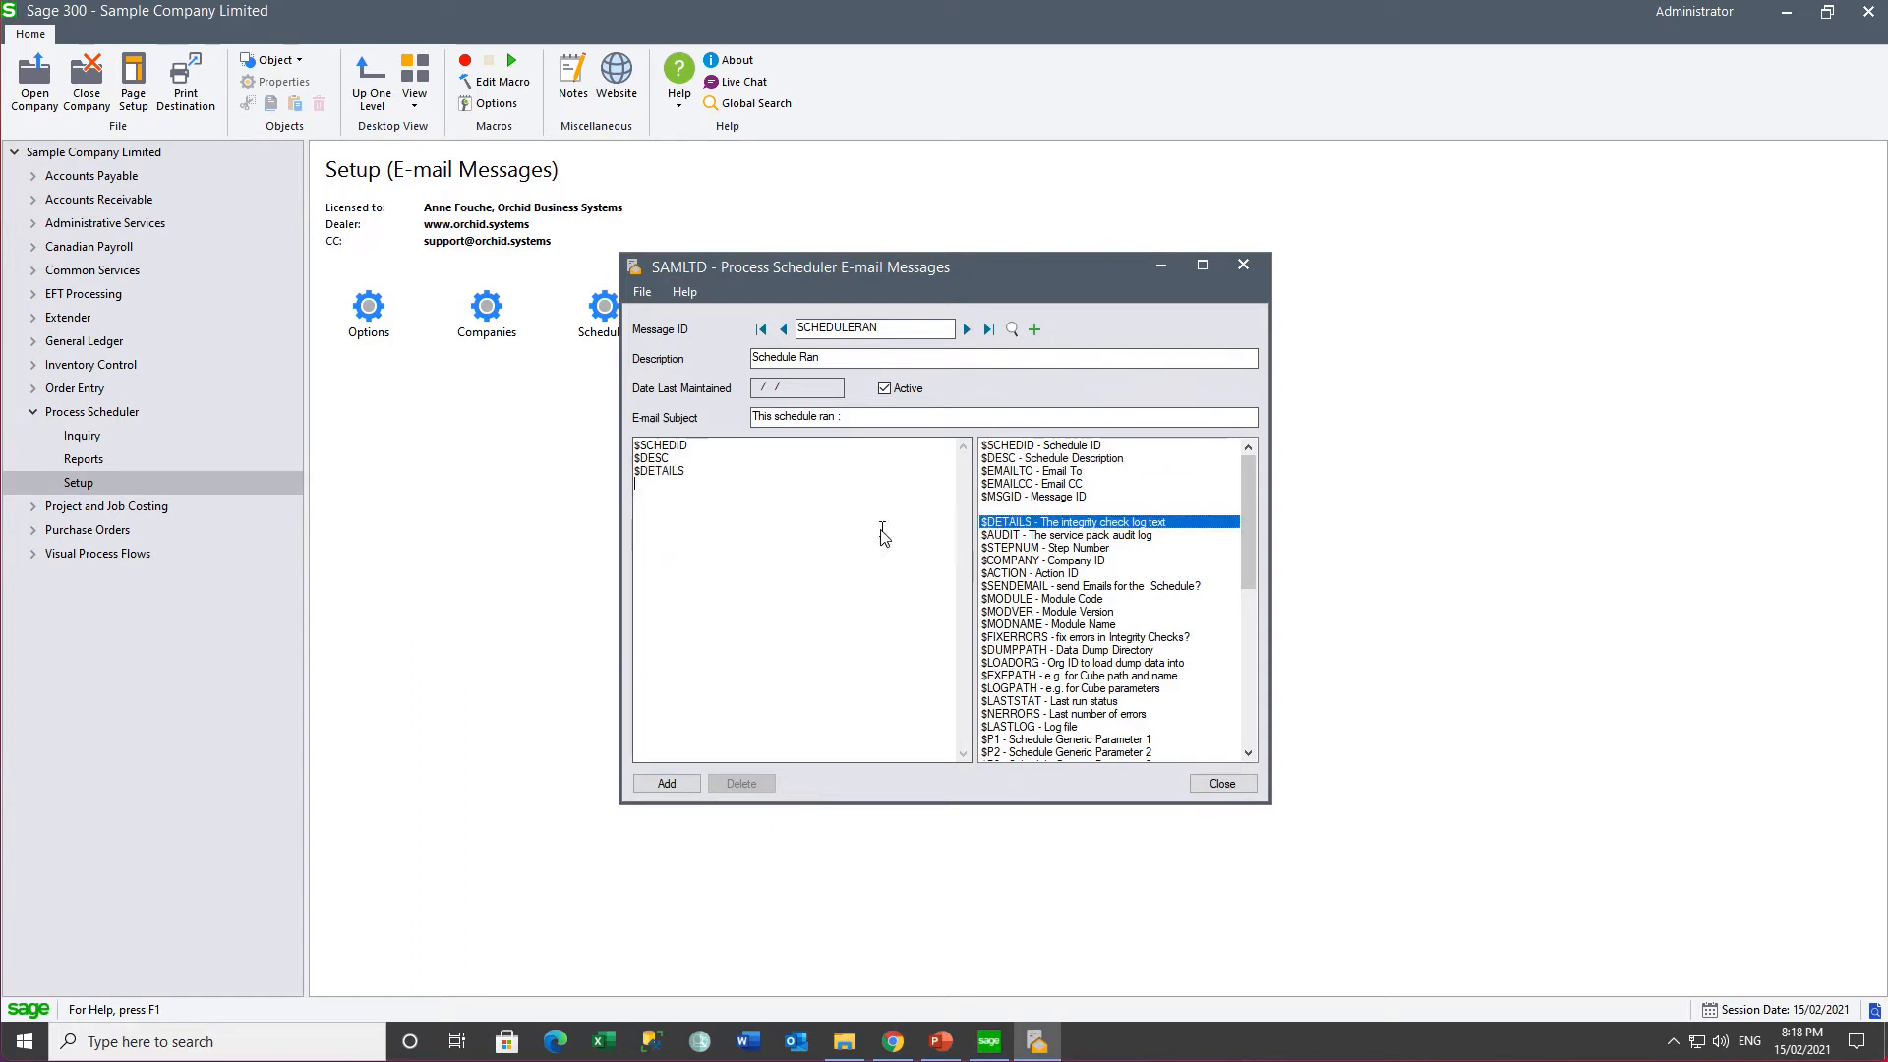
{"action": "double_click", "coordinate": [1038, 547]}
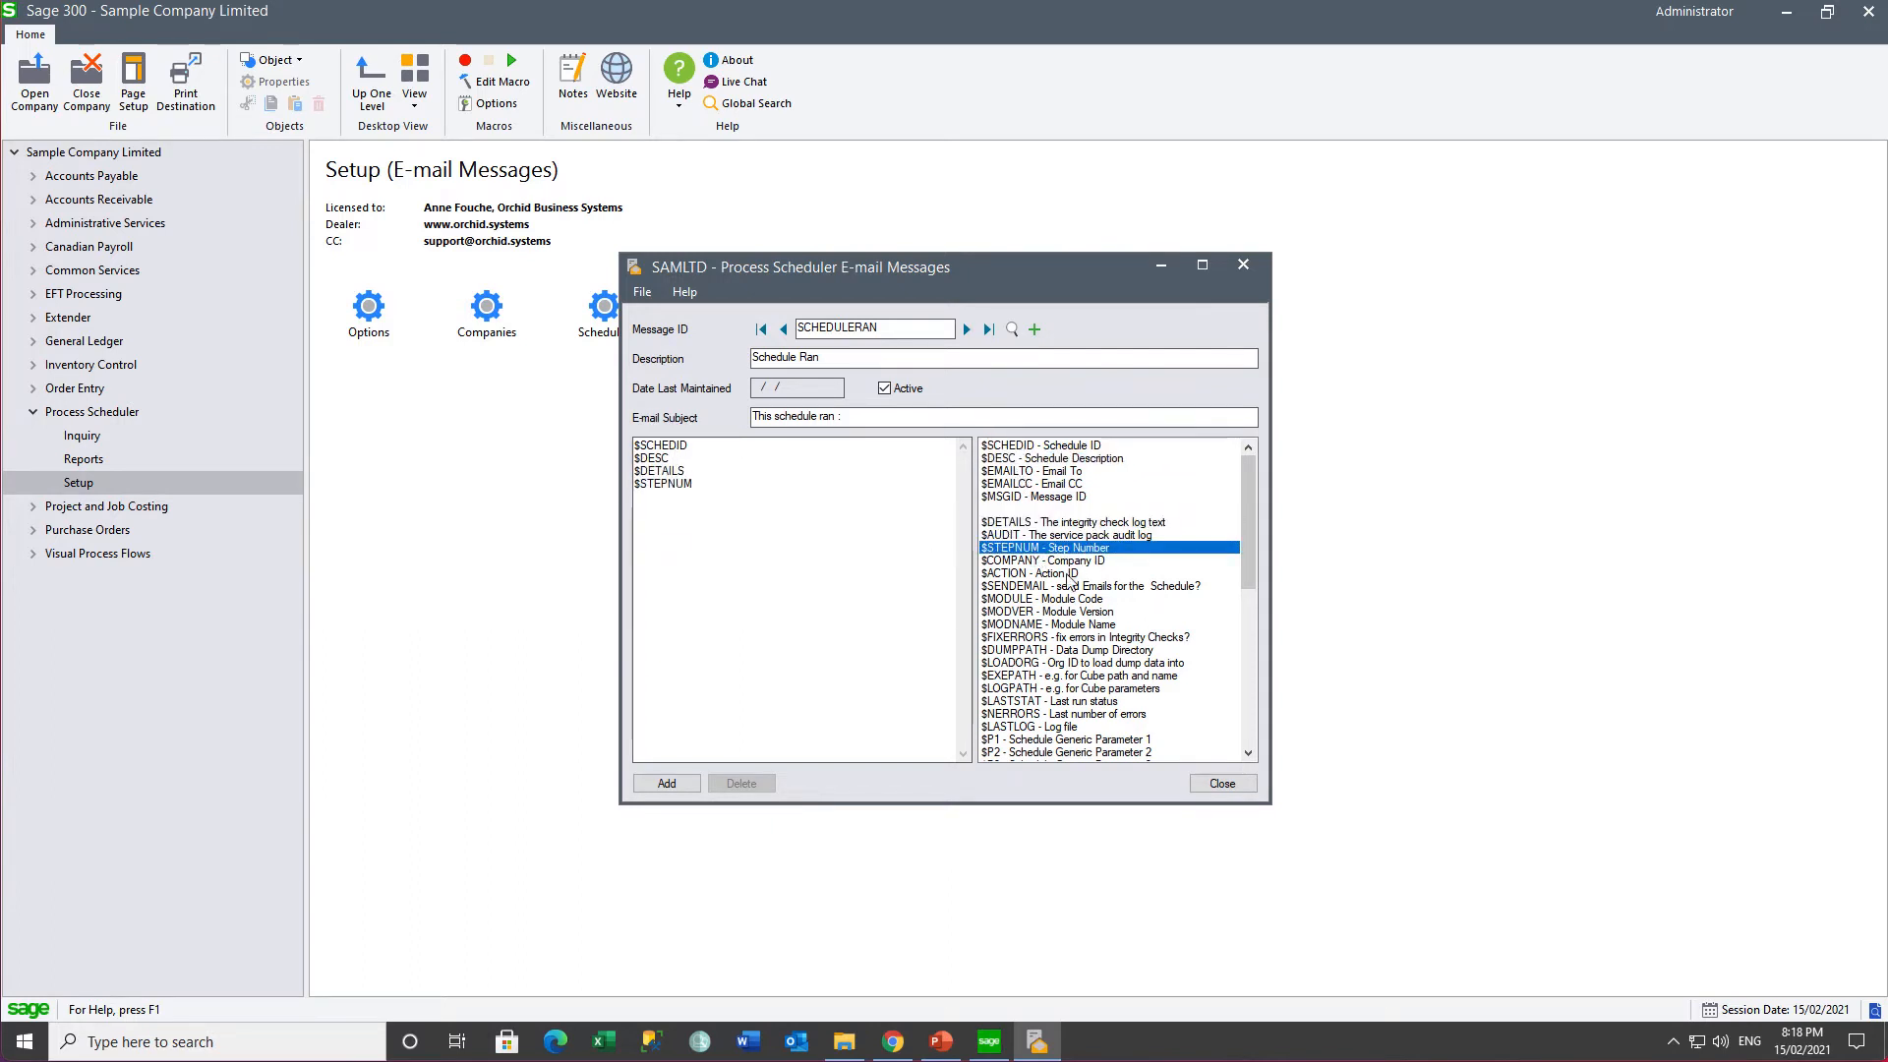
{"action": "double_click", "coordinate": [1040, 562]}
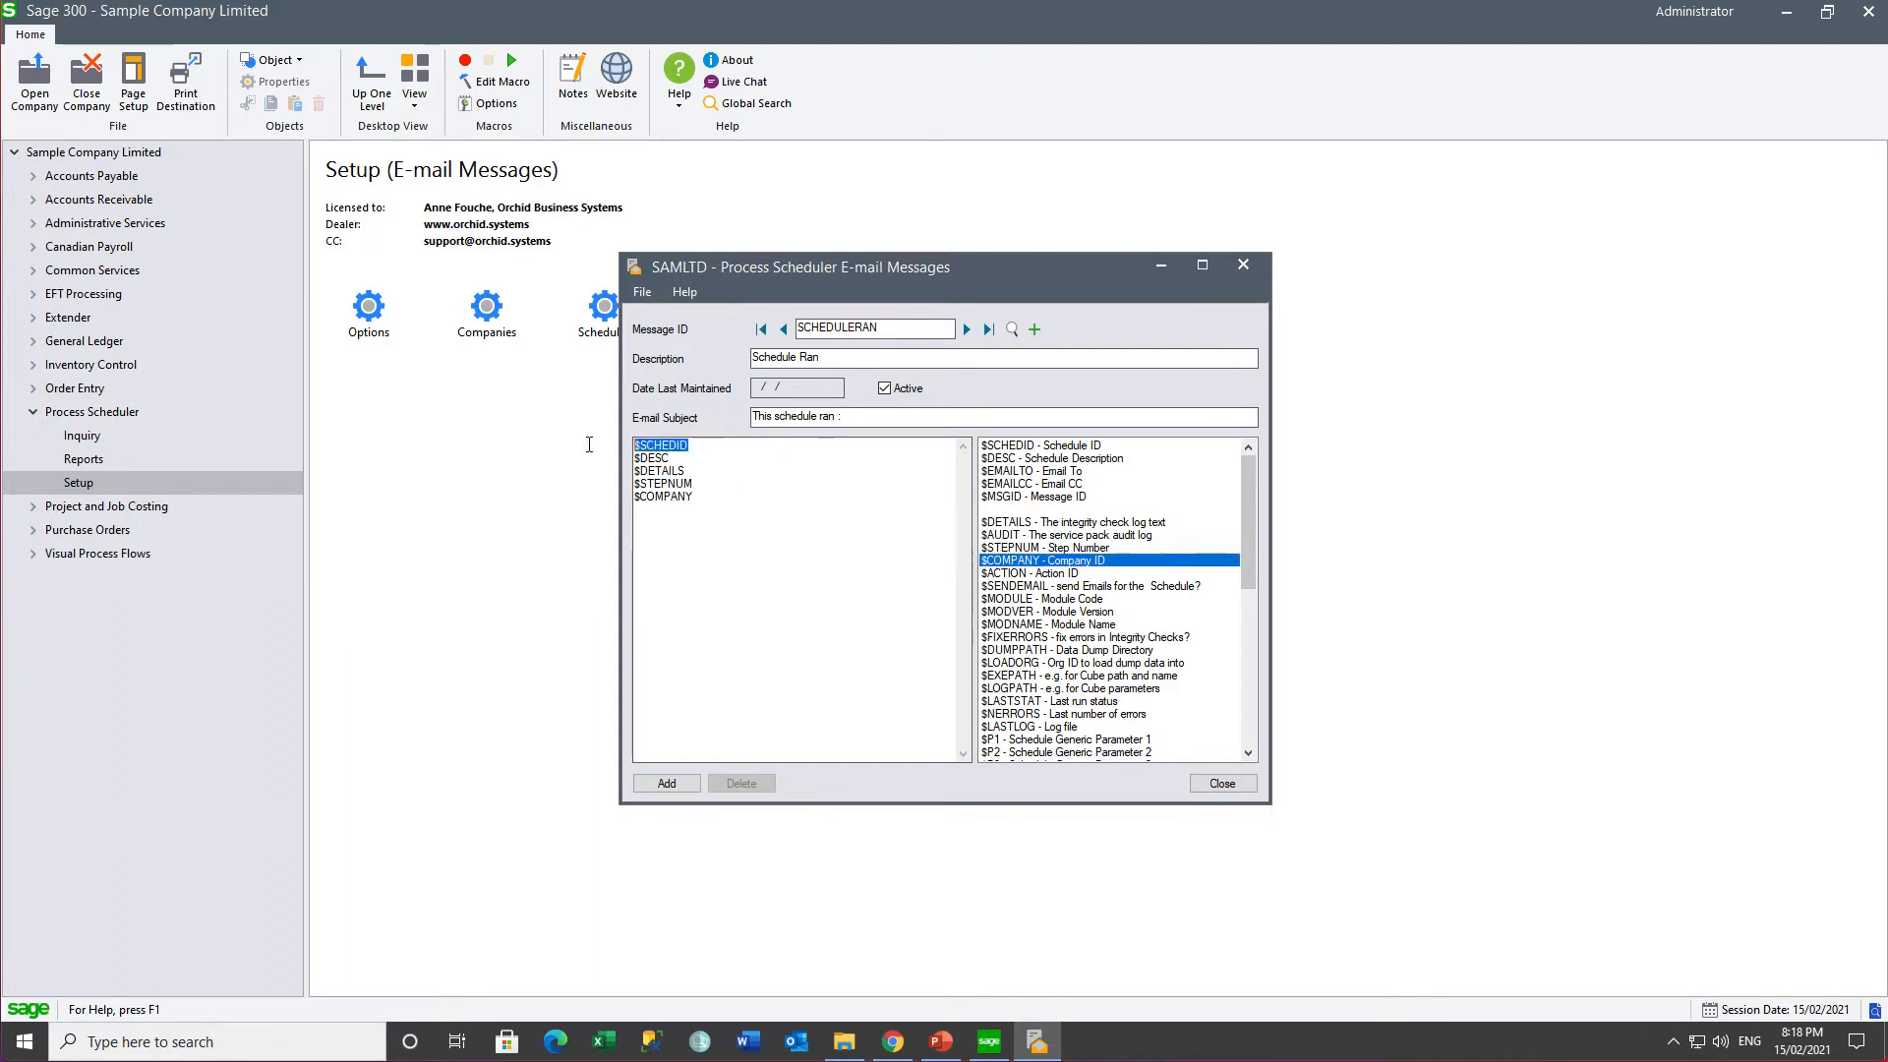
{"action": "left_click", "coordinate": [875, 417]}
{"action": "type", "text": "$SCHEDID"}
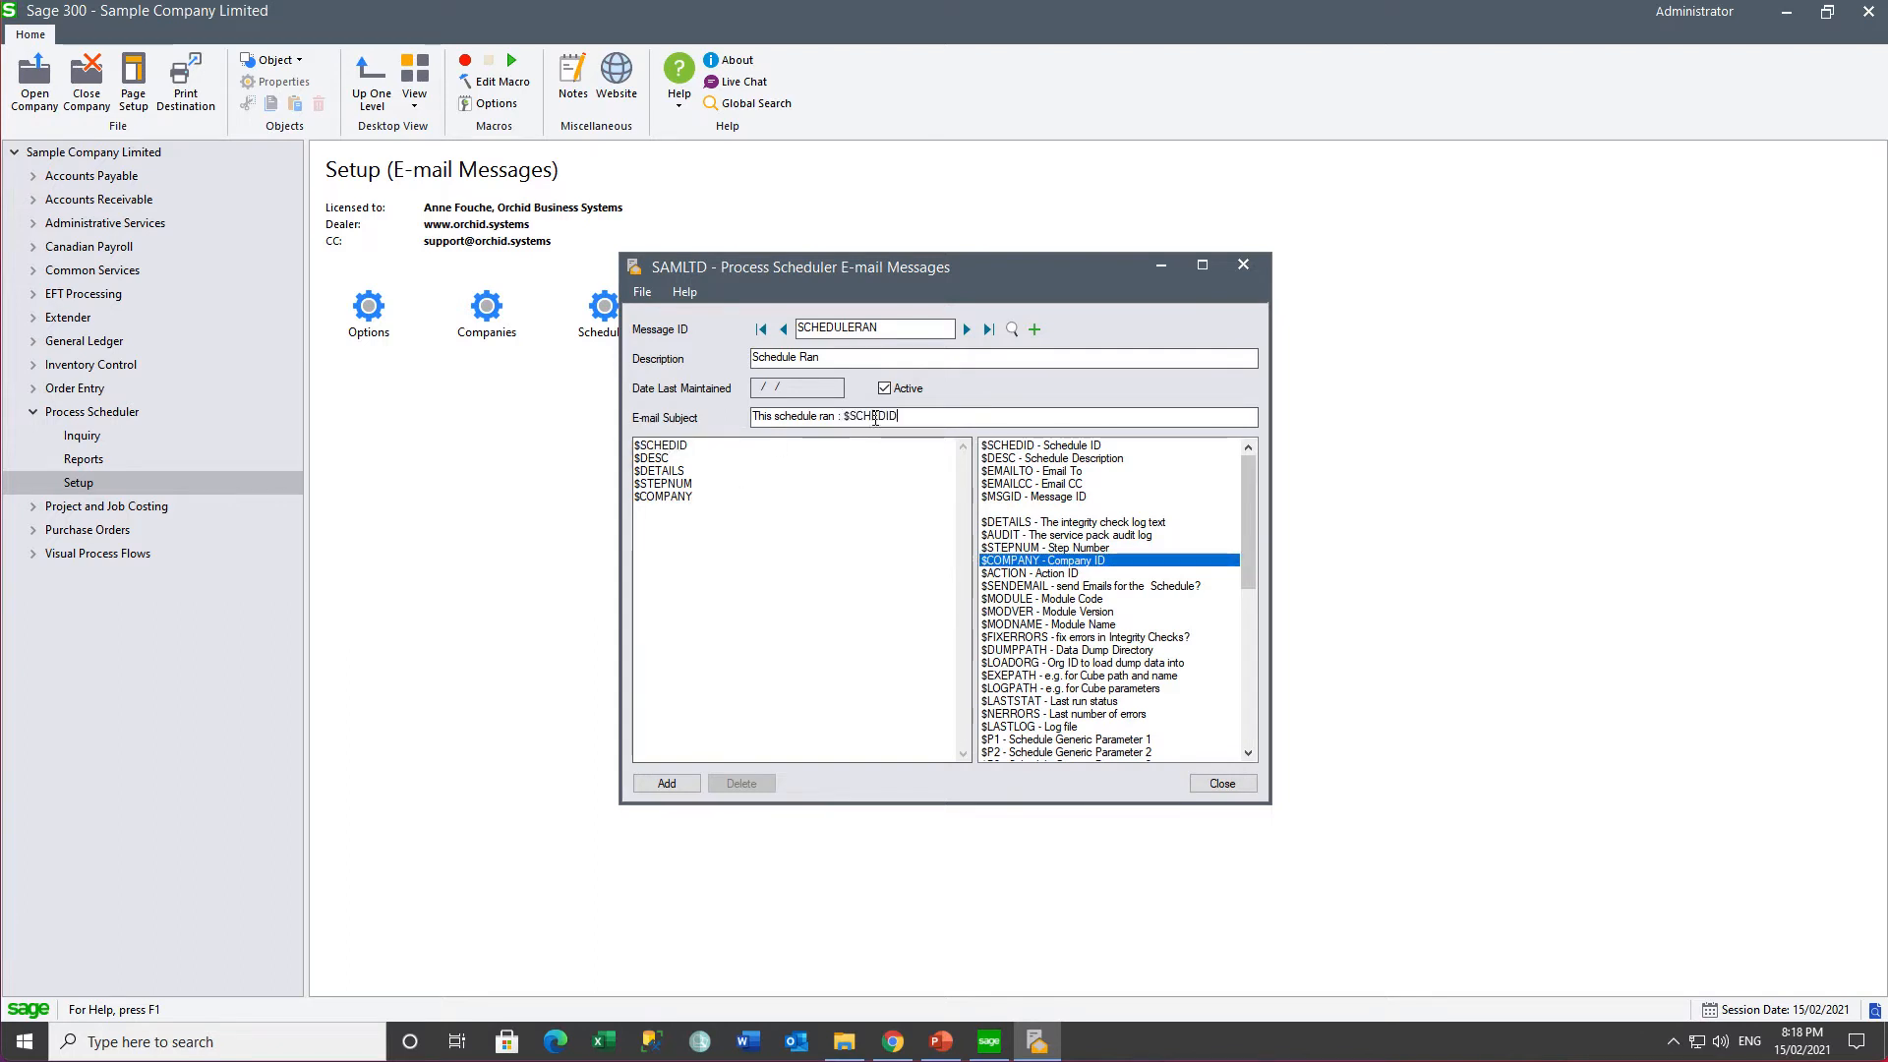
{"action": "left_click", "coordinate": [665, 784]}
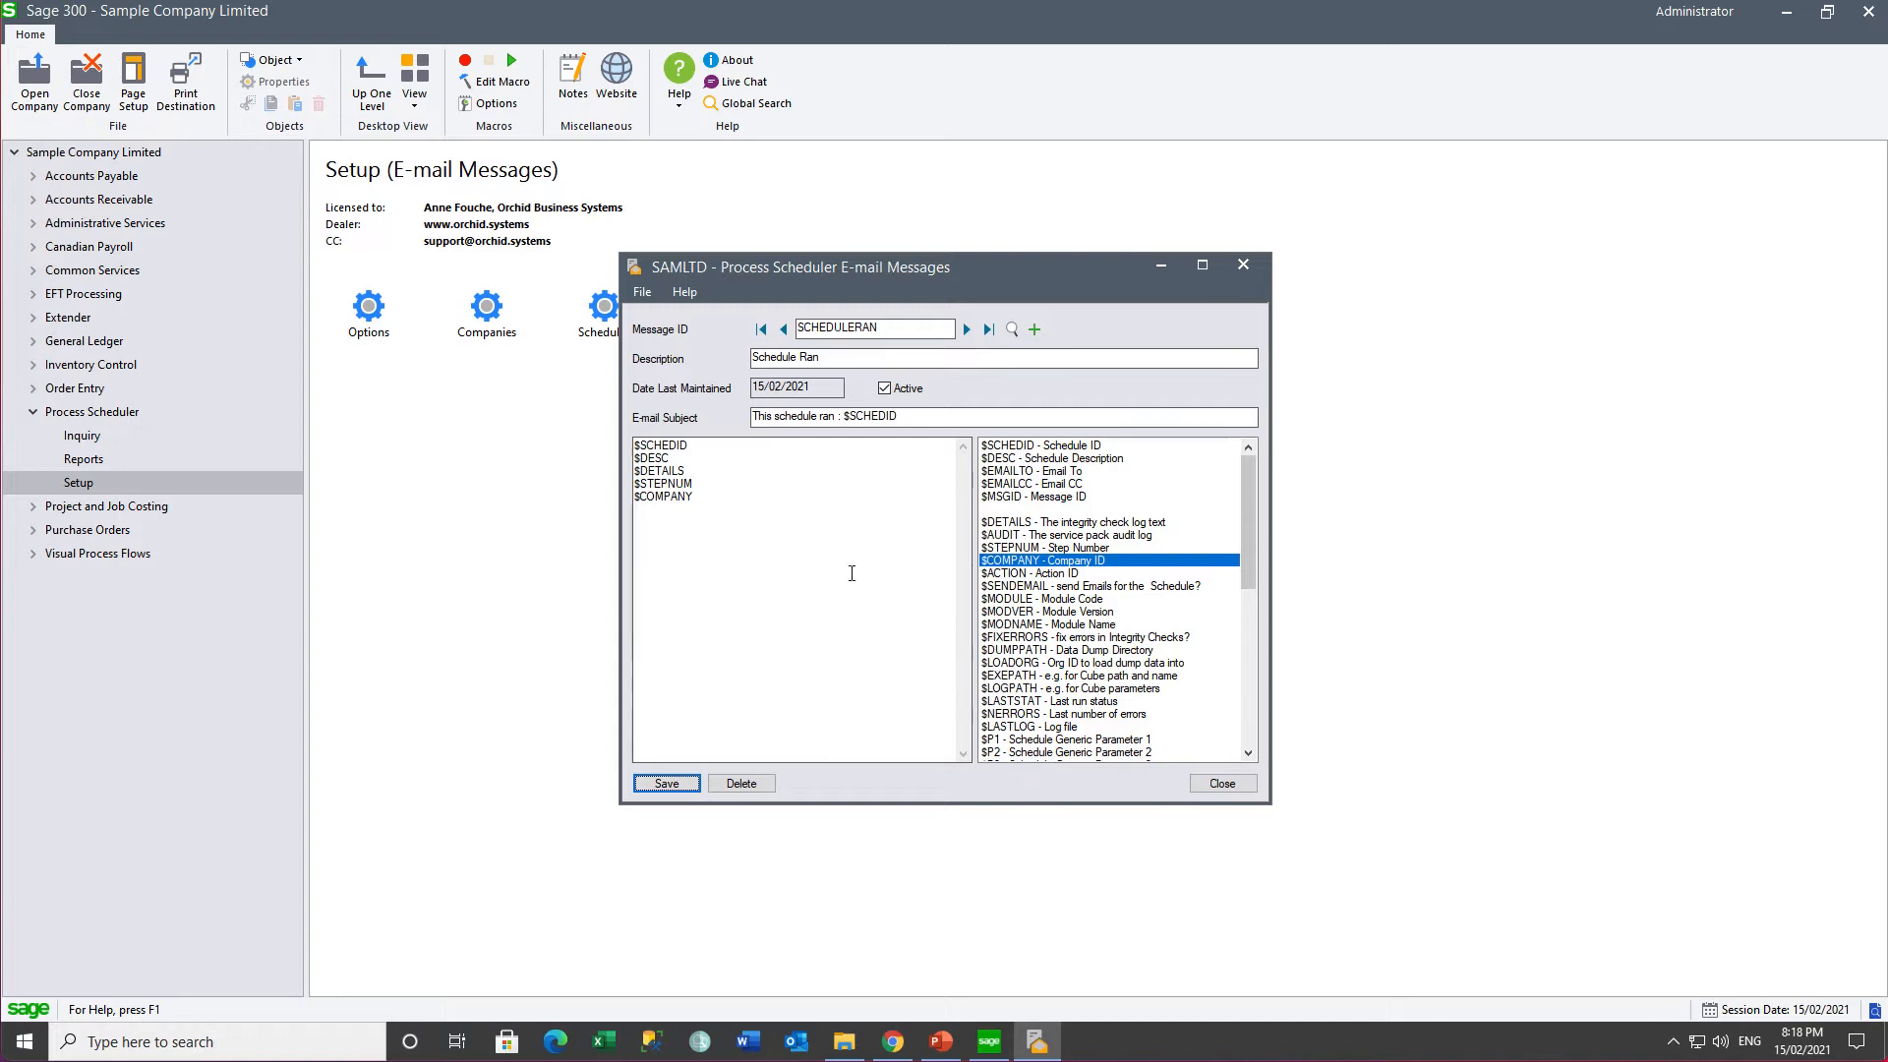
- Create the SCHEDULEERROR message 'Schedule Error' with subject 'Error in this schedule : $SCHEDID' and save it
{"action": "left_click", "coordinate": [892, 326]}
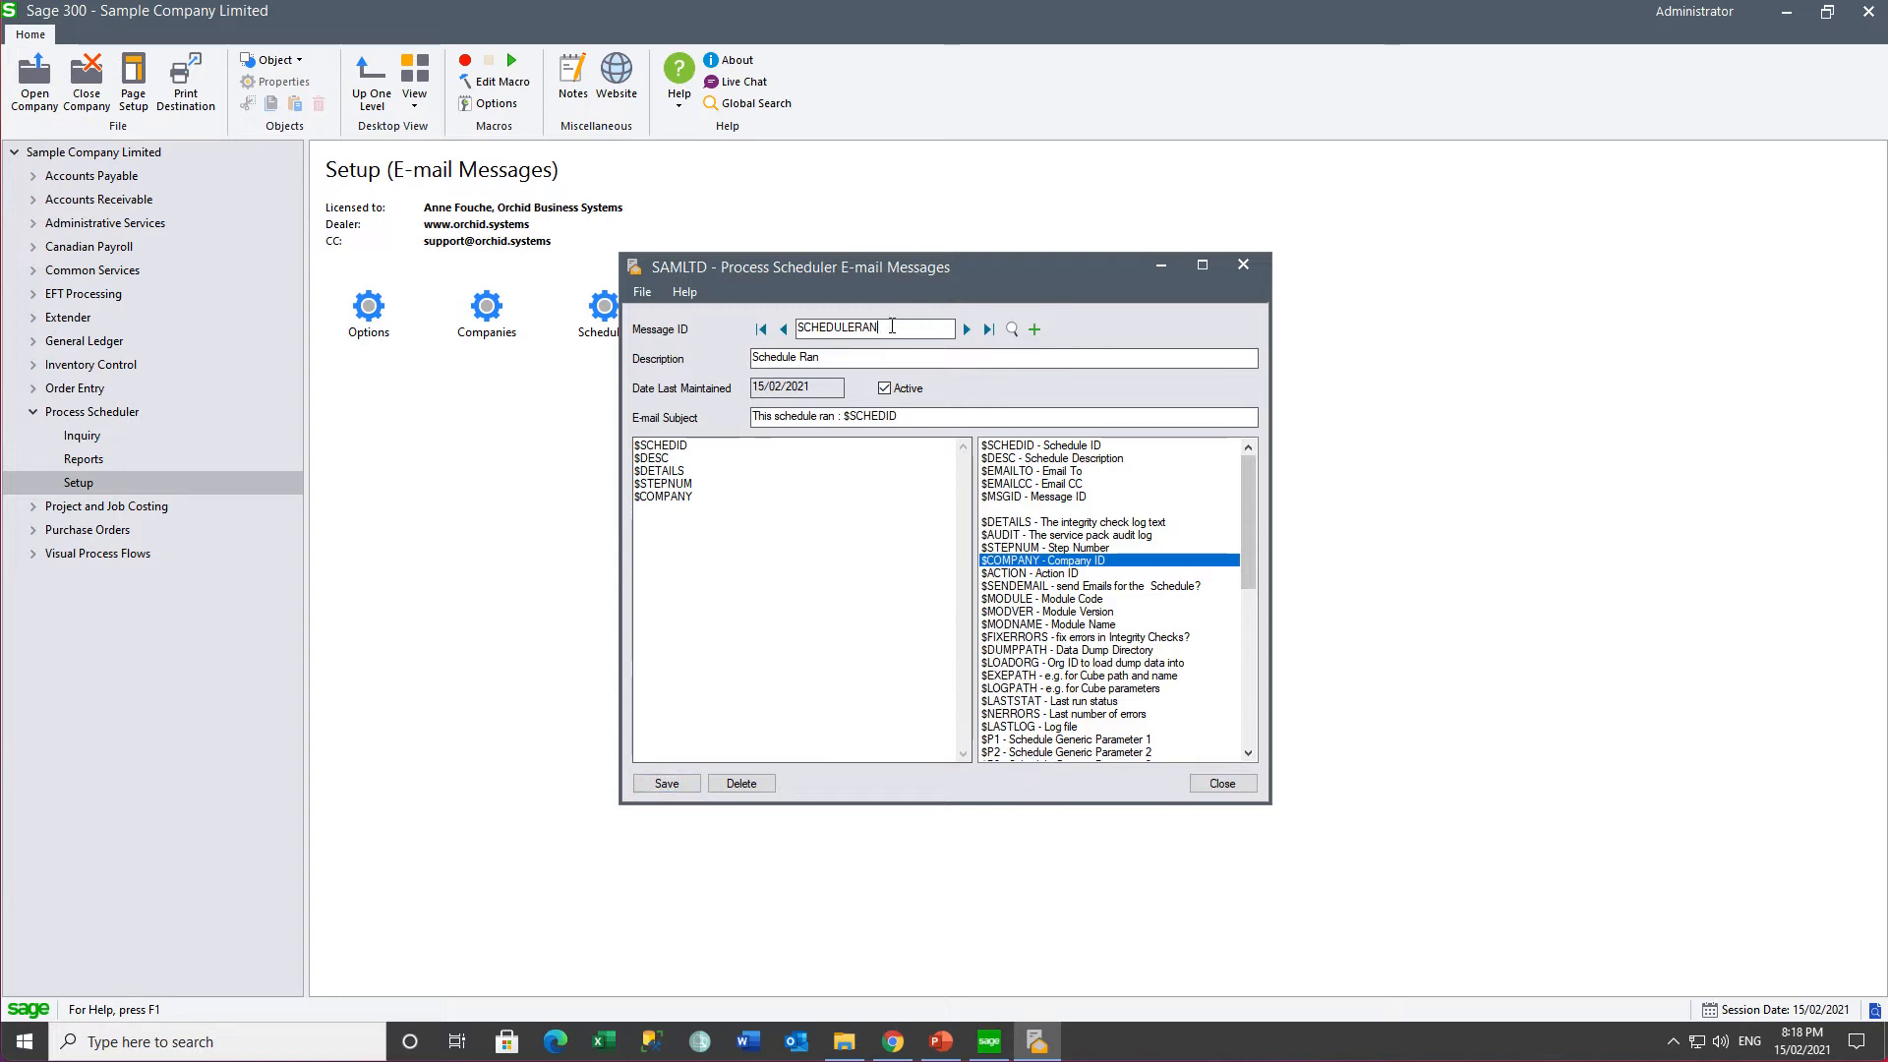
{"action": "key", "text": "BackSpace"}
{"action": "type", "text": "OR"}
{"action": "key", "text": "Tab"}
{"action": "type", "text": "S"}
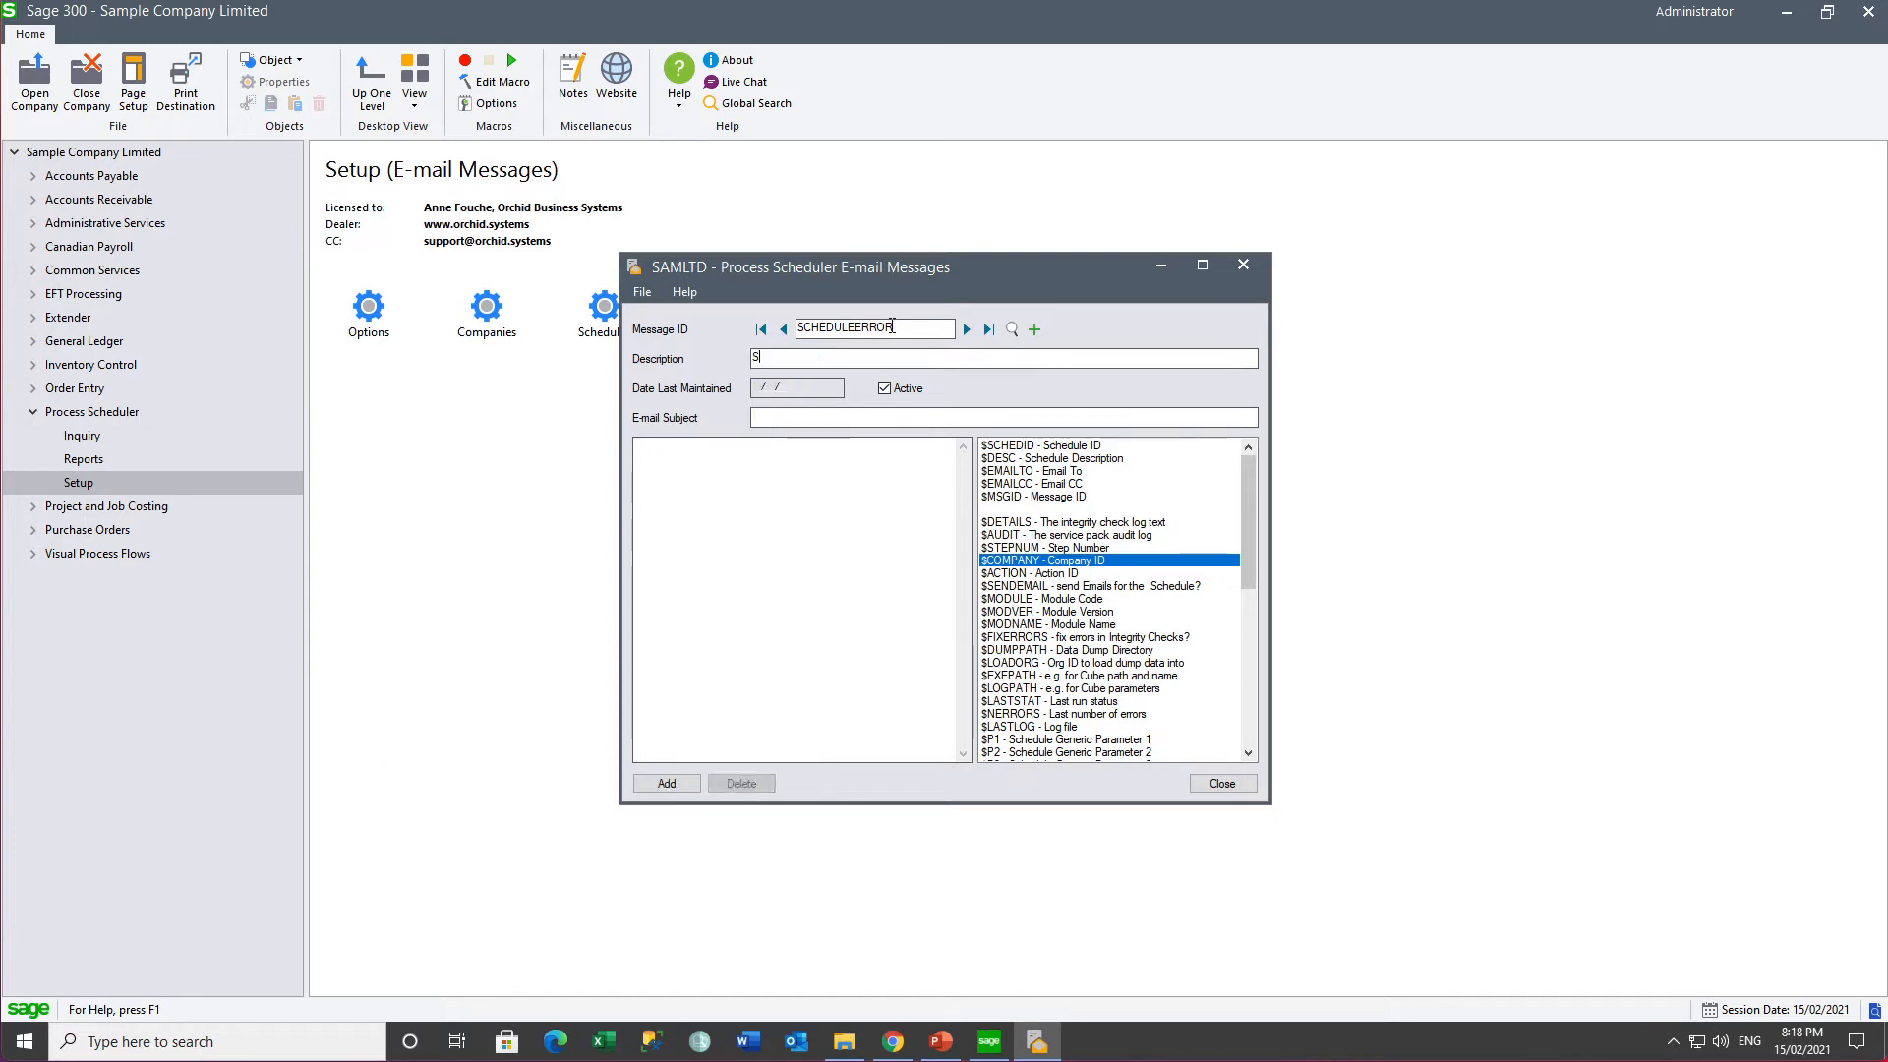
{"action": "type", "text": "chedule Error"}
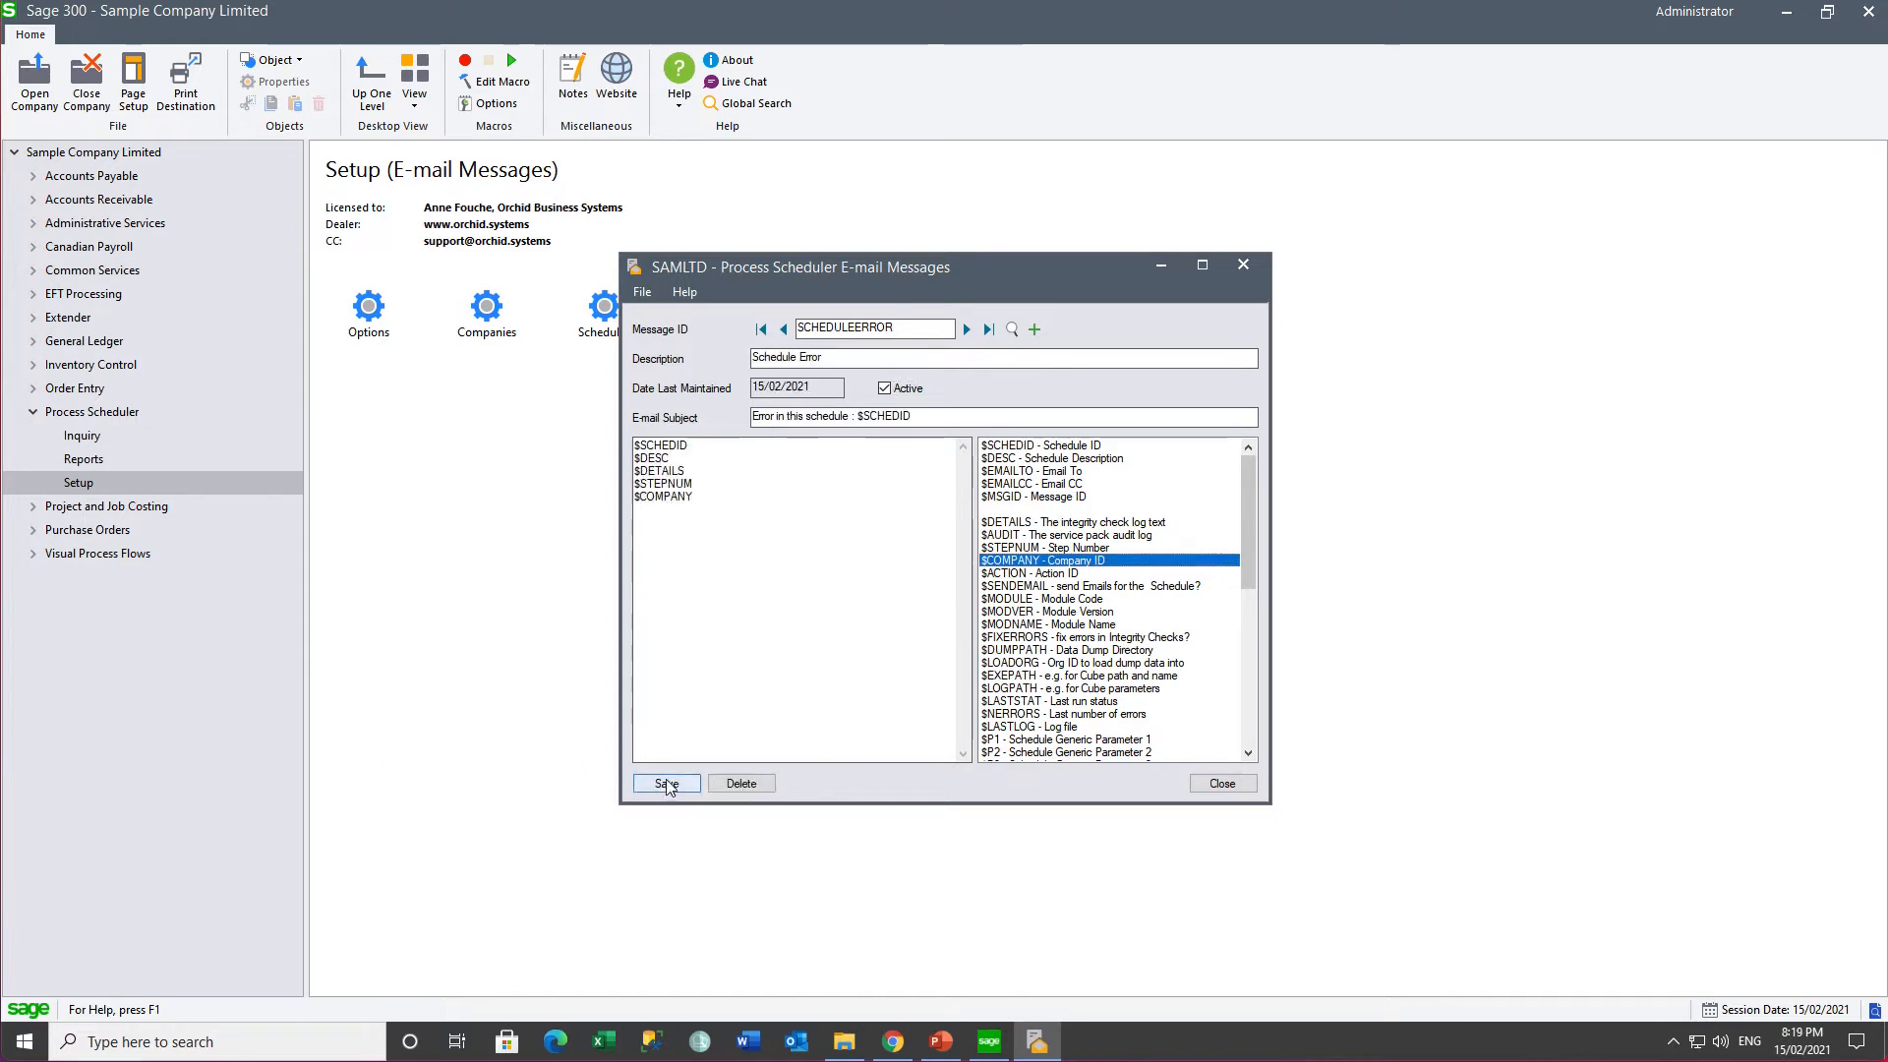
{"action": "left_click", "coordinate": [667, 784]}
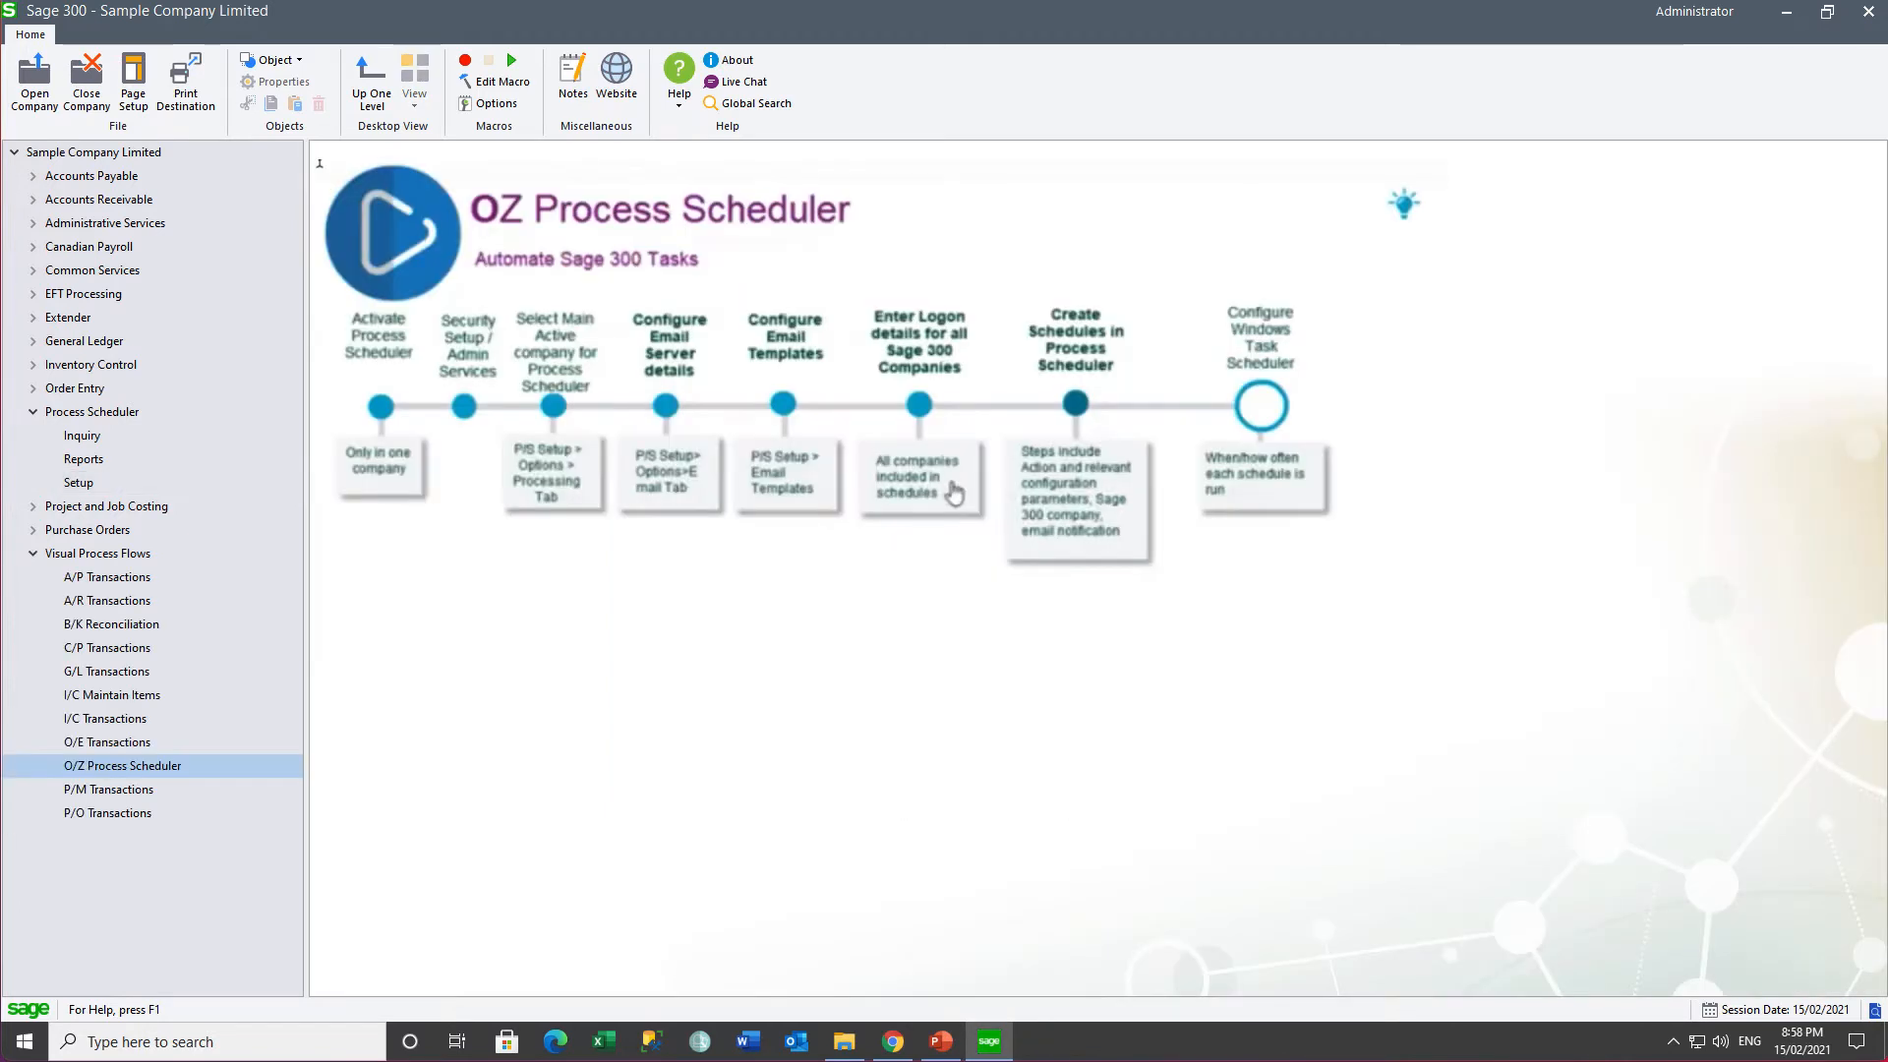
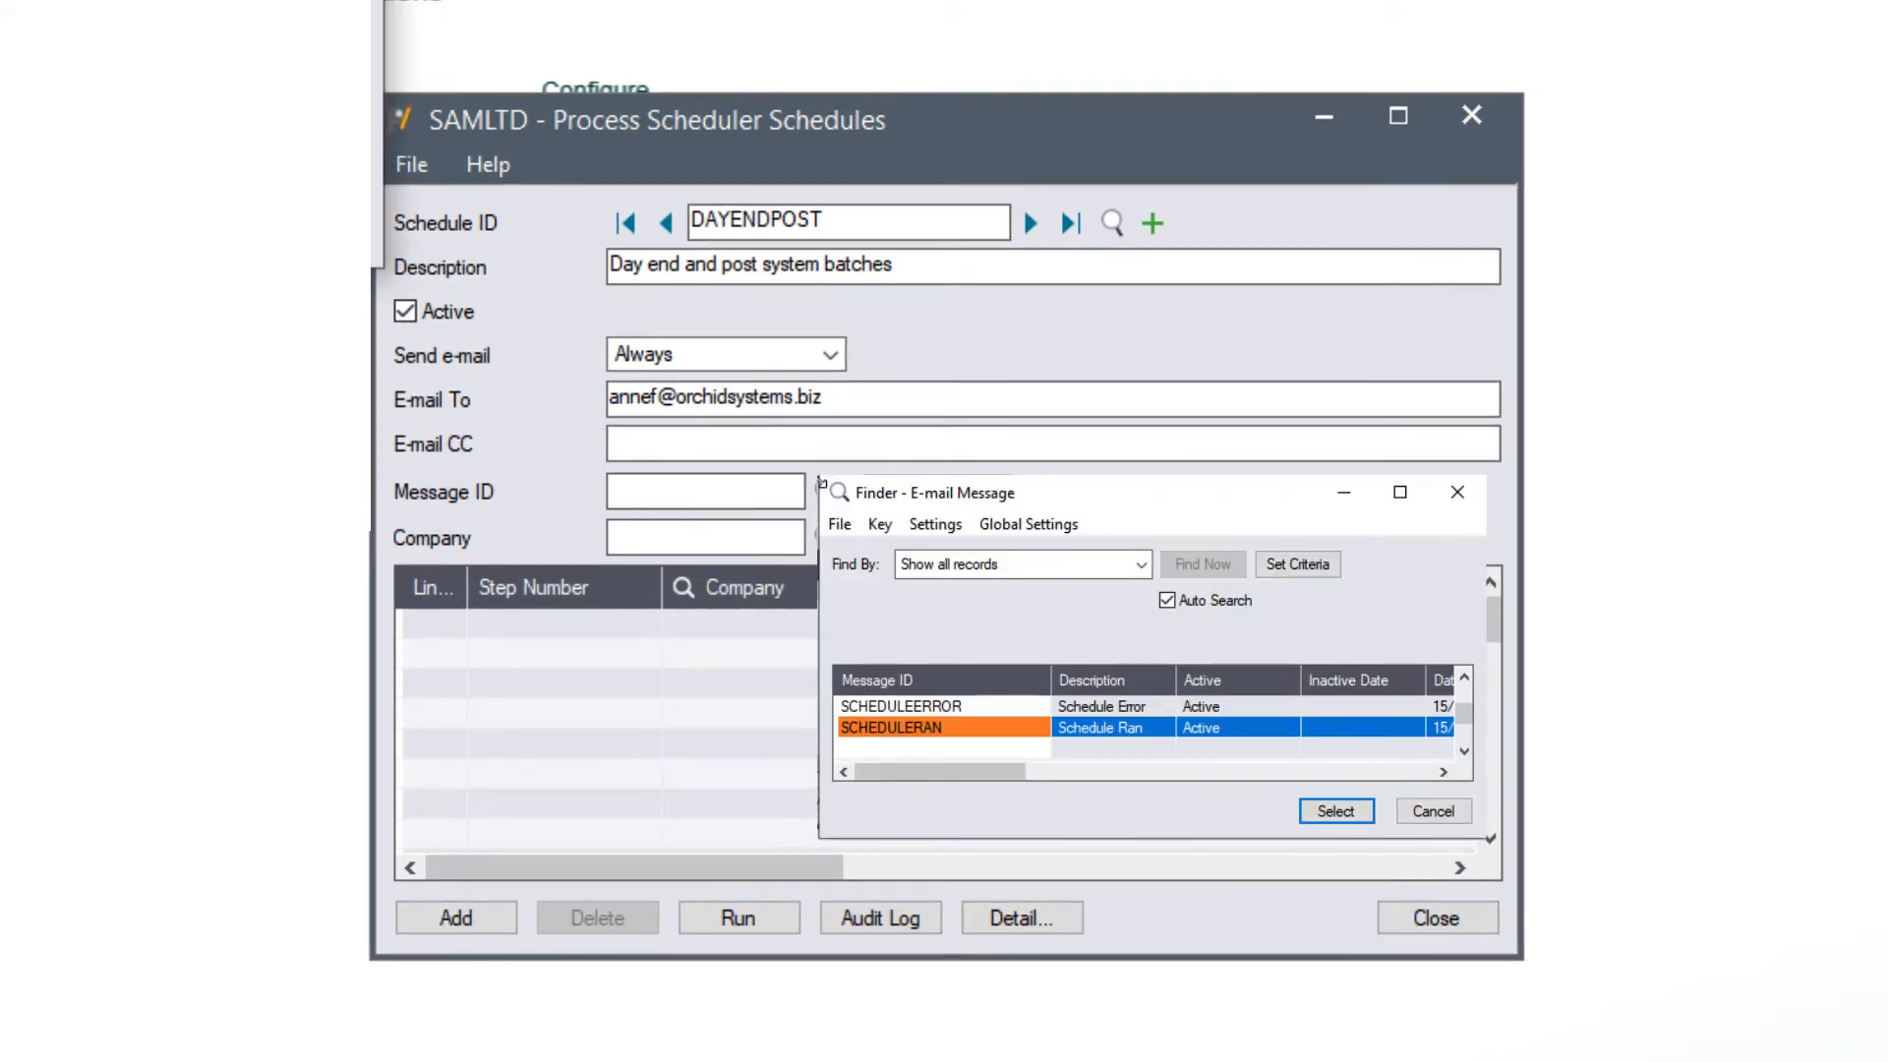
- Confirm SCHEDULERAN as the DAYENDPOST schedule's e-mail message
{"action": "key", "text": "Return"}
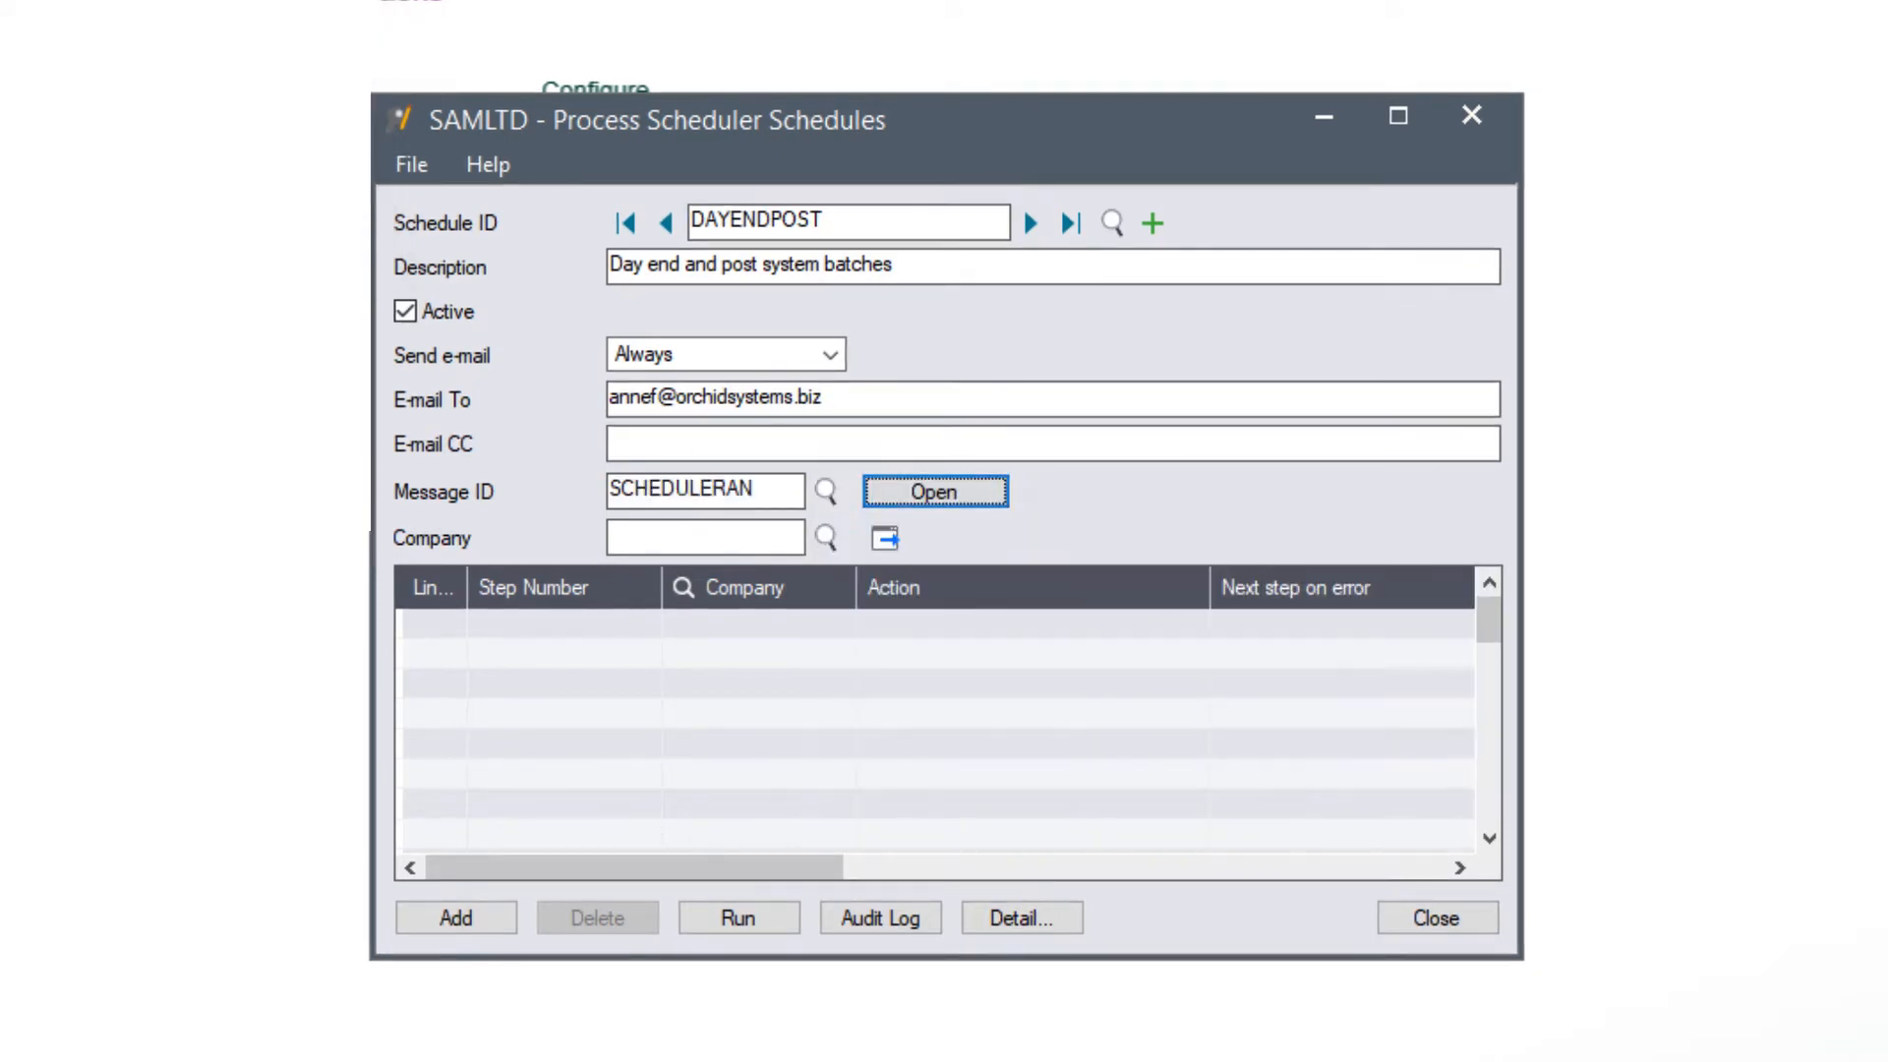
- Add line 1 for company O11 running I/C day end, logging to the Day End Logs folder
{"action": "left_click", "coordinate": [592, 616]}
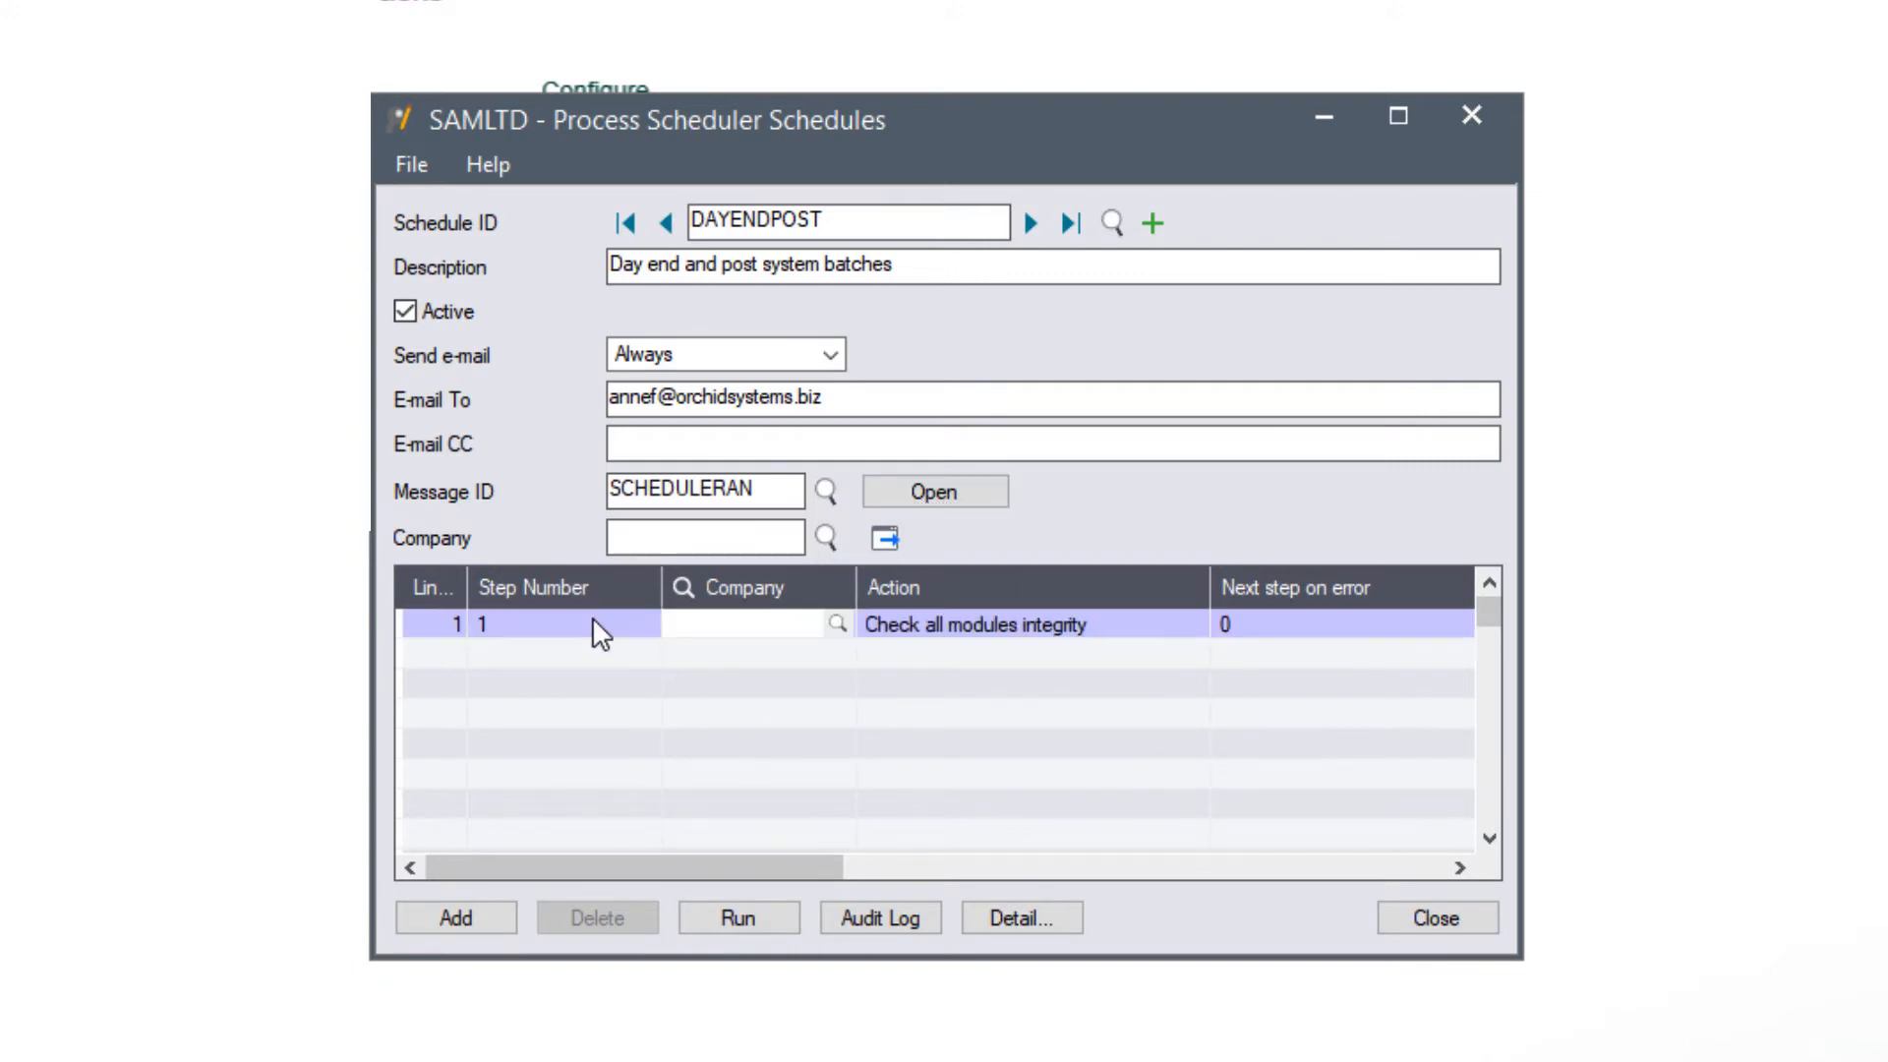
{"action": "type", "text": "O11"}
{"action": "key", "text": "Tab"}
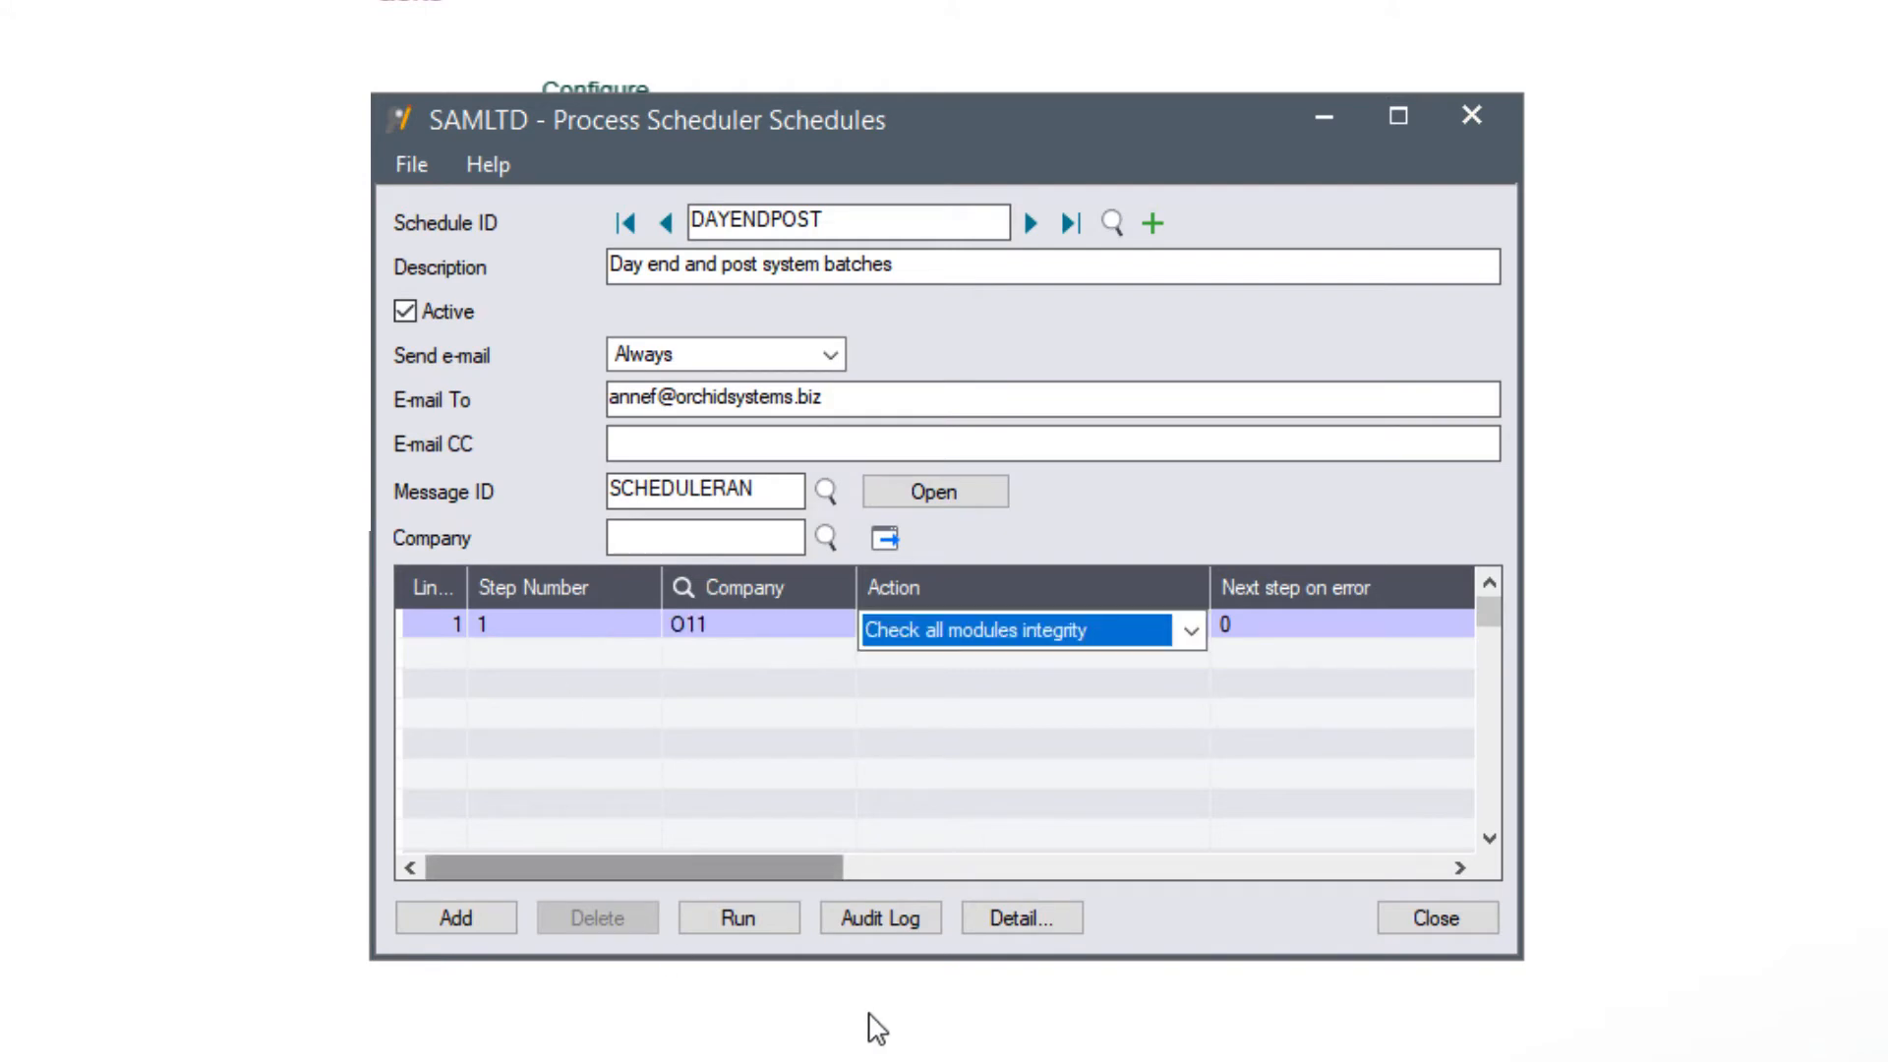
{"action": "left_click", "coordinate": [1011, 922]}
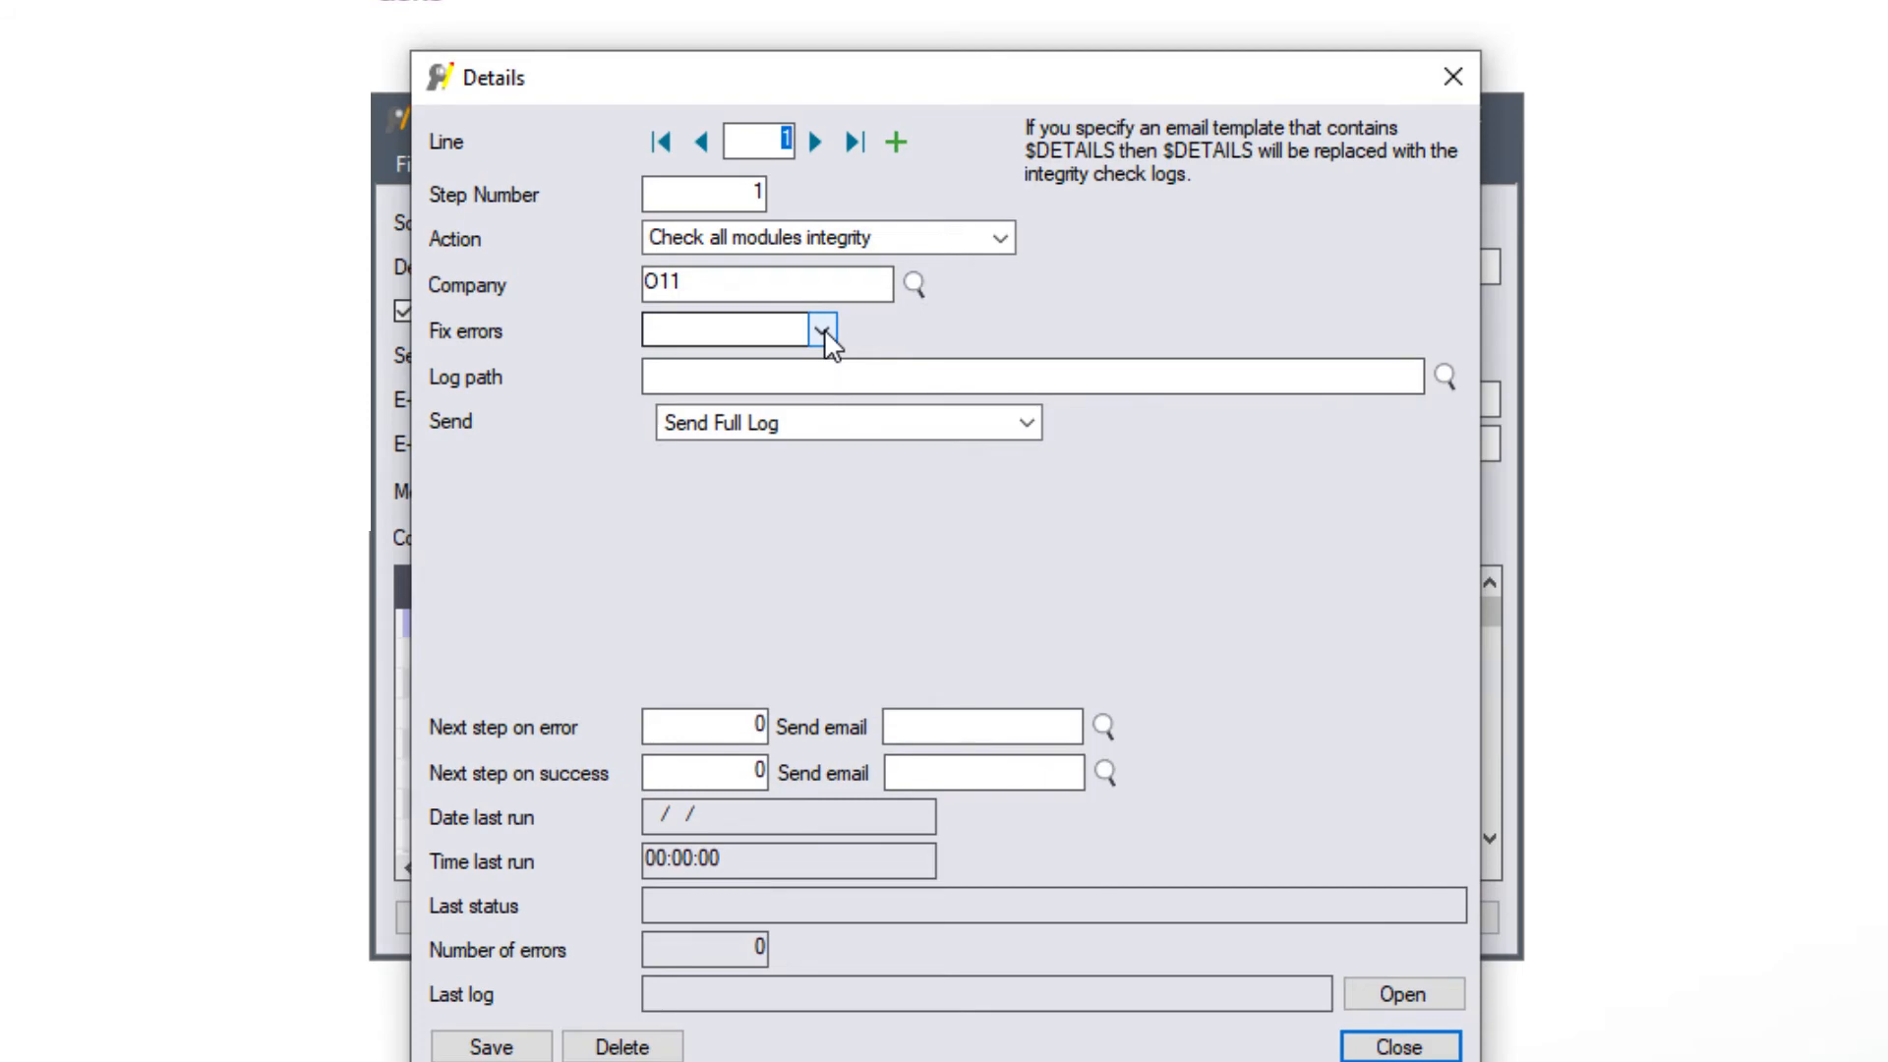
{"action": "left_click", "coordinate": [1000, 238]}
{"action": "left_click", "coordinate": [724, 569]}
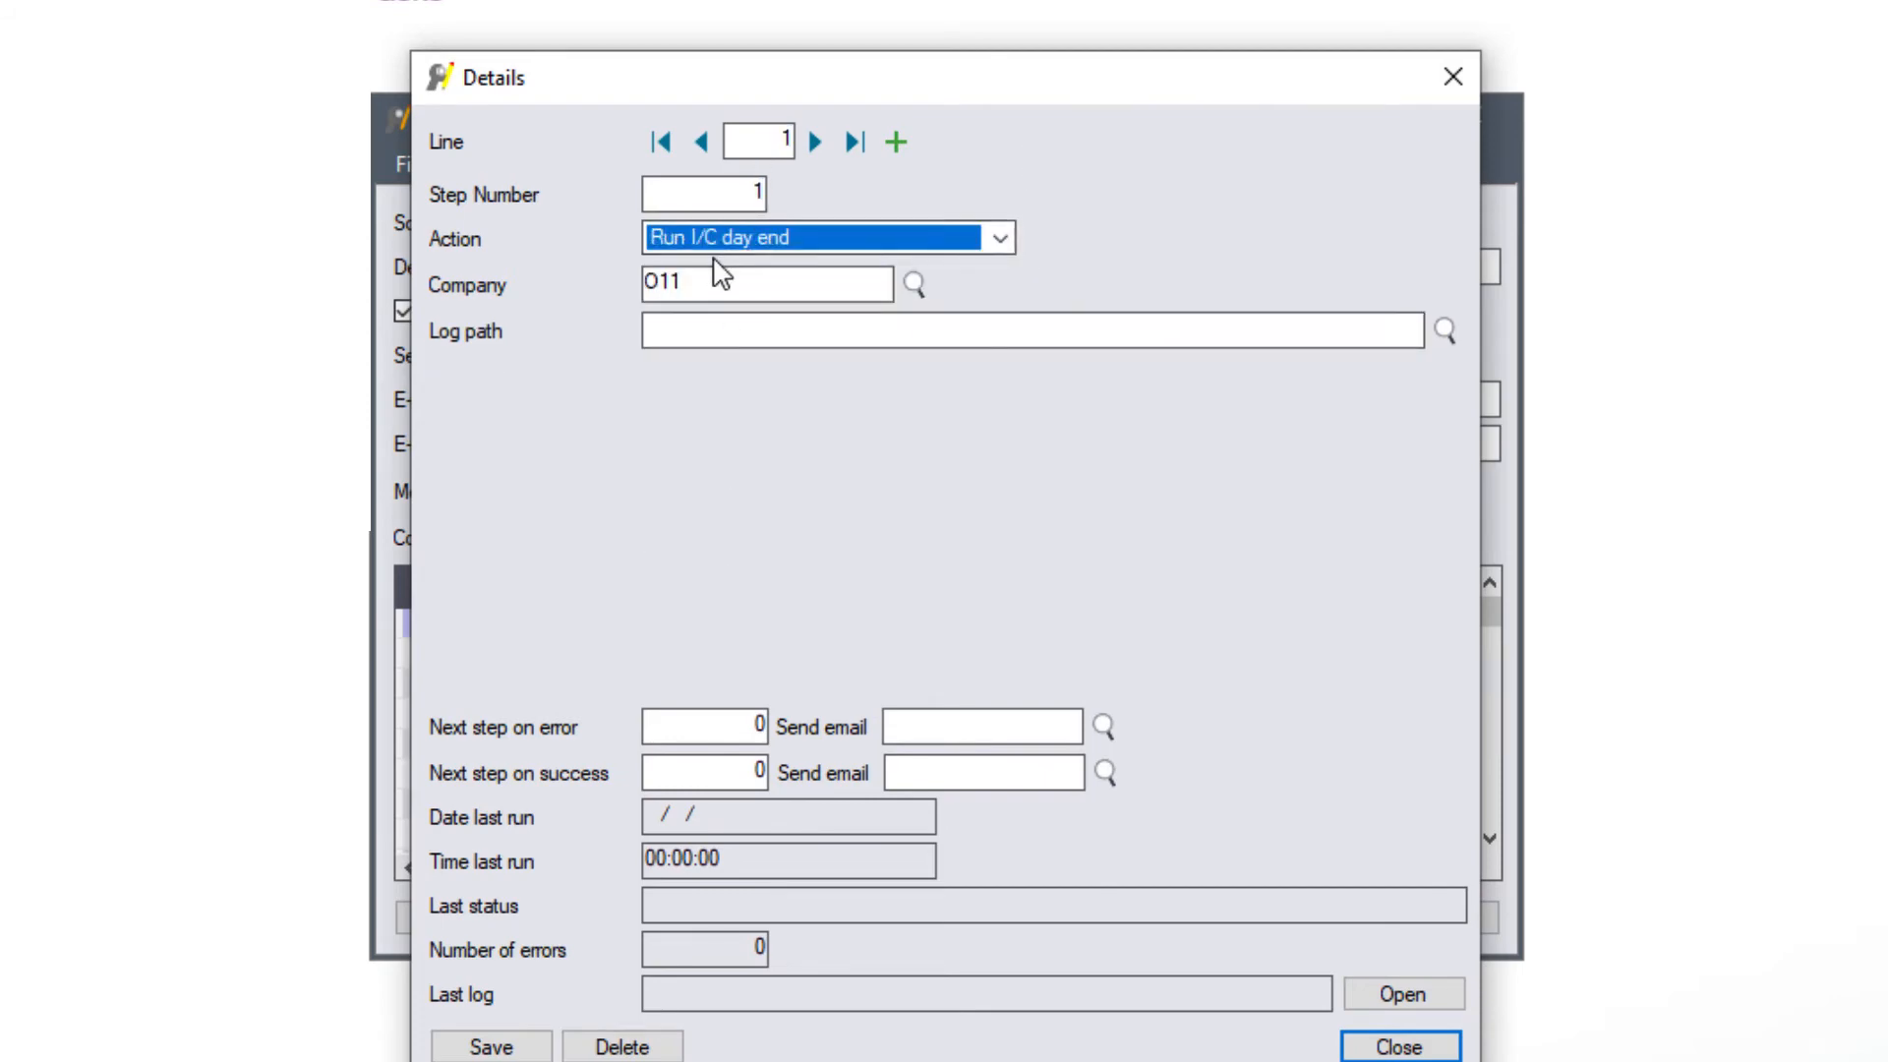
{"action": "left_click", "coordinate": [675, 328]}
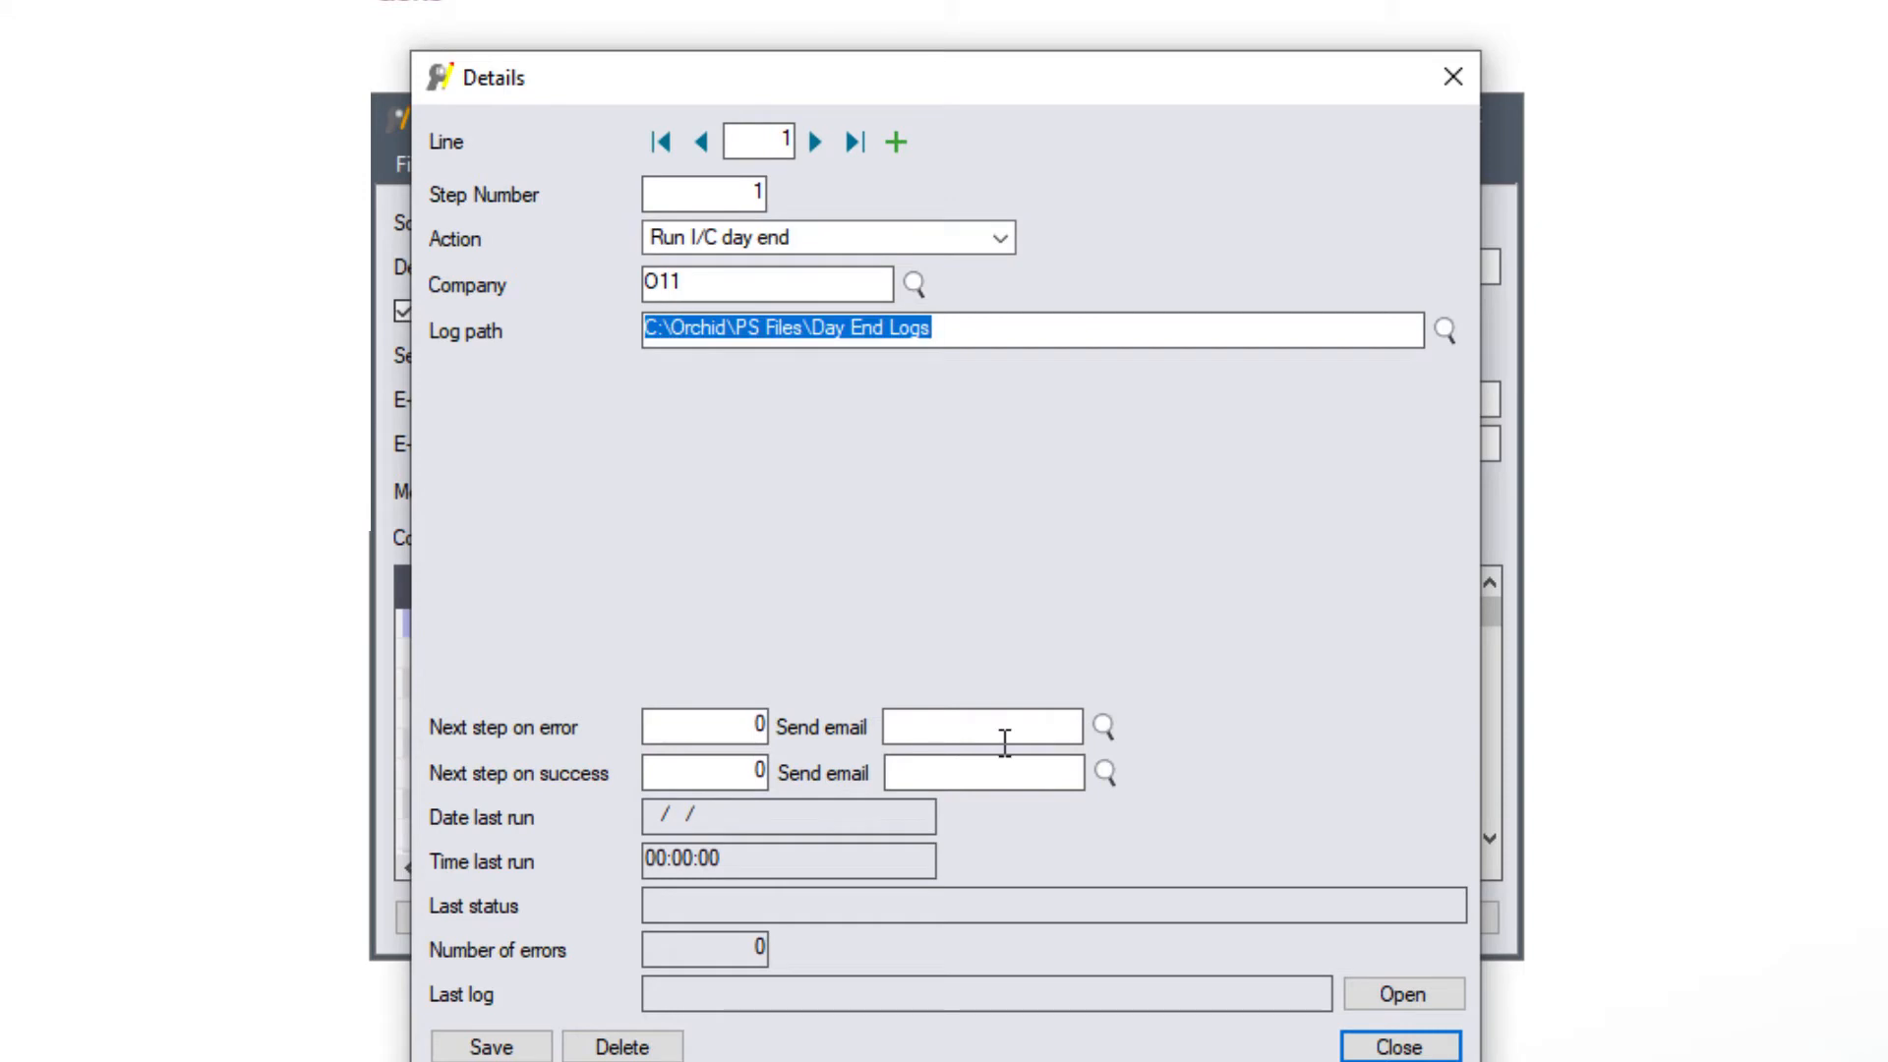
- Send line 1 to step 10 with SCHEDULEERROR on error and step 5 on success, then save
{"action": "left_click", "coordinate": [765, 721]}
{"action": "type", "text": "10"}
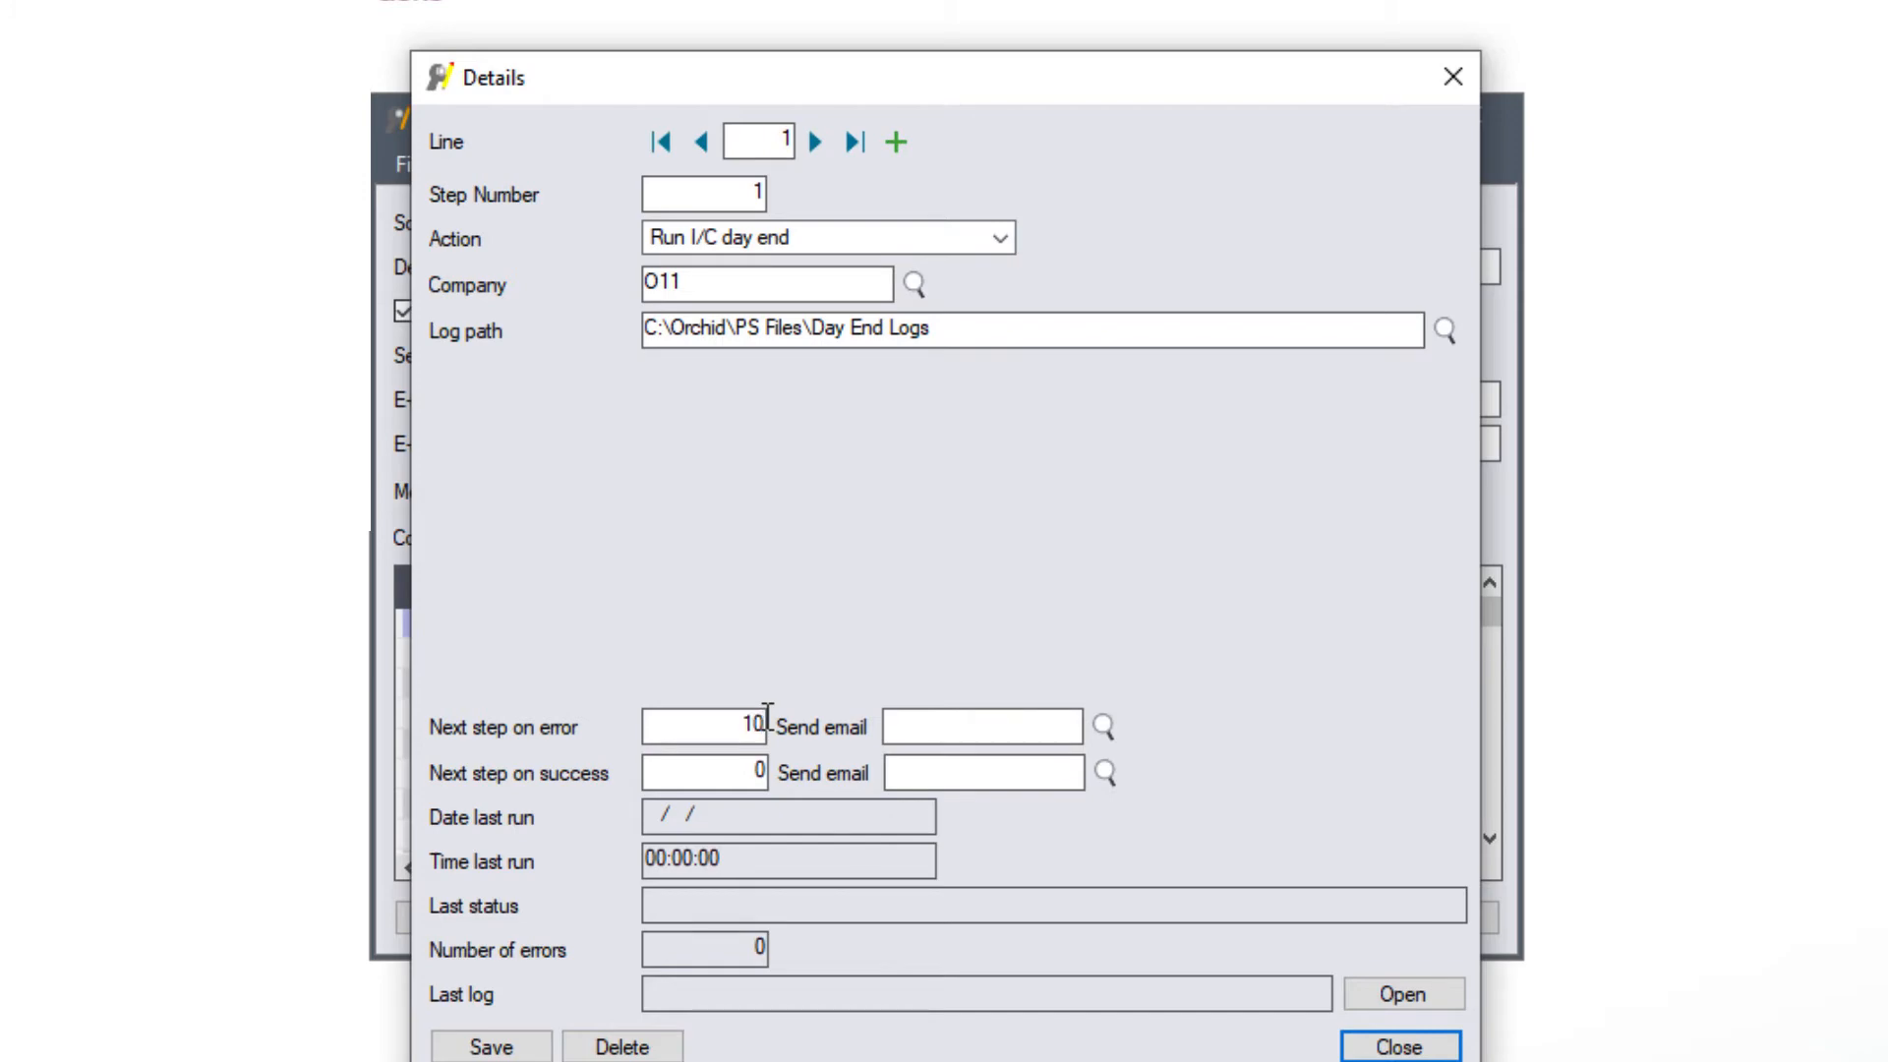
{"action": "left_click", "coordinate": [1102, 725]}
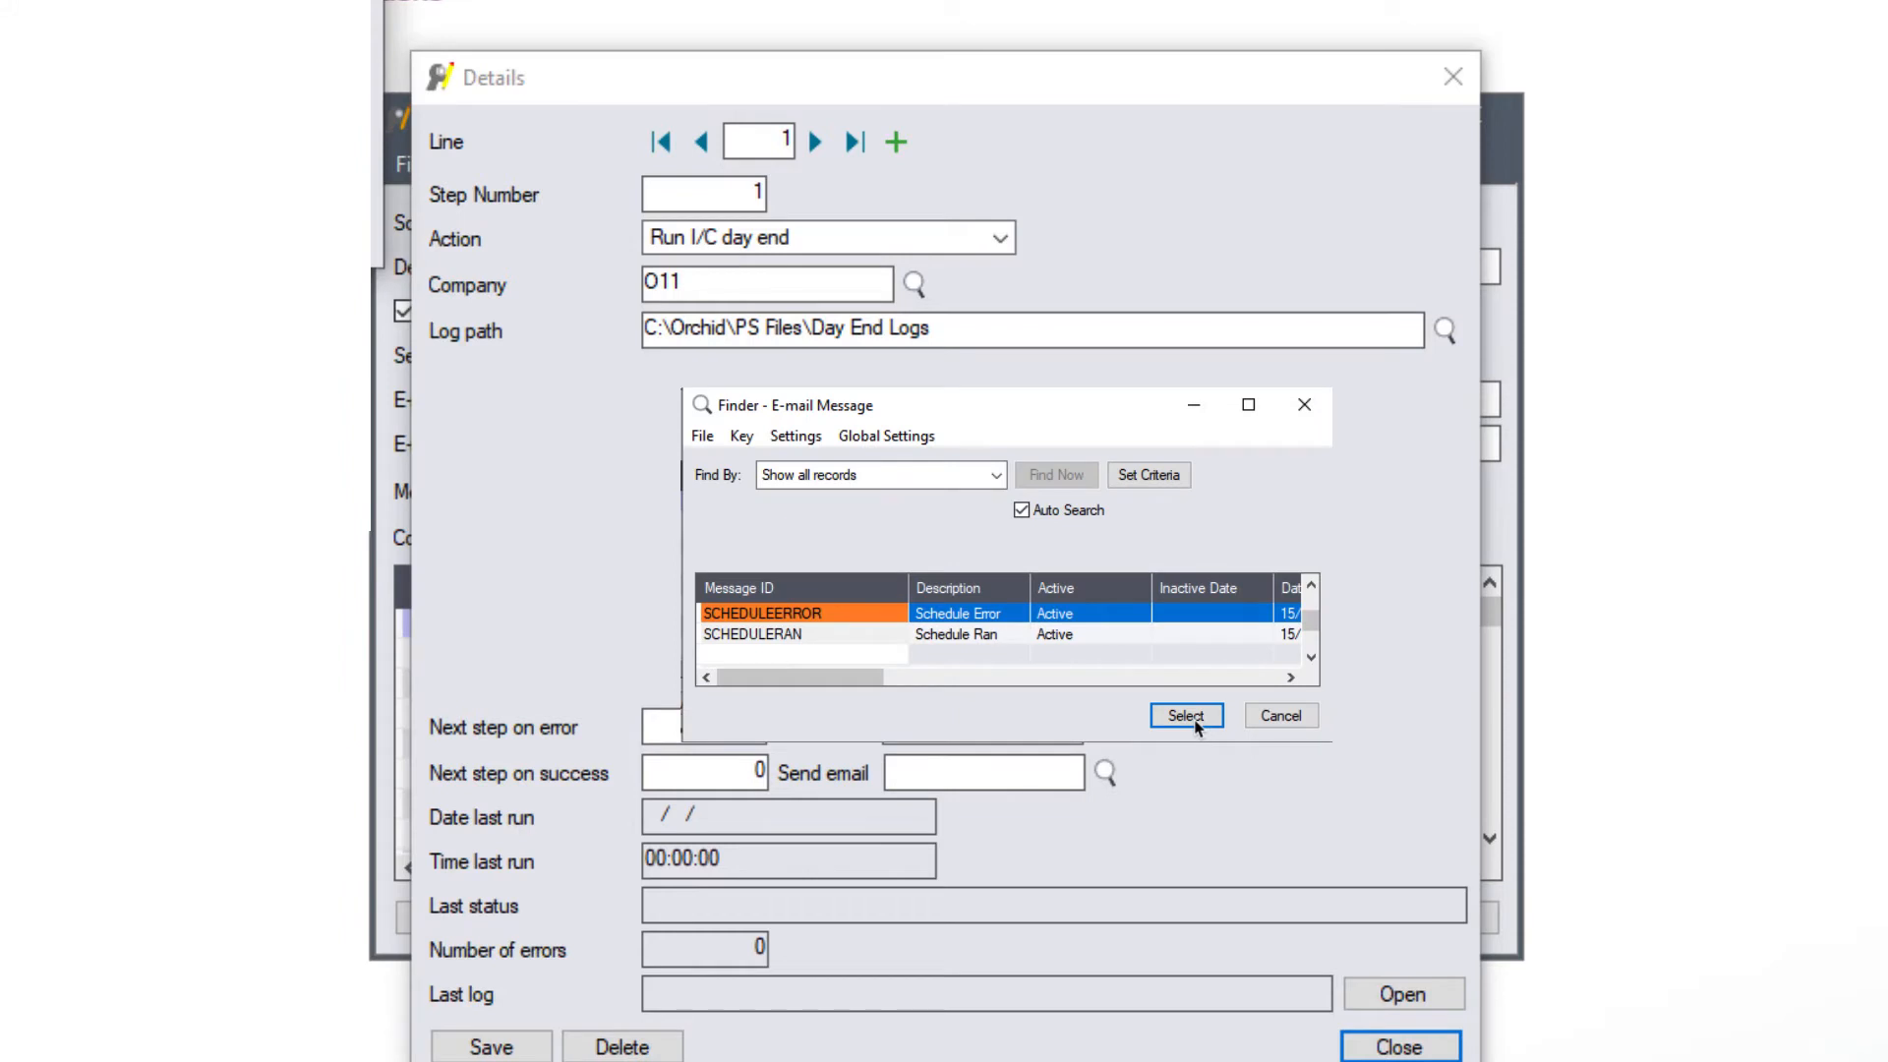
{"action": "left_click", "coordinate": [1186, 716]}
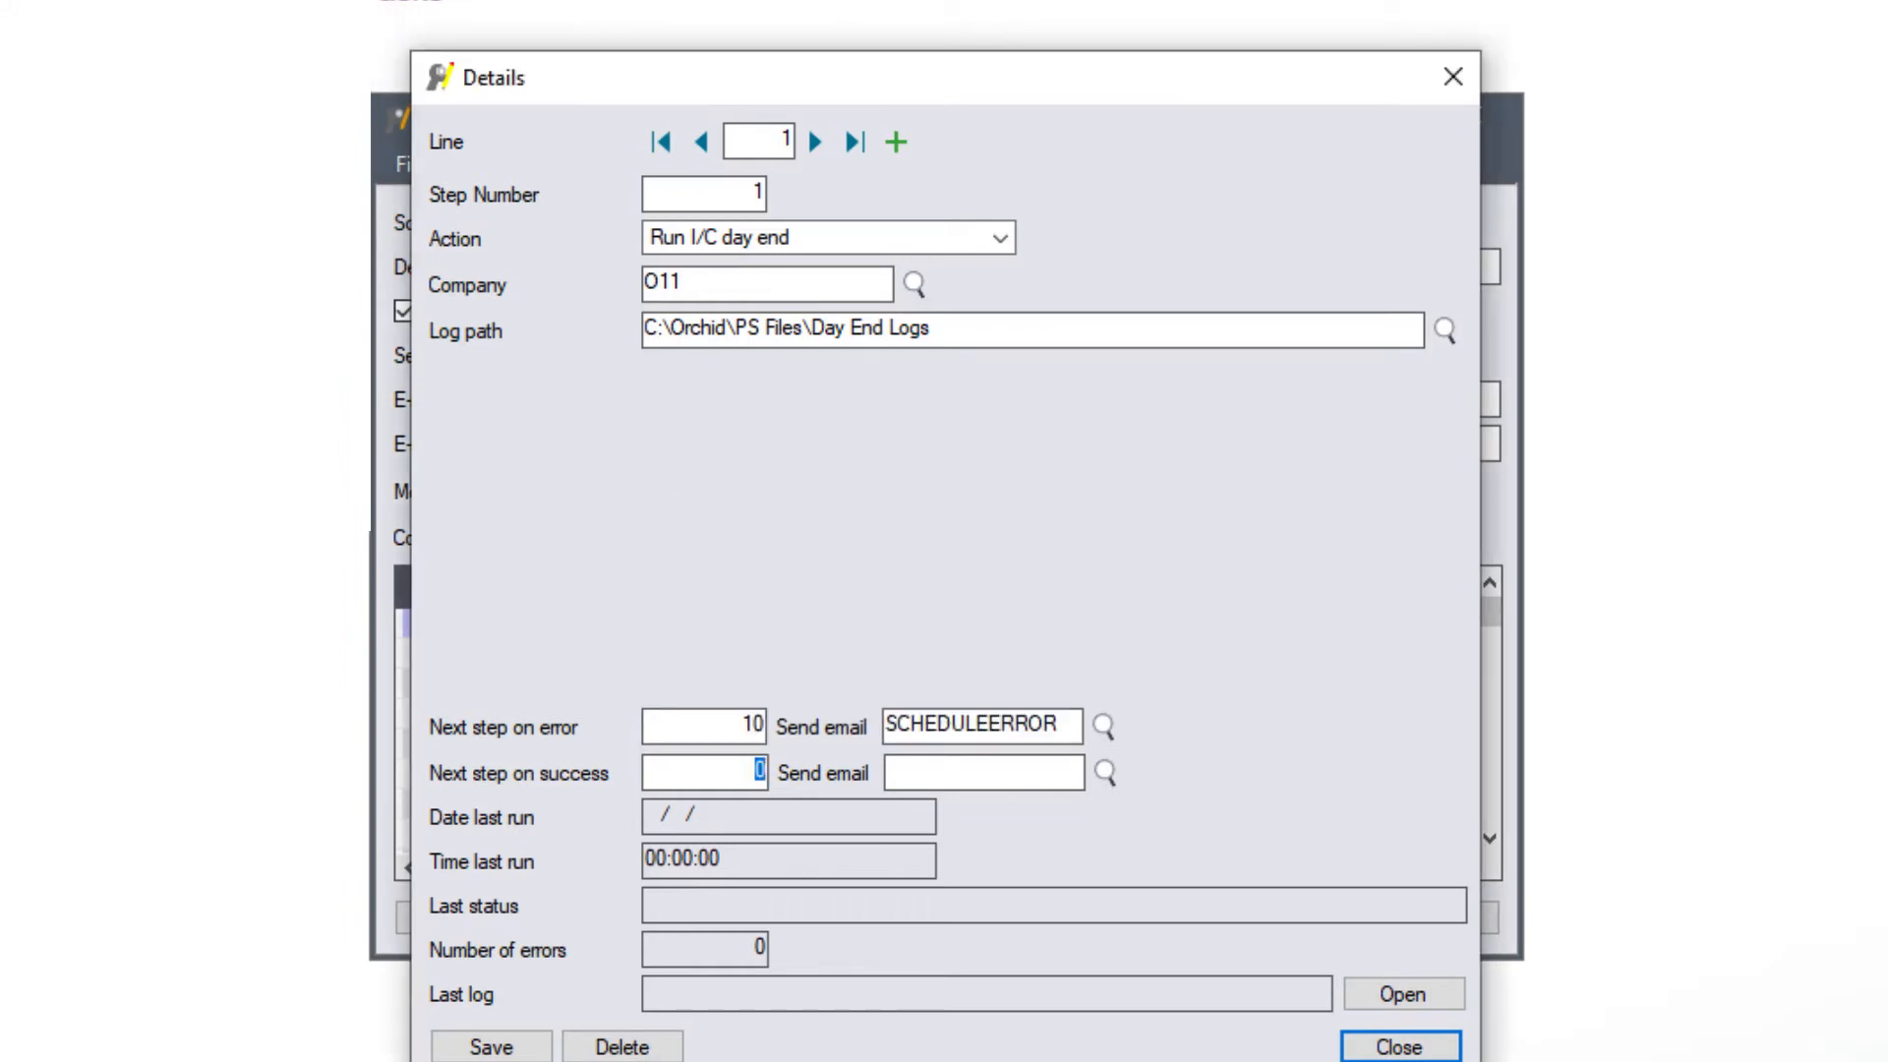
{"action": "type", "text": "5"}
{"action": "key", "text": "Tab"}
{"action": "left_click", "coordinate": [487, 1043]}
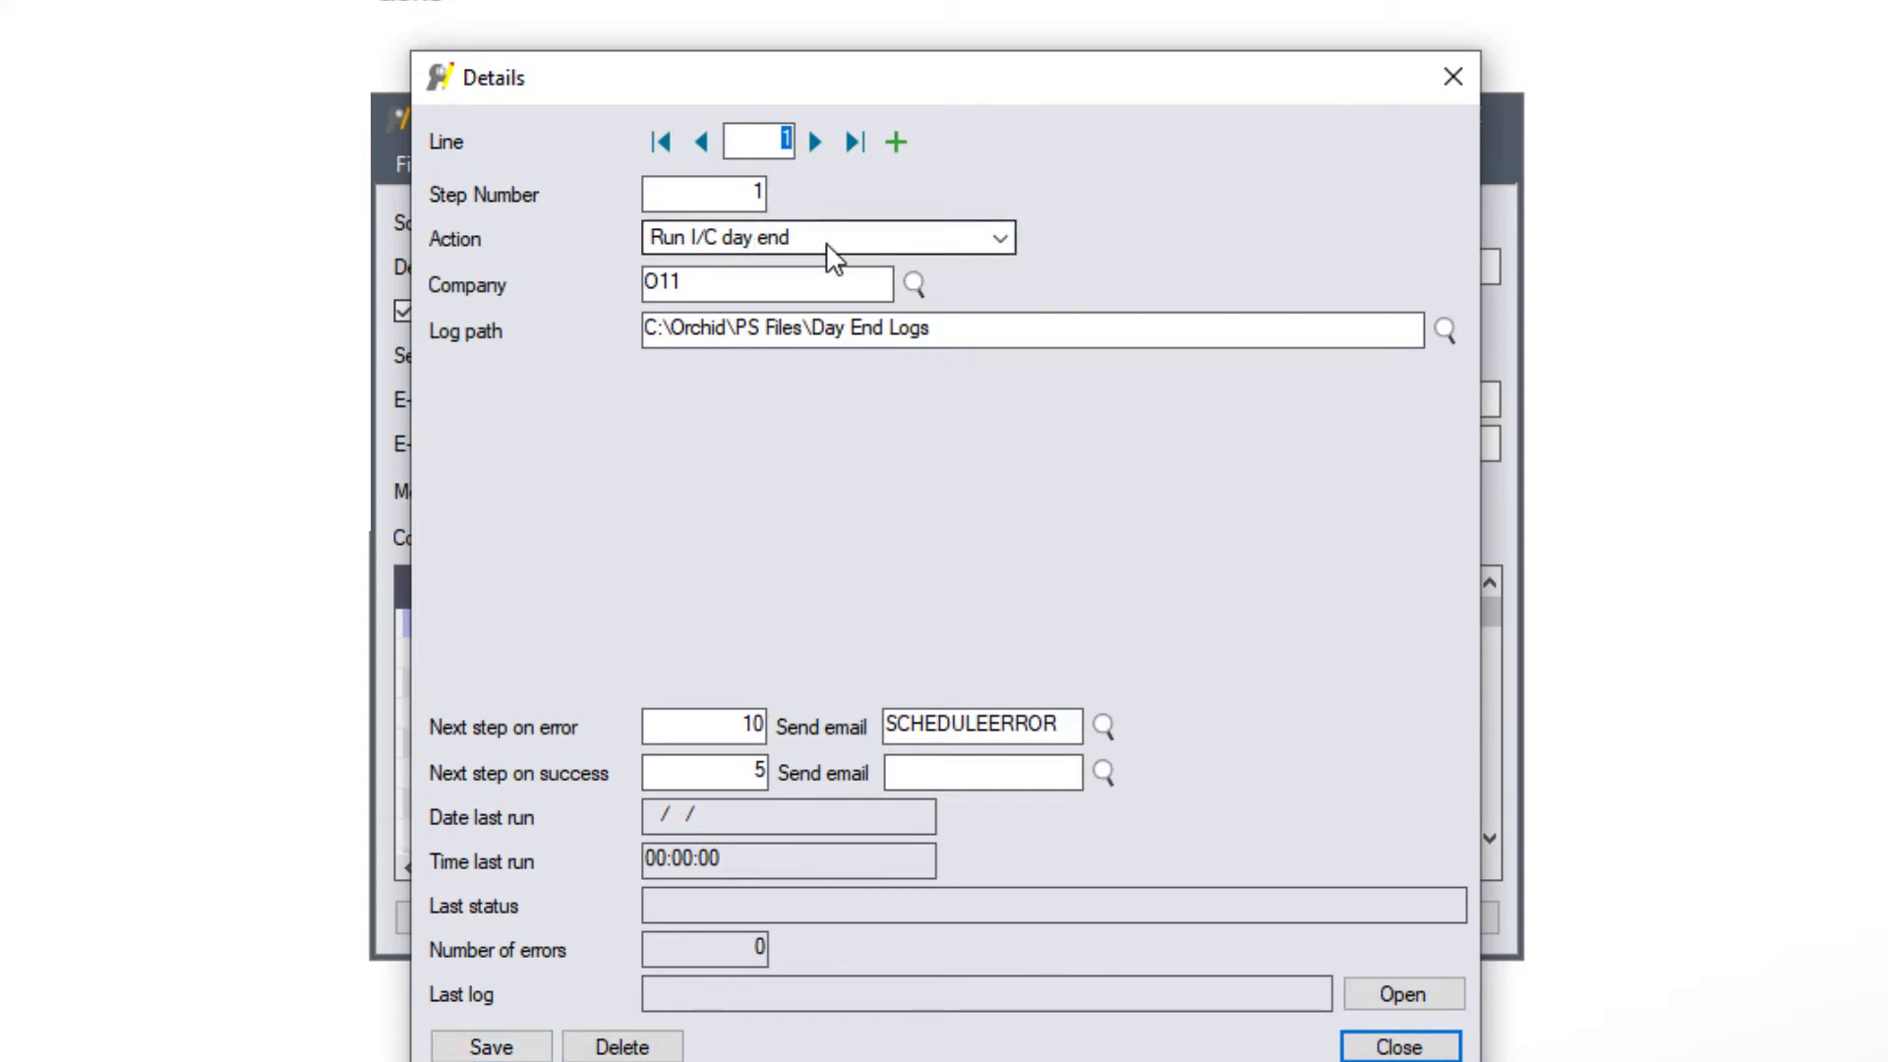
- Add line 2 as step 5, posting all system batches for company O11
{"action": "left_click", "coordinate": [895, 143]}
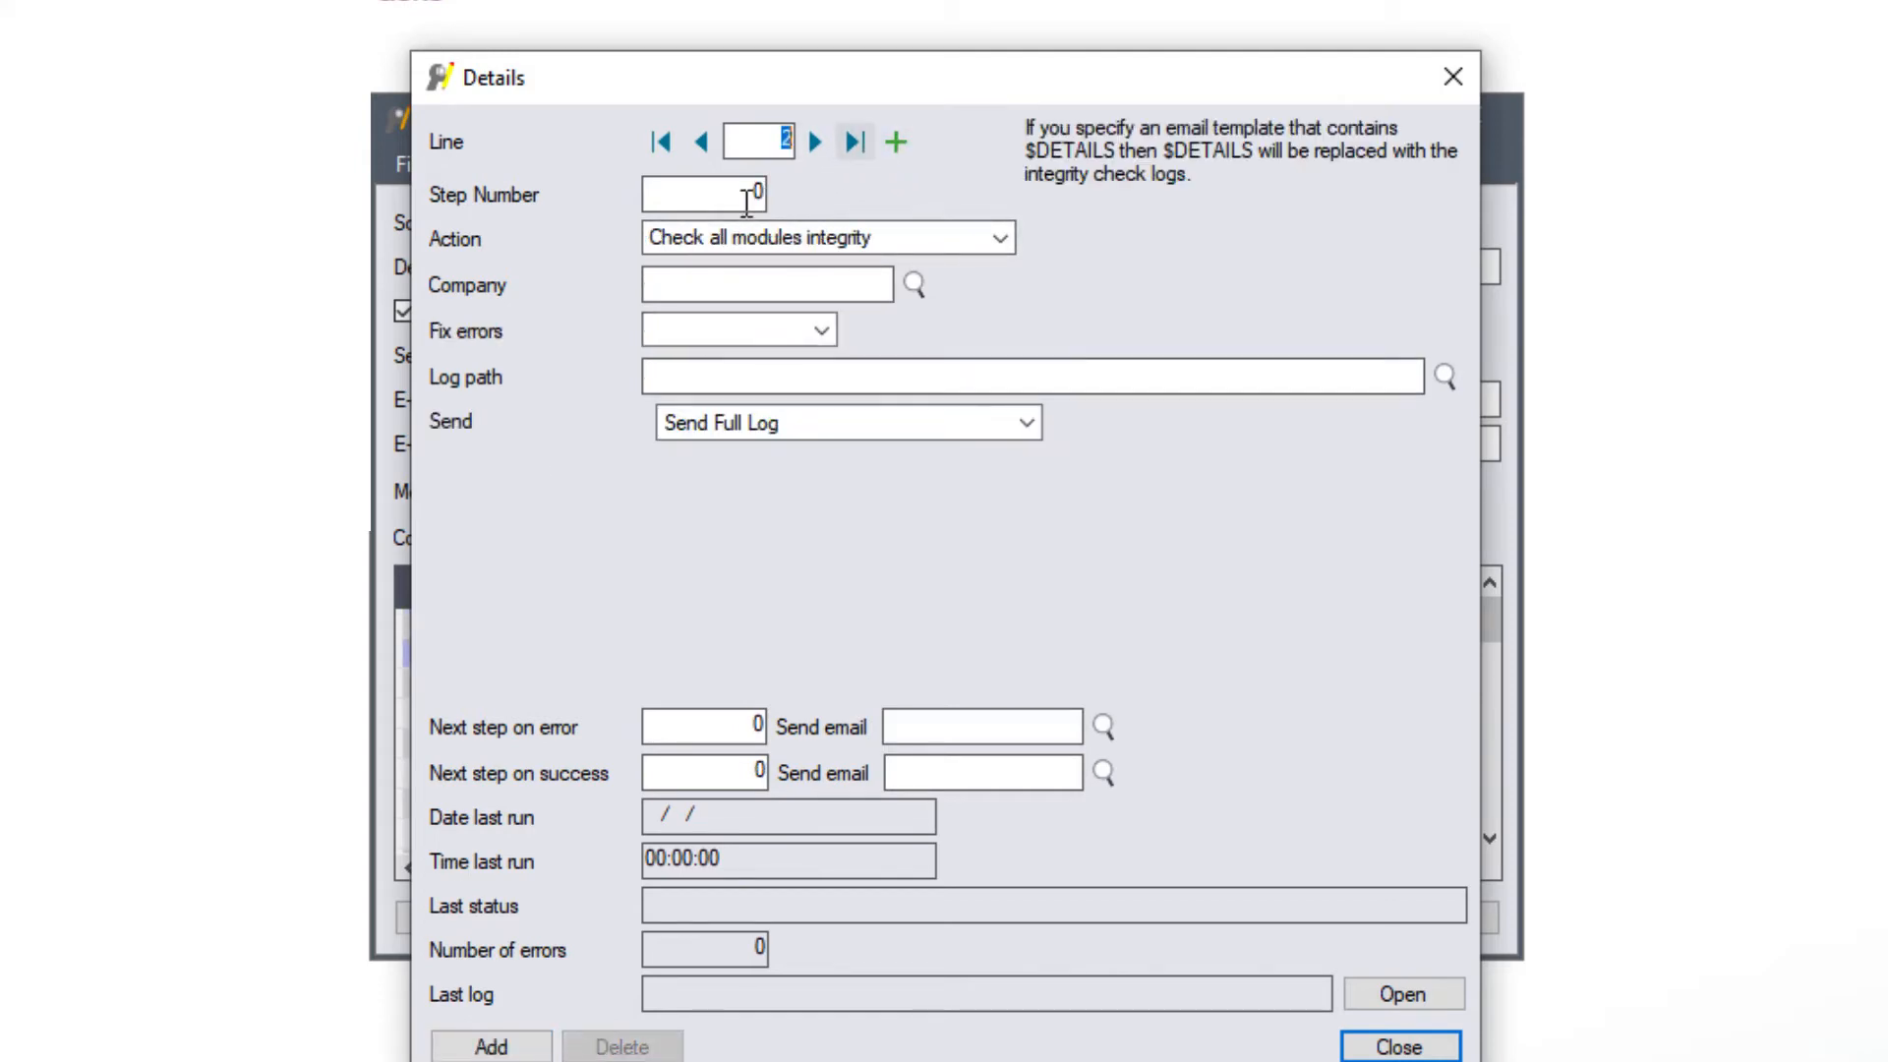
{"action": "double_click", "coordinate": [746, 195]}
{"action": "type", "text": "5"}
{"action": "key", "text": "Tab"}
{"action": "left_click", "coordinate": [999, 239]}
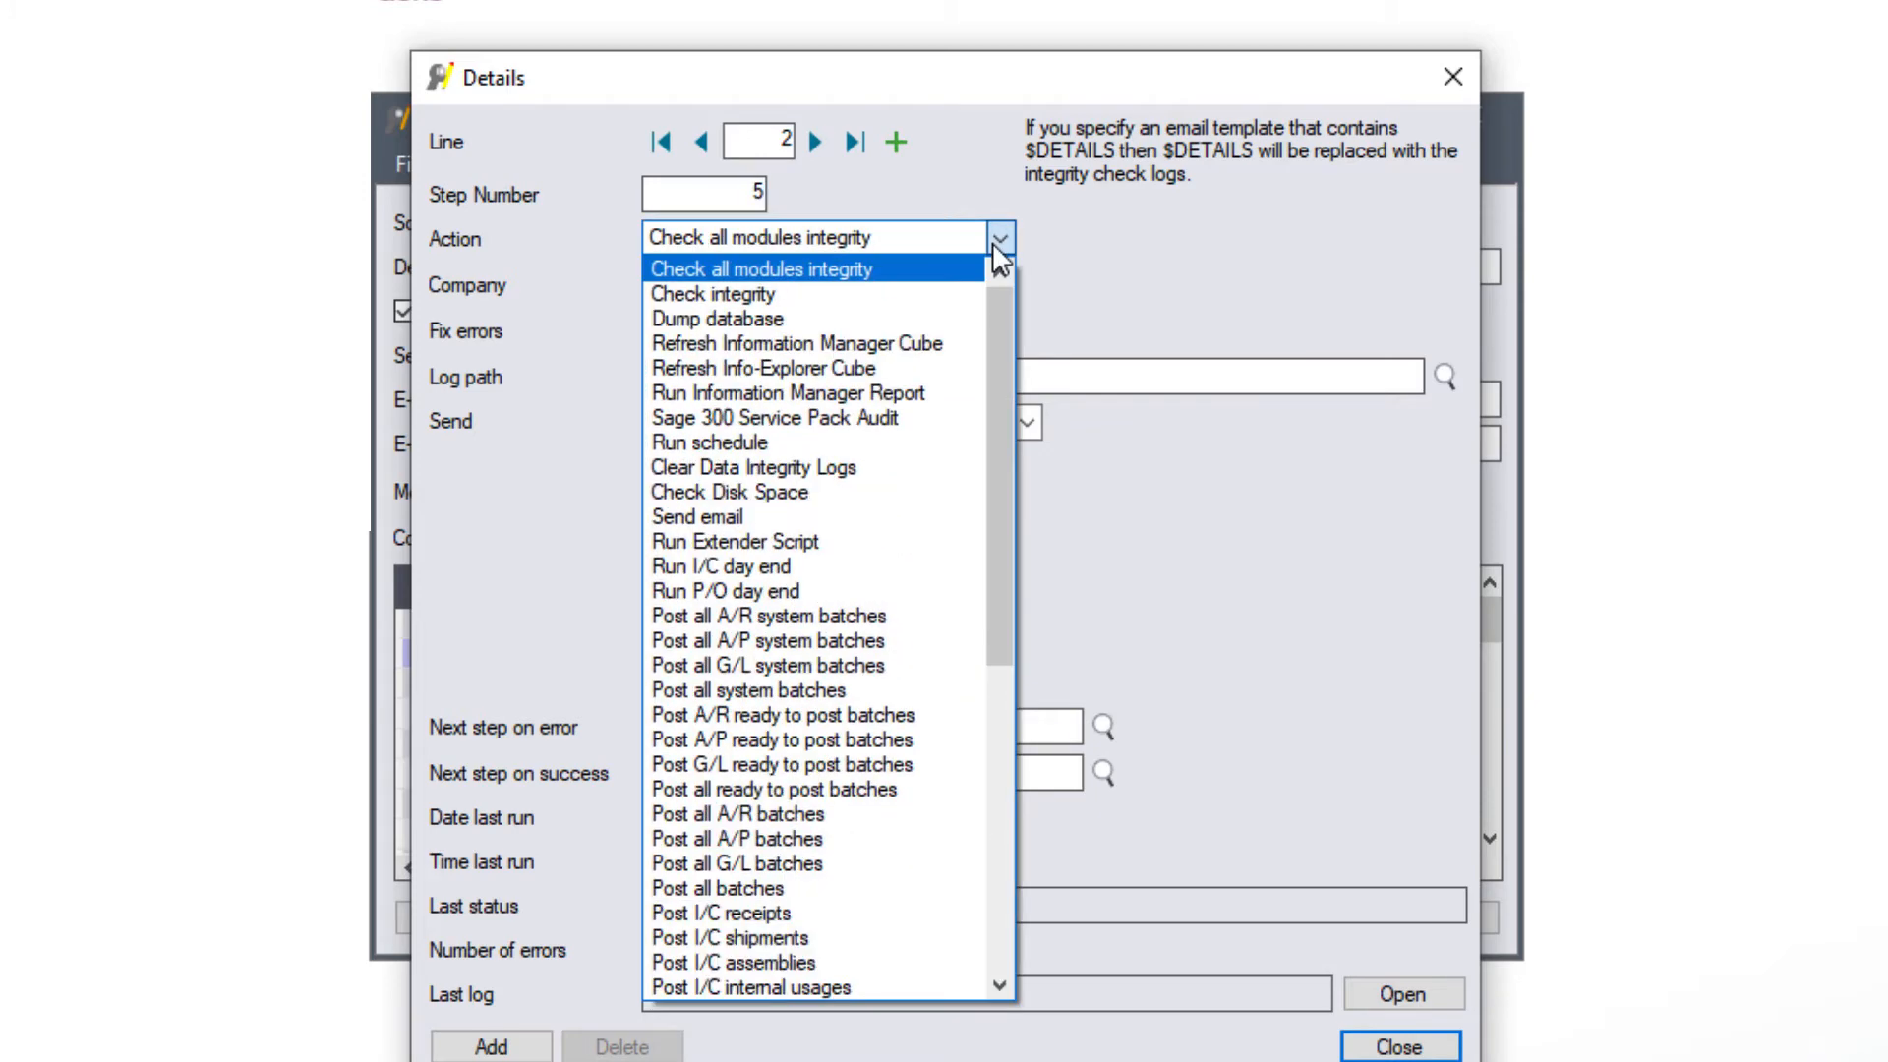
{"action": "left_click", "coordinate": [817, 693]}
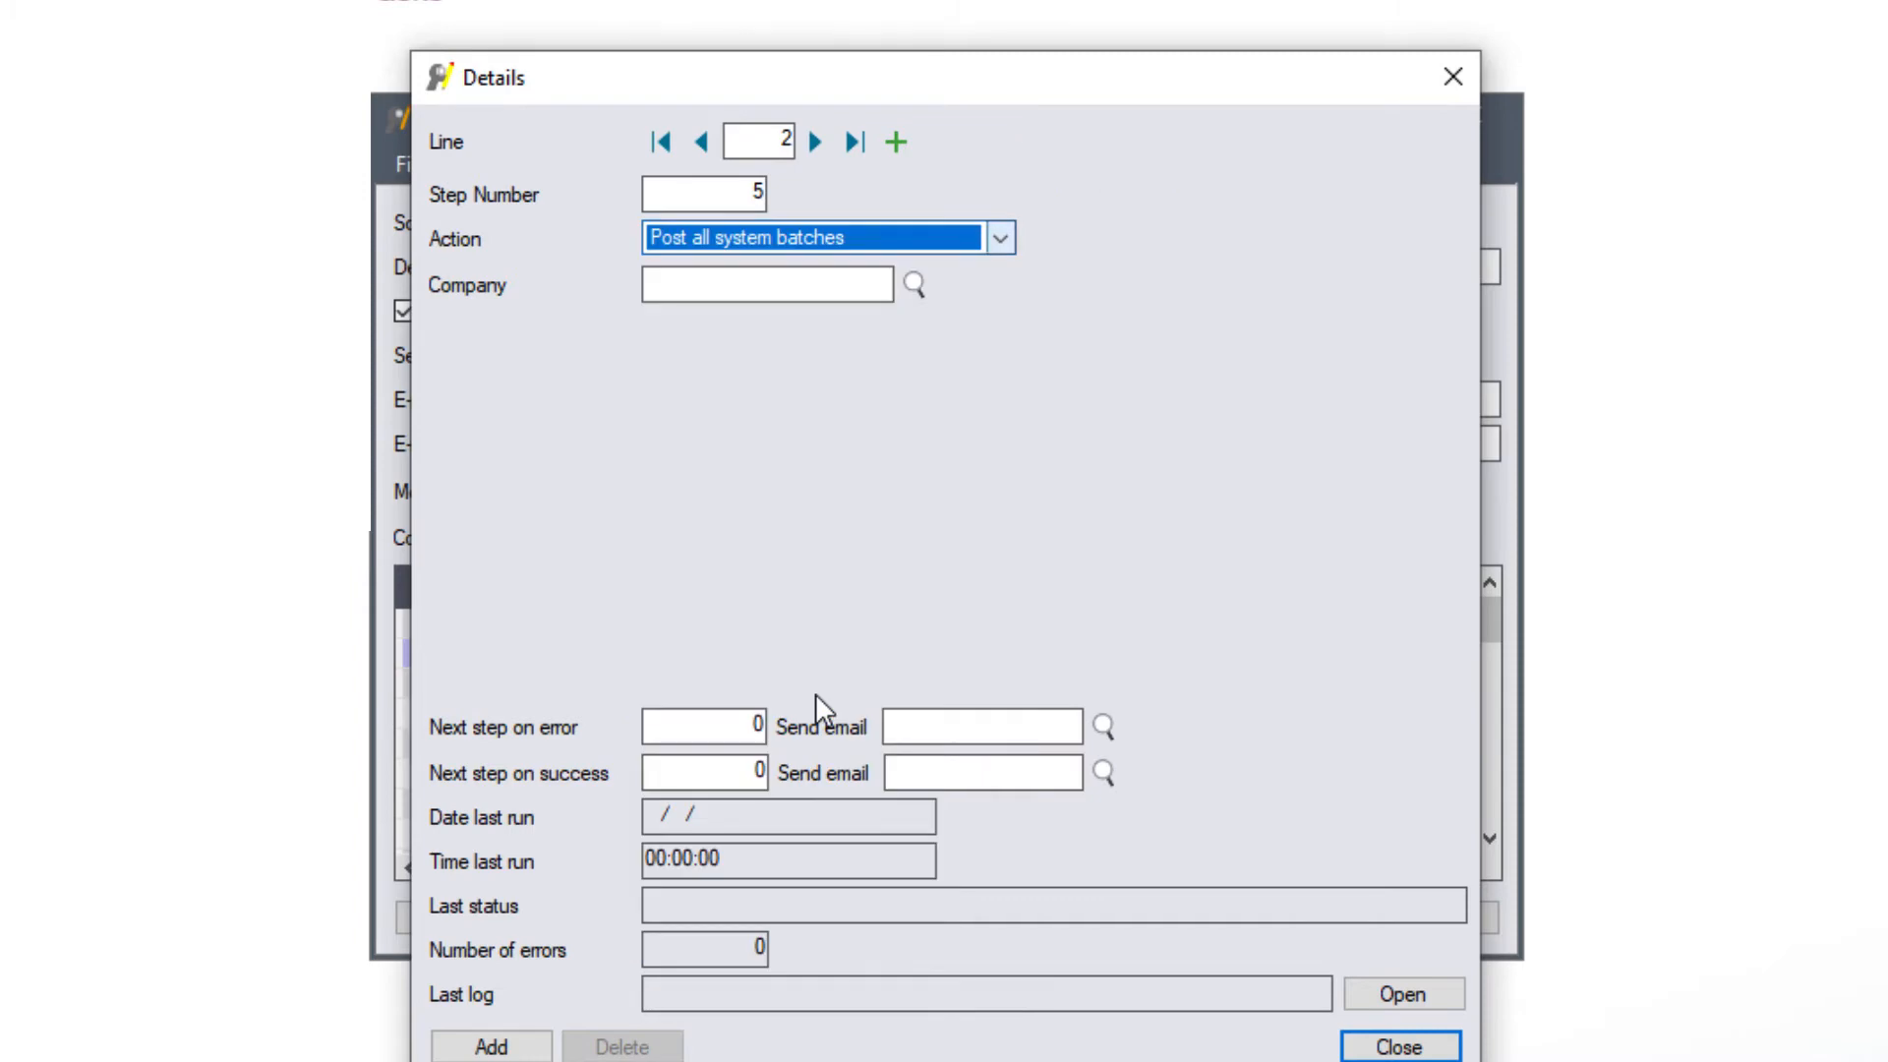
{"action": "left_click", "coordinate": [797, 277]}
{"action": "type", "text": "O11"}
{"action": "key", "text": "Tab"}
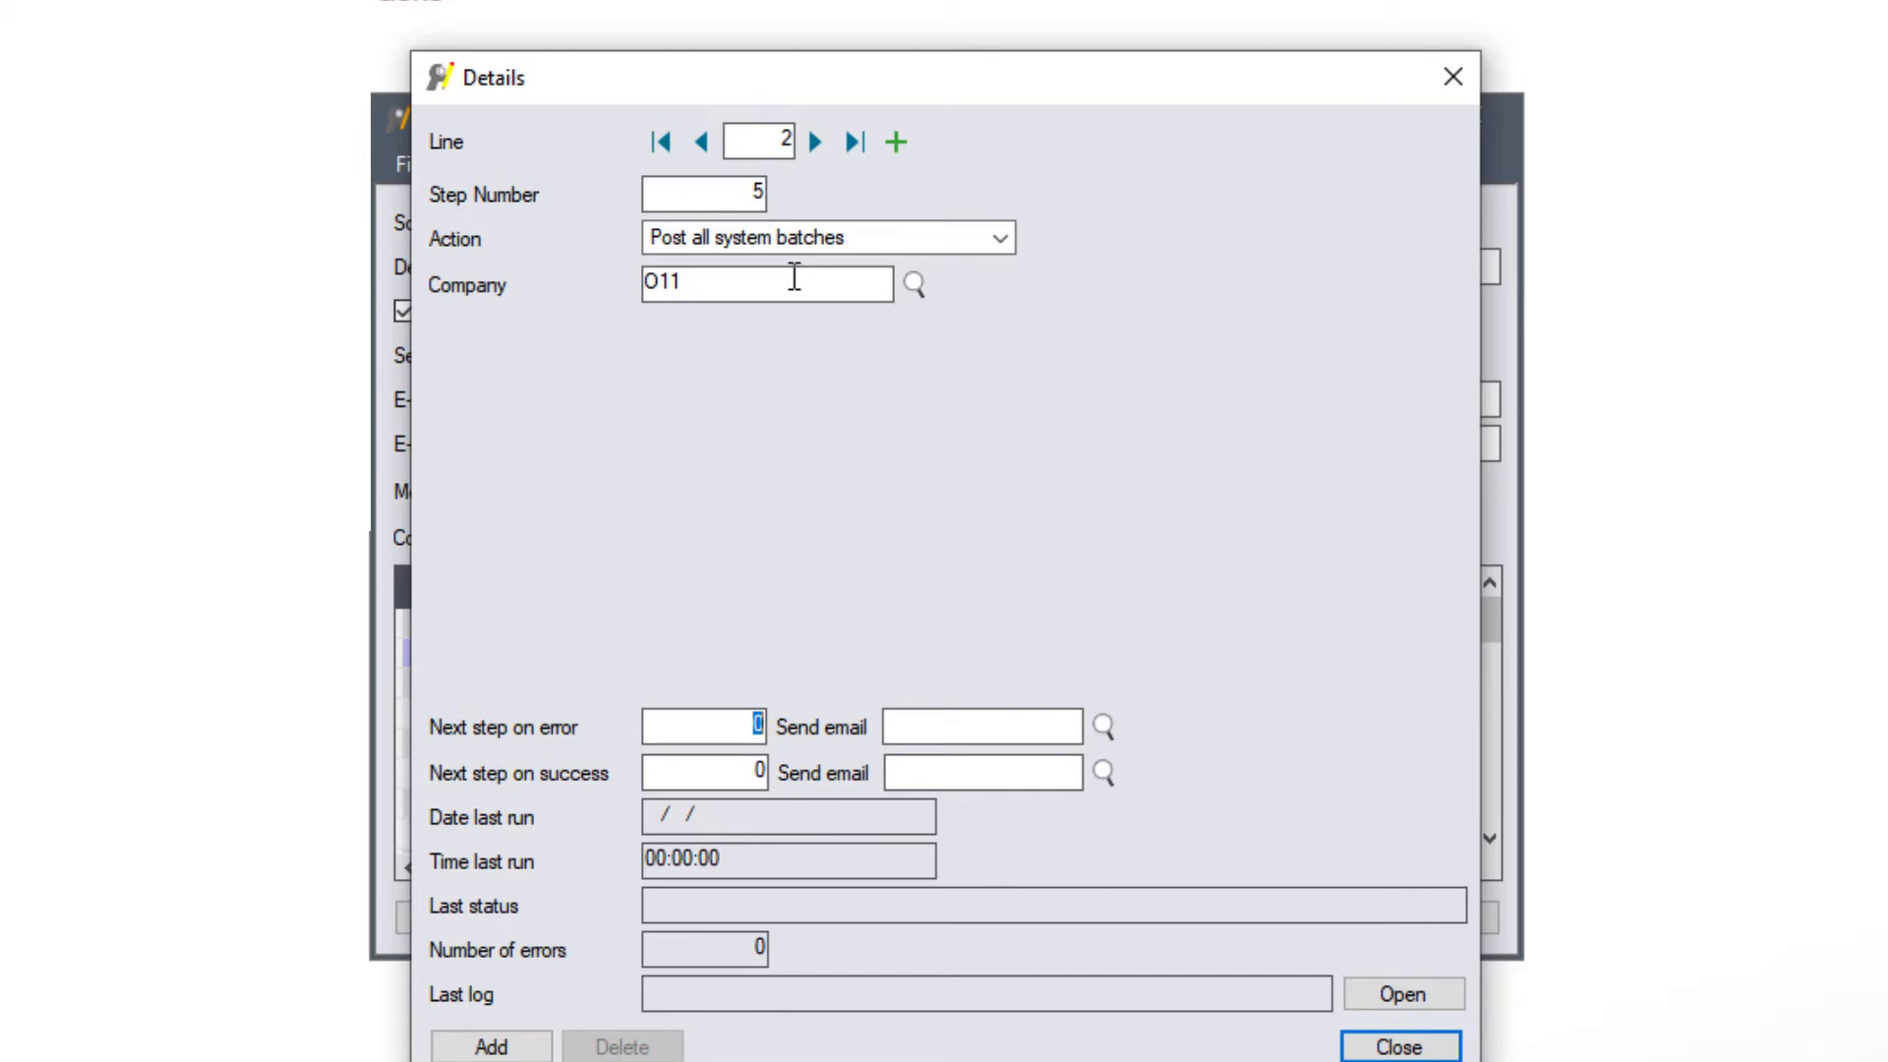
- Route step 5 to step 15 on error with SCHEDULEERROR, and to step 15 on success
{"action": "type", "text": "15"}
{"action": "left_click", "coordinate": [1103, 727]}
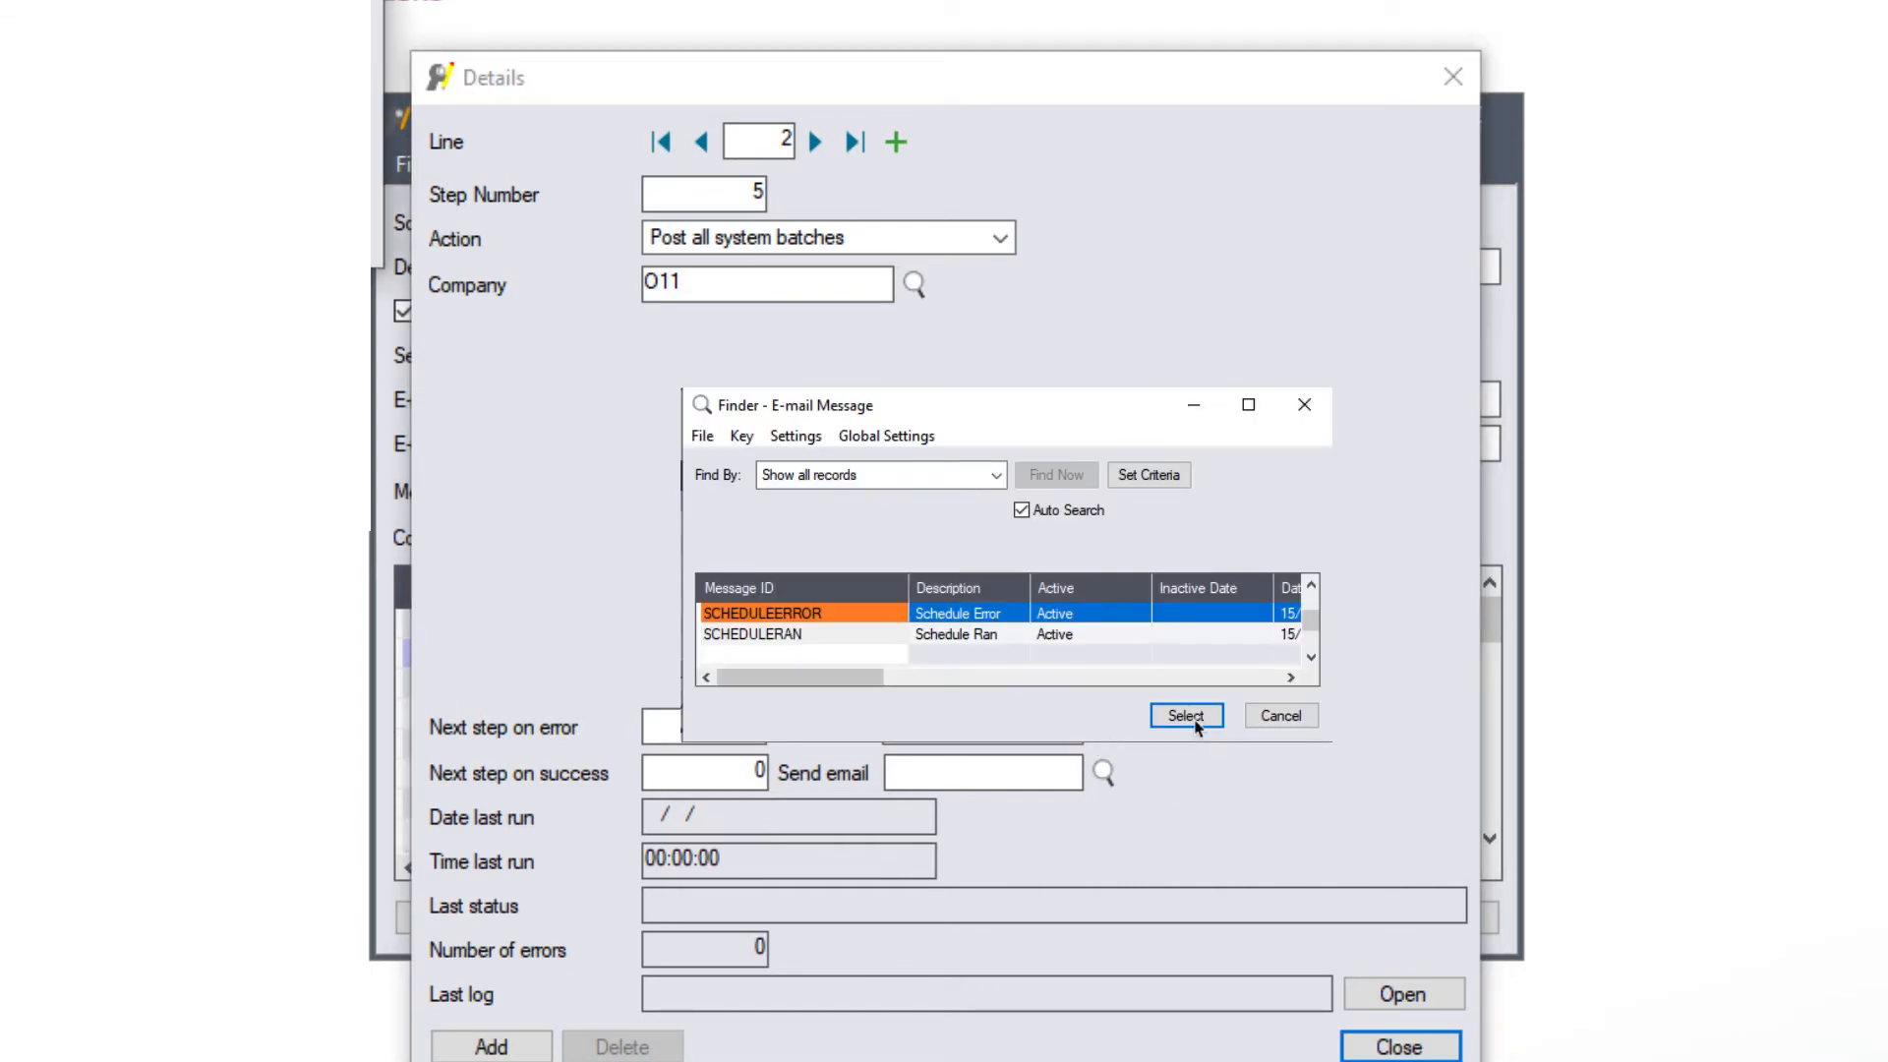
{"action": "left_click", "coordinate": [1187, 716]}
{"action": "key", "text": "Tab"}
{"action": "double_click", "coordinate": [758, 771]}
{"action": "type", "text": "15"}
{"action": "key", "text": "Tab"}
- Set line 3 as step 10 running I/C day end for ORCLTD with the Day End Logs path
{"action": "key", "text": "Escape"}
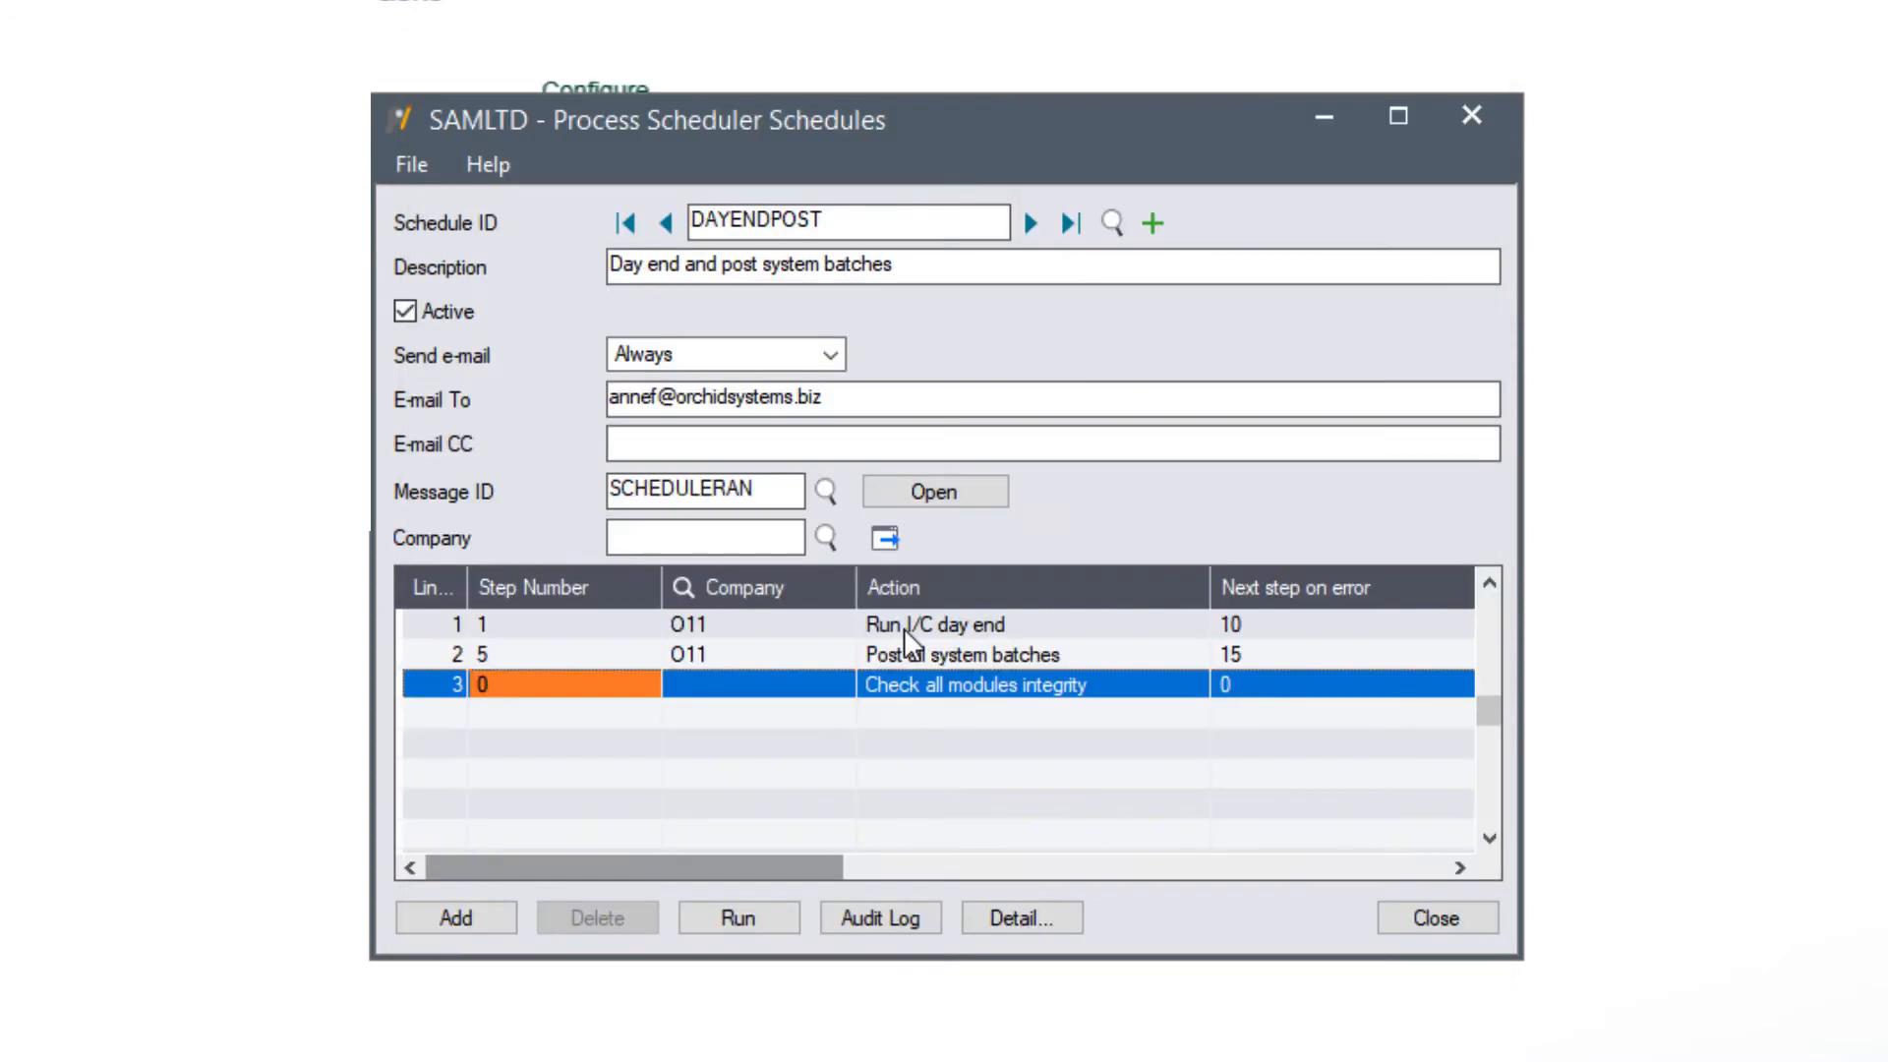
{"action": "left_click", "coordinate": [532, 688]}
{"action": "type", "text": "10"}
{"action": "key", "text": "Tab"}
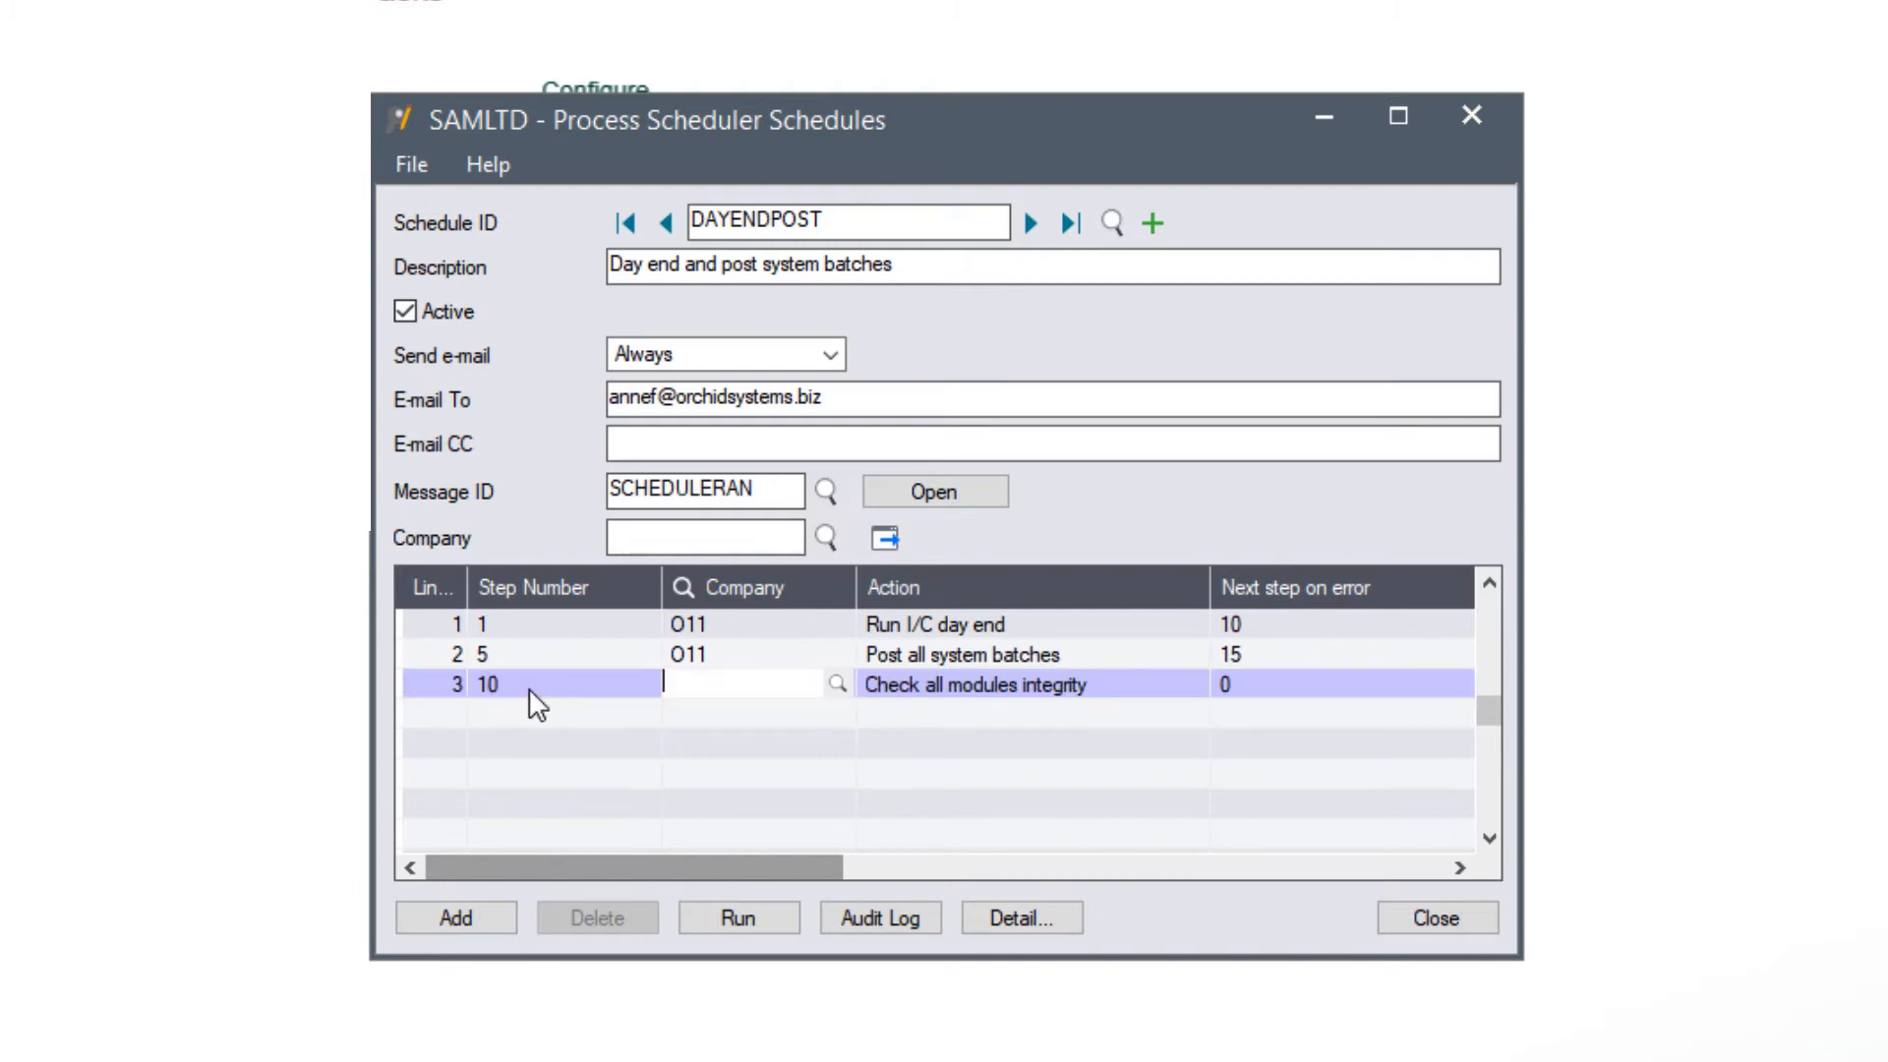
{"action": "type", "text": "ORCLTD"}
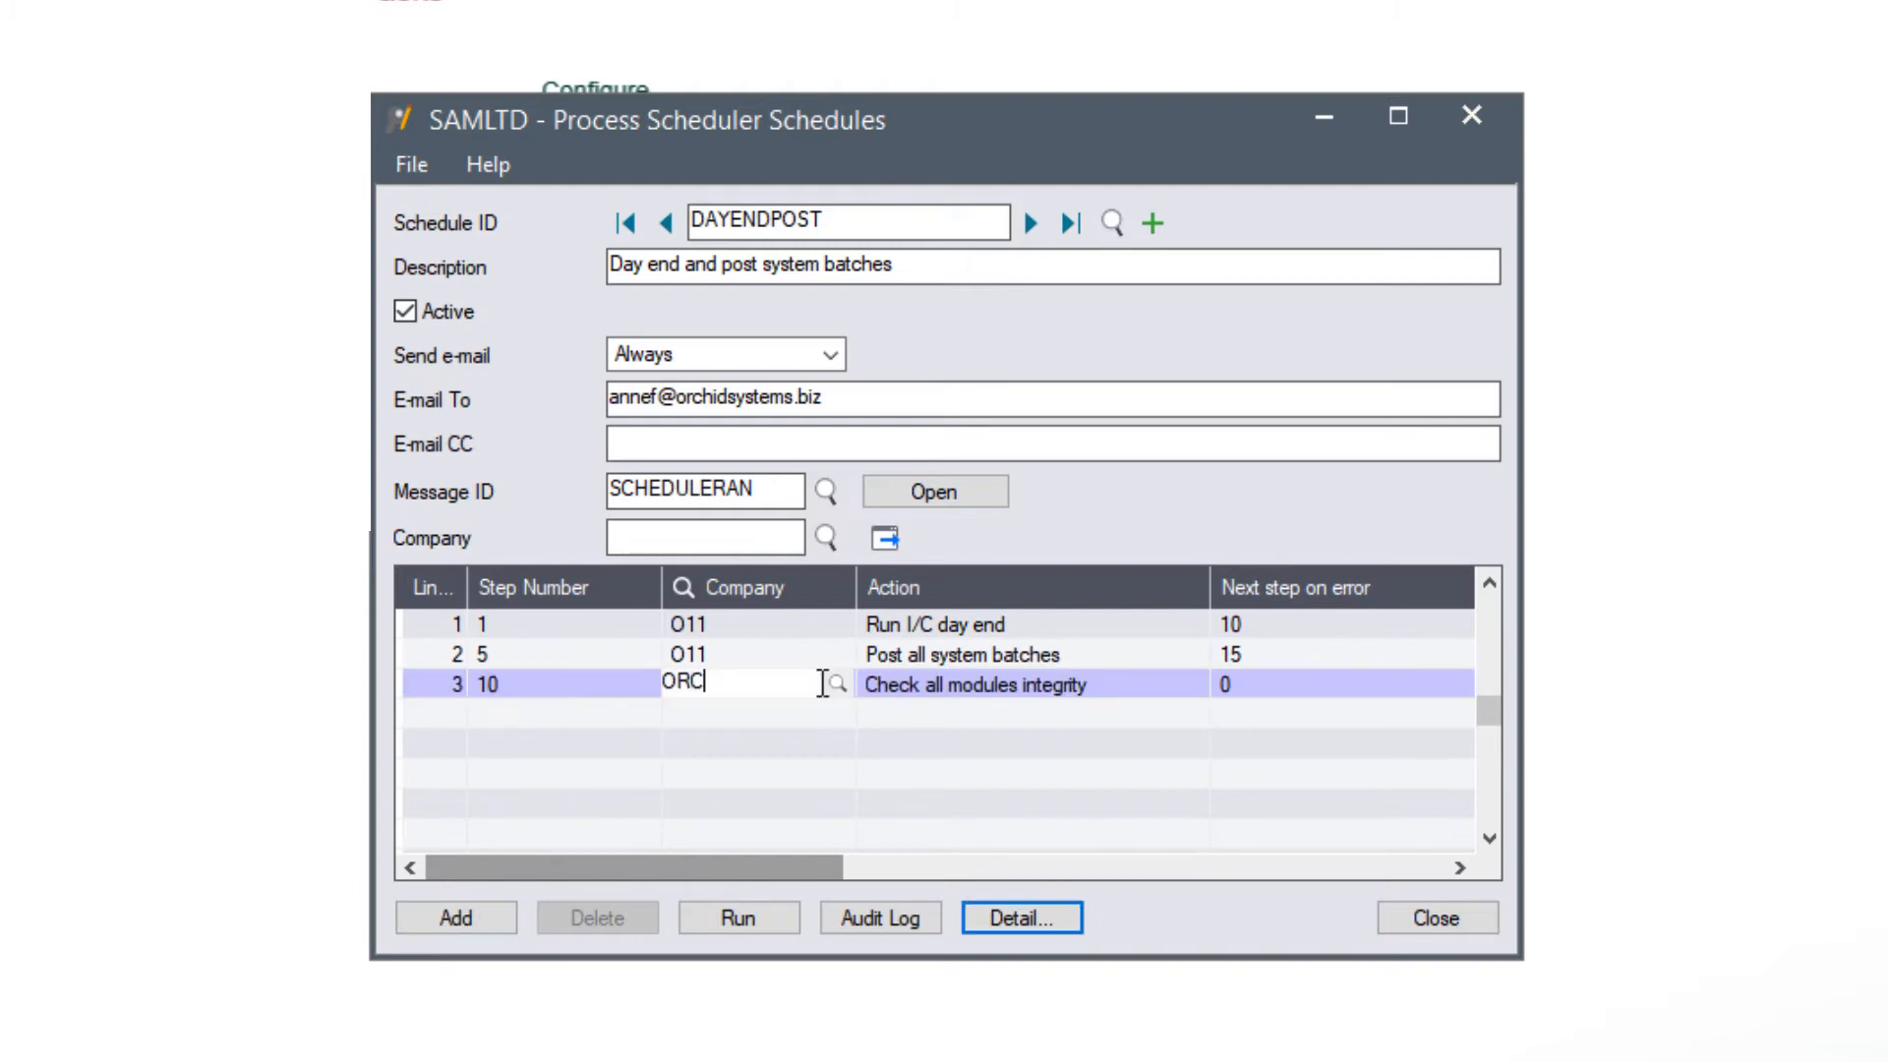
{"action": "key", "text": "Tab"}
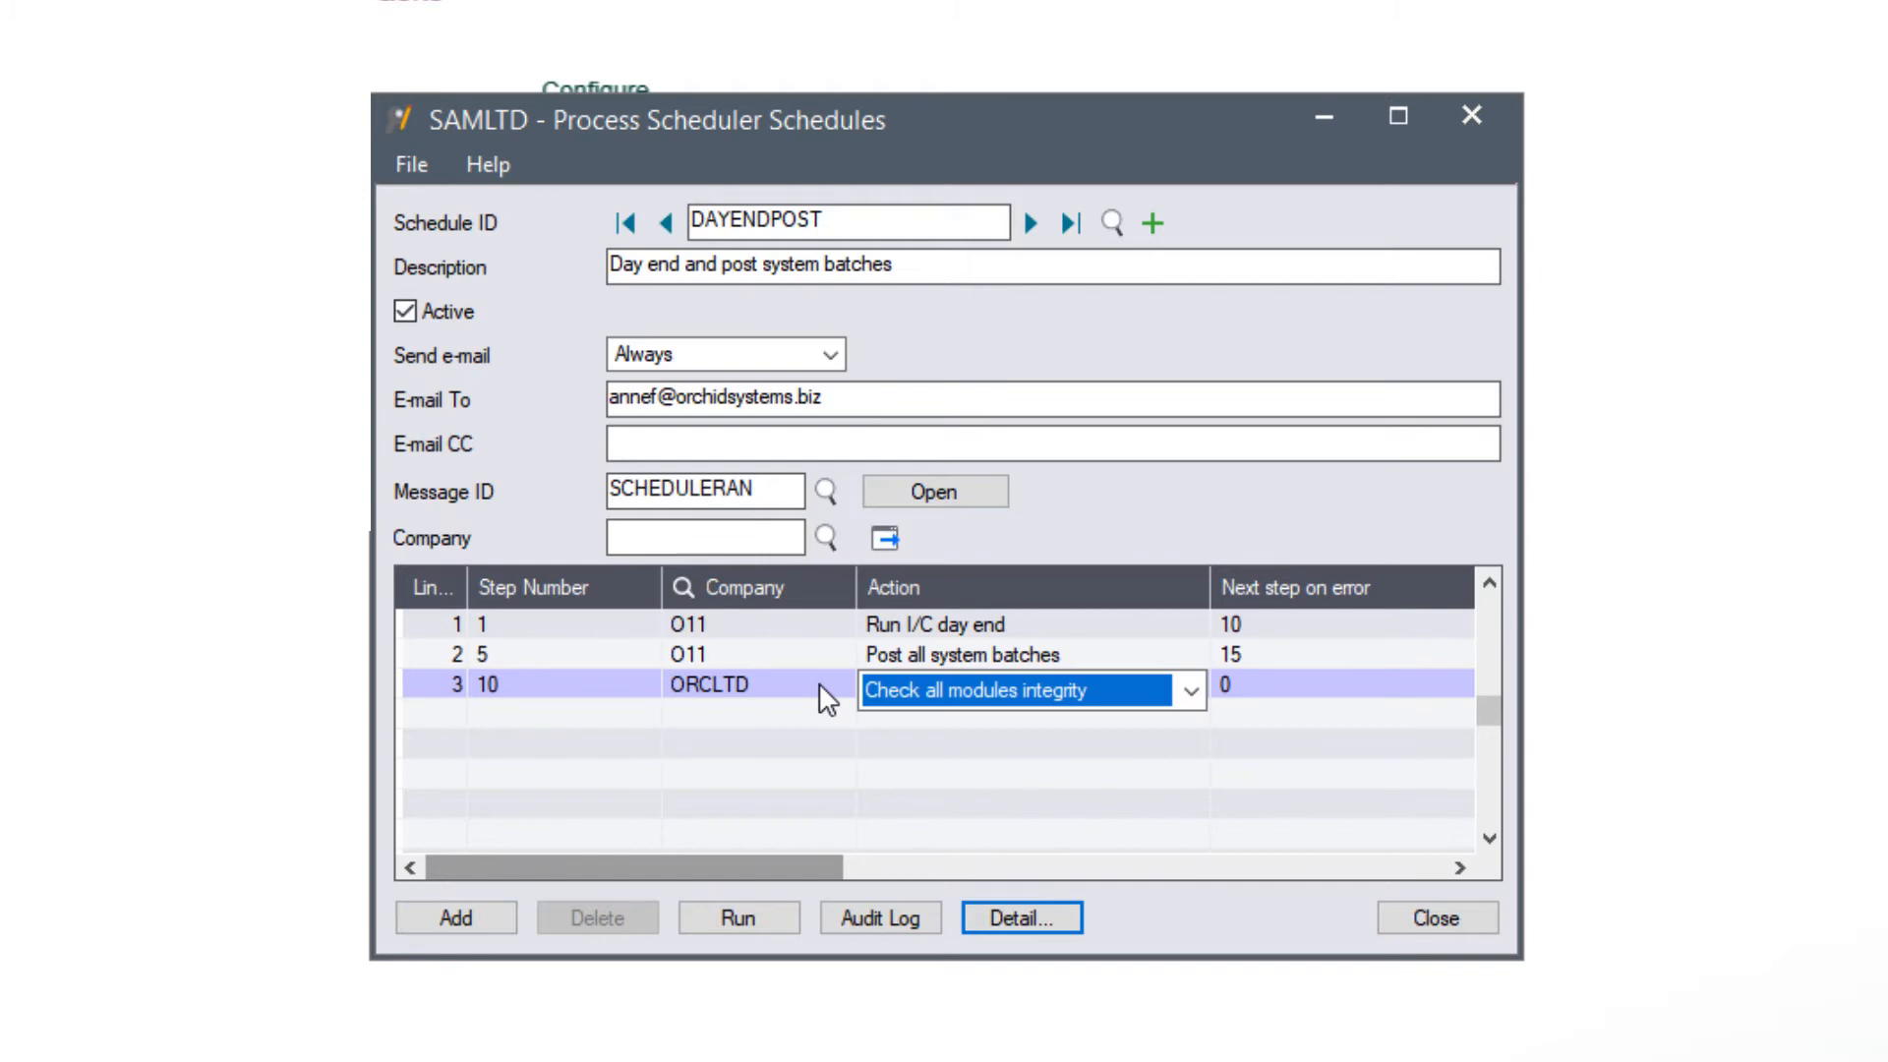
{"action": "key", "text": "Down"}
{"action": "key", "text": "Down"}
{"action": "key", "text": "Down"}
{"action": "left_click", "coordinate": [997, 238]}
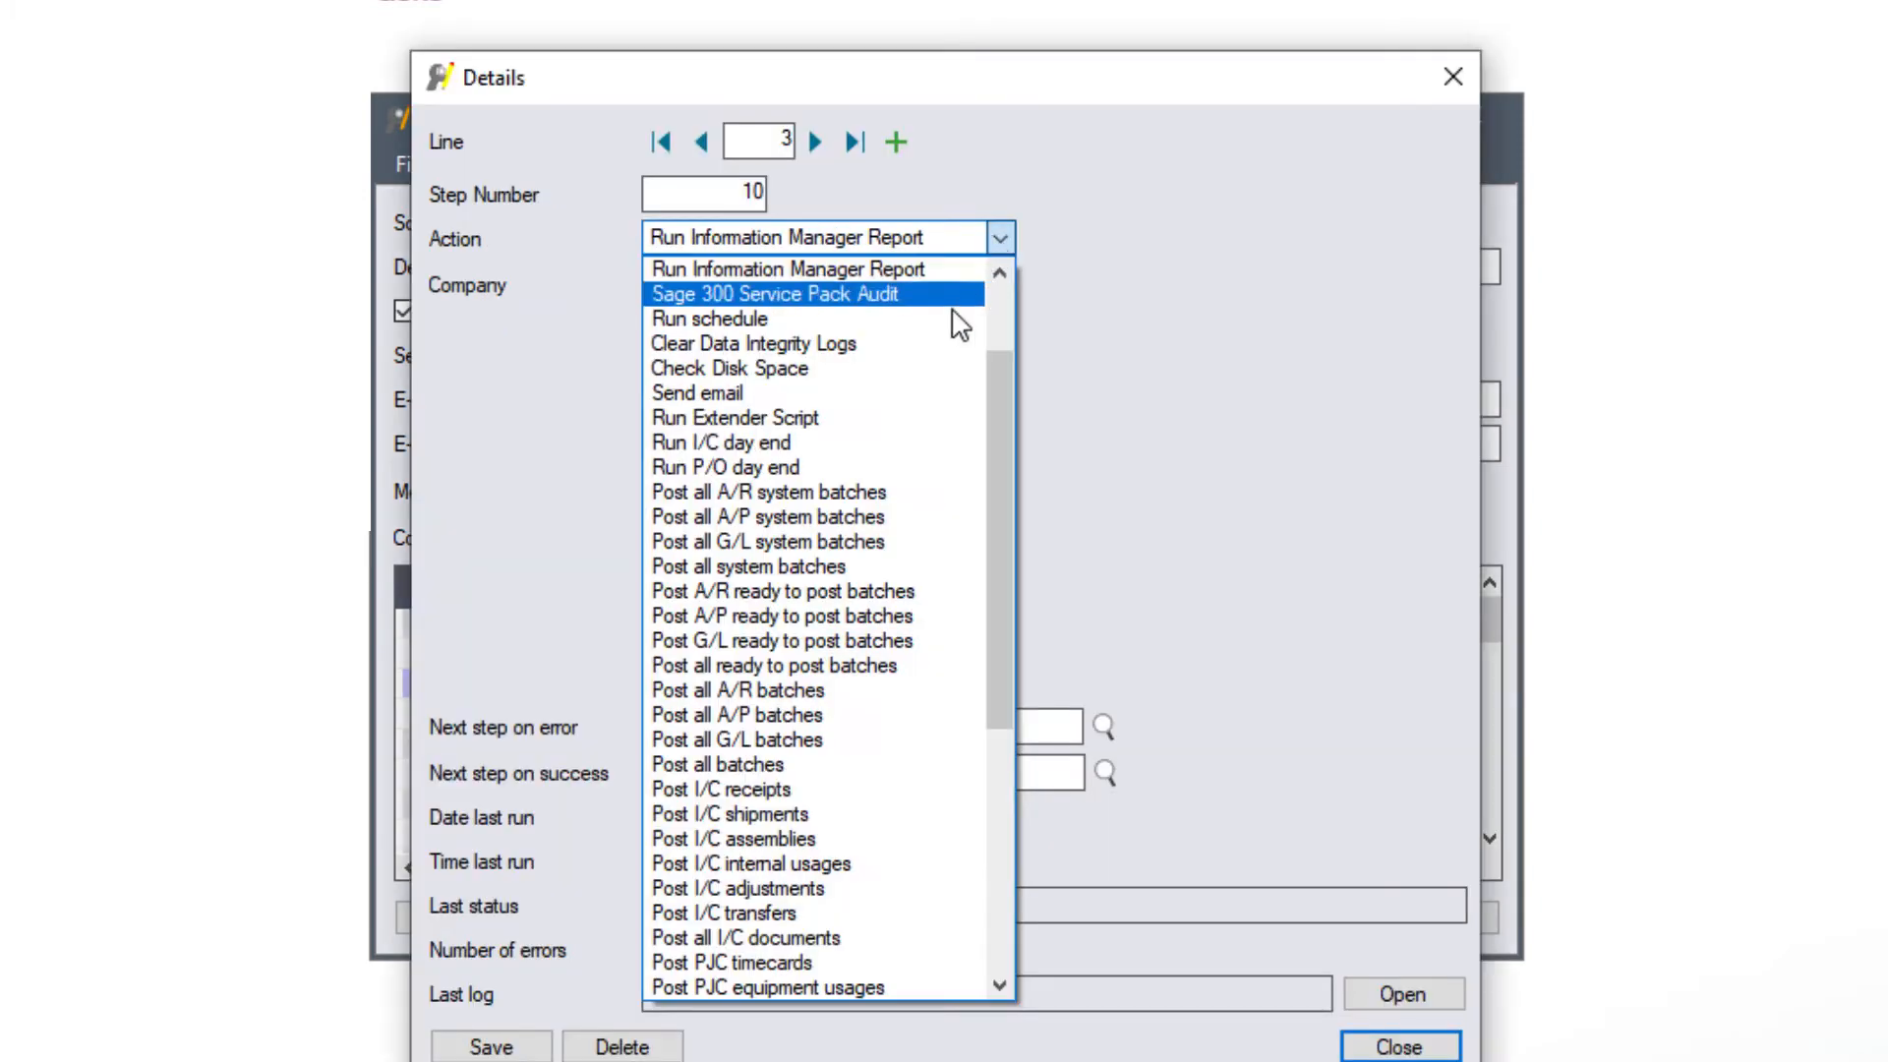
{"action": "left_click", "coordinate": [814, 444]}
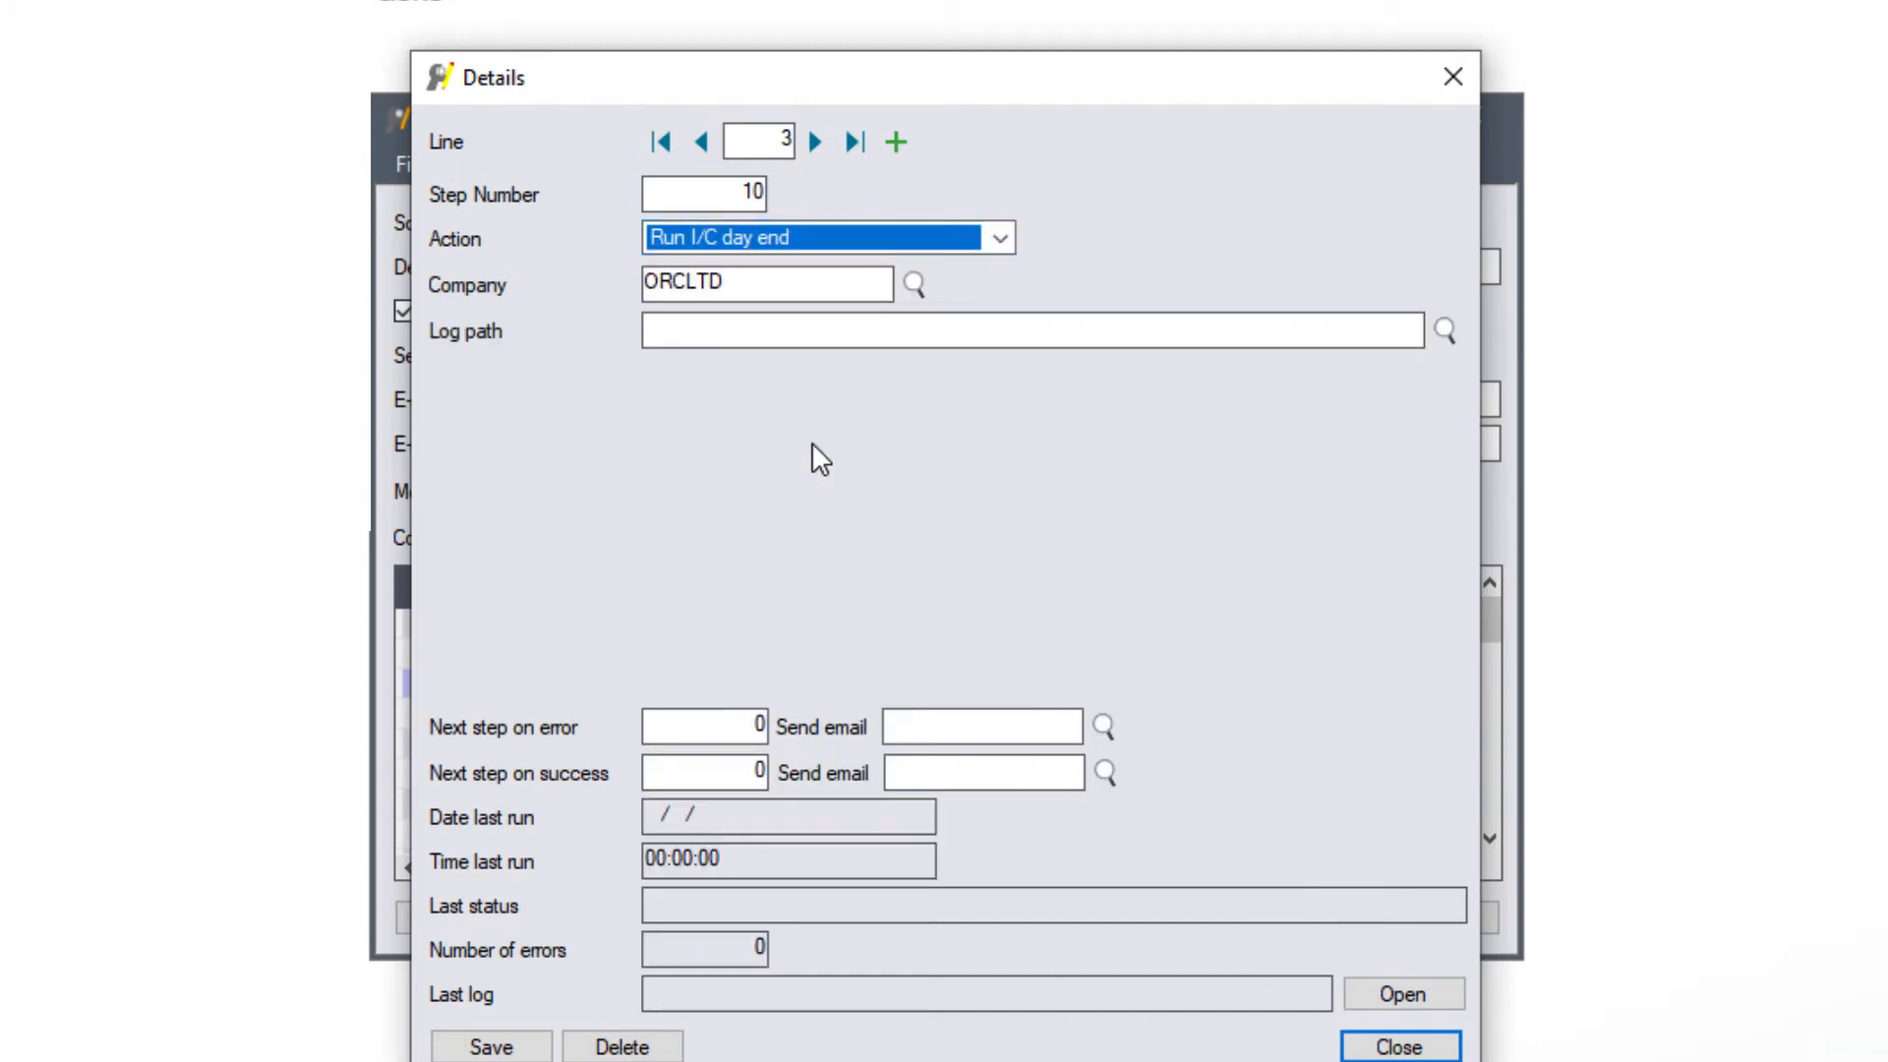
{"action": "left_click", "coordinate": [733, 332]}
{"action": "left_click_drag", "start_coordinate": [961, 325], "coordinate": [566, 317]}
{"action": "key", "text": "ctrl+c"}
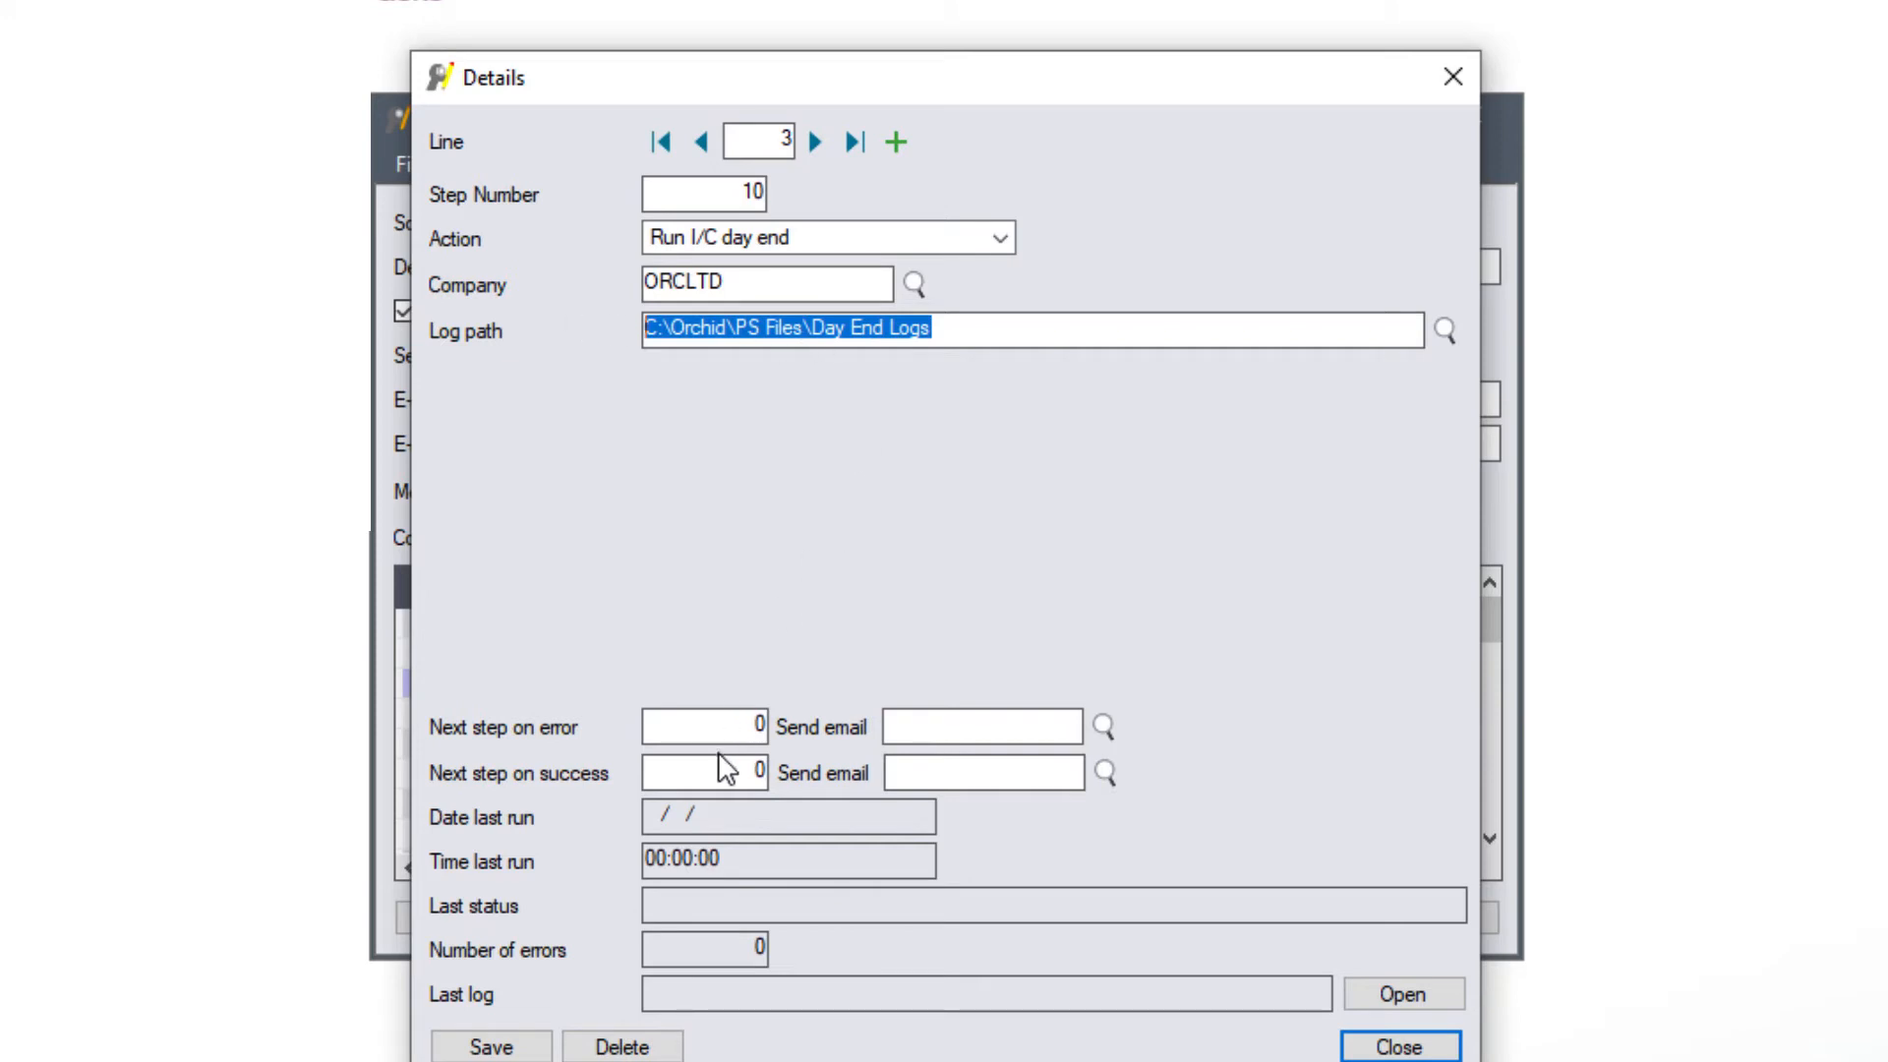
- Route step 10 to step 20 with SCHEDULEERROR on error and 15 on success, then save
{"action": "left_click", "coordinate": [747, 725]}
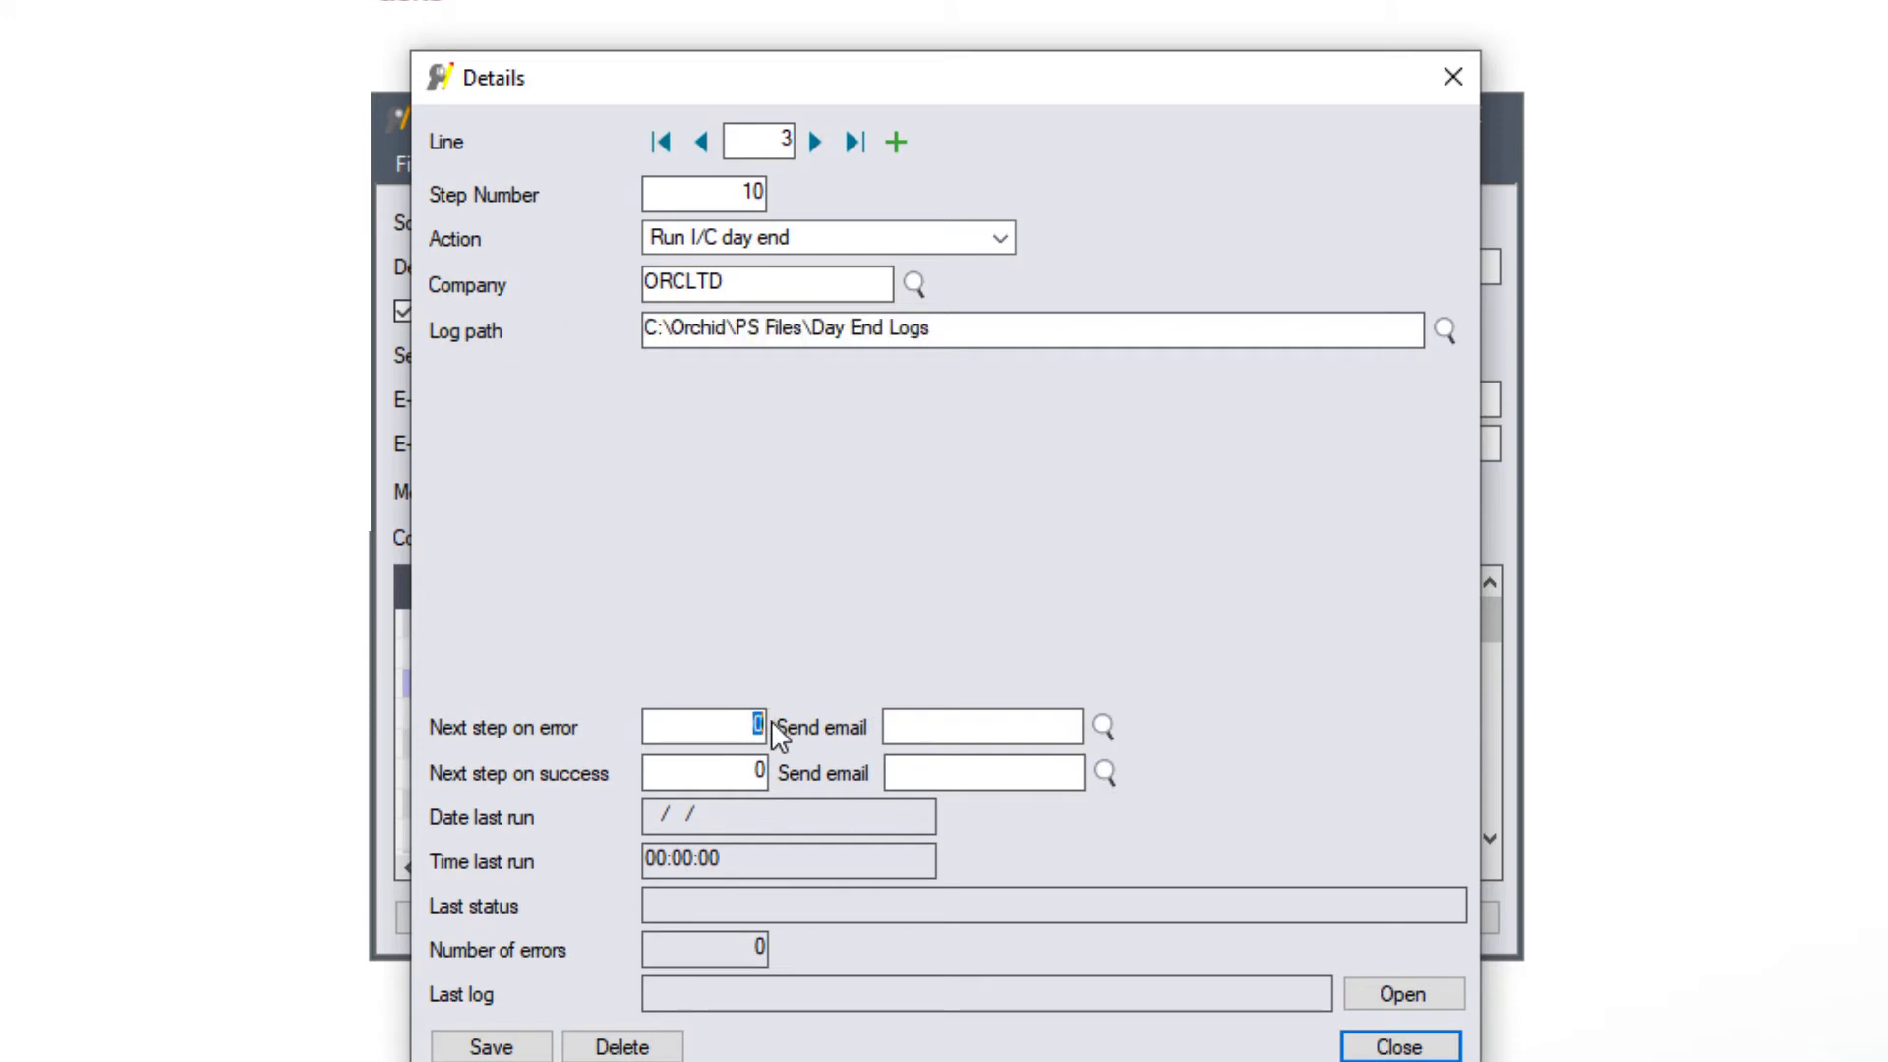
{"action": "type", "text": "20"}
{"action": "left_click", "coordinate": [1103, 726]}
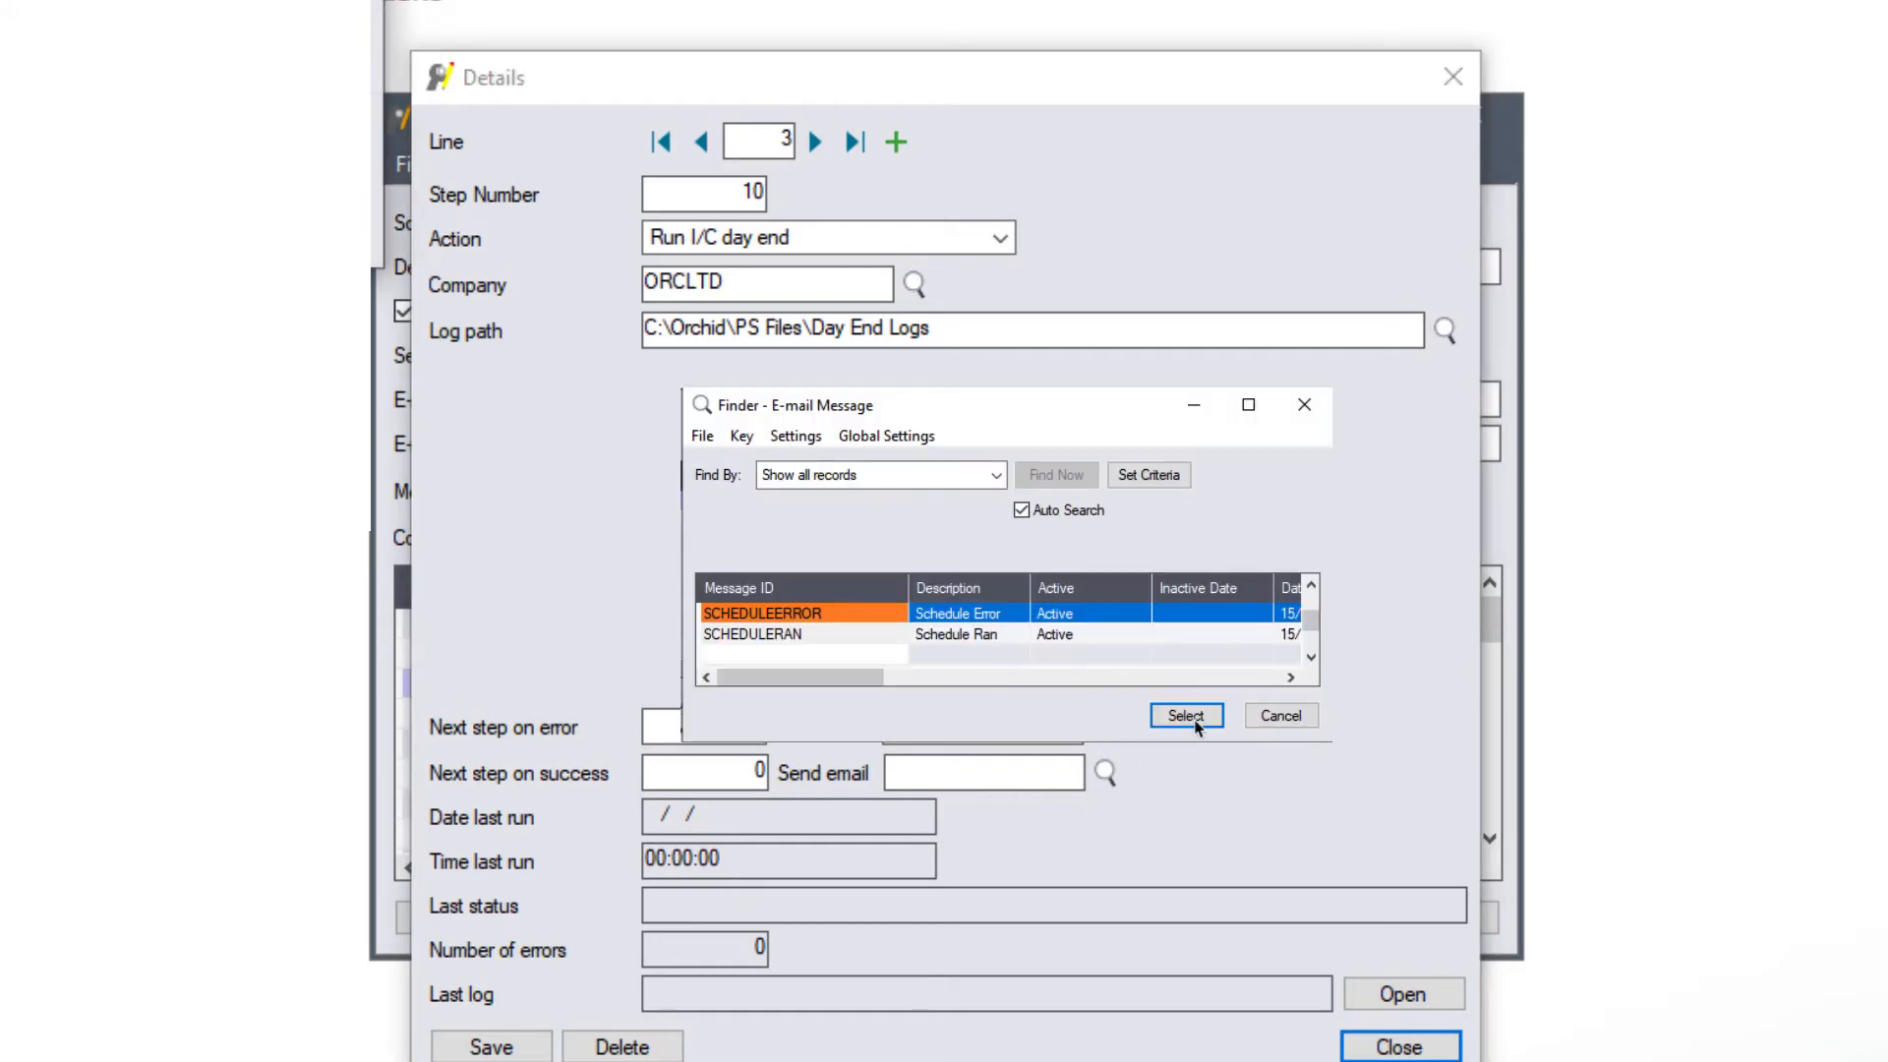
{"action": "left_click", "coordinate": [1186, 716]}
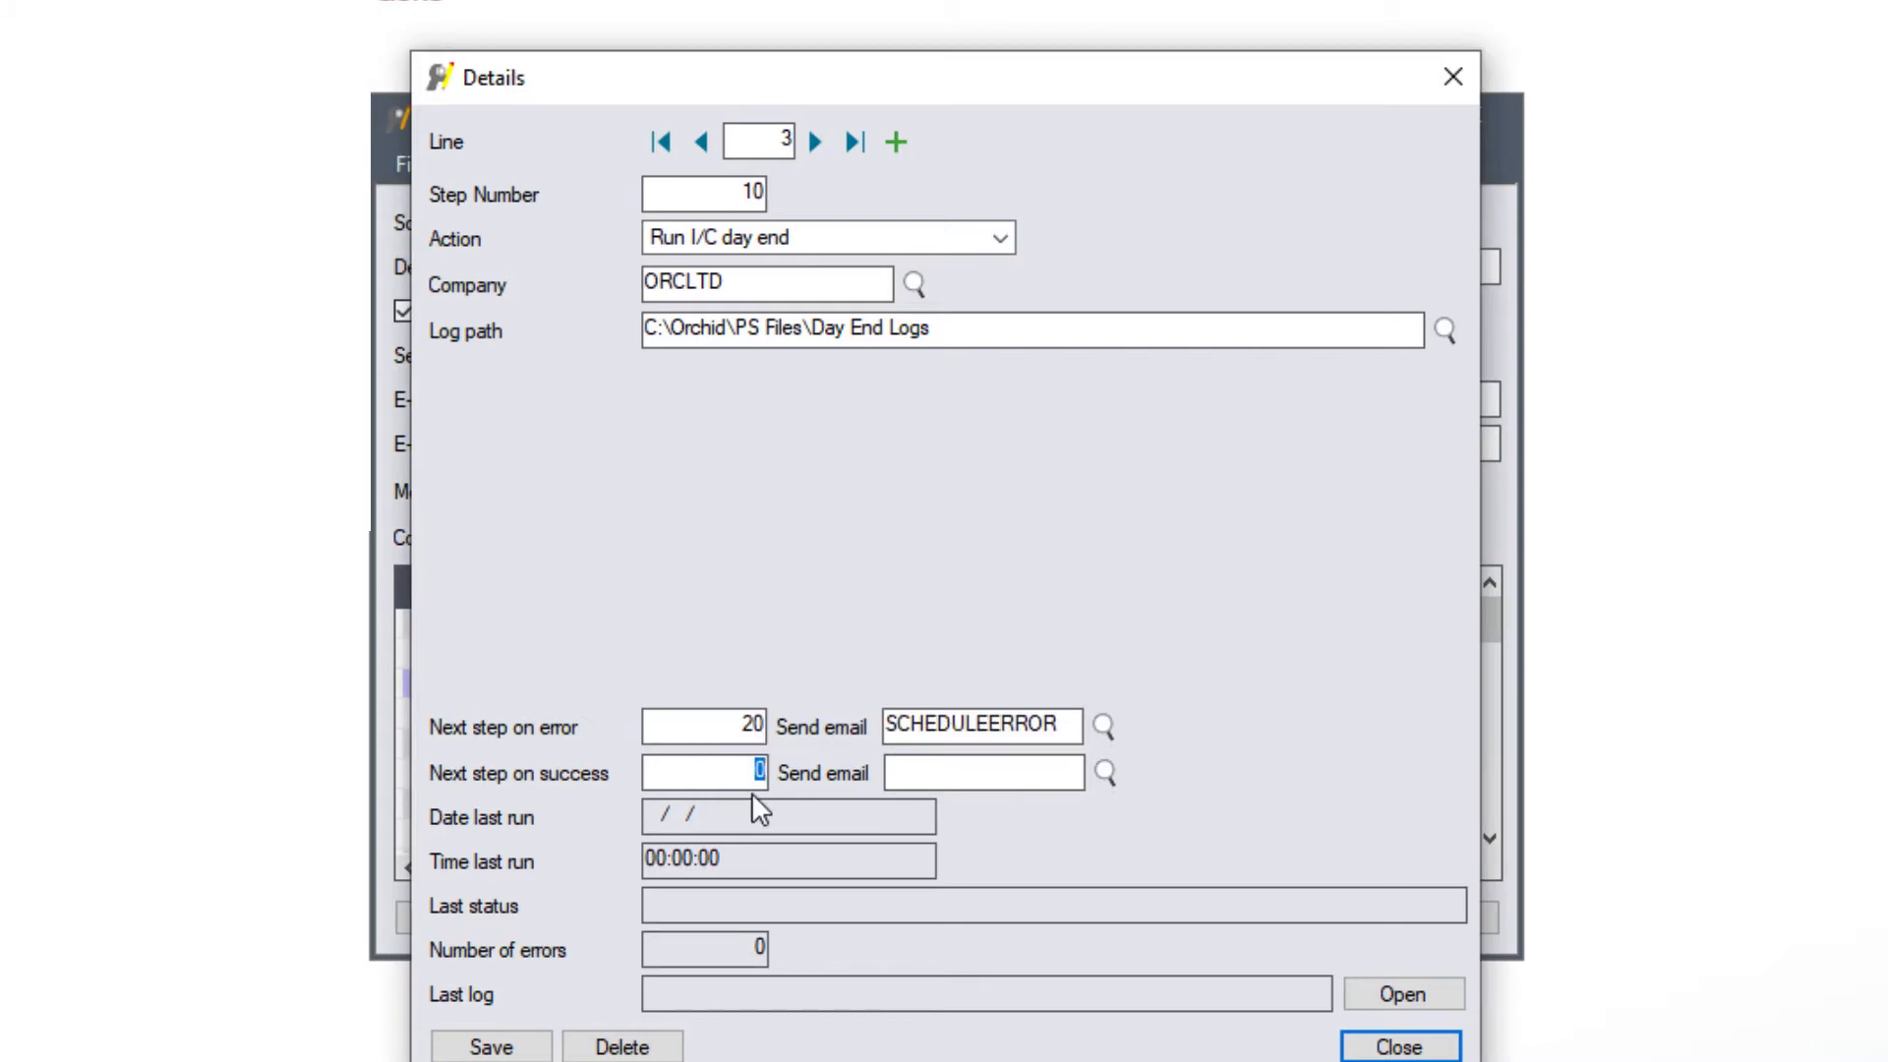
{"action": "key", "text": "Tab"}
{"action": "left_click", "coordinate": [492, 1047]}
{"action": "left_click", "coordinate": [896, 142]}
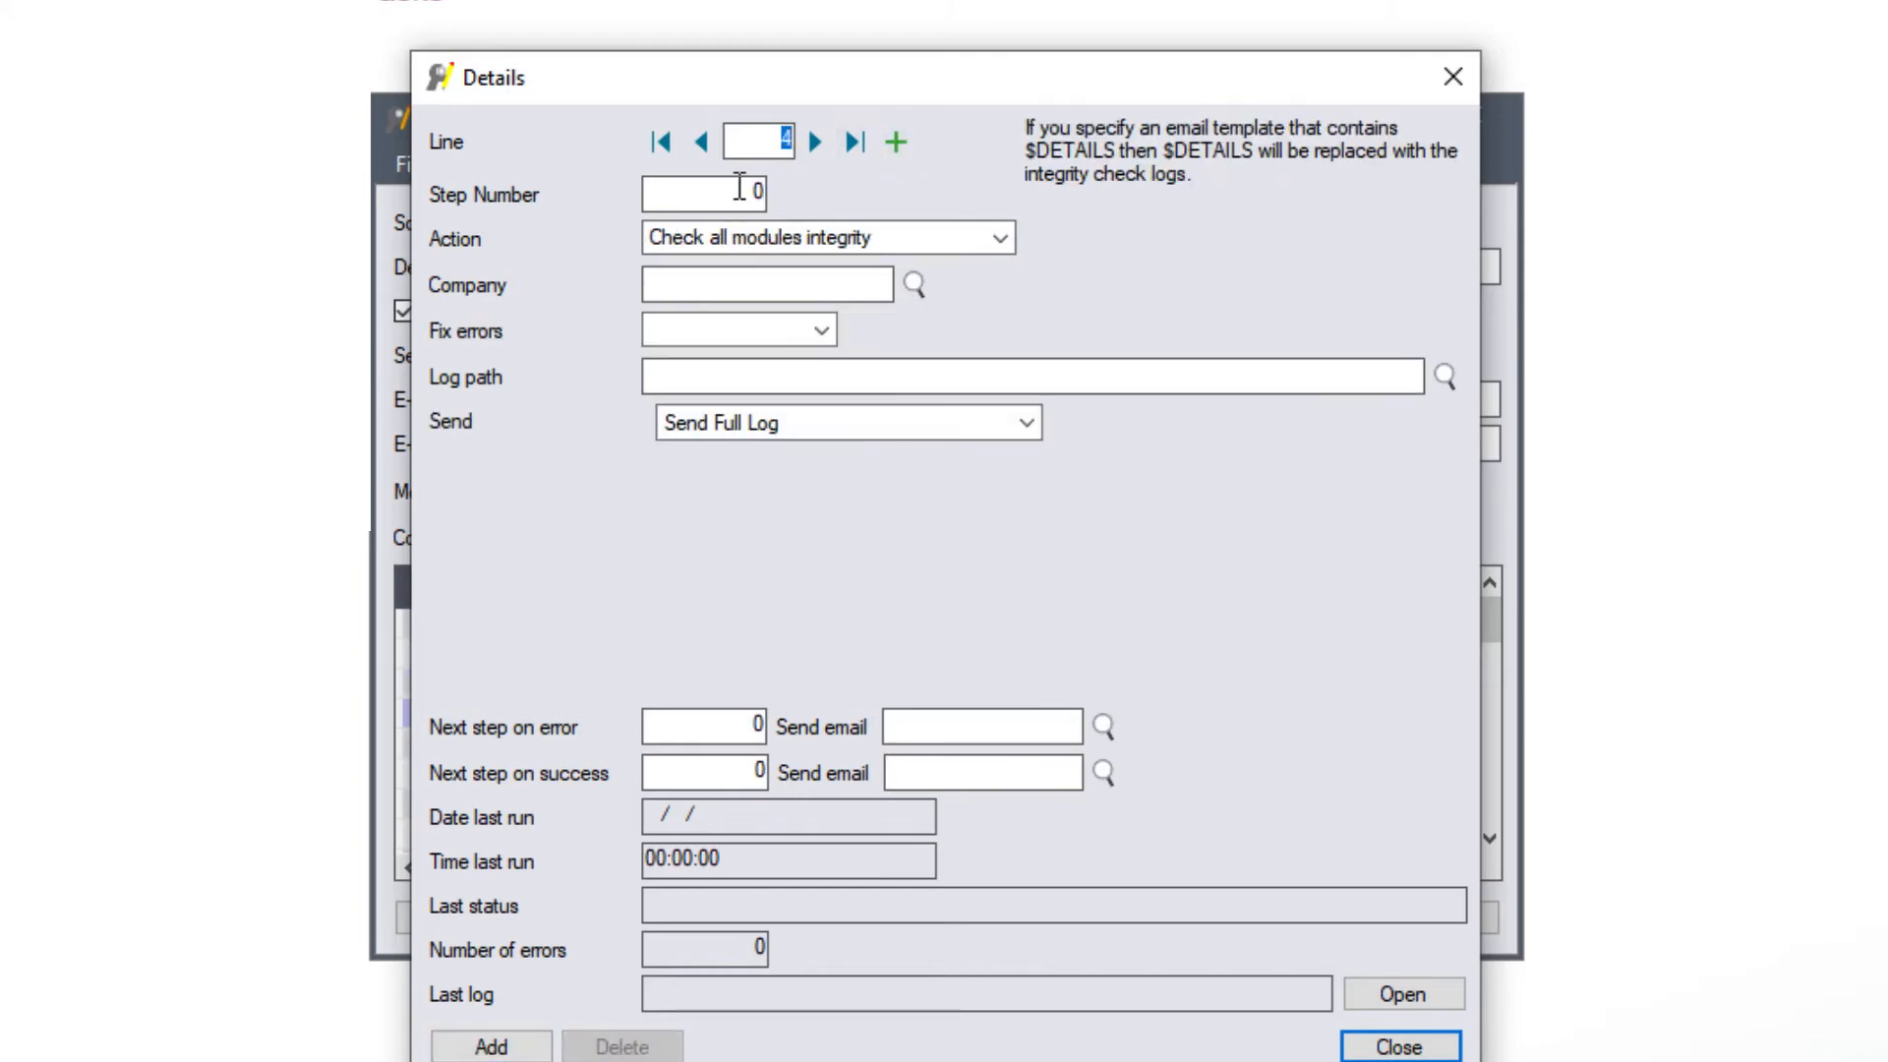
- Make step 15 post all system batches for ORCLTD, continuing to step 20 on error and success
{"action": "type", "text": "15"}
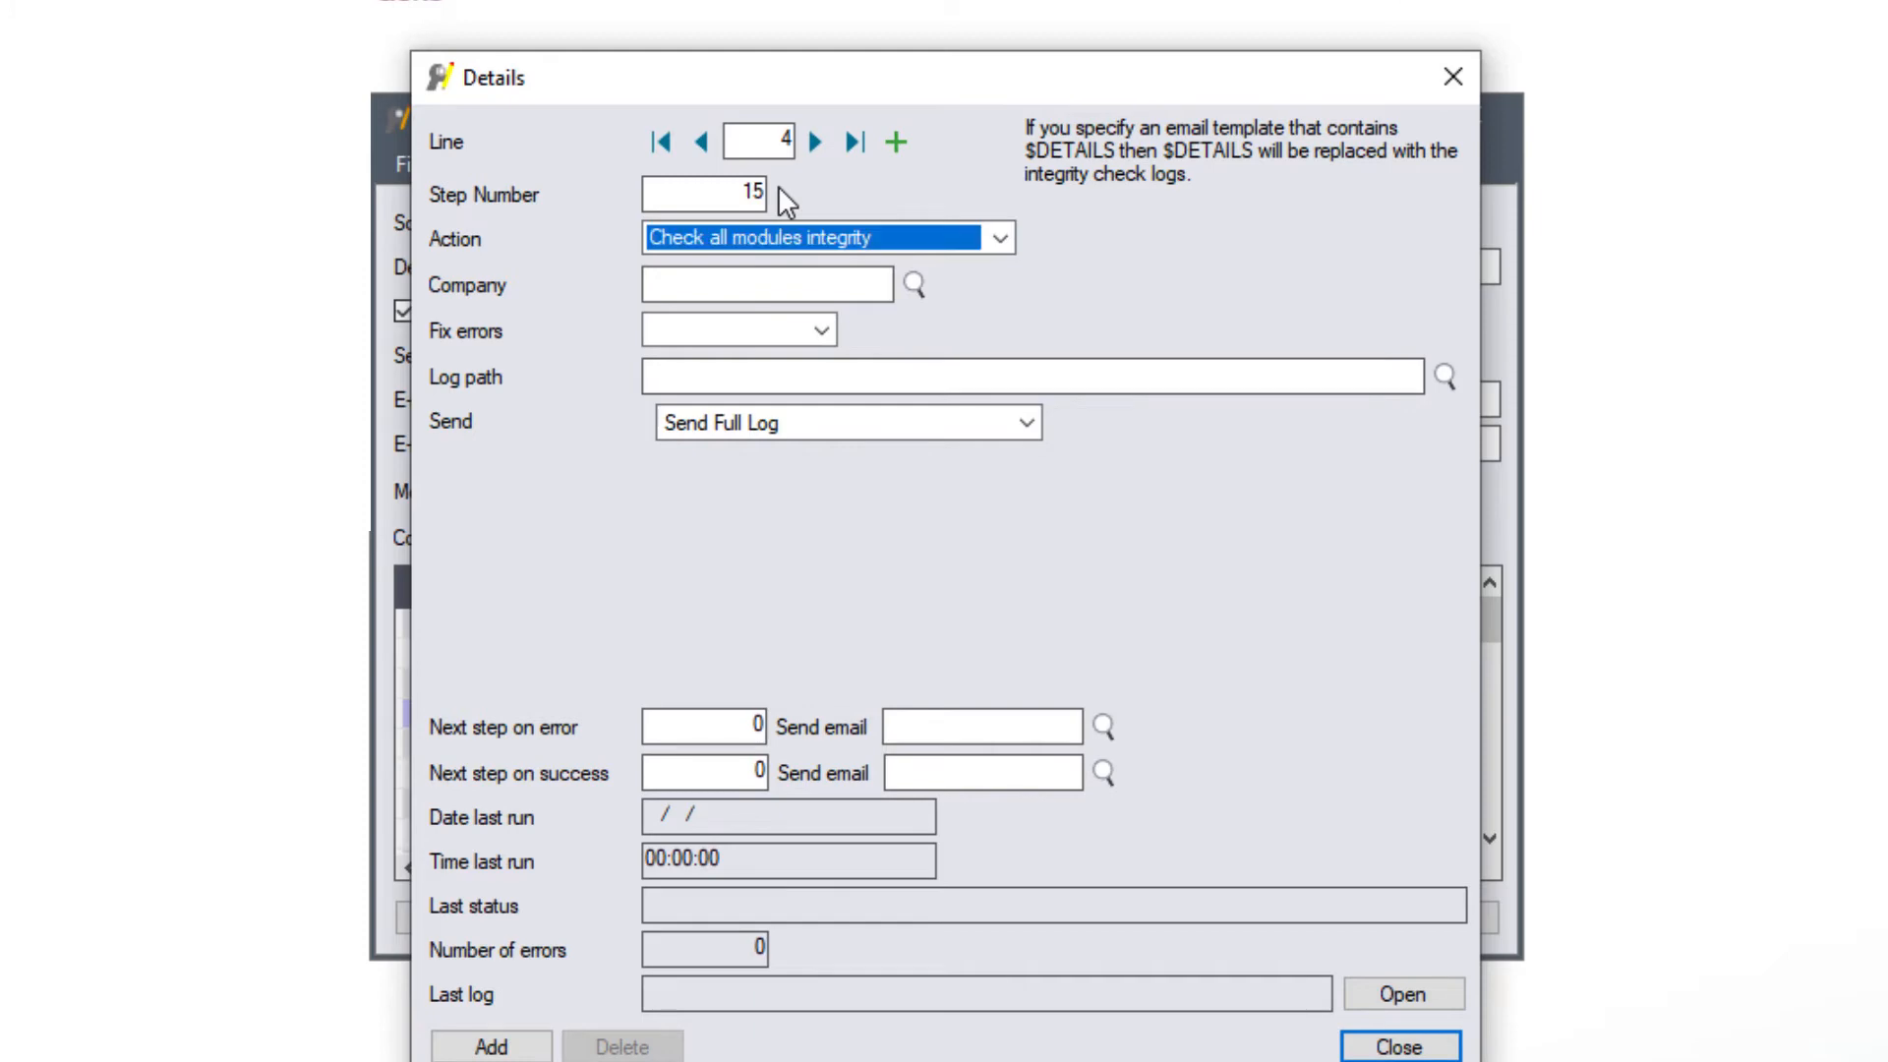
{"action": "left_click", "coordinate": [1001, 238]}
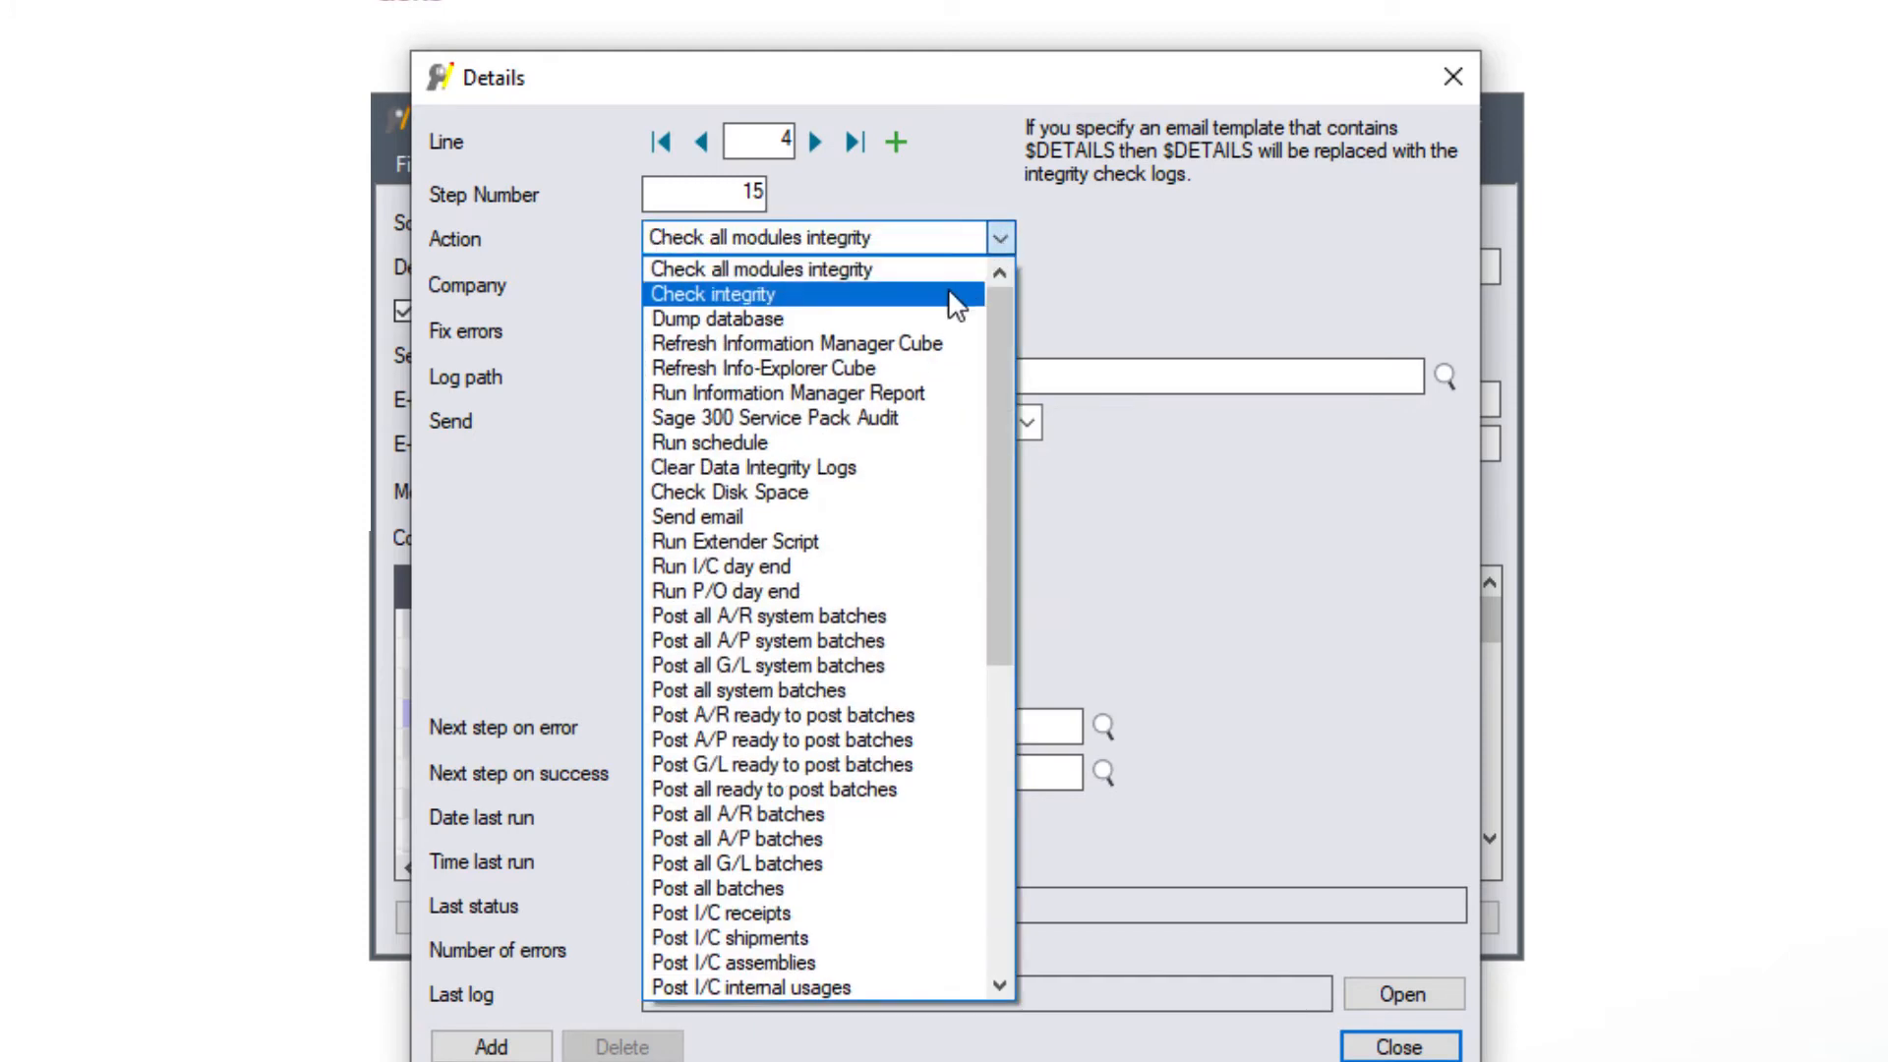
{"action": "left_click", "coordinate": [829, 690]}
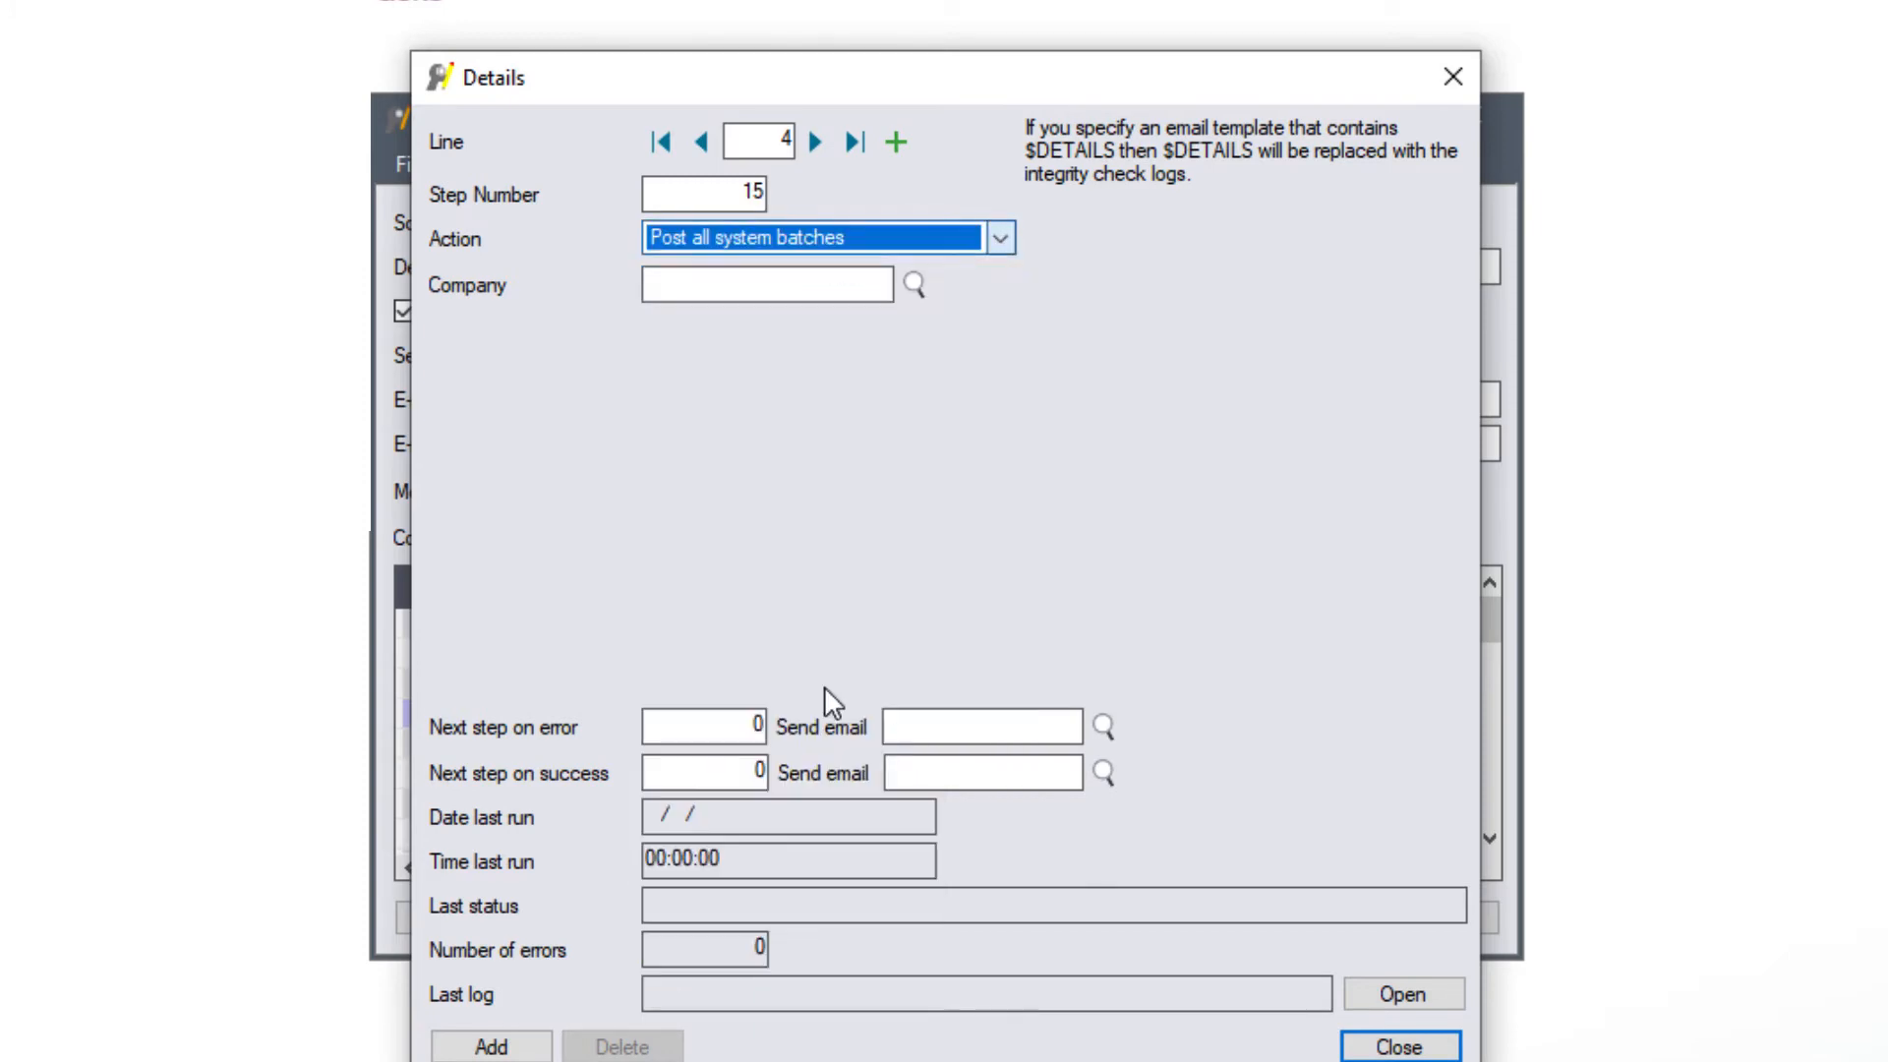
{"action": "left_click", "coordinate": [704, 288]}
{"action": "type", "text": "ORCLTD"}
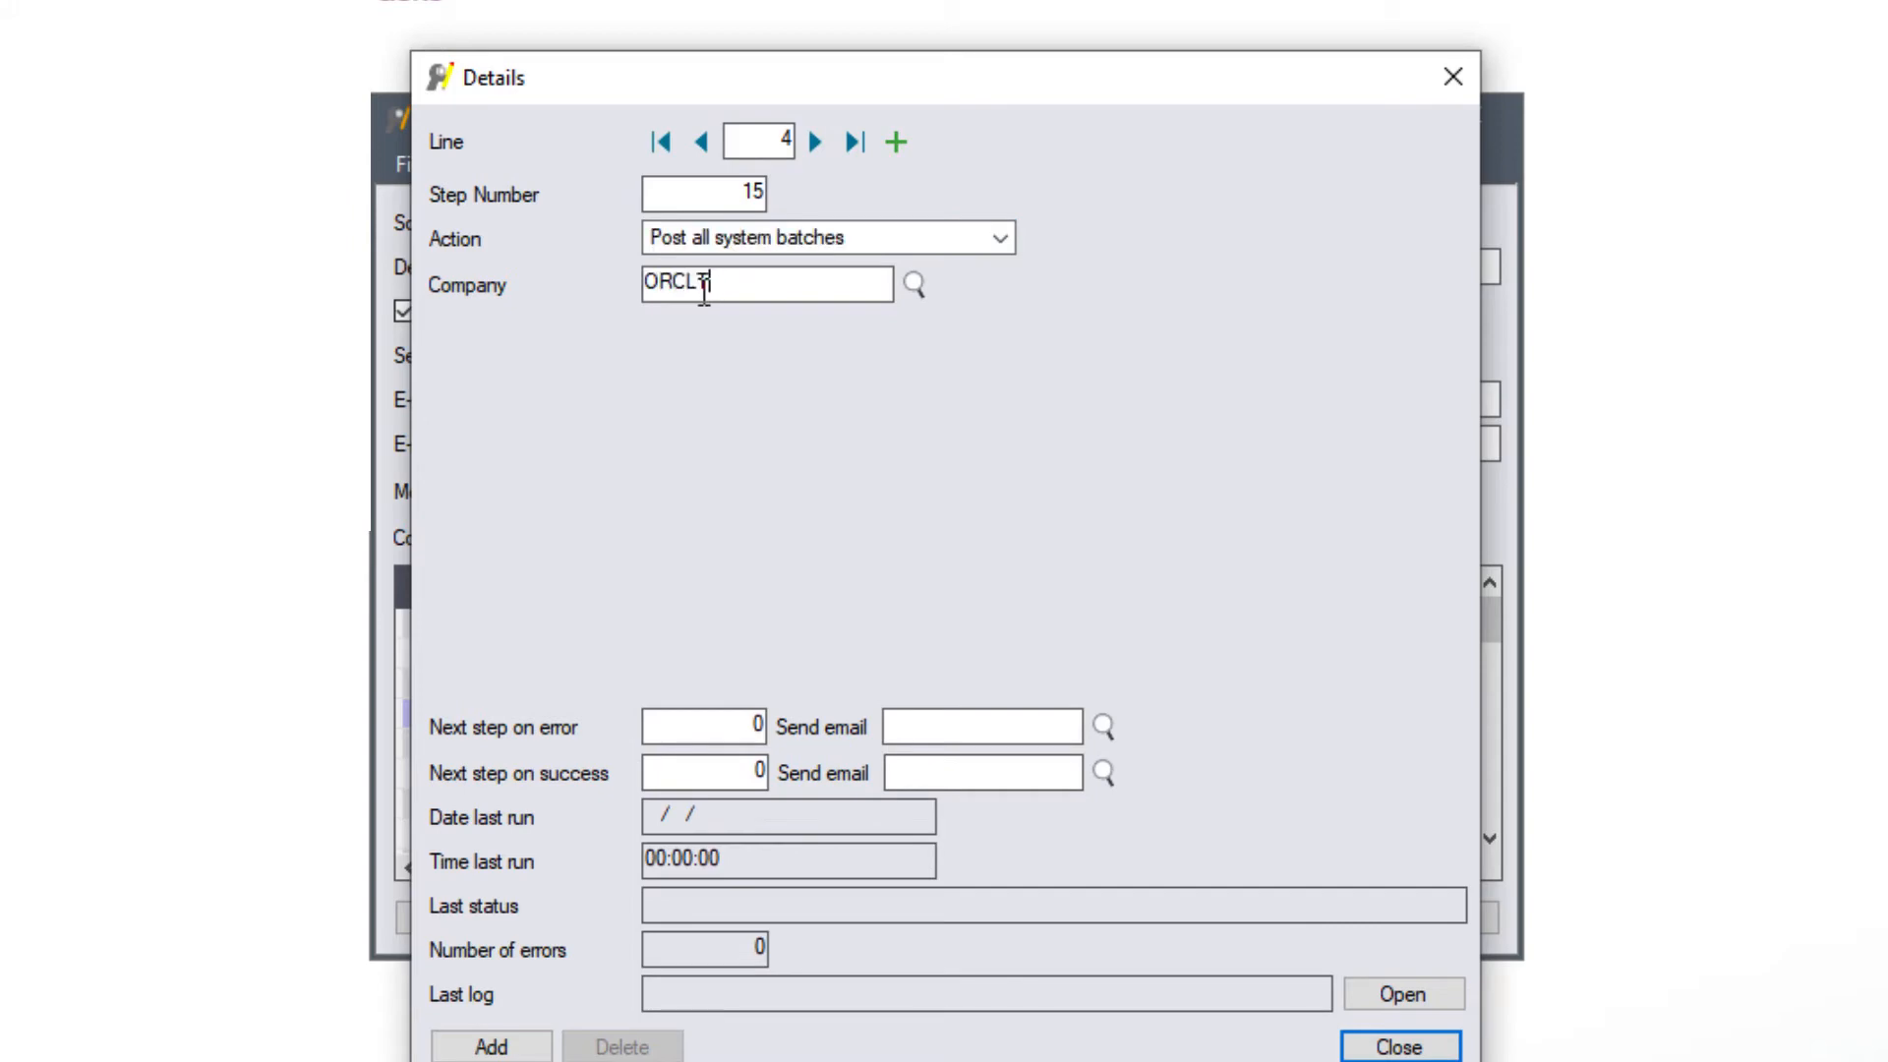
{"action": "key", "text": "Tab"}
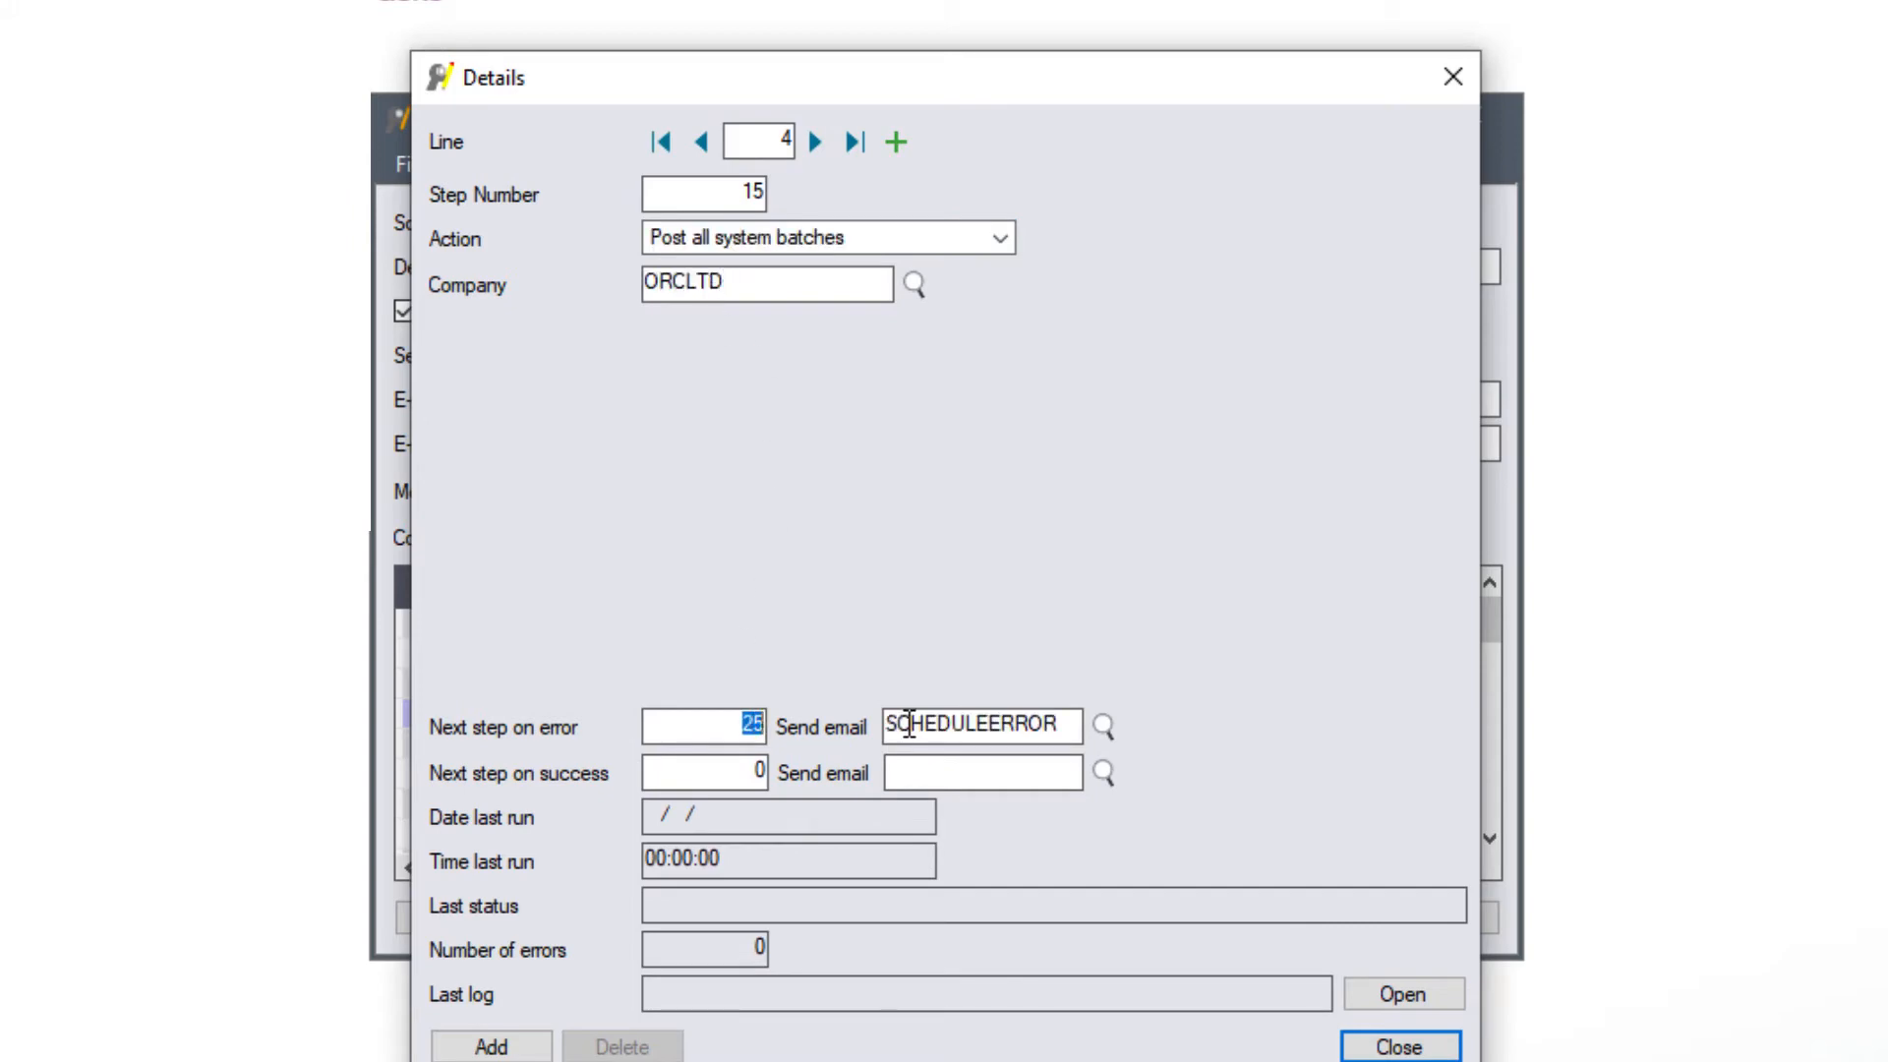
{"action": "type", "text": "20"}
{"action": "key", "text": "Tab"}
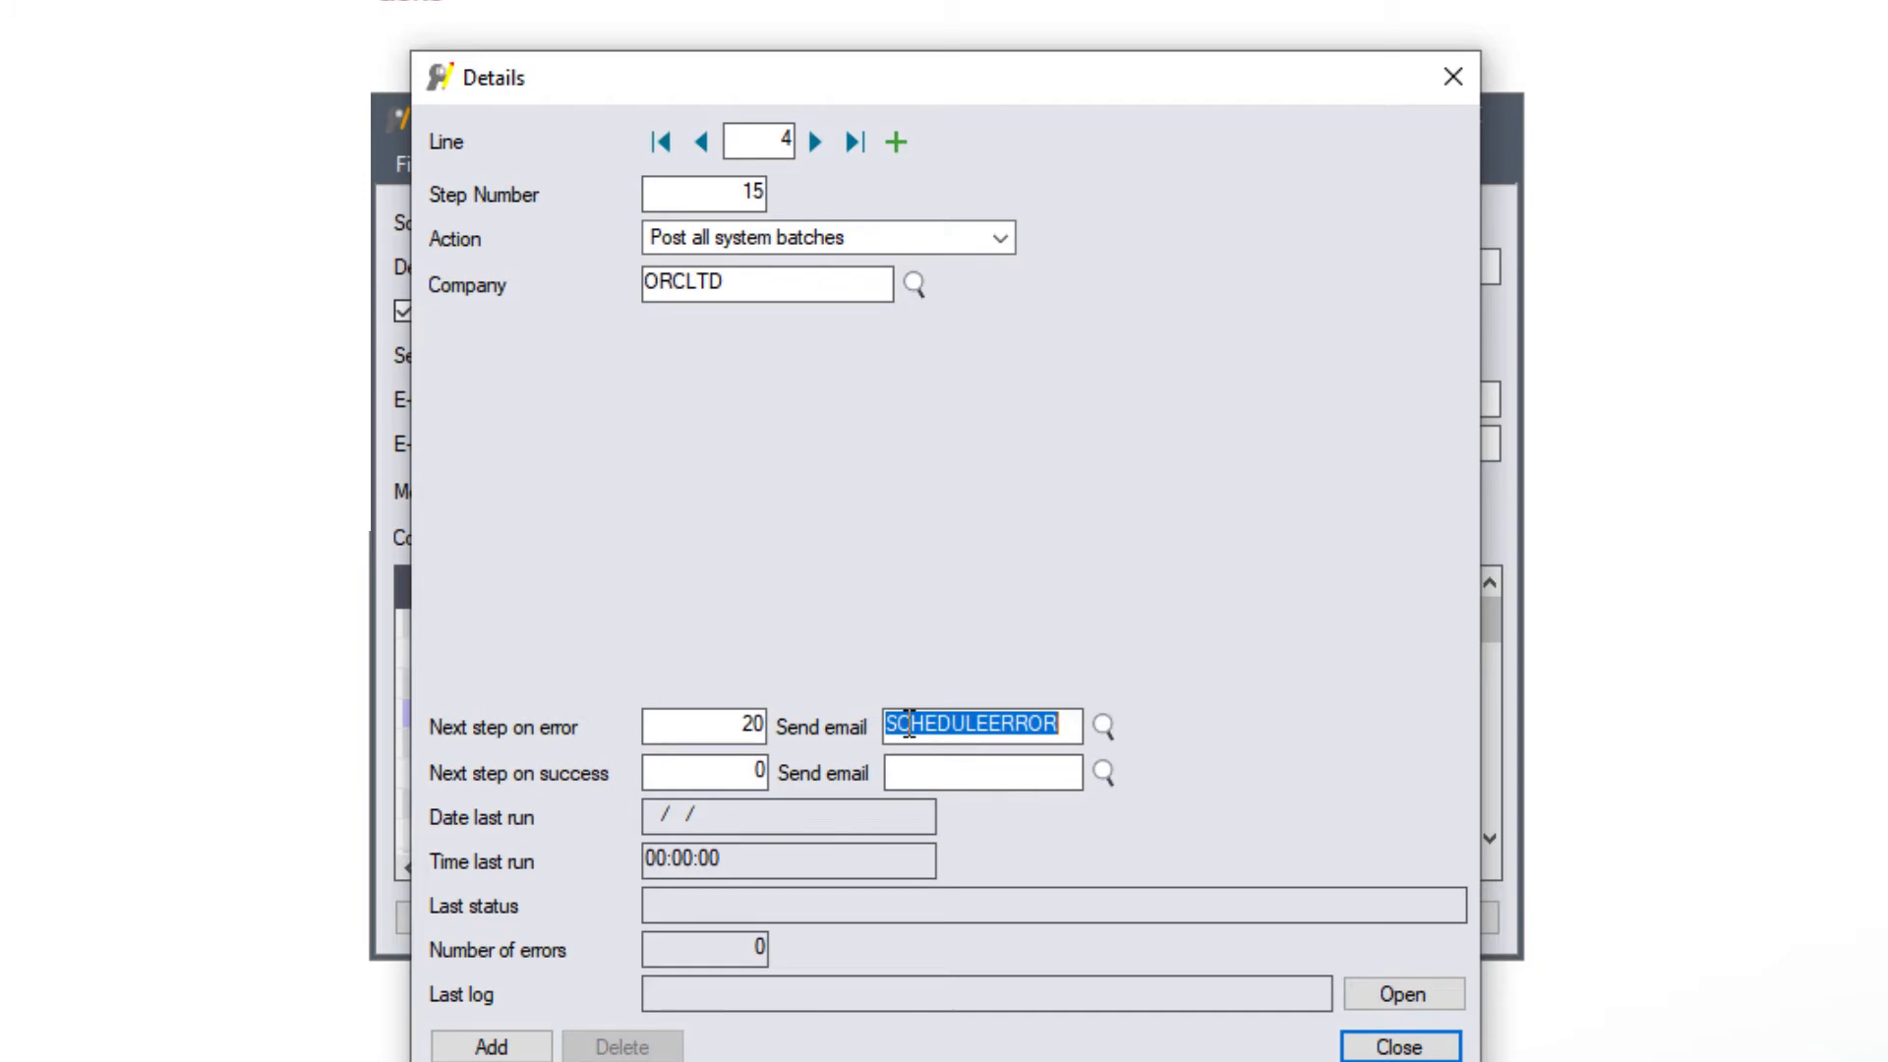
{"action": "key", "text": "Tab"}
{"action": "type", "text": "20"}
{"action": "key", "text": "Tab"}
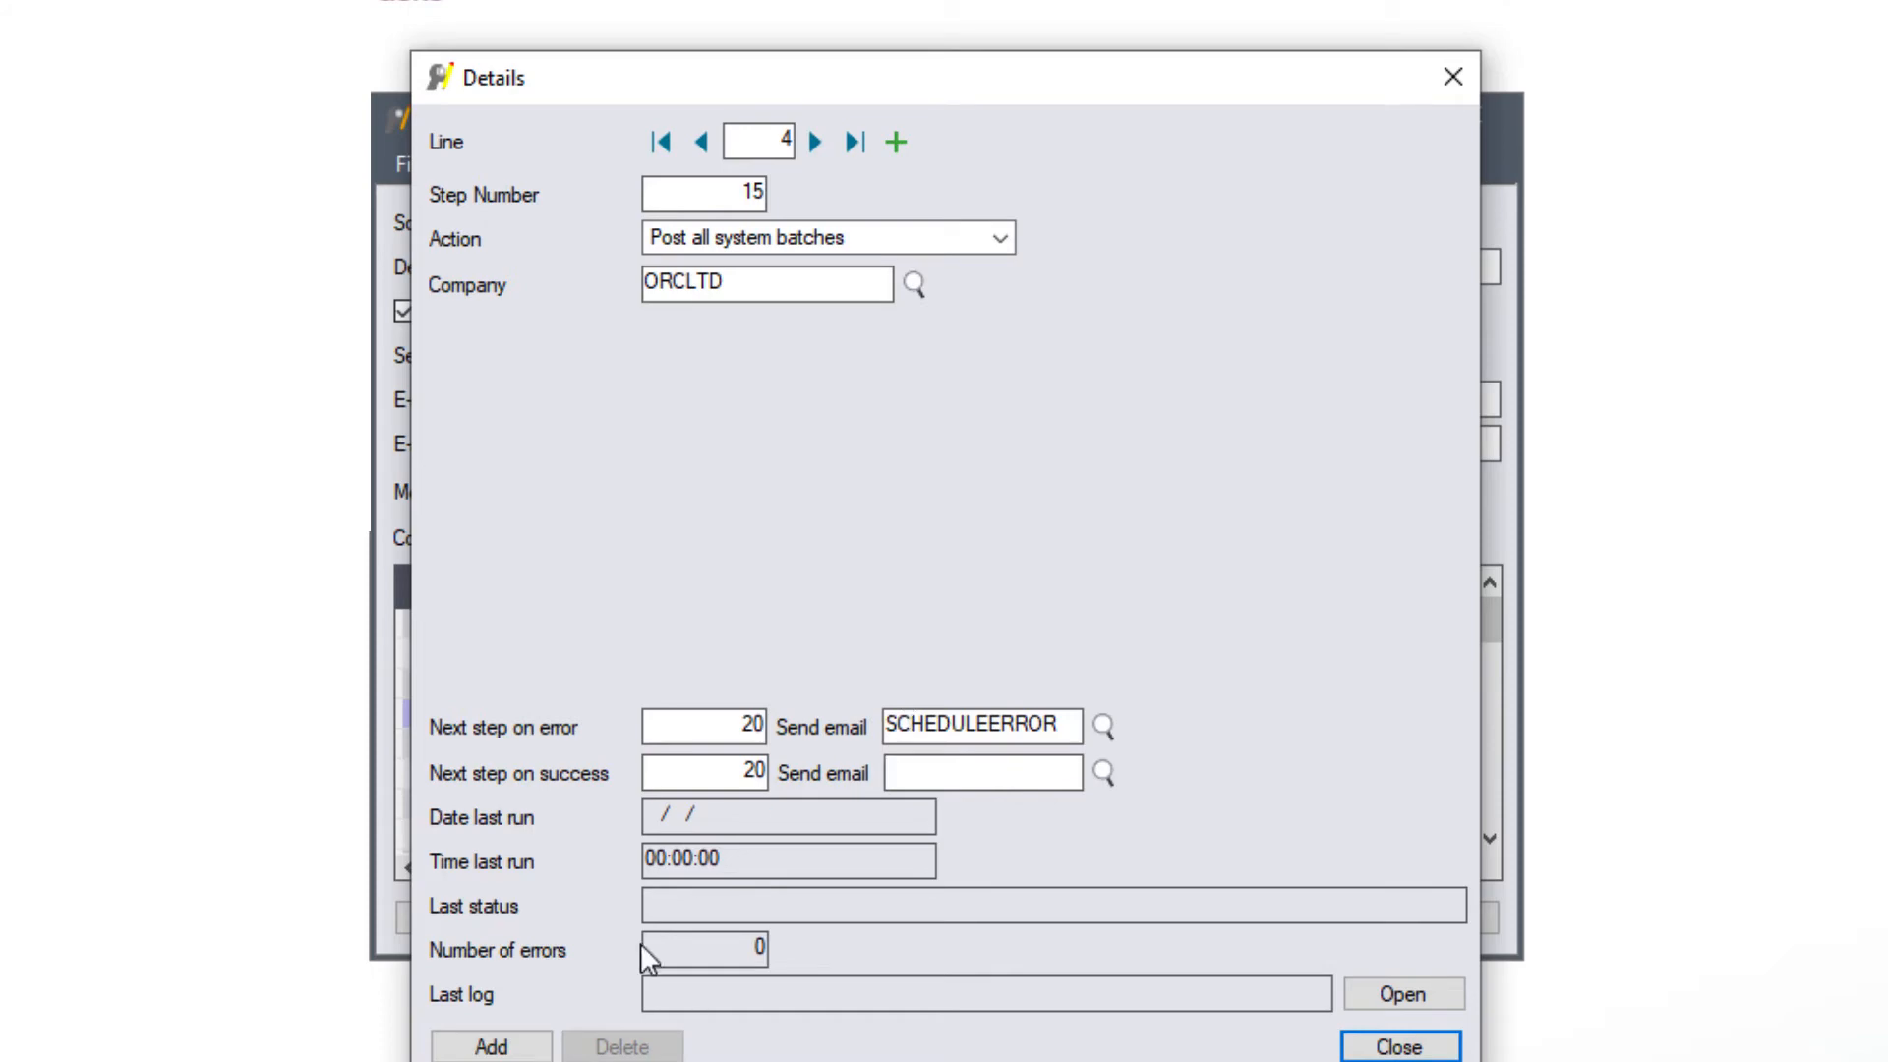
{"action": "left_click", "coordinate": [491, 1047]}
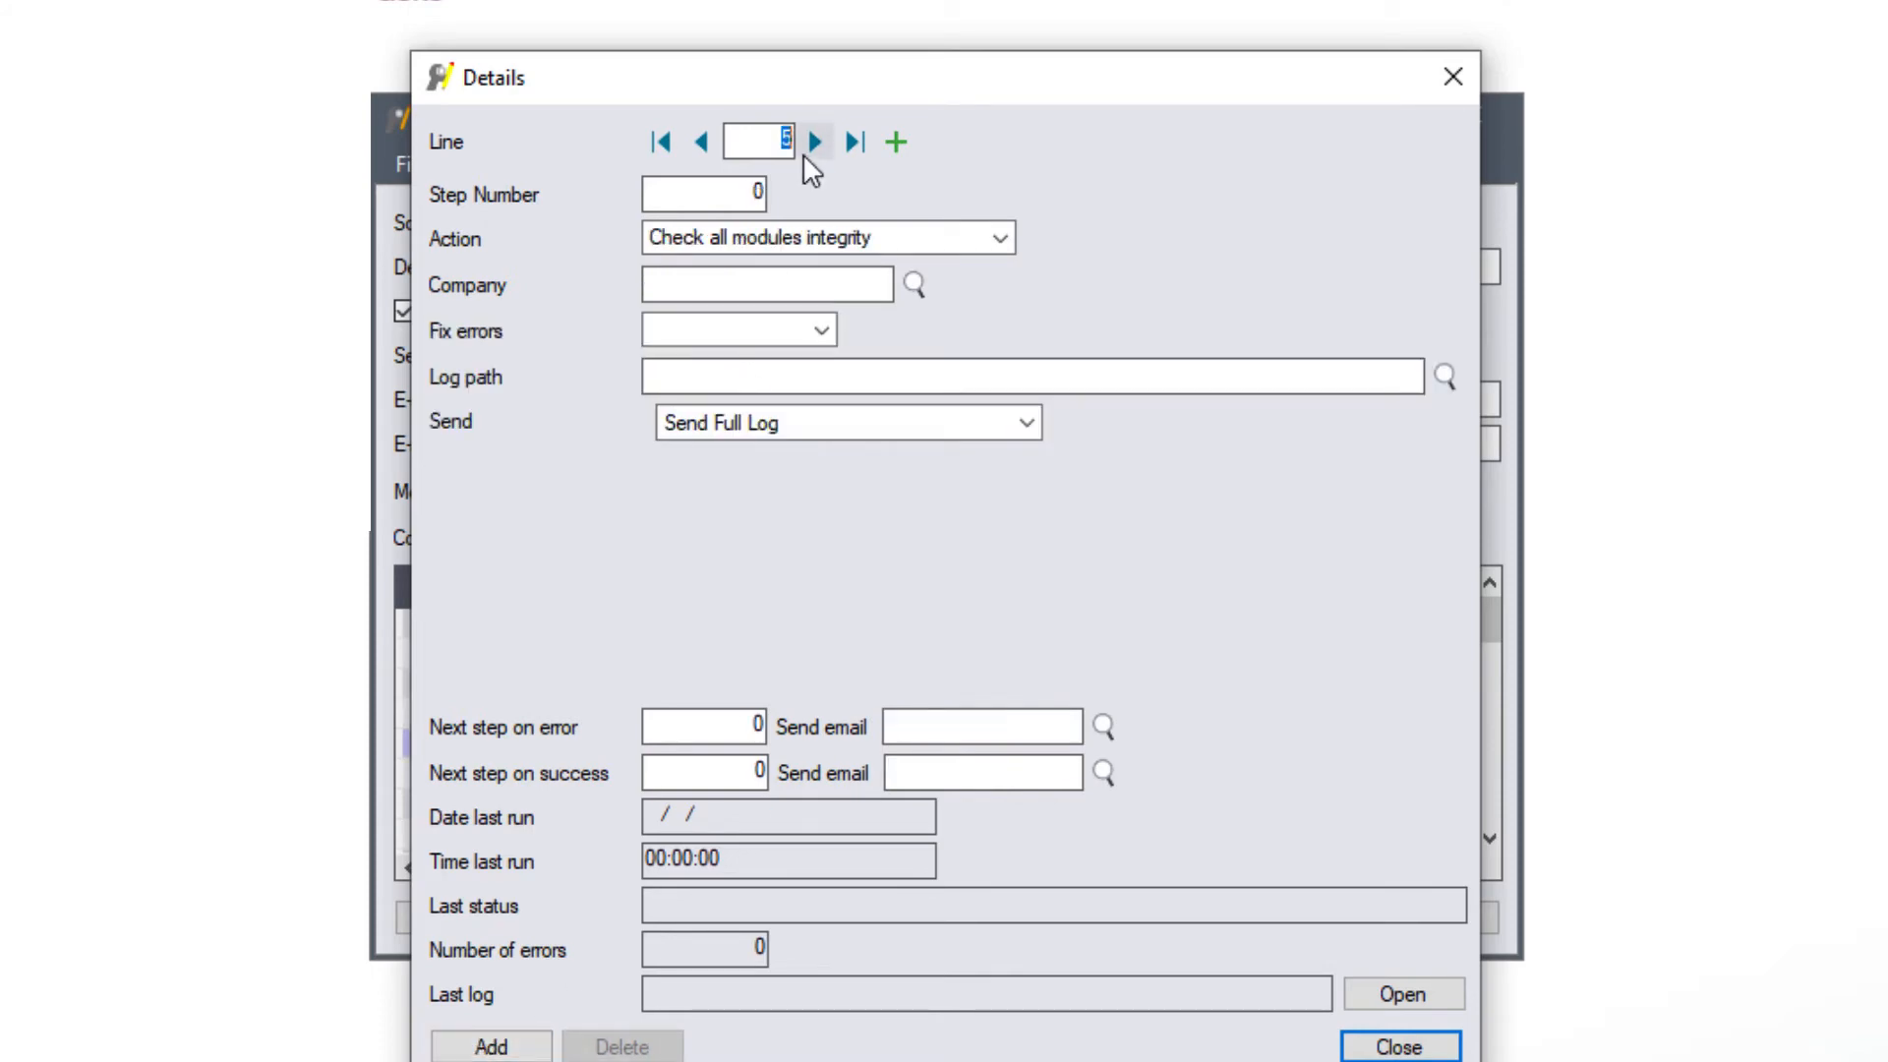
- Add step 20 running I/C day end for SAMLTD, with the Day End Logs path pasted in
{"action": "left_click", "coordinate": [899, 141]}
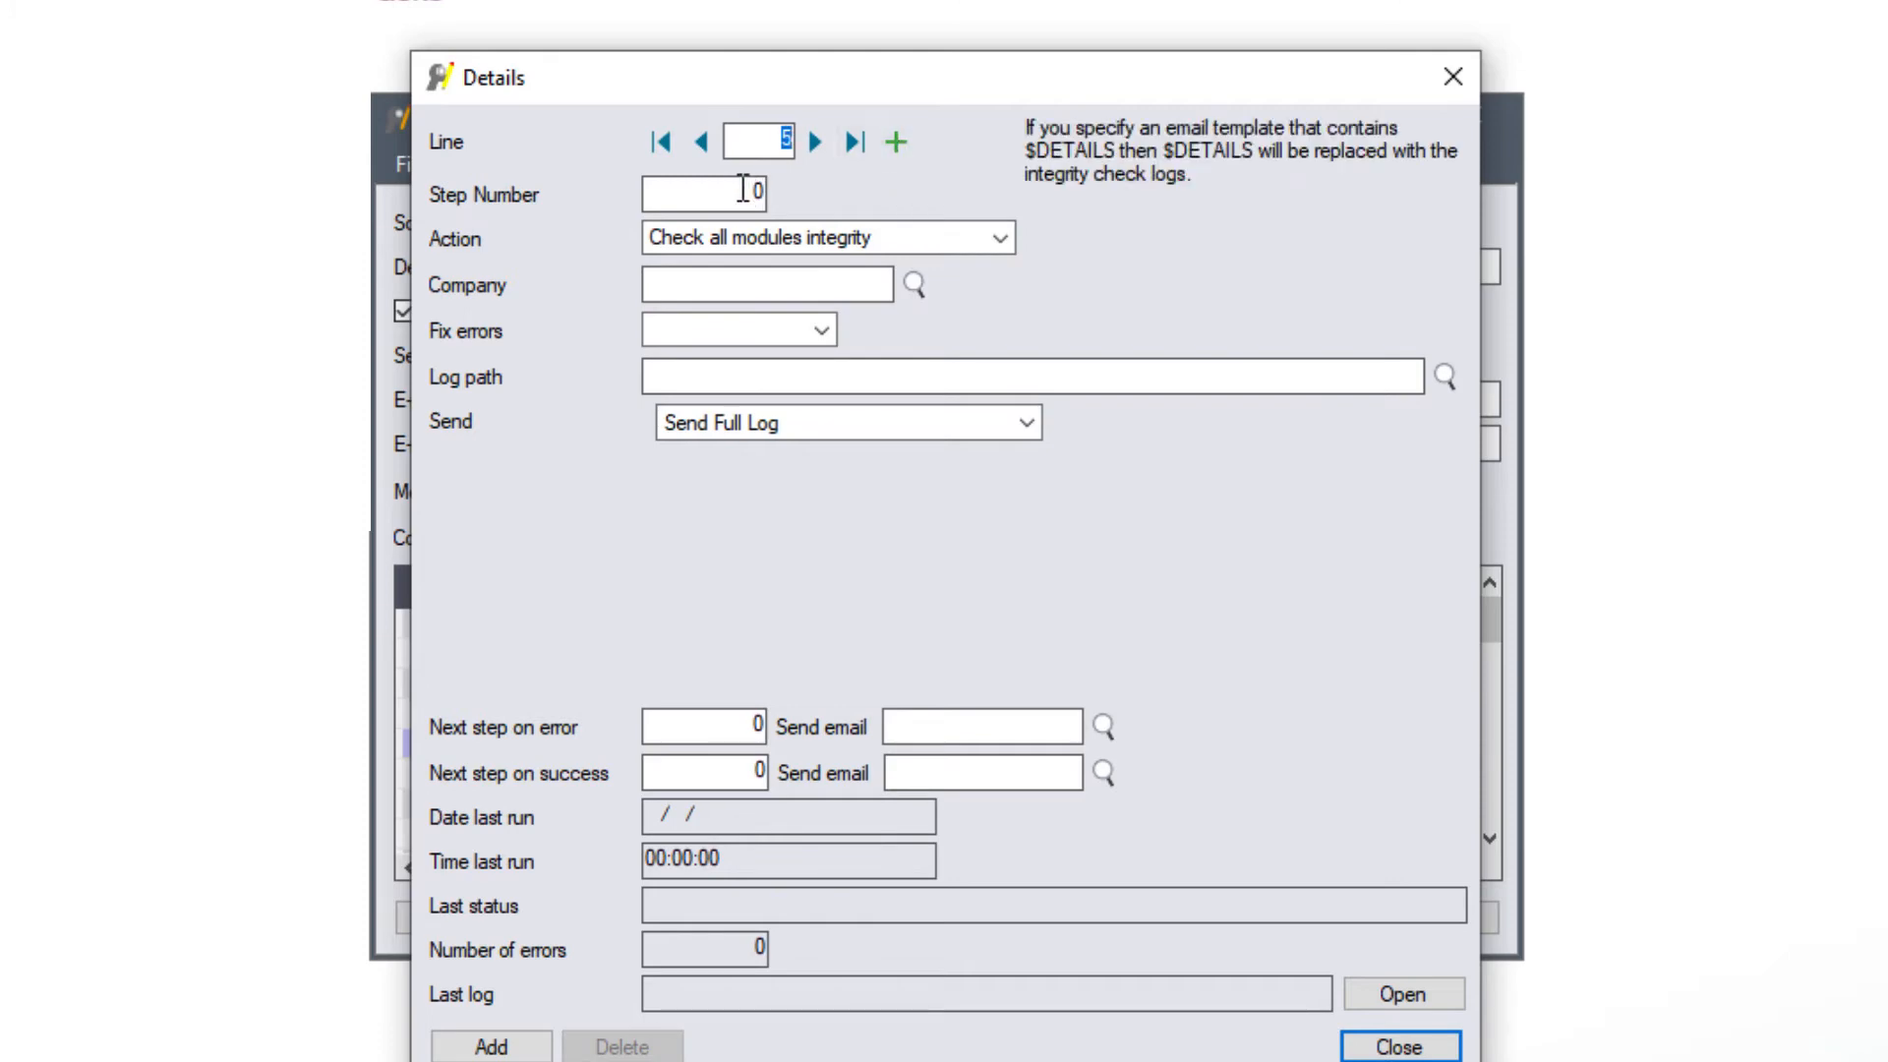
{"action": "type", "text": "20"}
{"action": "key", "text": "Tab"}
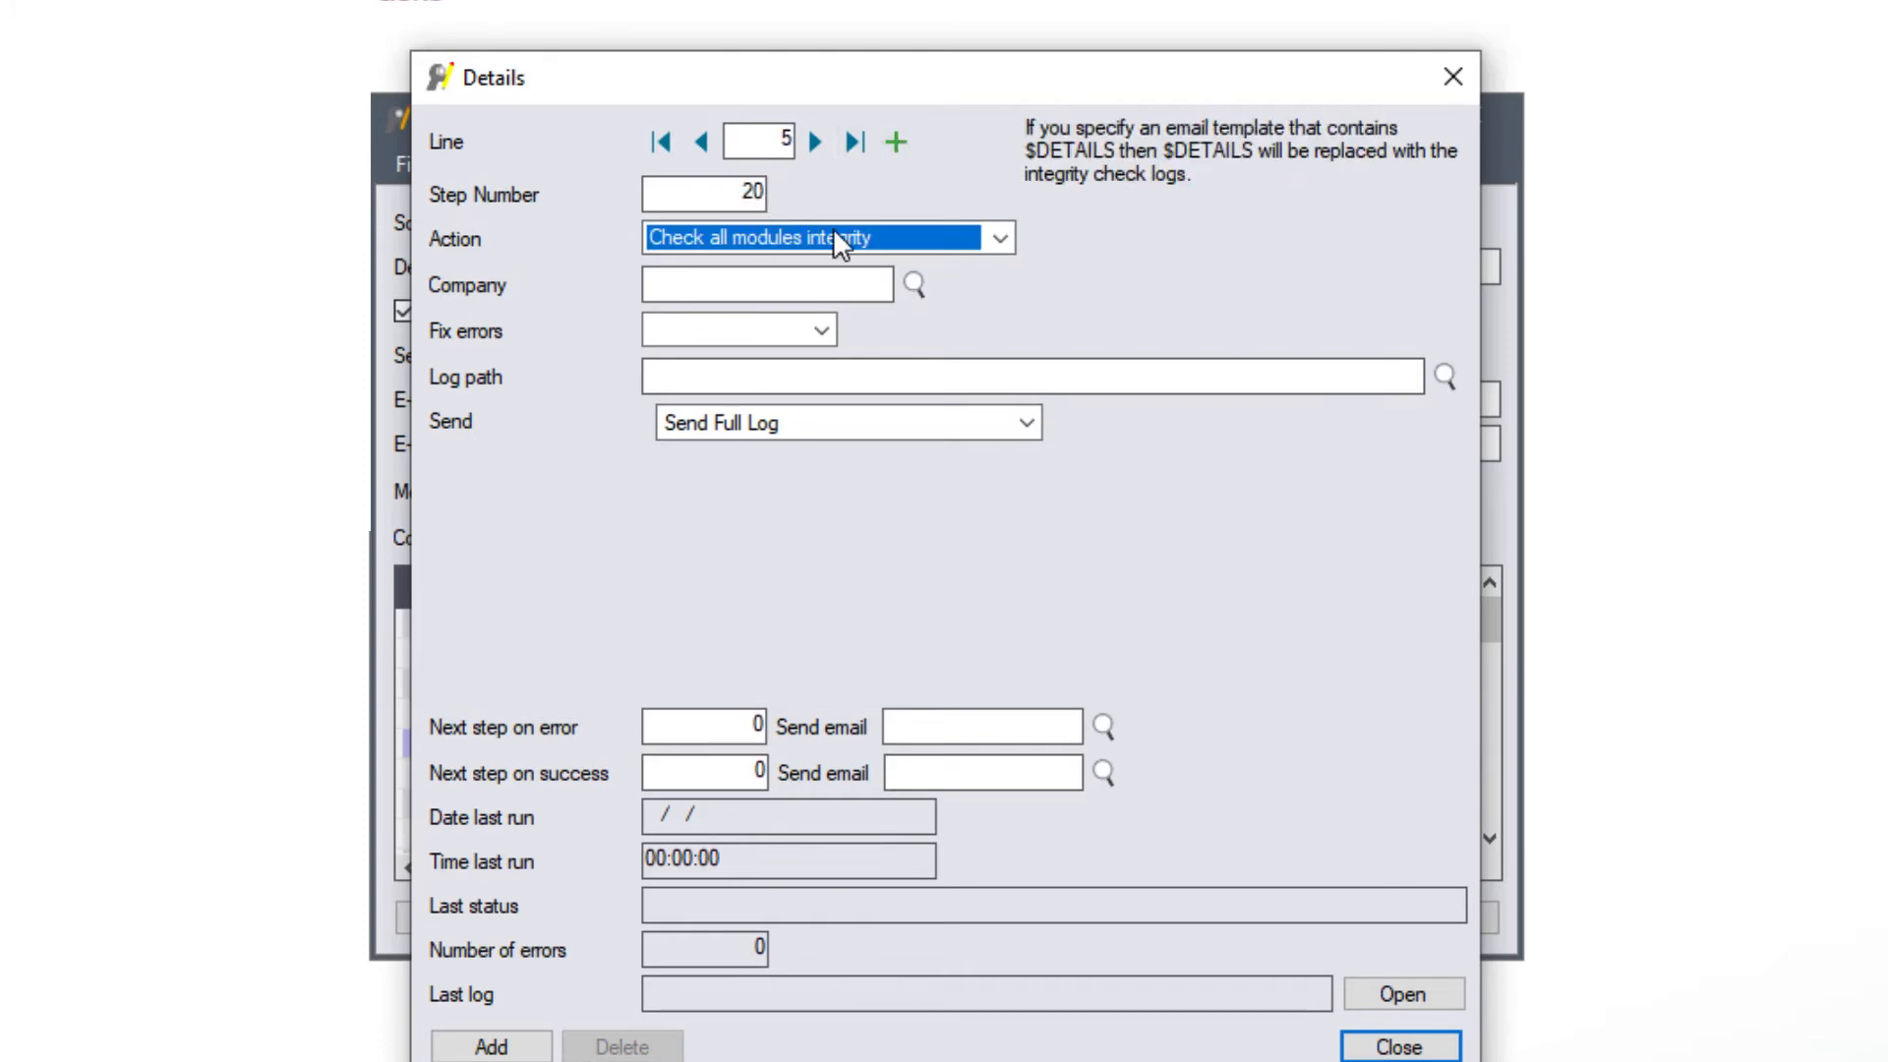
{"action": "left_click", "coordinate": [1003, 238]}
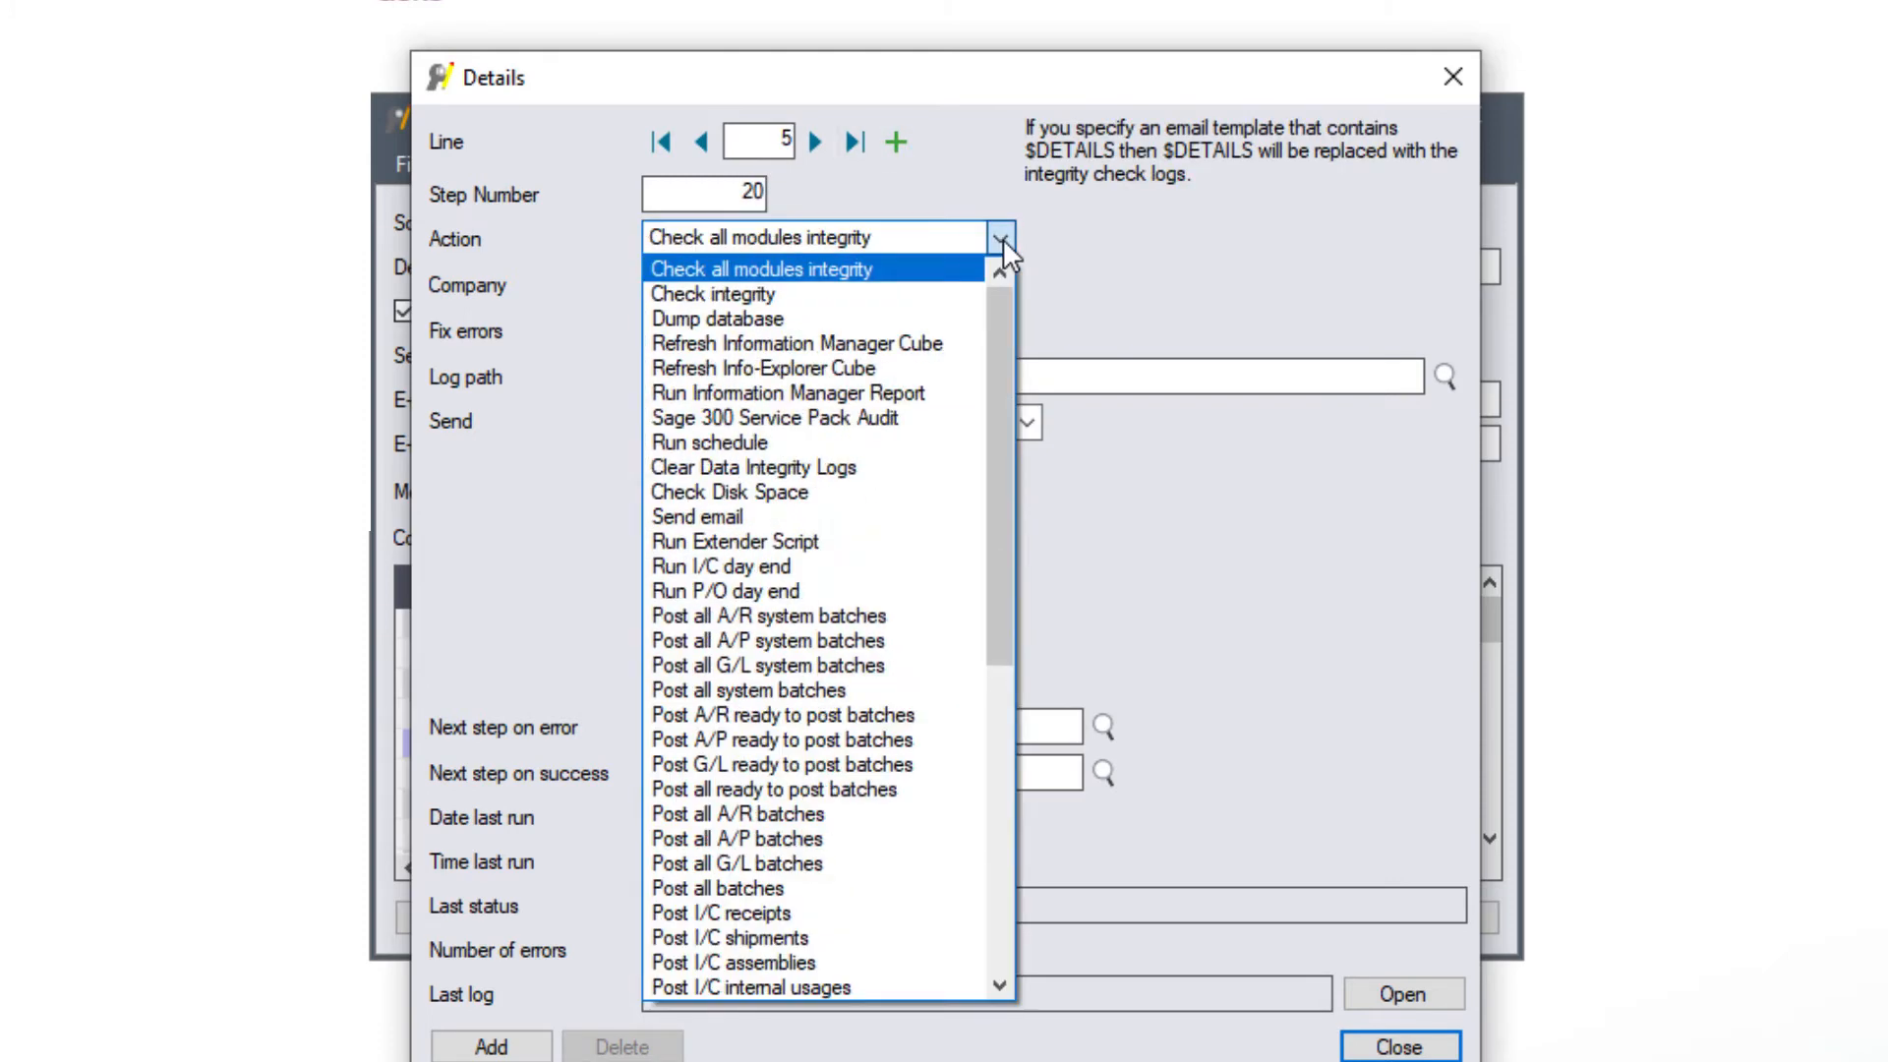
{"action": "left_click", "coordinate": [927, 567]}
{"action": "left_click", "coordinate": [752, 284]}
{"action": "left_click", "coordinate": [914, 285]}
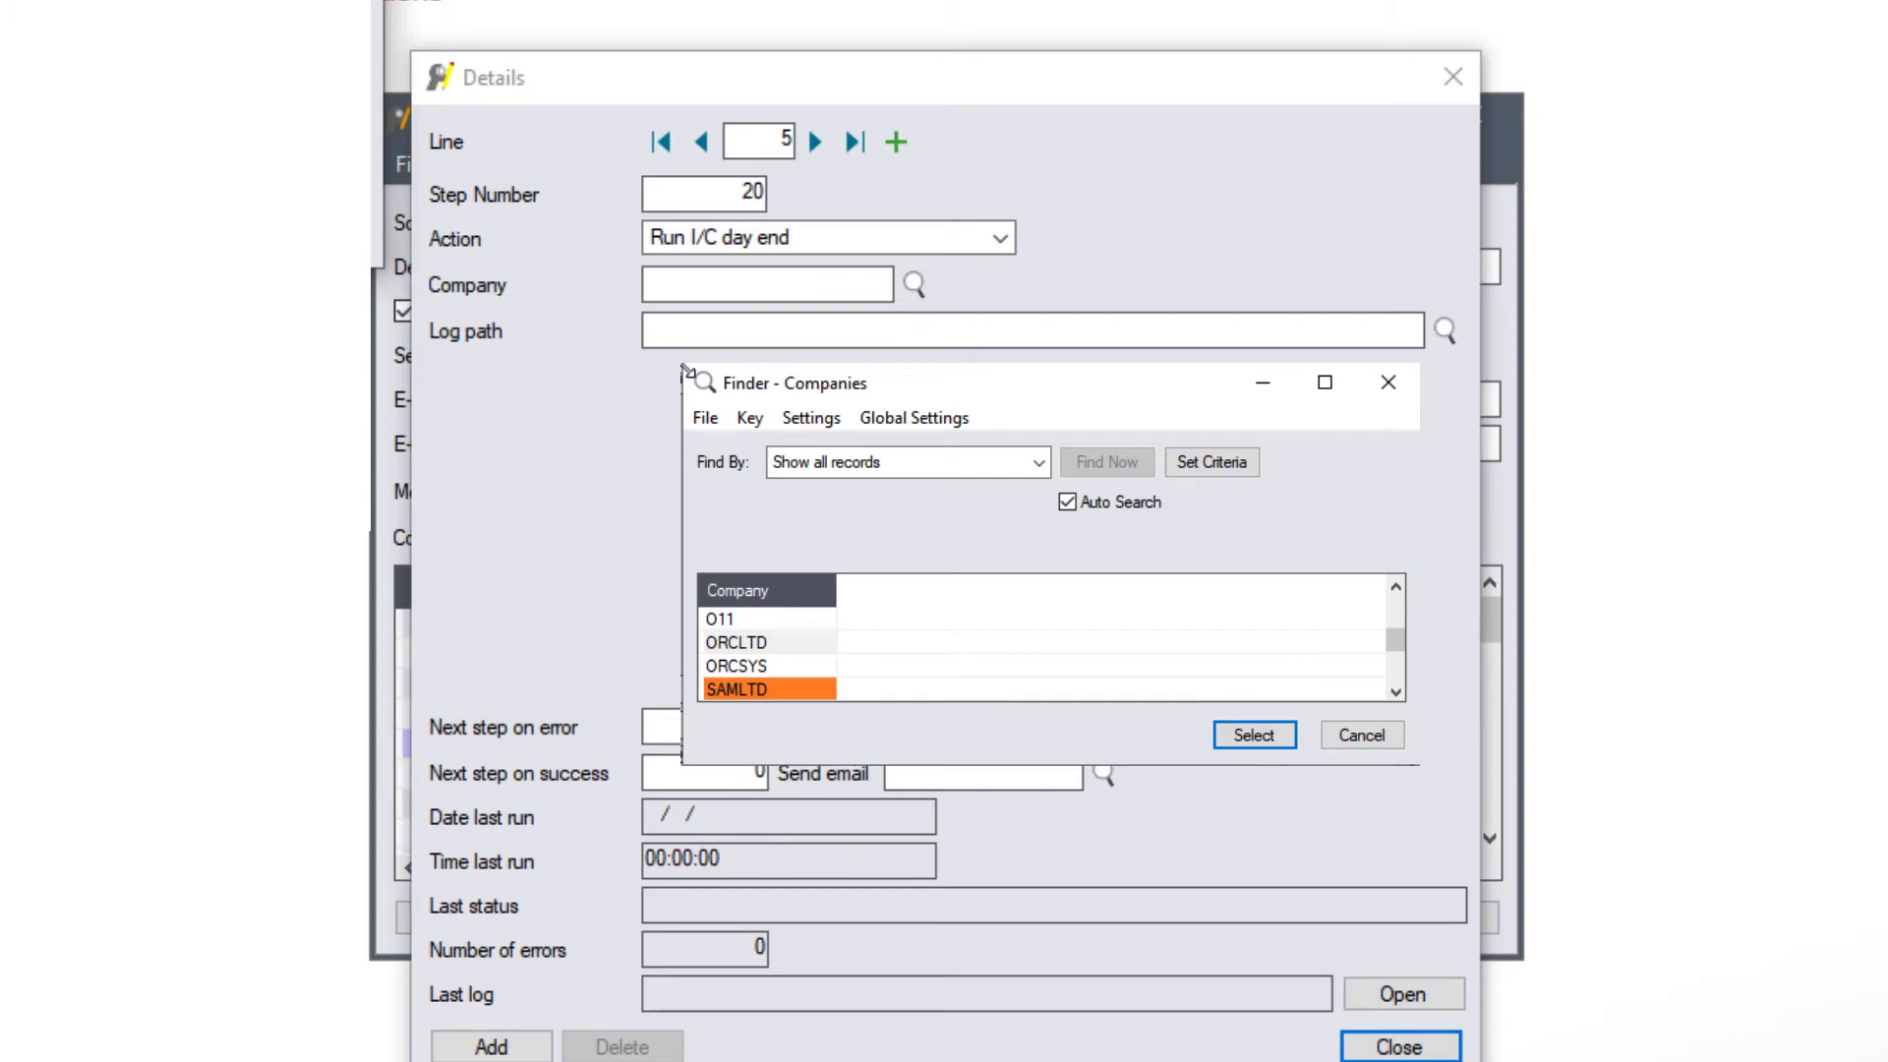
{"action": "key", "text": "Return"}
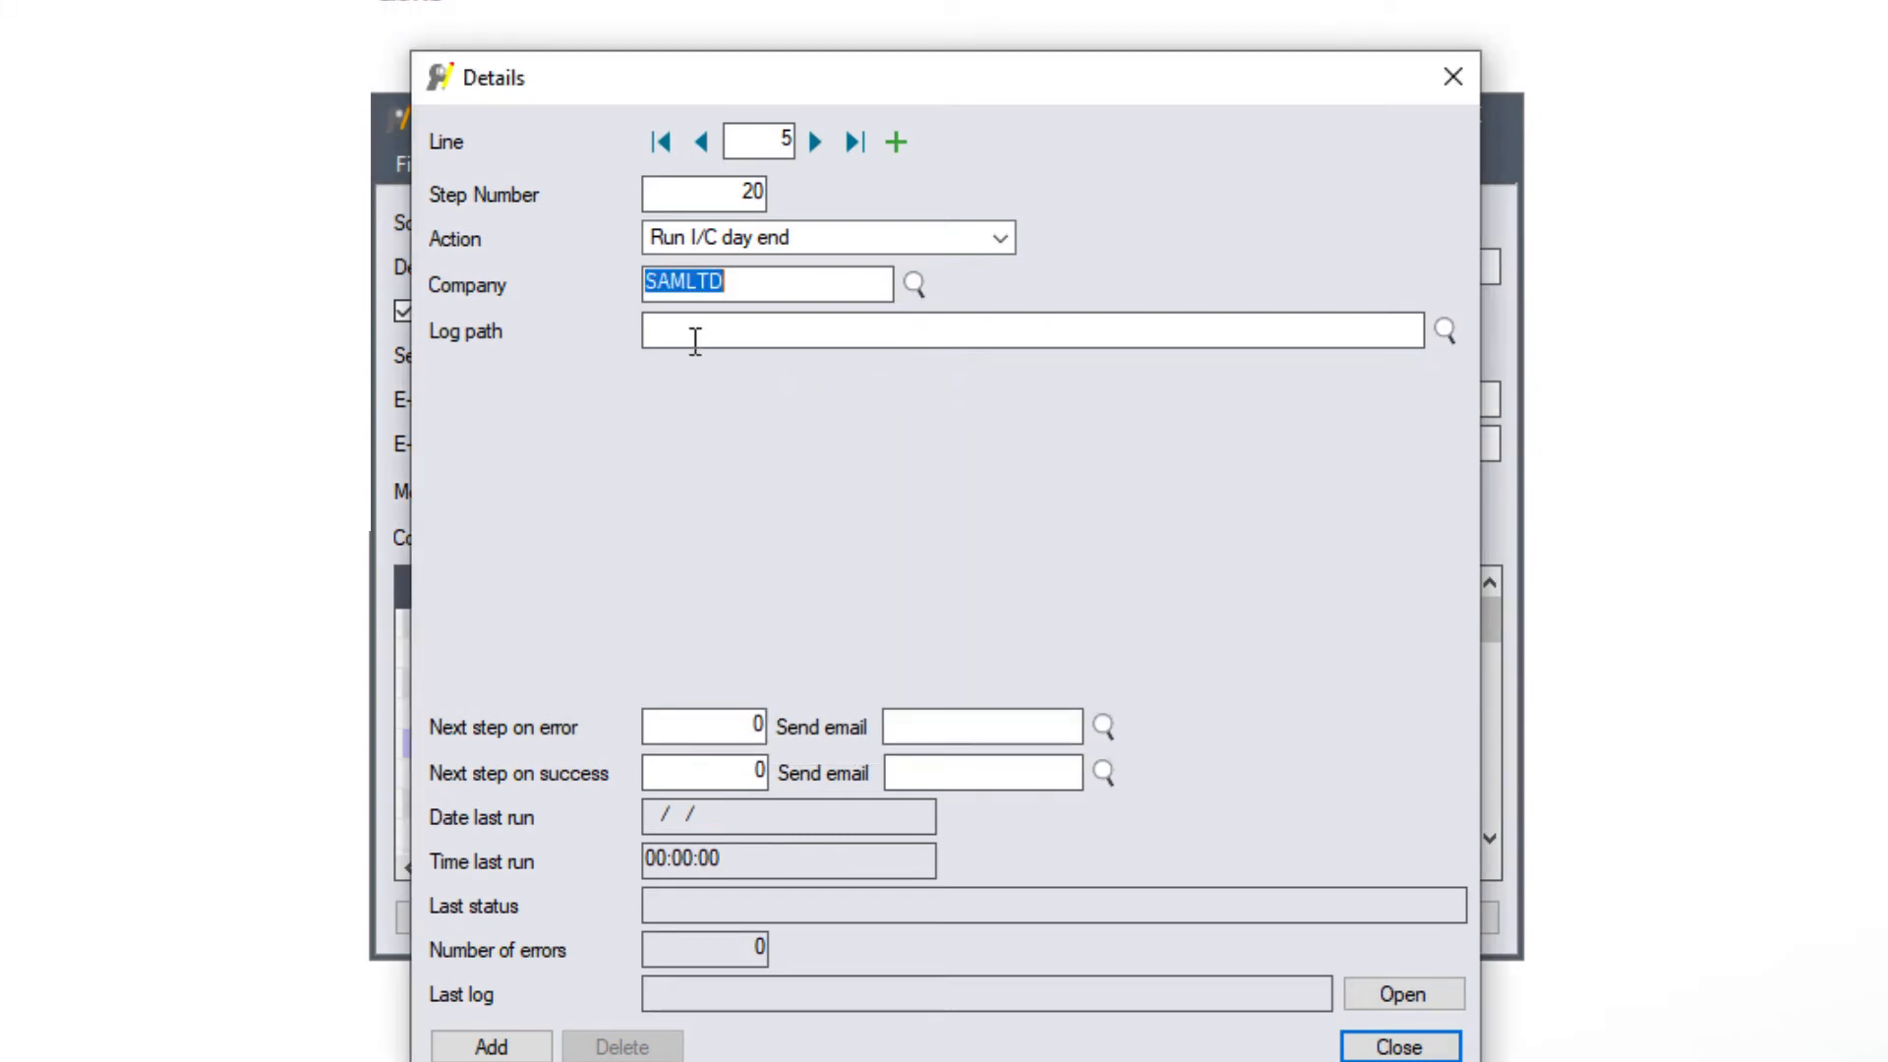
{"action": "left_click", "coordinate": [695, 341]}
{"action": "key", "text": "ctrl+v"}
- Give step 20 the SCHEDULEERROR error e-mail and step 25 on success, and add it
{"action": "key", "text": "Tab"}
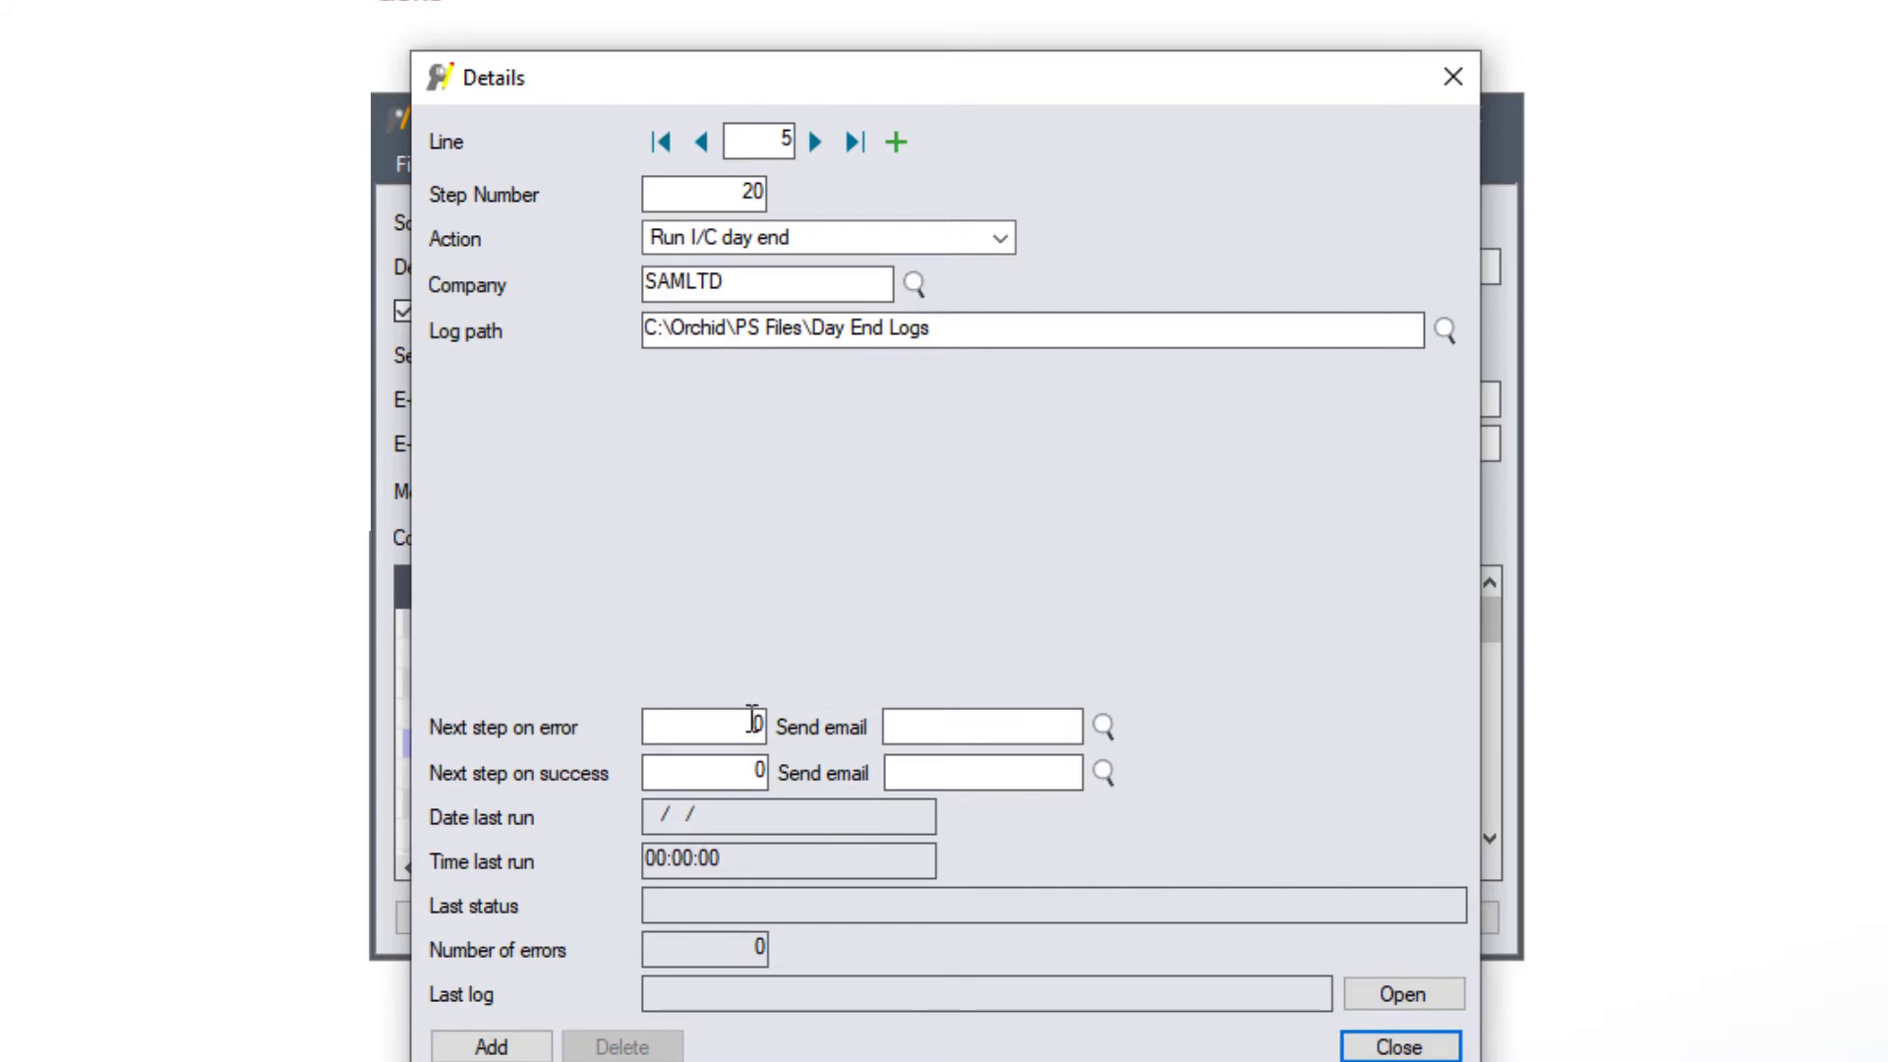
{"action": "left_click", "coordinate": [1104, 726]}
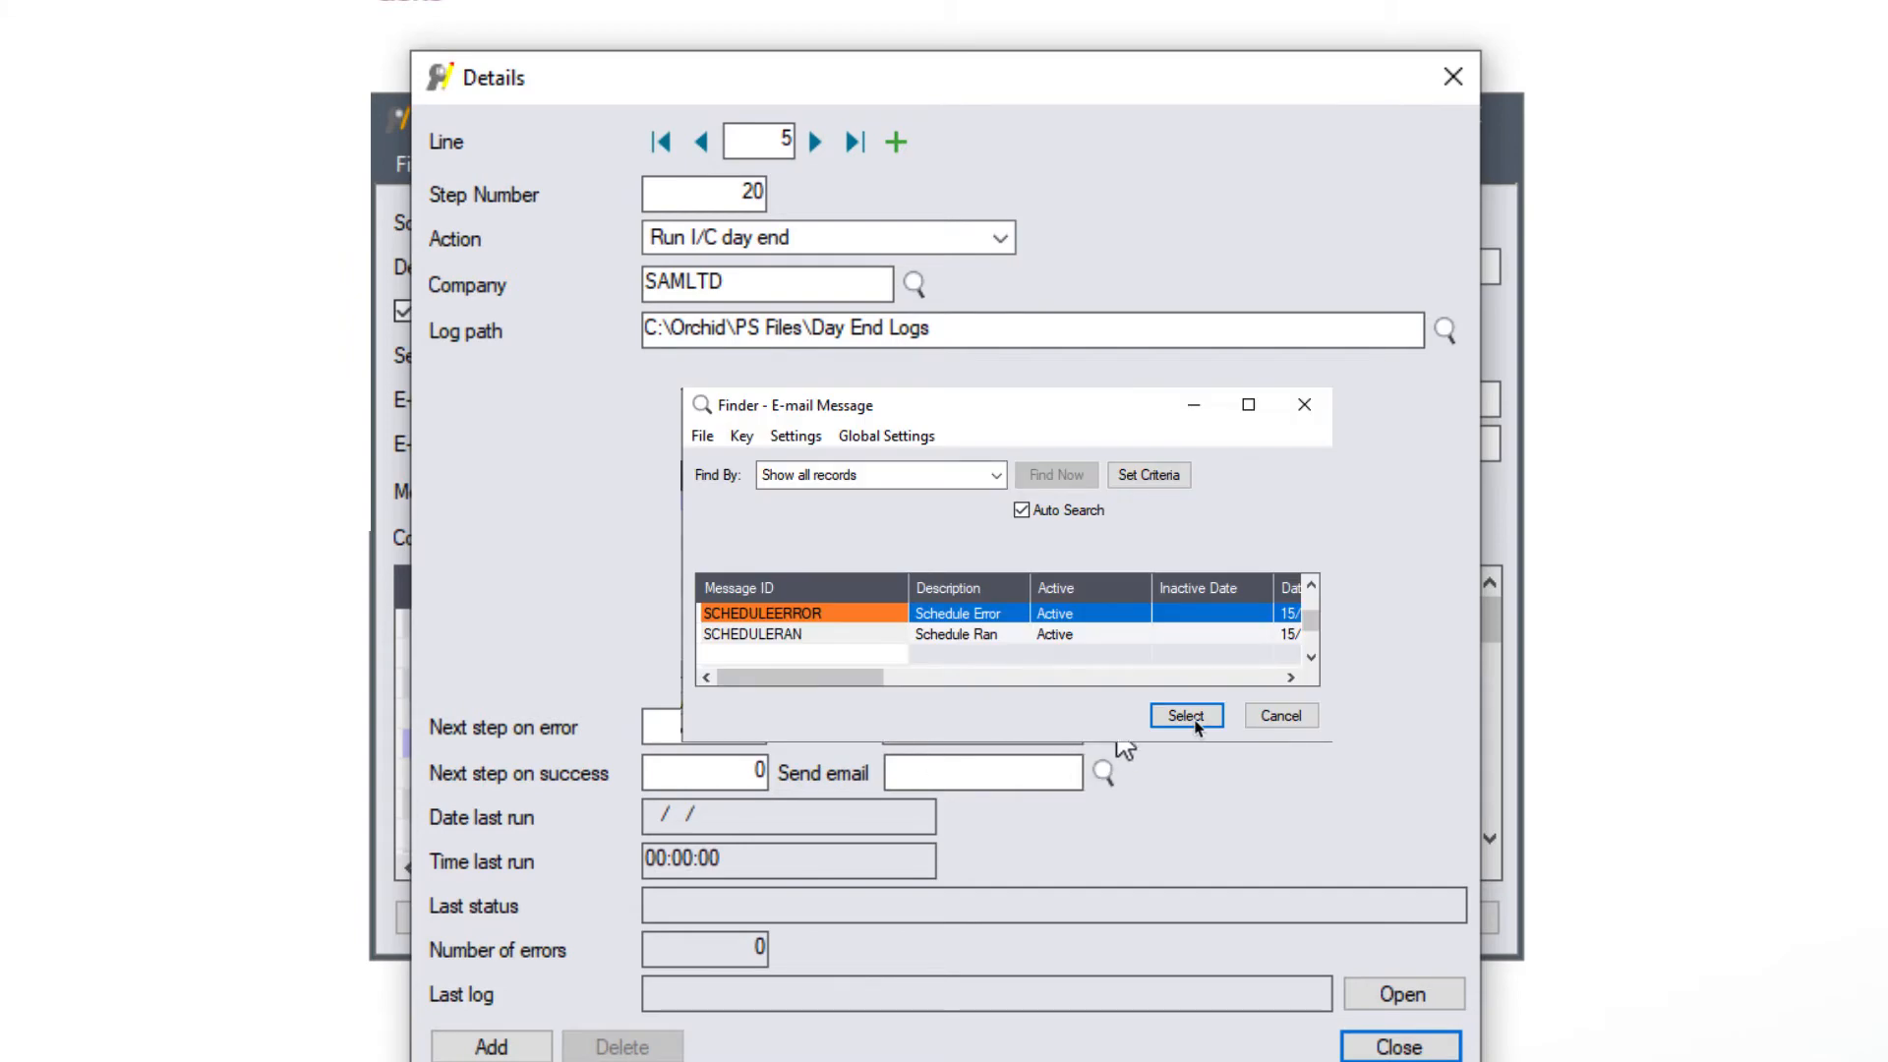
{"action": "left_click", "coordinate": [1104, 727]}
{"action": "left_click", "coordinate": [666, 769]}
{"action": "left_click", "coordinate": [1186, 716]}
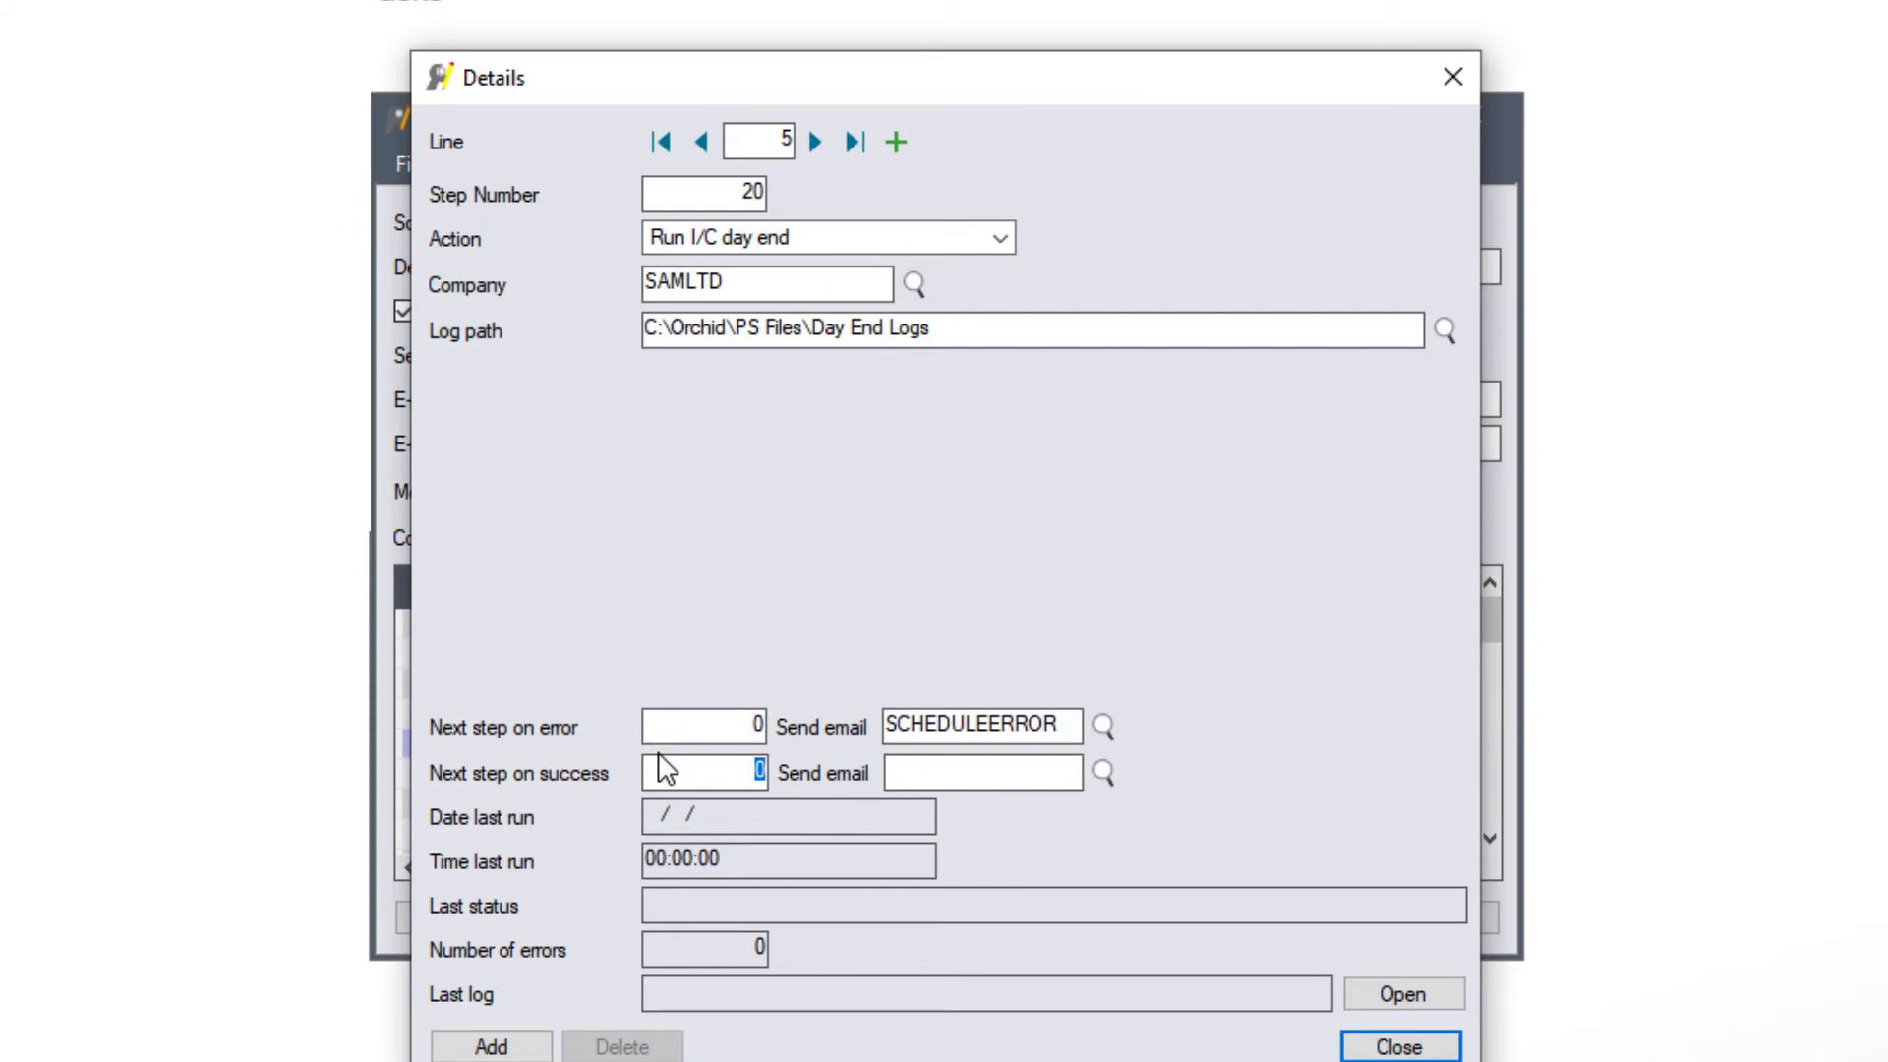
{"action": "type", "text": "25"}
{"action": "key", "text": "Tab"}
{"action": "left_click", "coordinate": [491, 1045]}
{"action": "key", "text": "Tab"}
- Set line 6 as step 25, posting all system batches for company SAMLTD
{"action": "type", "text": "25"}
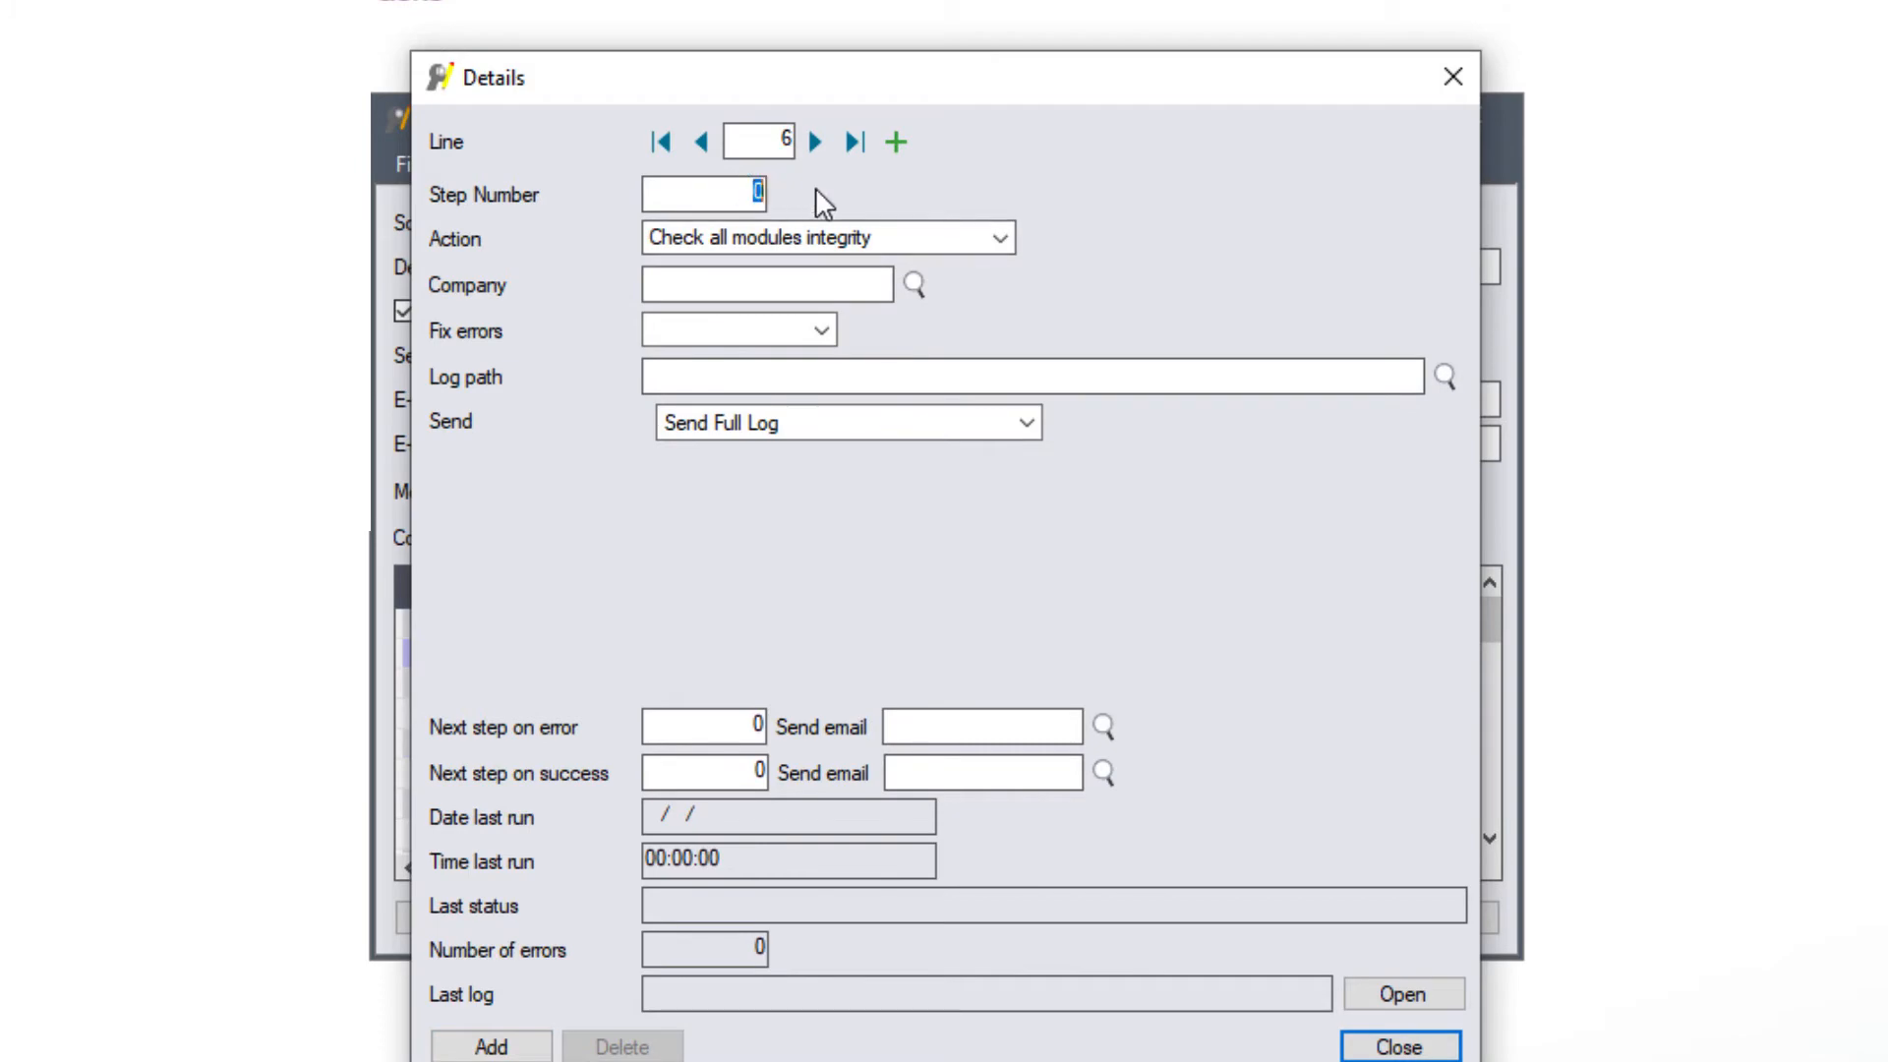
{"action": "key", "text": "Tab"}
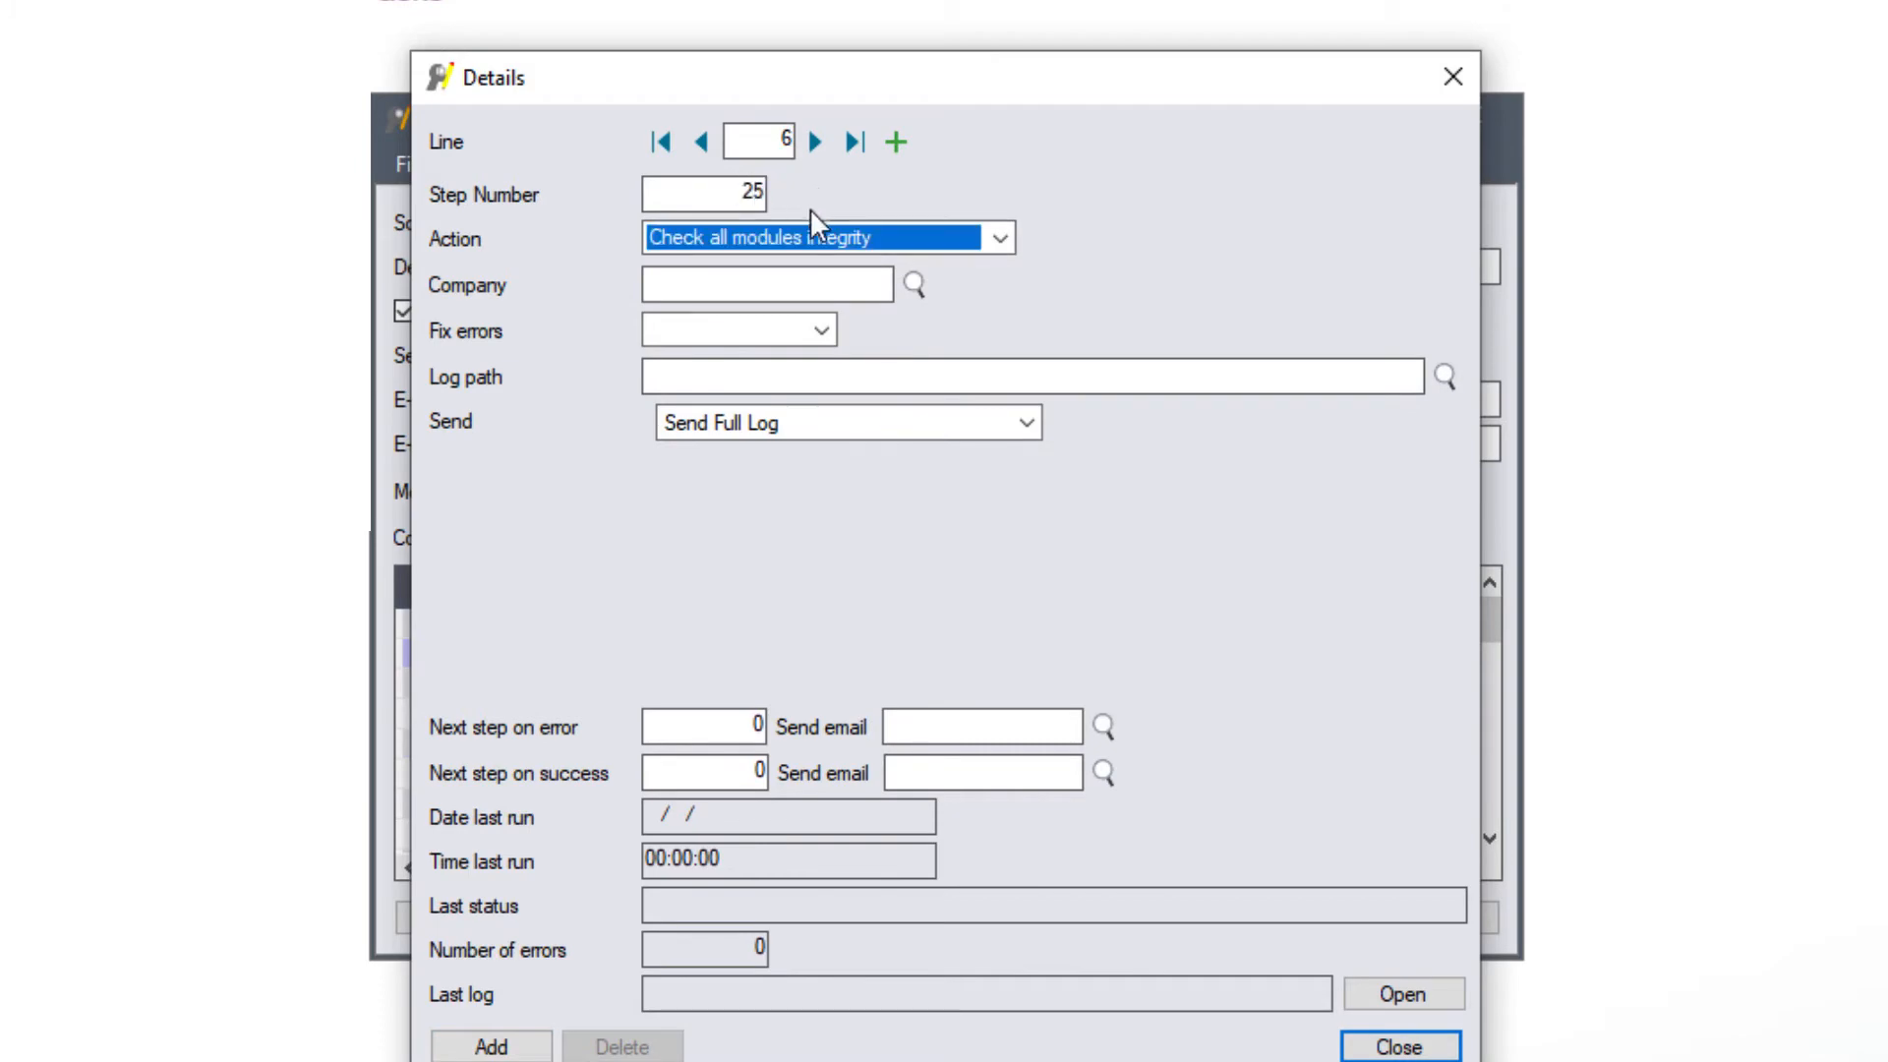
{"action": "left_click", "coordinate": [999, 239]}
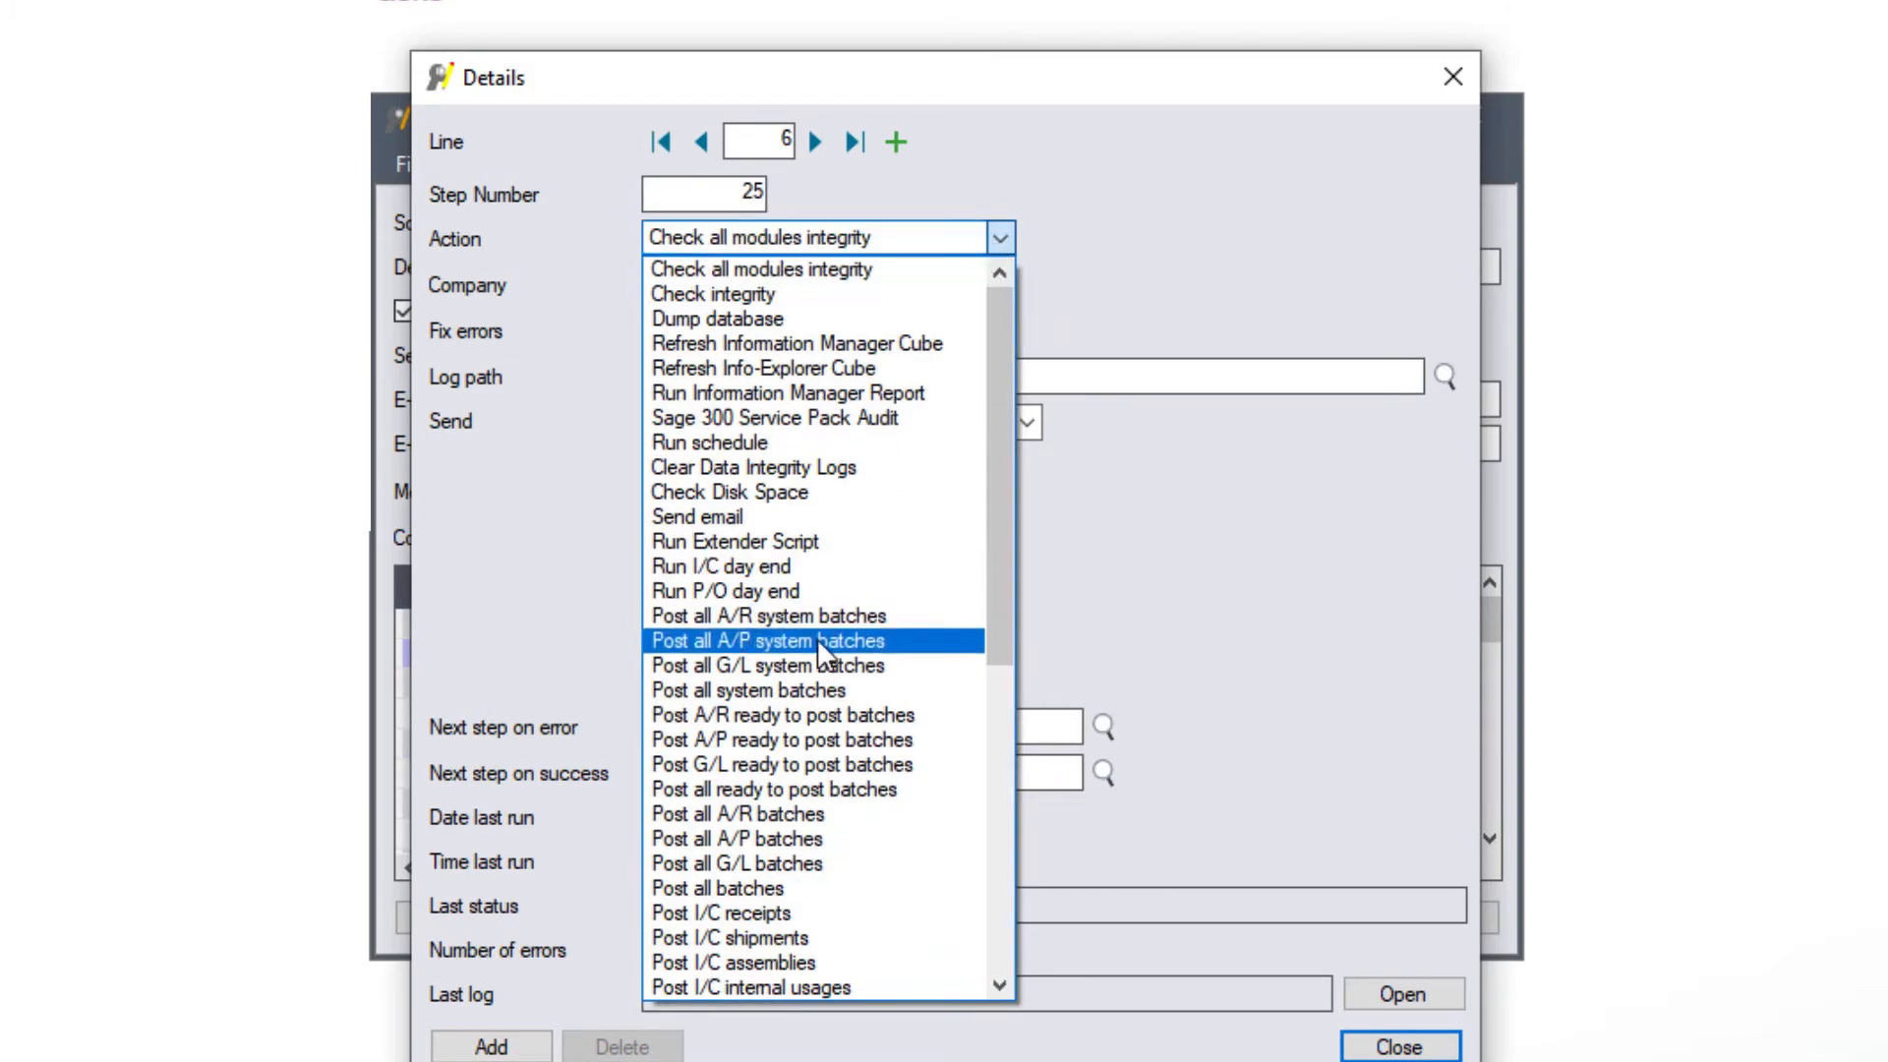
{"action": "left_click", "coordinate": [804, 693]}
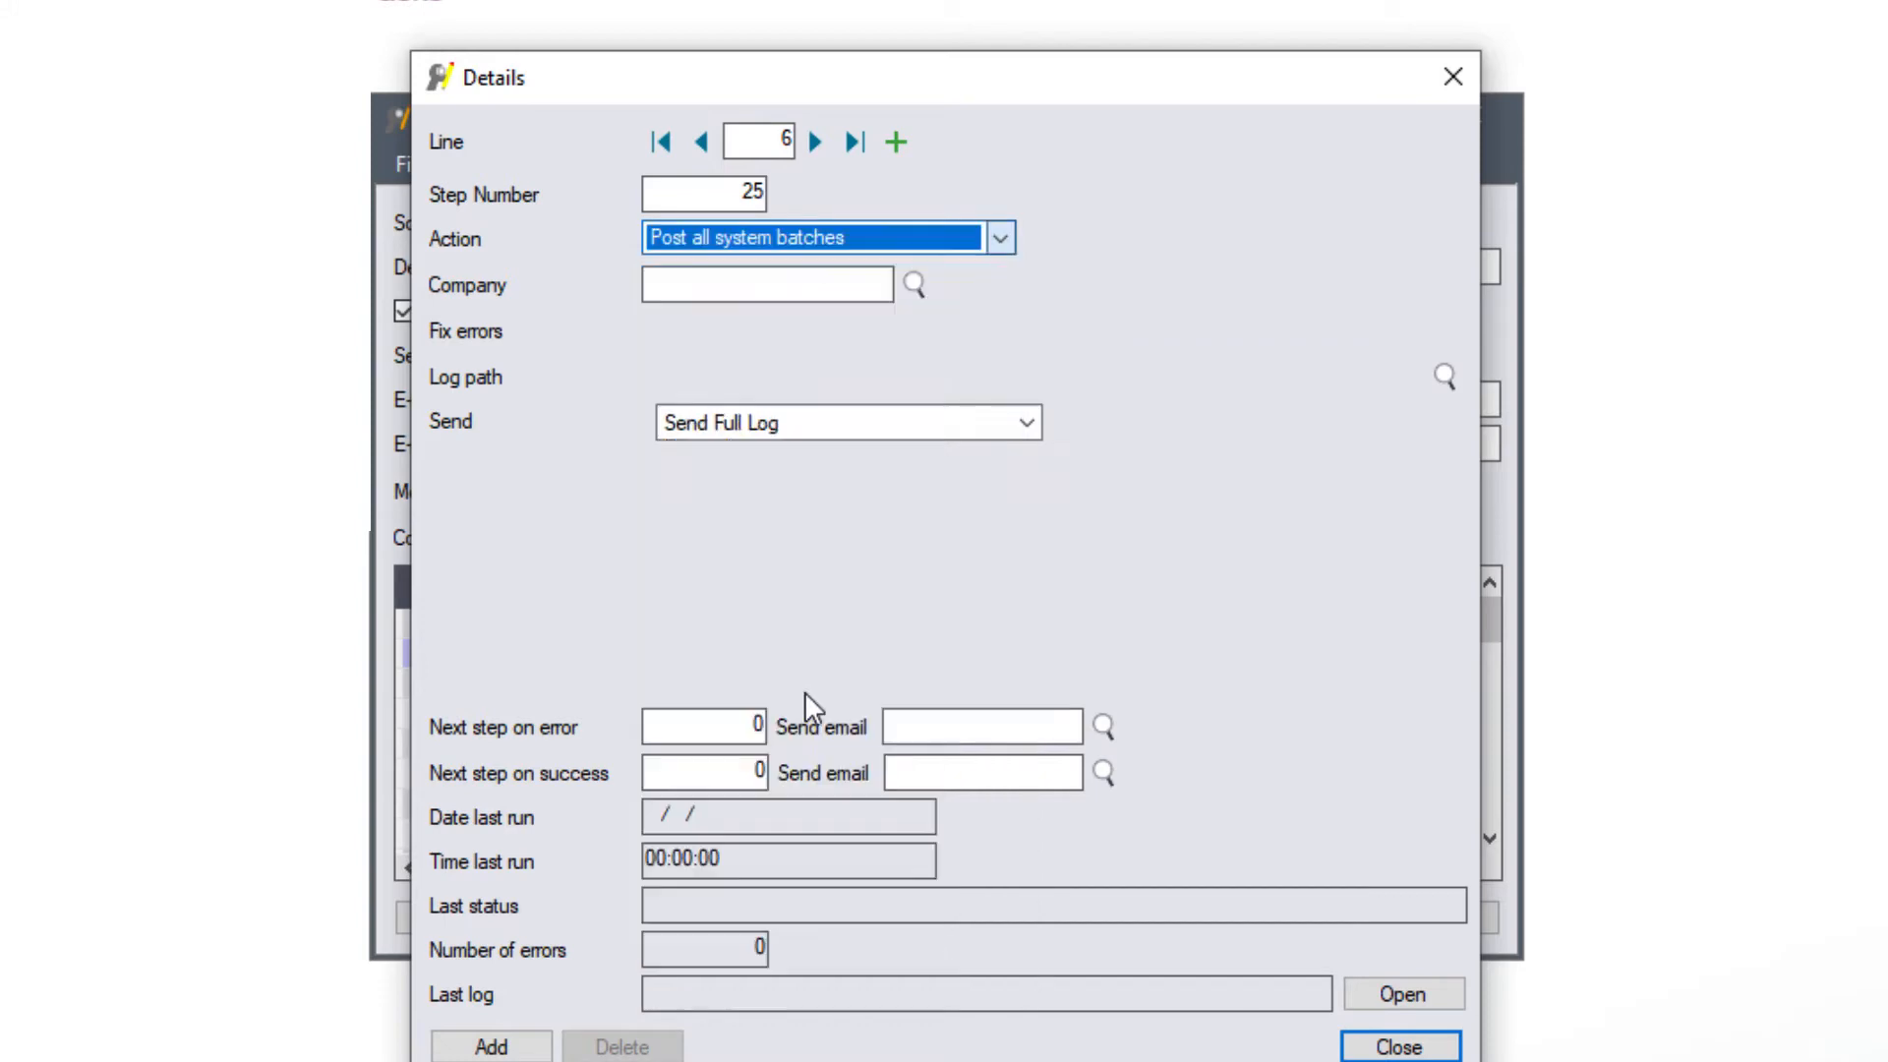
{"action": "left_click", "coordinate": [735, 284]}
{"action": "left_click", "coordinate": [914, 284]}
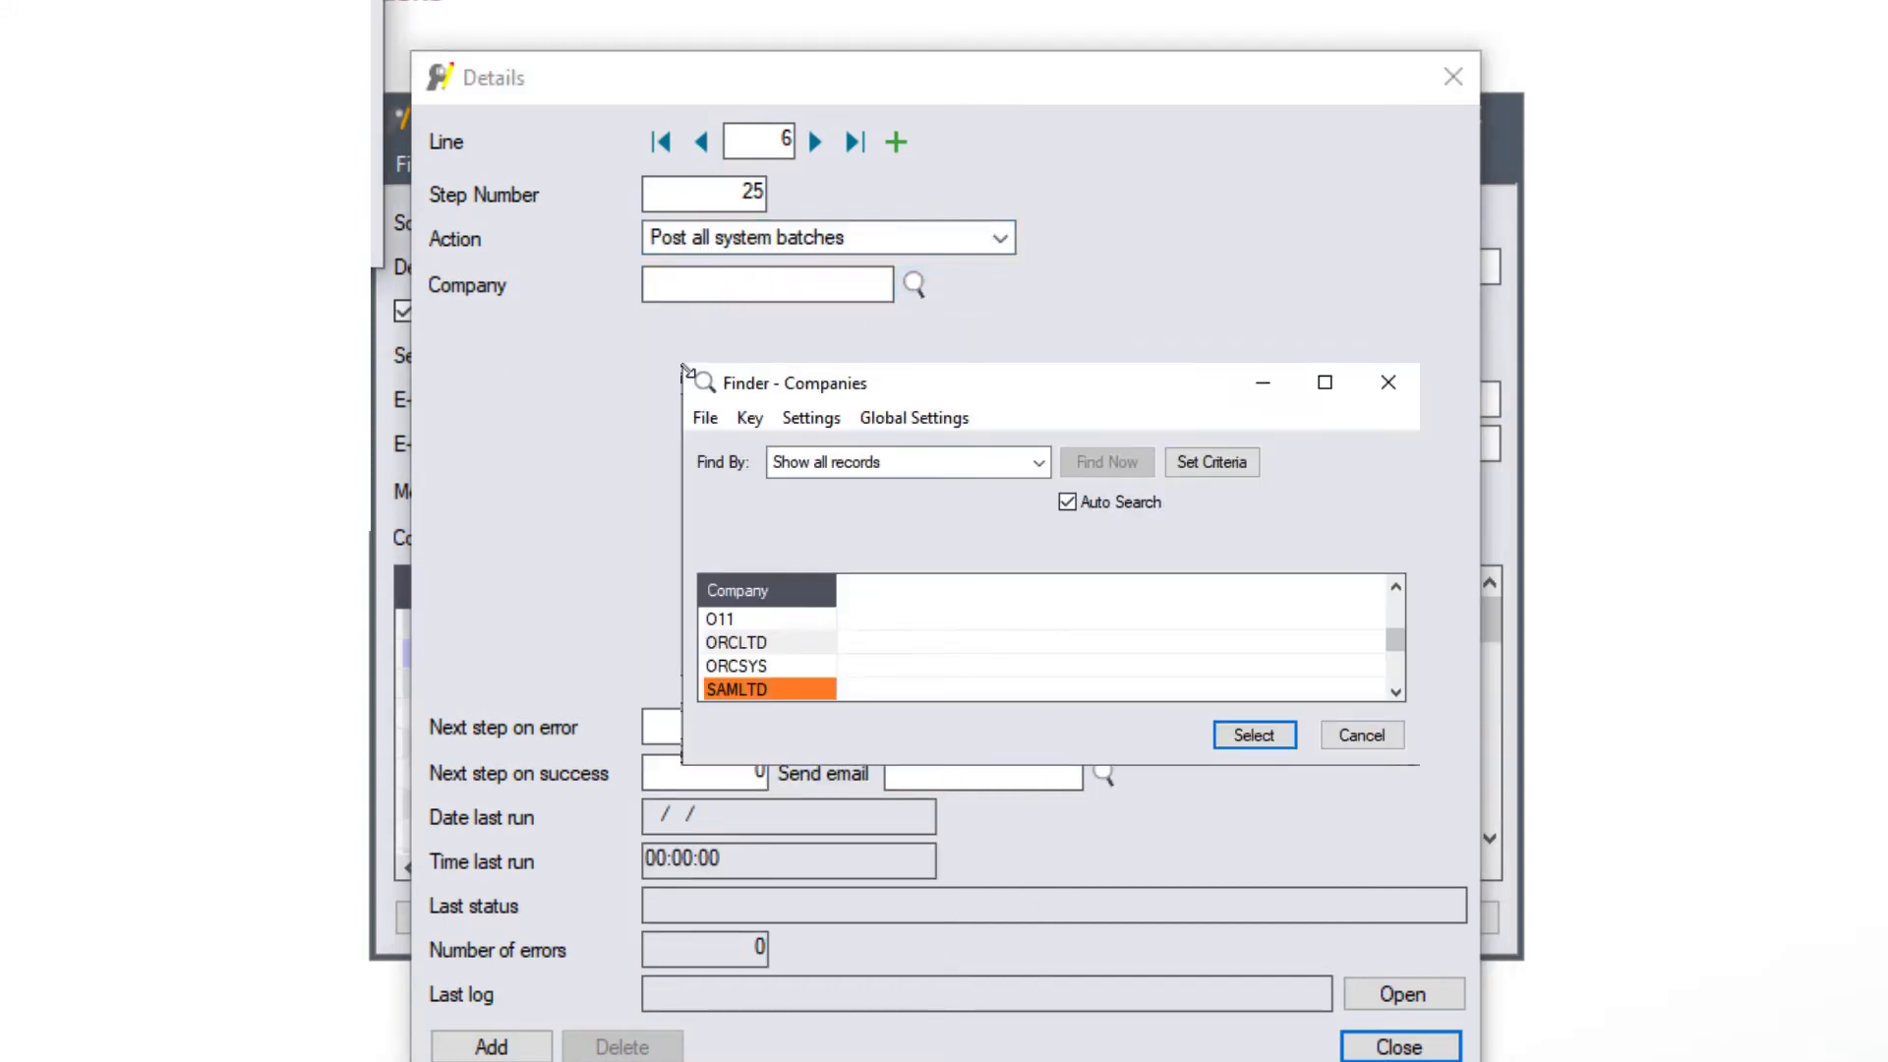
{"action": "key", "text": "Return"}
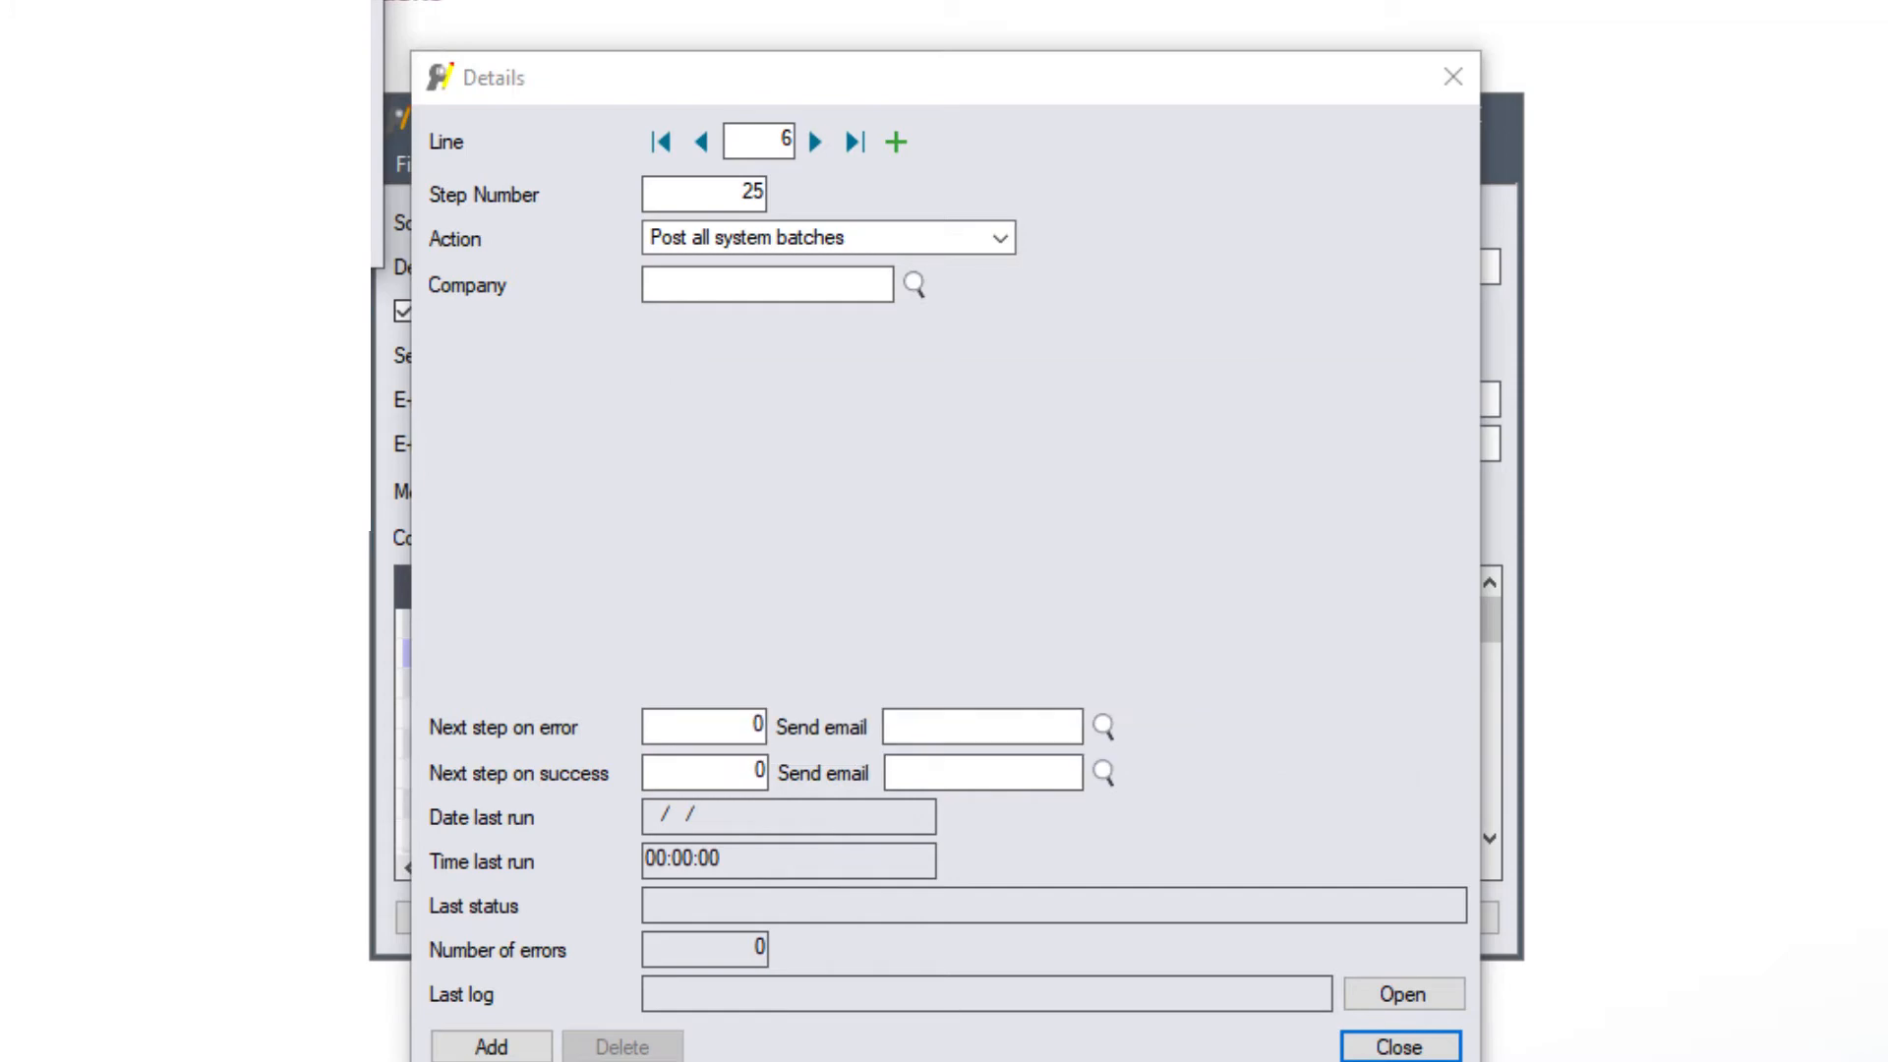
- Attach SCHEDULEERROR as step 25's error e-mail and add the step to the schedule
{"action": "left_click", "coordinate": [753, 726]}
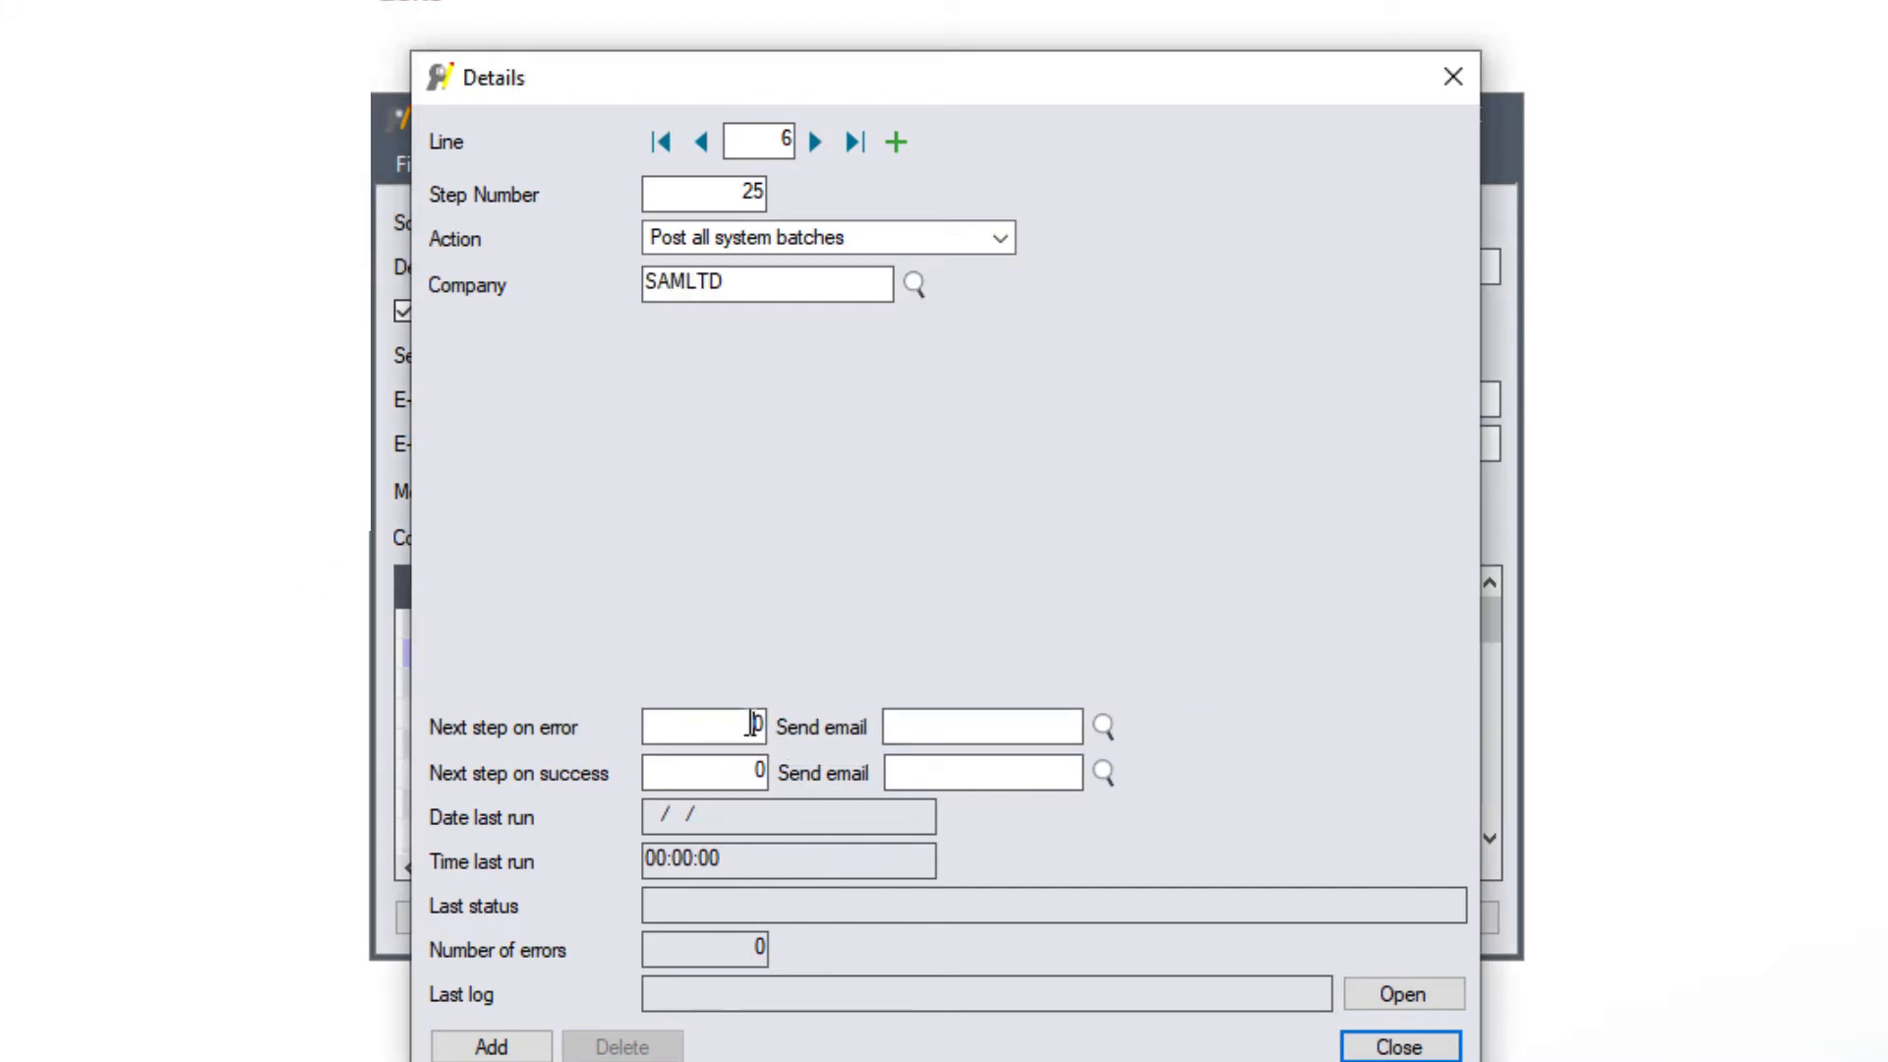
{"action": "left_click", "coordinate": [1030, 735]}
{"action": "left_click", "coordinate": [1104, 725]}
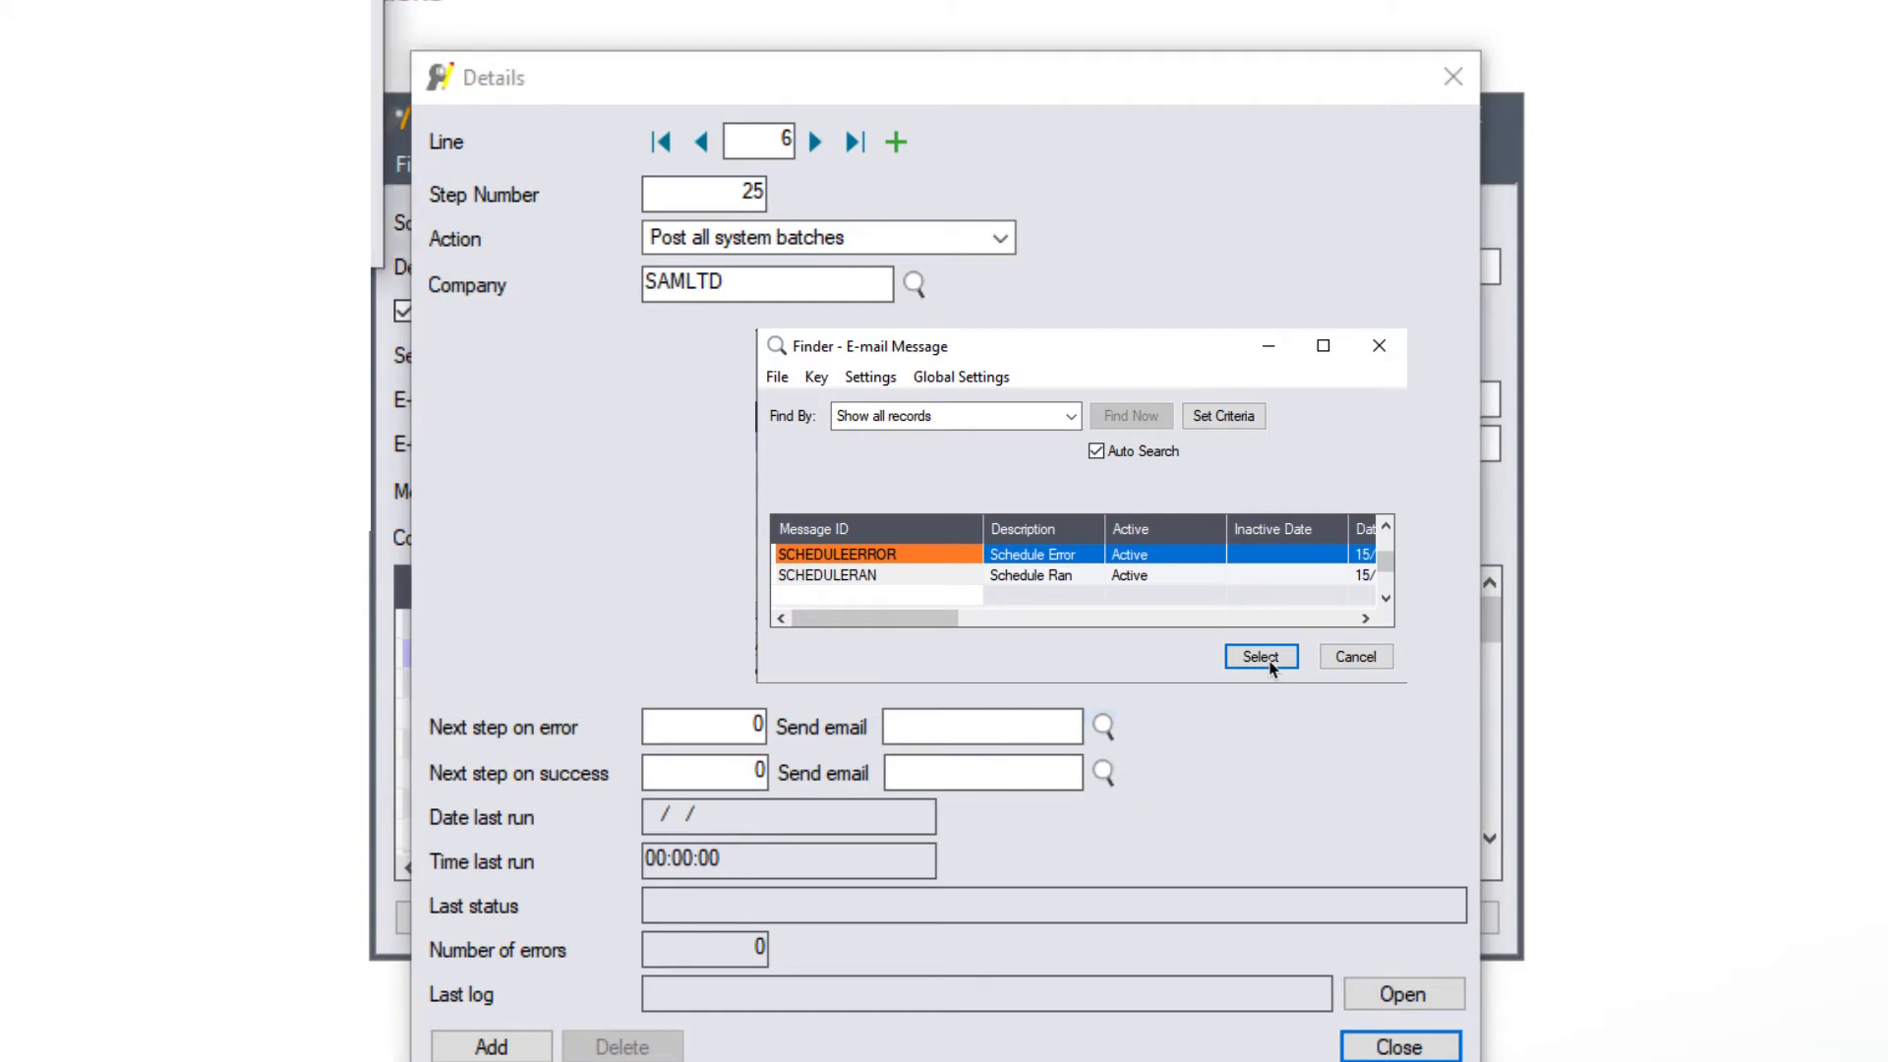
{"action": "left_click", "coordinate": [1264, 658]}
{"action": "key", "text": "Tab"}
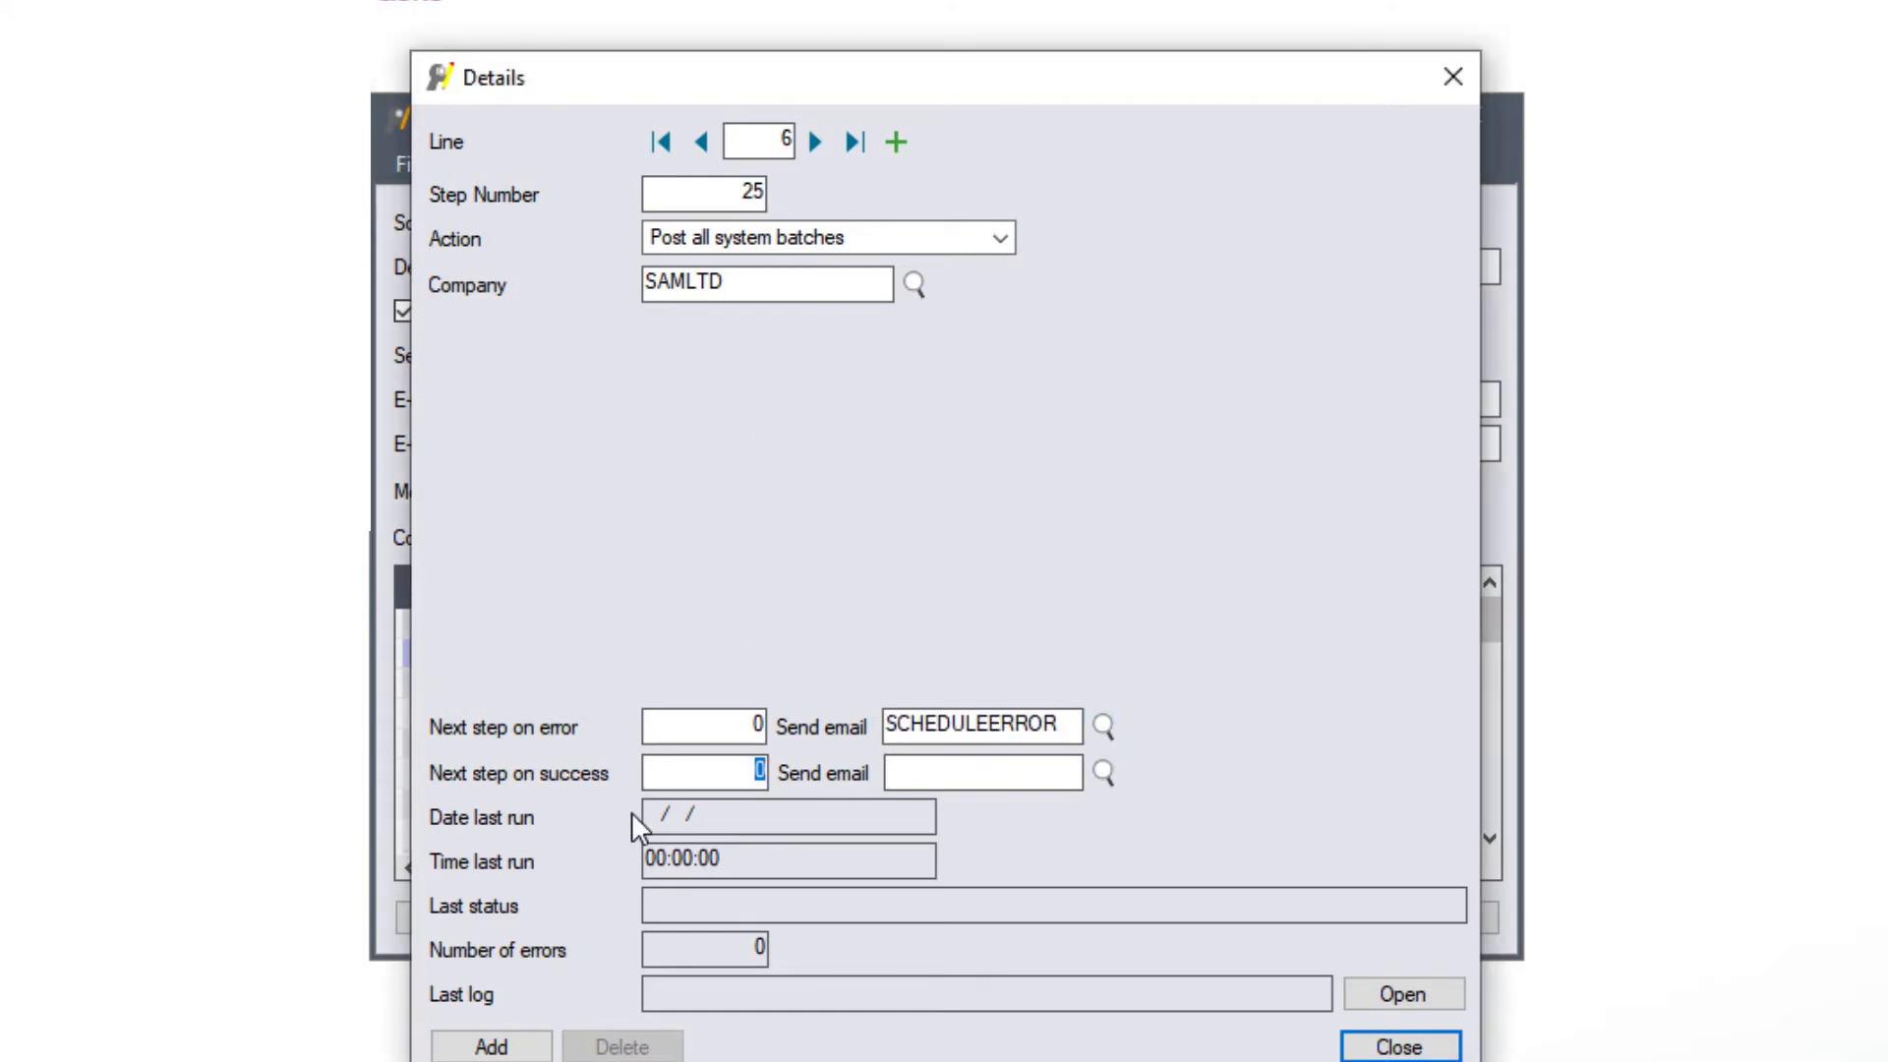
{"action": "left_click", "coordinate": [490, 1046]}
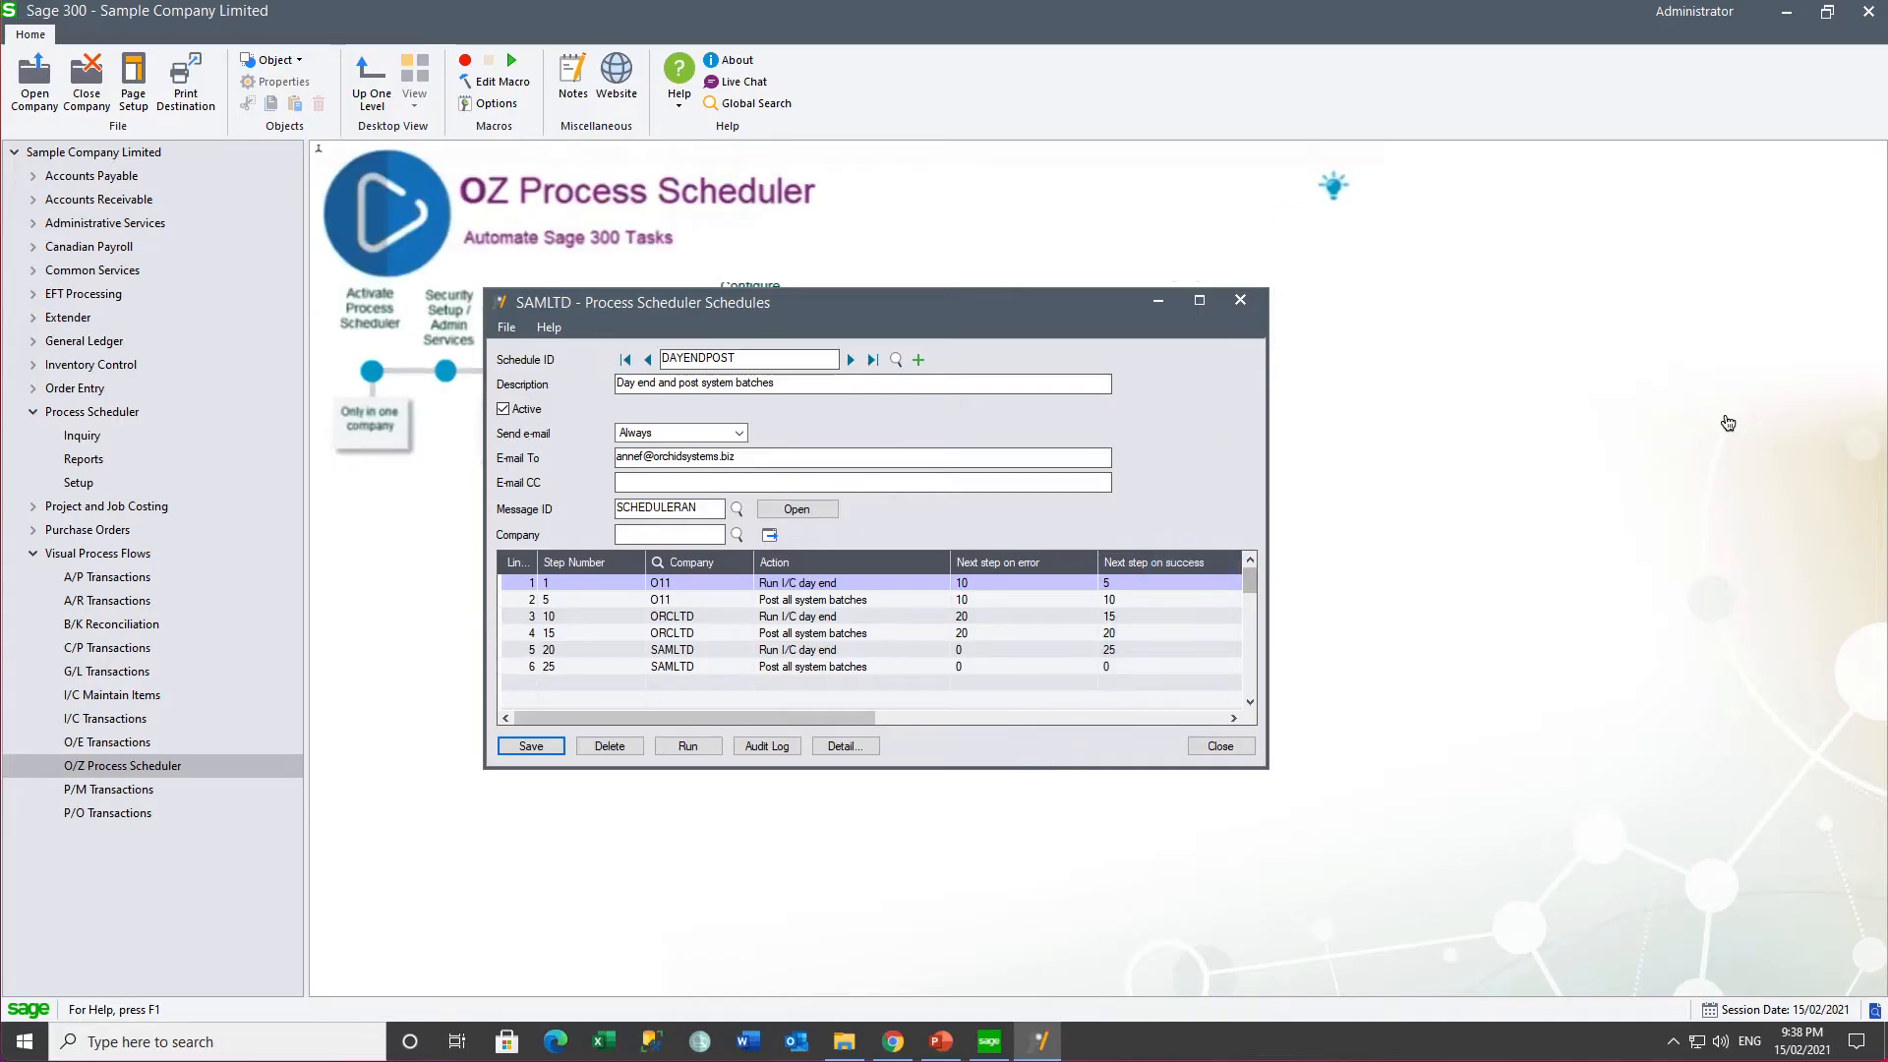
- Run the DAYENDPOST schedule, scroll through its success log, and open the Audit Log
{"action": "left_click", "coordinate": [686, 749]}
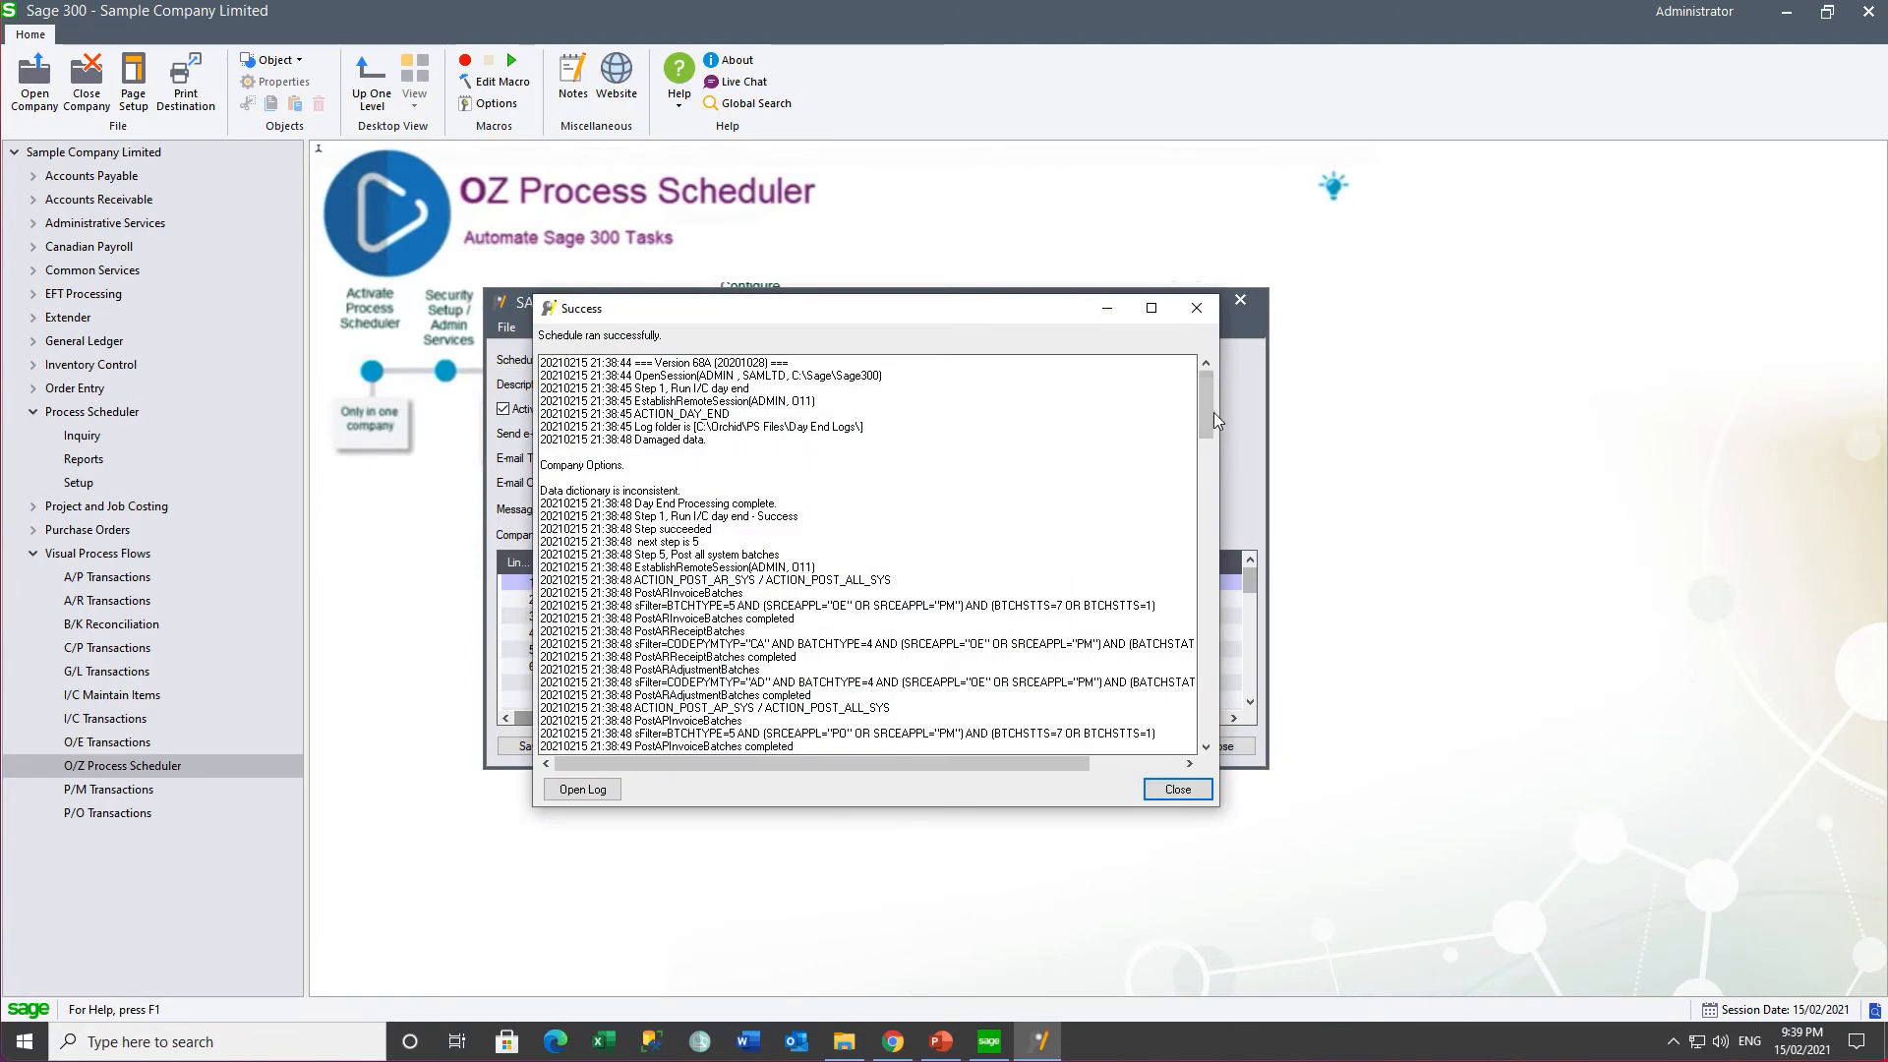
{"action": "left_click_drag", "start_coordinate": [1204, 422], "coordinate": [1206, 705]}
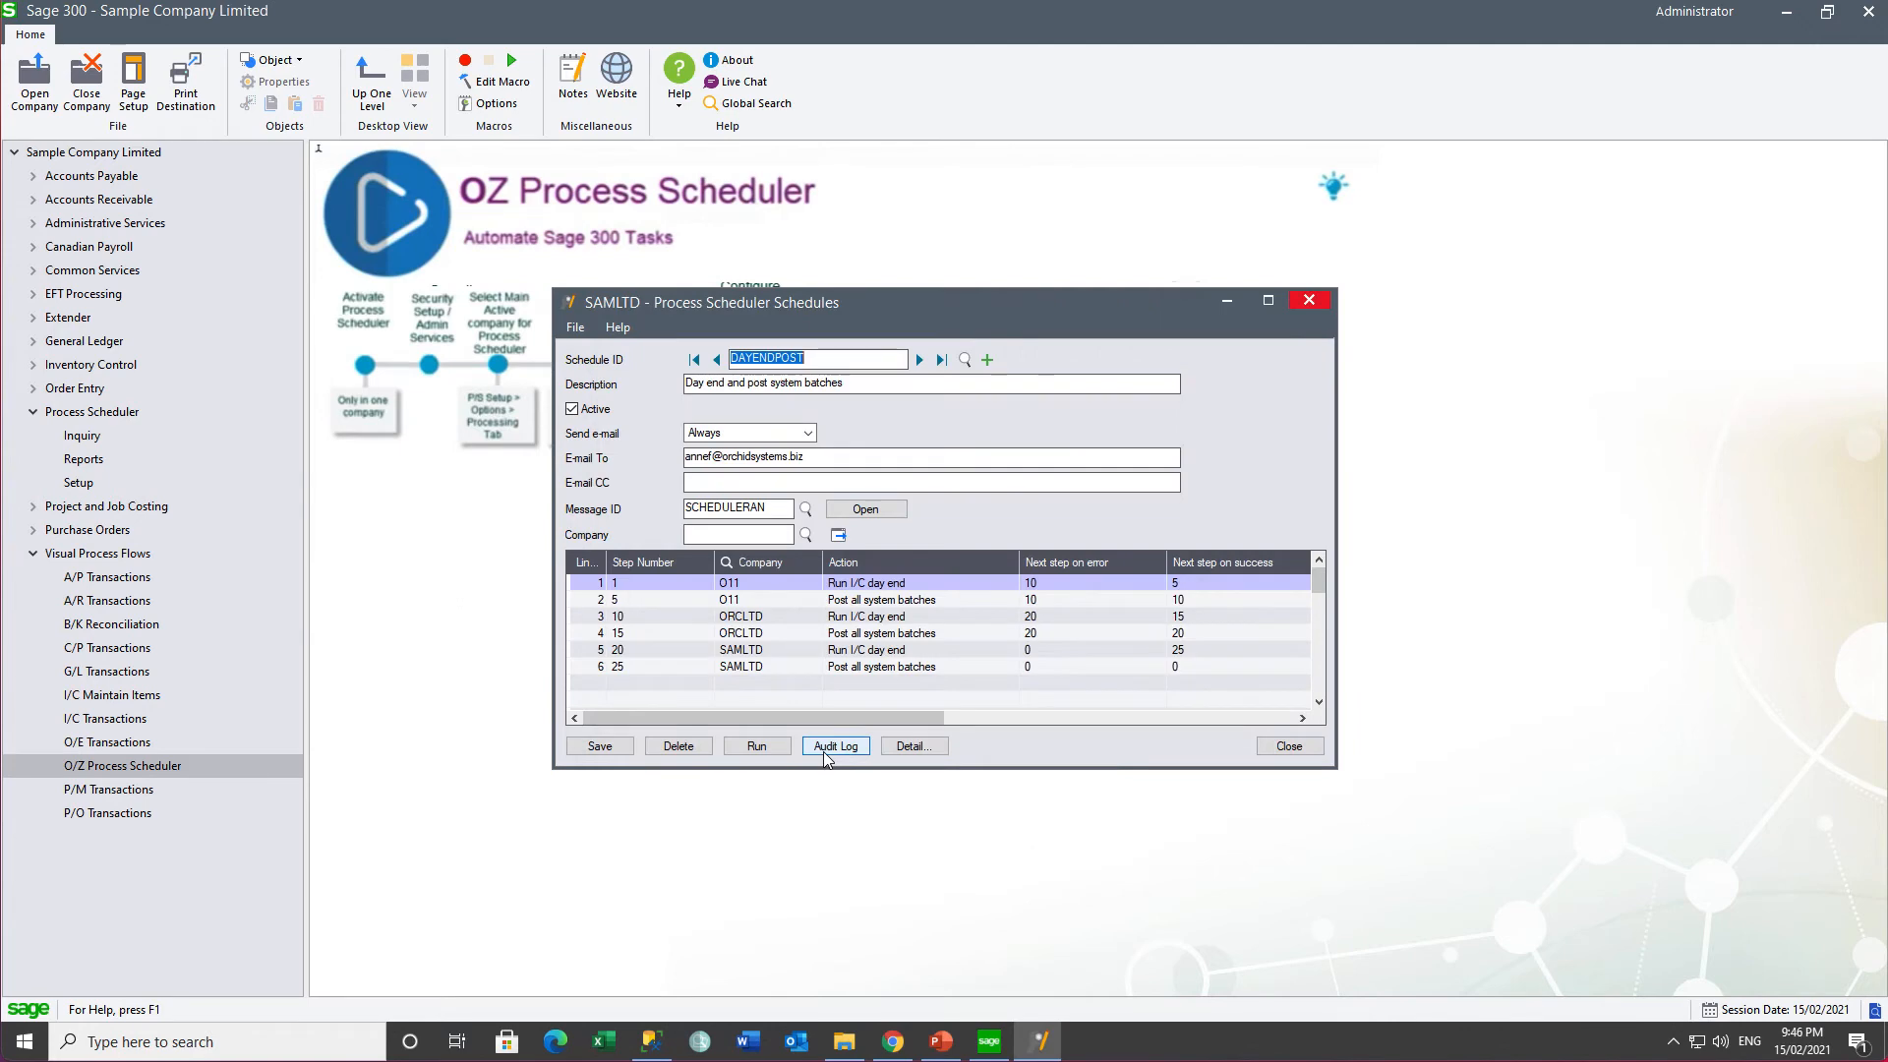
{"action": "left_click", "coordinate": [832, 749]}
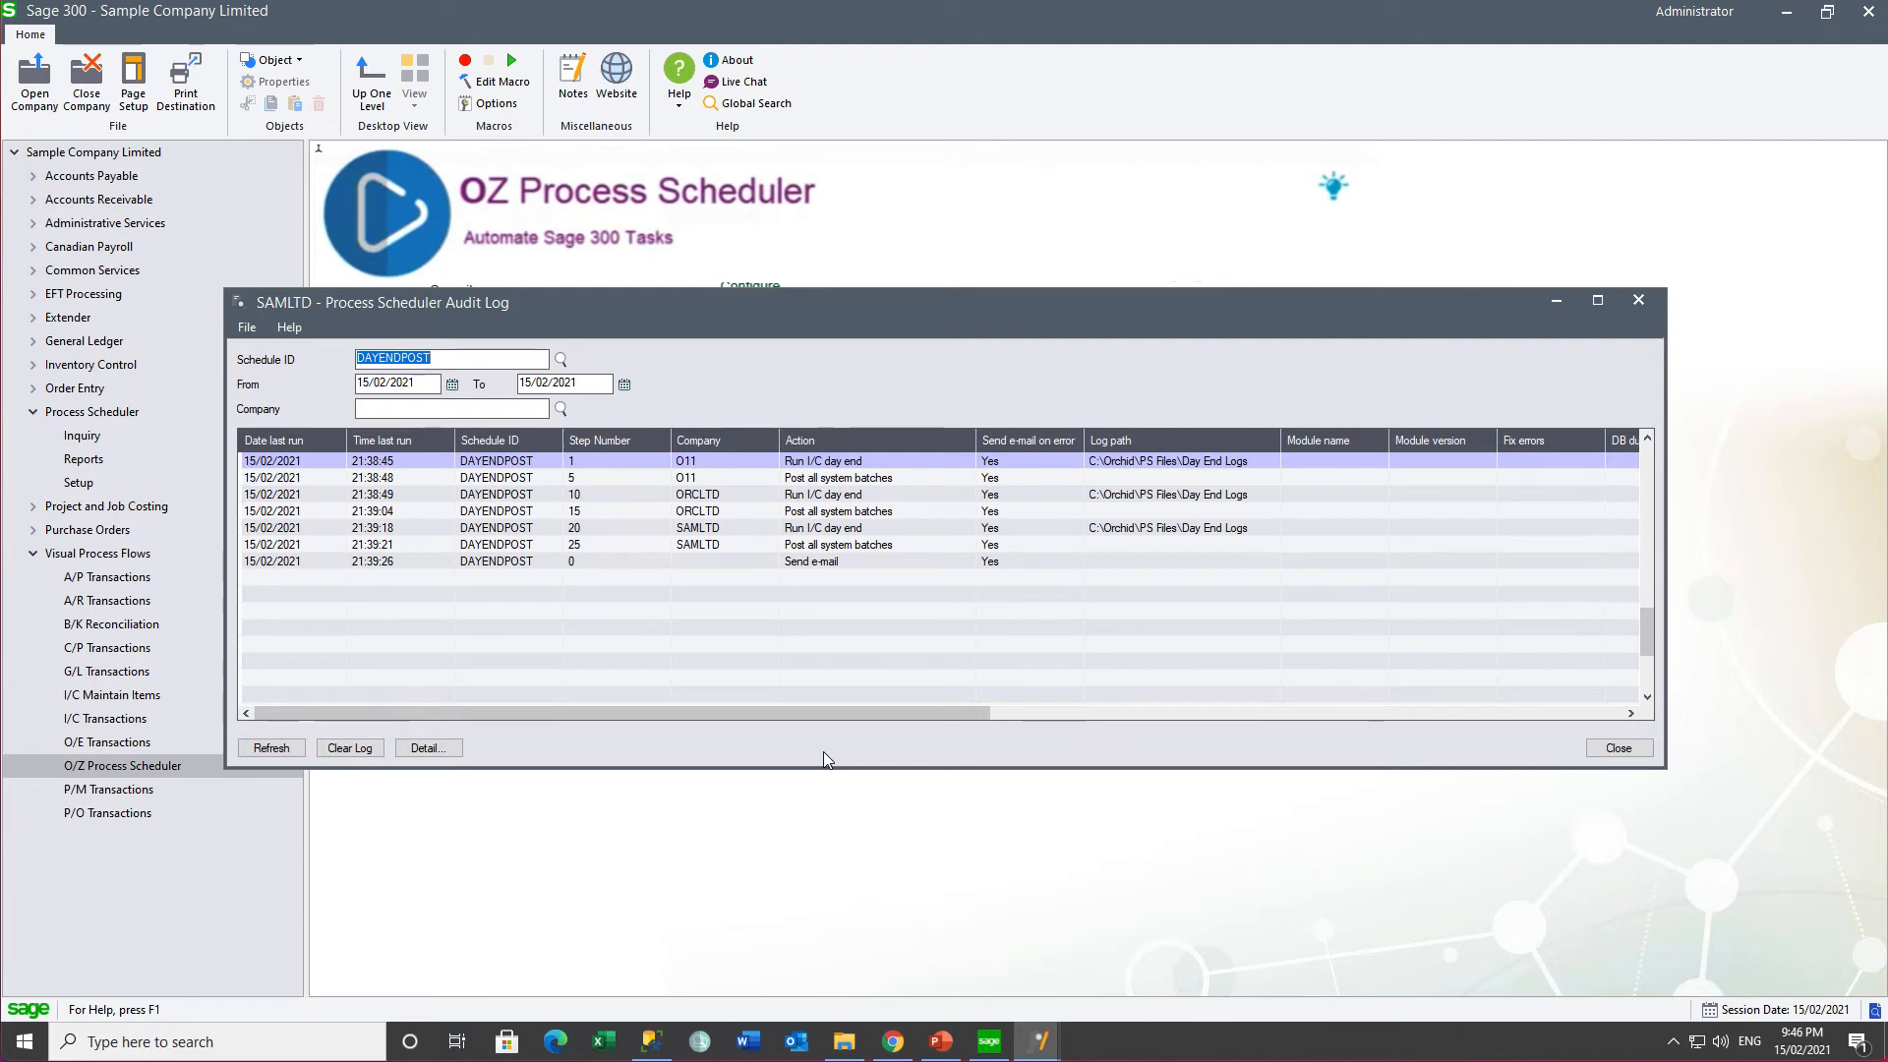
- Inspect the audit entries for steps 1 to 25 and Send e-mail, including step 15's error
{"action": "left_click", "coordinate": [721, 460]}
{"action": "left_click", "coordinate": [715, 479]}
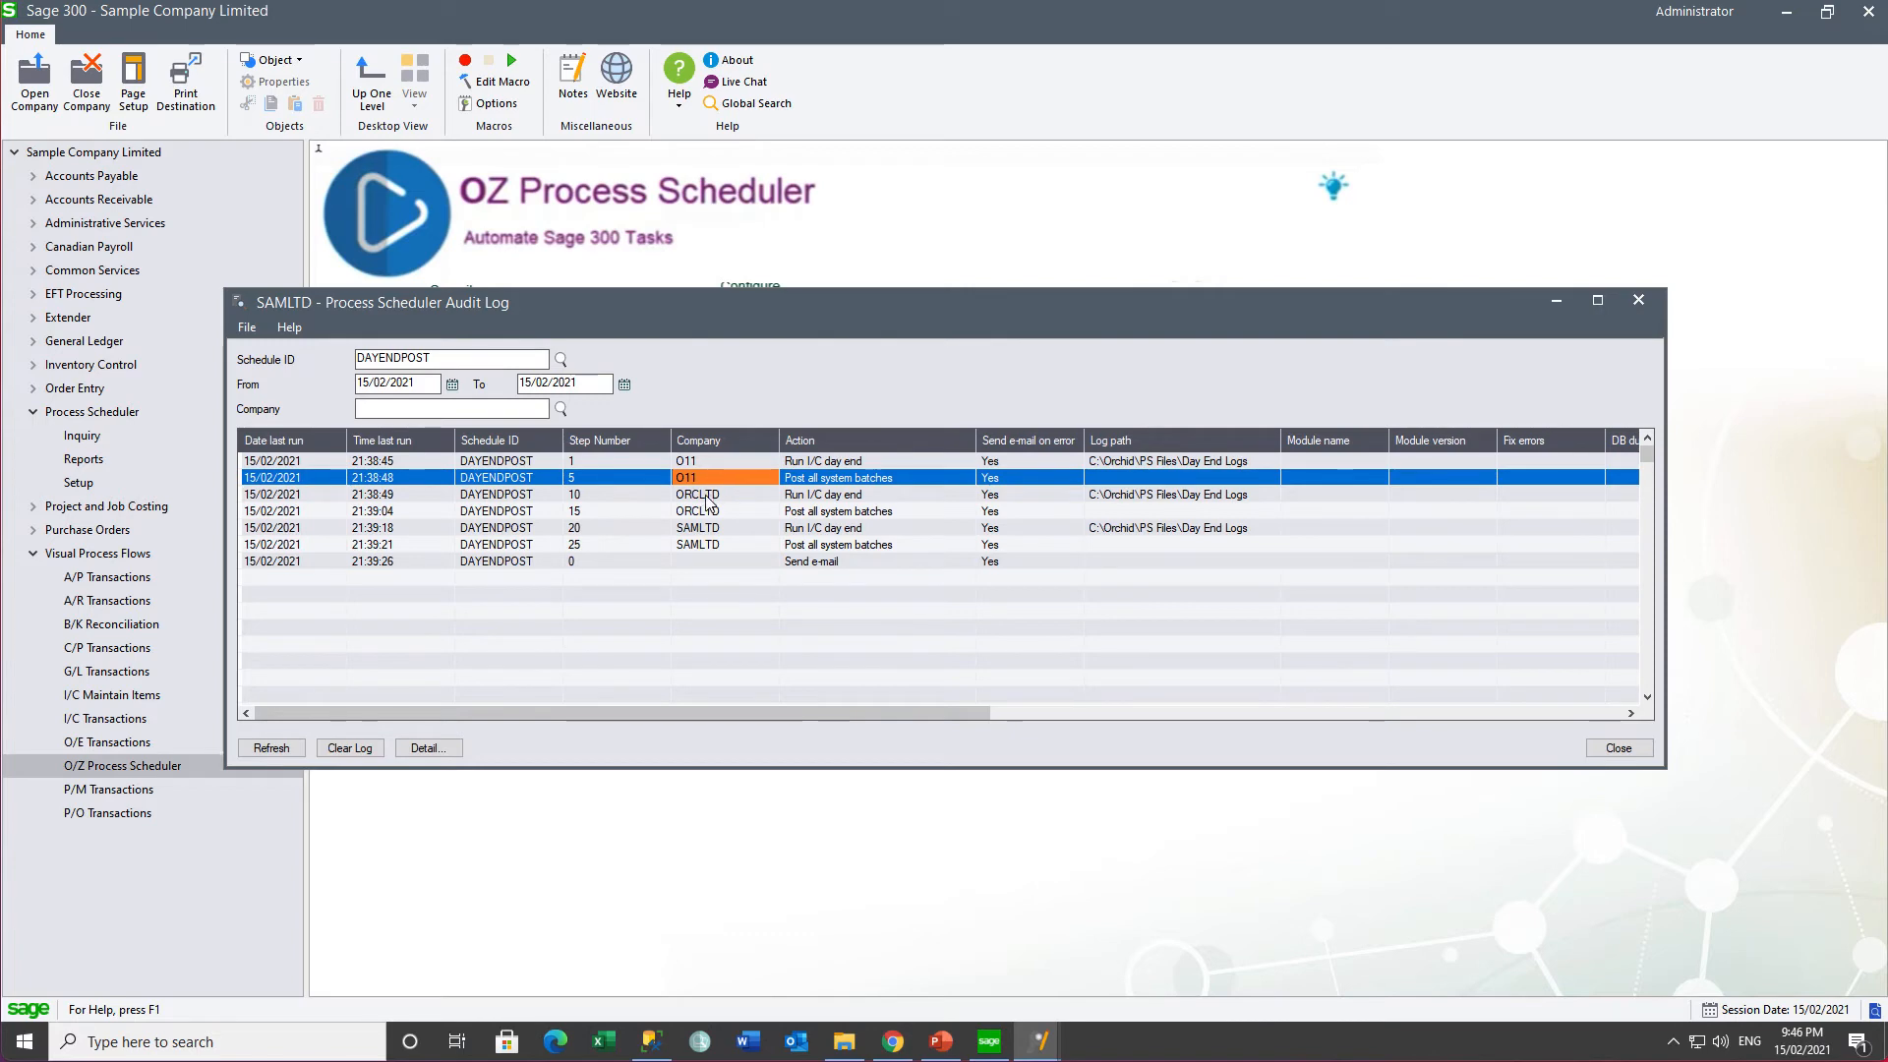
{"action": "left_click", "coordinate": [706, 496]}
{"action": "left_click", "coordinate": [702, 513]}
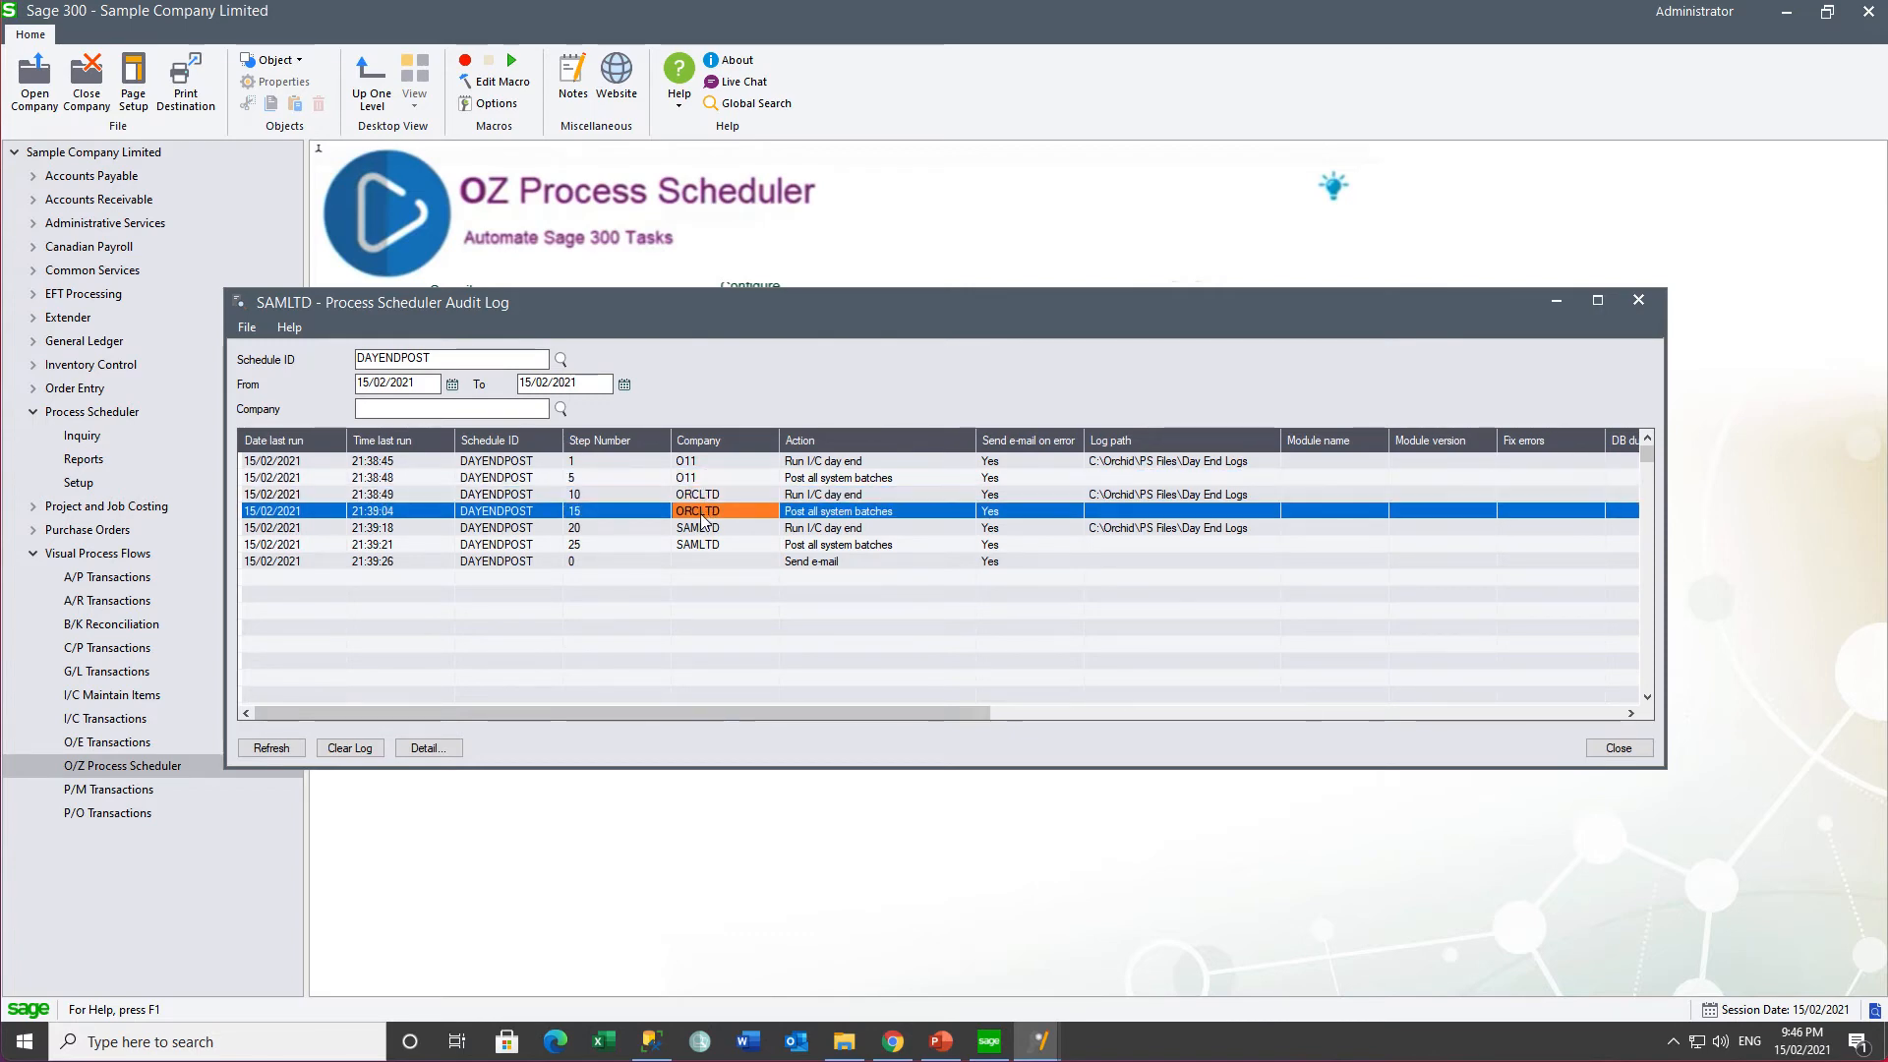
{"action": "left_click", "coordinate": [701, 531]}
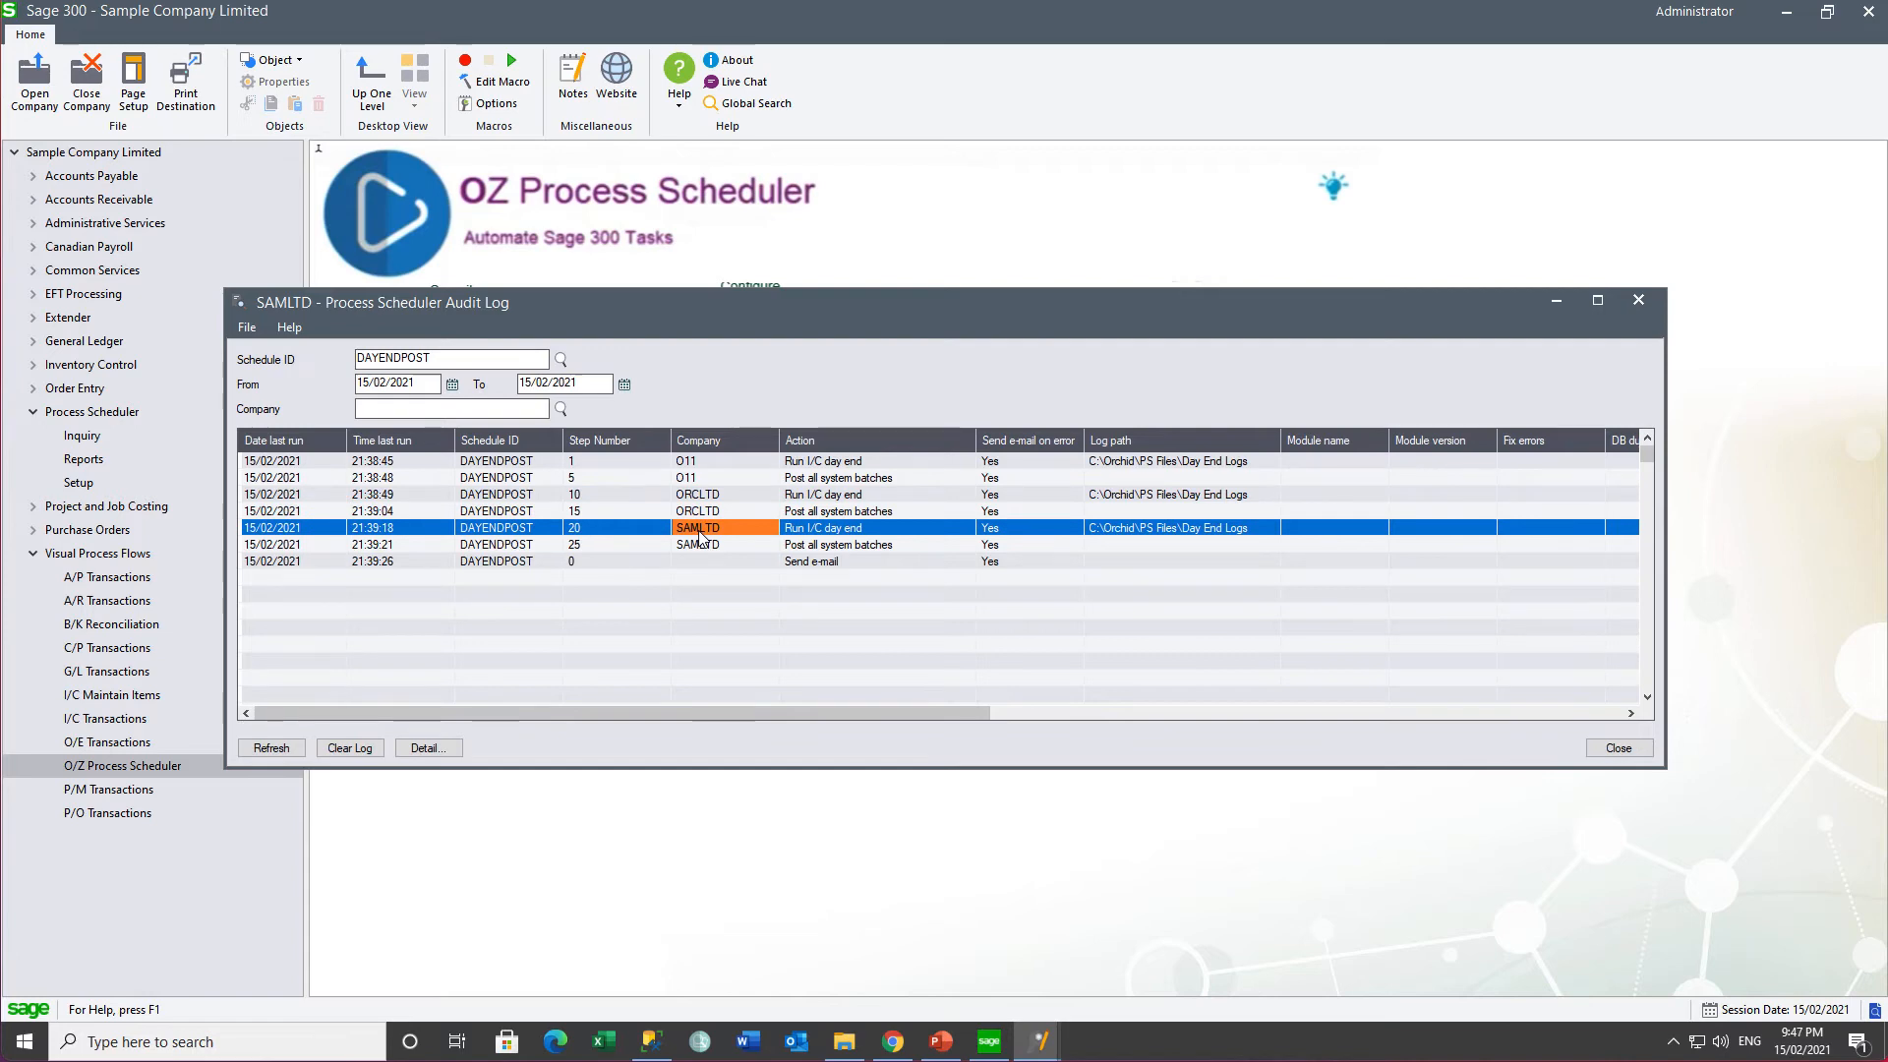
{"action": "left_click", "coordinate": [693, 546]}
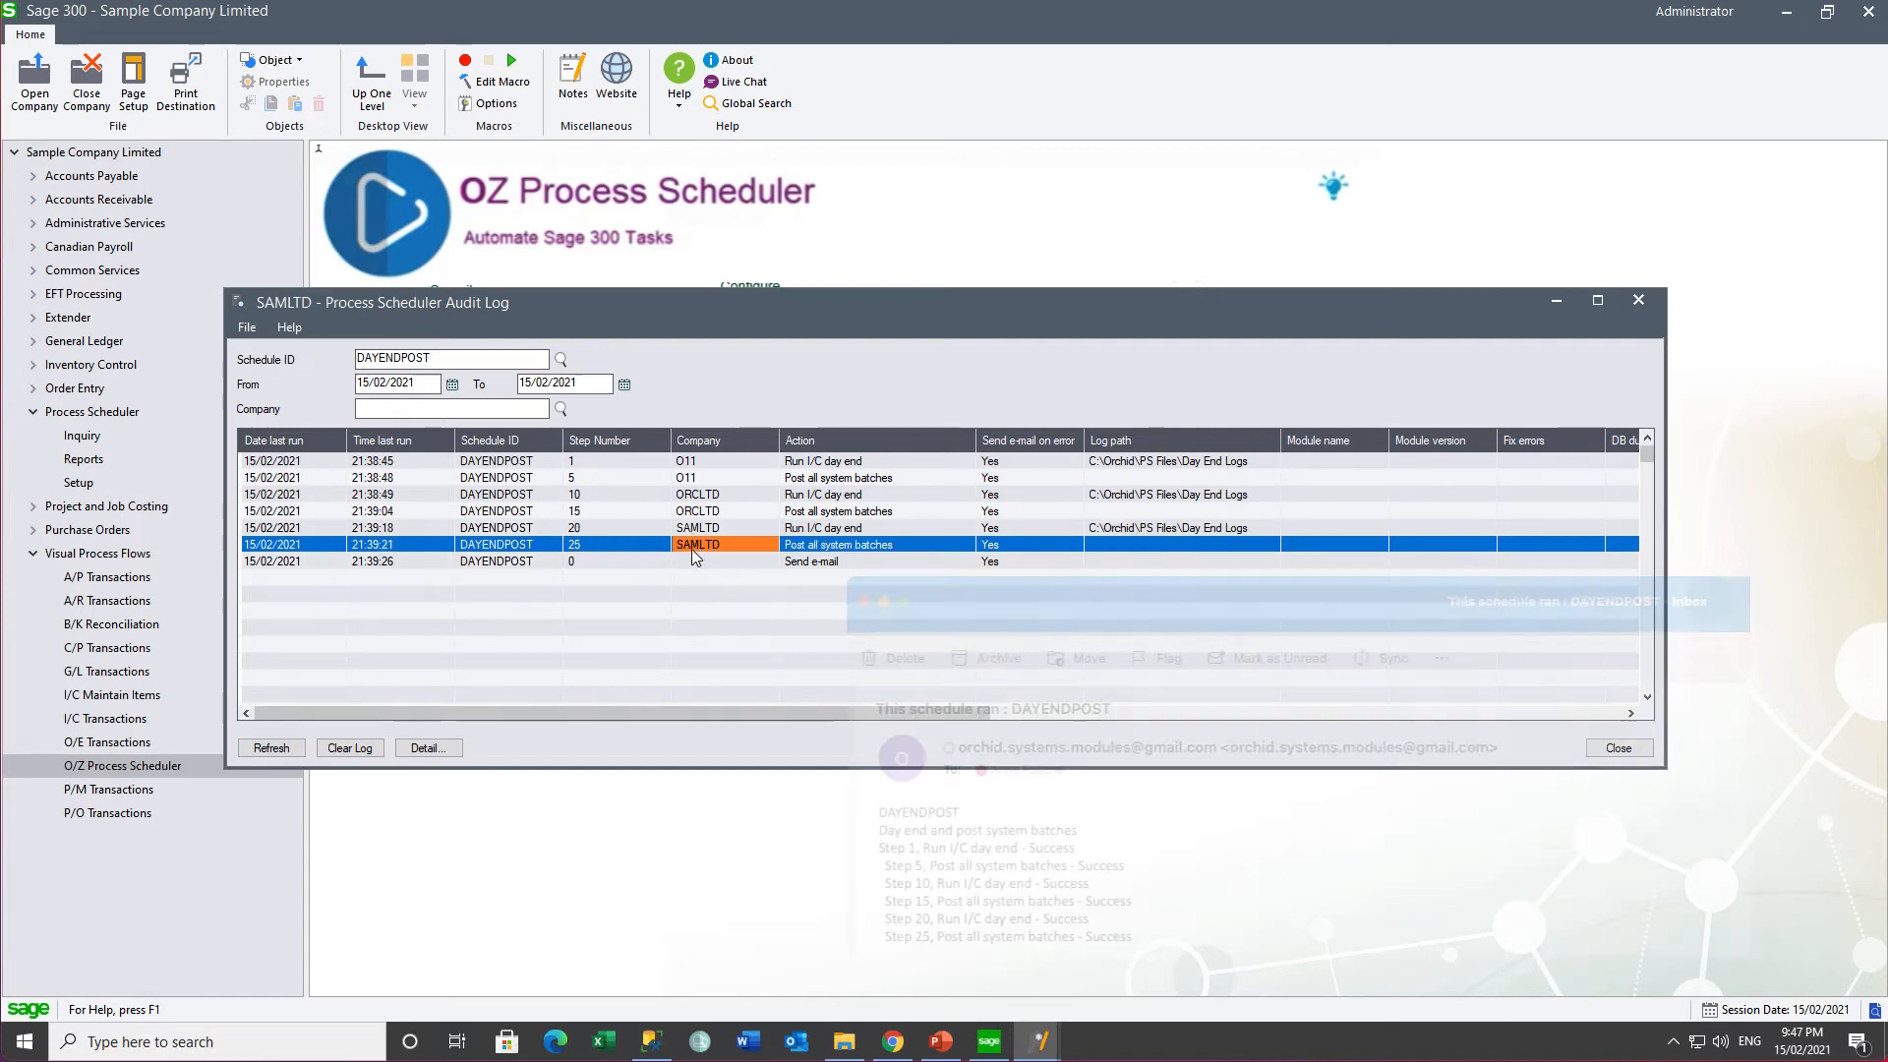
{"action": "left_click", "coordinate": [865, 562]}
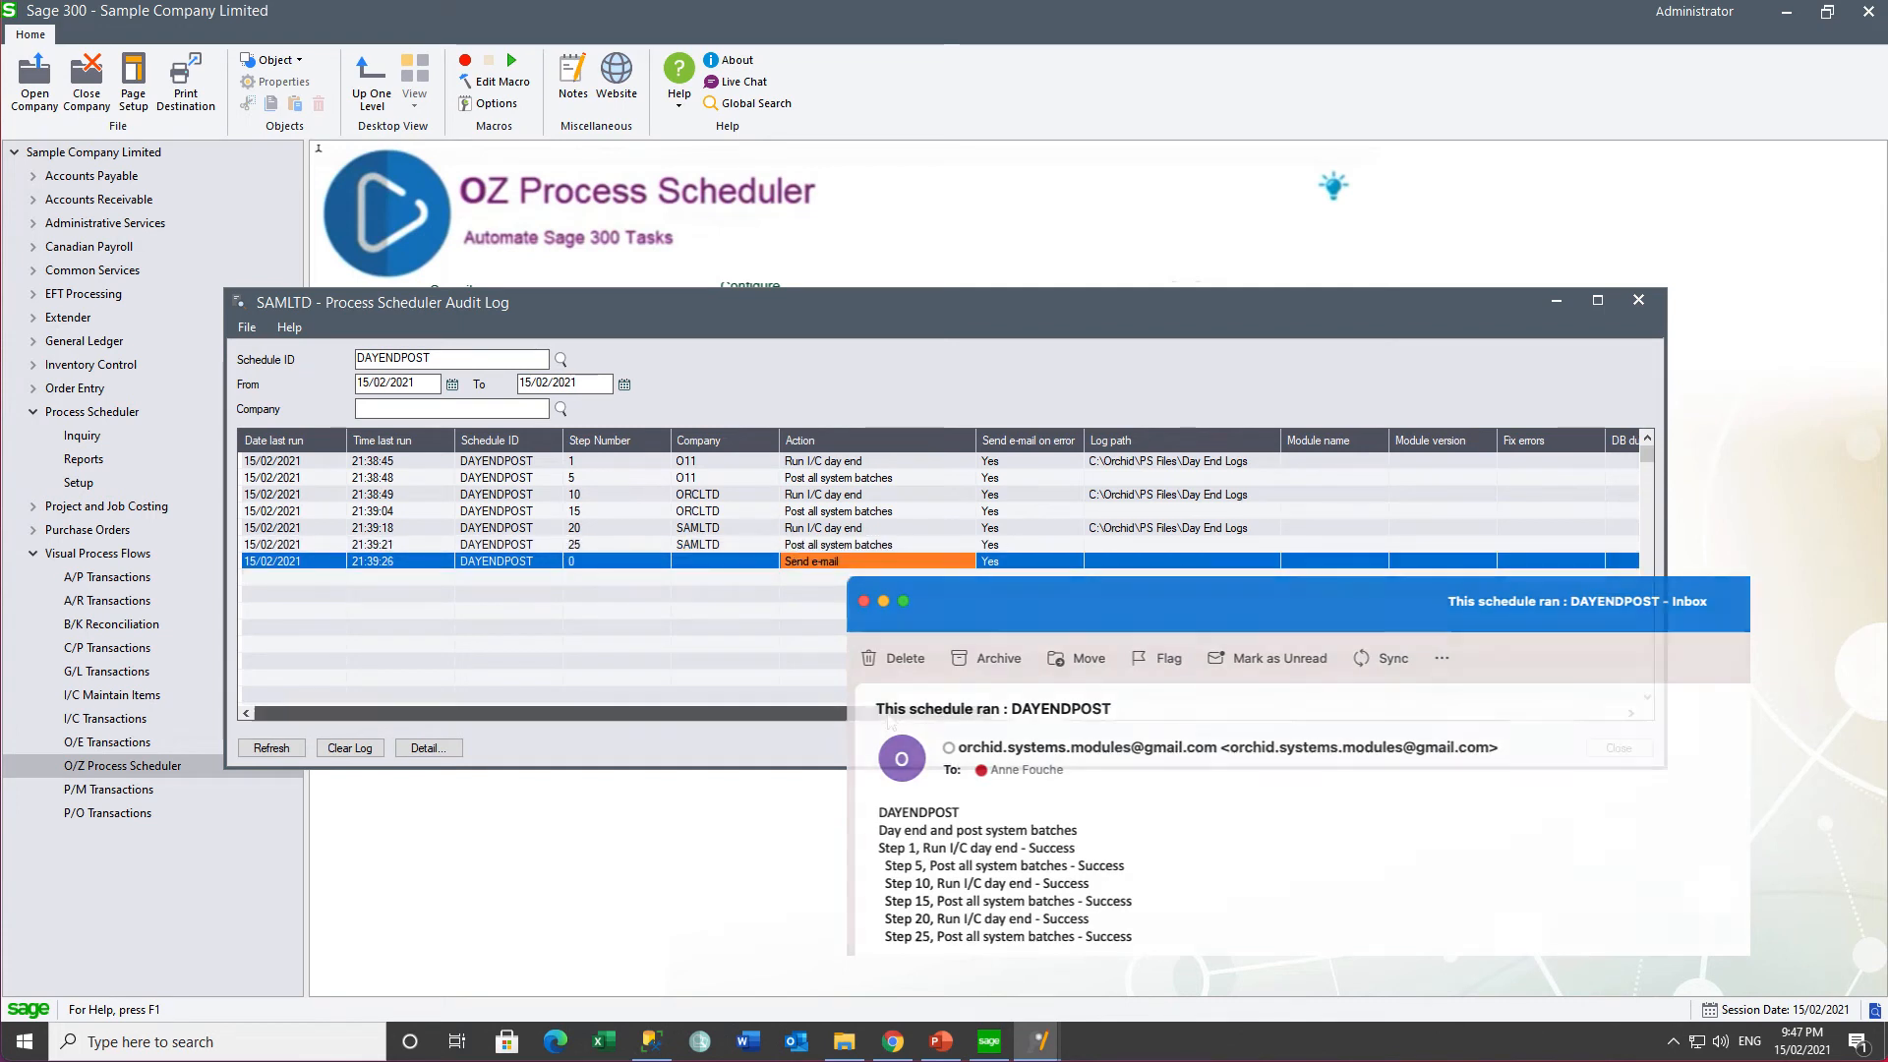
{"action": "left_click_drag", "start_coordinate": [888, 714], "coordinate": [1462, 763]}
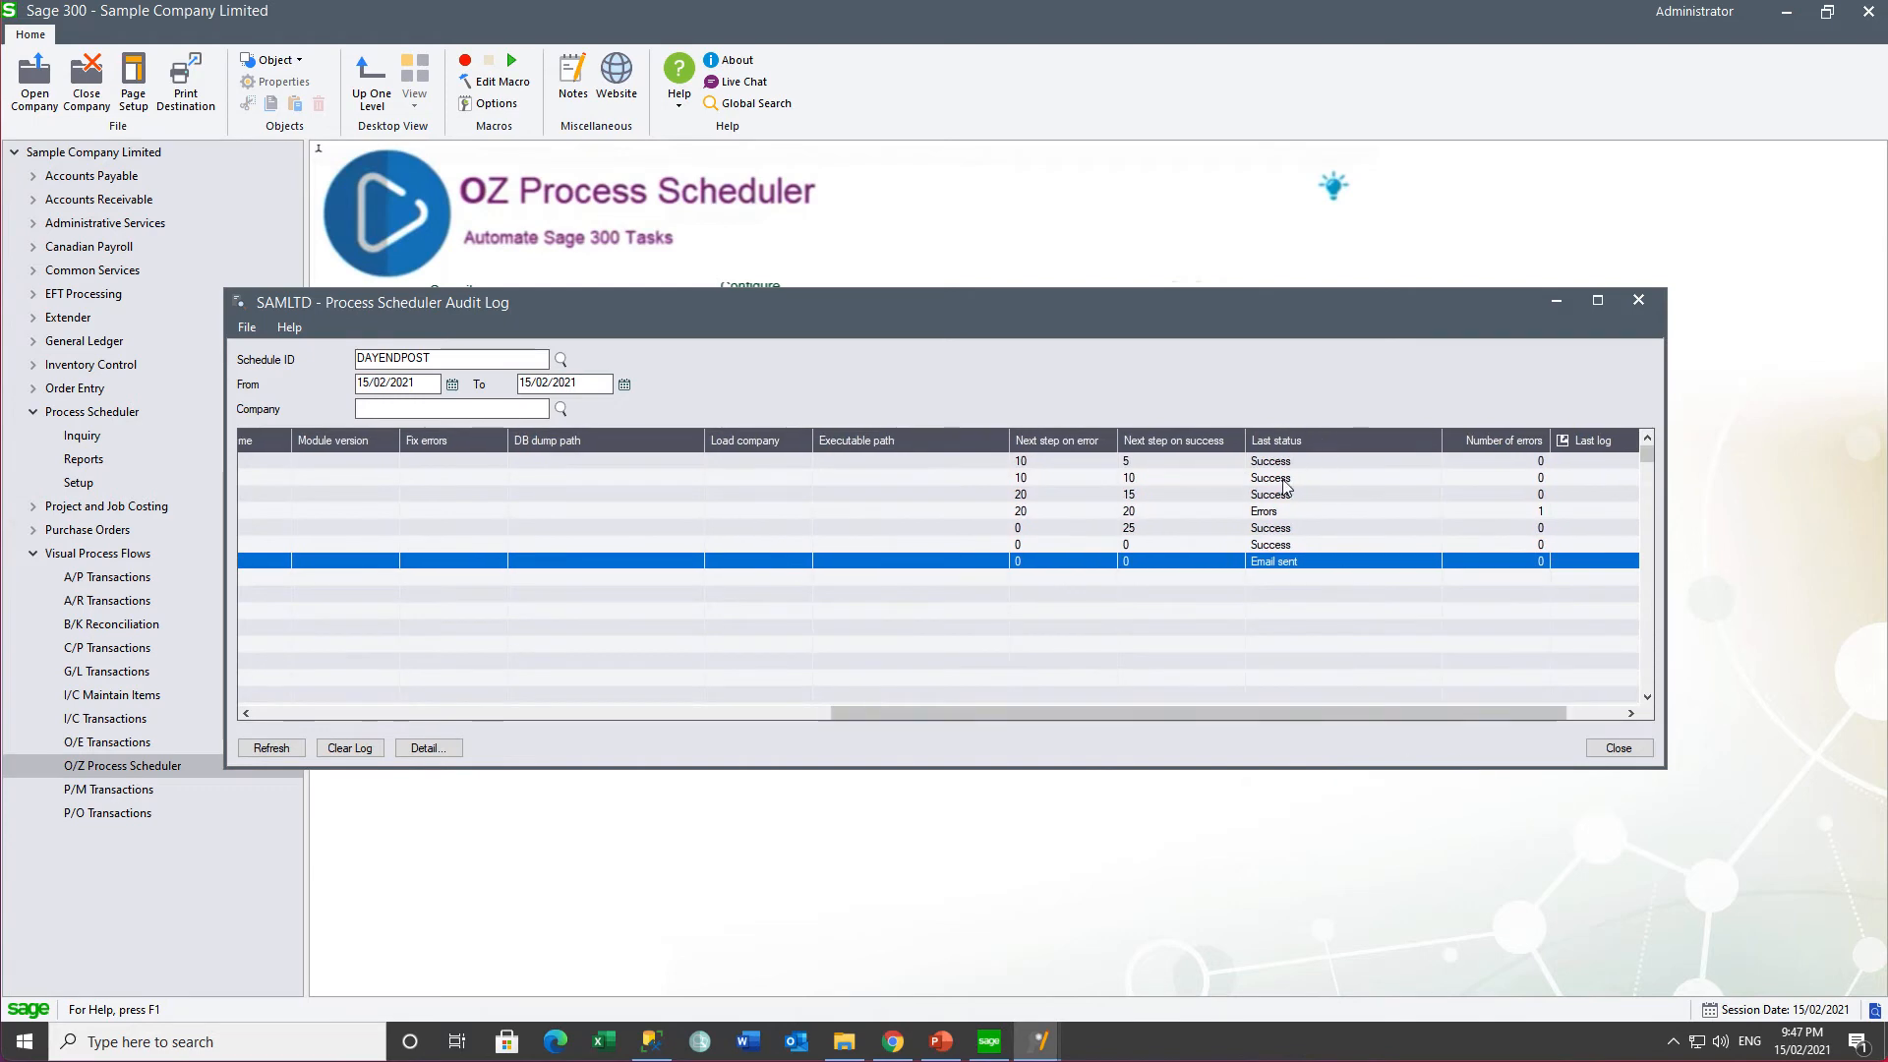
{"action": "left_click", "coordinate": [1267, 511]}
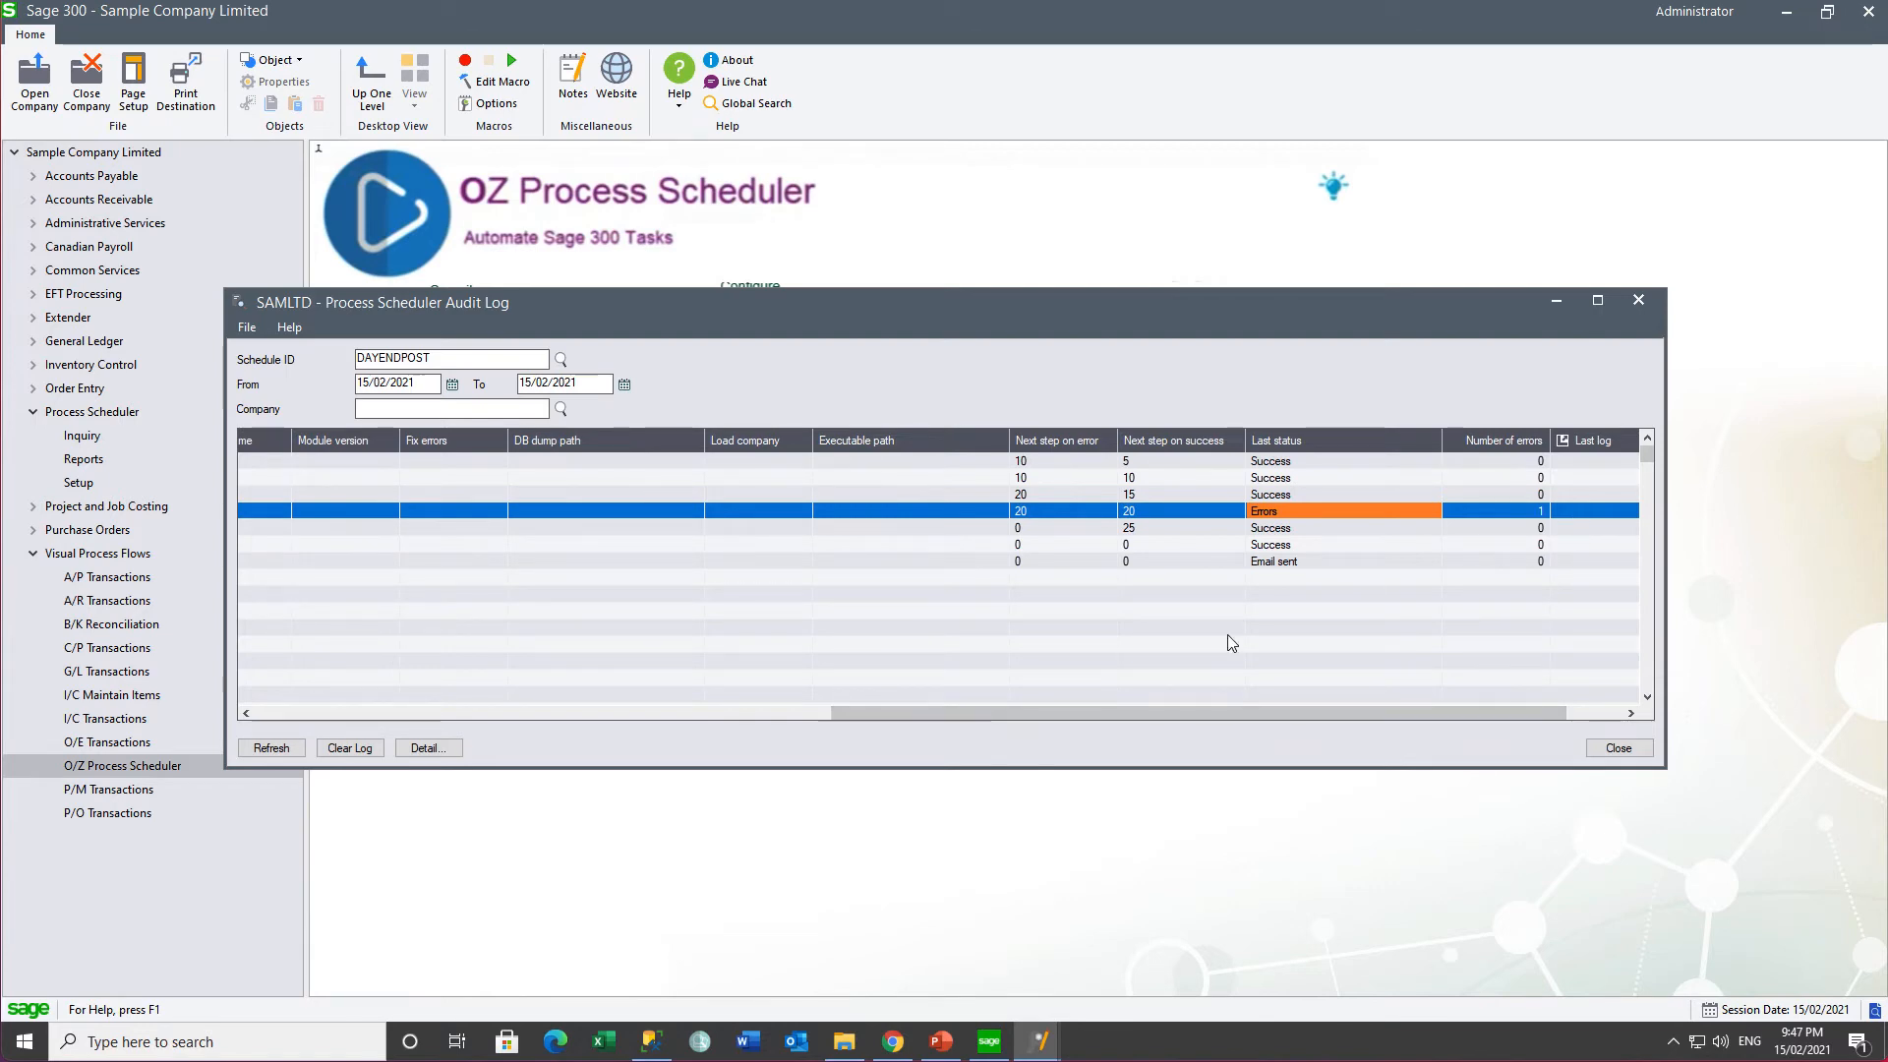
{"action": "left_click_drag", "start_coordinate": [1013, 712], "coordinate": [292, 694]}
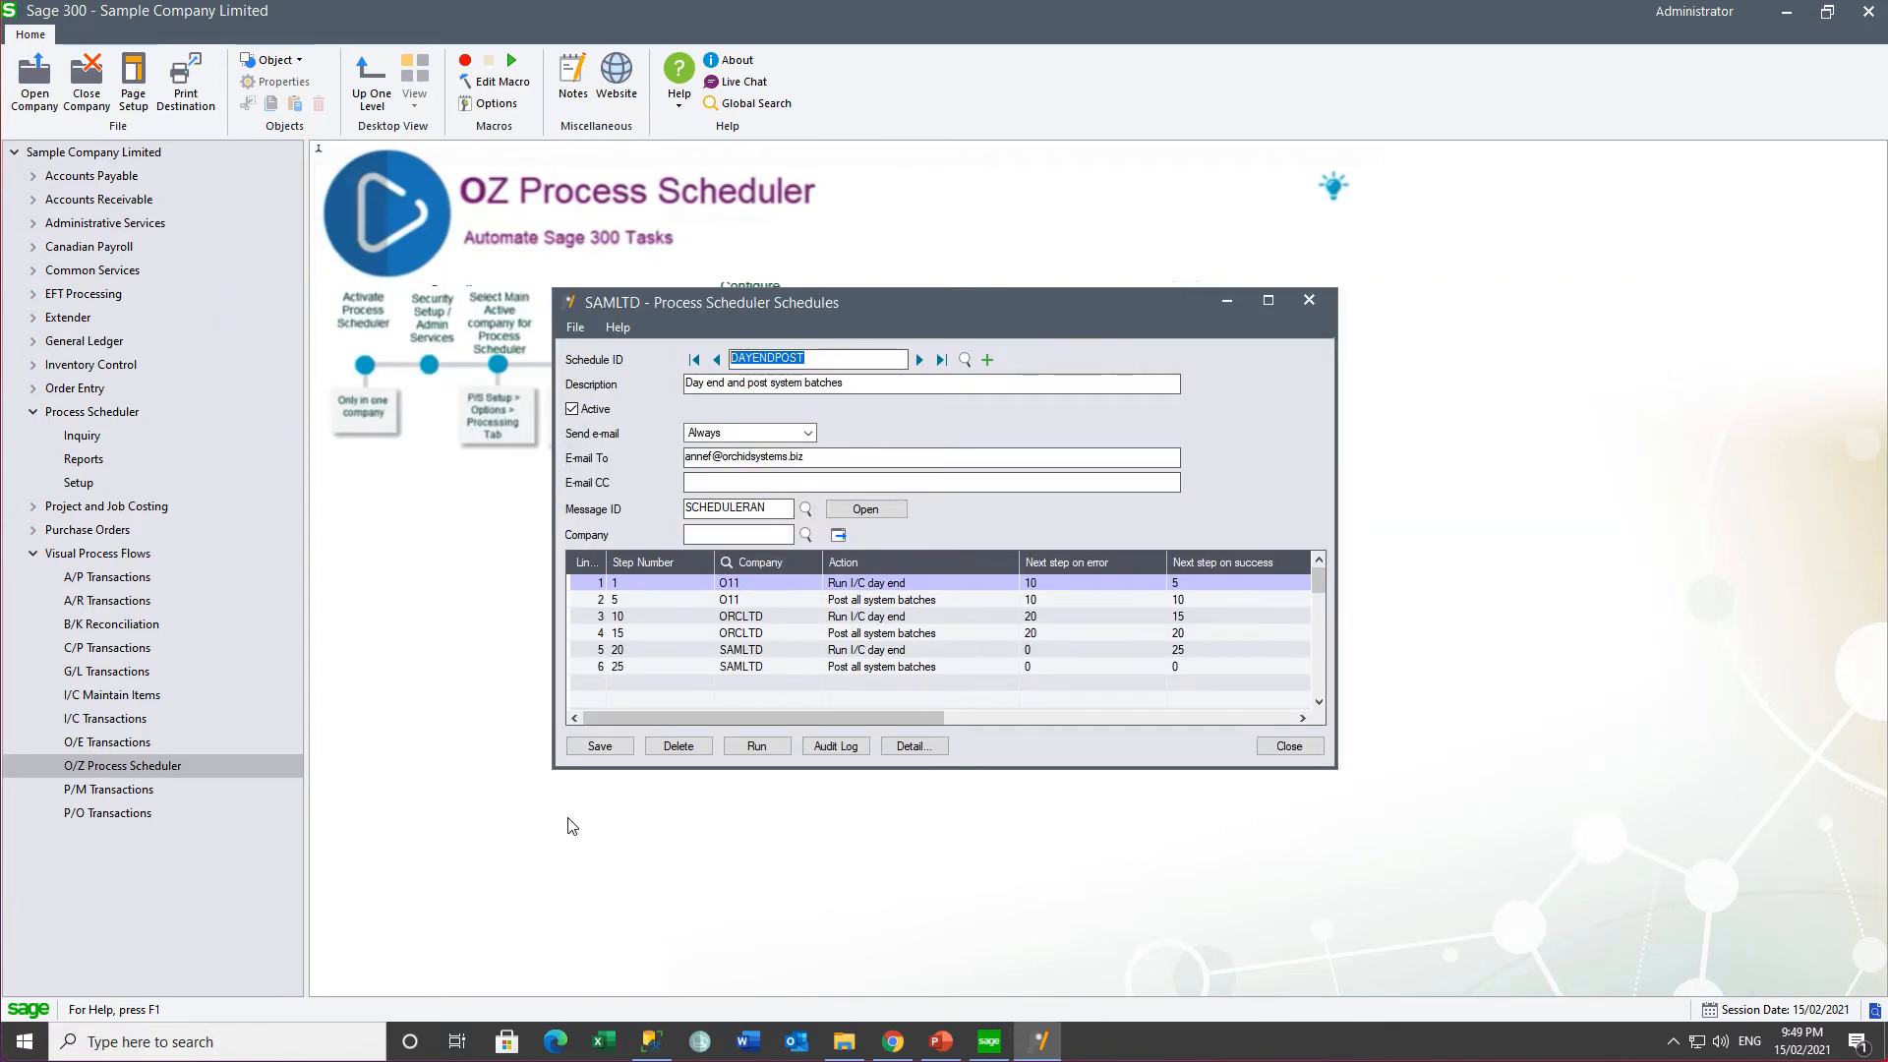
- Launch Windows Task Scheduler by searching for 'task'
{"action": "left_click", "coordinate": [120, 1042]}
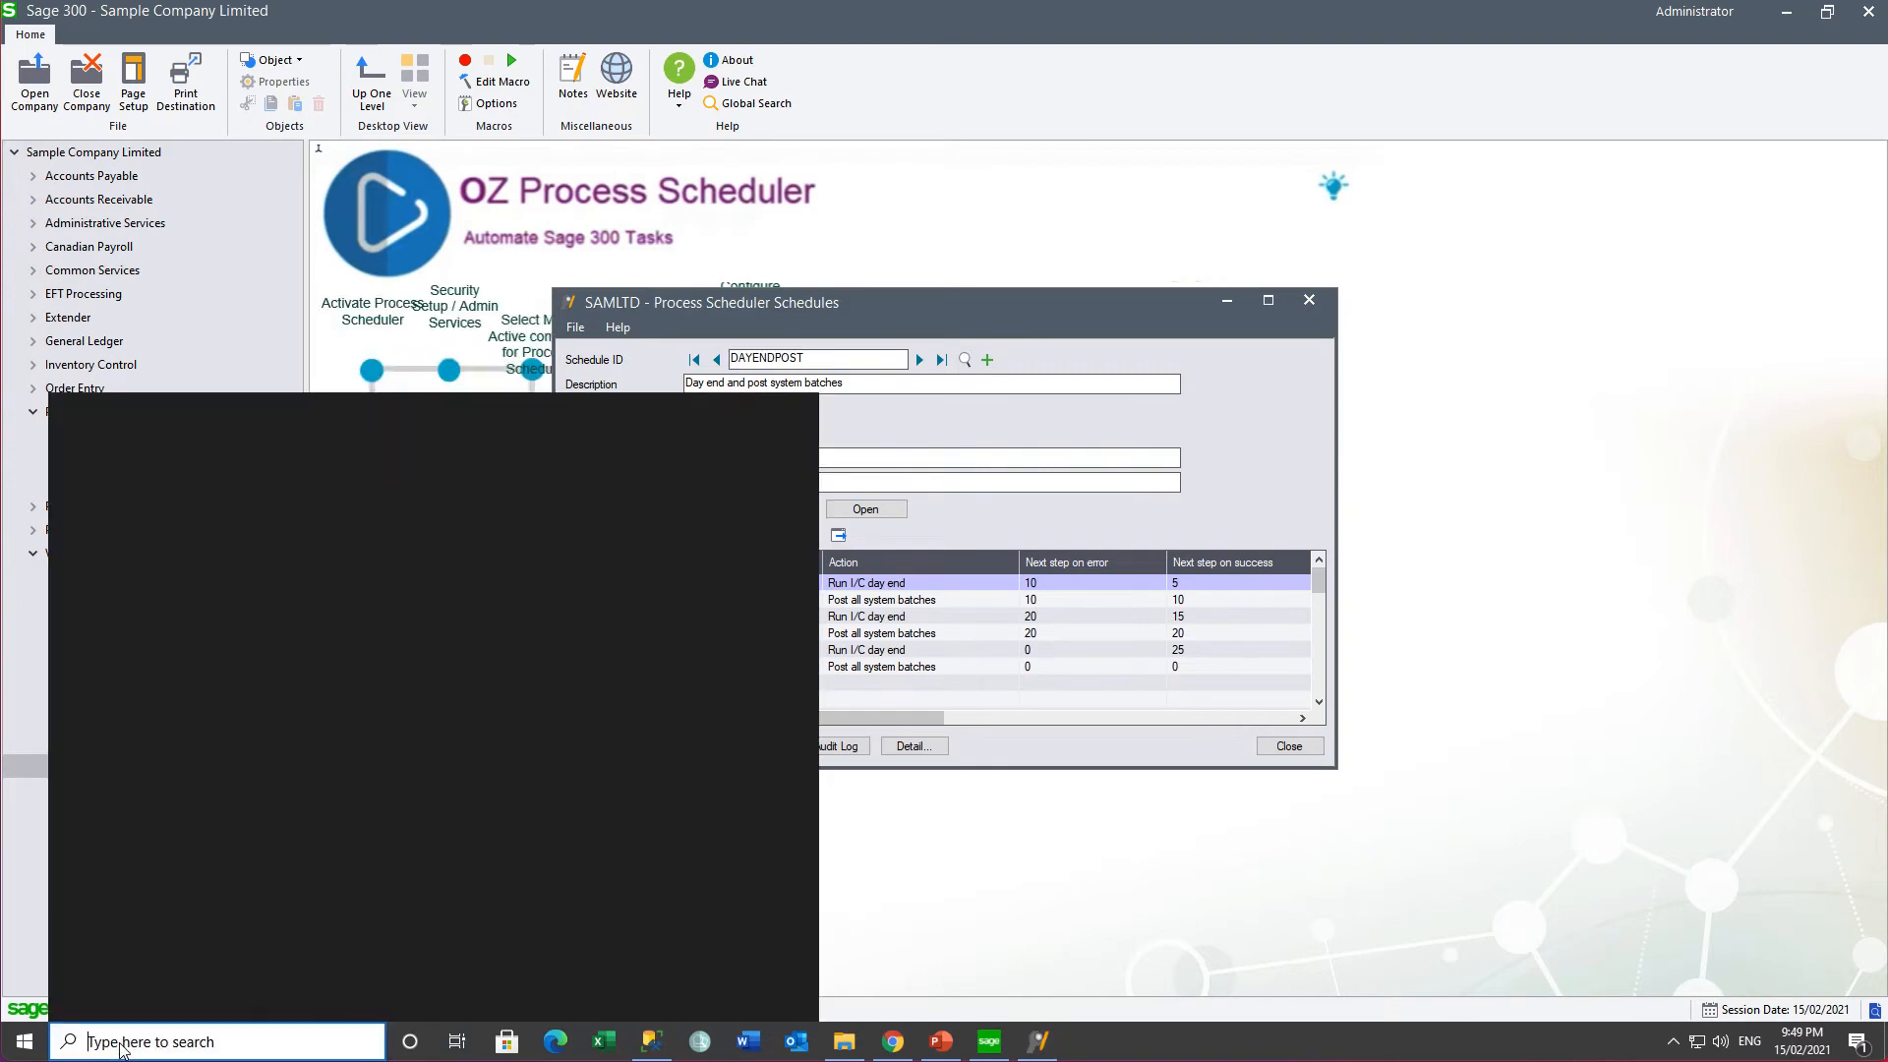
{"action": "type", "text": "task"}
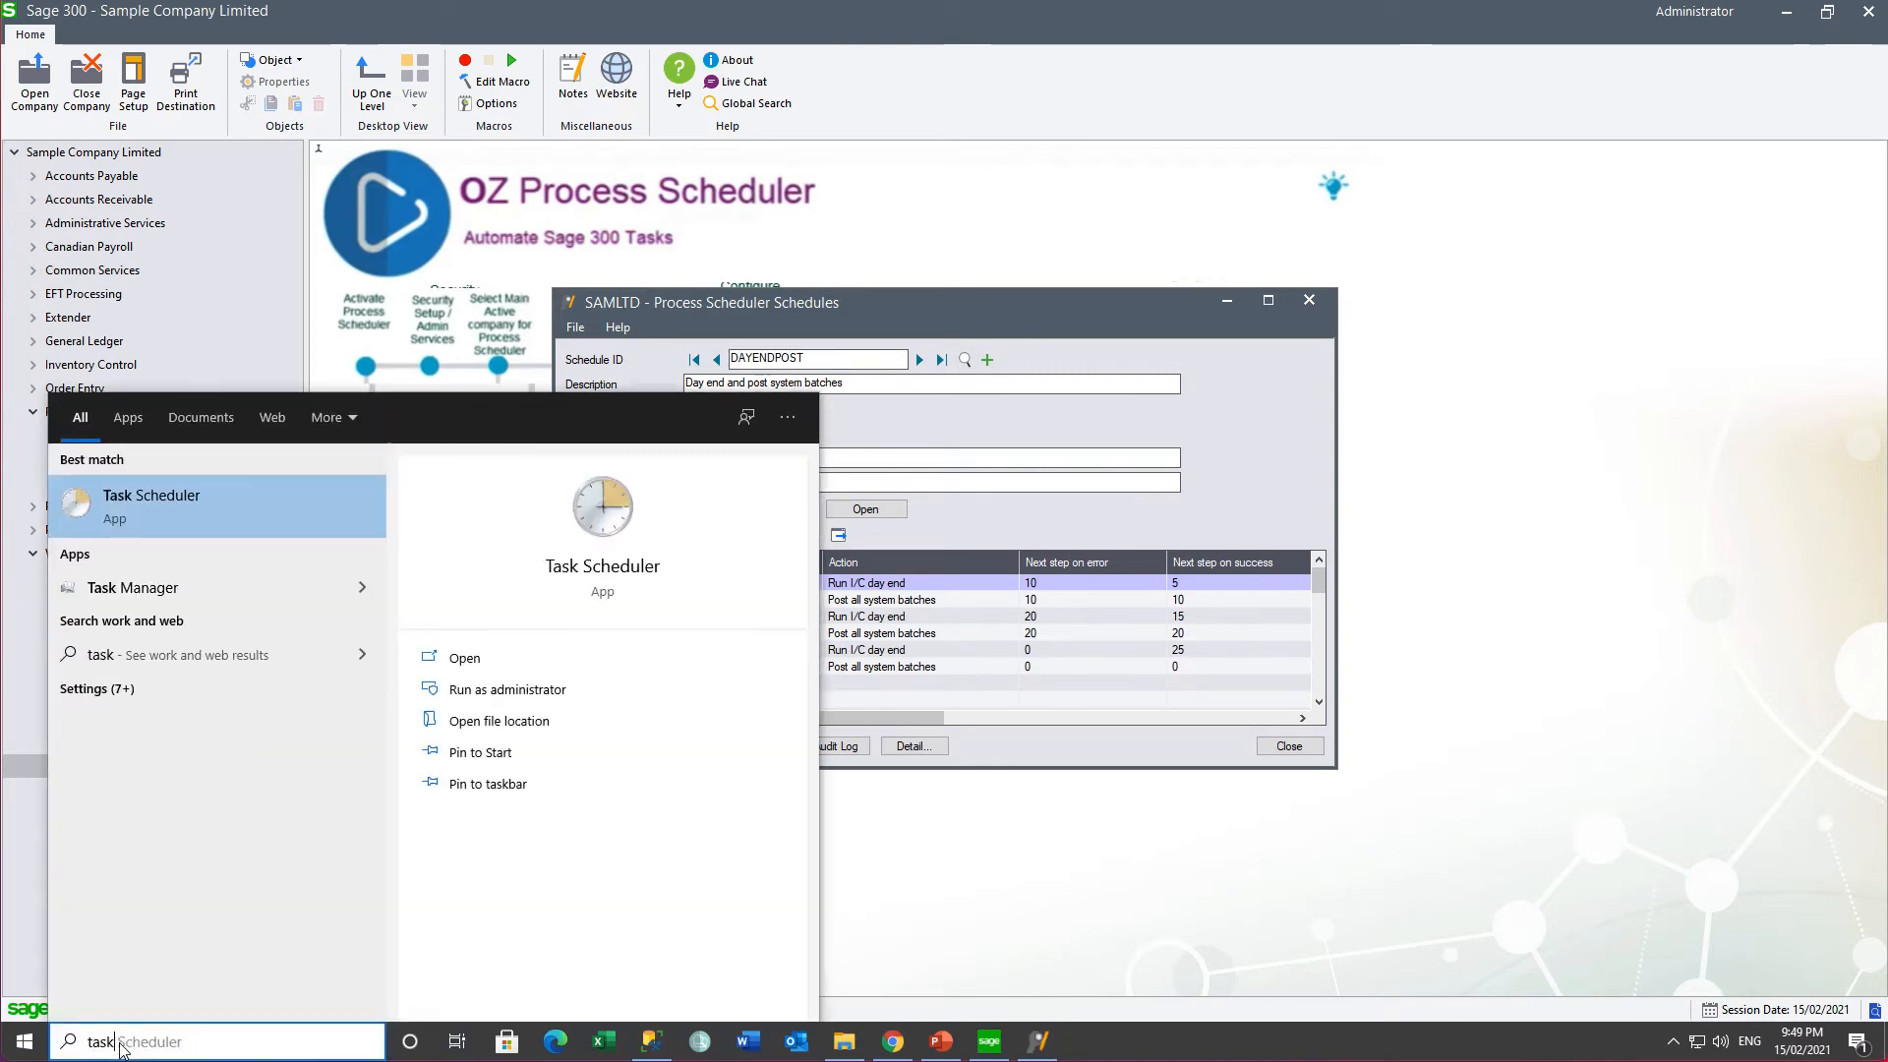
{"action": "left_click", "coordinate": [144, 499]}
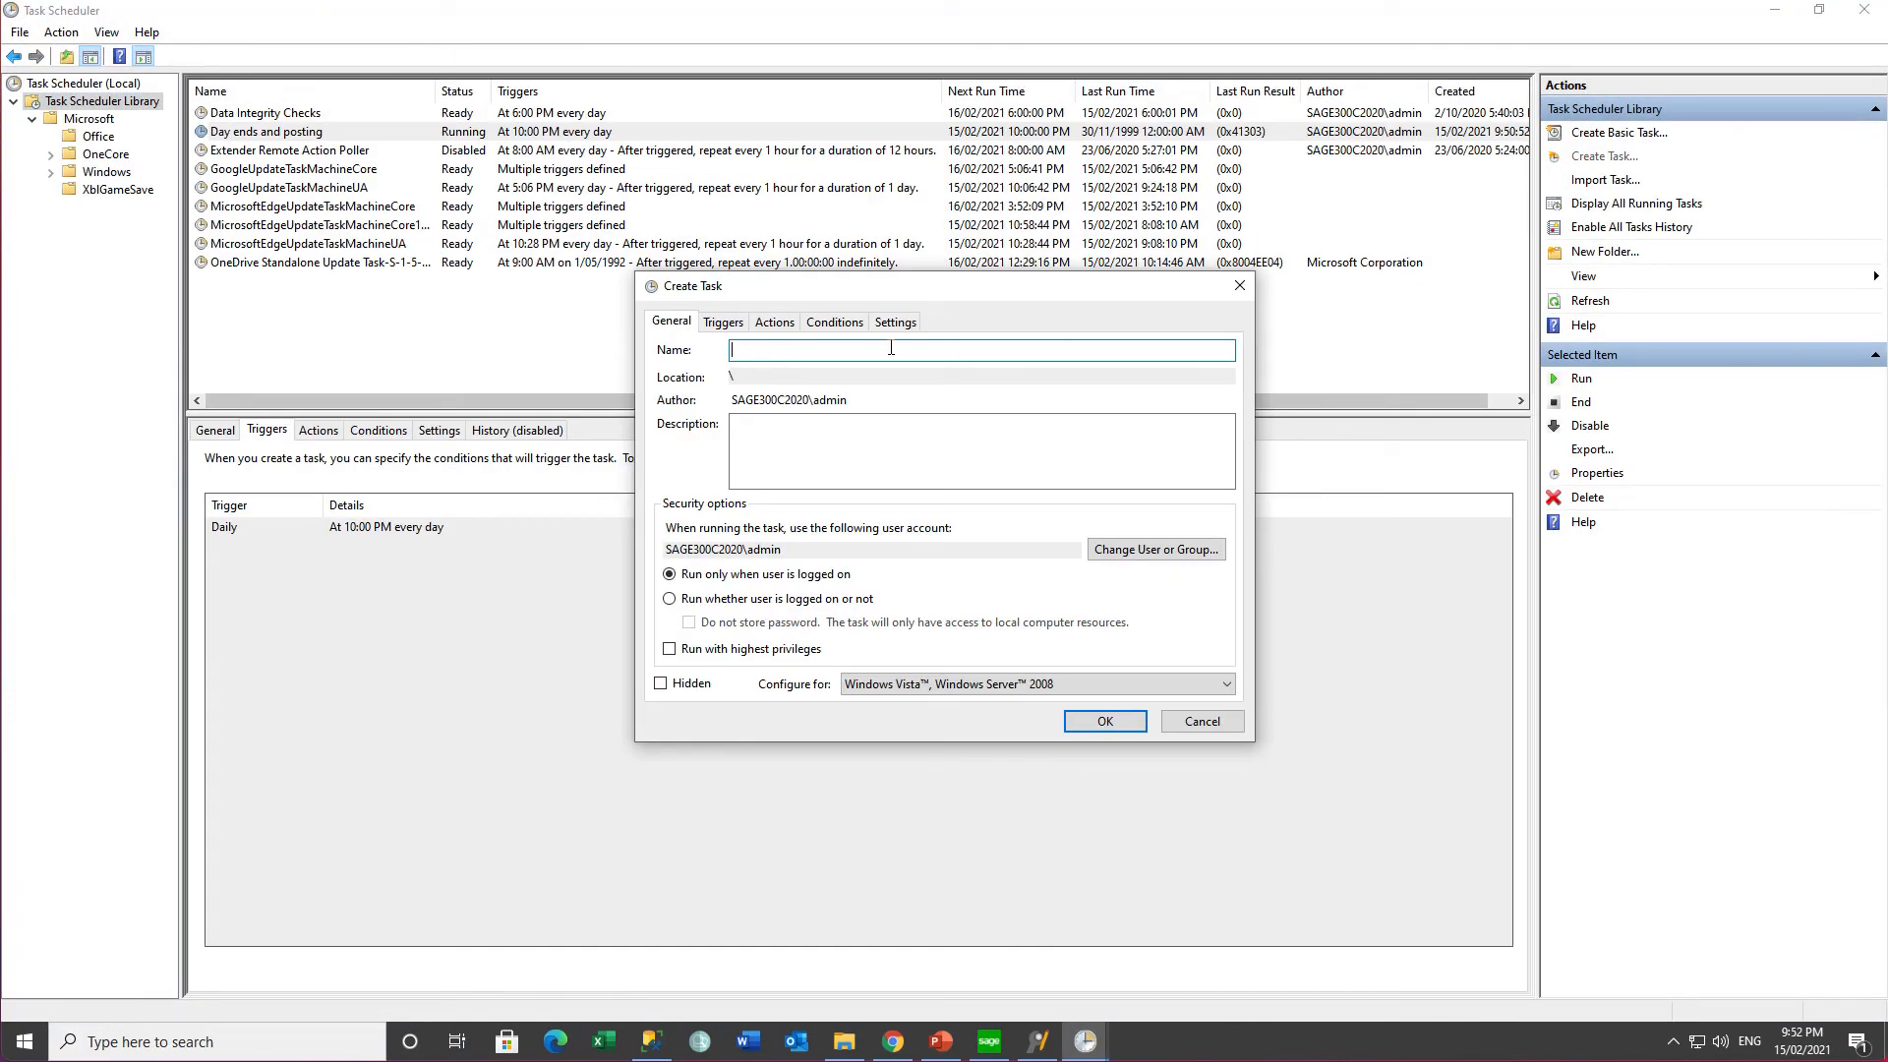
- Name the new task 'Day end - and posting', set to run whether logged on or not, and save
{"action": "type", "text": "Day end - and posting"}
{"action": "key", "text": "Tab"}
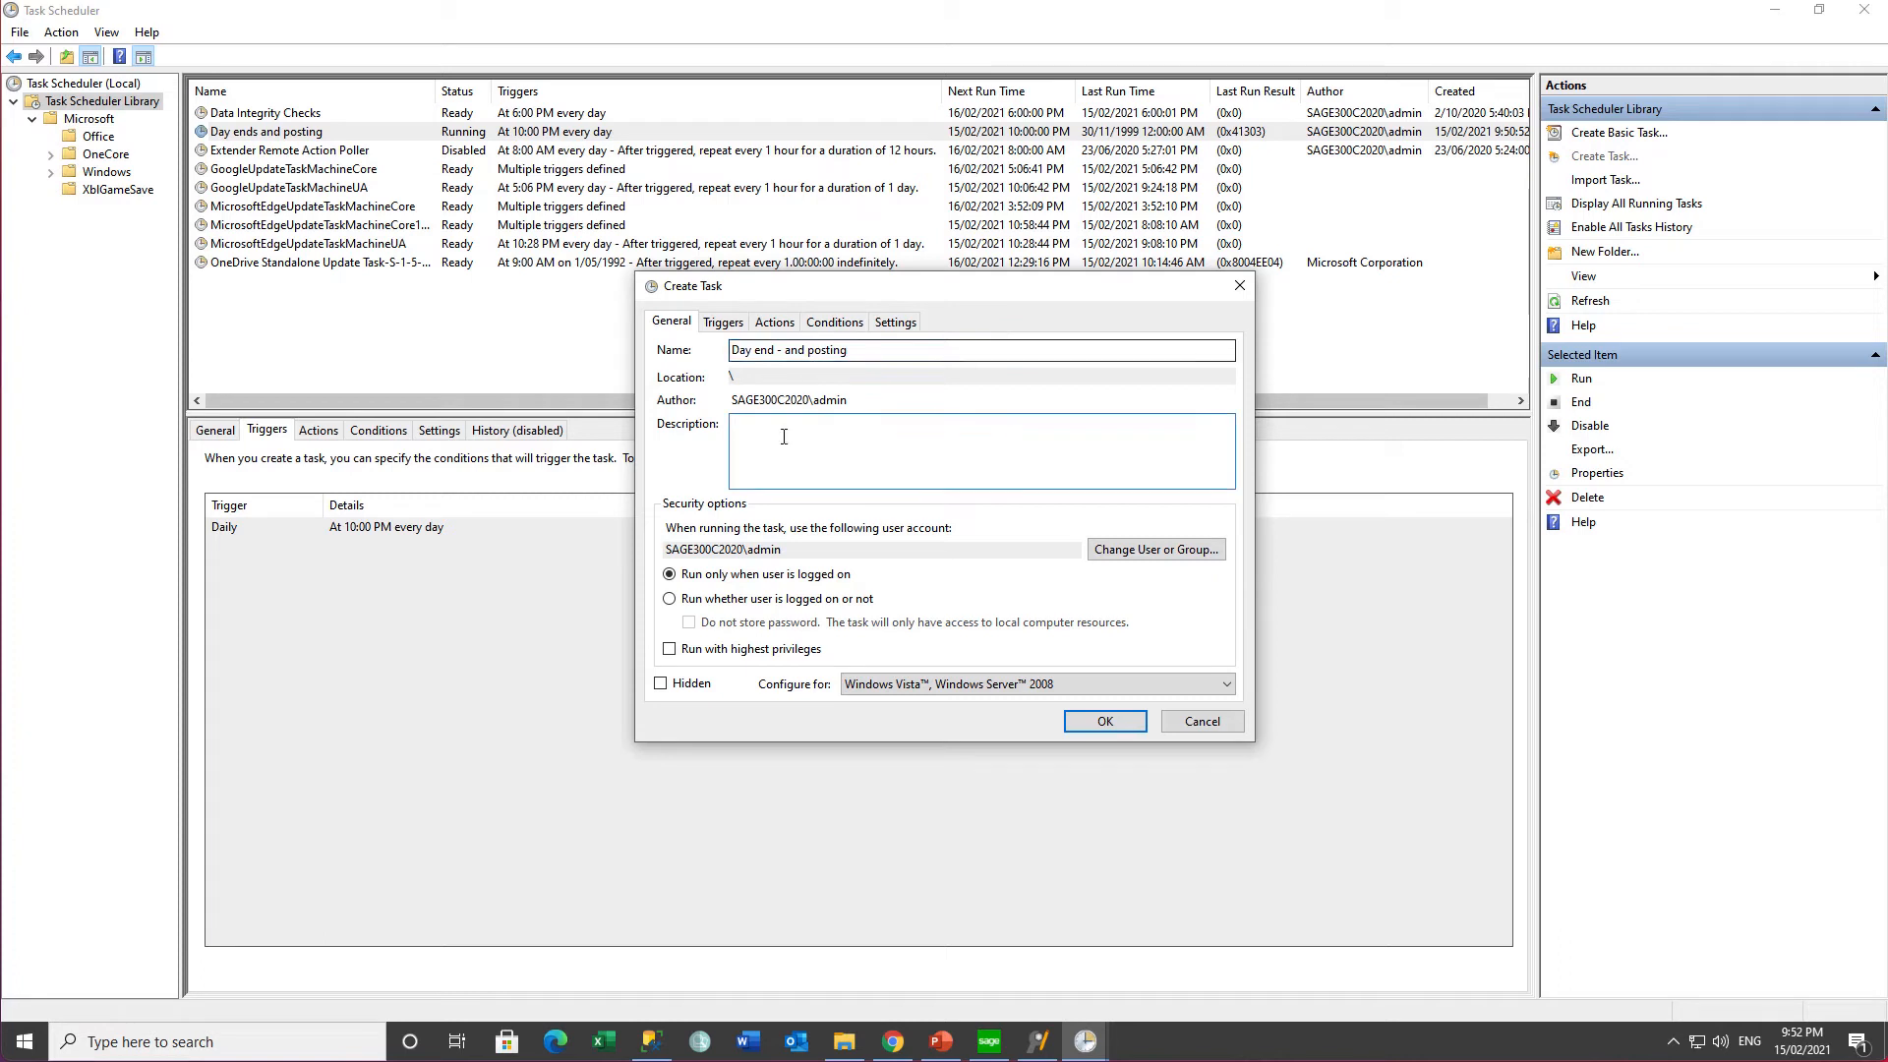
{"action": "left_click", "coordinate": [670, 599]}
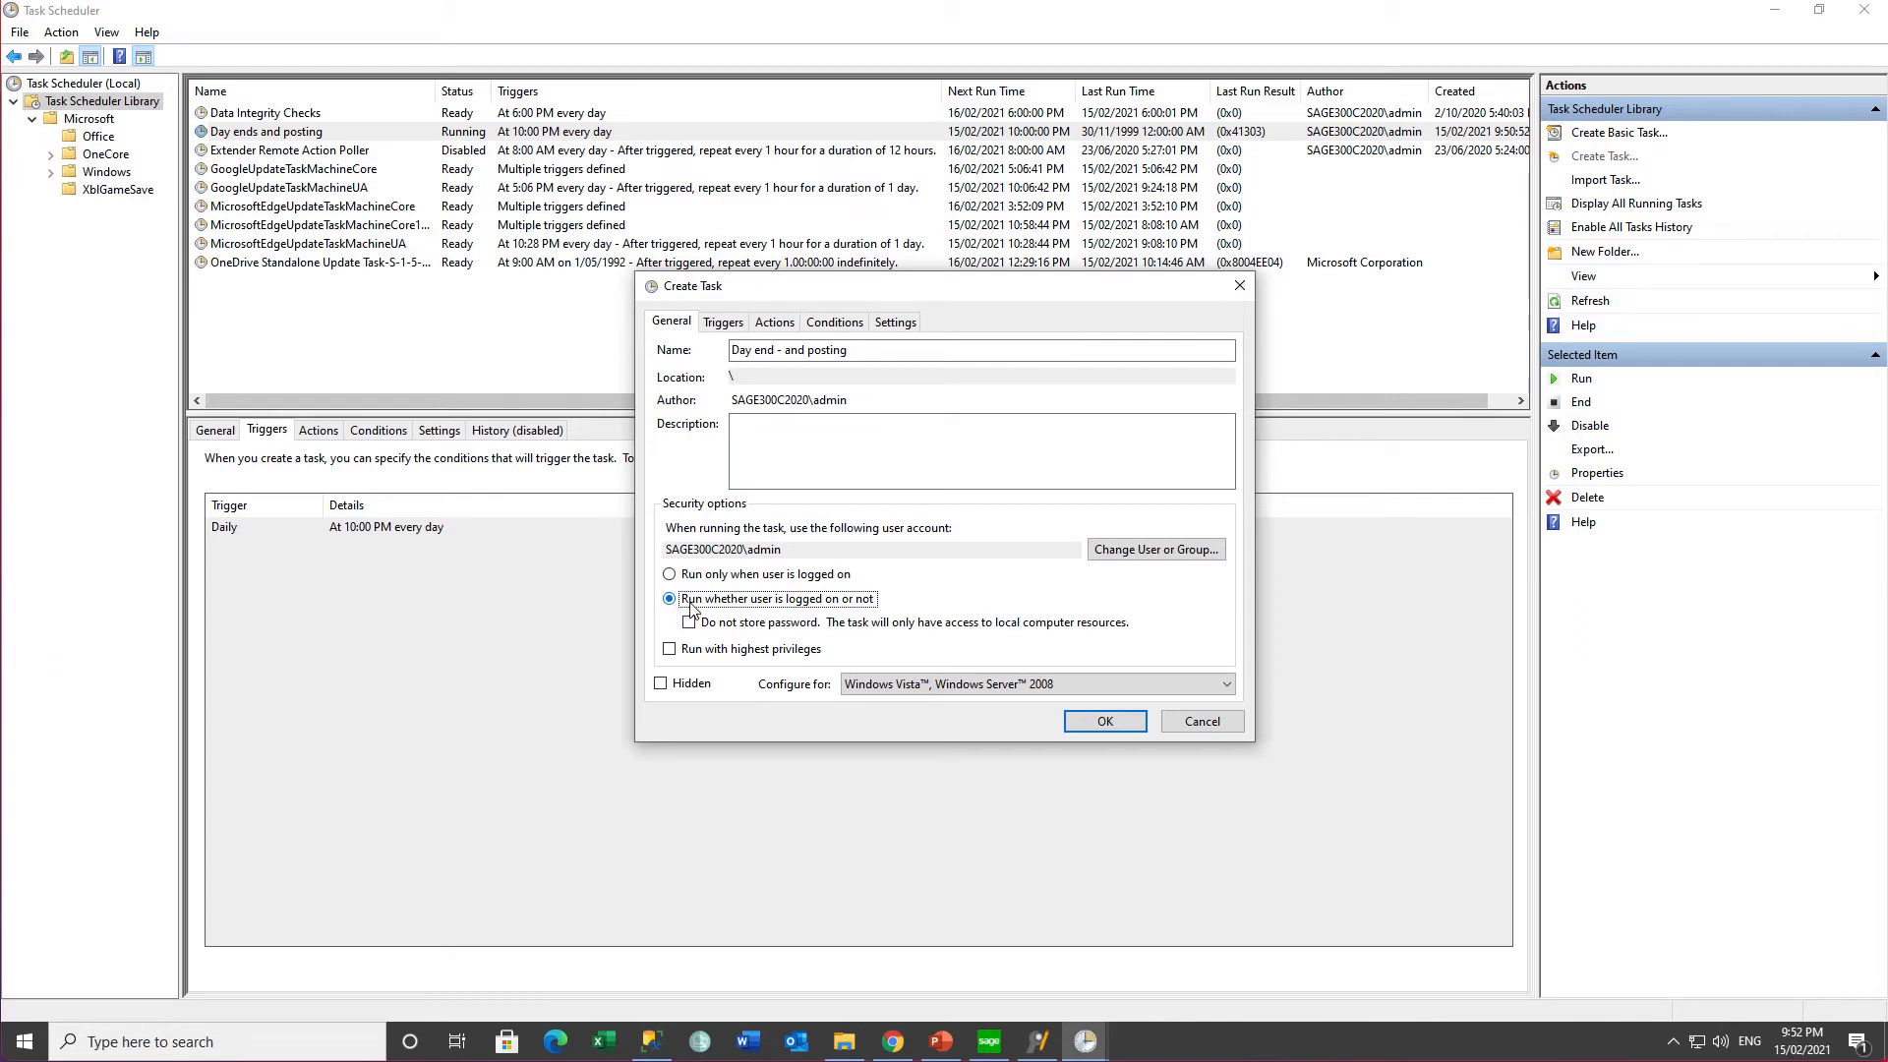
{"action": "left_click", "coordinate": [1100, 722]}
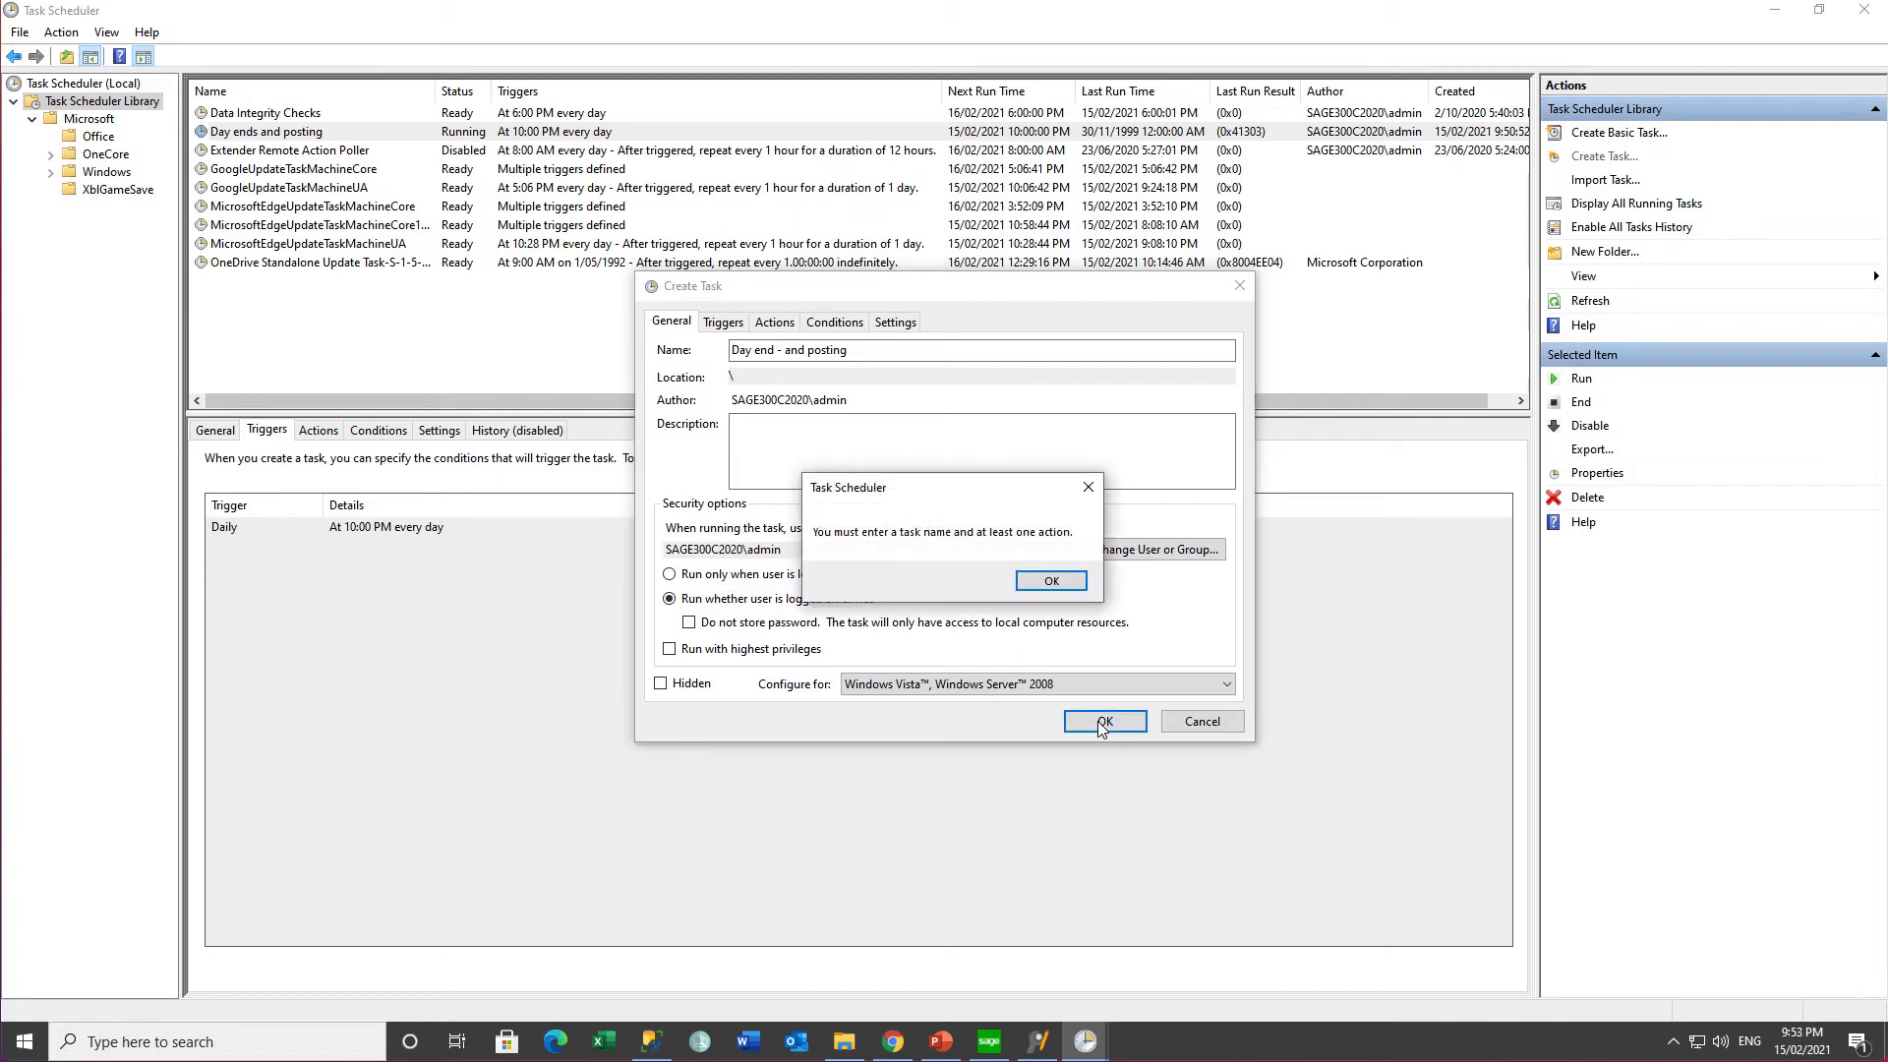
- Add a start-a-program action running oz68a\OZIntegrityCheck.exe with argument DAYENDPOST
{"action": "left_click", "coordinate": [1043, 580]}
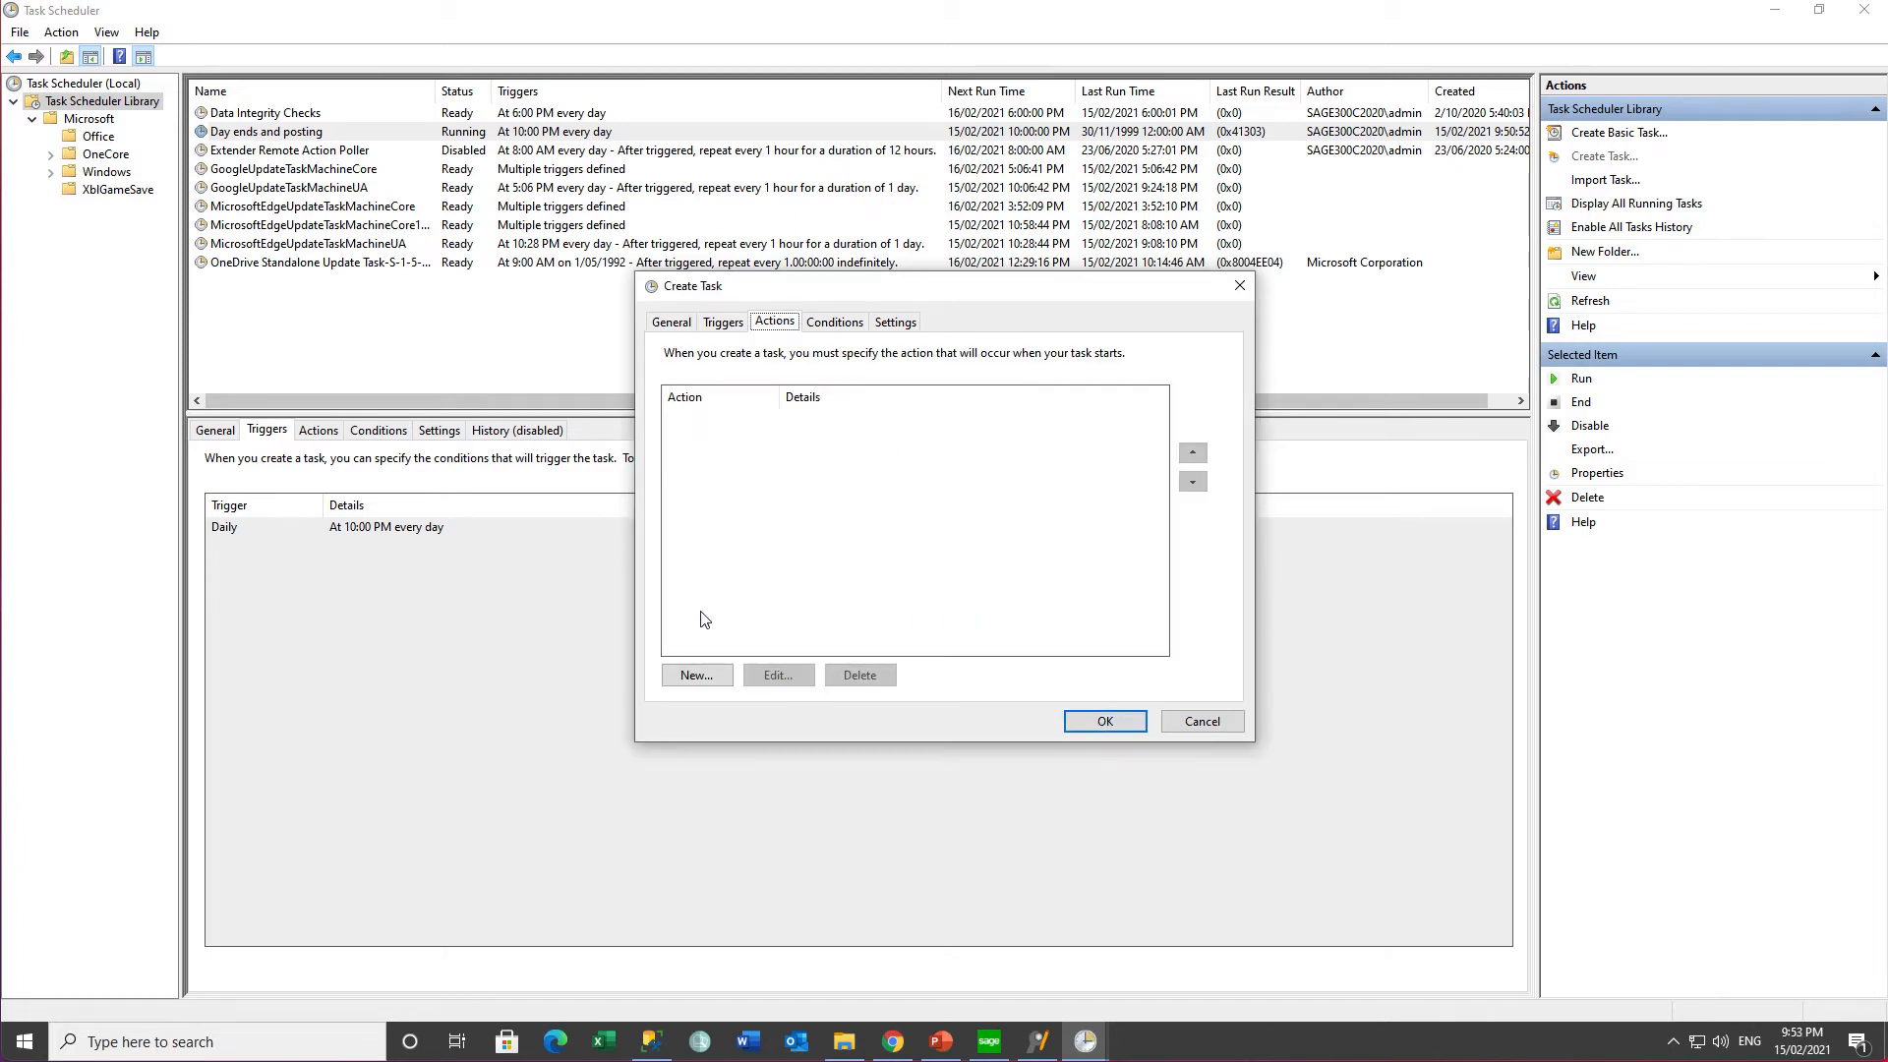
{"action": "left_click", "coordinate": [699, 677]}
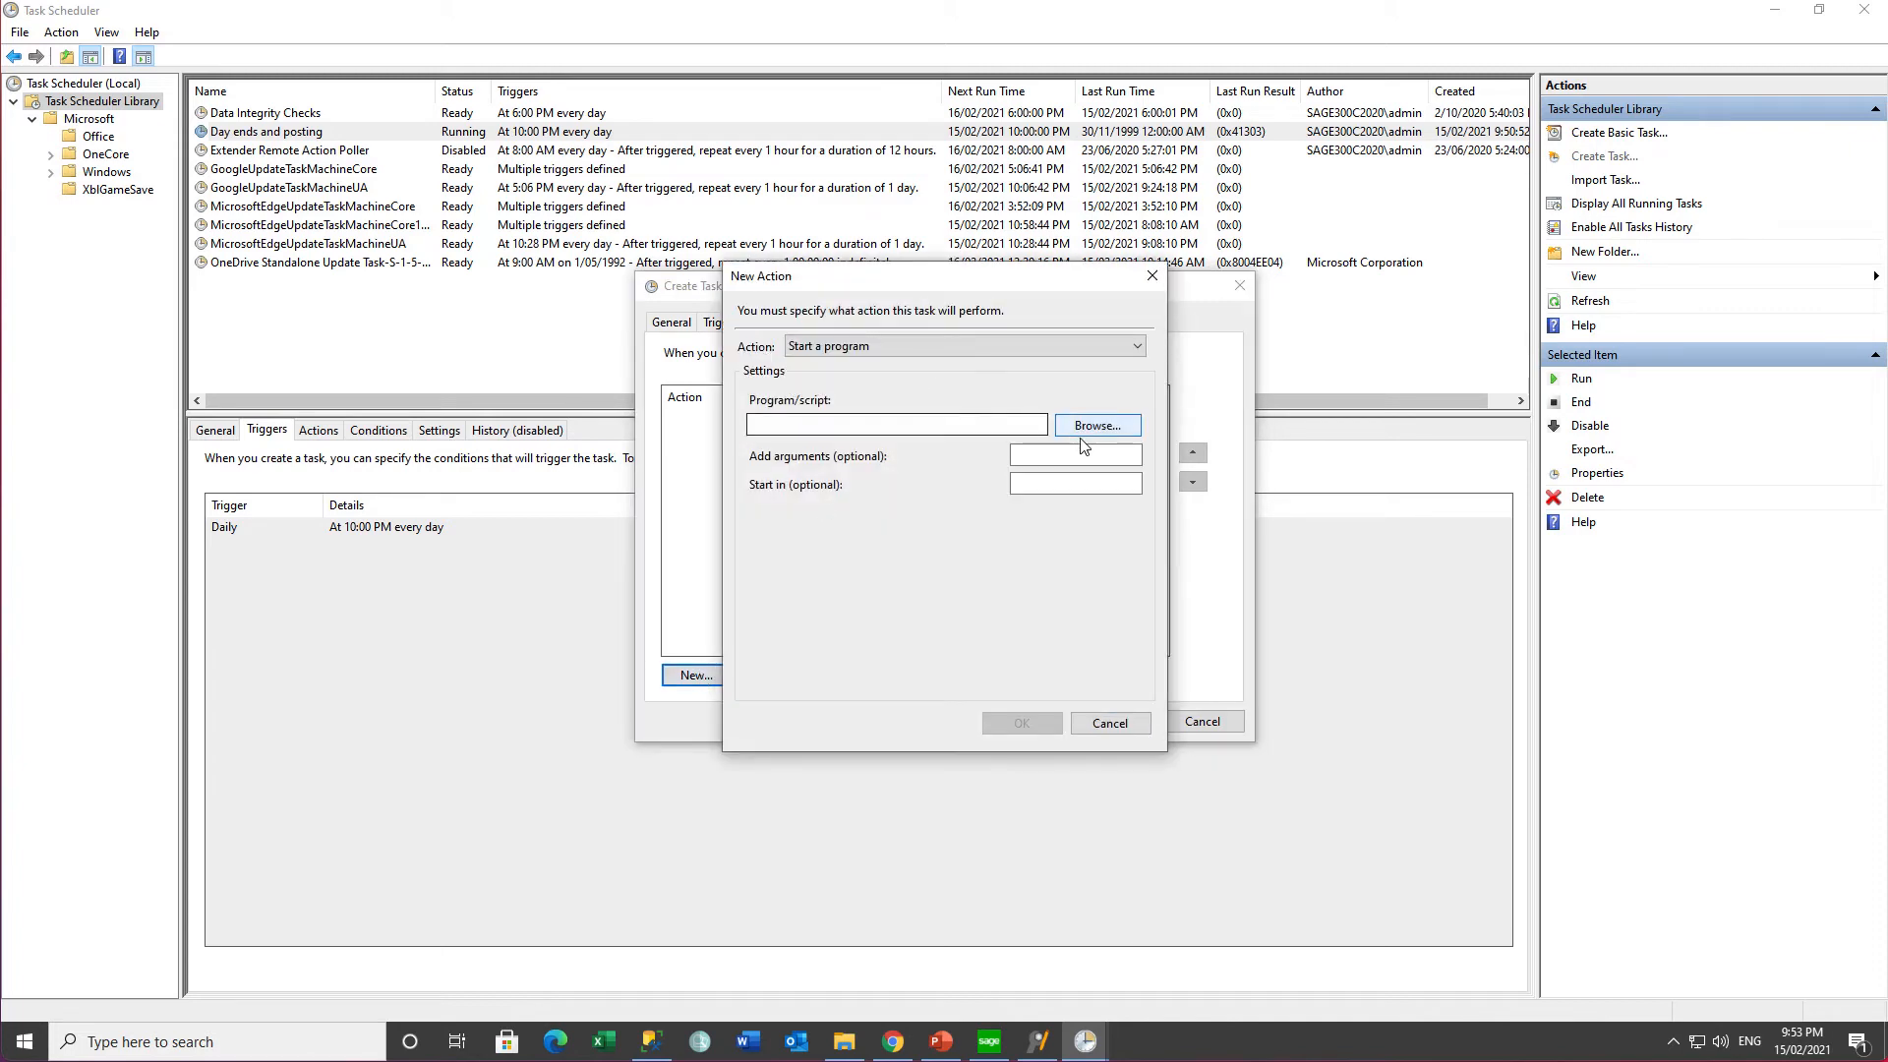
{"action": "left_click", "coordinate": [1085, 431]}
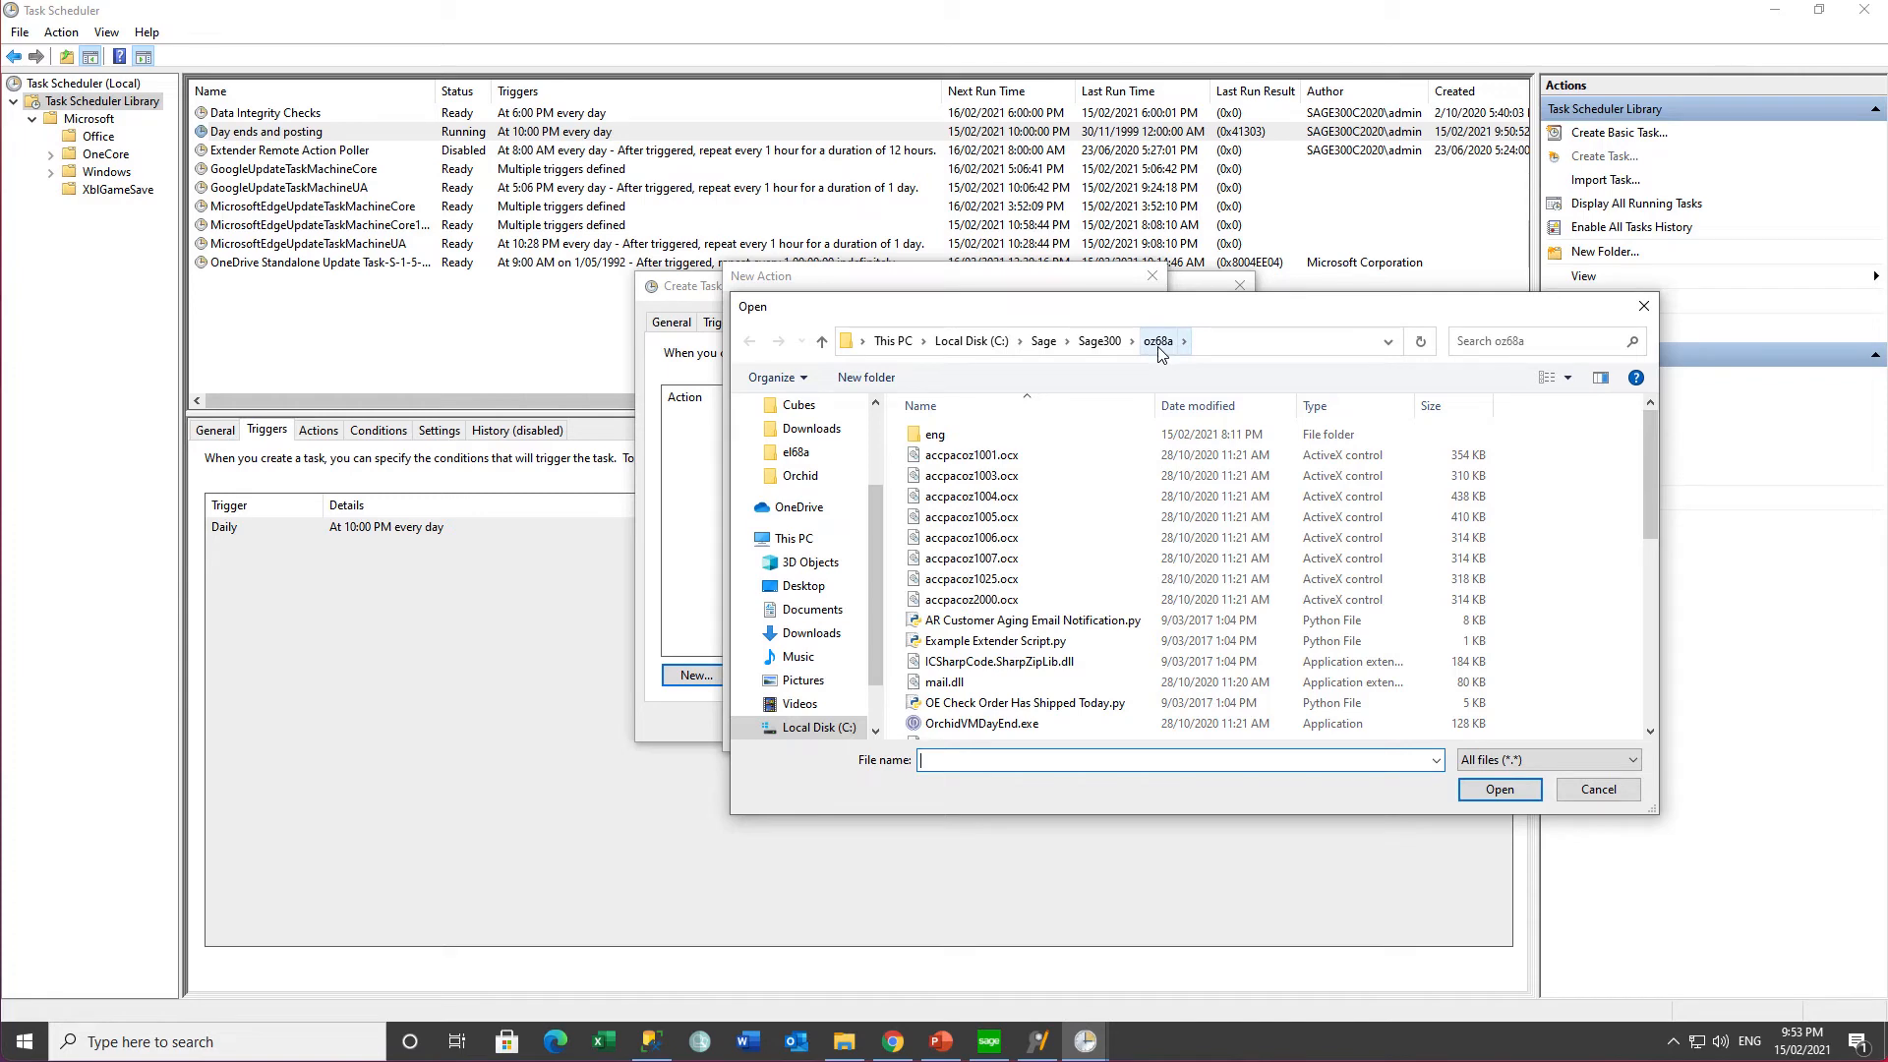
{"action": "scroll", "coordinate": [1011, 700], "scroll_direction": "down", "scroll_amount": 3}
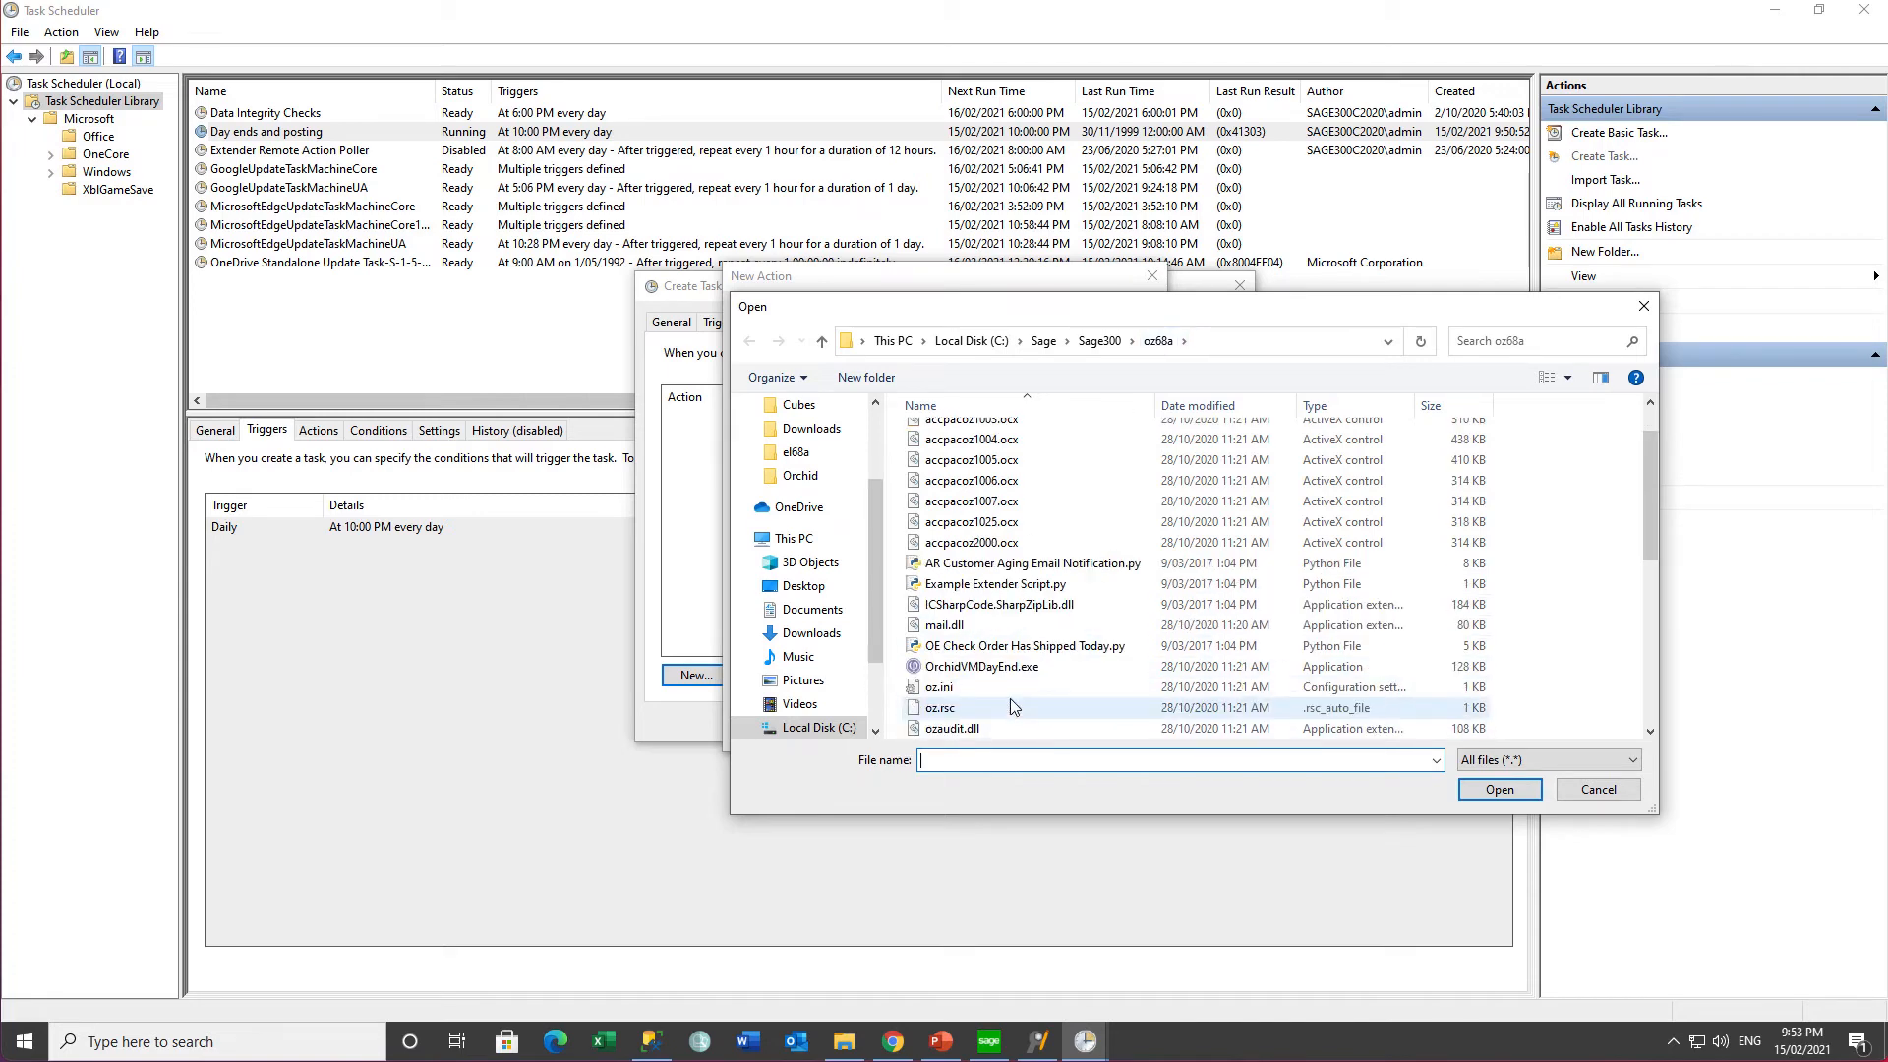
{"action": "left_click", "coordinate": [1000, 669]}
{"action": "left_click", "coordinate": [1505, 792]}
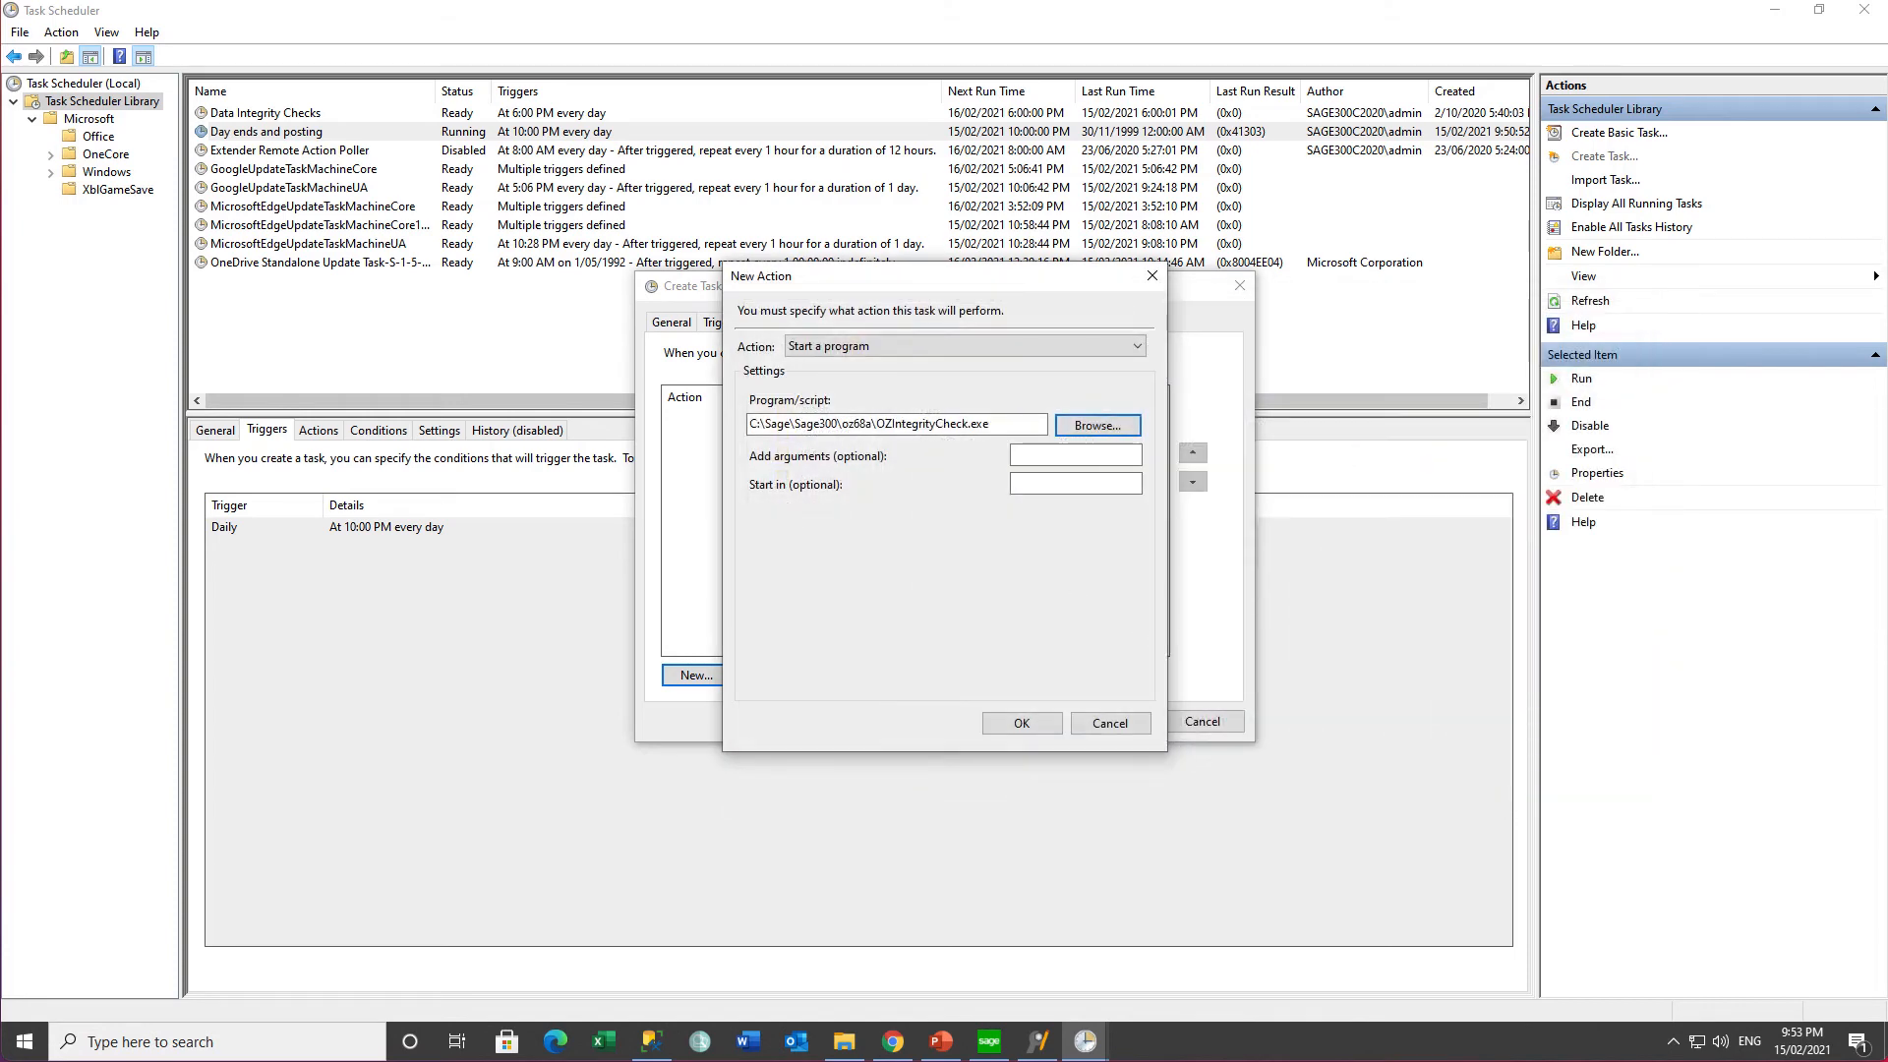
{"action": "left_click", "coordinate": [1029, 459]}
{"action": "key", "text": "ctrl+v"}
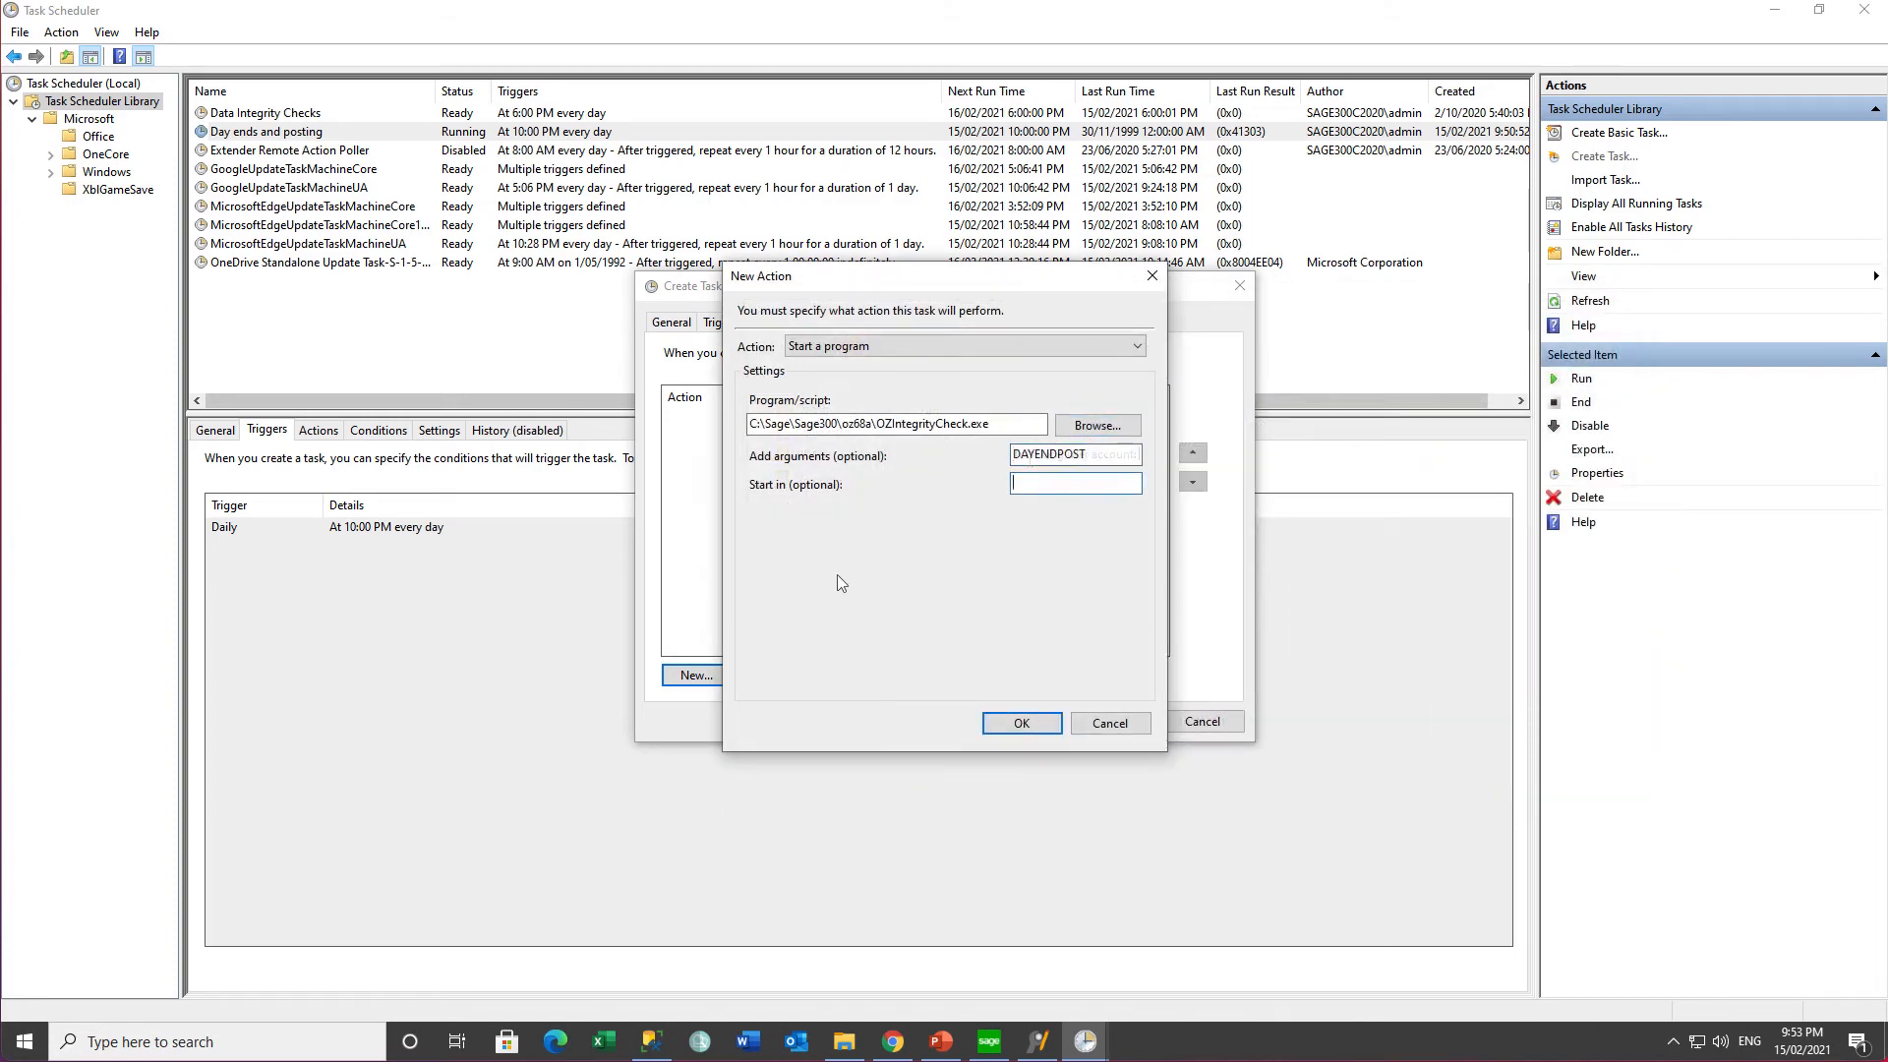
{"action": "left_click", "coordinate": [1035, 728]}
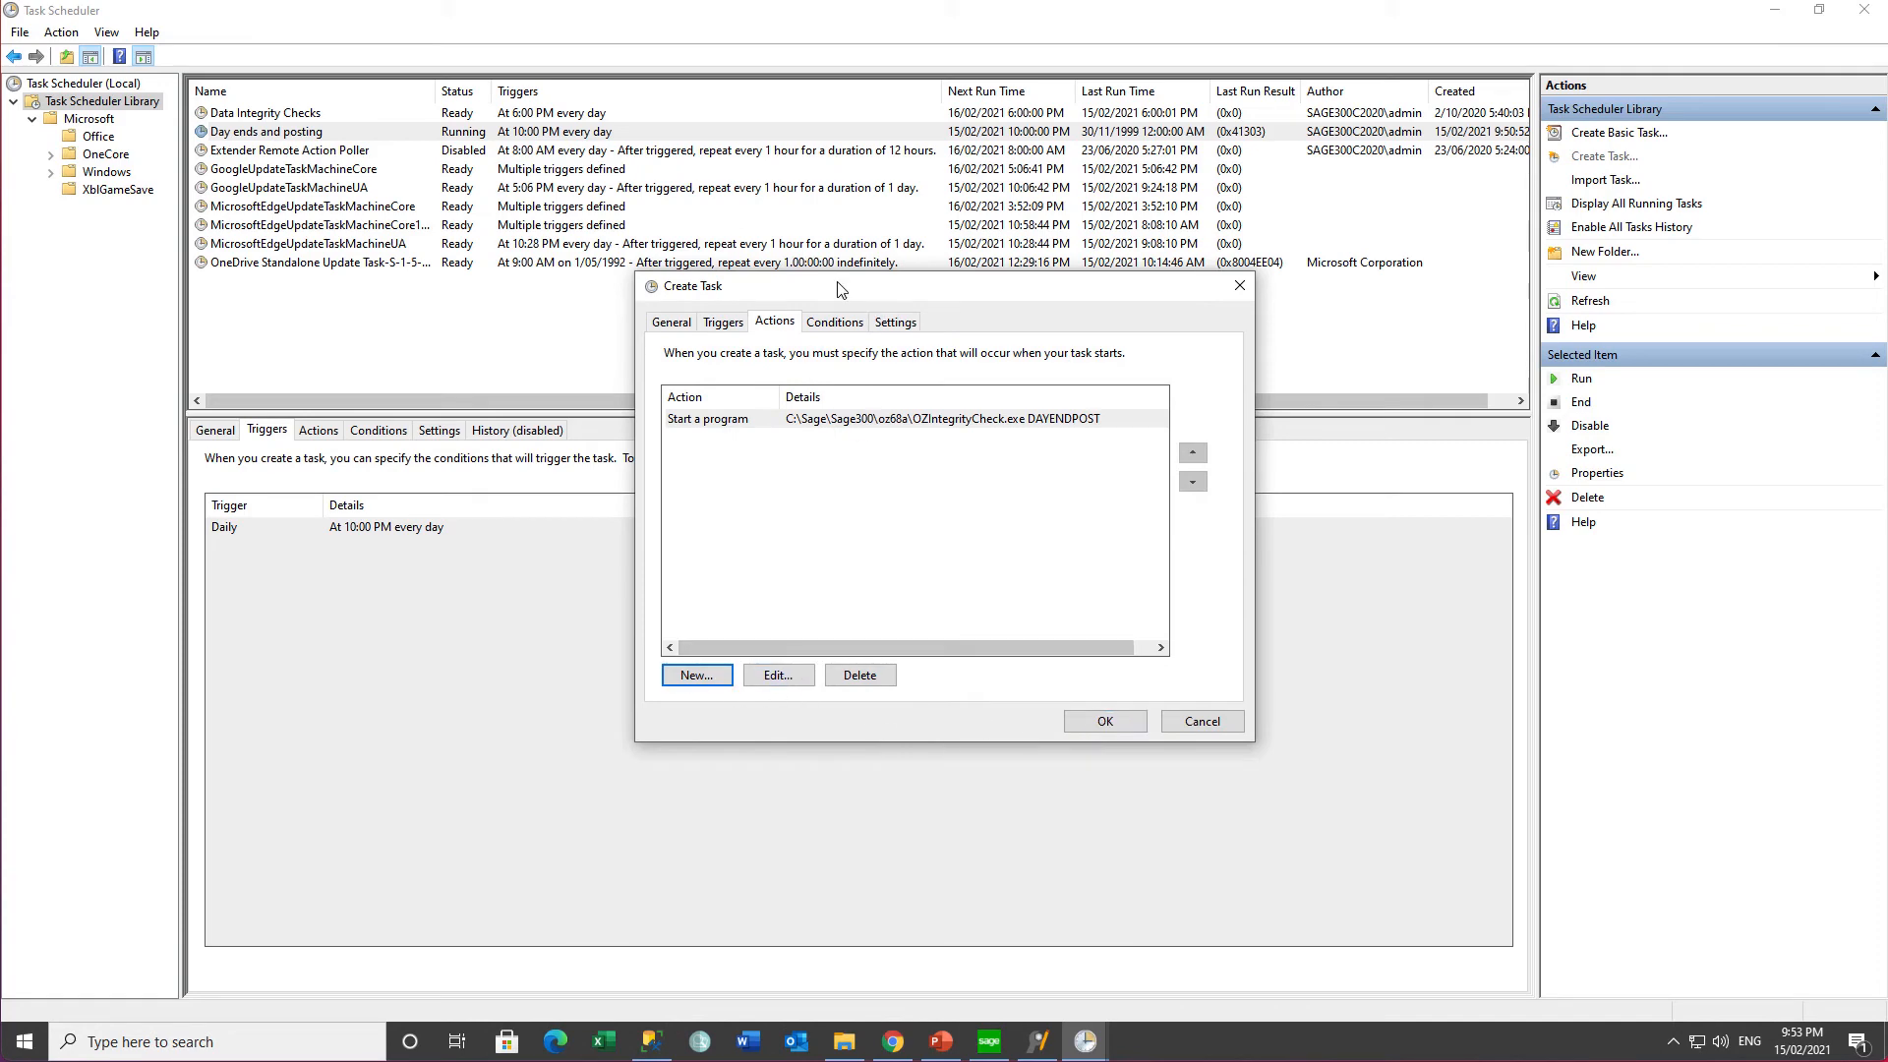
{"action": "left_click", "coordinate": [723, 321]}
- Add a daily trigger with start time 10:00:00 PM
{"action": "left_click", "coordinate": [695, 676]}
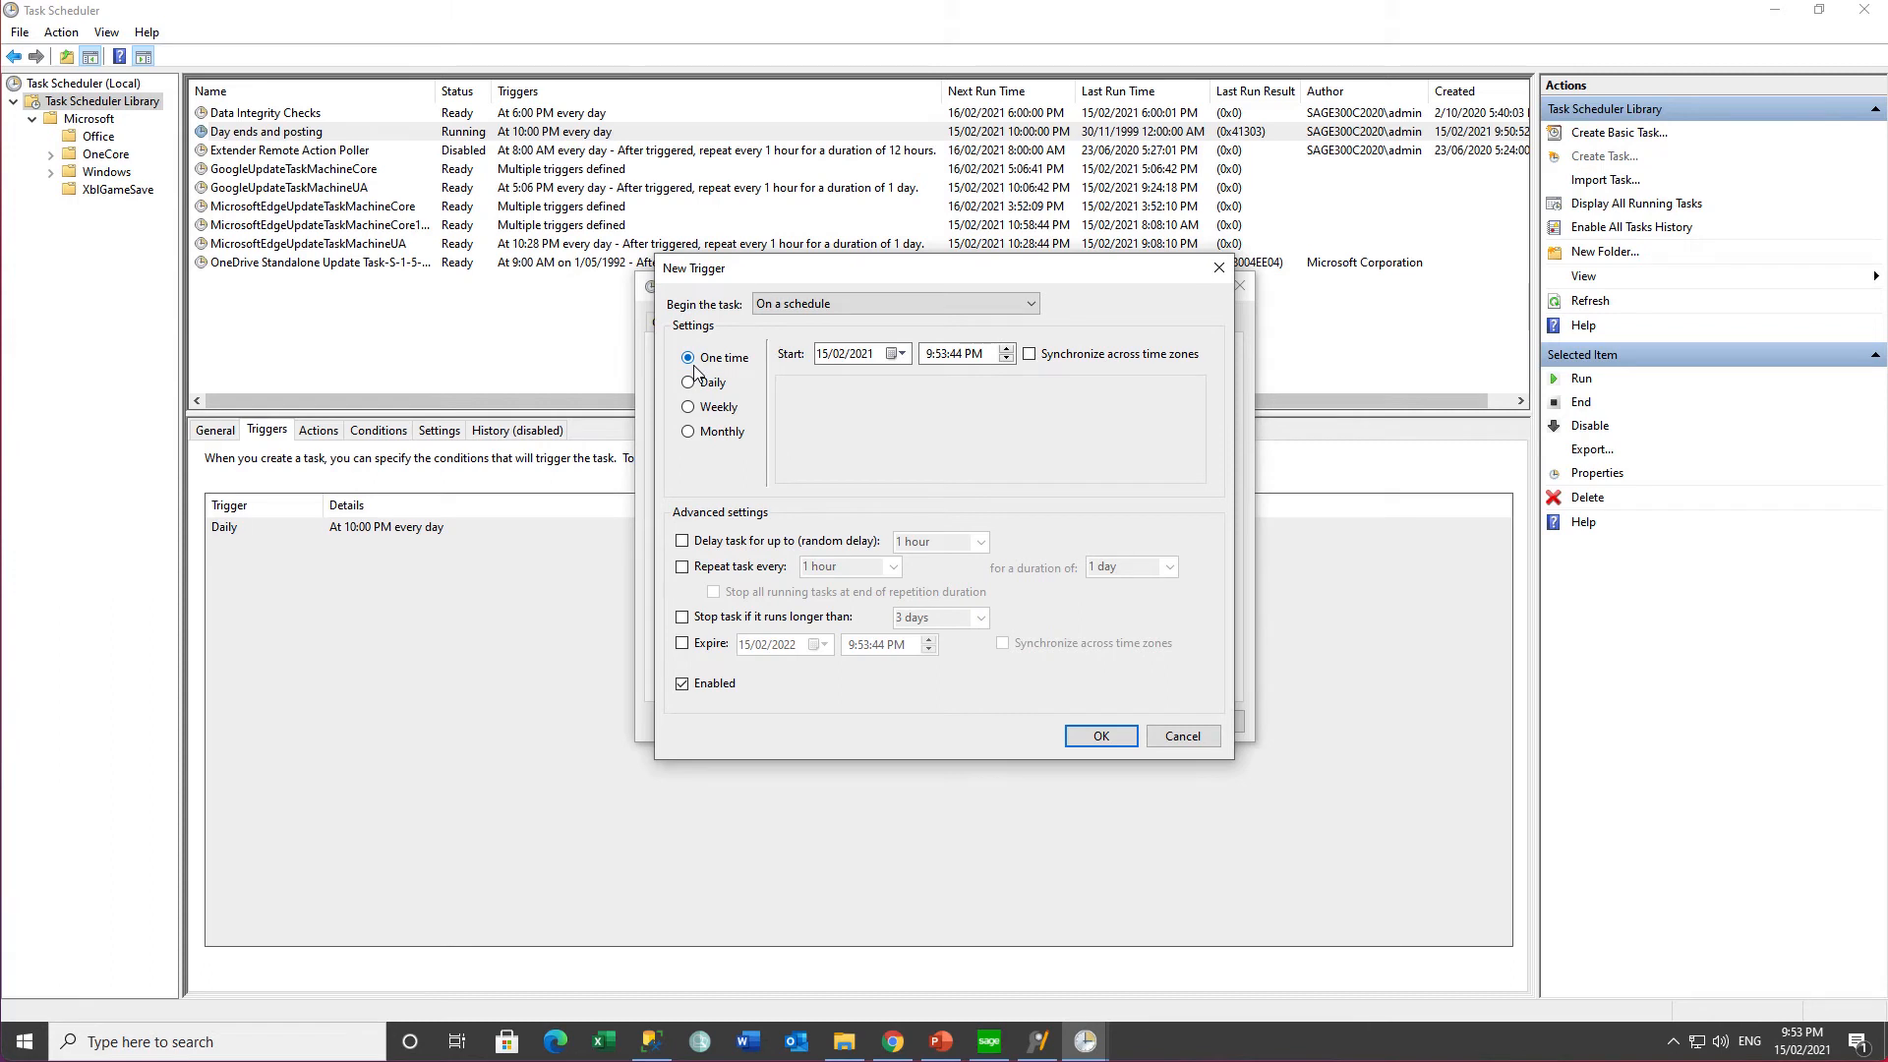
{"action": "left_click", "coordinate": [688, 382]}
{"action": "left_click", "coordinate": [928, 355]}
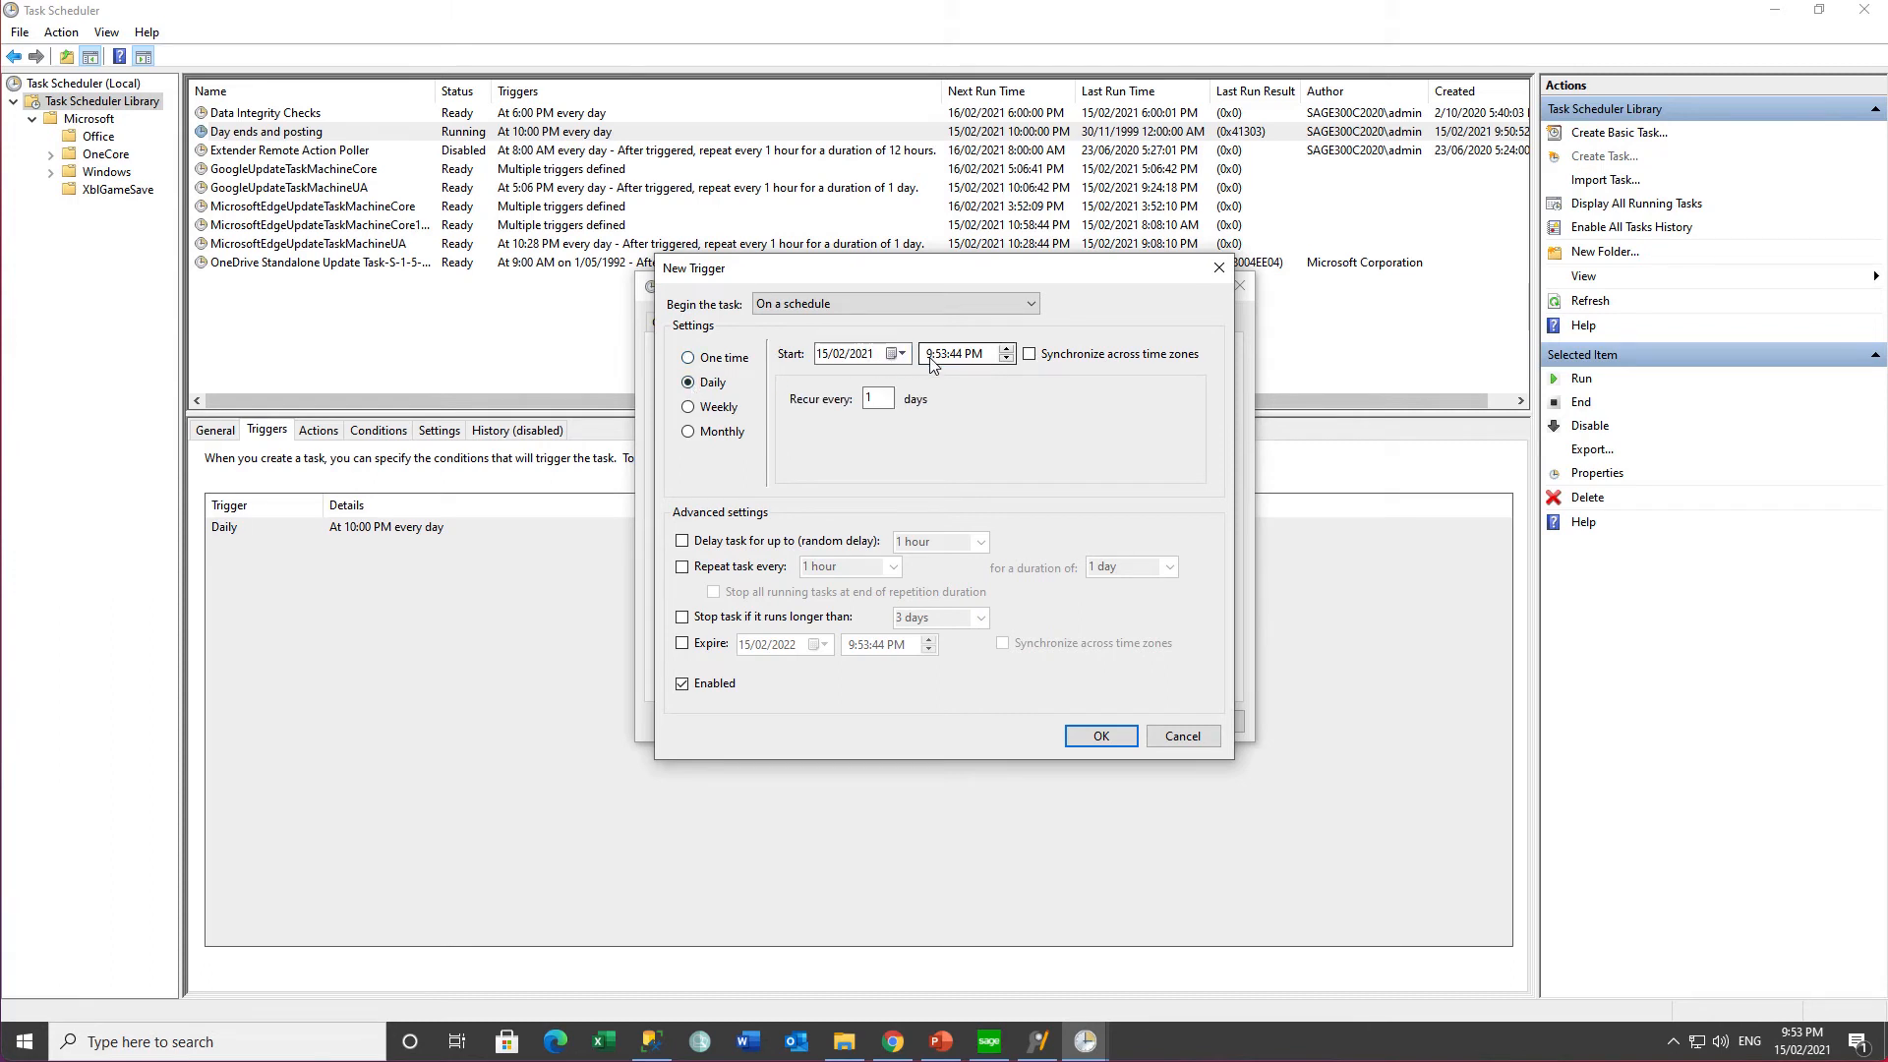
{"action": "left_click", "coordinate": [939, 355]}
{"action": "type", "text": "00"}
{"action": "left_click", "coordinate": [954, 360]}
{"action": "type", "text": "00"}
{"action": "key", "text": "Tab"}
{"action": "left_click", "coordinate": [1100, 738]}
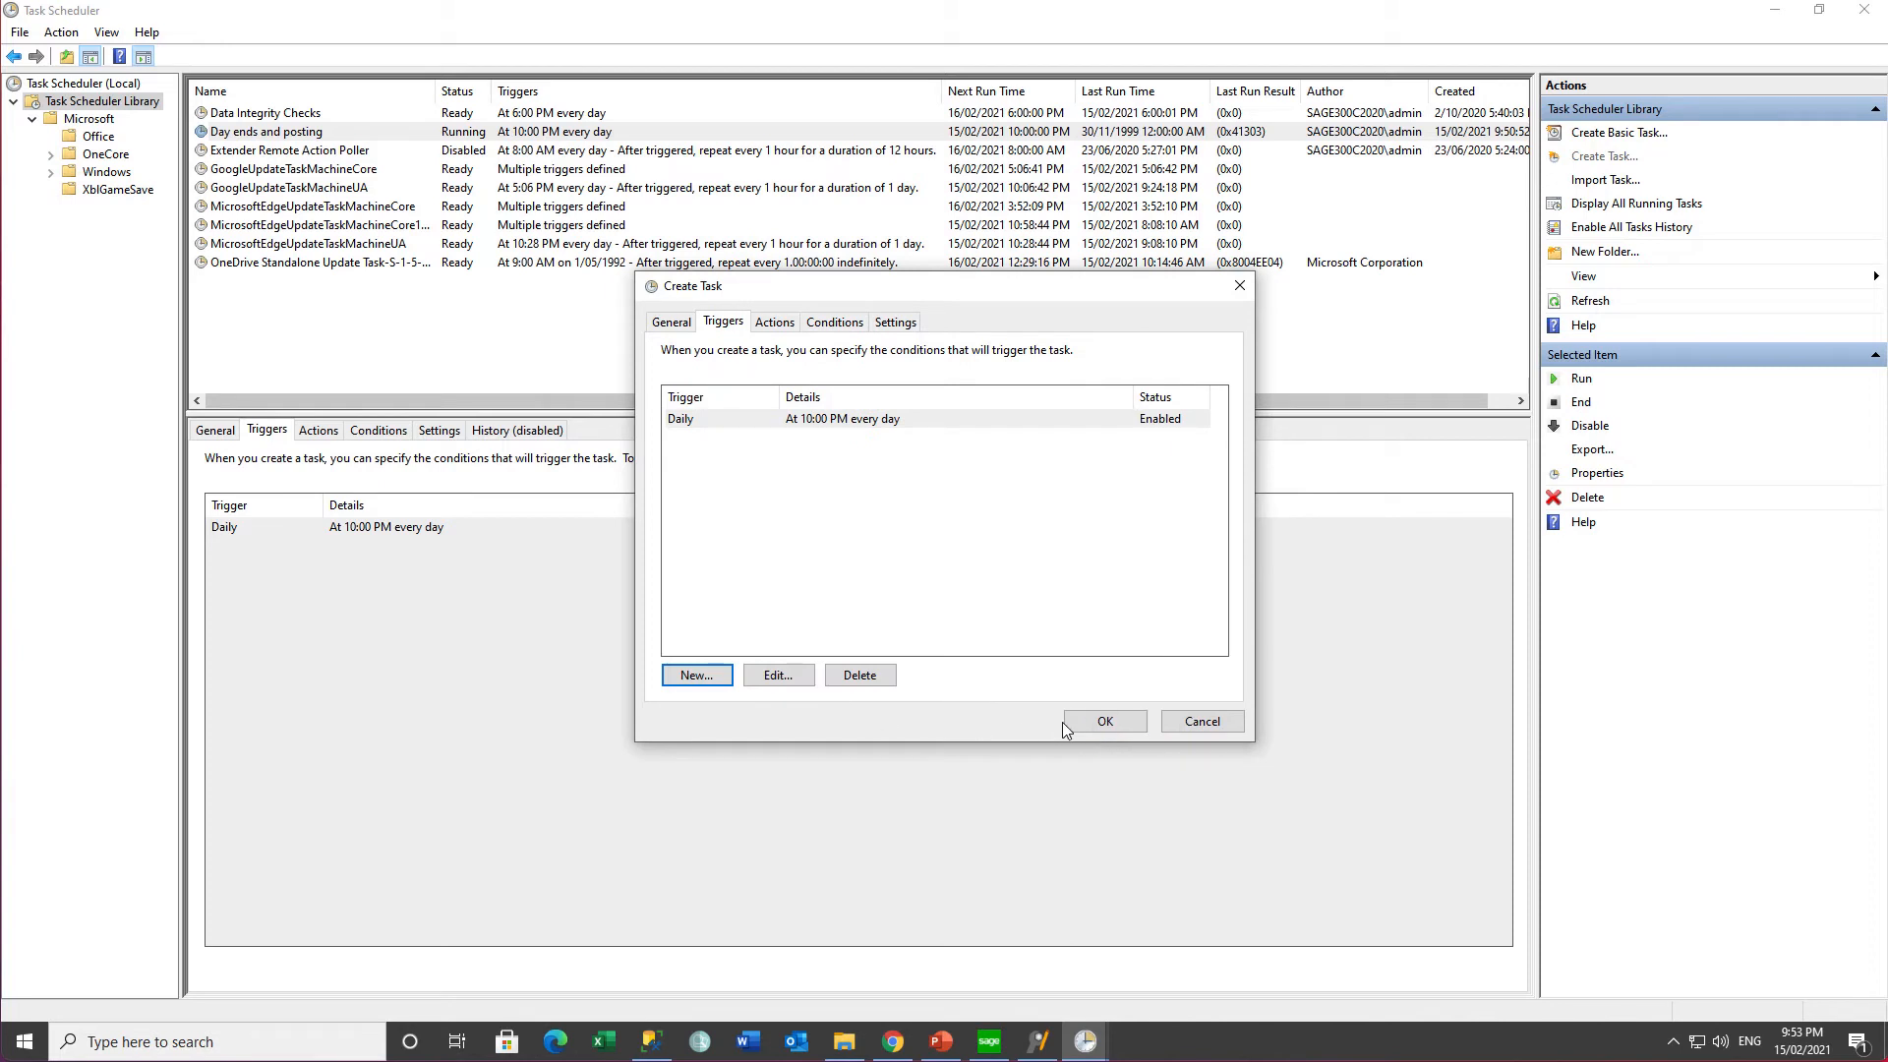
- Save the 'Day end - and posting' task, confirming with the account password
{"action": "left_click", "coordinate": [1082, 724]}
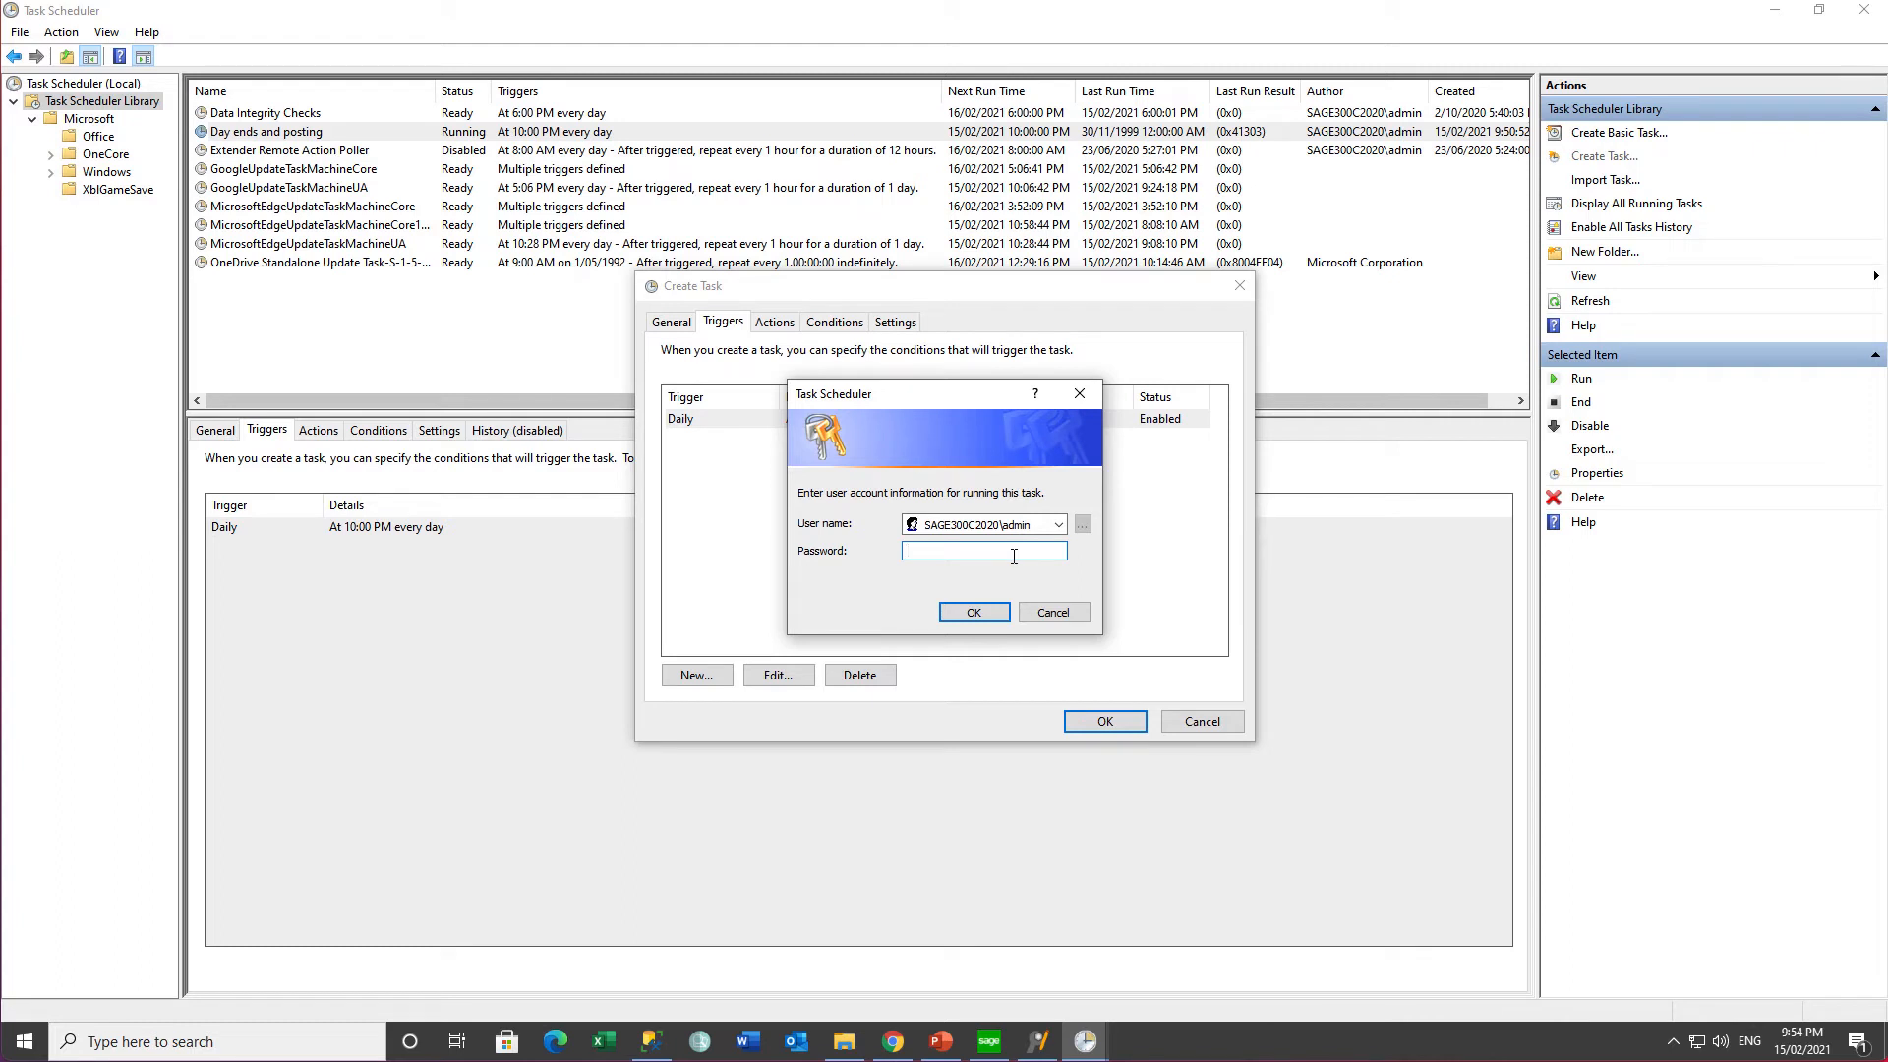
{"action": "type", "text": "•••••••"}
{"action": "left_click", "coordinate": [974, 613]}
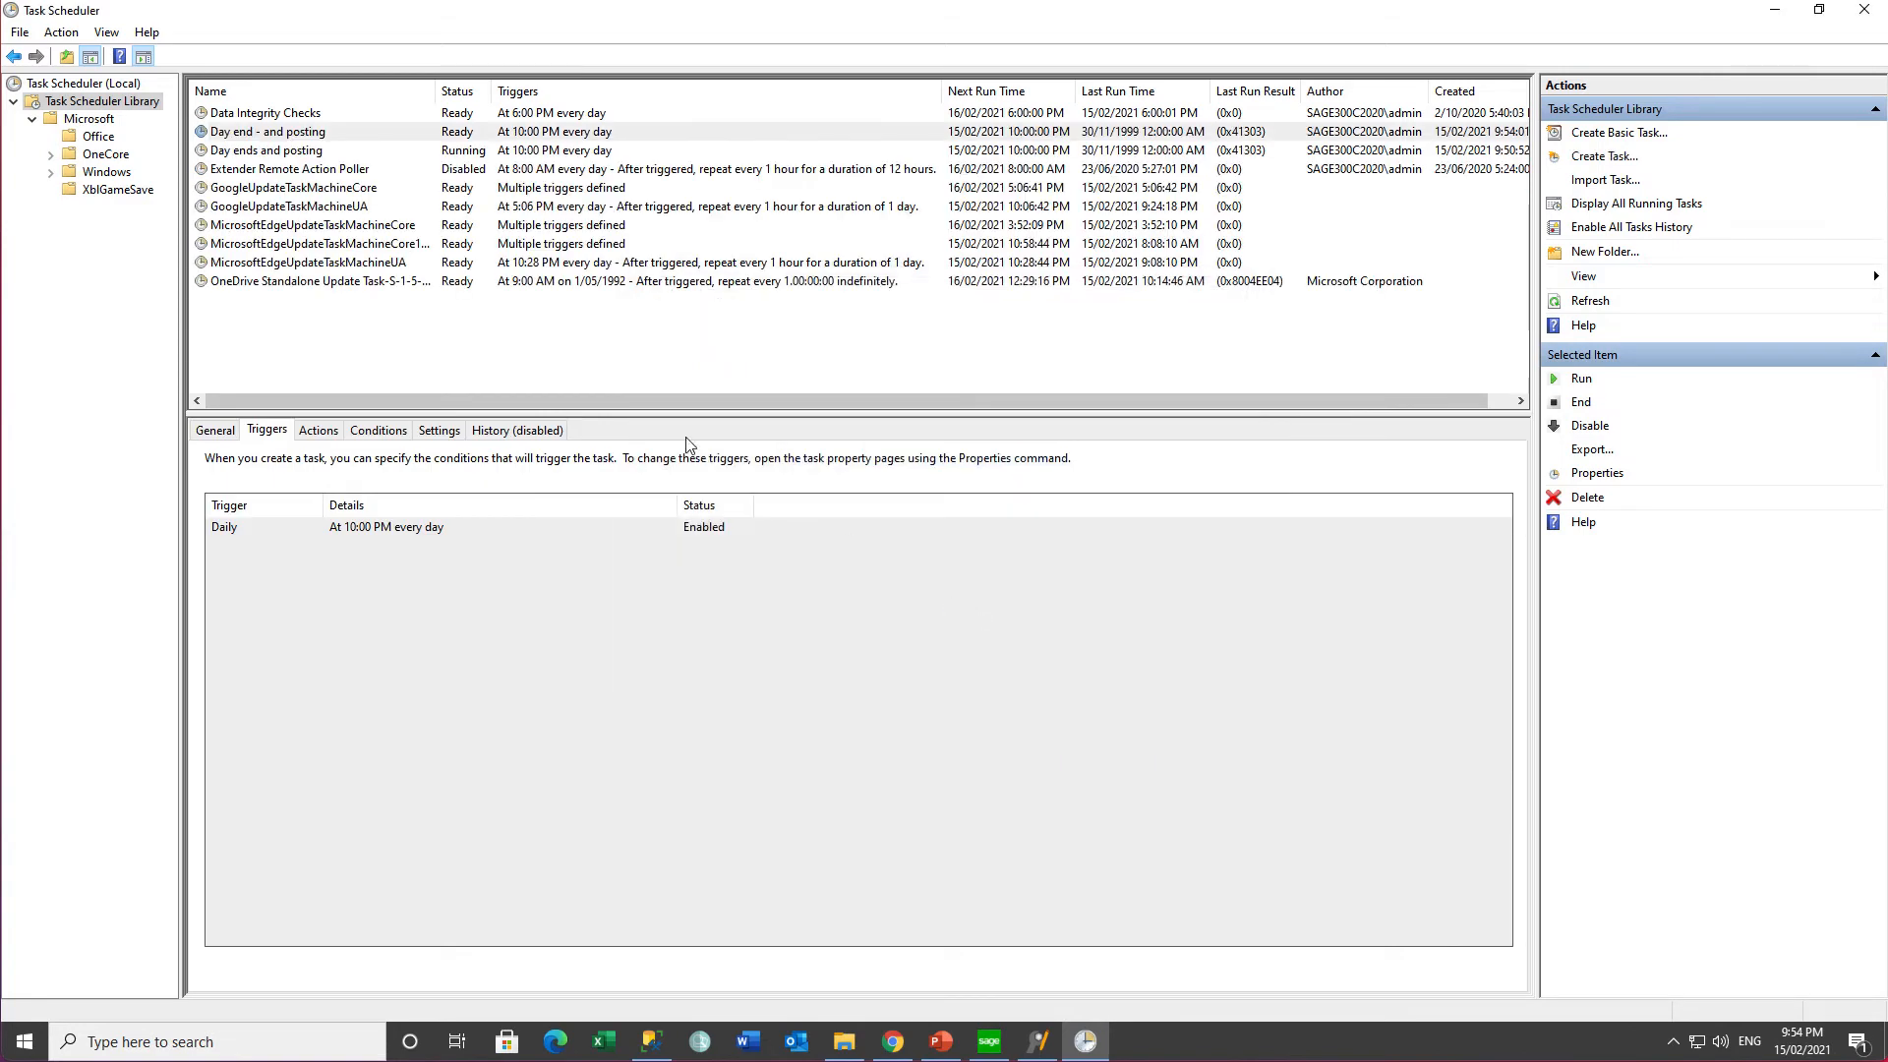
{"action": "left_click", "coordinate": [307, 135]}
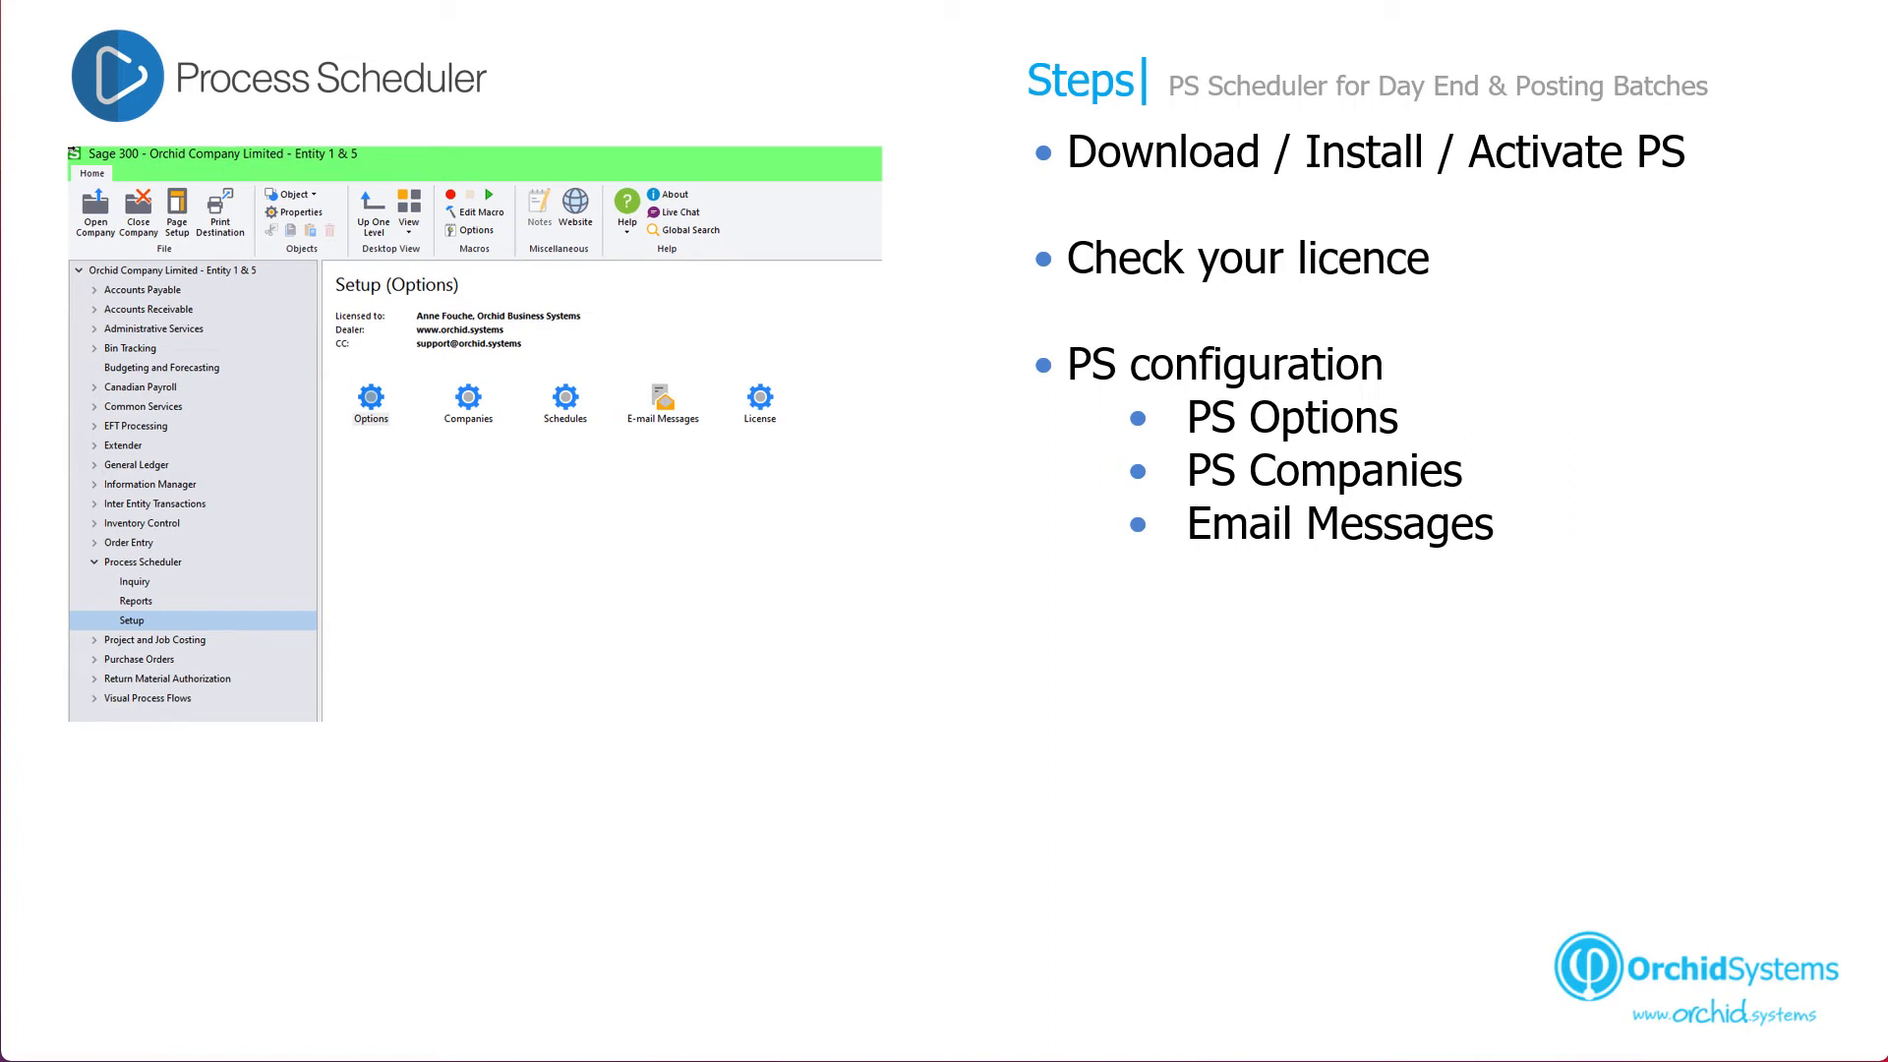
- Step through the Test schedule and Configure Task Scheduler points to the opening fiscal periods slide
{"action": "key", "text": "Right"}
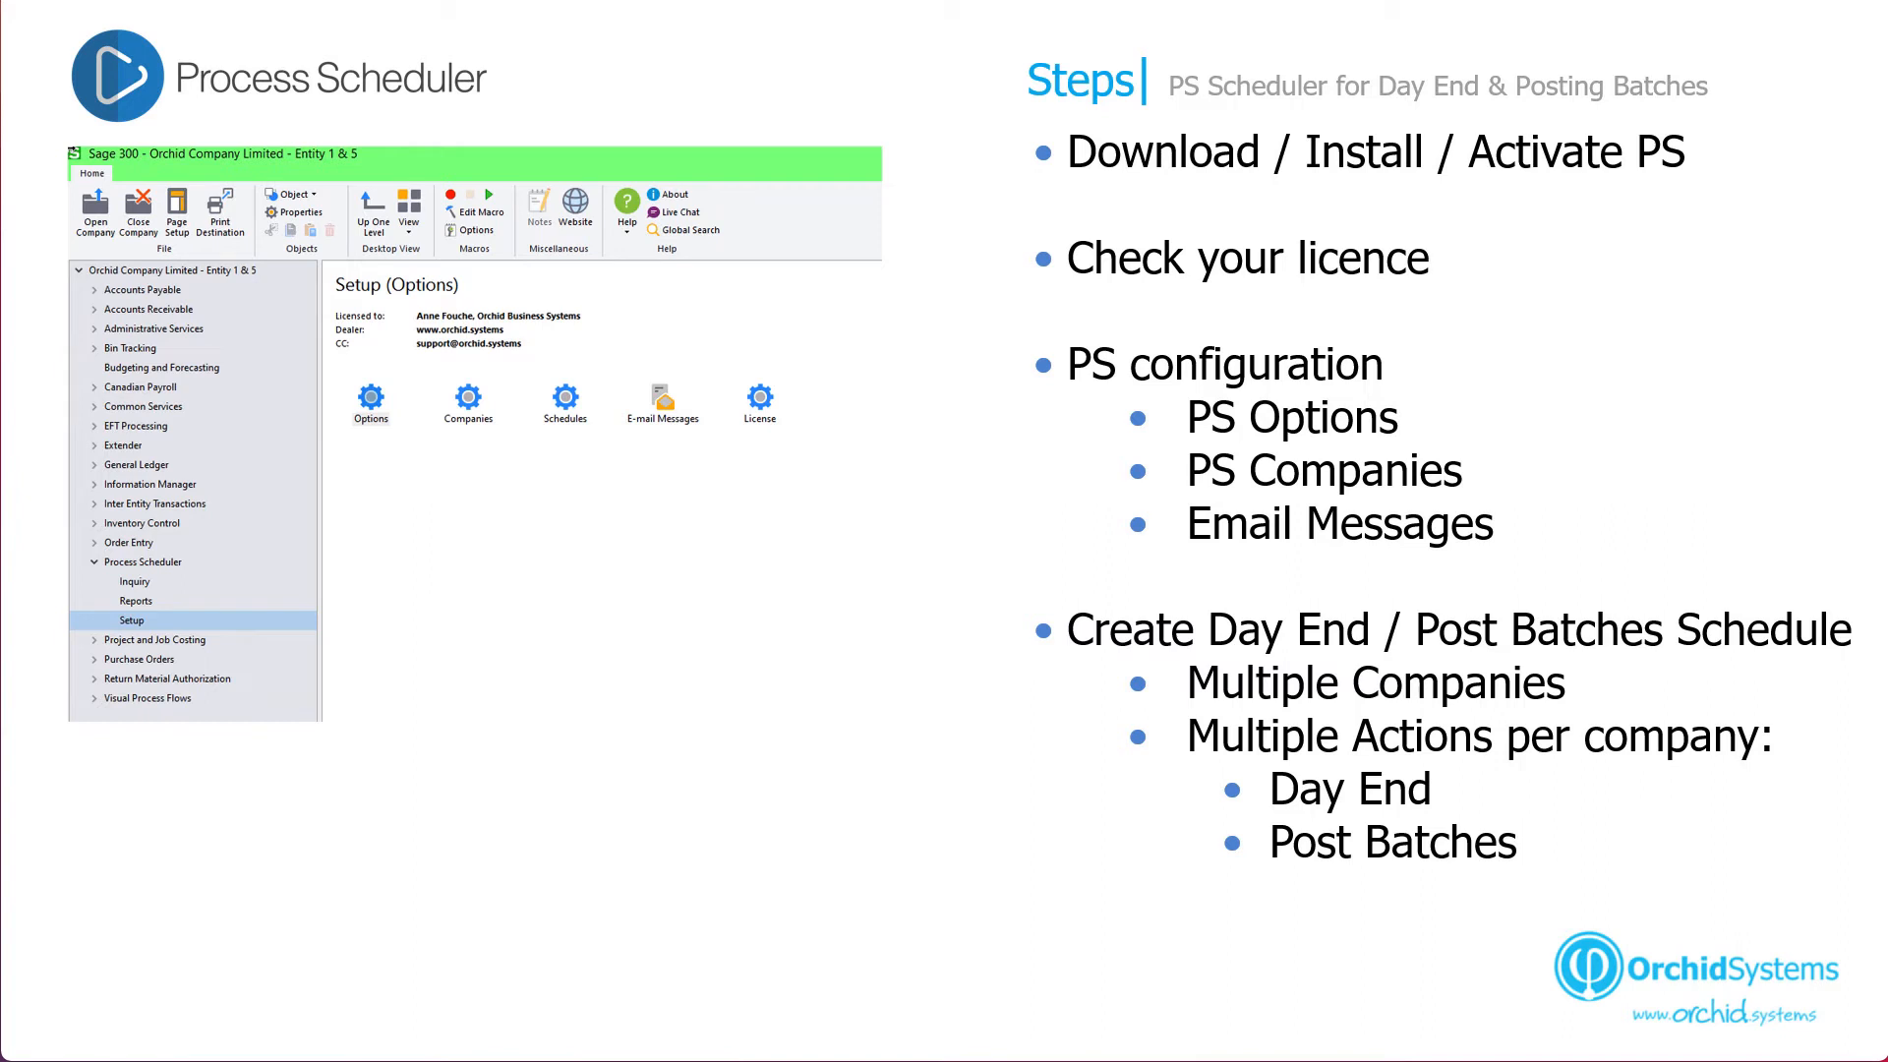
{"action": "key", "text": "Right"}
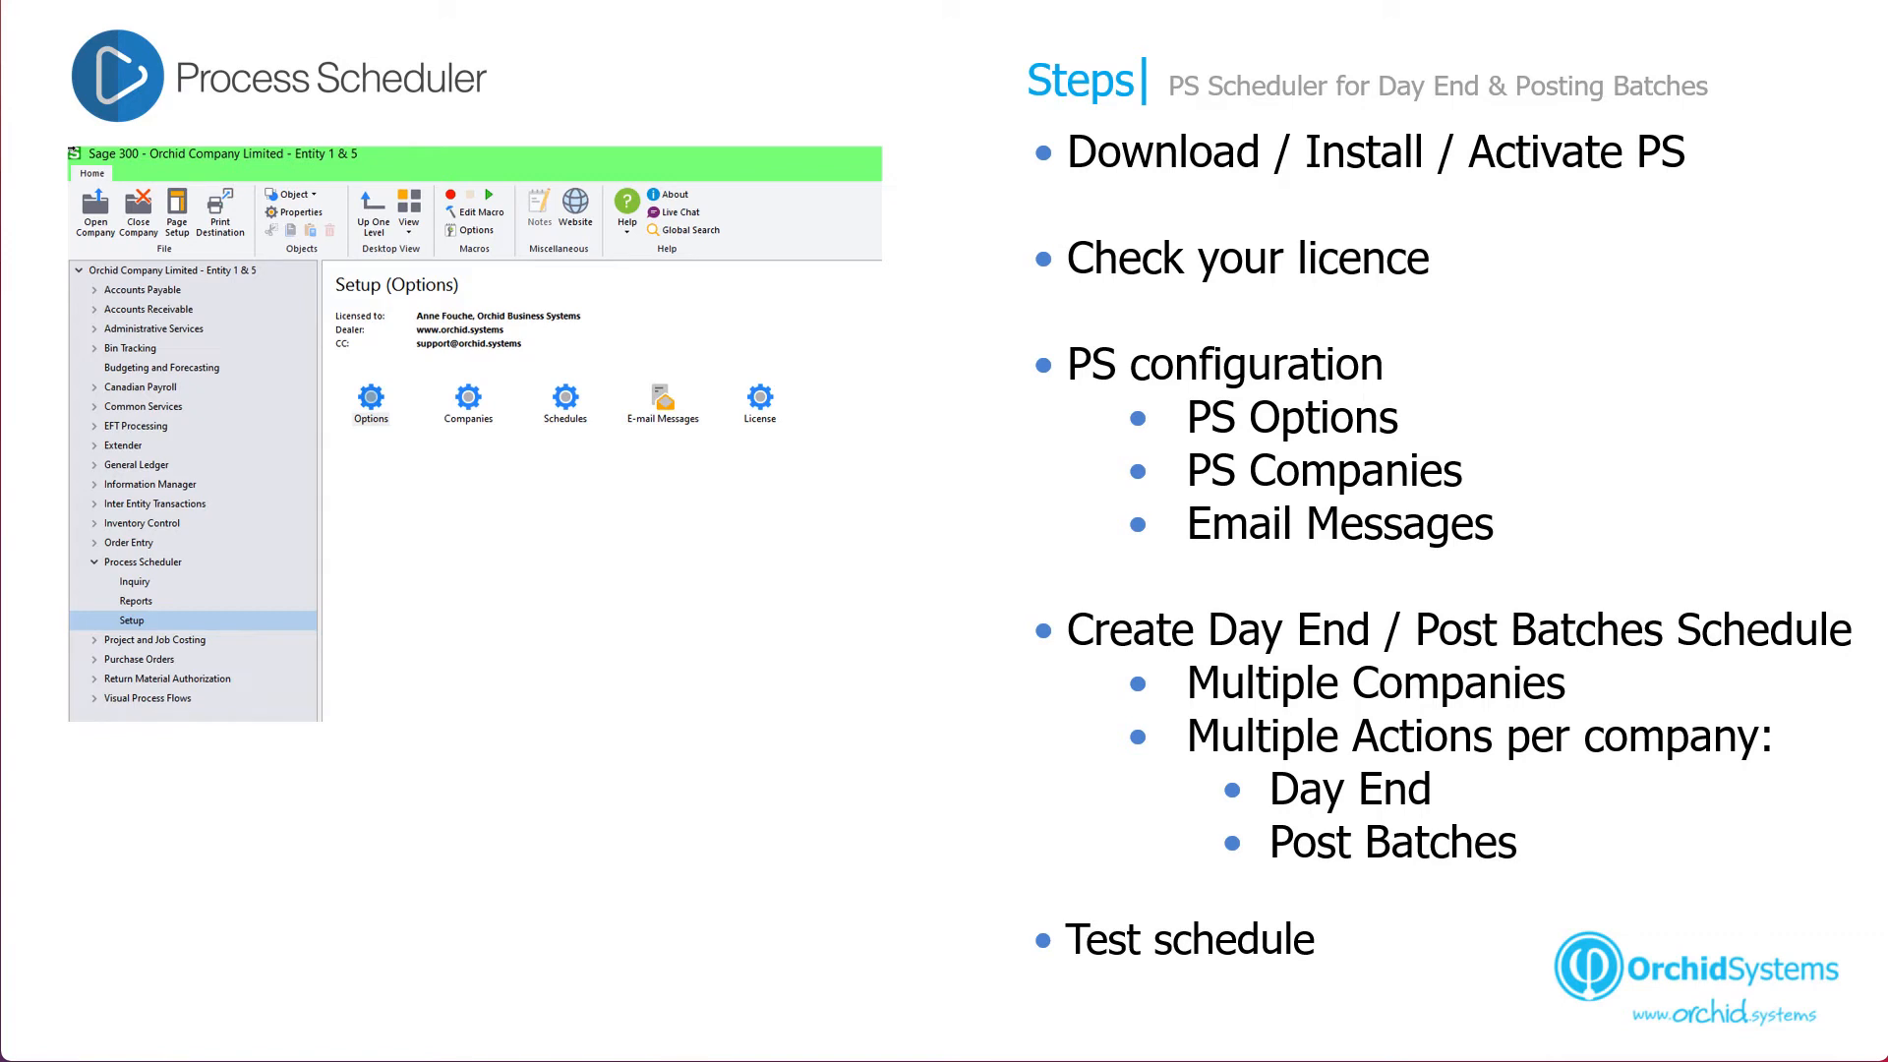
{"action": "key", "text": "Right"}
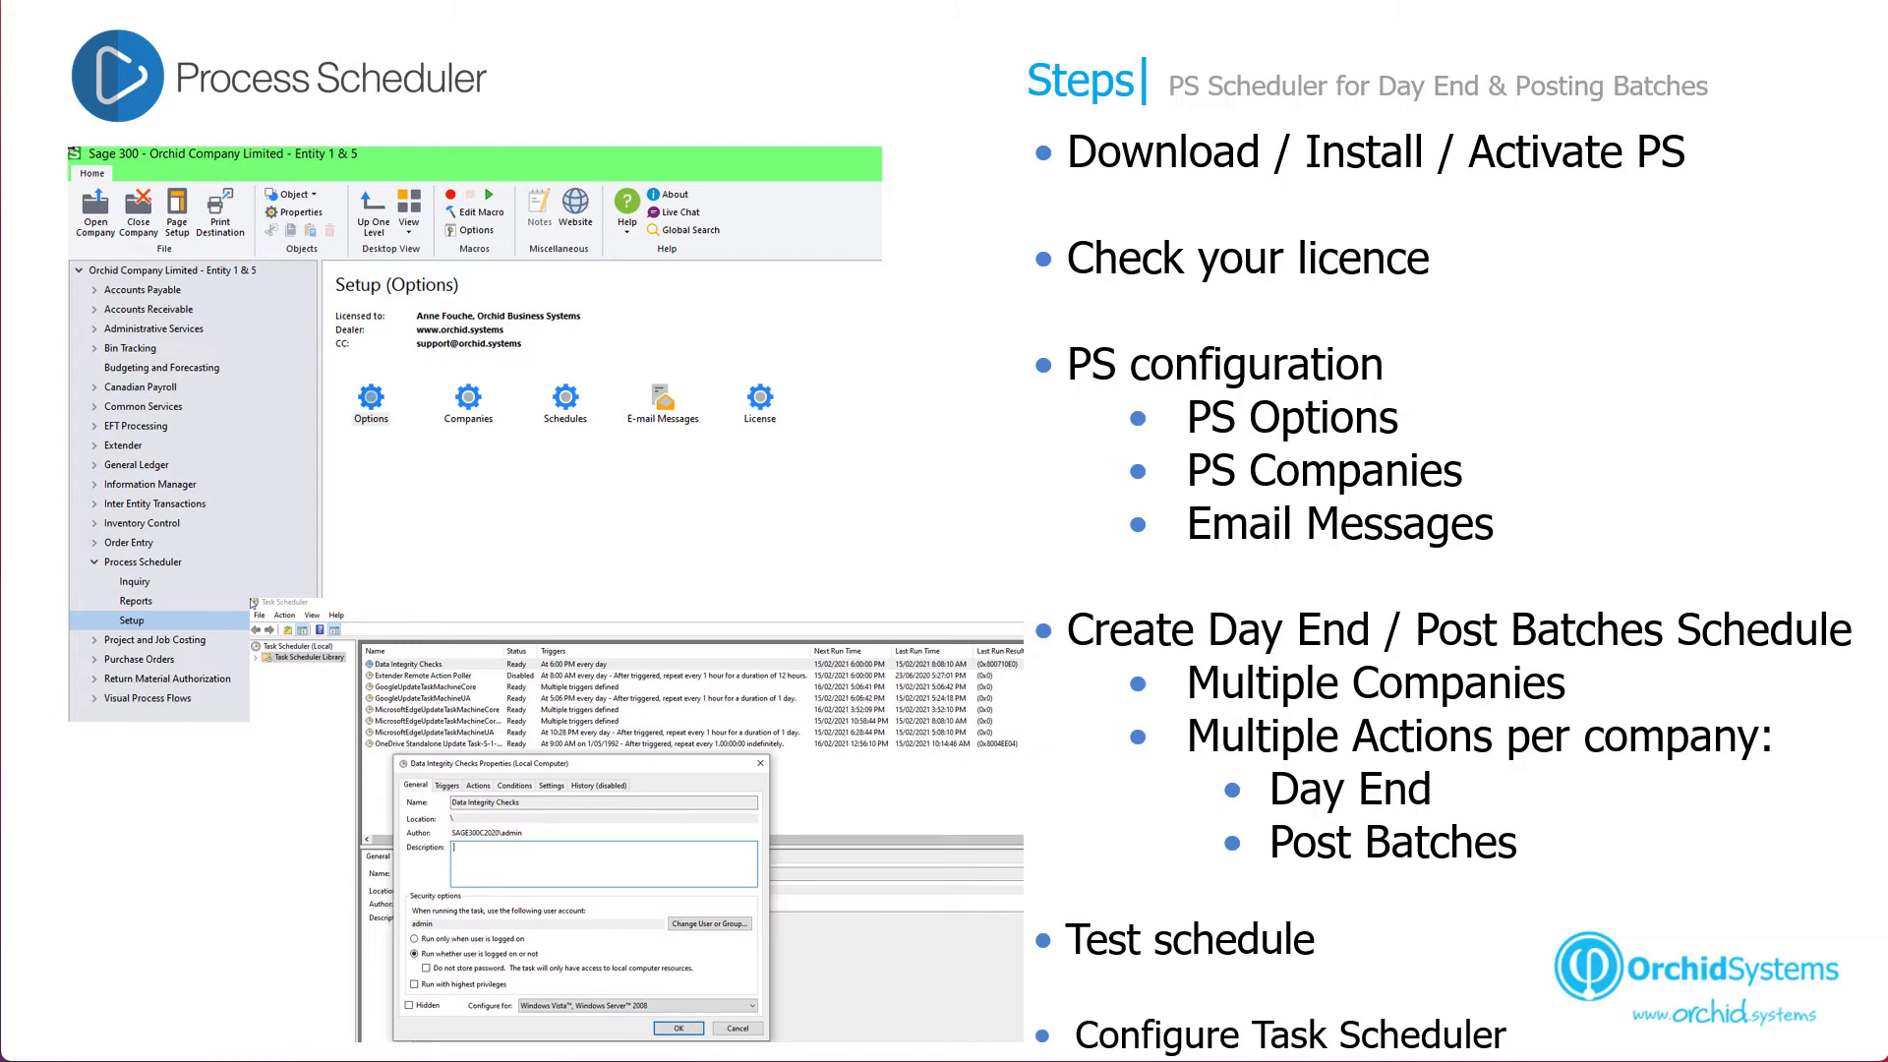
{"action": "key", "text": "Right"}
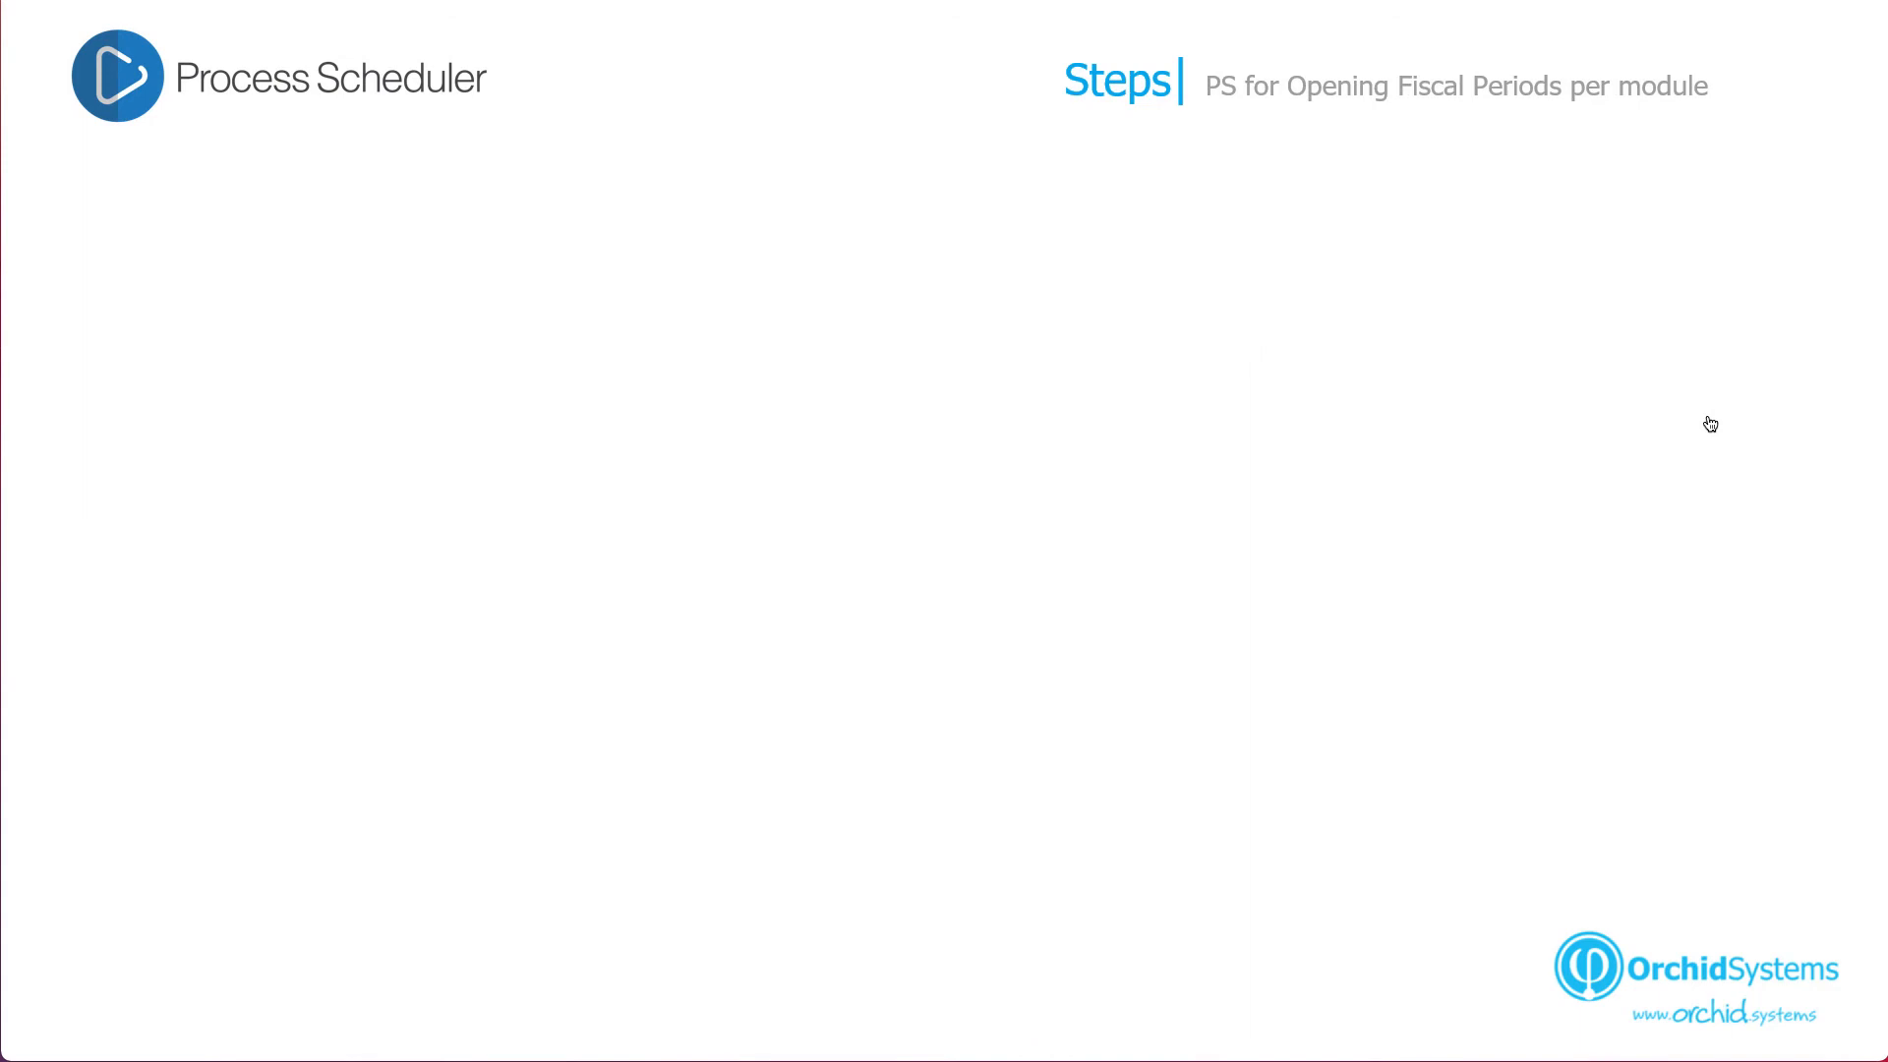
- Advance the slide to reveal the schedule steps
{"action": "key", "text": "Right"}
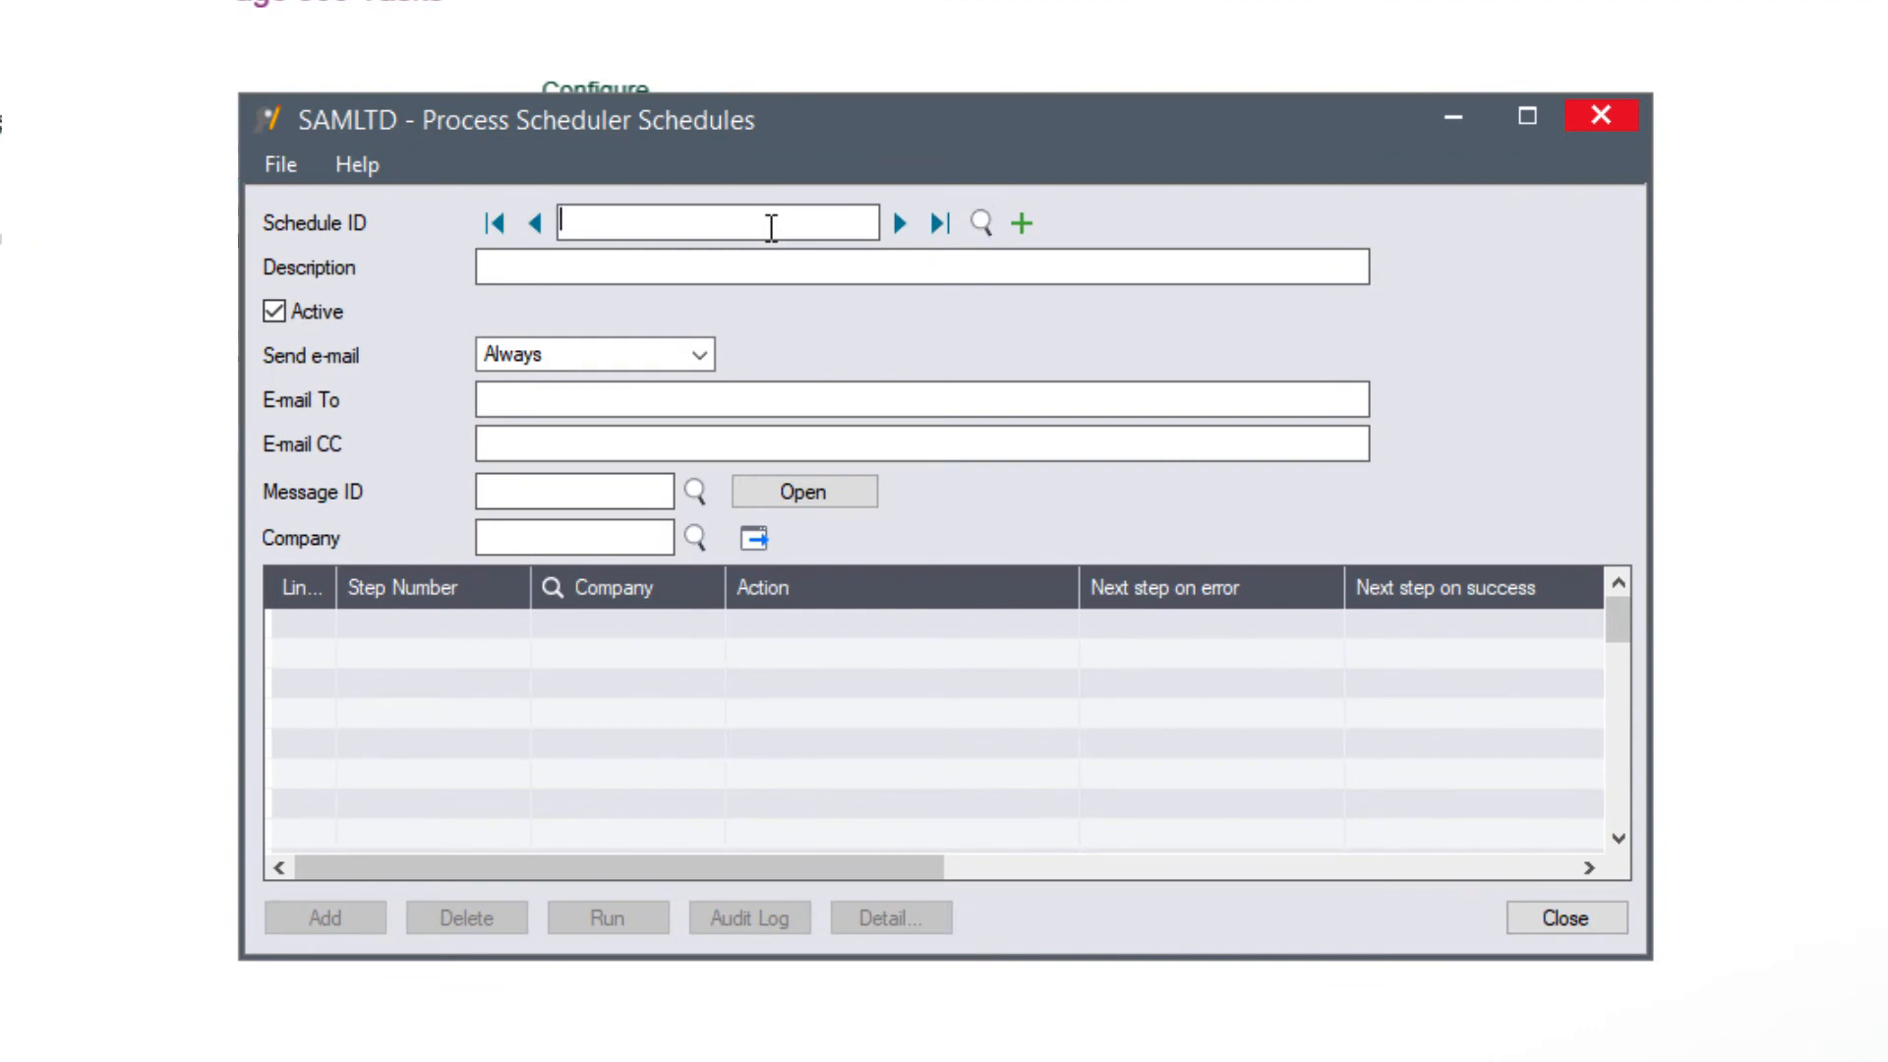
- Create schedule OPENAROE, 'Open AR and OE next period', with a recipient e-mail and message SCHEDULERAN
{"action": "type", "text": "OPENAROE"}
{"action": "key", "text": "Tab"}
{"action": "type", "text": "Open AR and OP"}
{"action": "key", "text": "BackSpace"}
{"action": "key", "text": "BackSpace"}
{"action": "type", "text": "E next period"}
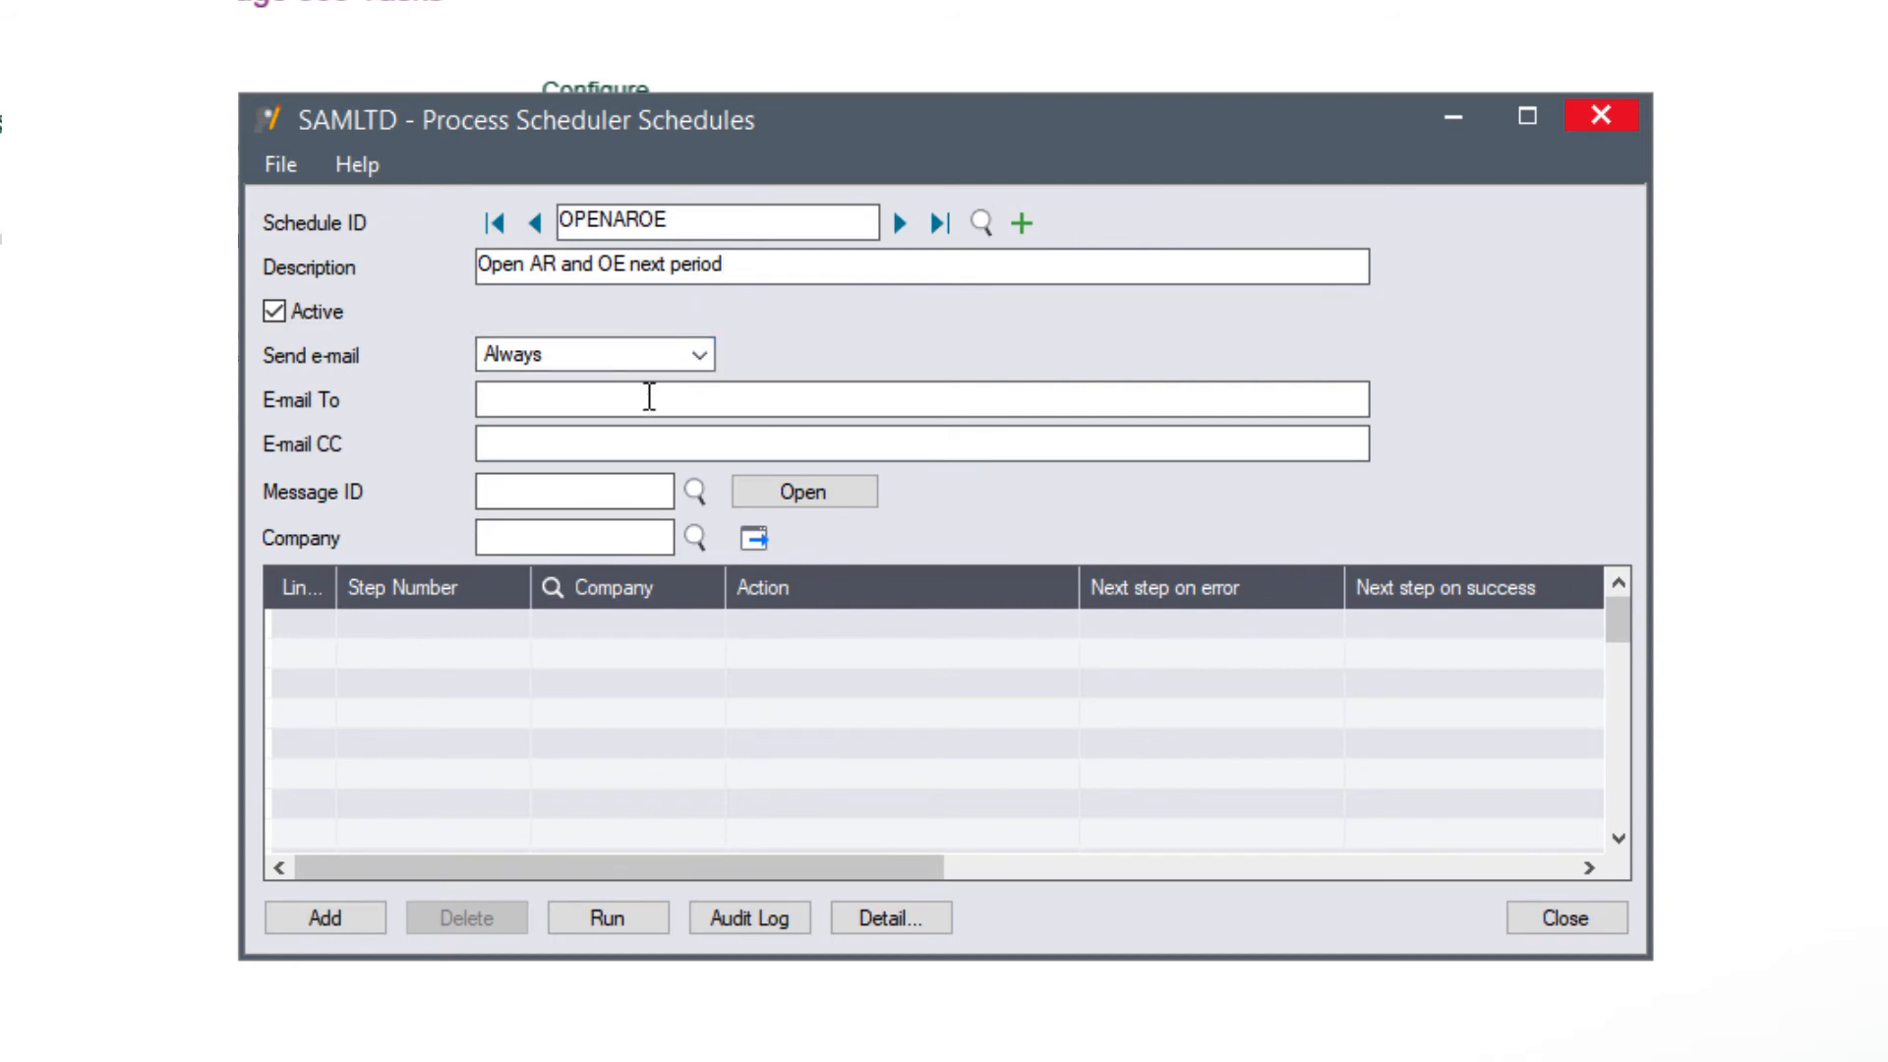
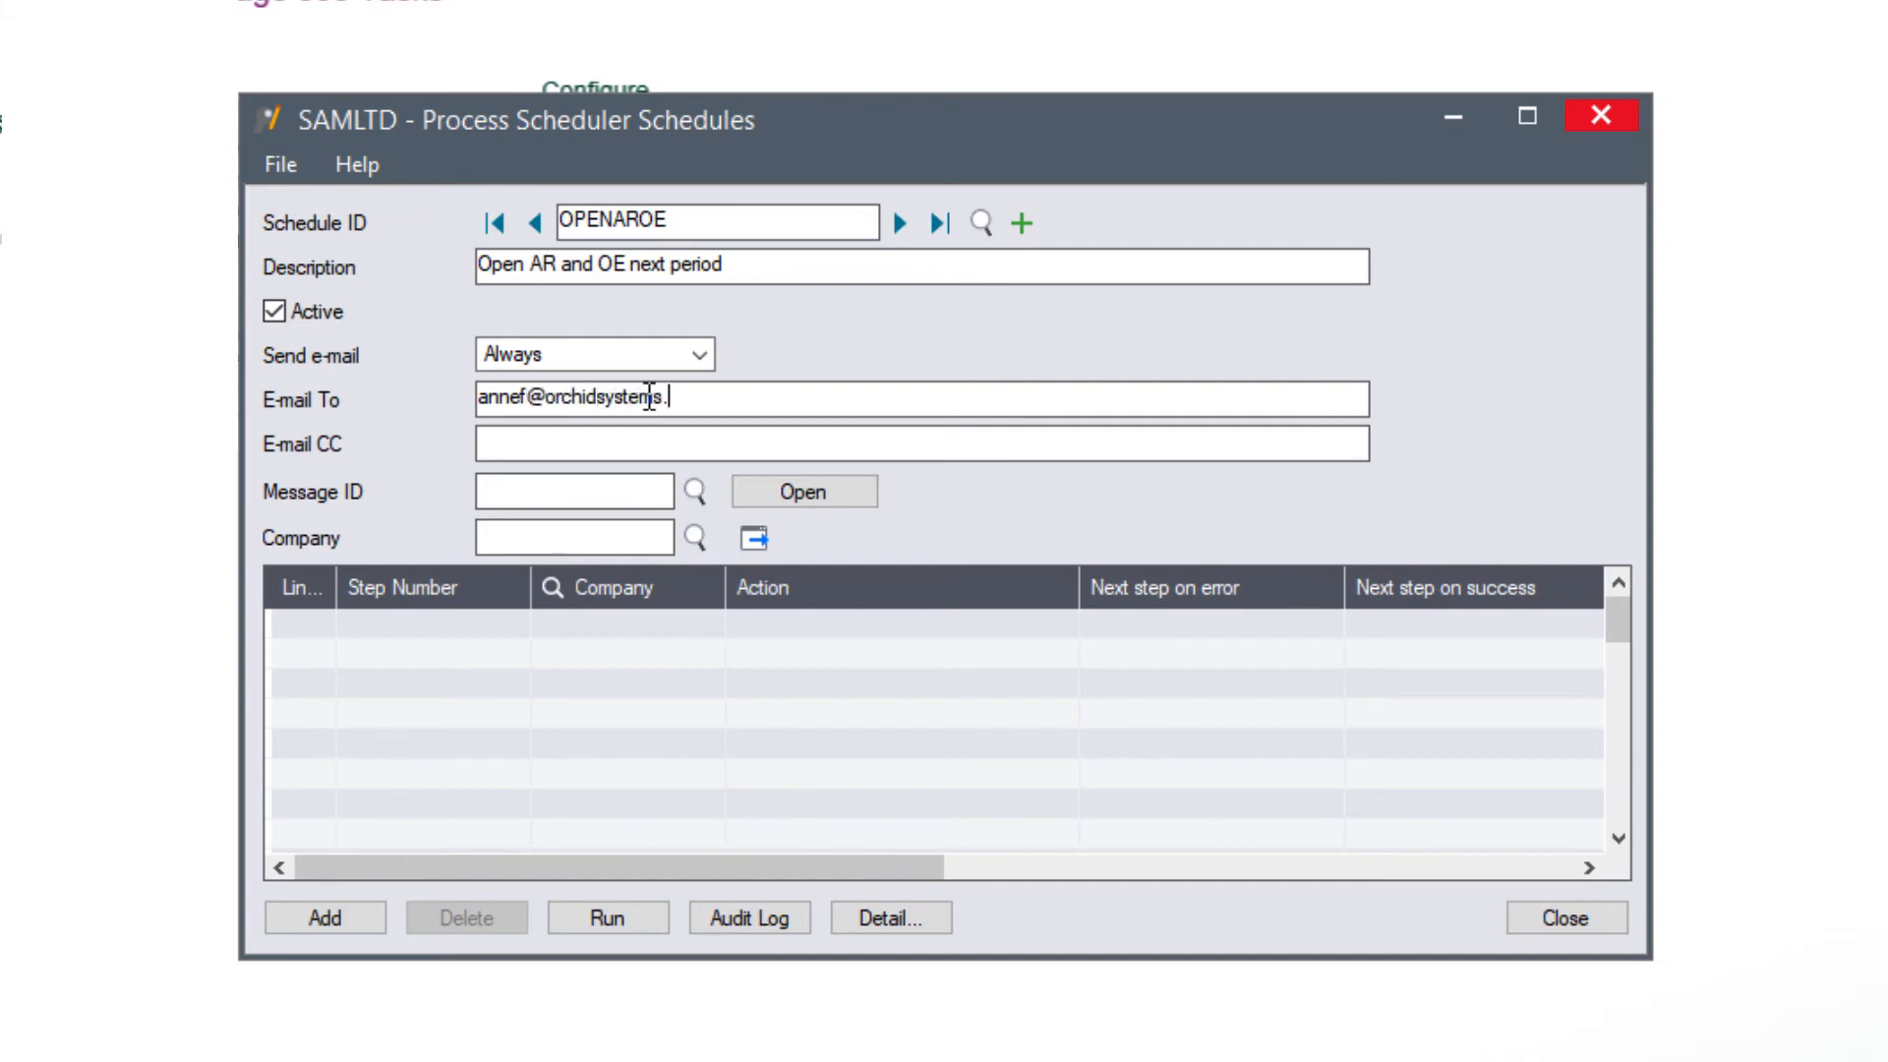
{"action": "type", "text": "SCHEDULERAN"}
{"action": "key", "text": "Tab"}
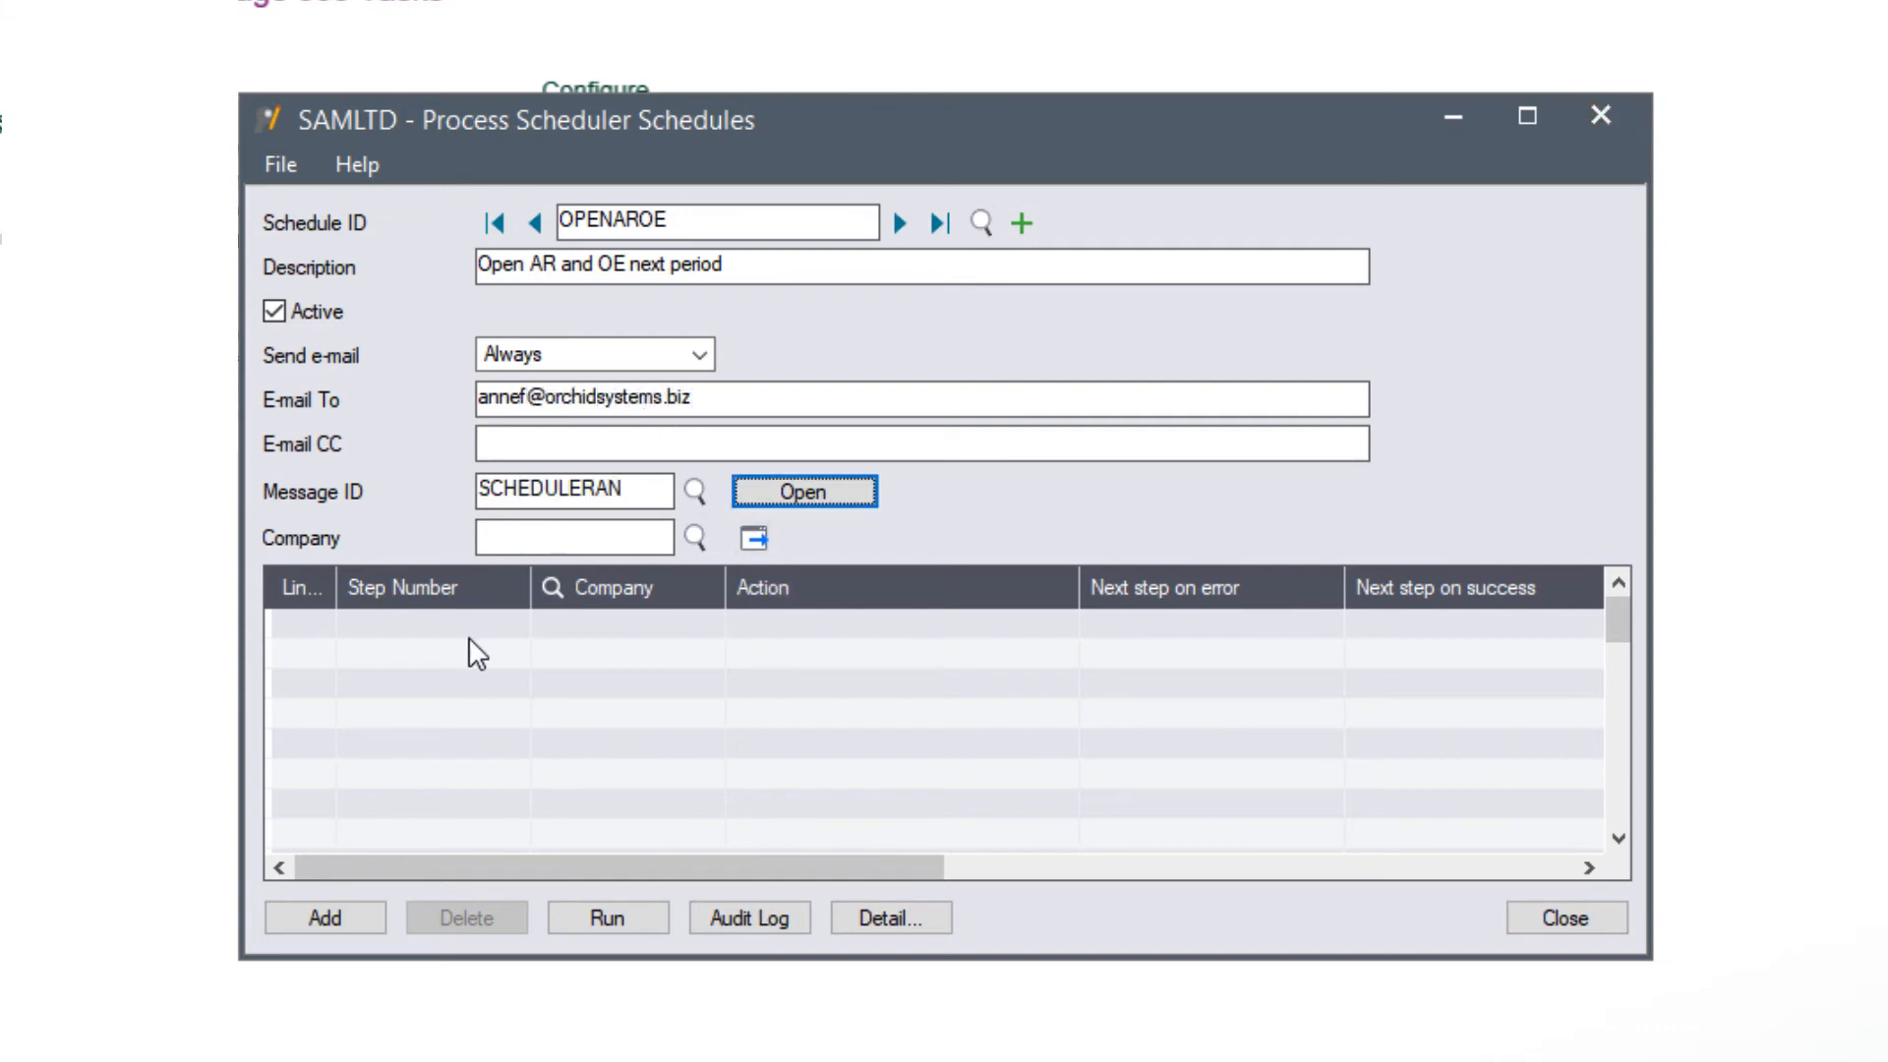
- Add step 1 for company O11 with action Open Next Closed Pd. and show its details
{"action": "left_click", "coordinate": [425, 606]}
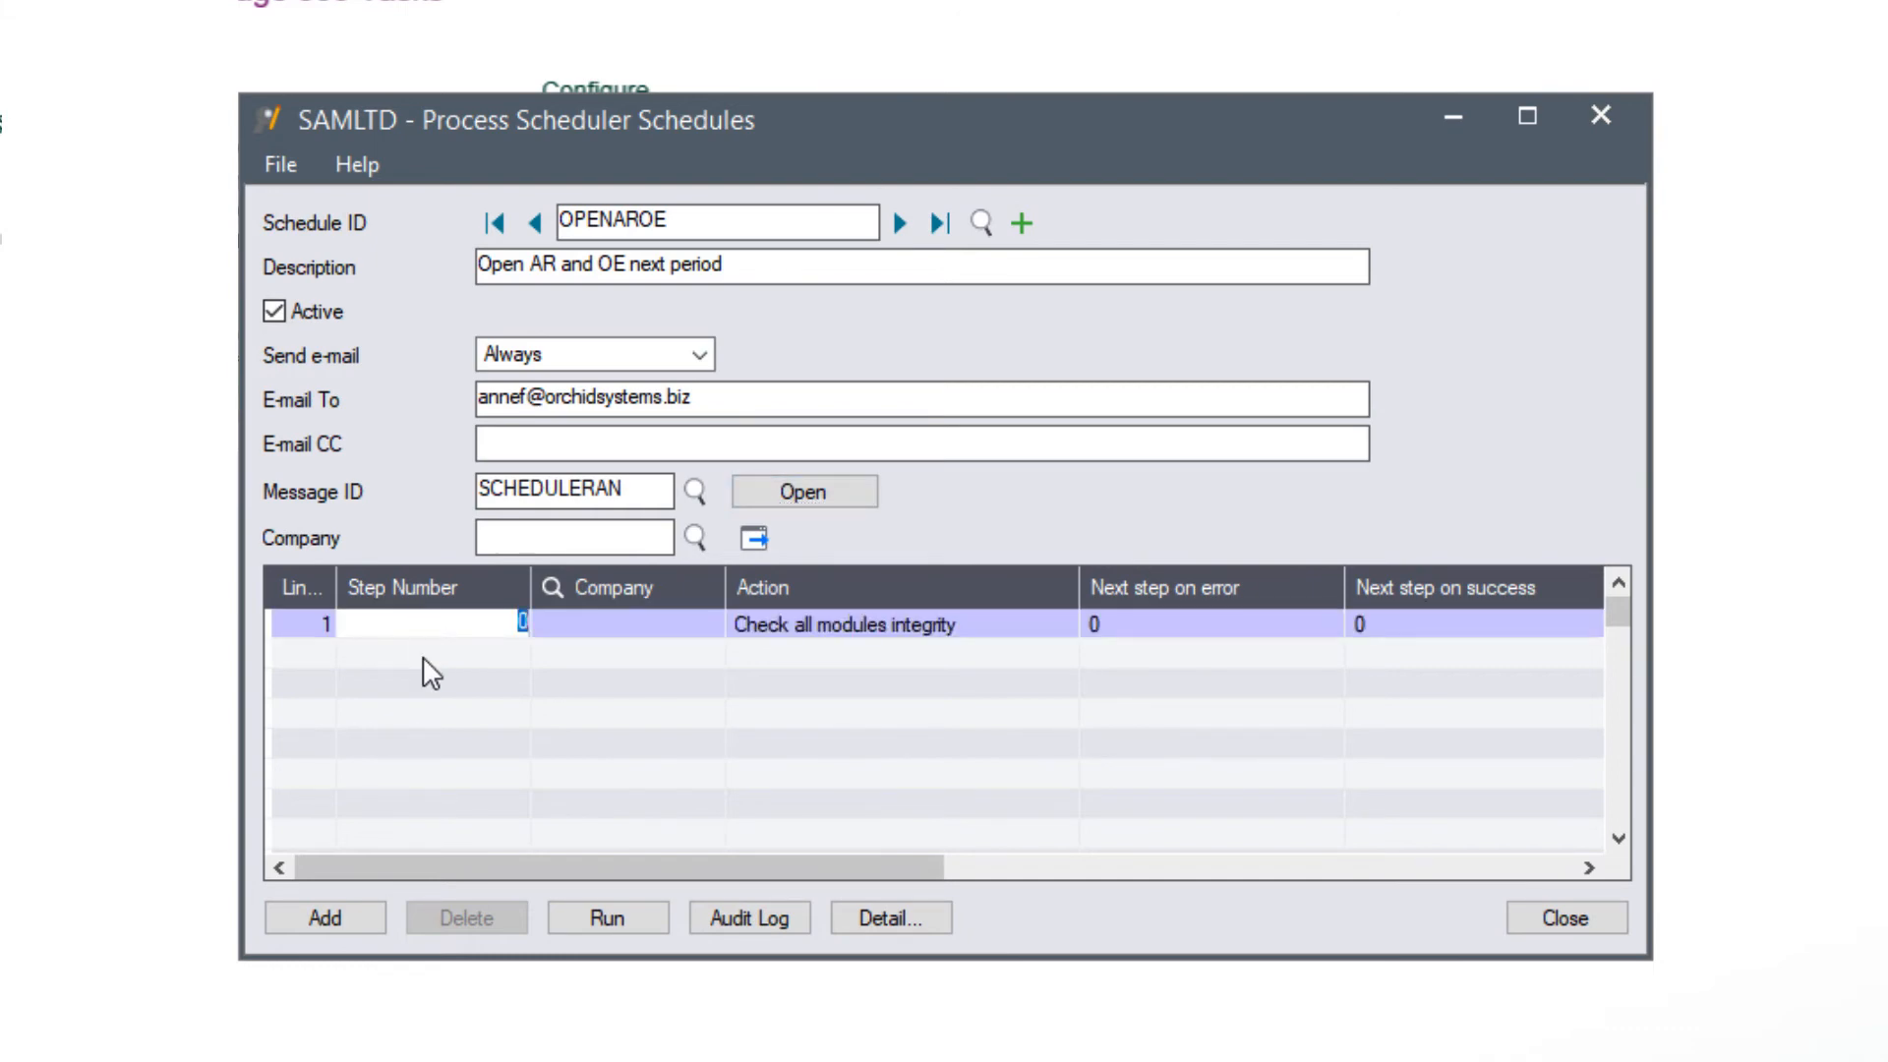
{"action": "type", "text": "1"}
{"action": "key", "text": "Tab"}
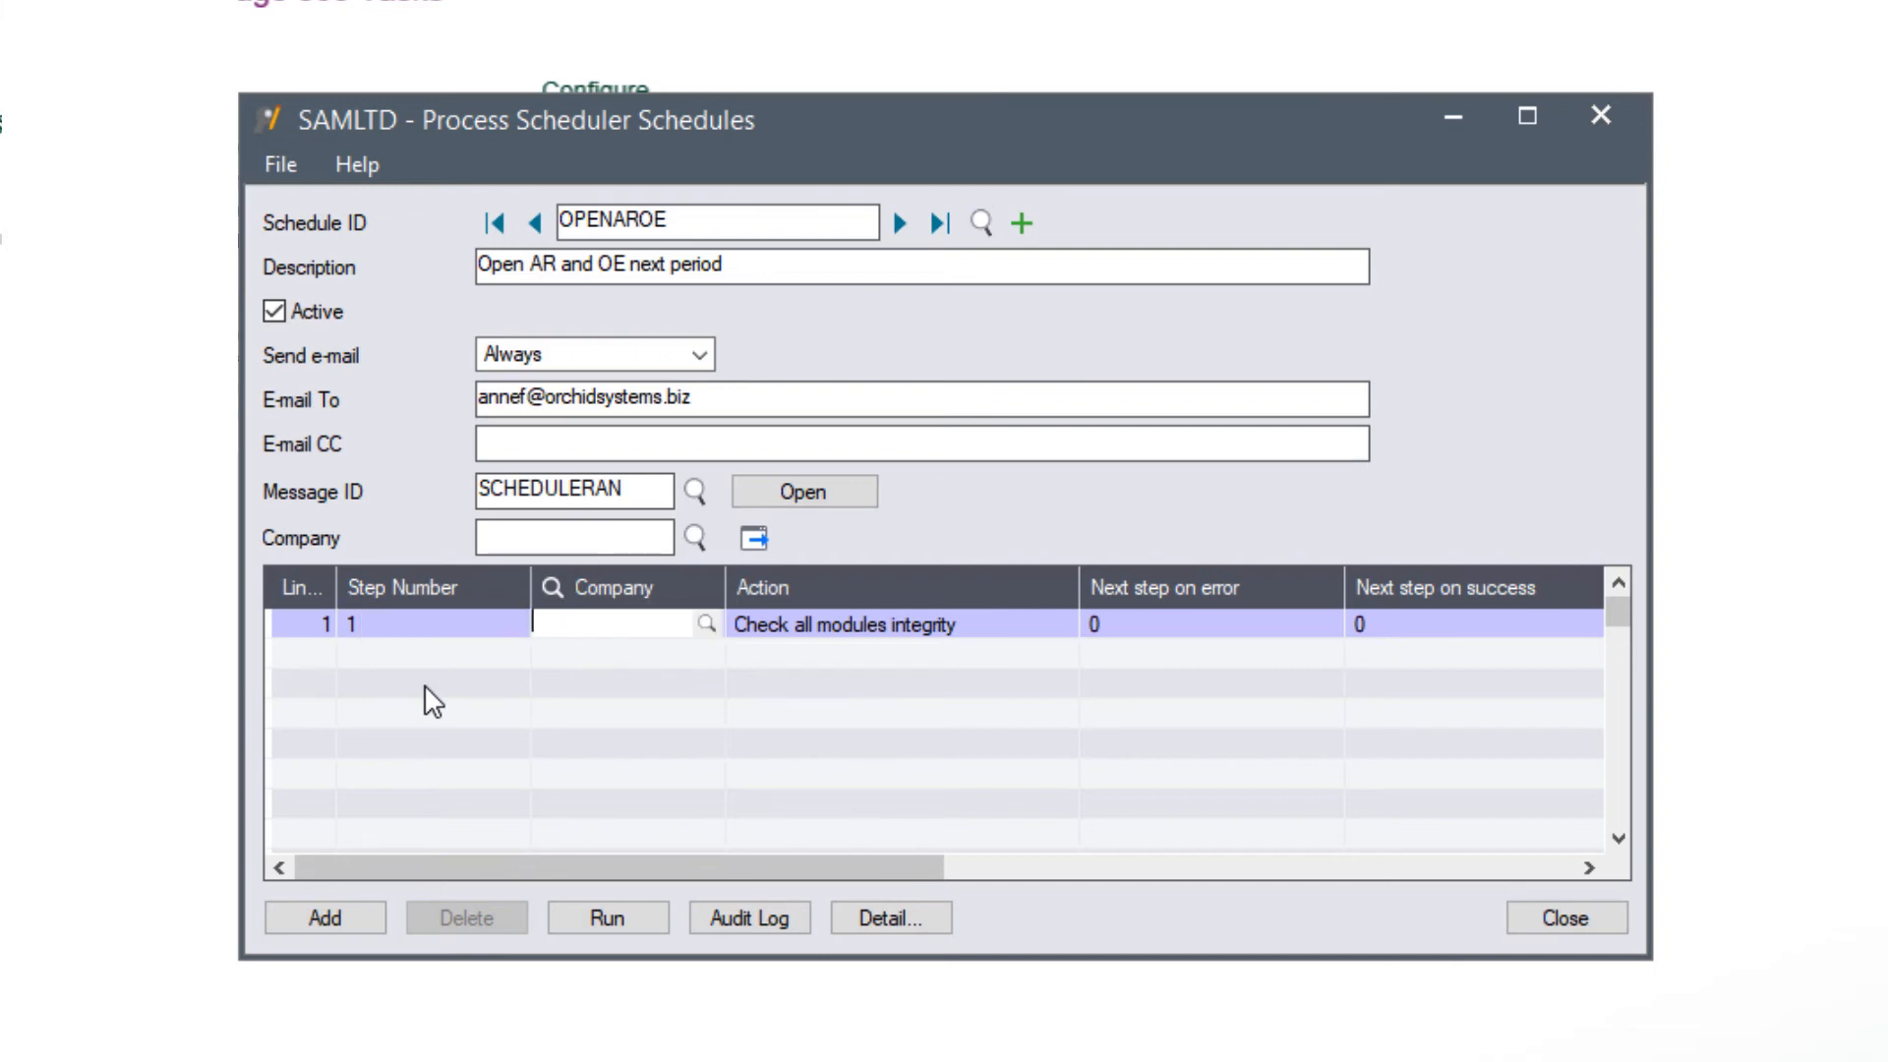
{"action": "type", "text": "011"}
{"action": "key", "text": "Tab"}
{"action": "left_click", "coordinate": [1060, 631]}
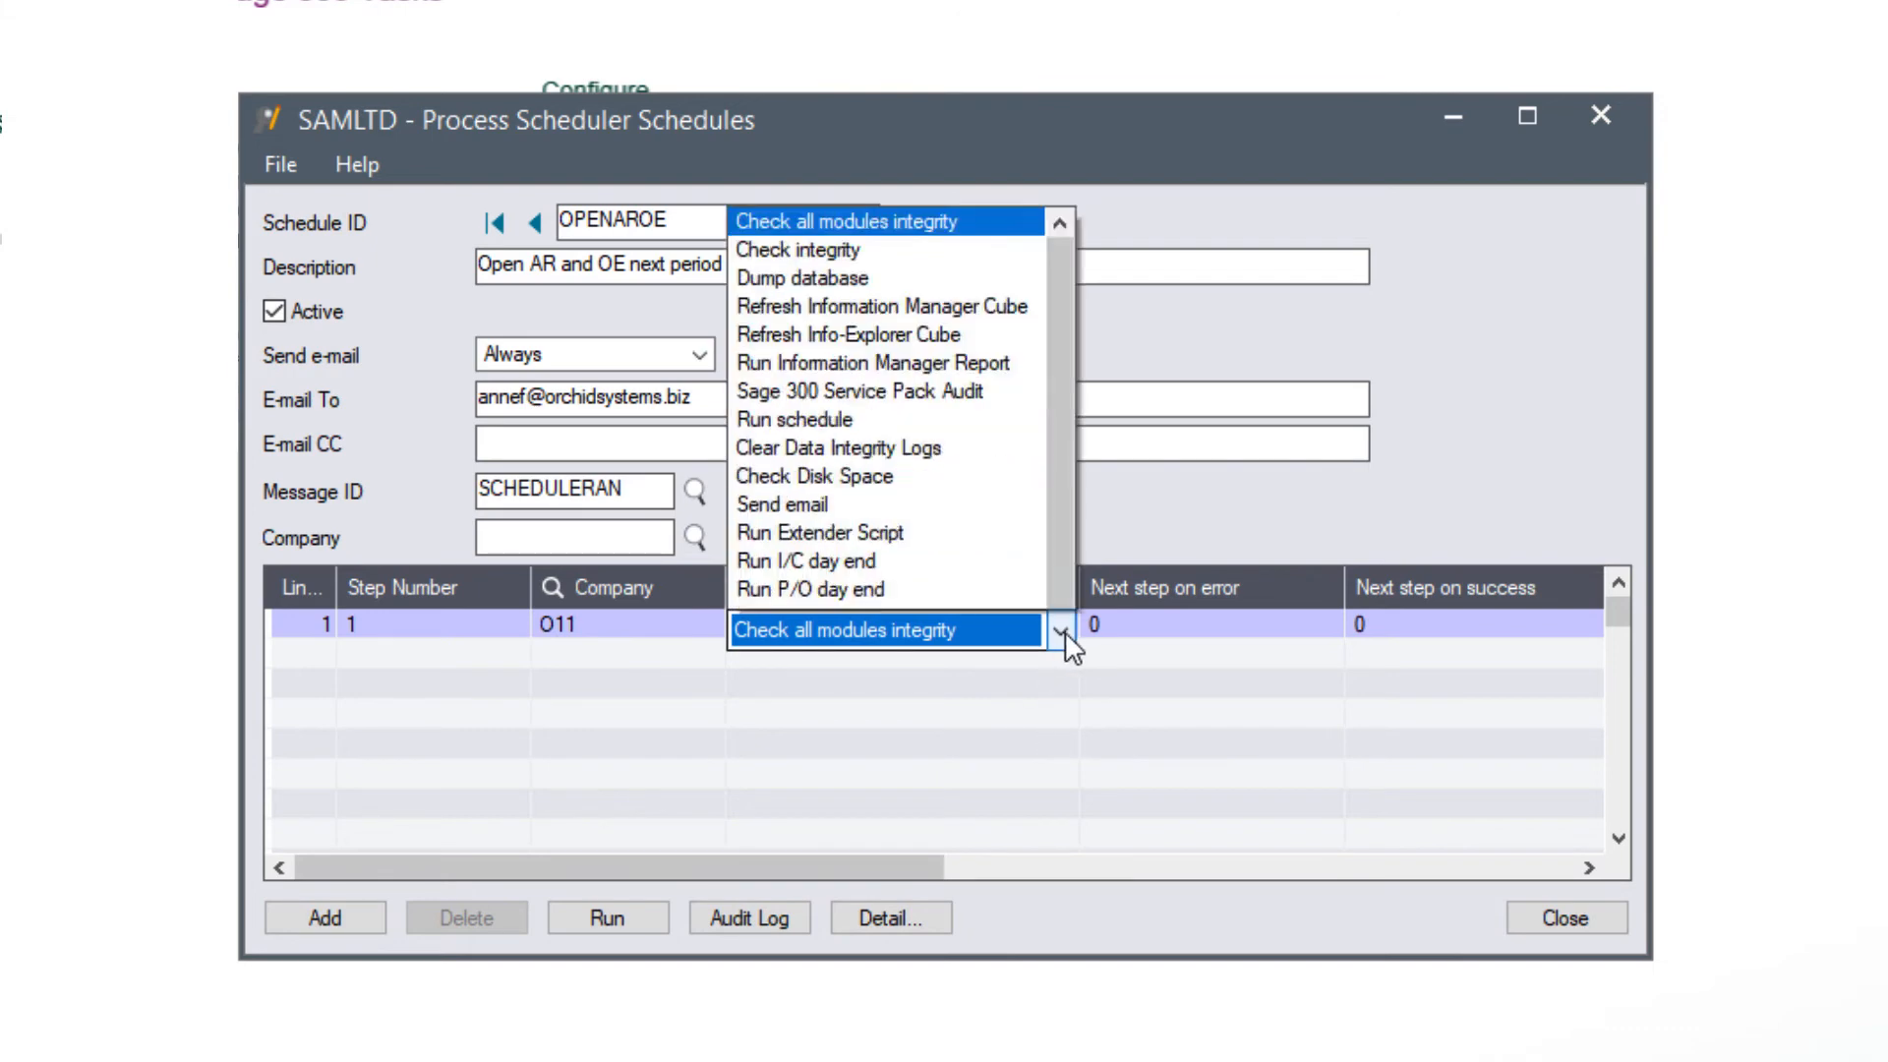
{"action": "left_click_drag", "start_coordinate": [1059, 205], "coordinate": [1033, 634]}
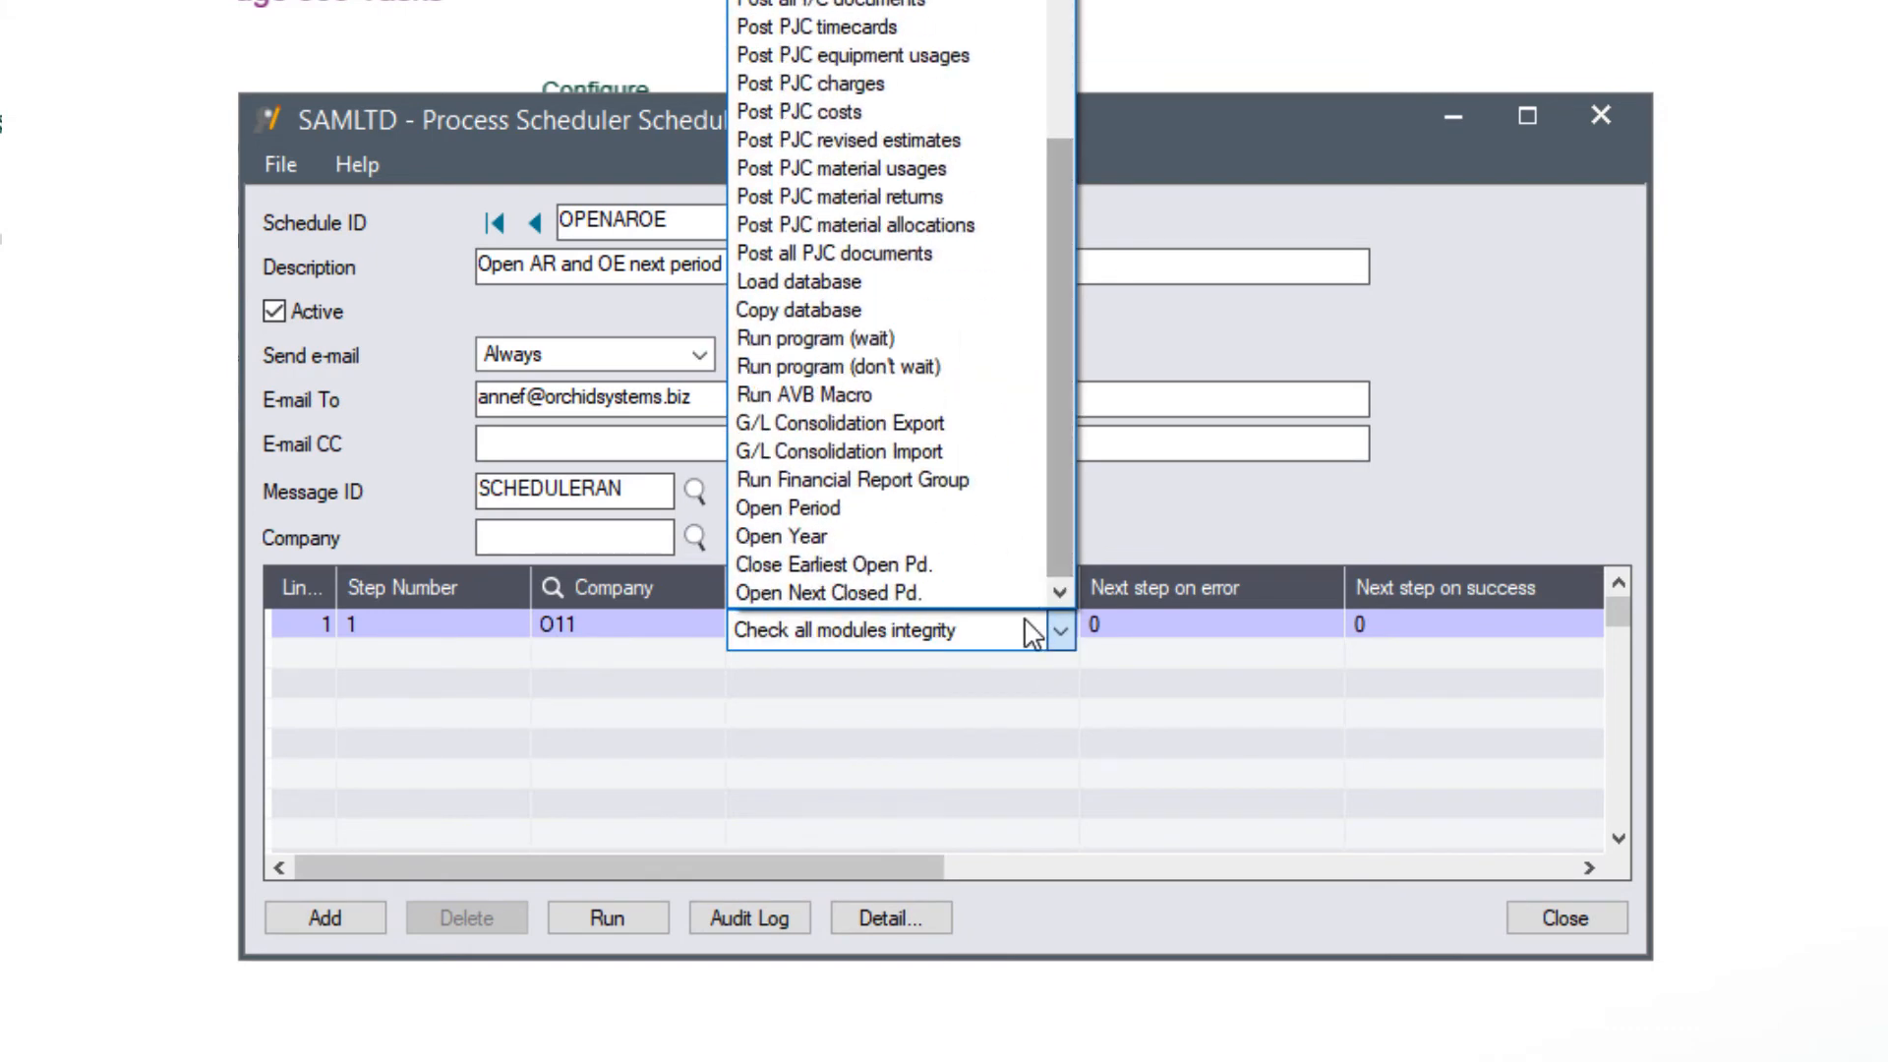
{"action": "left_click", "coordinate": [907, 591]}
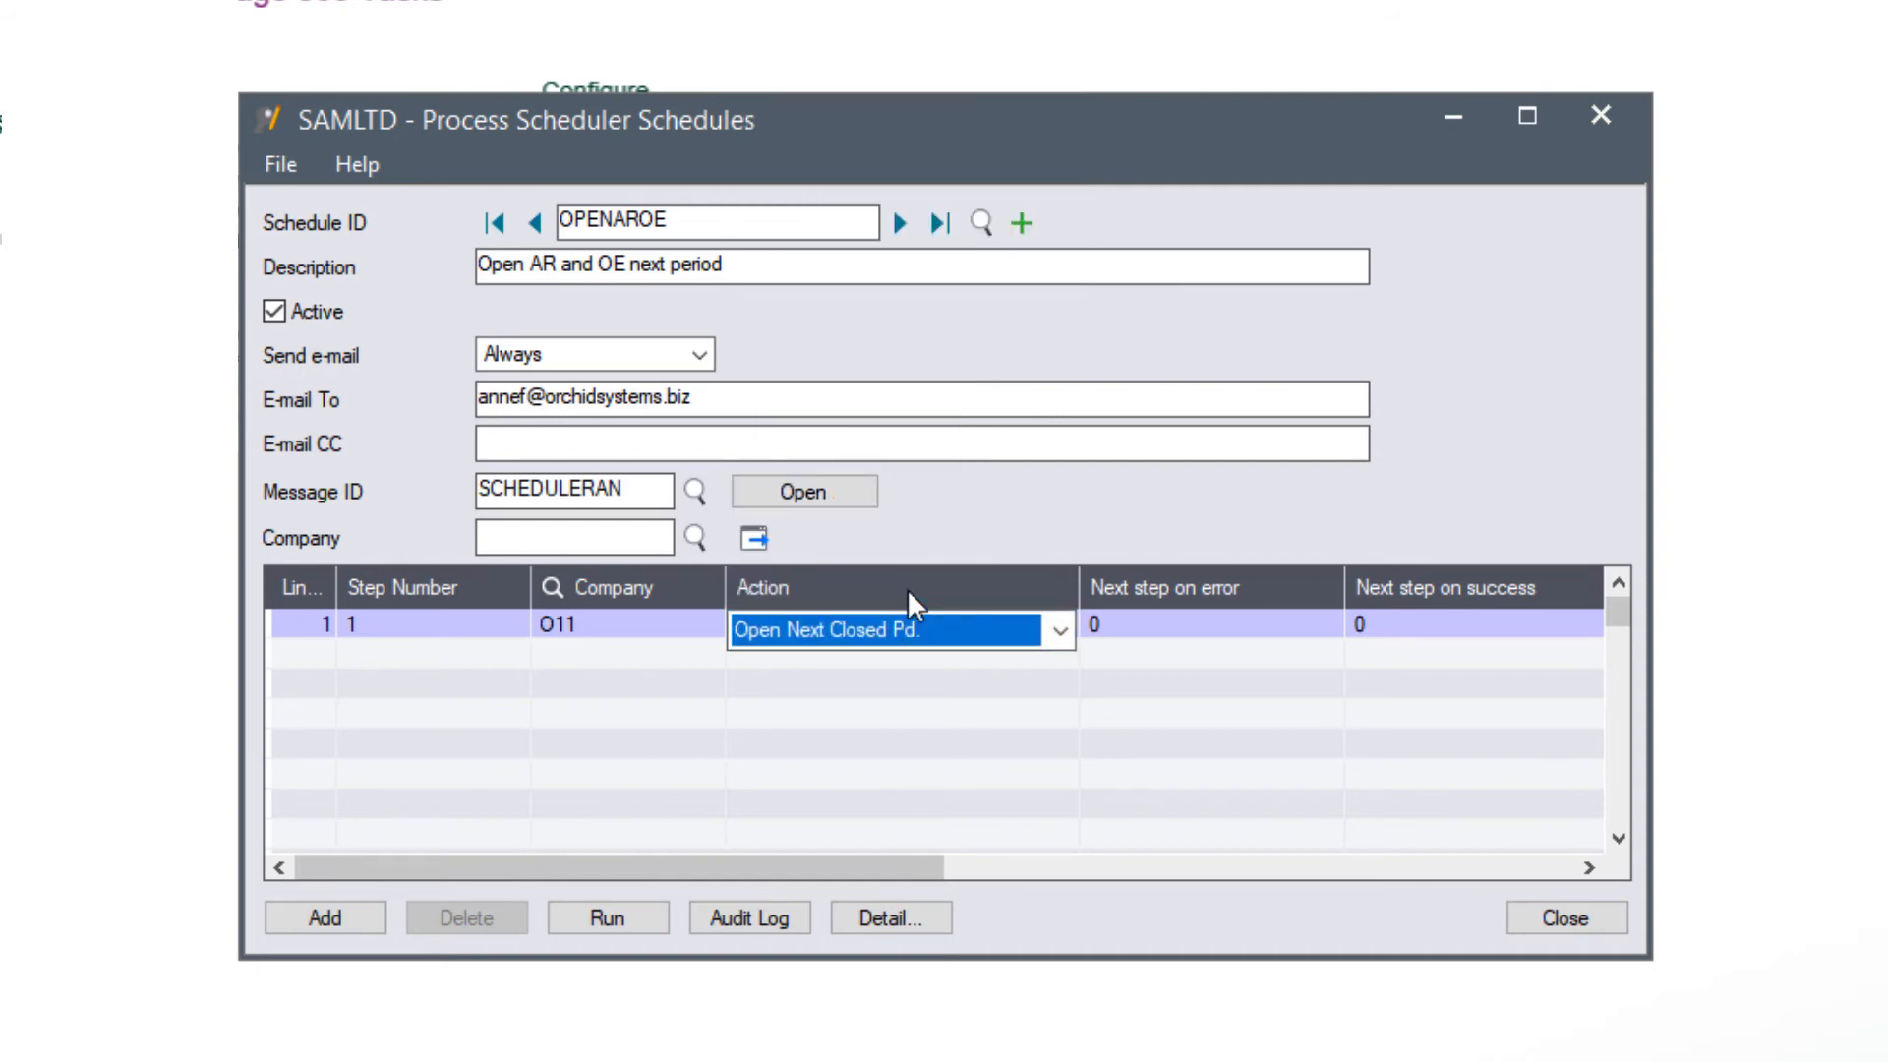
{"action": "key", "text": "Tab"}
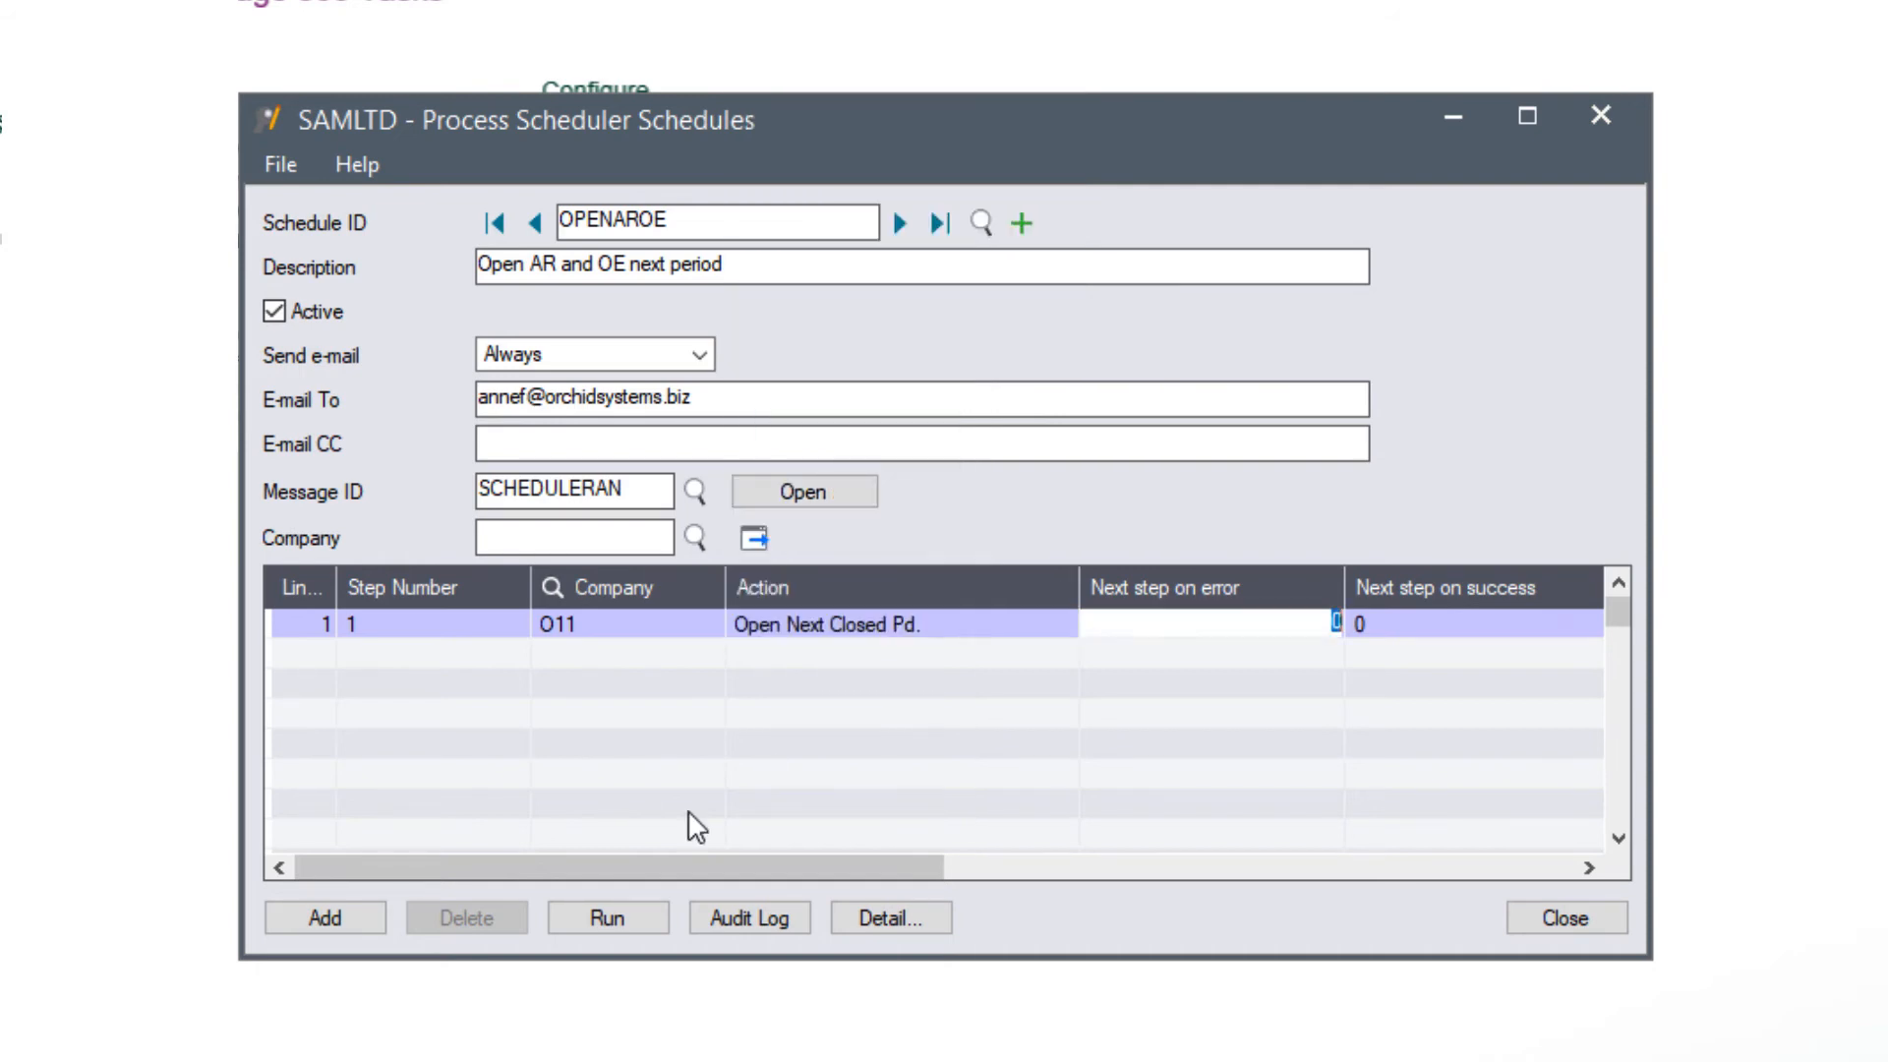
{"action": "left_click", "coordinate": [880, 916]}
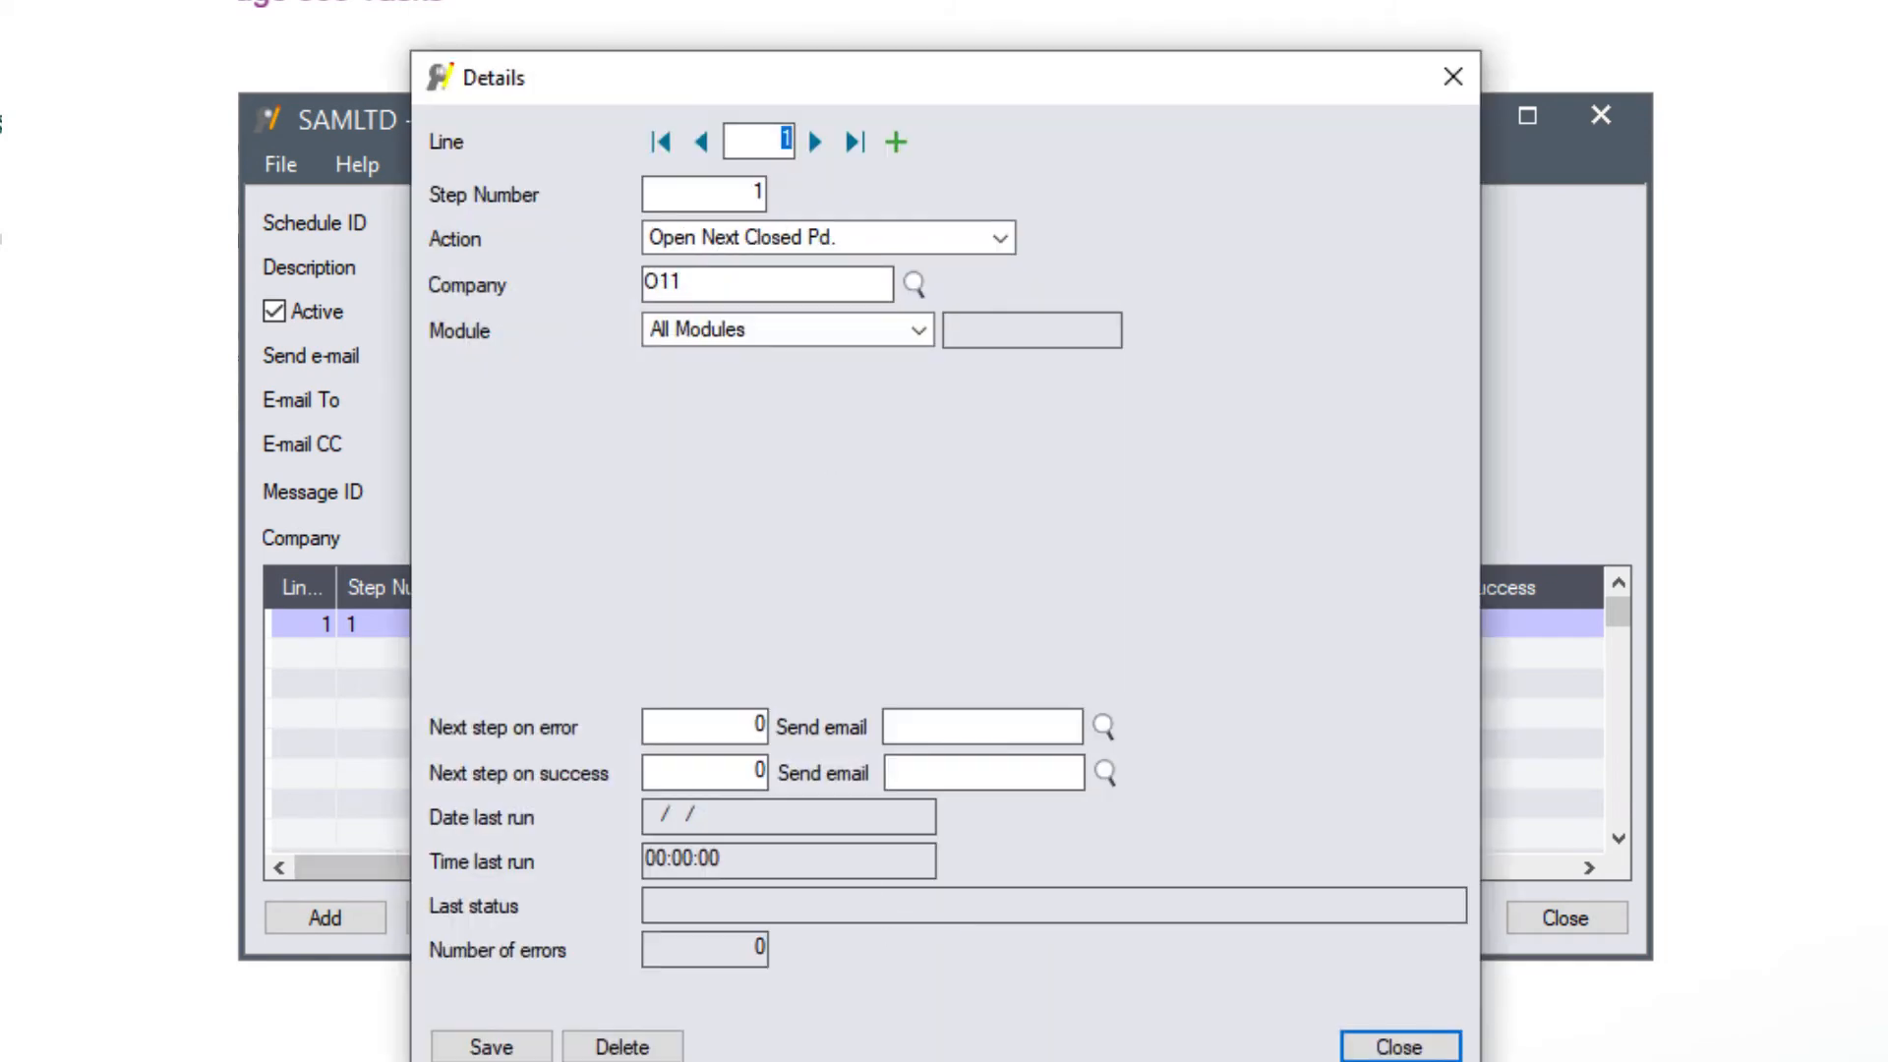
- Set step 1 to Accounts Receivable with next step 5 on error and success, and save
{"action": "left_click", "coordinate": [779, 335]}
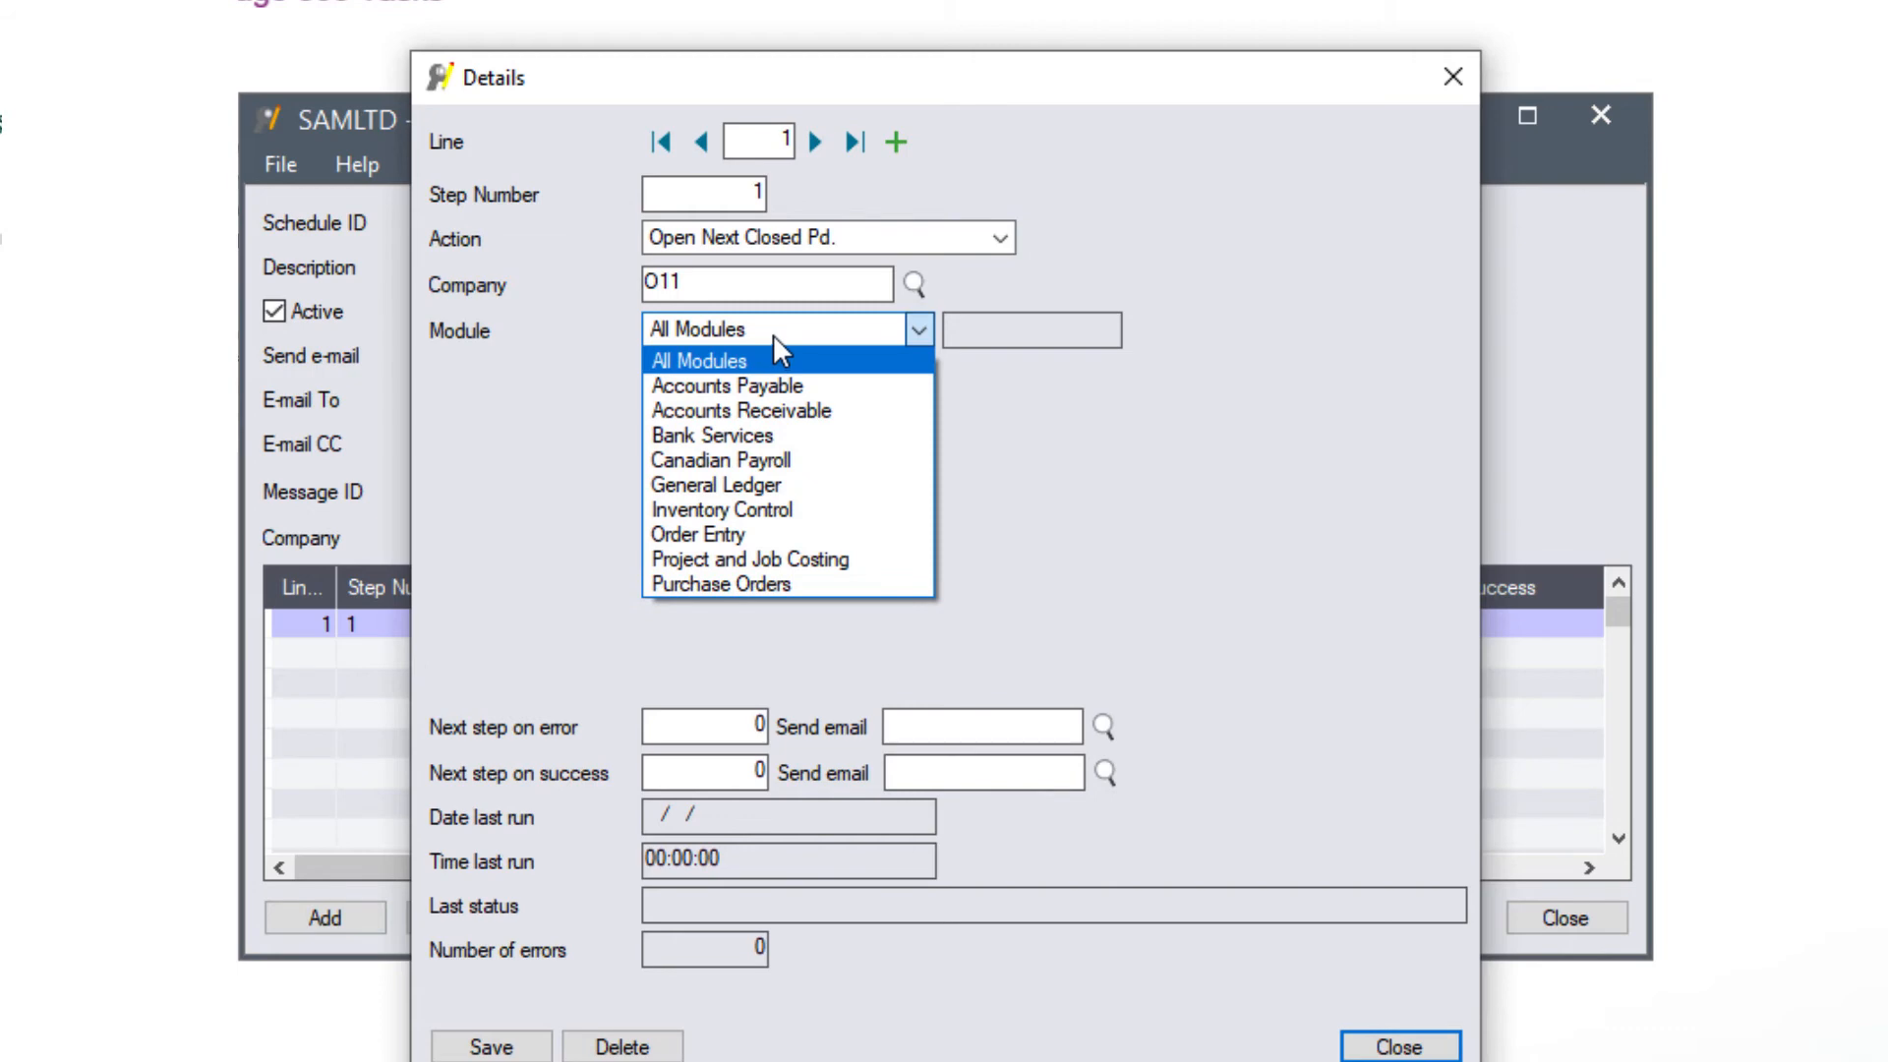
{"action": "left_click", "coordinate": [753, 404]}
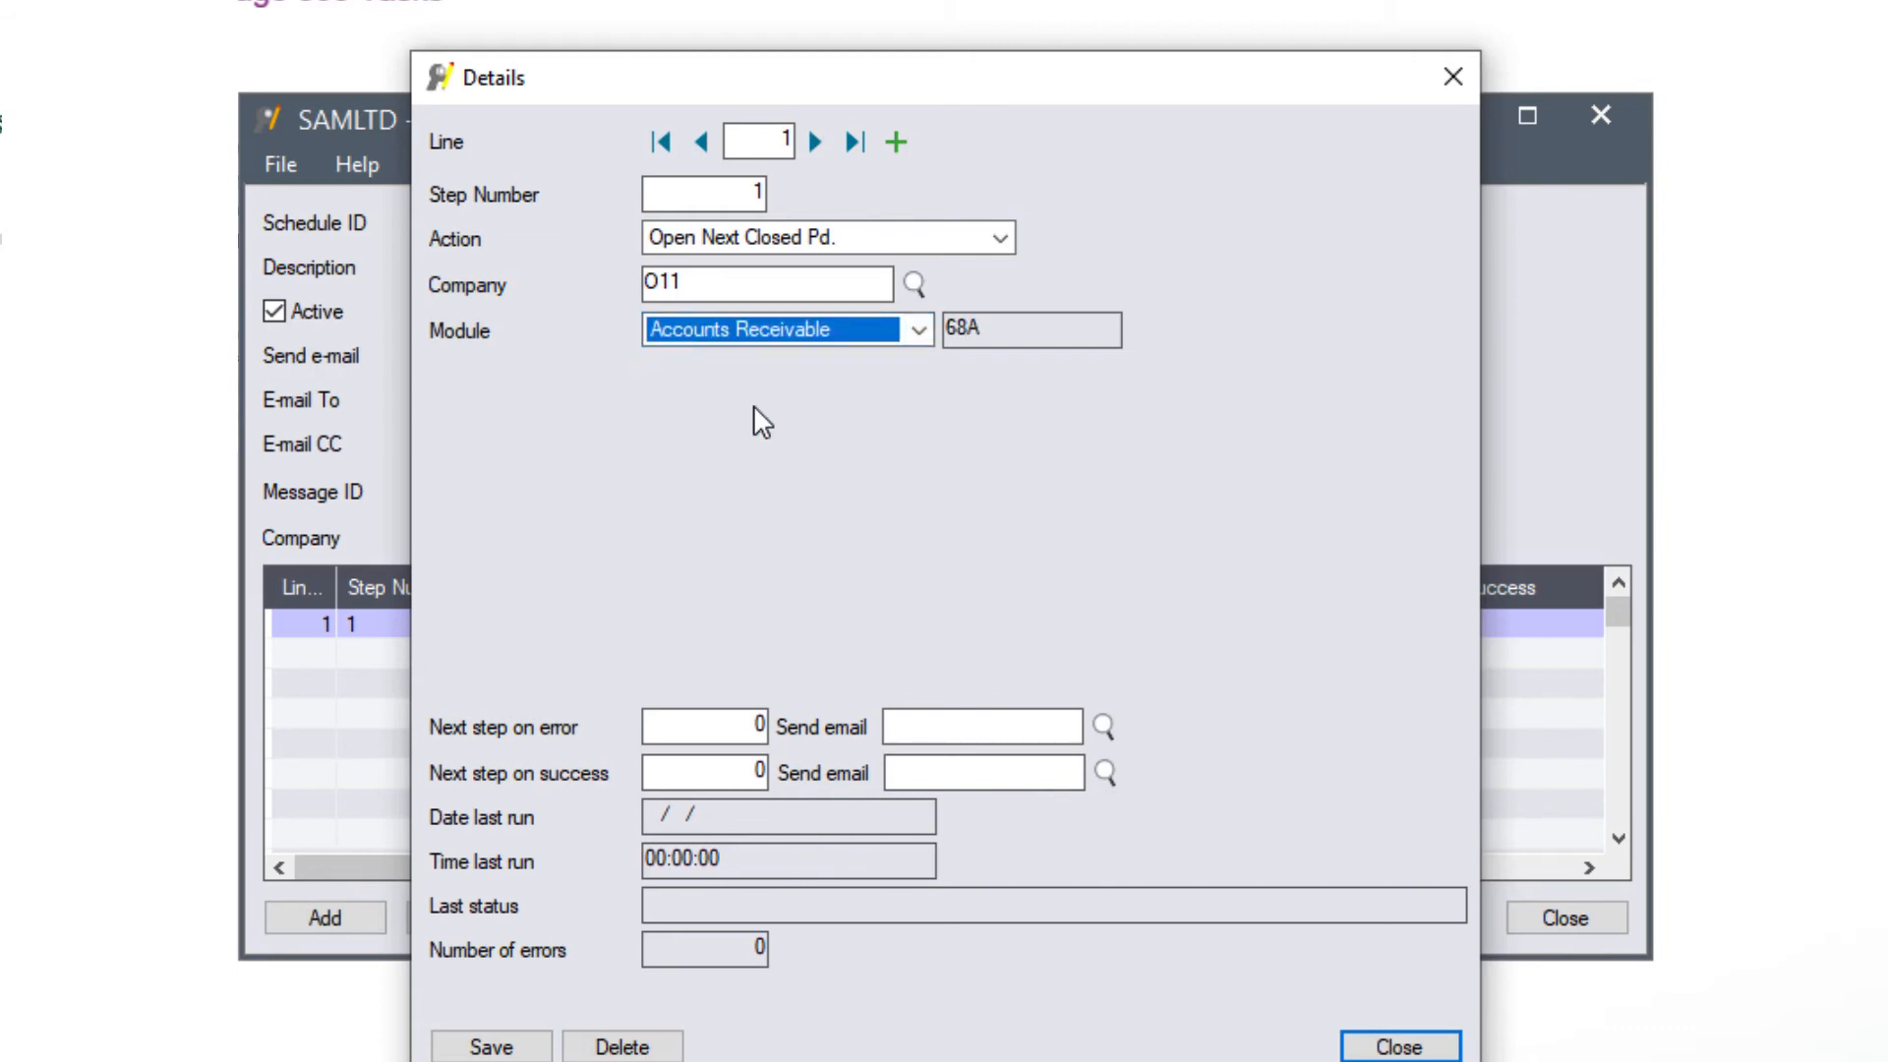
{"action": "left_click", "coordinate": [763, 728]}
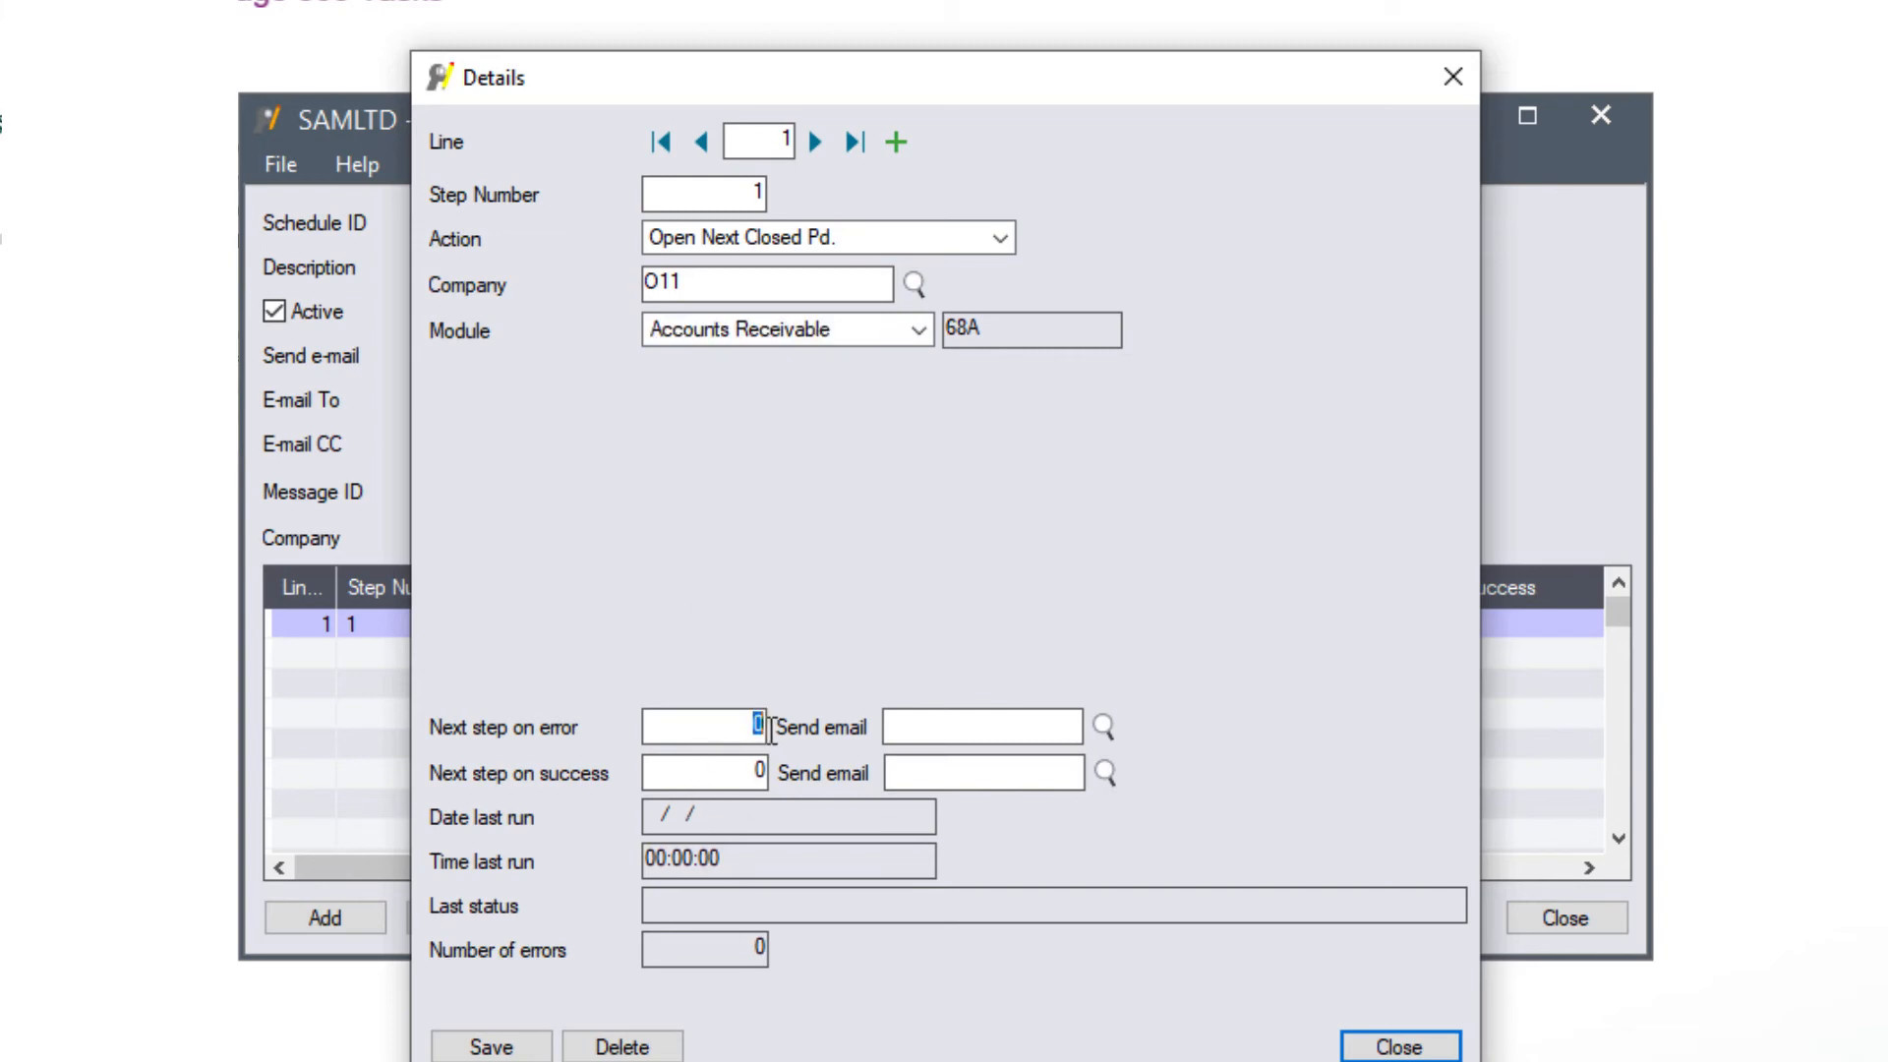
{"action": "type", "text": "5"}
{"action": "key", "text": "Tab"}
{"action": "type", "text": "5"}
{"action": "key", "text": "Tab"}
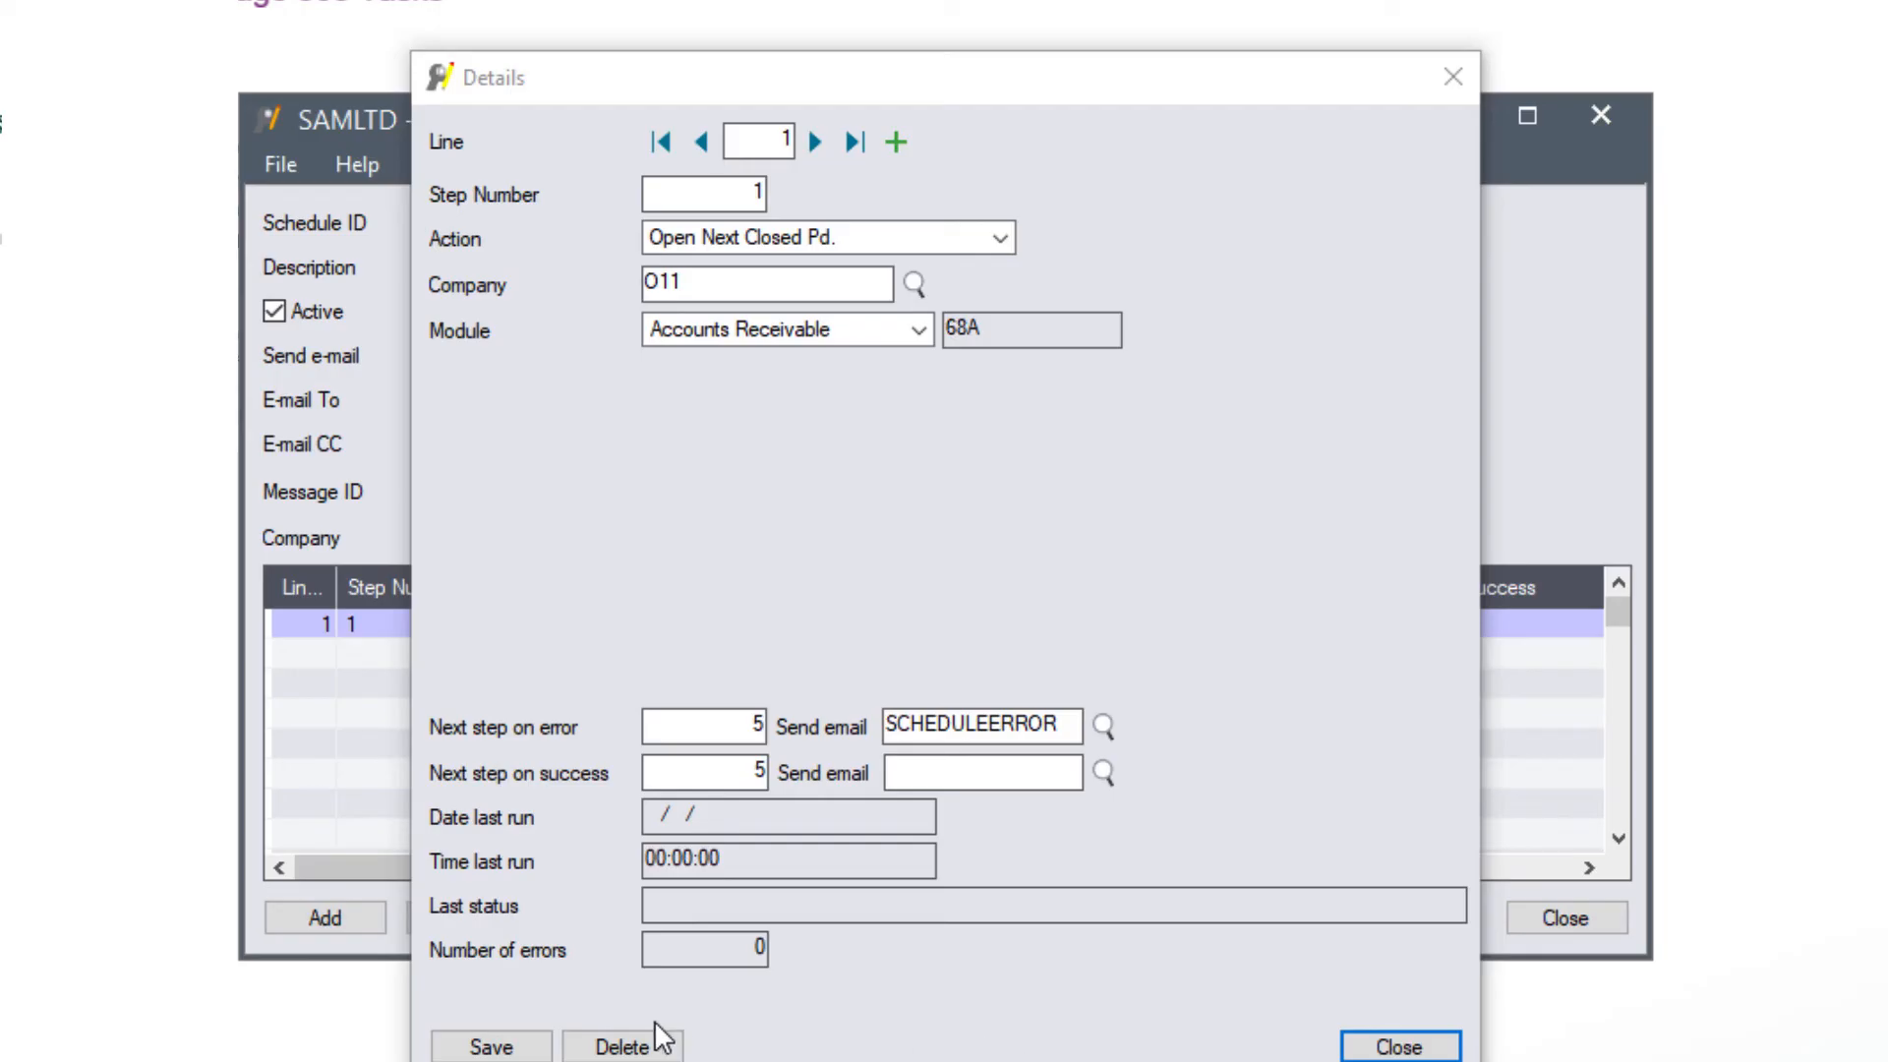
{"action": "left_click", "coordinate": [492, 1048]}
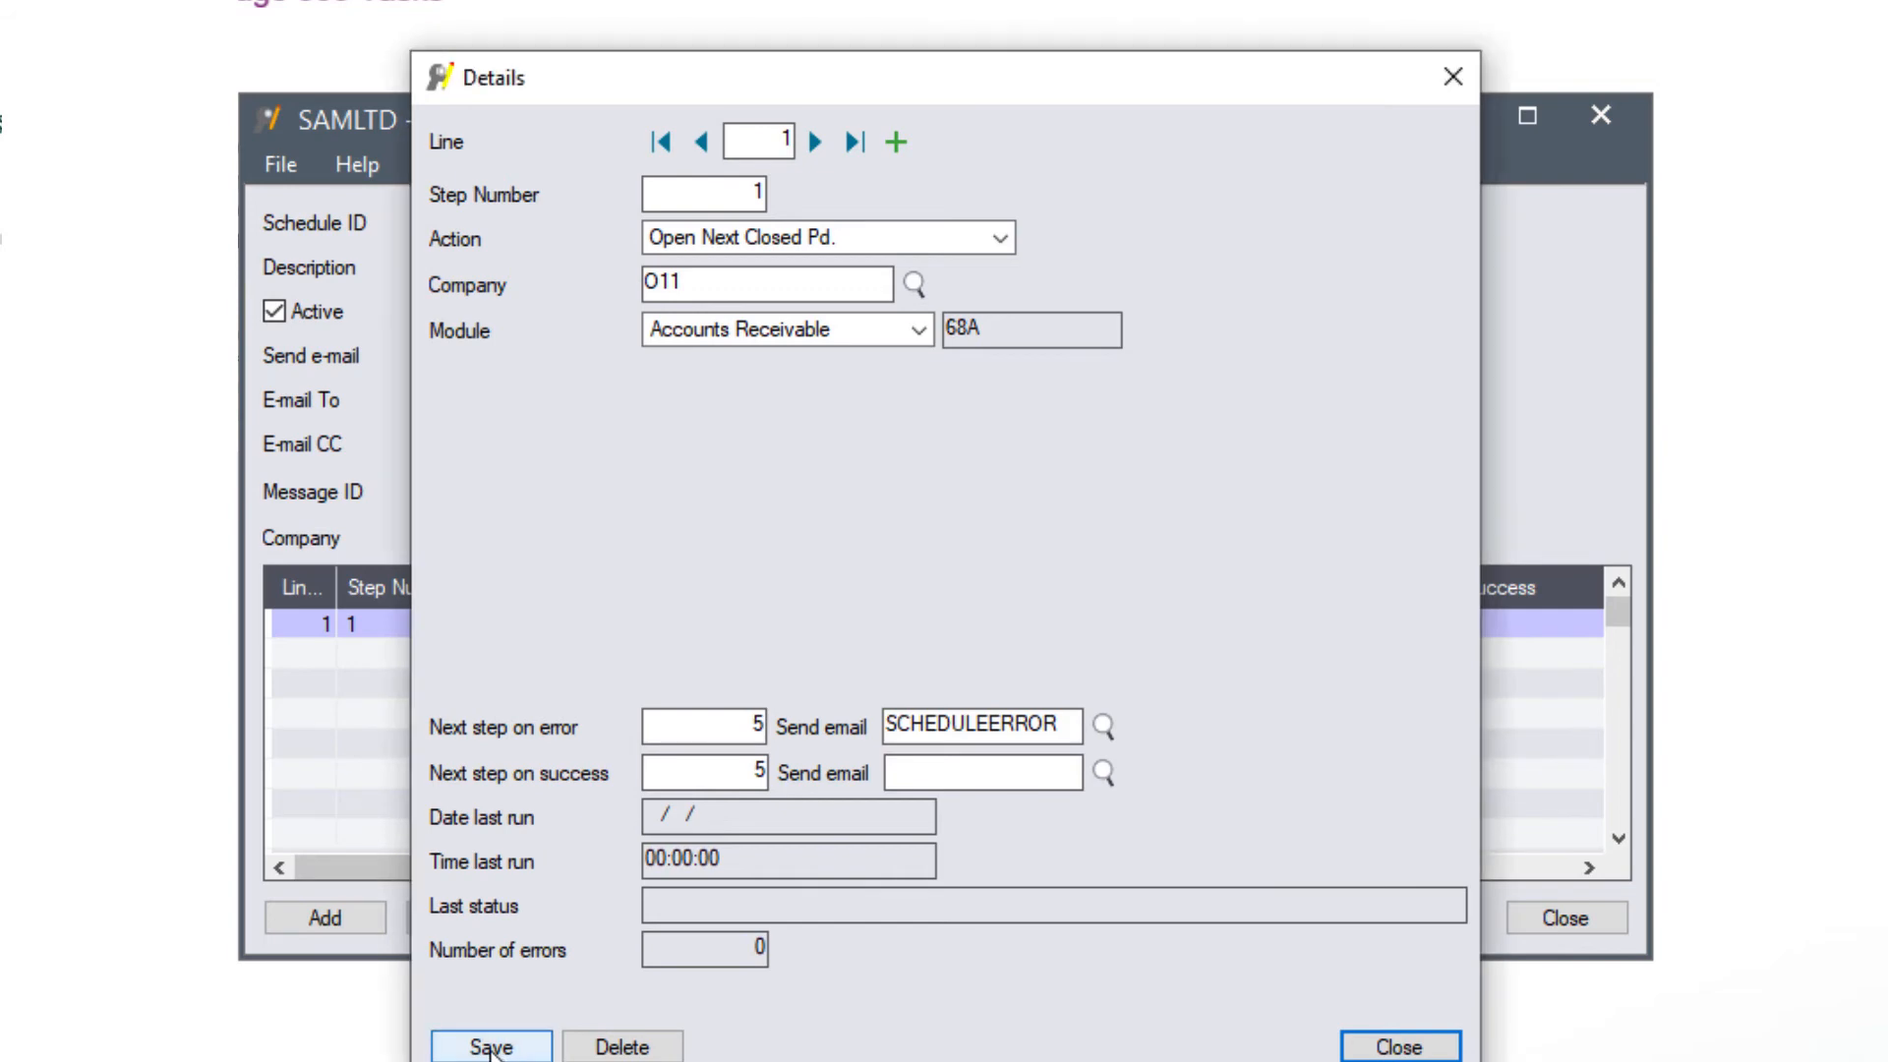
- Add line 2 as step 5 with the Open Next Closed Pd. action
{"action": "left_click", "coordinate": [897, 142]}
{"action": "left_click", "coordinate": [753, 190]}
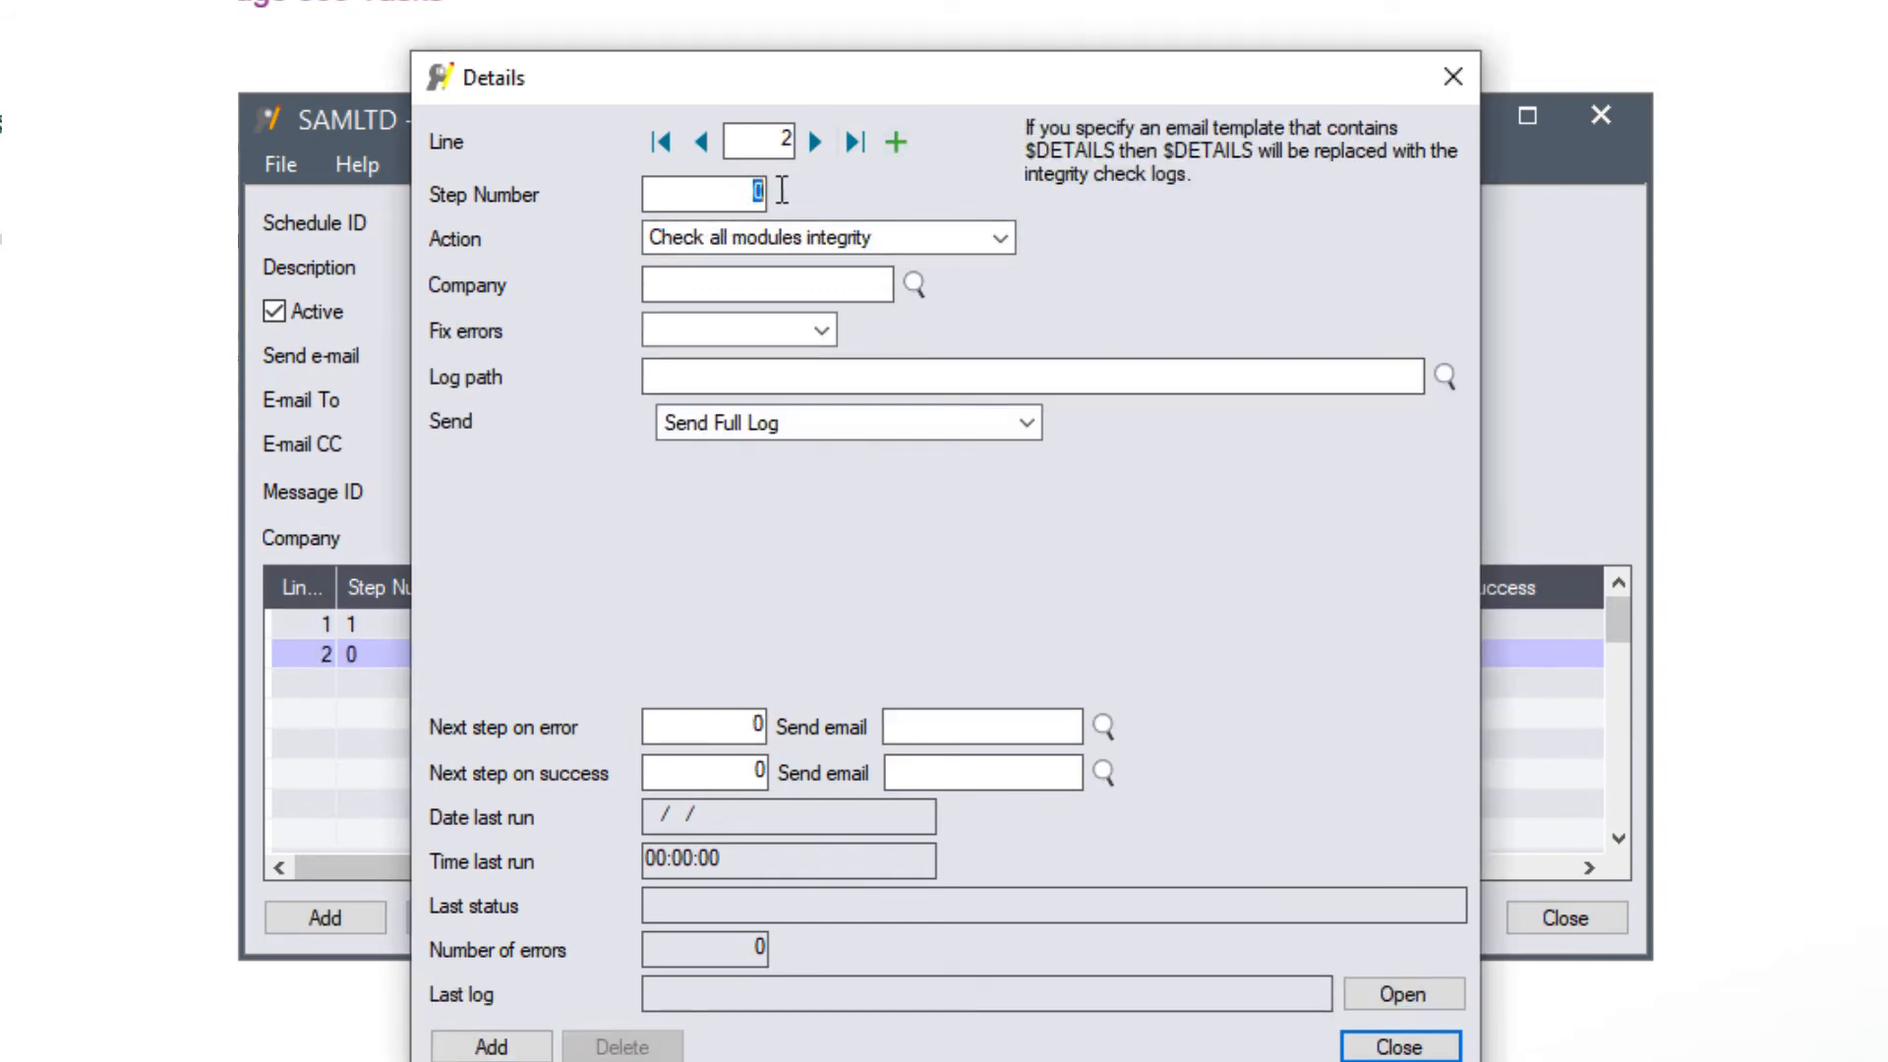
{"action": "key", "text": "Tab"}
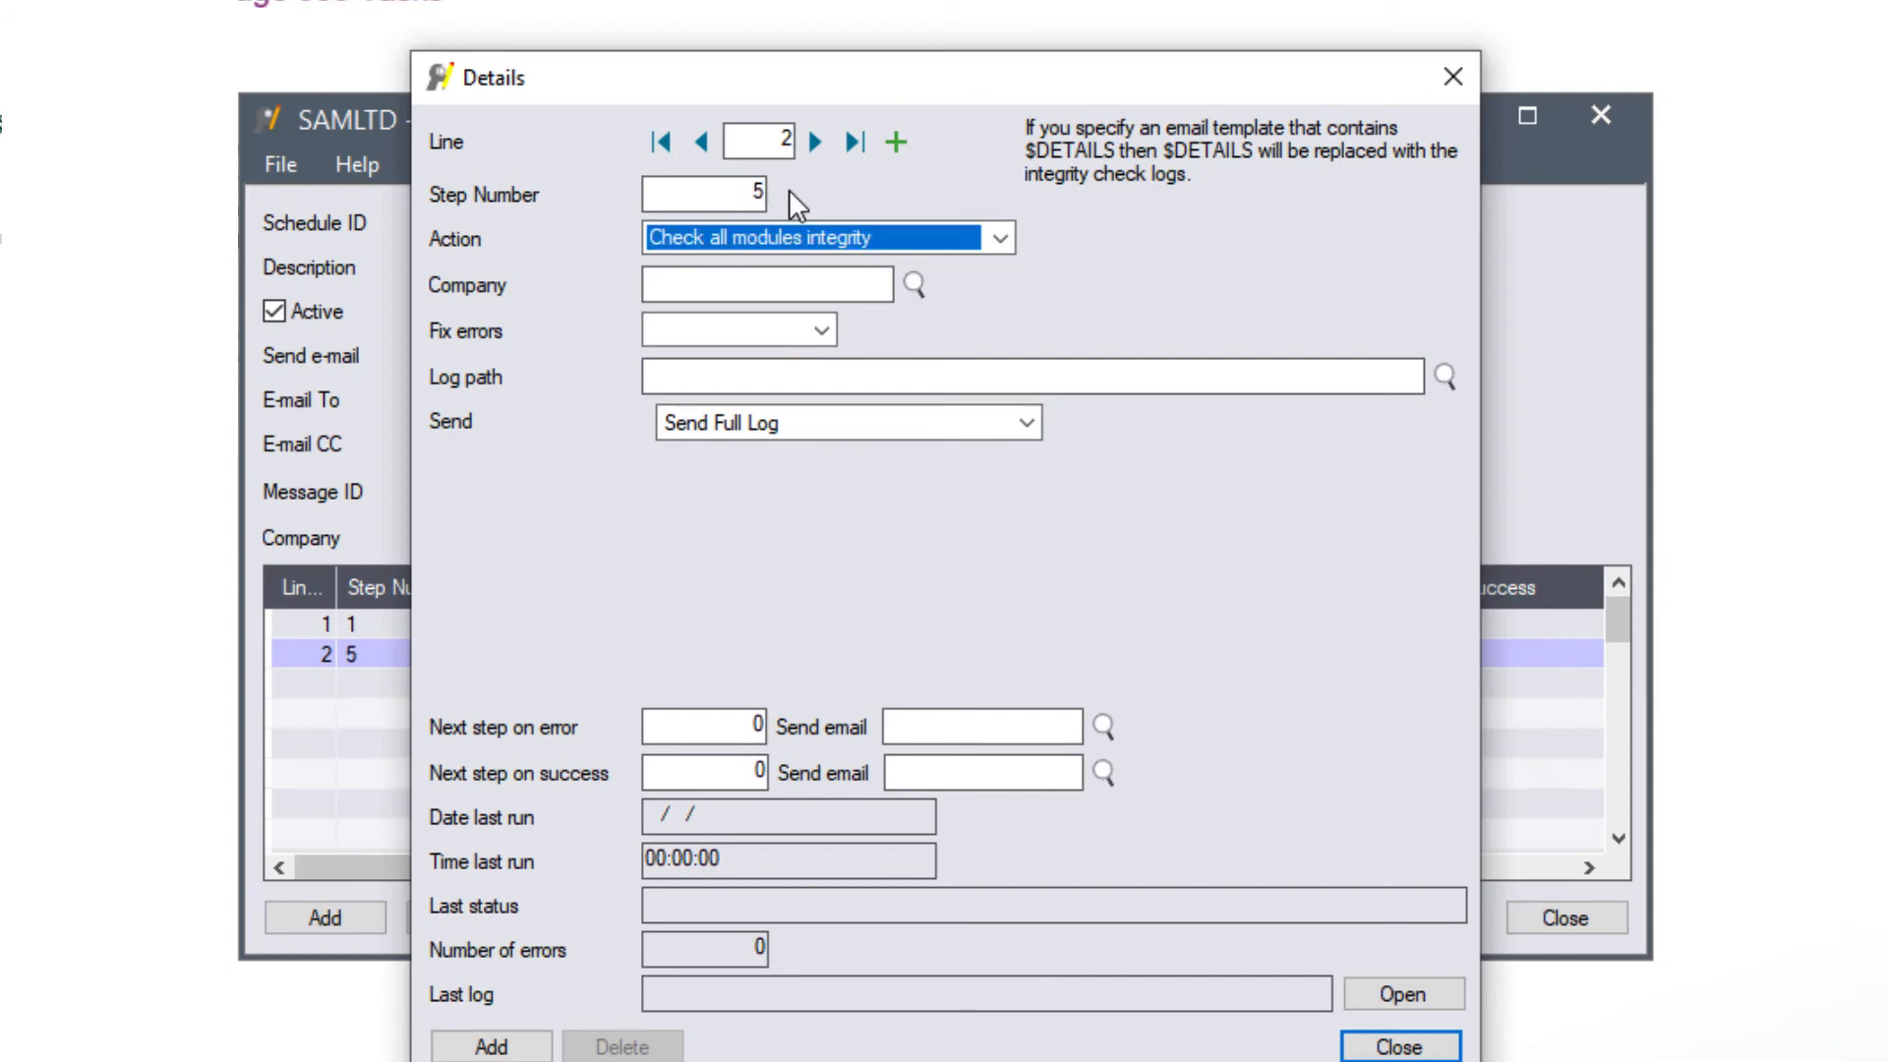
{"action": "left_click", "coordinate": [1000, 238]}
{"action": "left_click_drag", "start_coordinate": [1001, 386], "coordinate": [862, 988]}
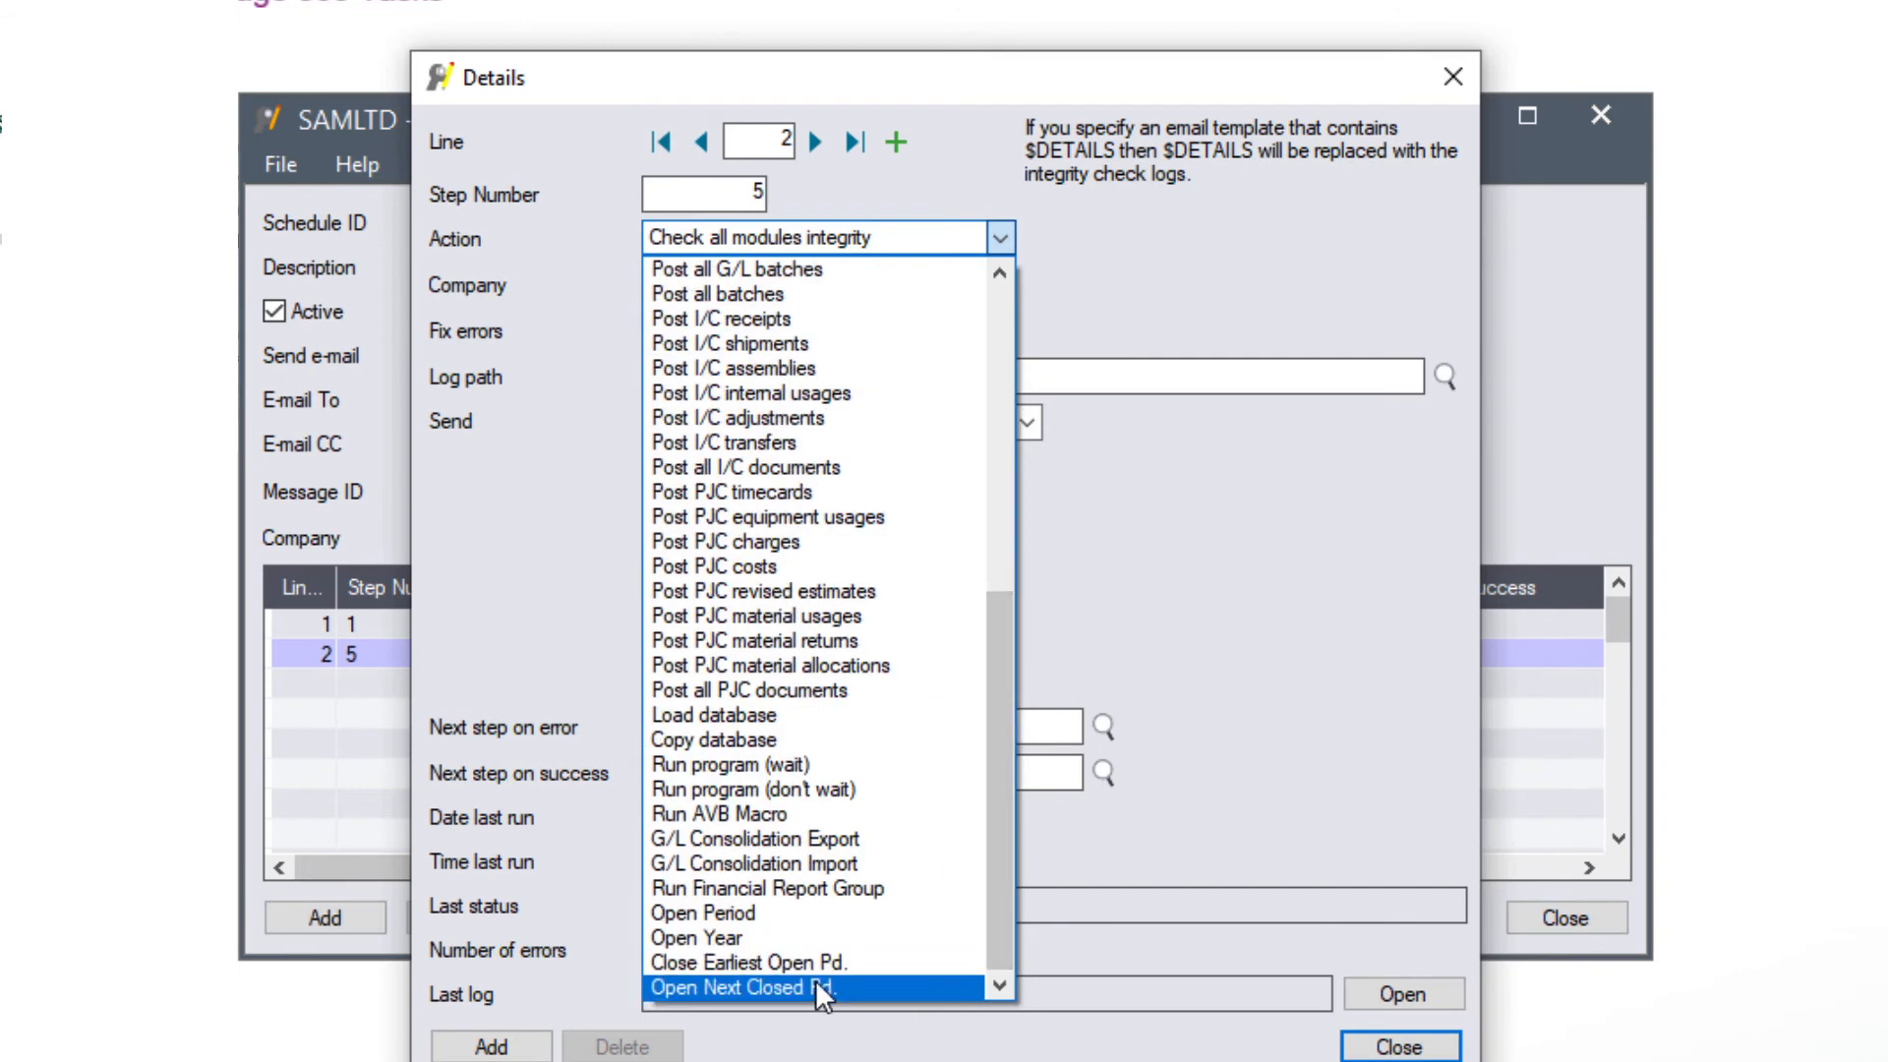
{"action": "left_click", "coordinate": [816, 984]}
- Give line 2 company O11, module Order Entry, next step 10 on error with SCHEDULEERROR, and fill in the success step
{"action": "left_click", "coordinate": [748, 284]}
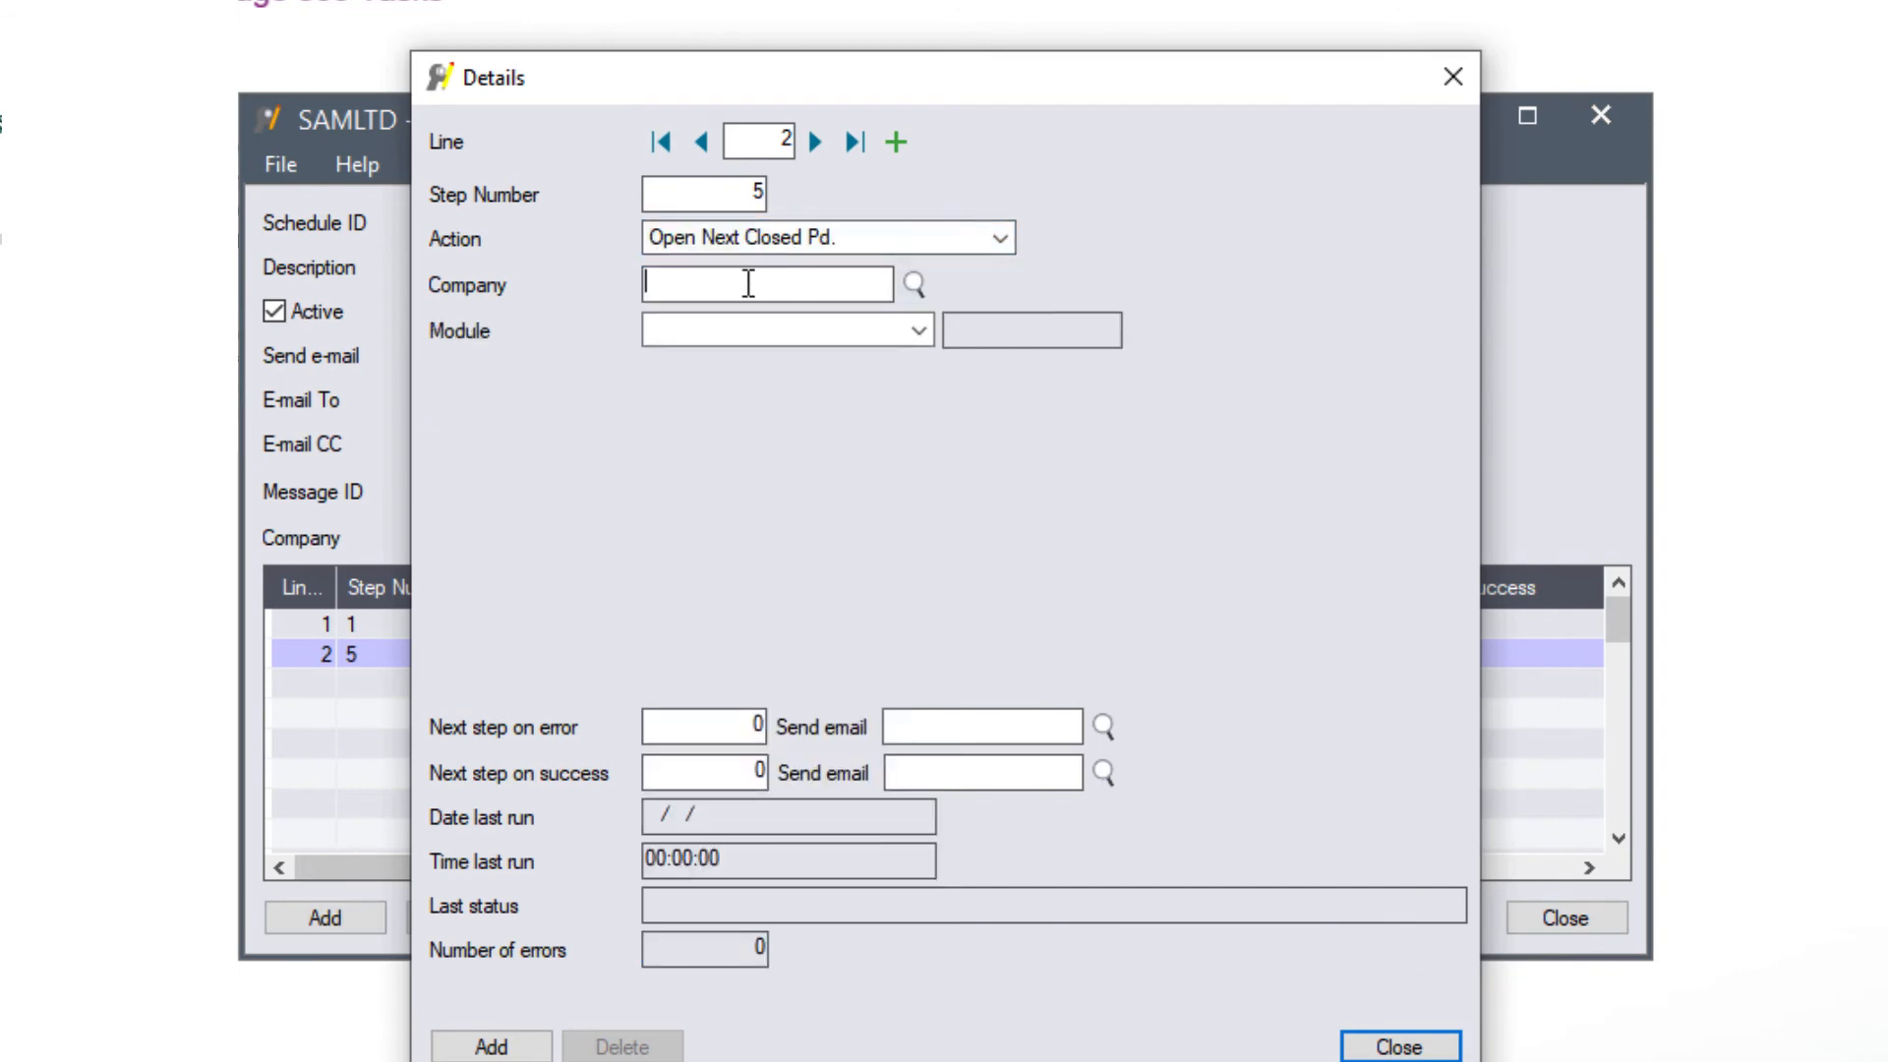
{"action": "type", "text": "O11"}
{"action": "key", "text": "Tab"}
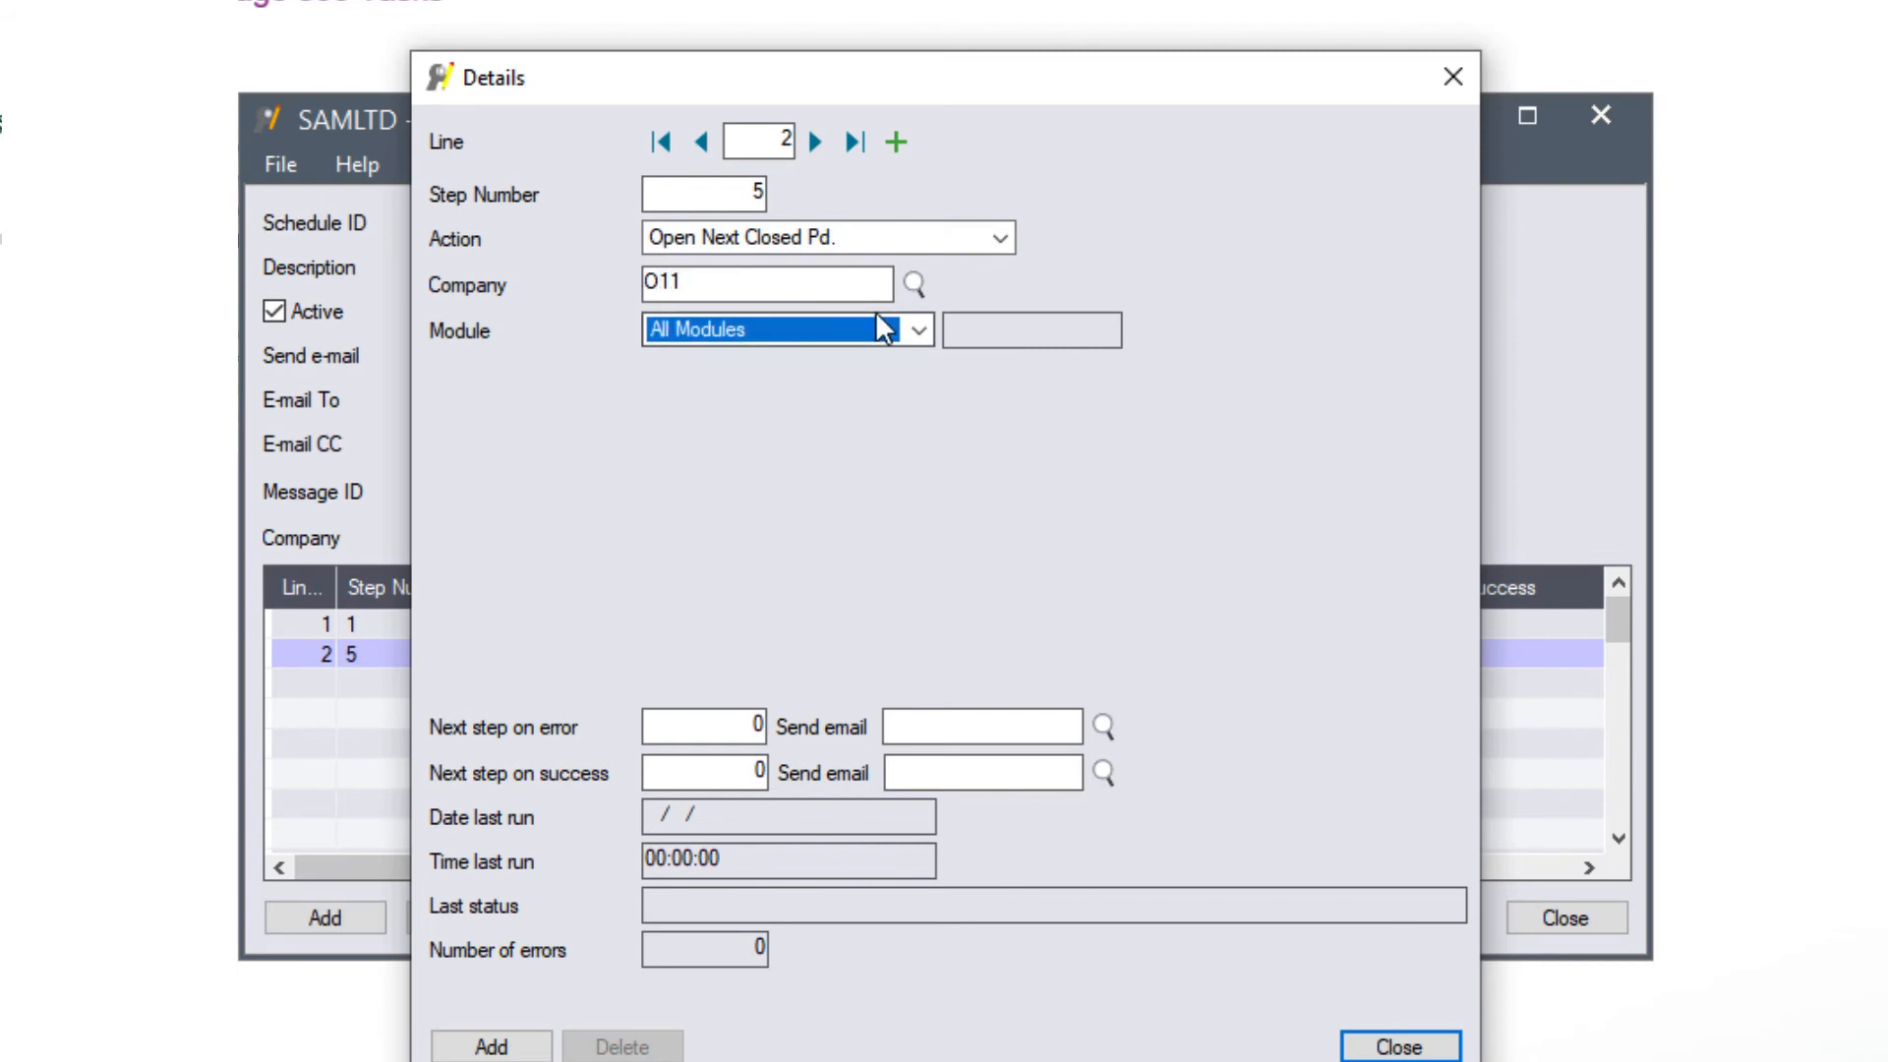
{"action": "left_click", "coordinate": [918, 330]}
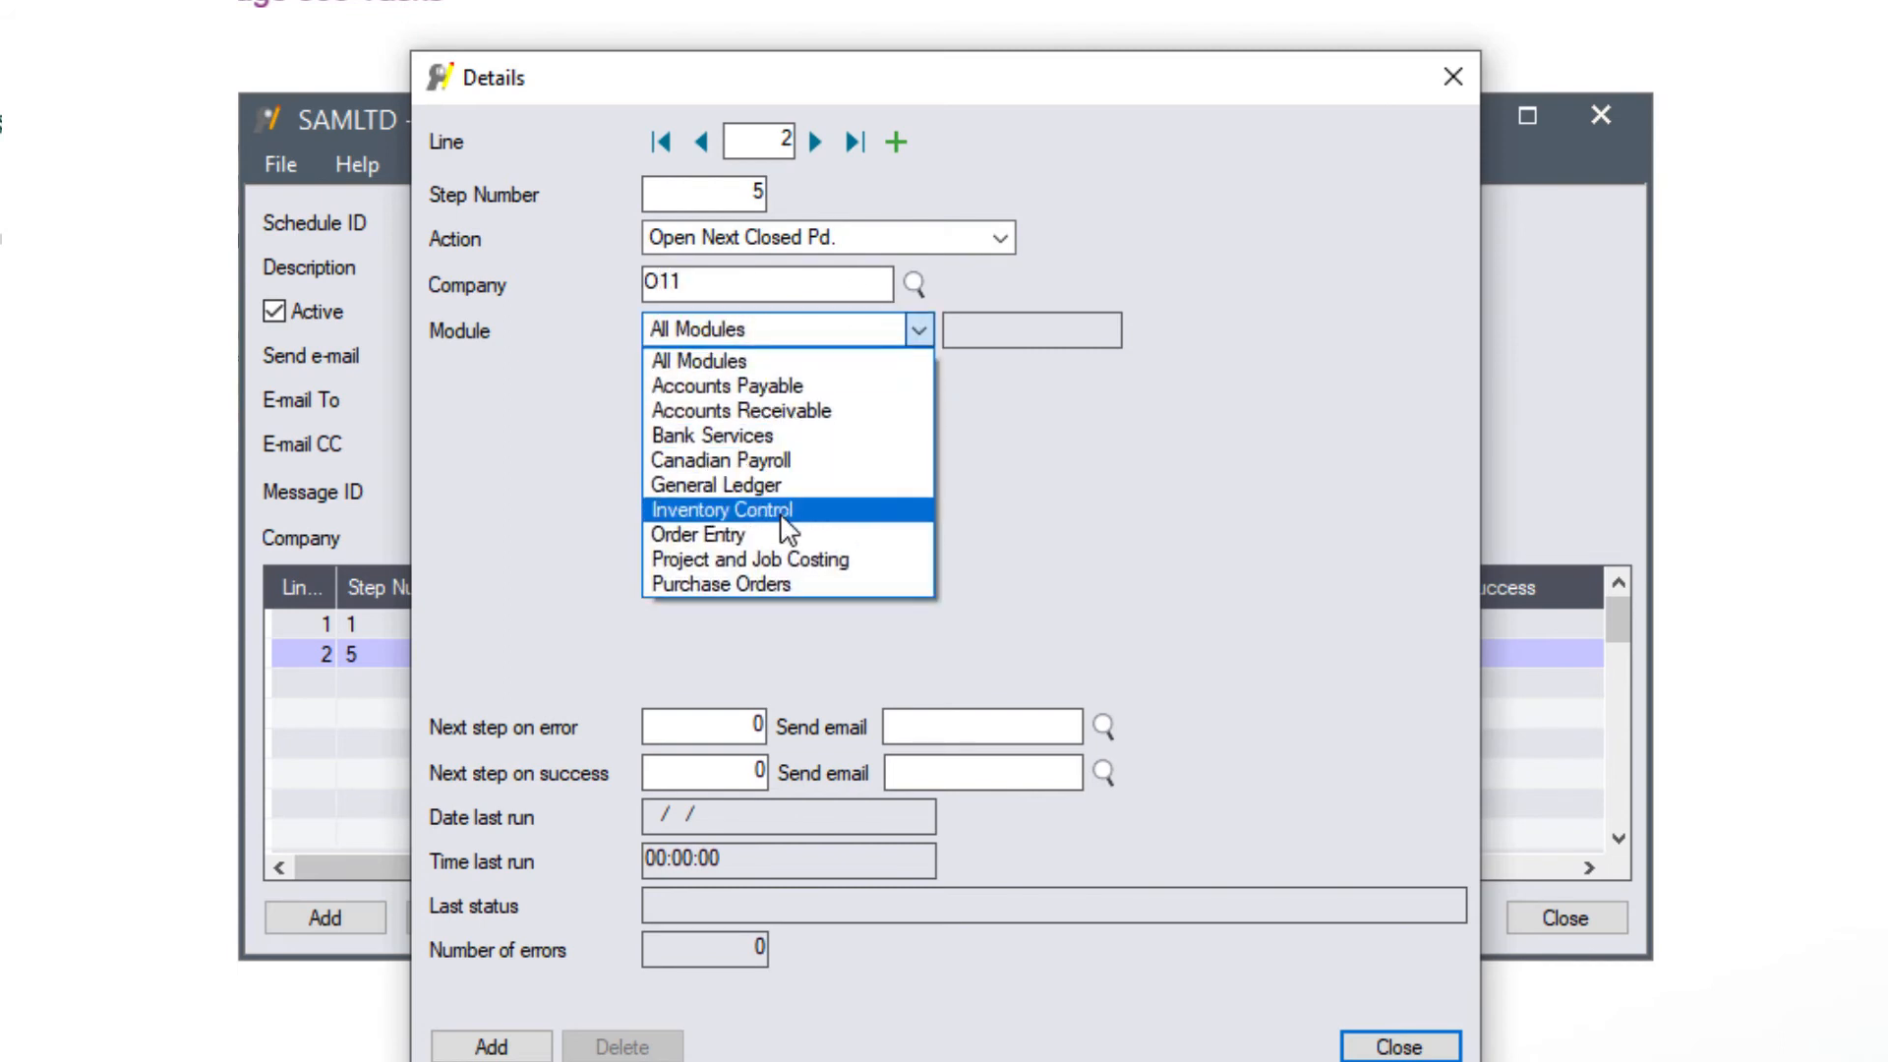
{"action": "left_click", "coordinate": [765, 534]}
{"action": "left_click", "coordinate": [713, 723]}
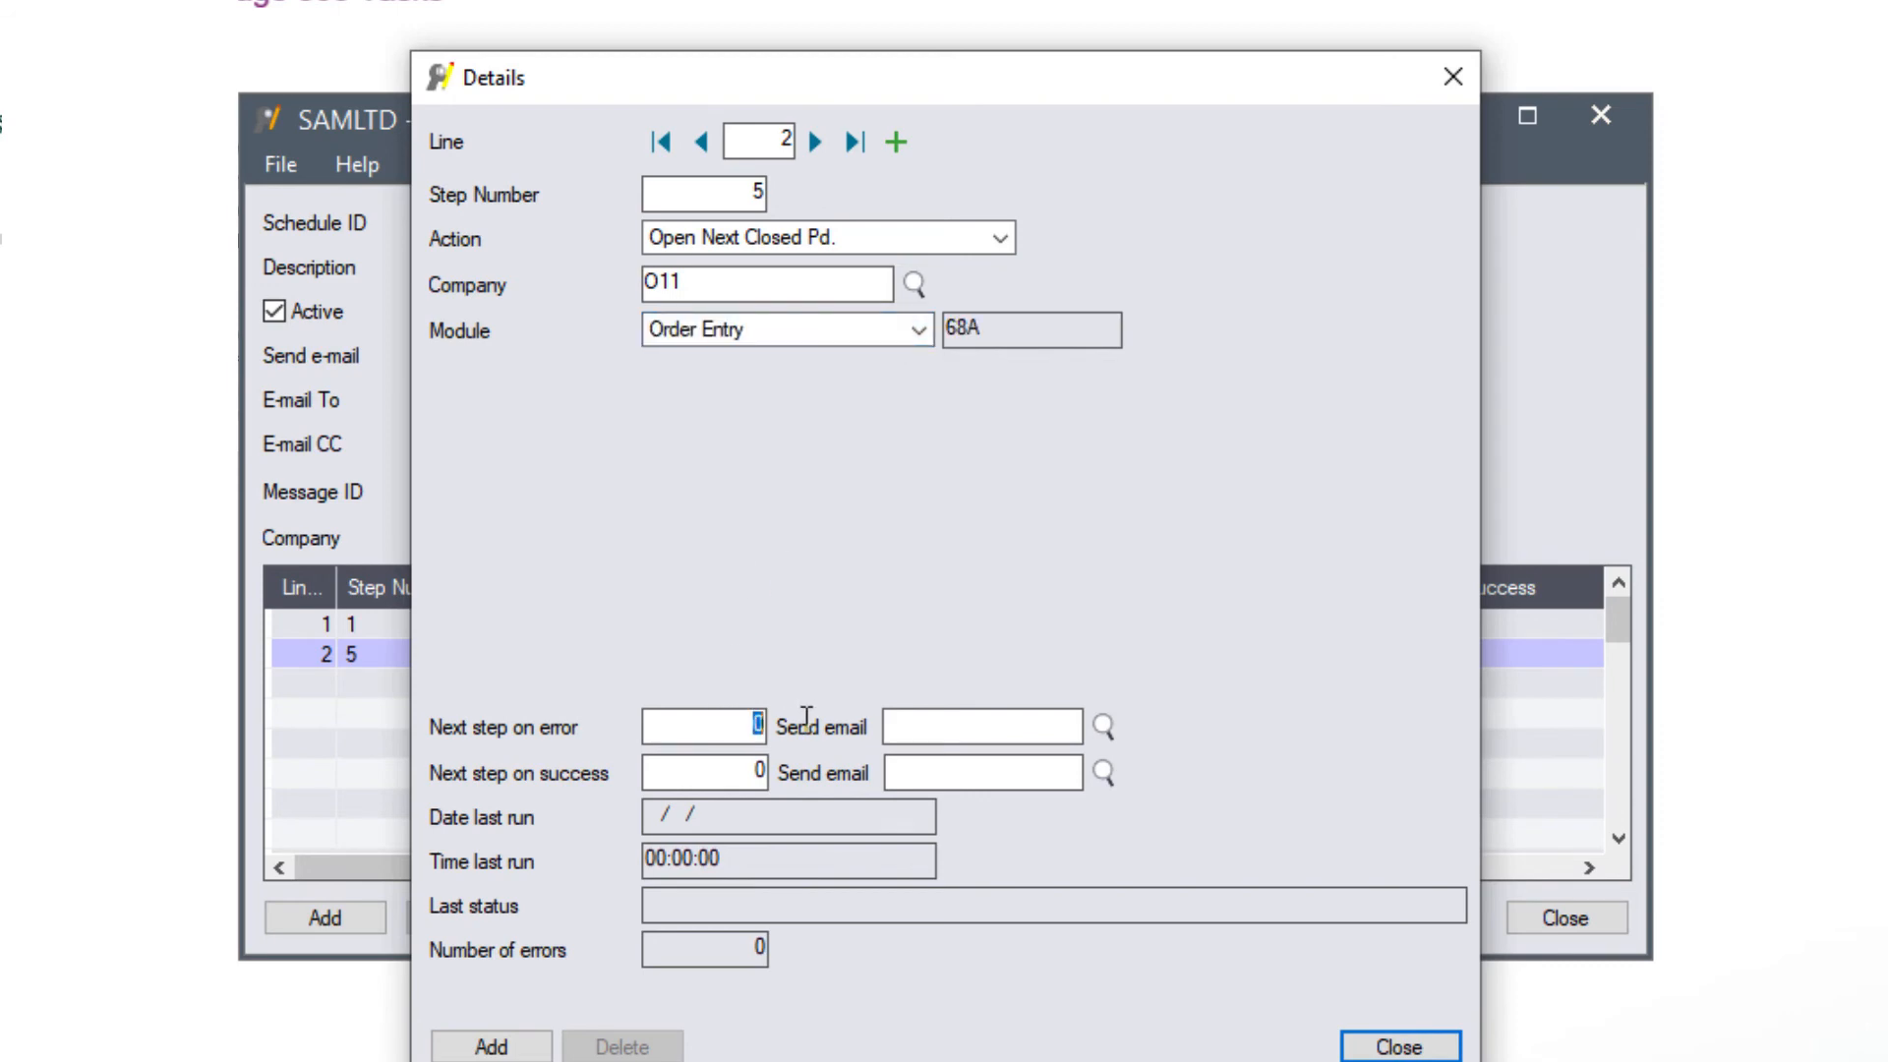
{"action": "type", "text": "10"}
{"action": "type", "text": "SCHEDULEERROR"}
{"action": "left_click", "coordinate": [692, 770]}
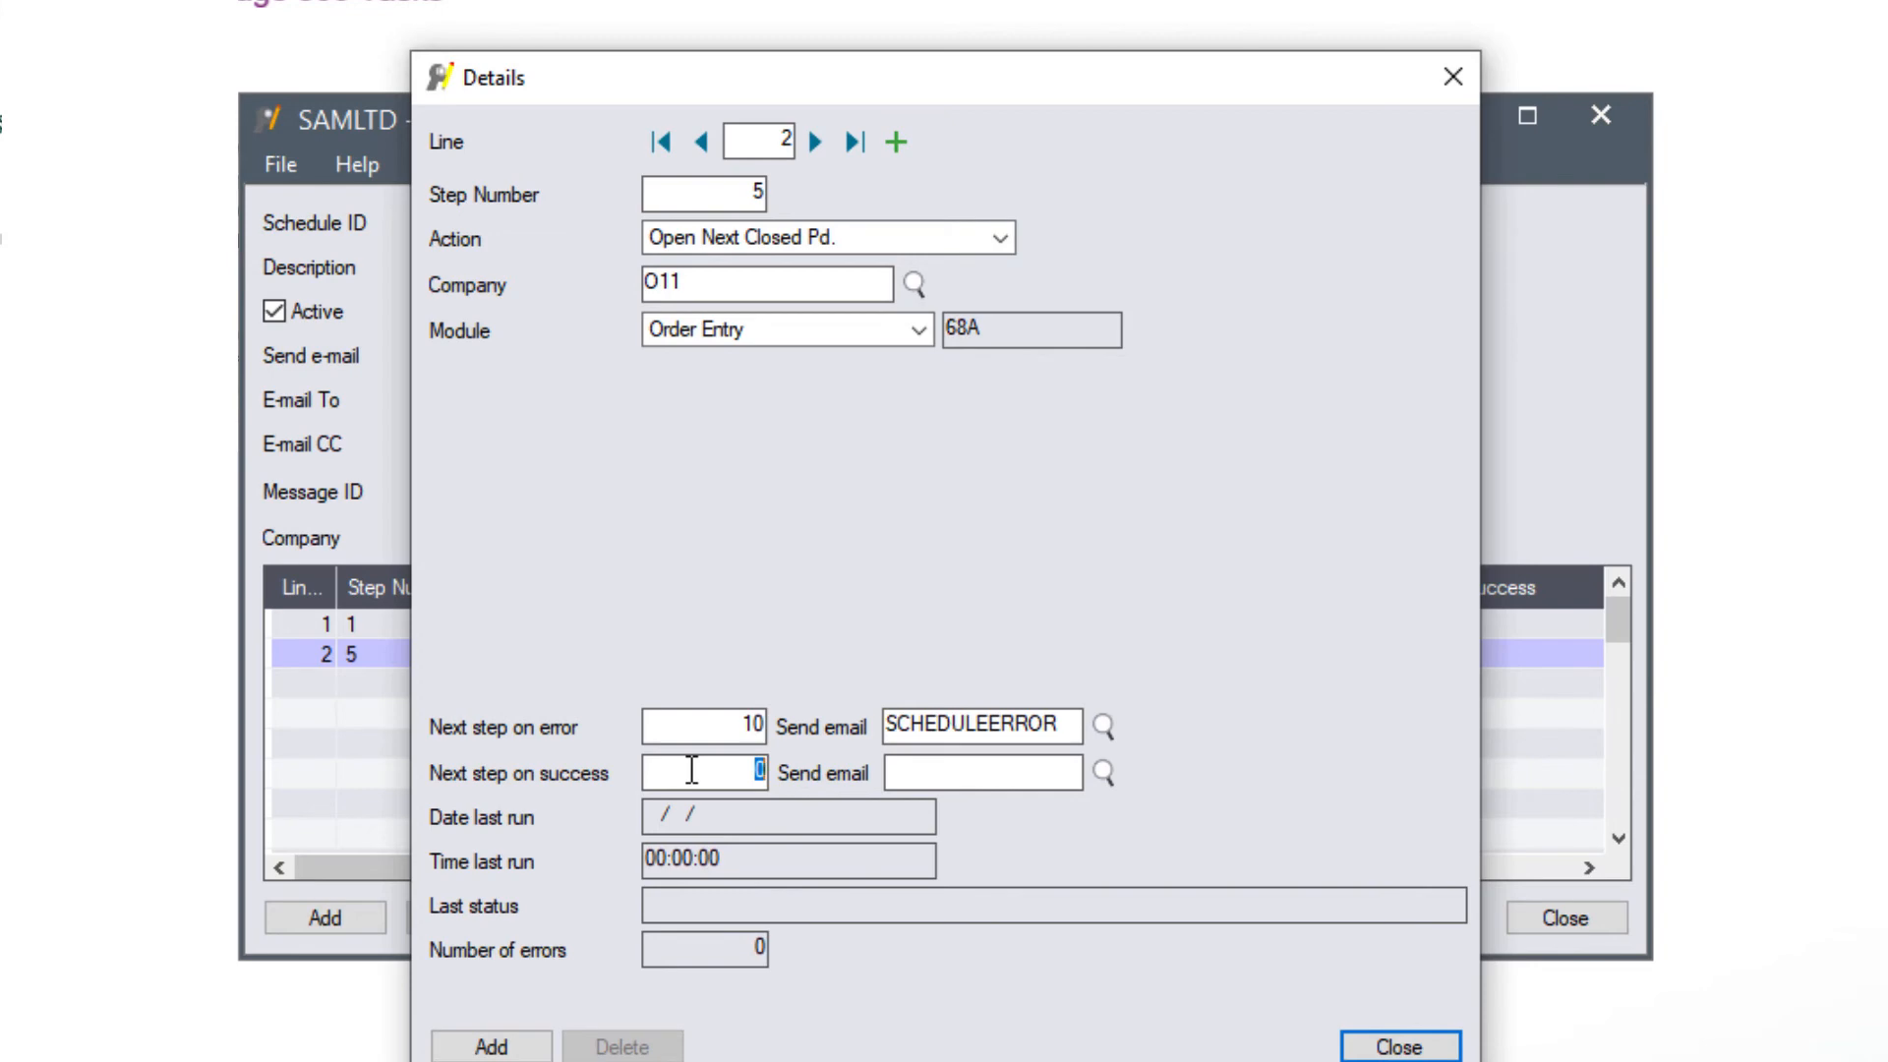
{"action": "type", "text": "1"}
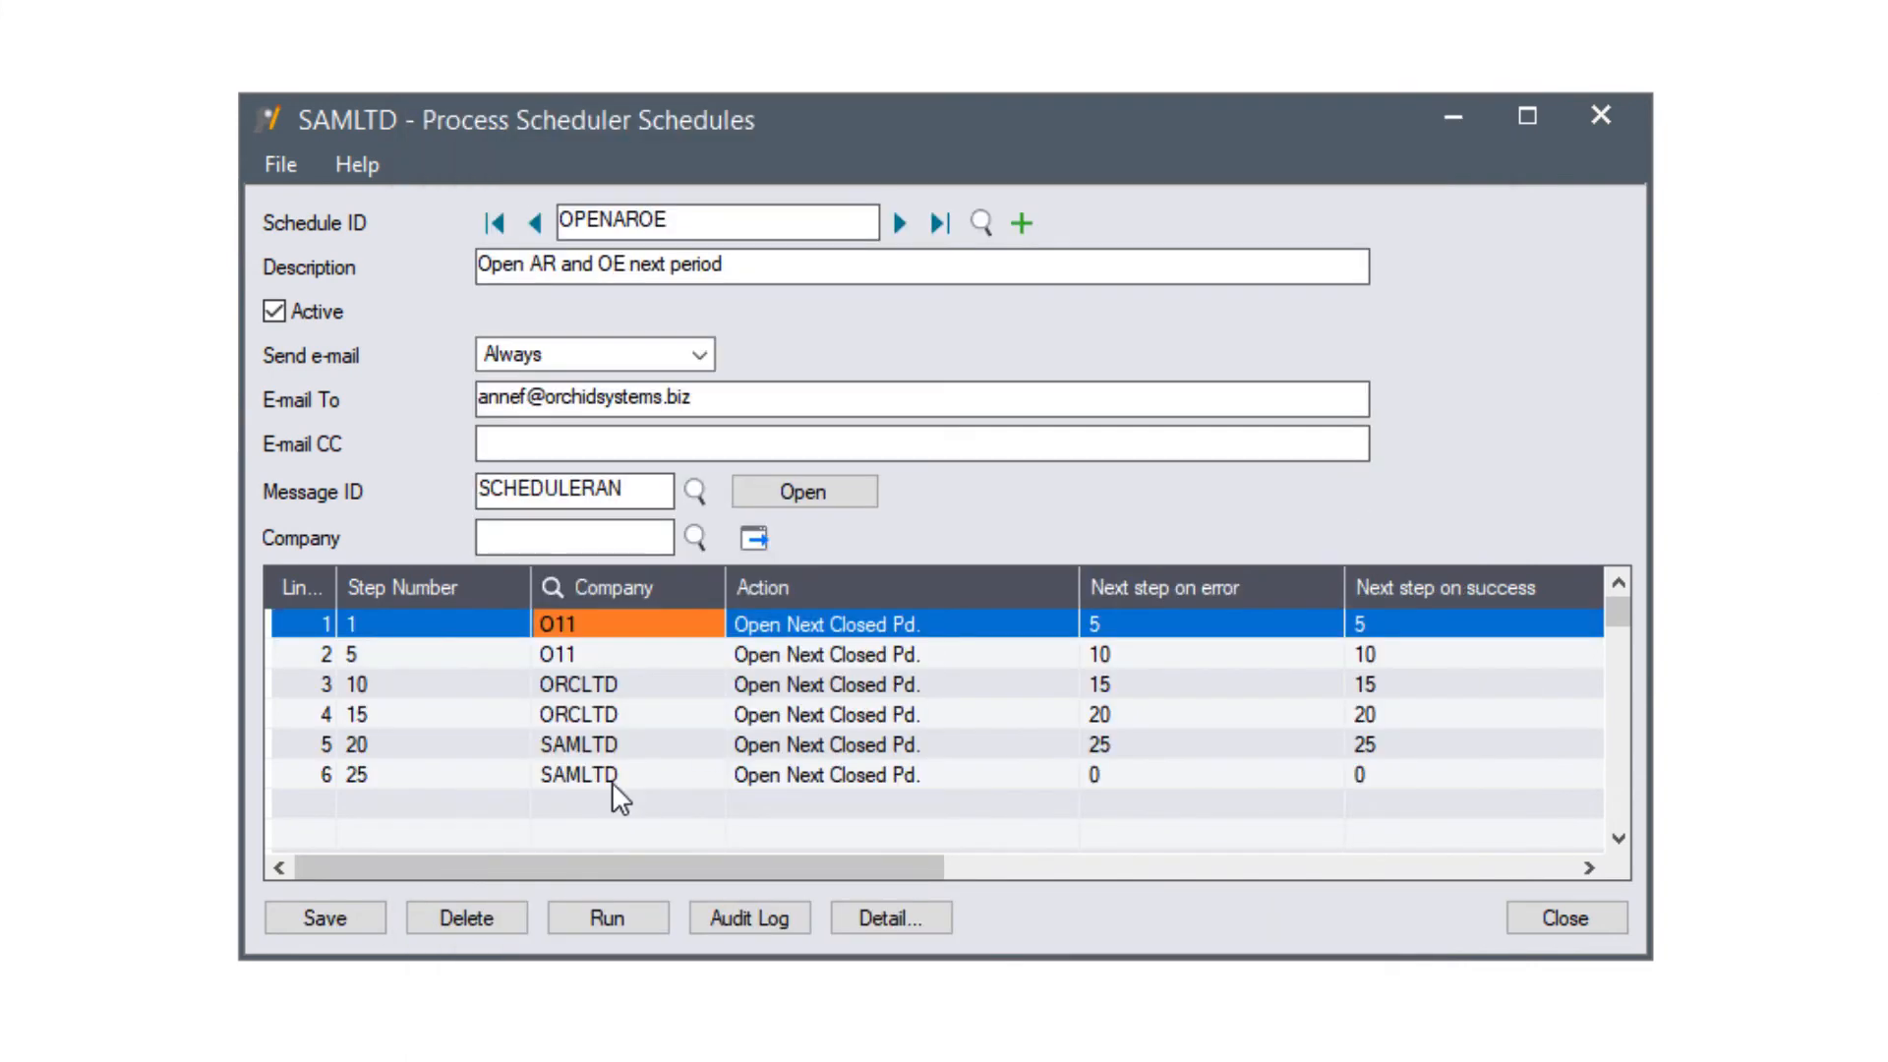
- Review lines 3–6 for ORCLTD and SAMLTD, then save the OPENAROE schedule
{"action": "left_click", "coordinate": [594, 688]}
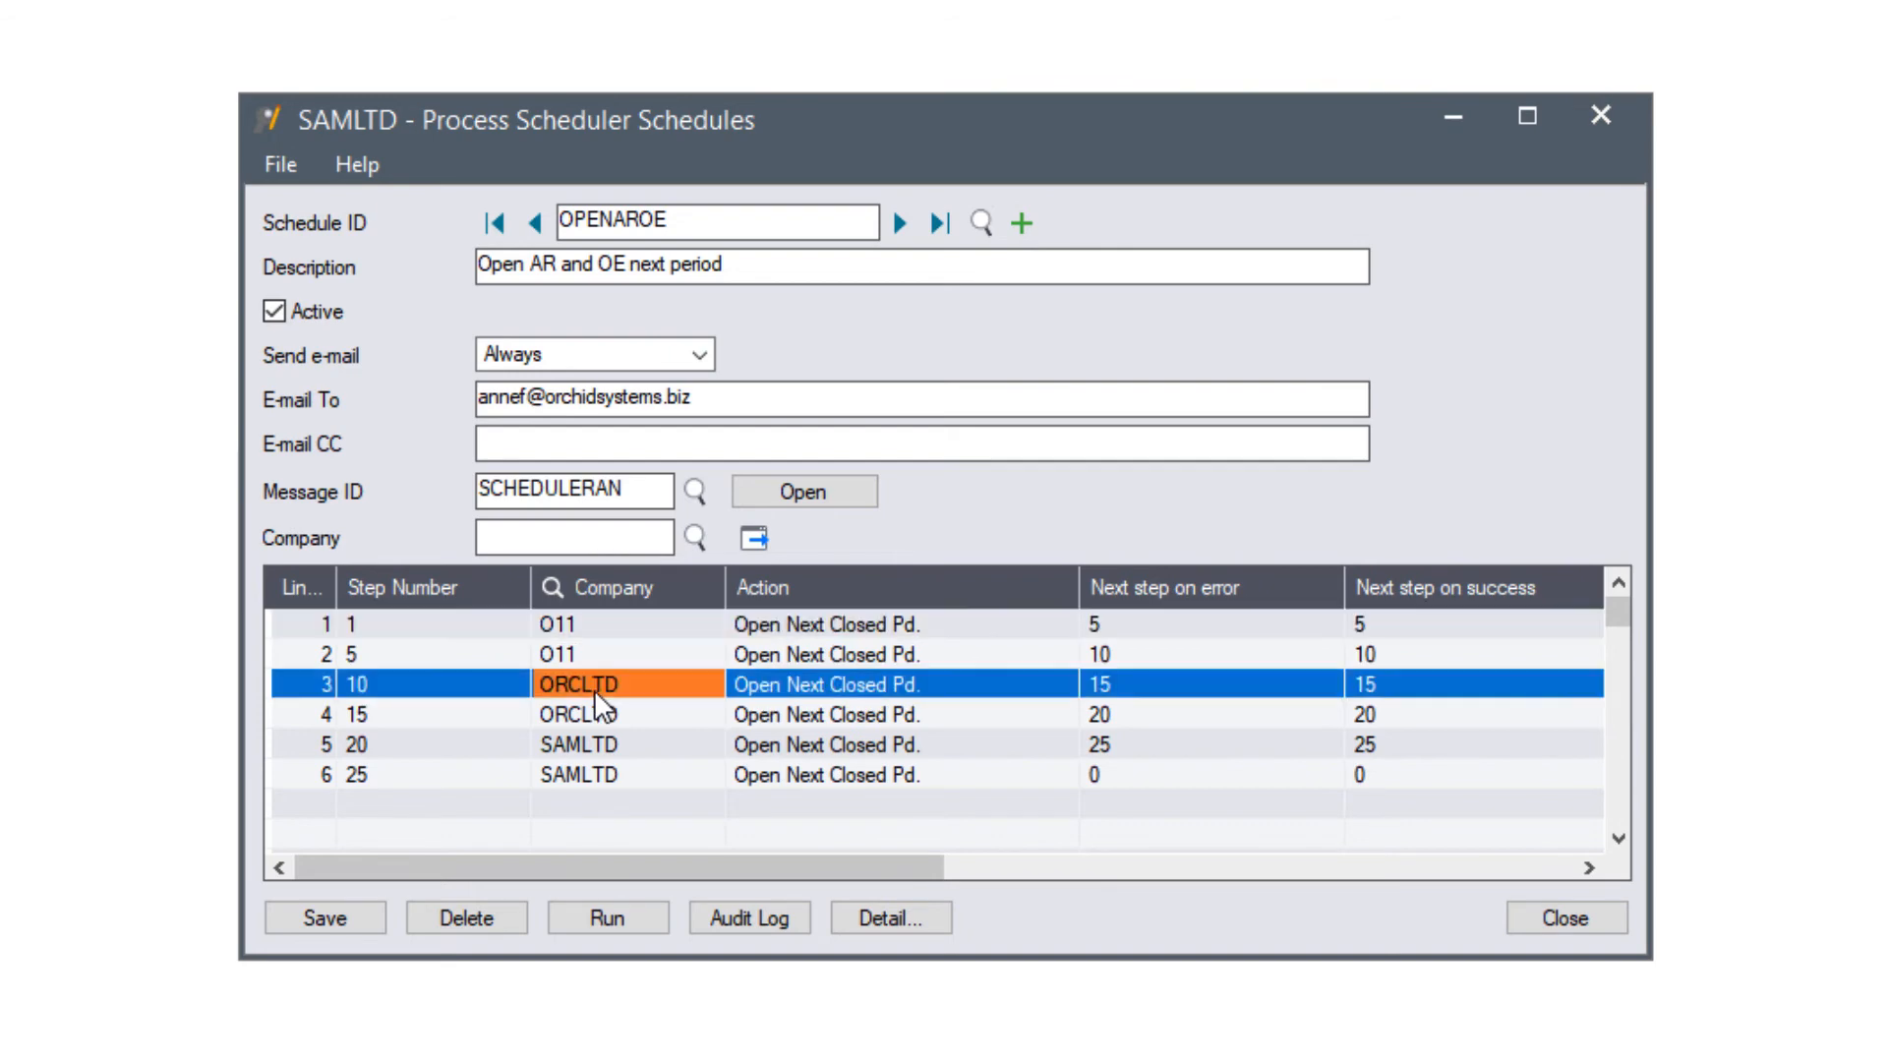
{"action": "left_click", "coordinate": [592, 716]}
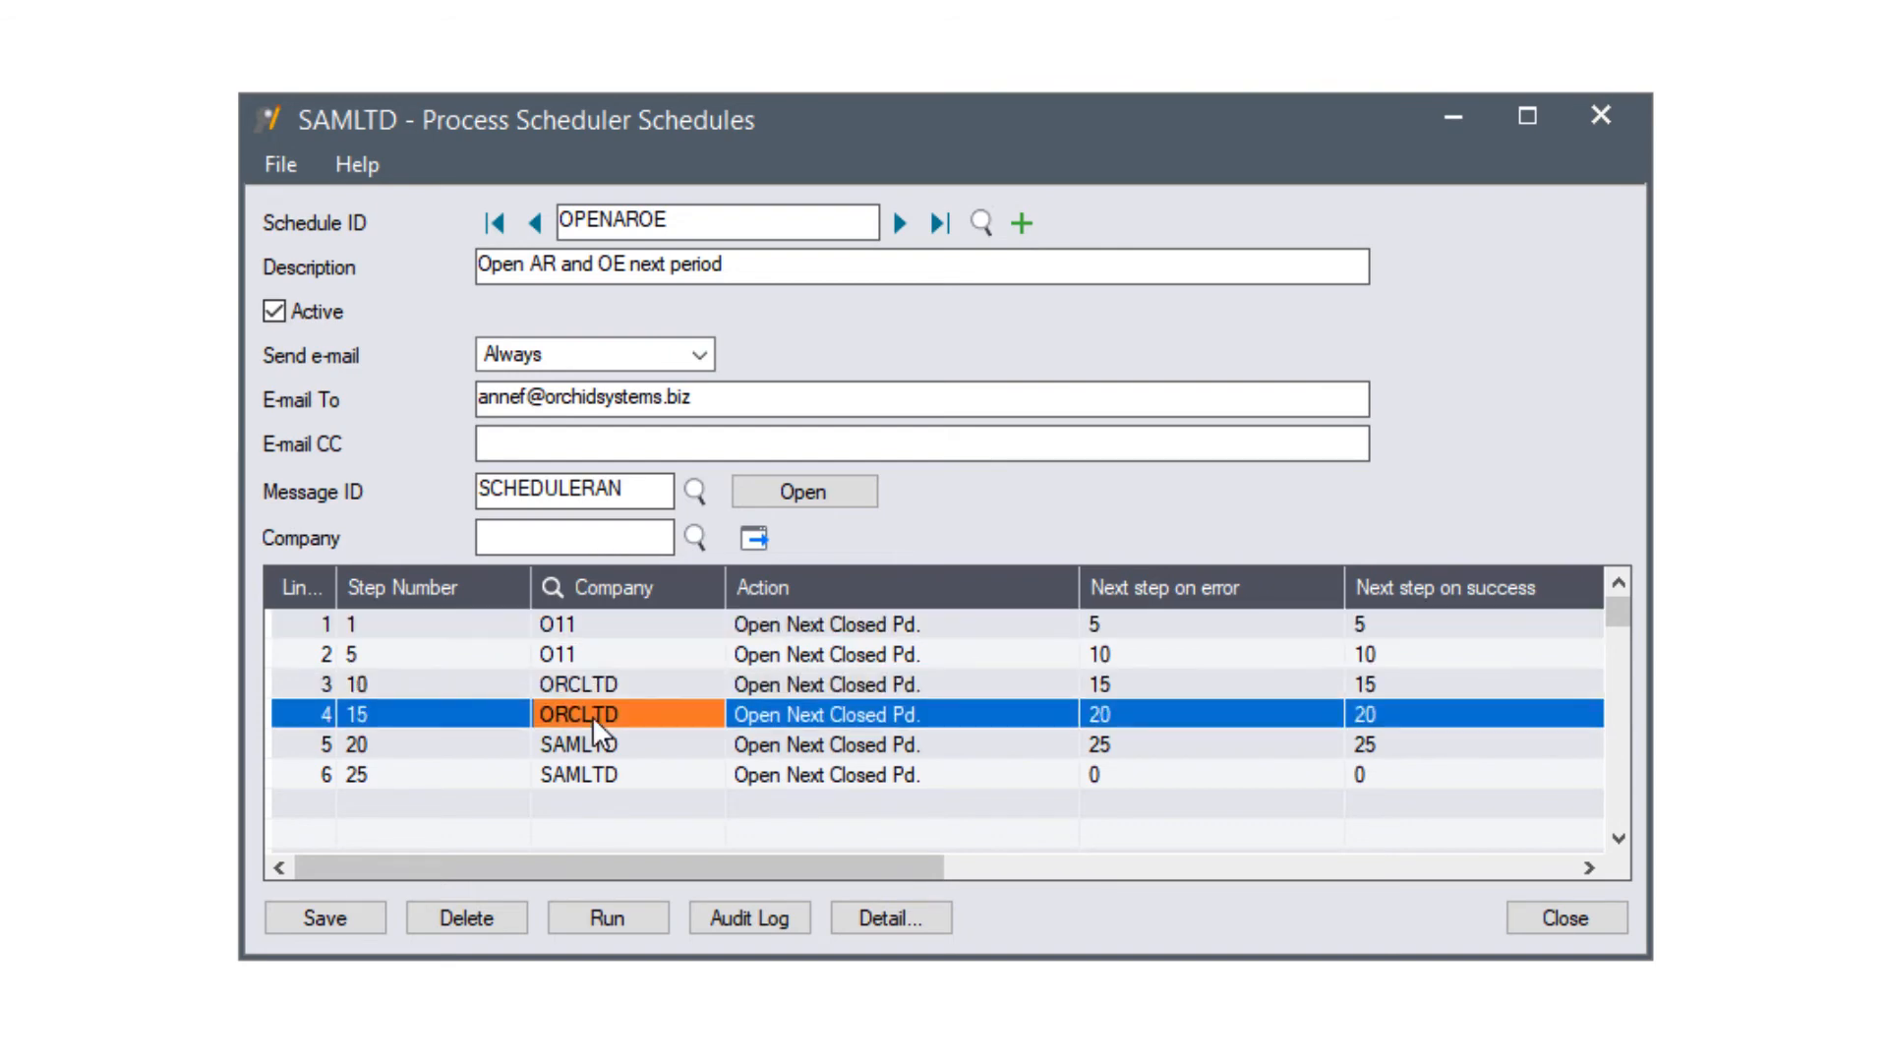
{"action": "left_click", "coordinate": [585, 747]}
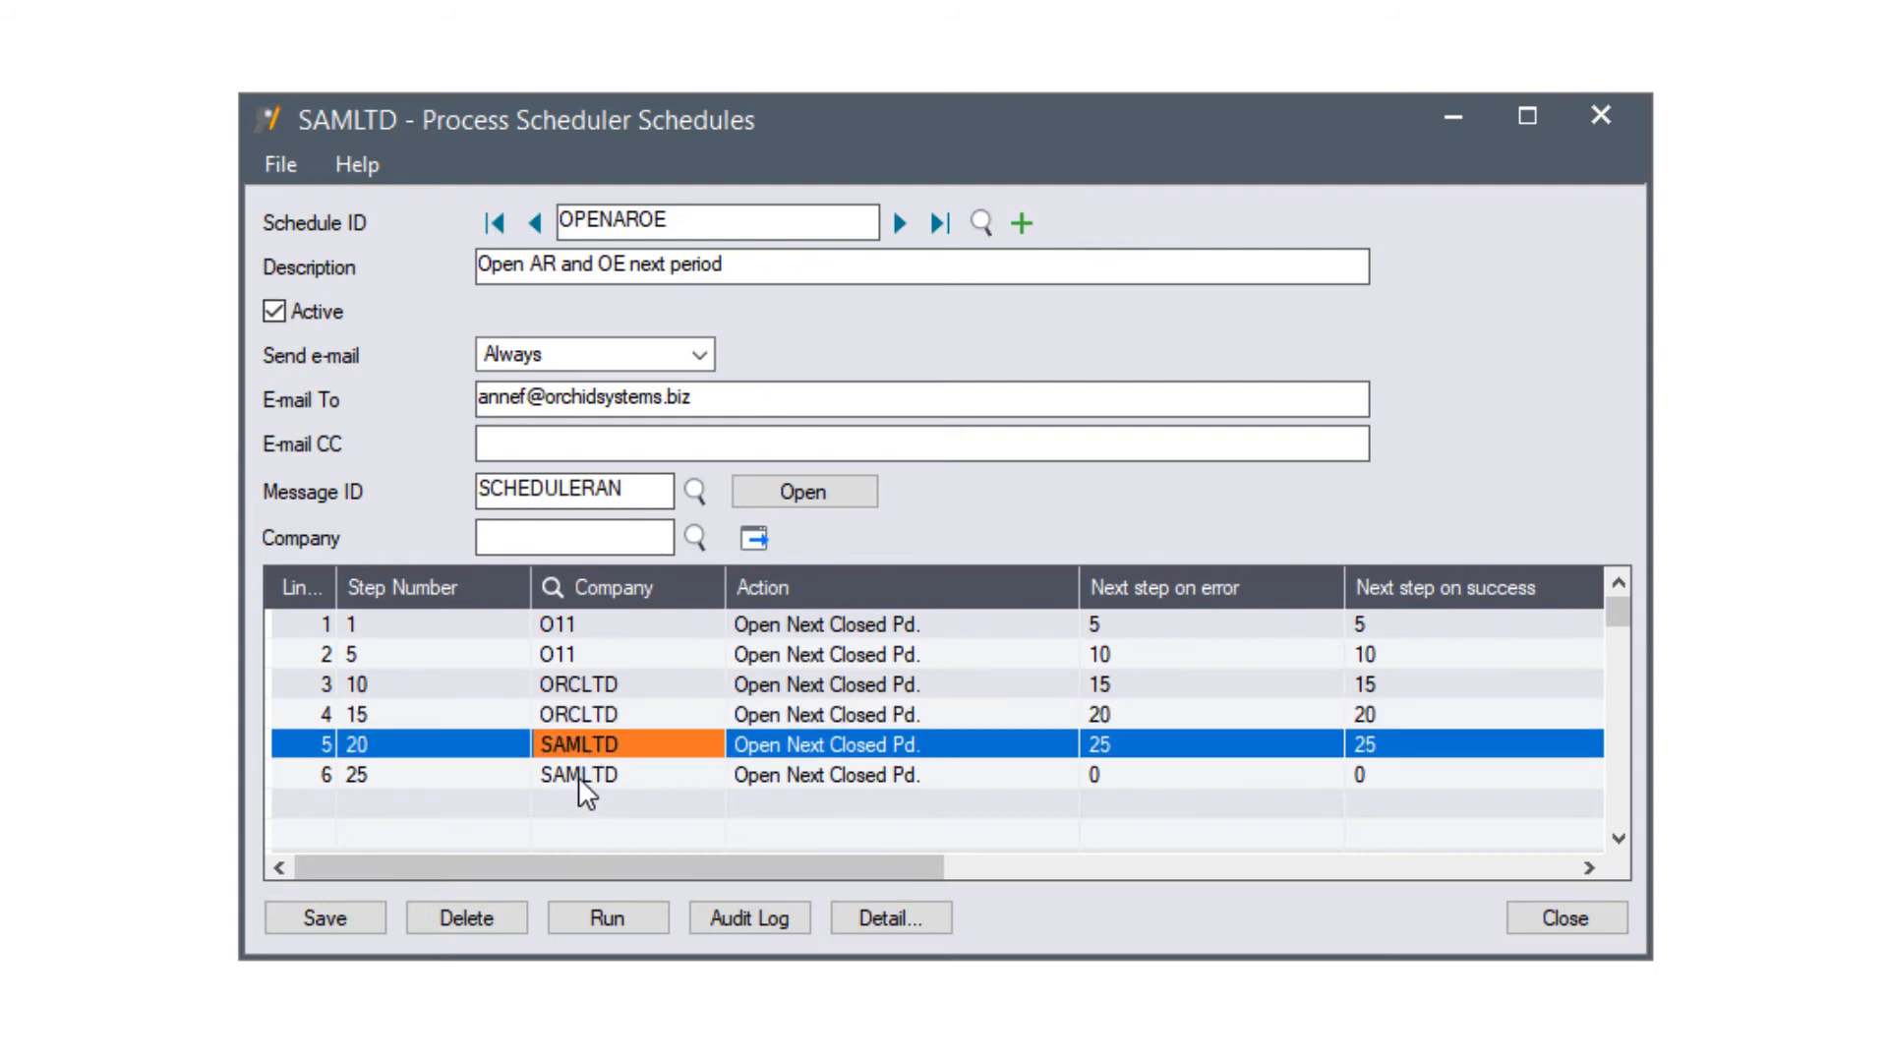
{"action": "left_click", "coordinate": [578, 776]}
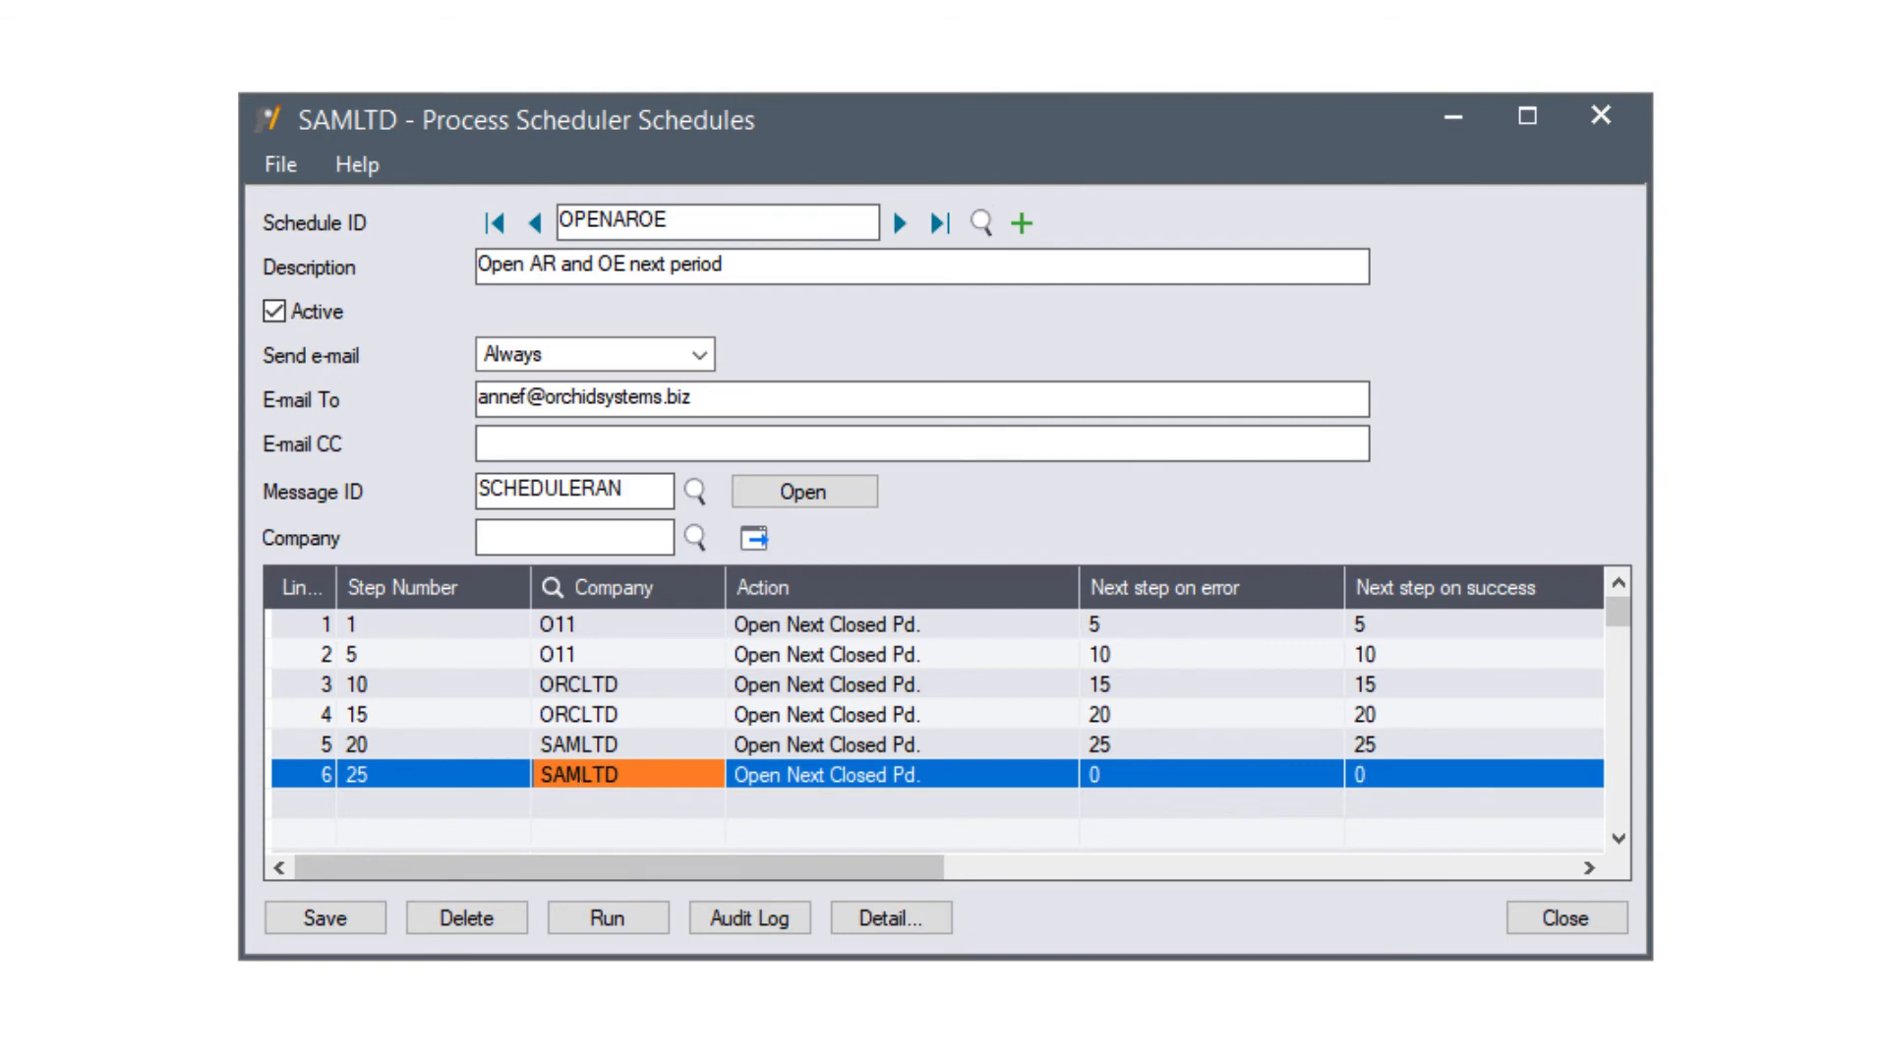
{"action": "left_click", "coordinate": [350, 915]}
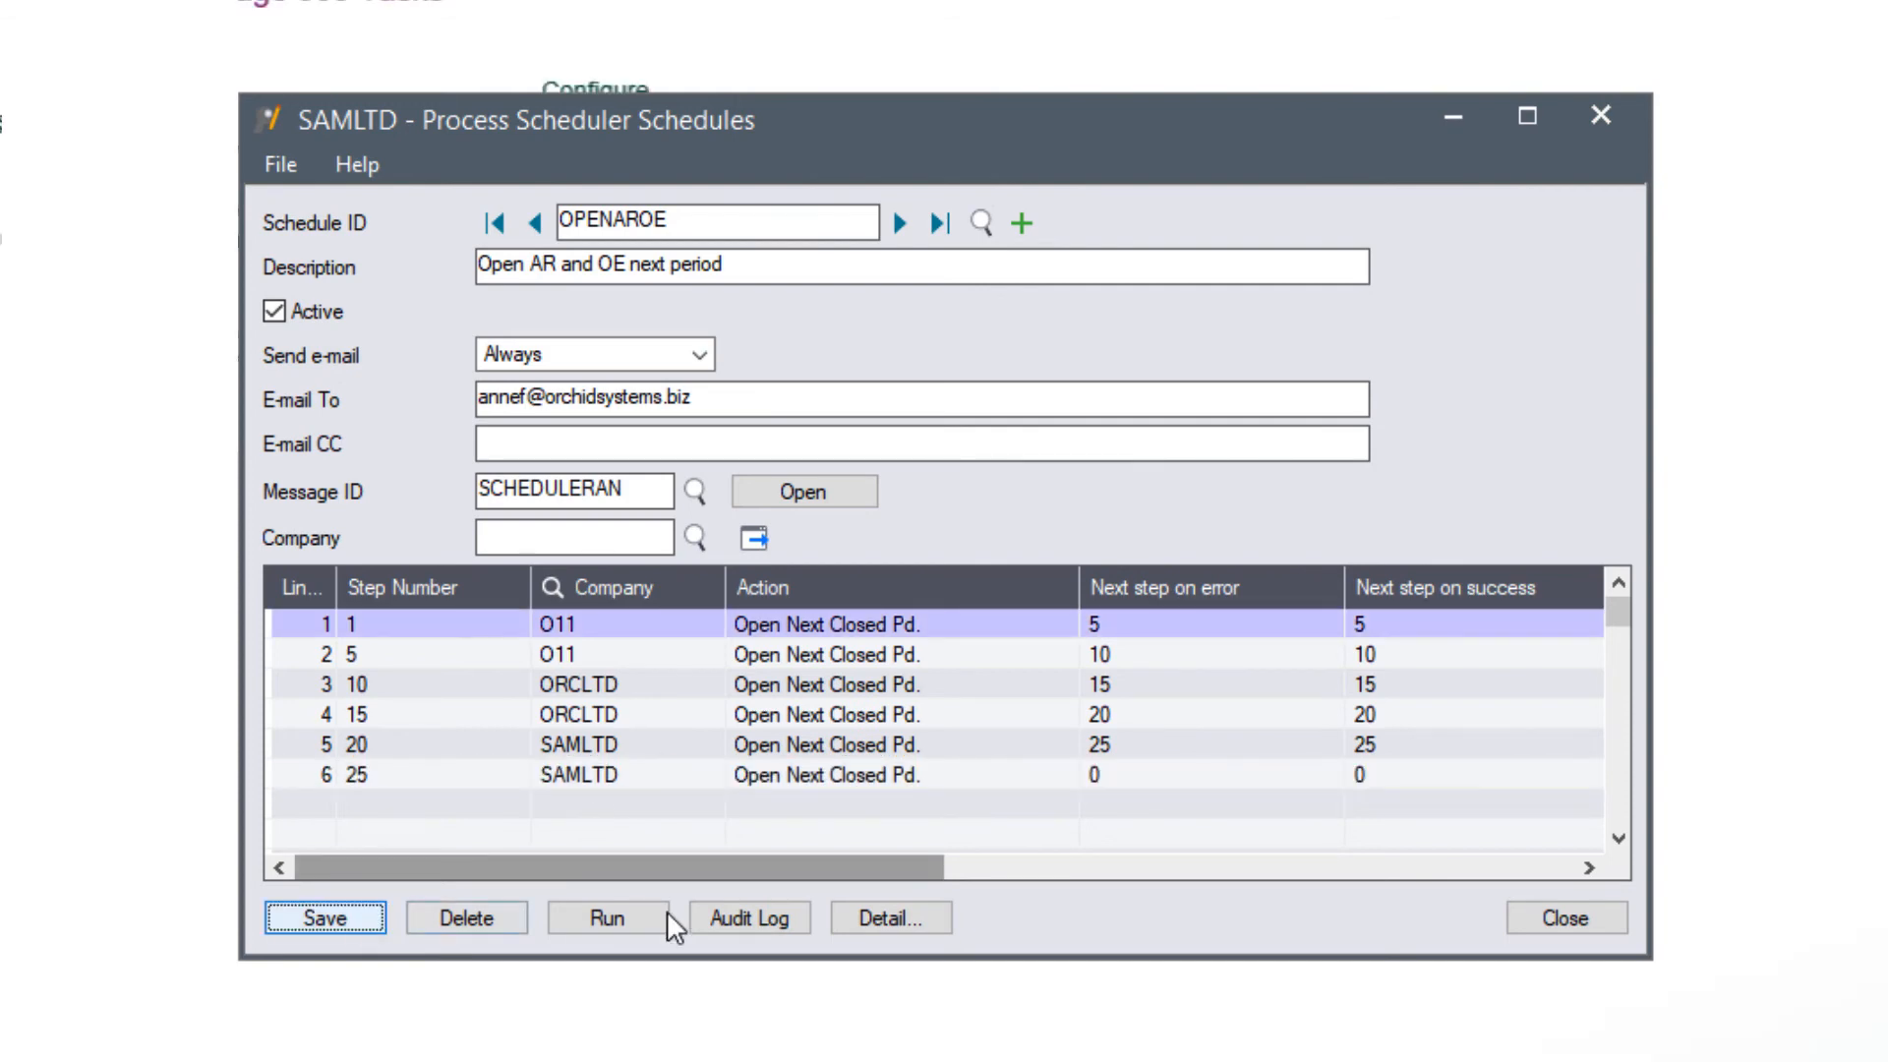
- Run OPENAROE, check the success log to the end, and open its audit log
{"action": "left_click", "coordinate": [608, 916]}
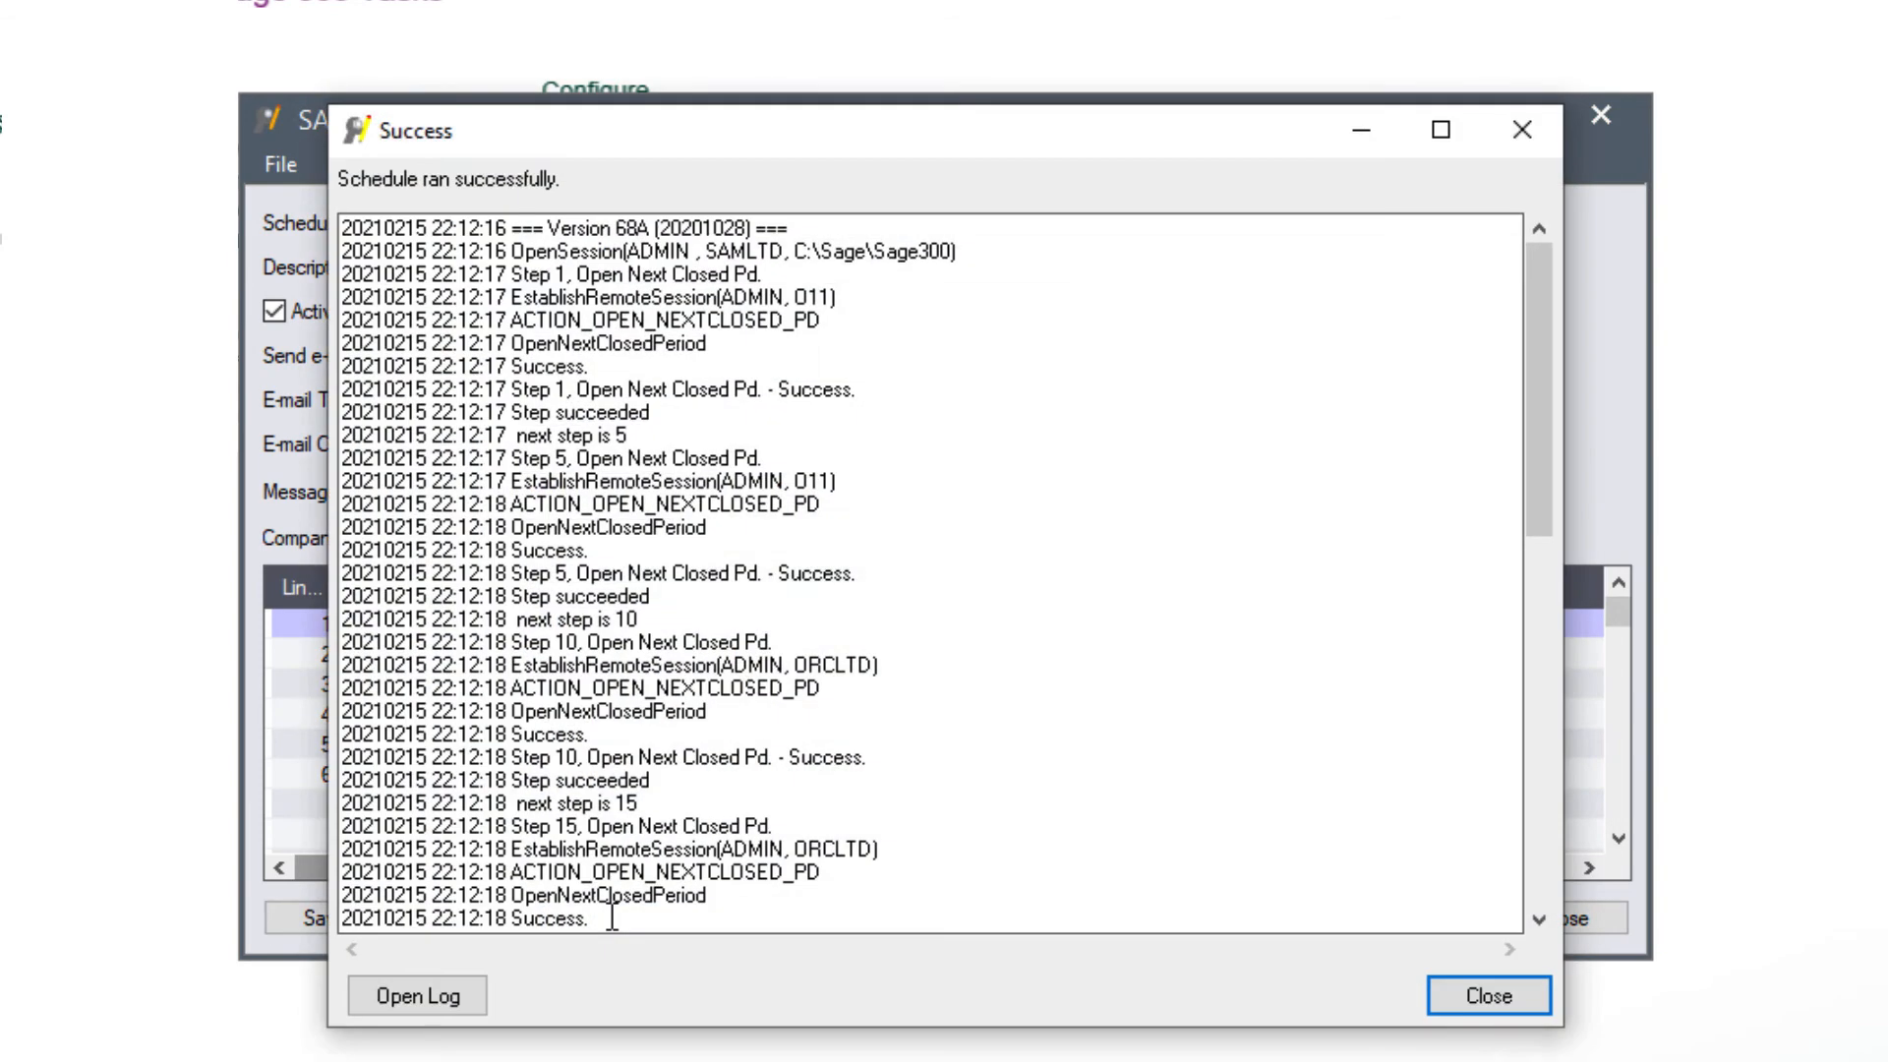
{"action": "left_click_drag", "start_coordinate": [1538, 419], "coordinate": [1511, 848]}
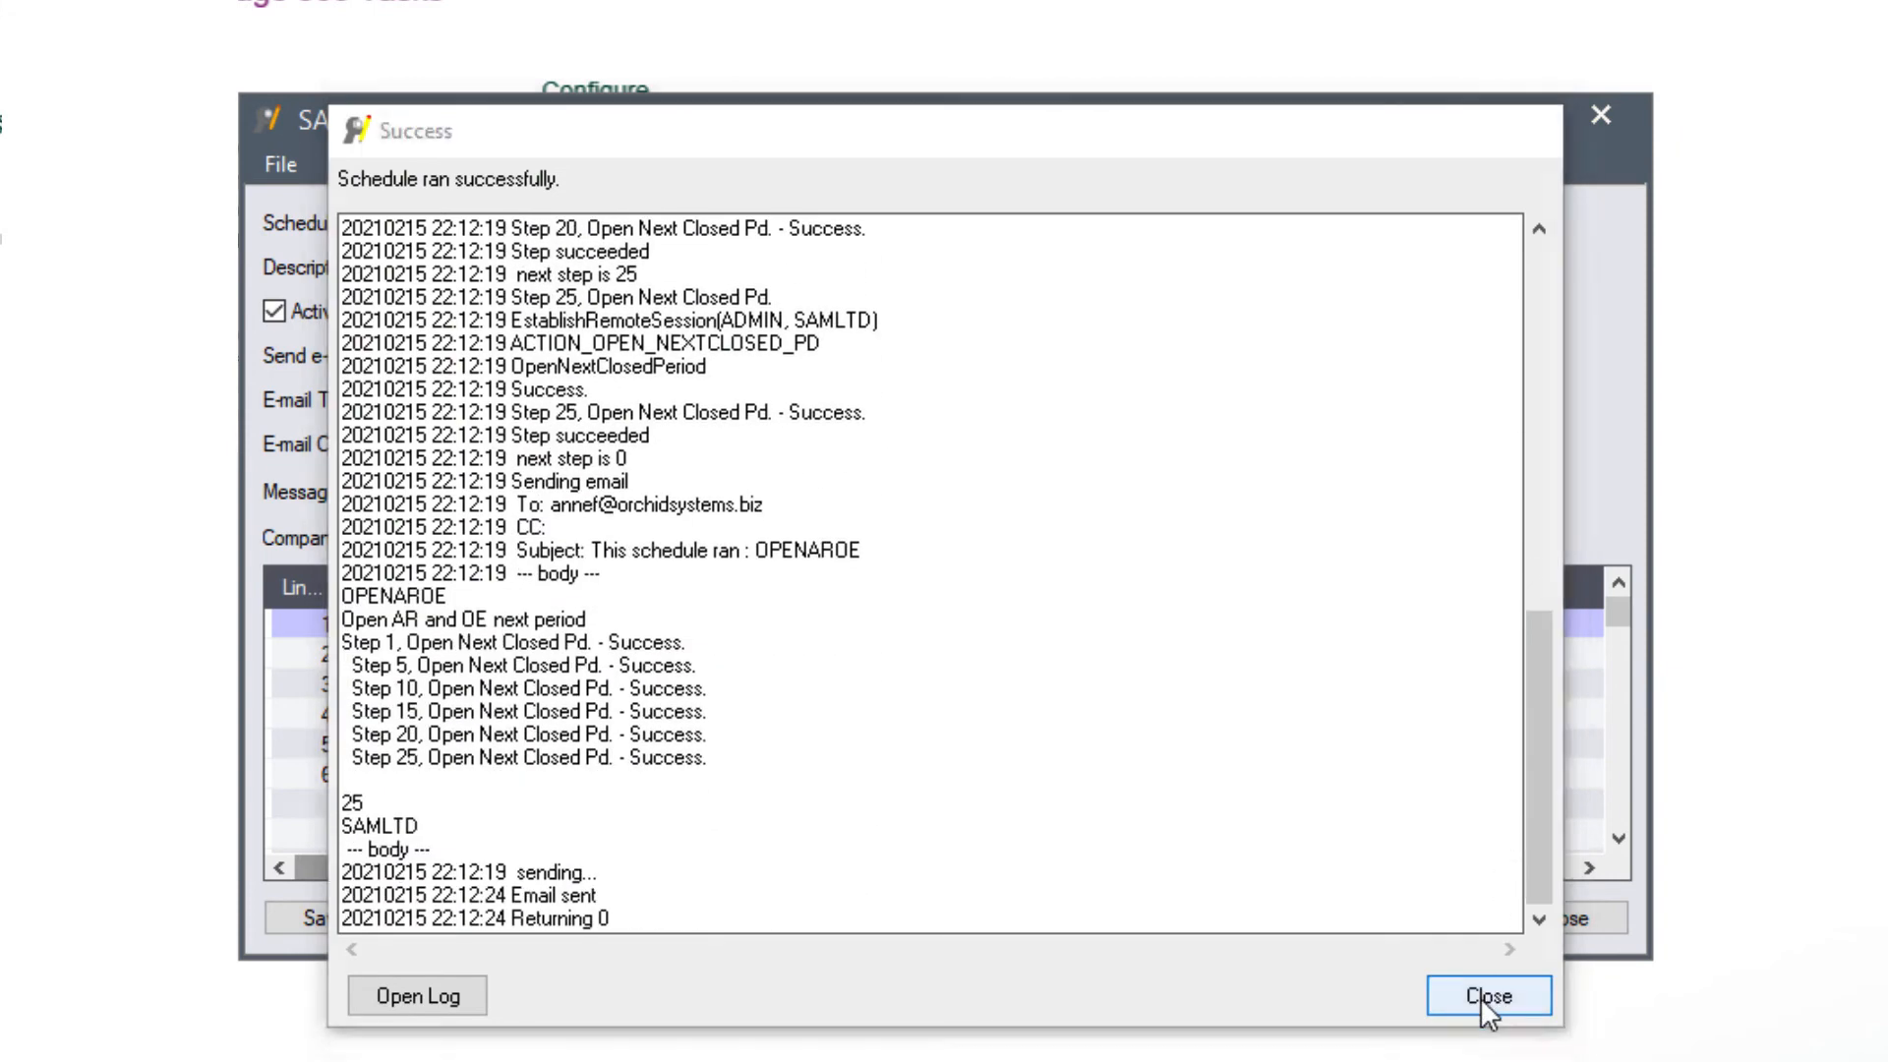
{"action": "left_click", "coordinate": [1487, 997]}
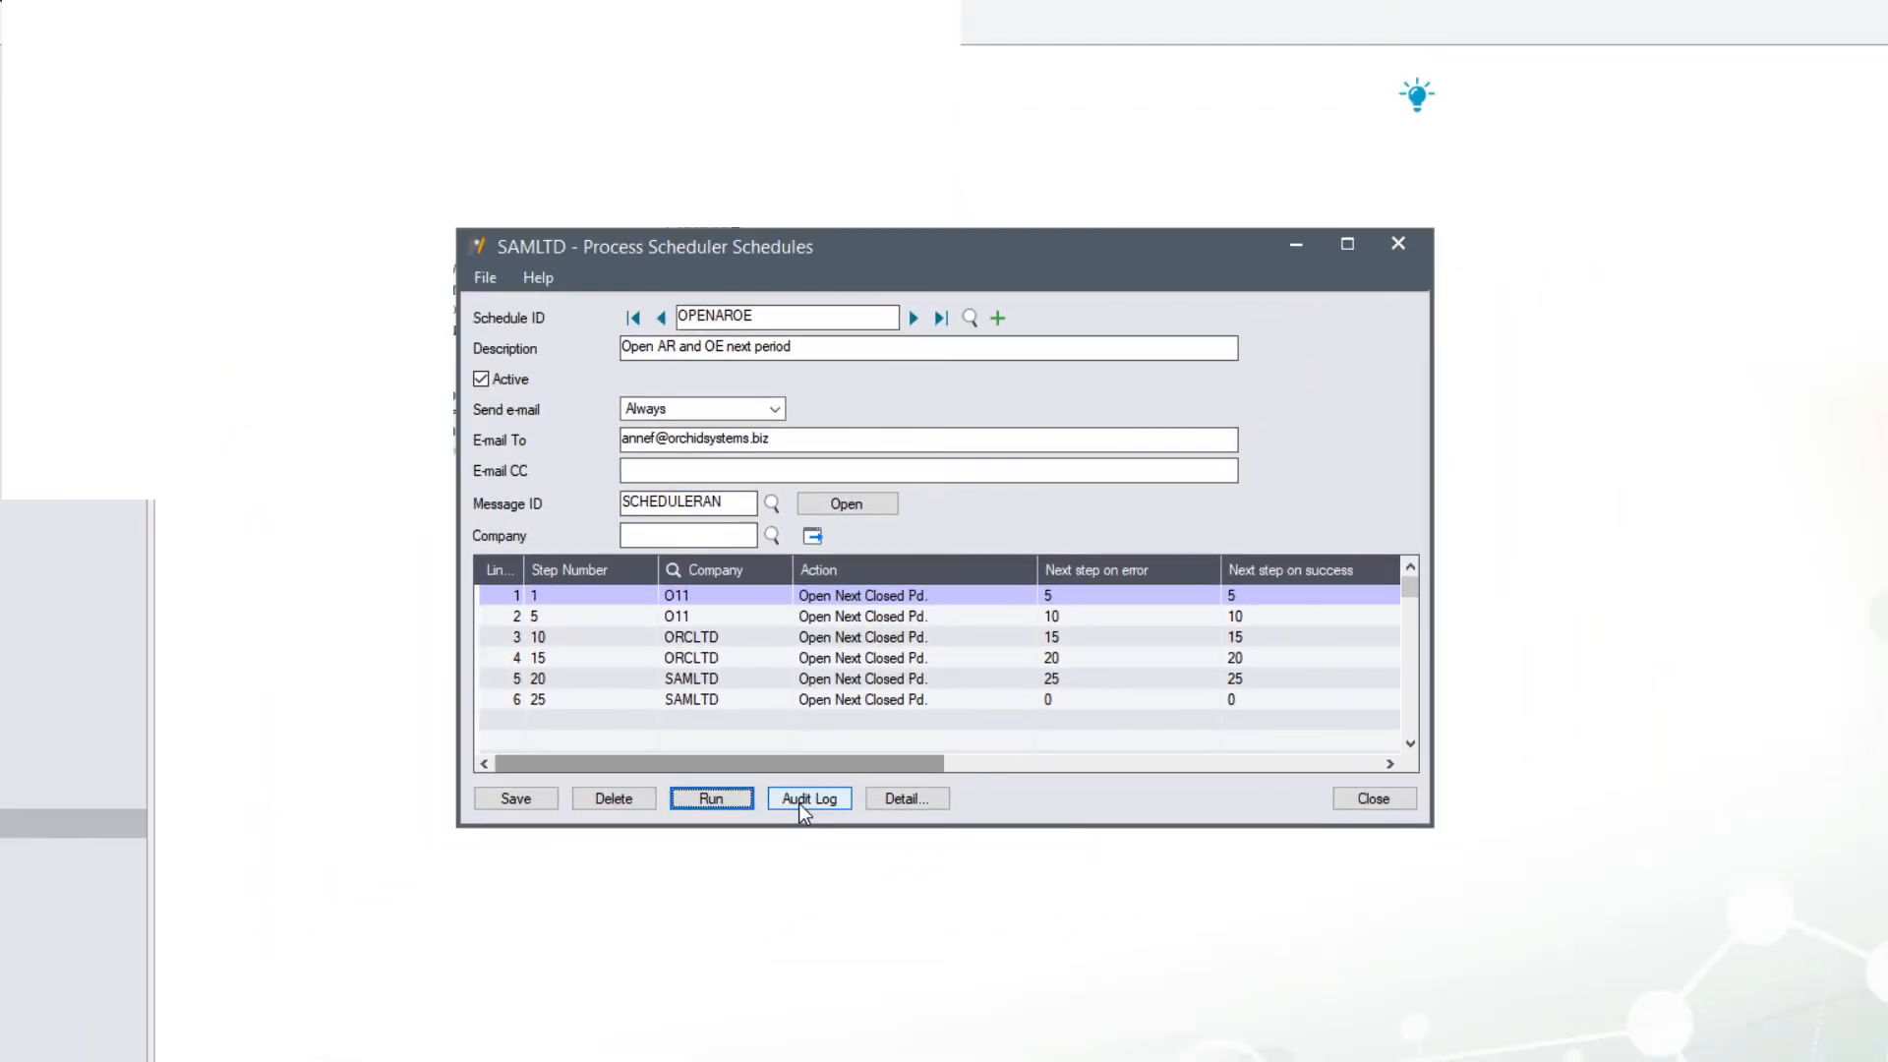
{"action": "left_click", "coordinate": [804, 798]}
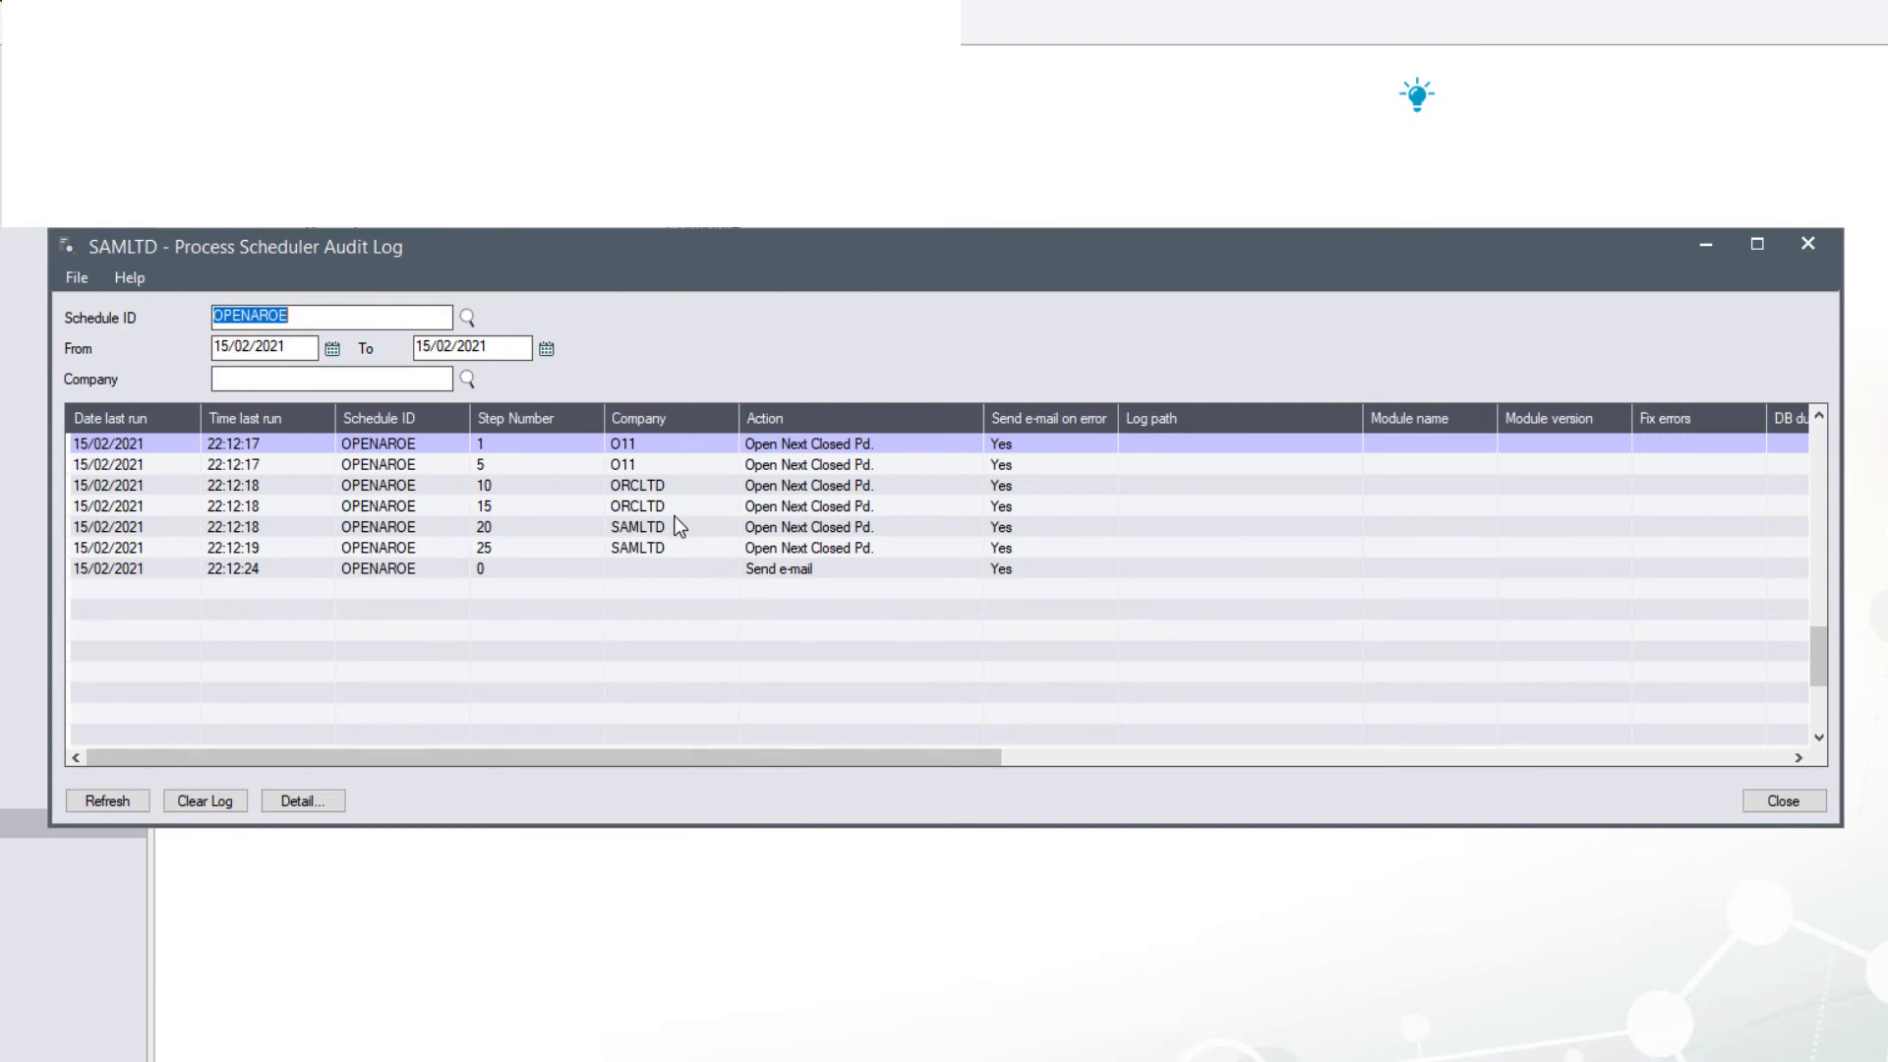
{"action": "left_click_drag", "start_coordinate": [676, 753], "coordinate": [1424, 776]}
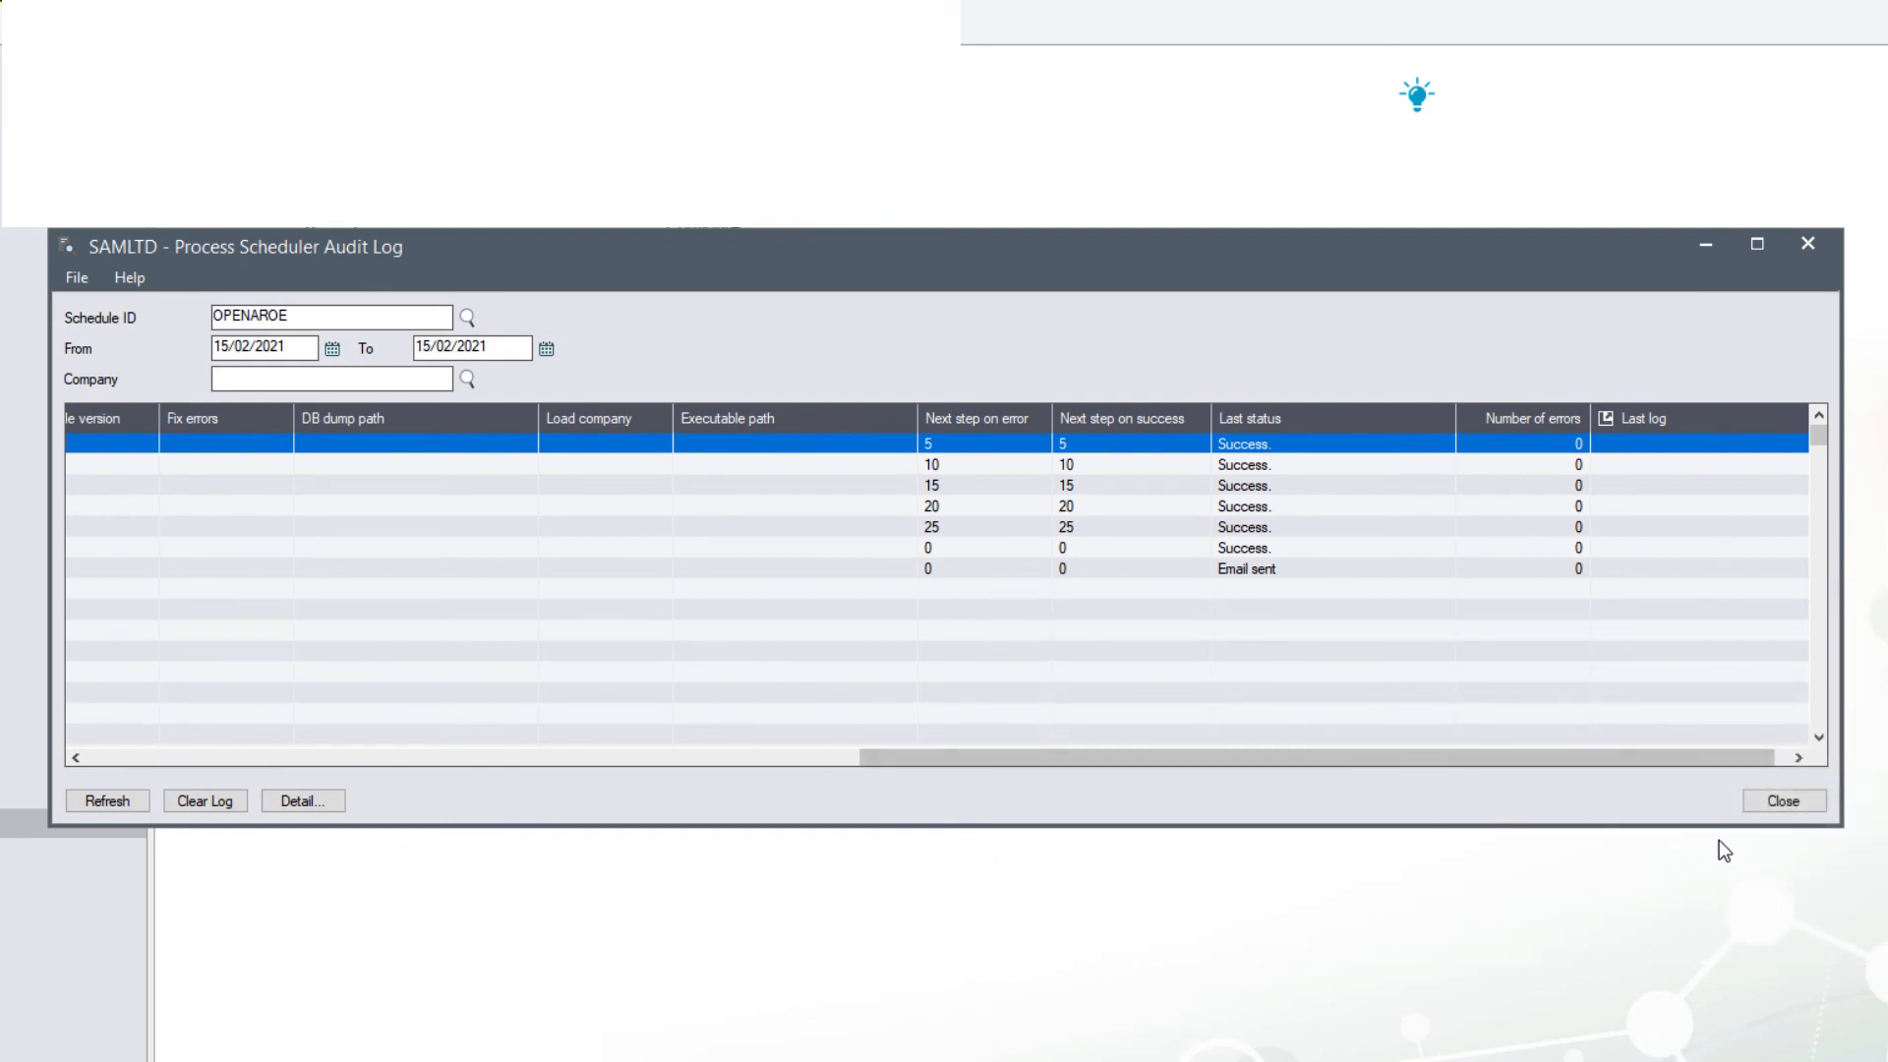
{"action": "left_click", "coordinate": [1786, 804]}
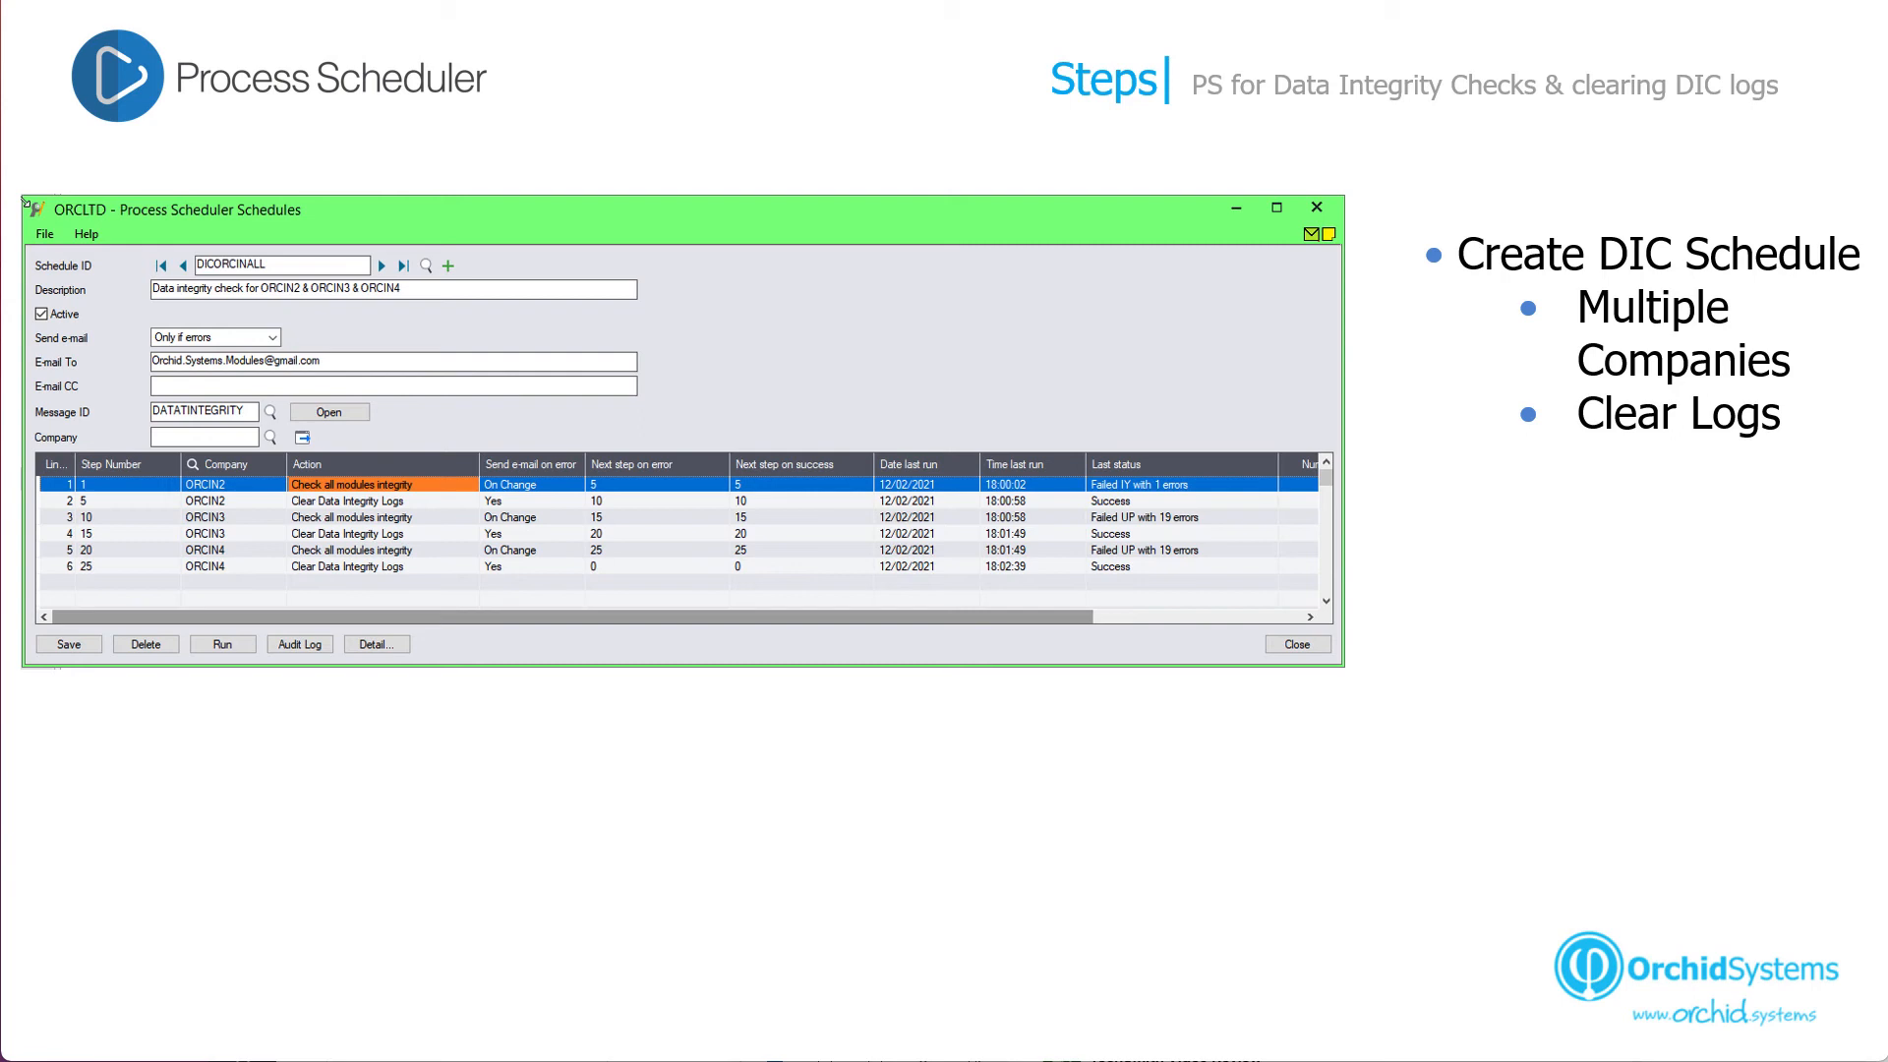
- Advance the slide to show the Details screenshots for the integrity-check and log-clearing steps
{"action": "key", "text": "Right"}
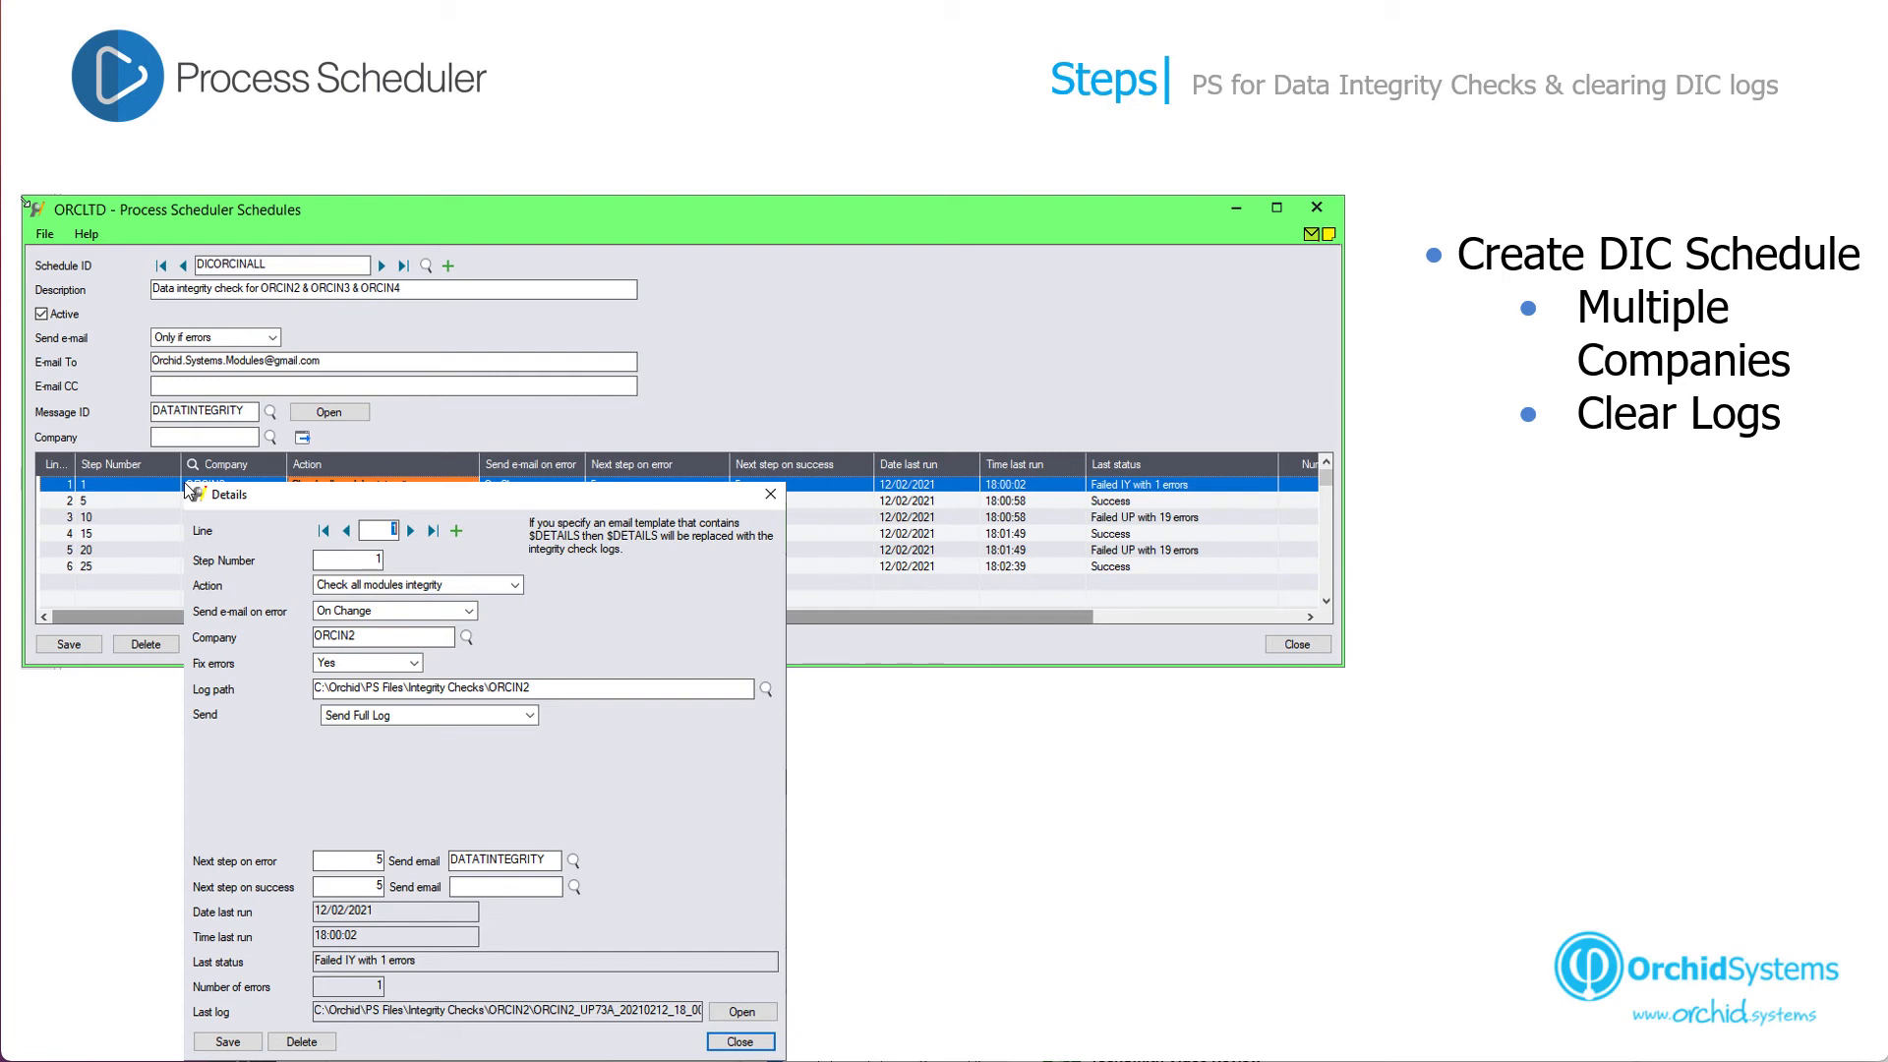
{"action": "key", "text": "Right"}
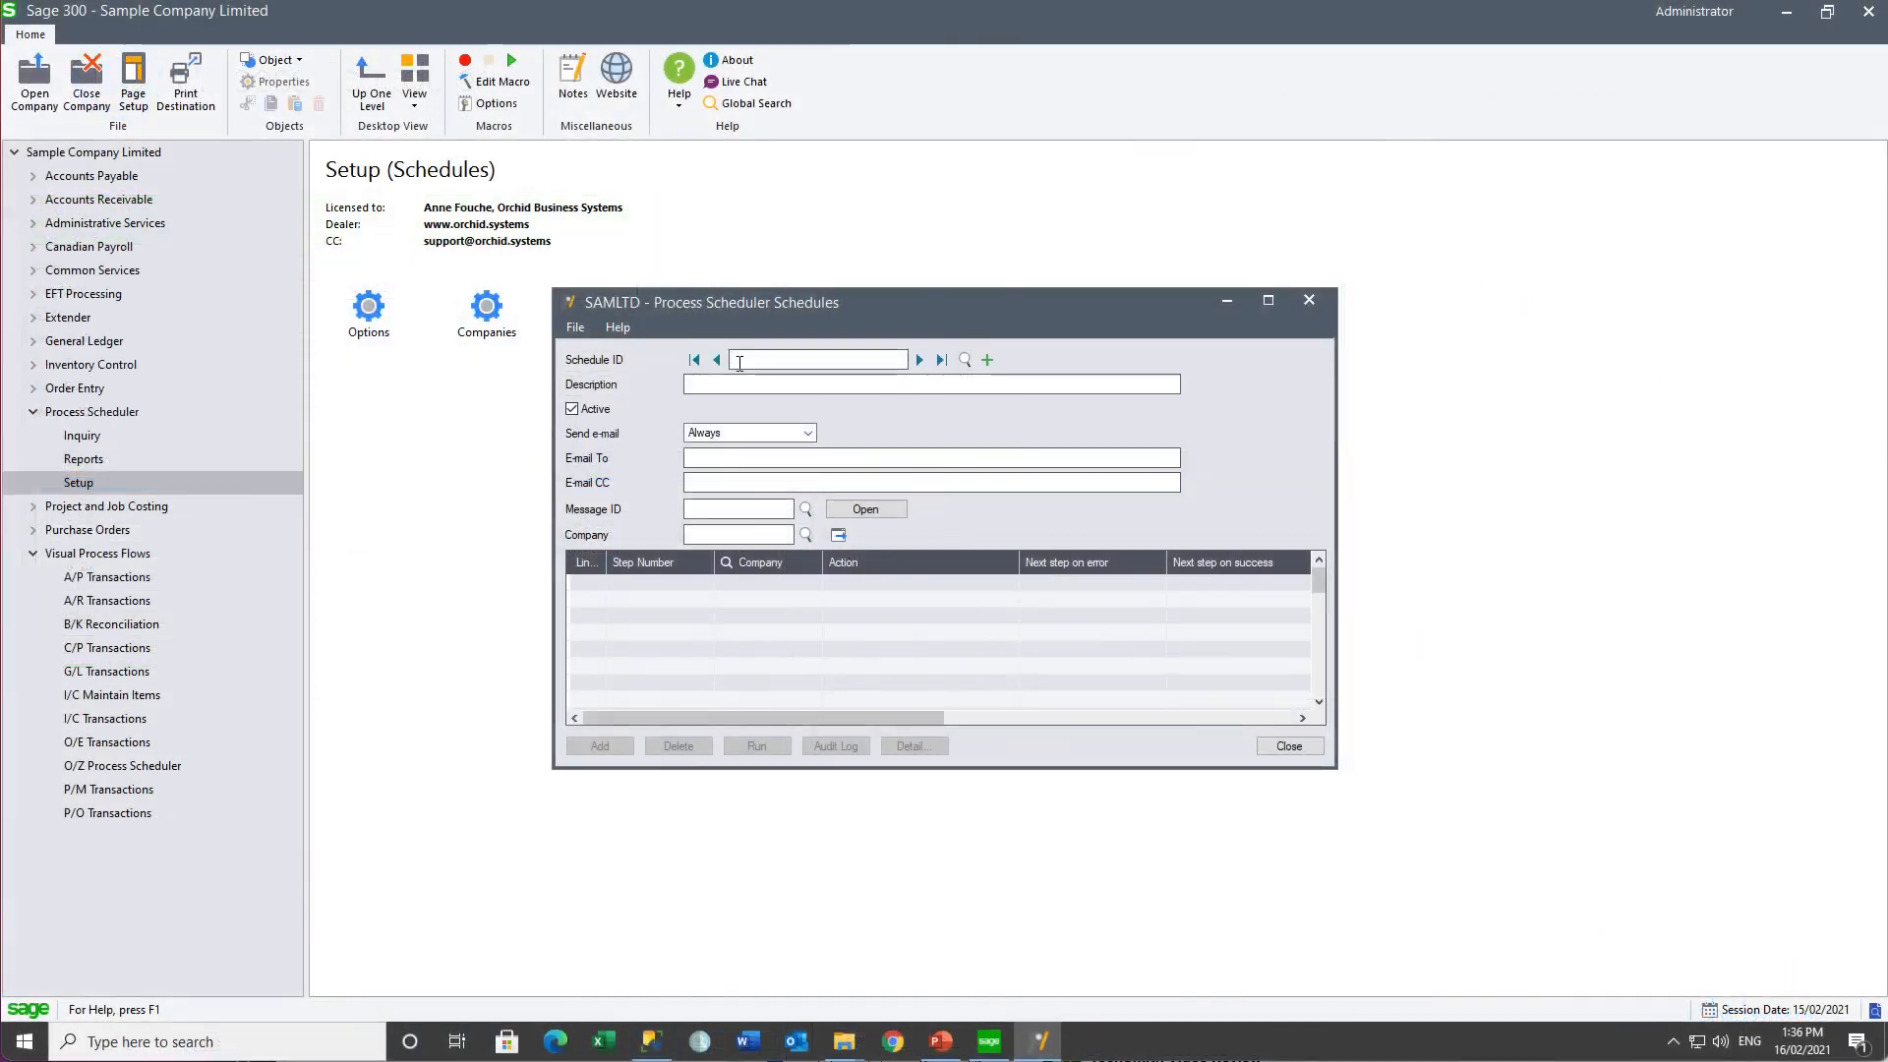
- Create schedule DICCLEAR, 'Data integrity check & clear old logs', with the recipient's e-mail and SCHEDULERAN message
{"action": "type", "text": "DICCLEAR"}
{"action": "key", "text": "Tab"}
{"action": "type", "text": "Data integrity check & clear old logs"}
{"action": "key", "text": "Tab"}
{"action": "left_click", "coordinate": [753, 455]}
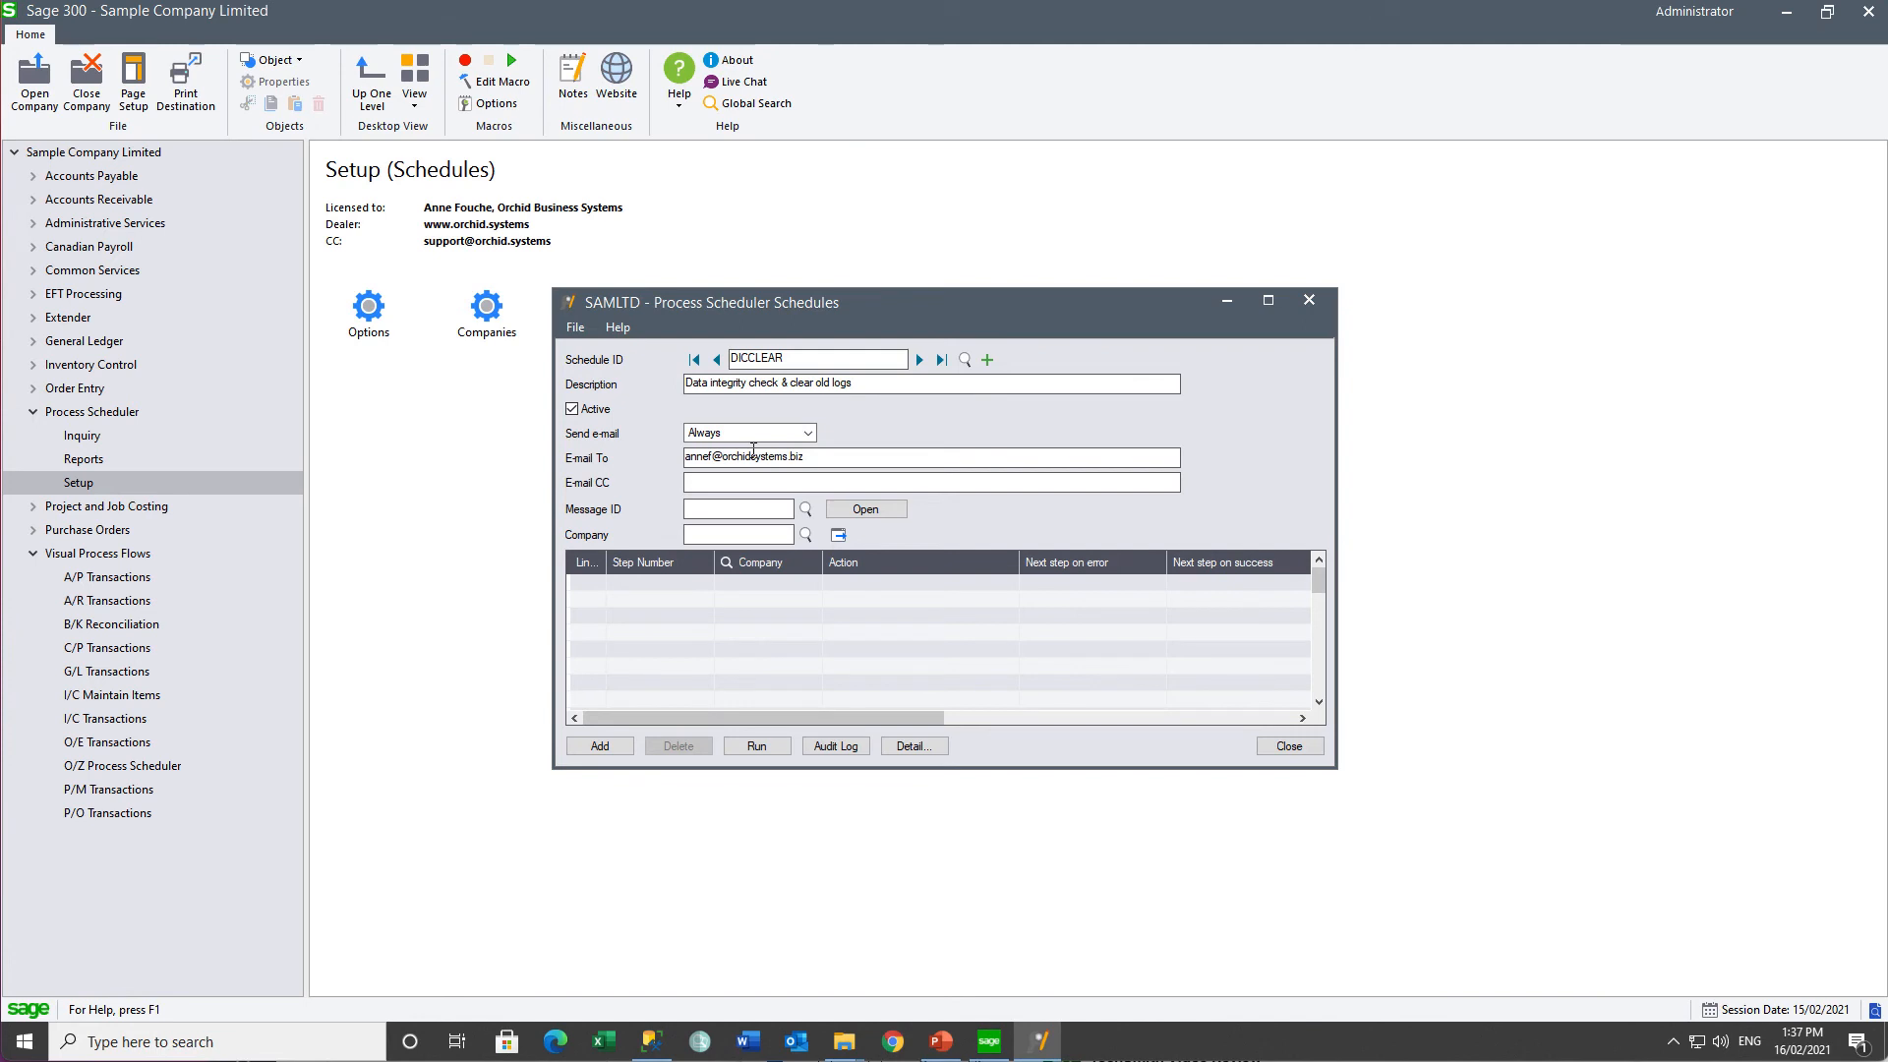
{"action": "left_click", "coordinate": [806, 508]}
{"action": "double_click", "coordinate": [895, 697]}
- Add an integrity-check step for company O11 with Fix errors set to Yes
{"action": "left_click", "coordinate": [676, 583]}
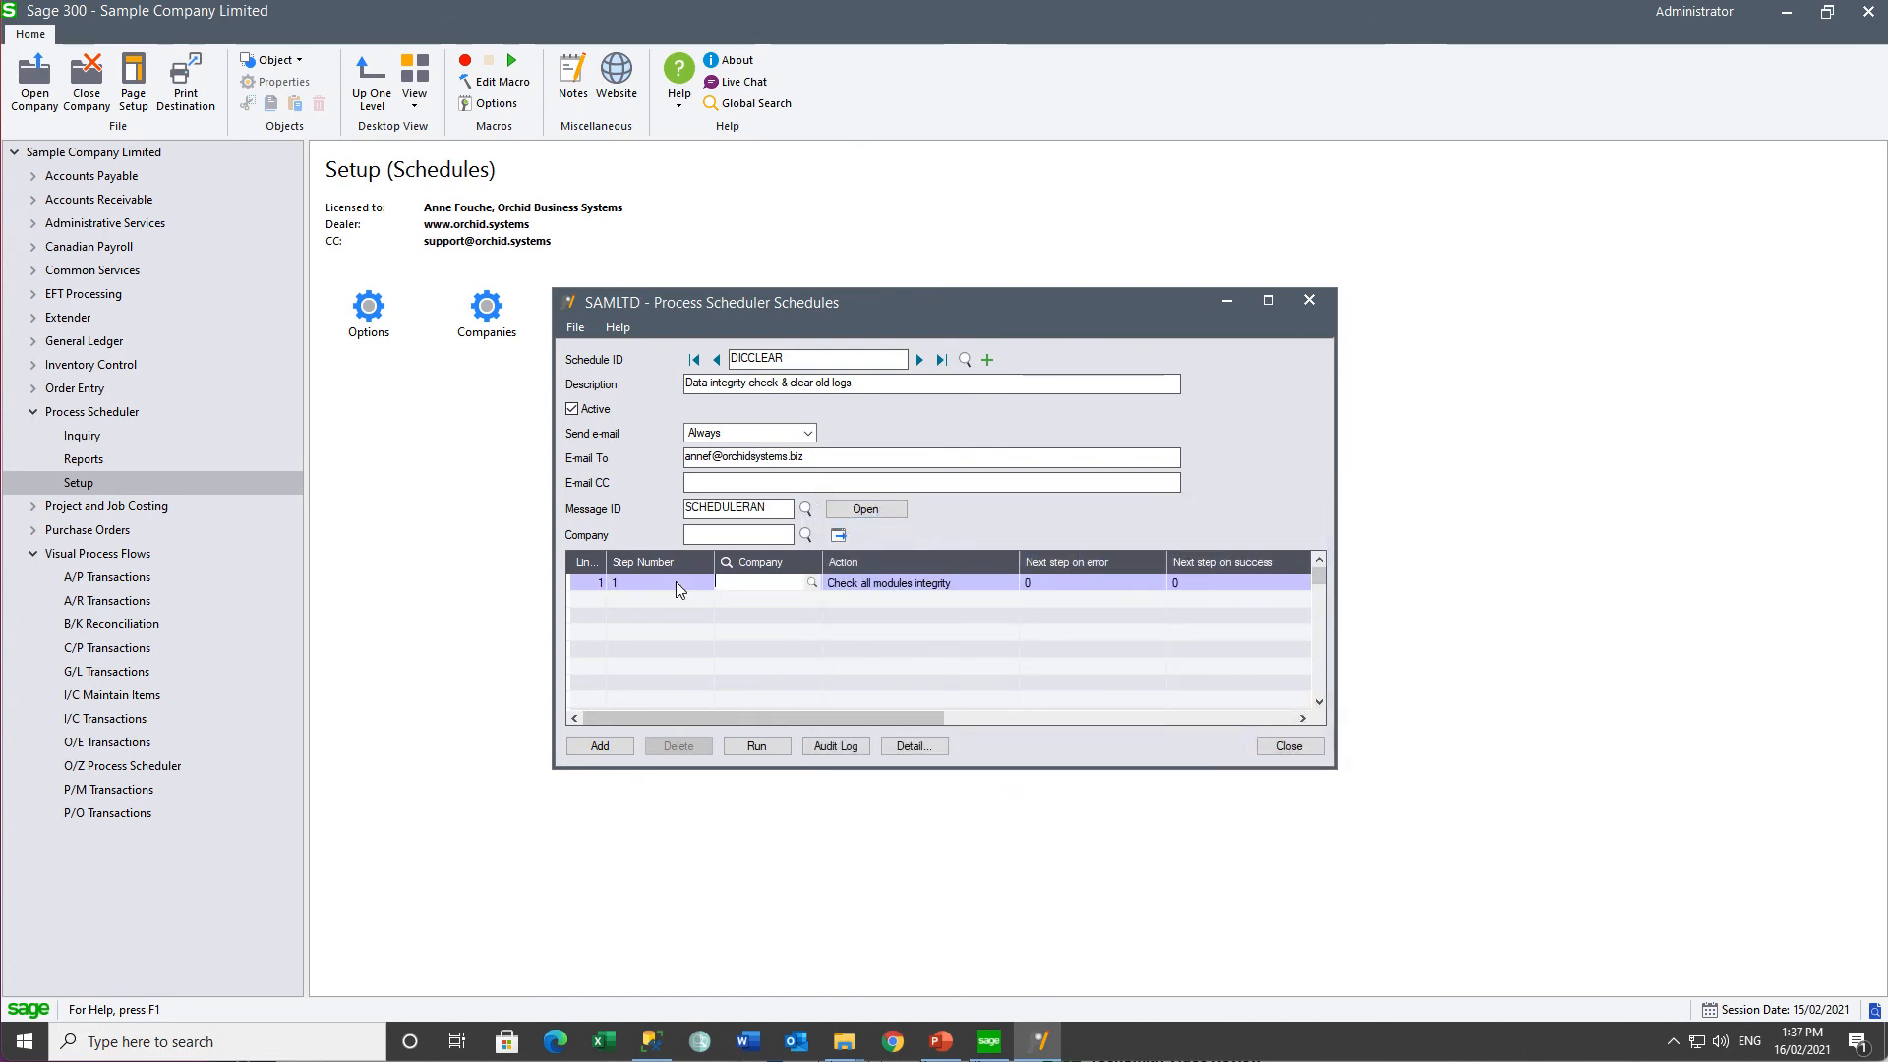
{"action": "type", "text": "011"}
{"action": "key", "text": "Tab"}
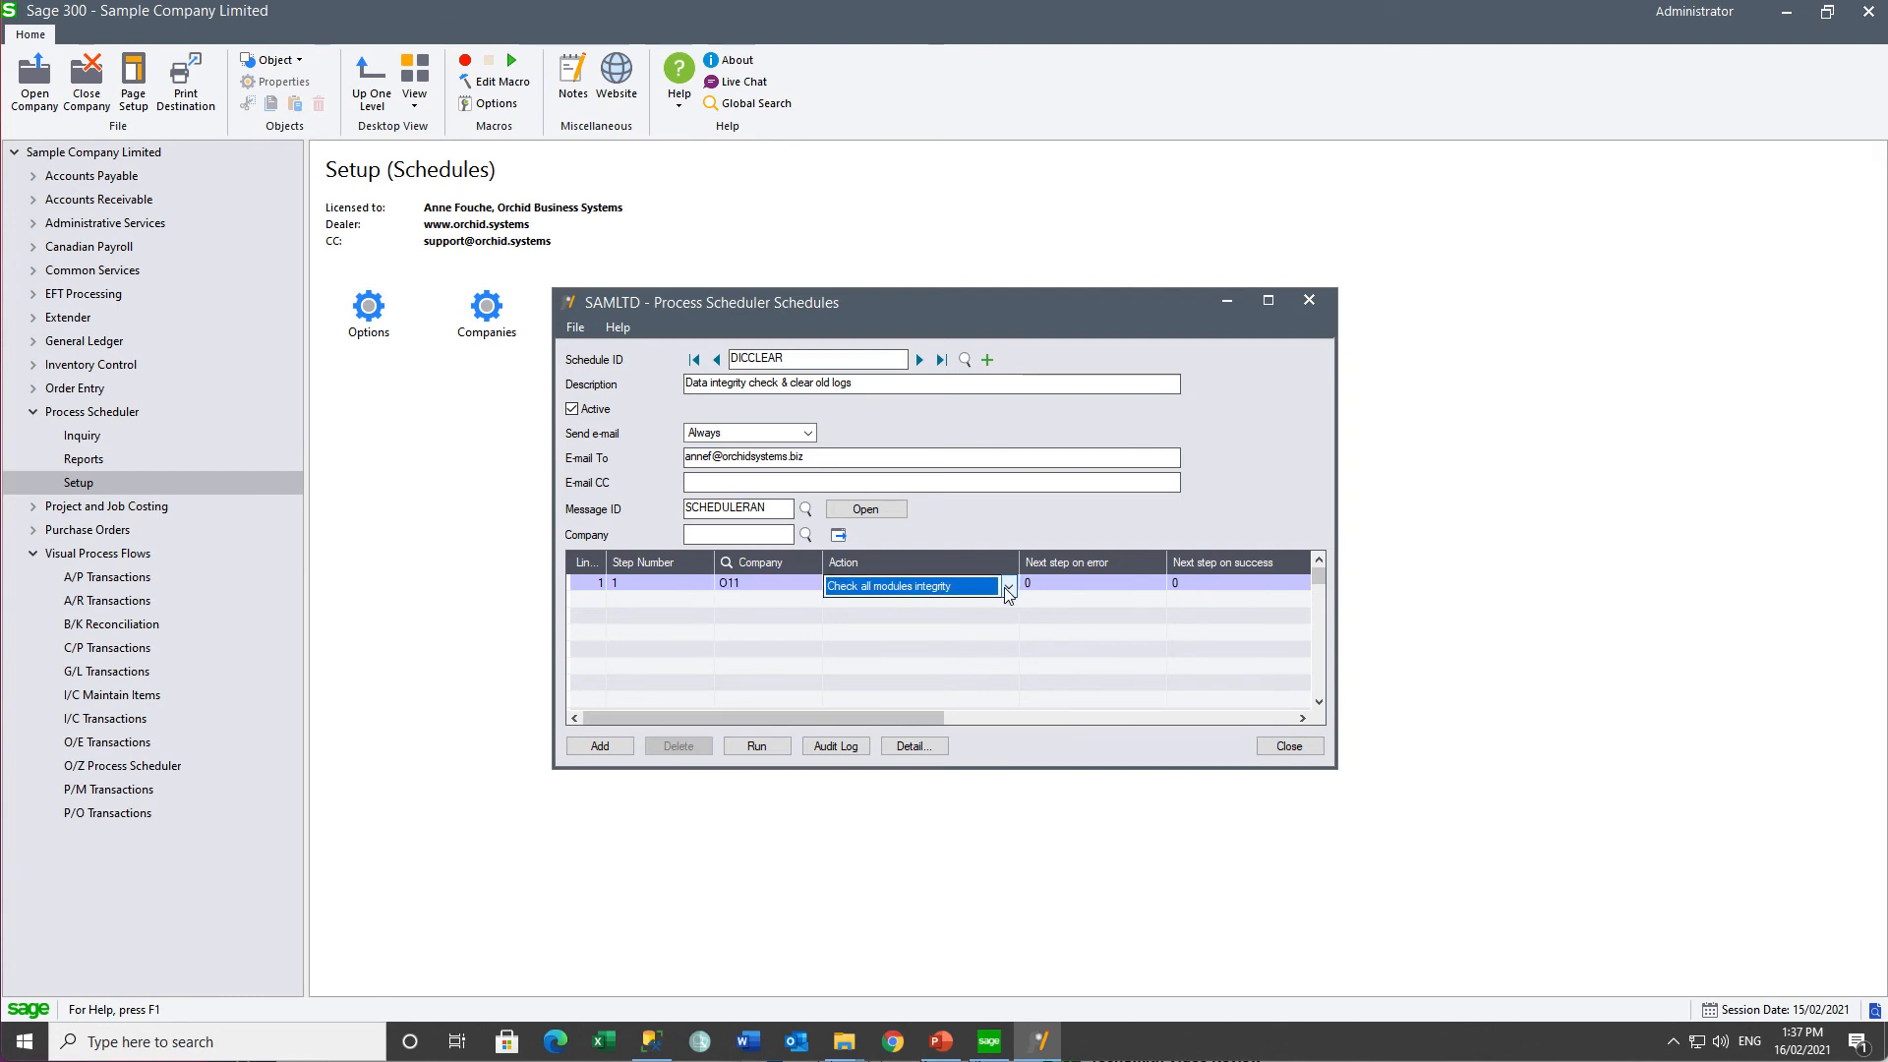
{"action": "left_click", "coordinate": [911, 750]}
{"action": "left_click", "coordinate": [876, 421]}
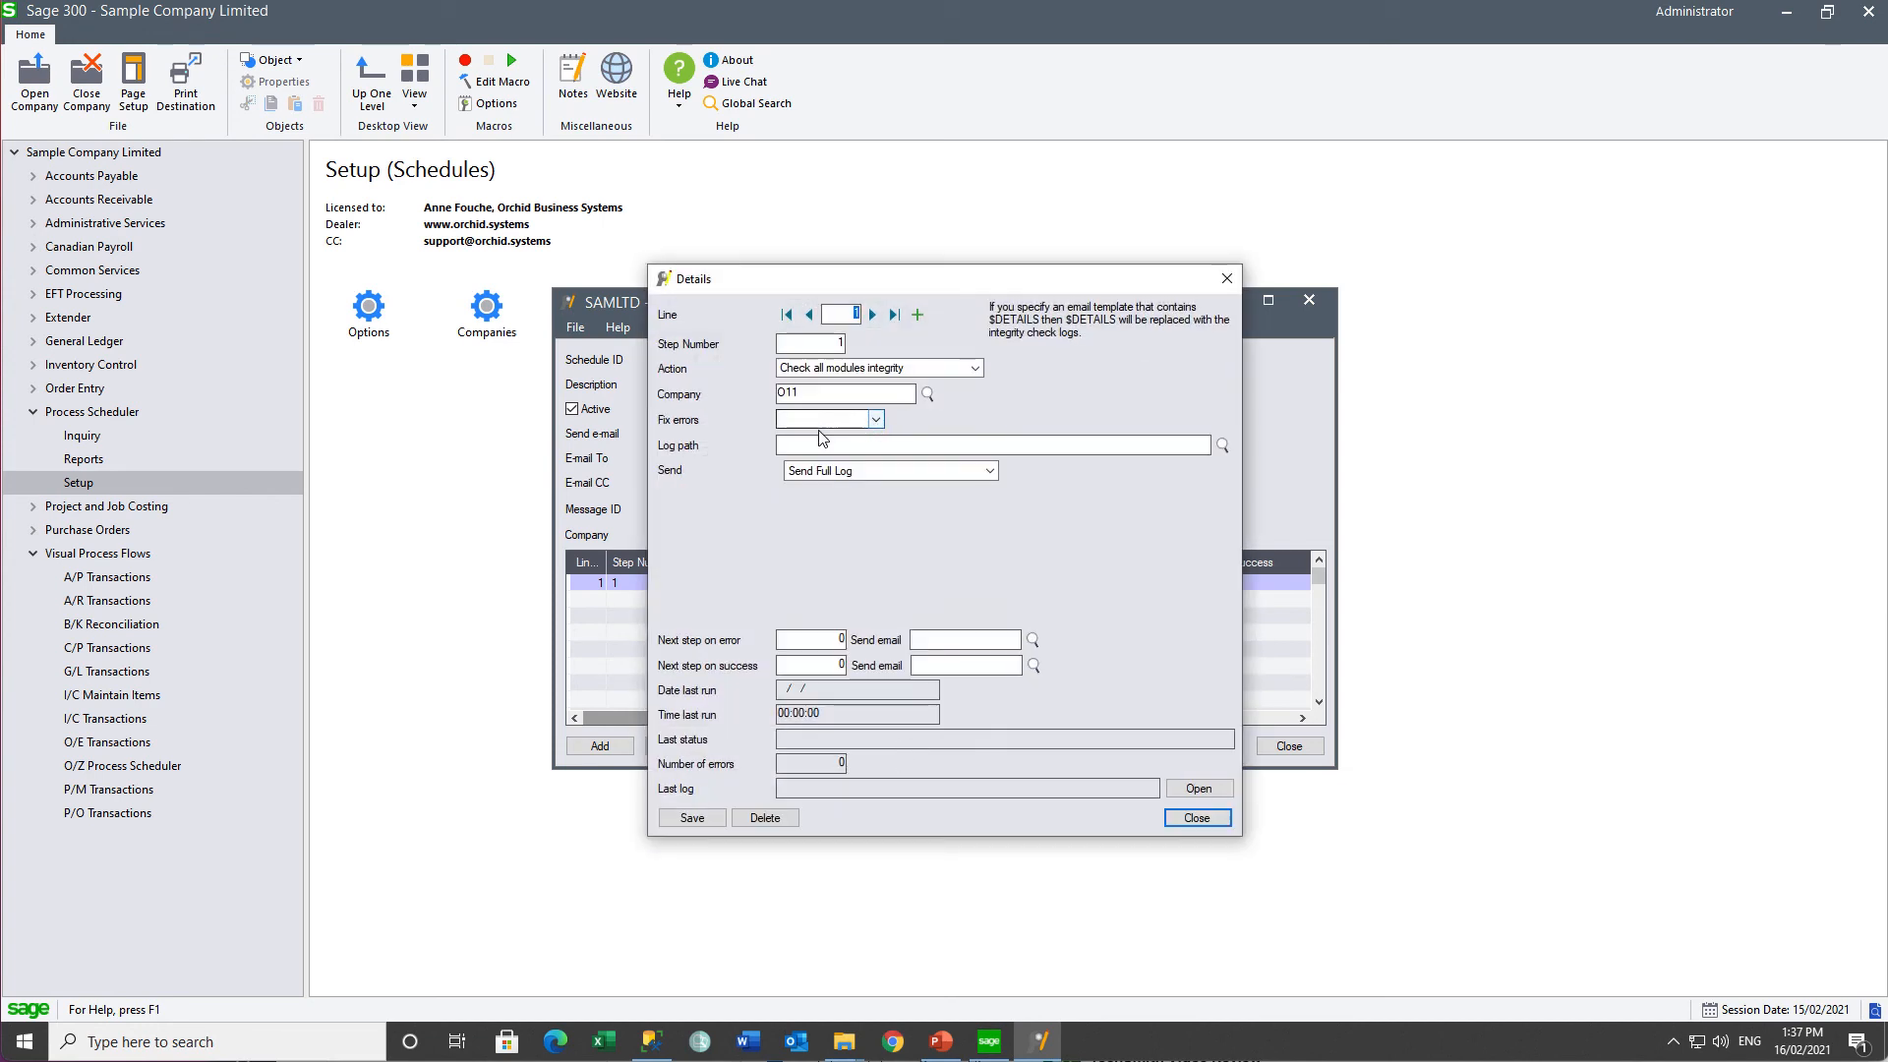
{"action": "left_click", "coordinate": [875, 421]}
{"action": "left_click", "coordinate": [875, 421]}
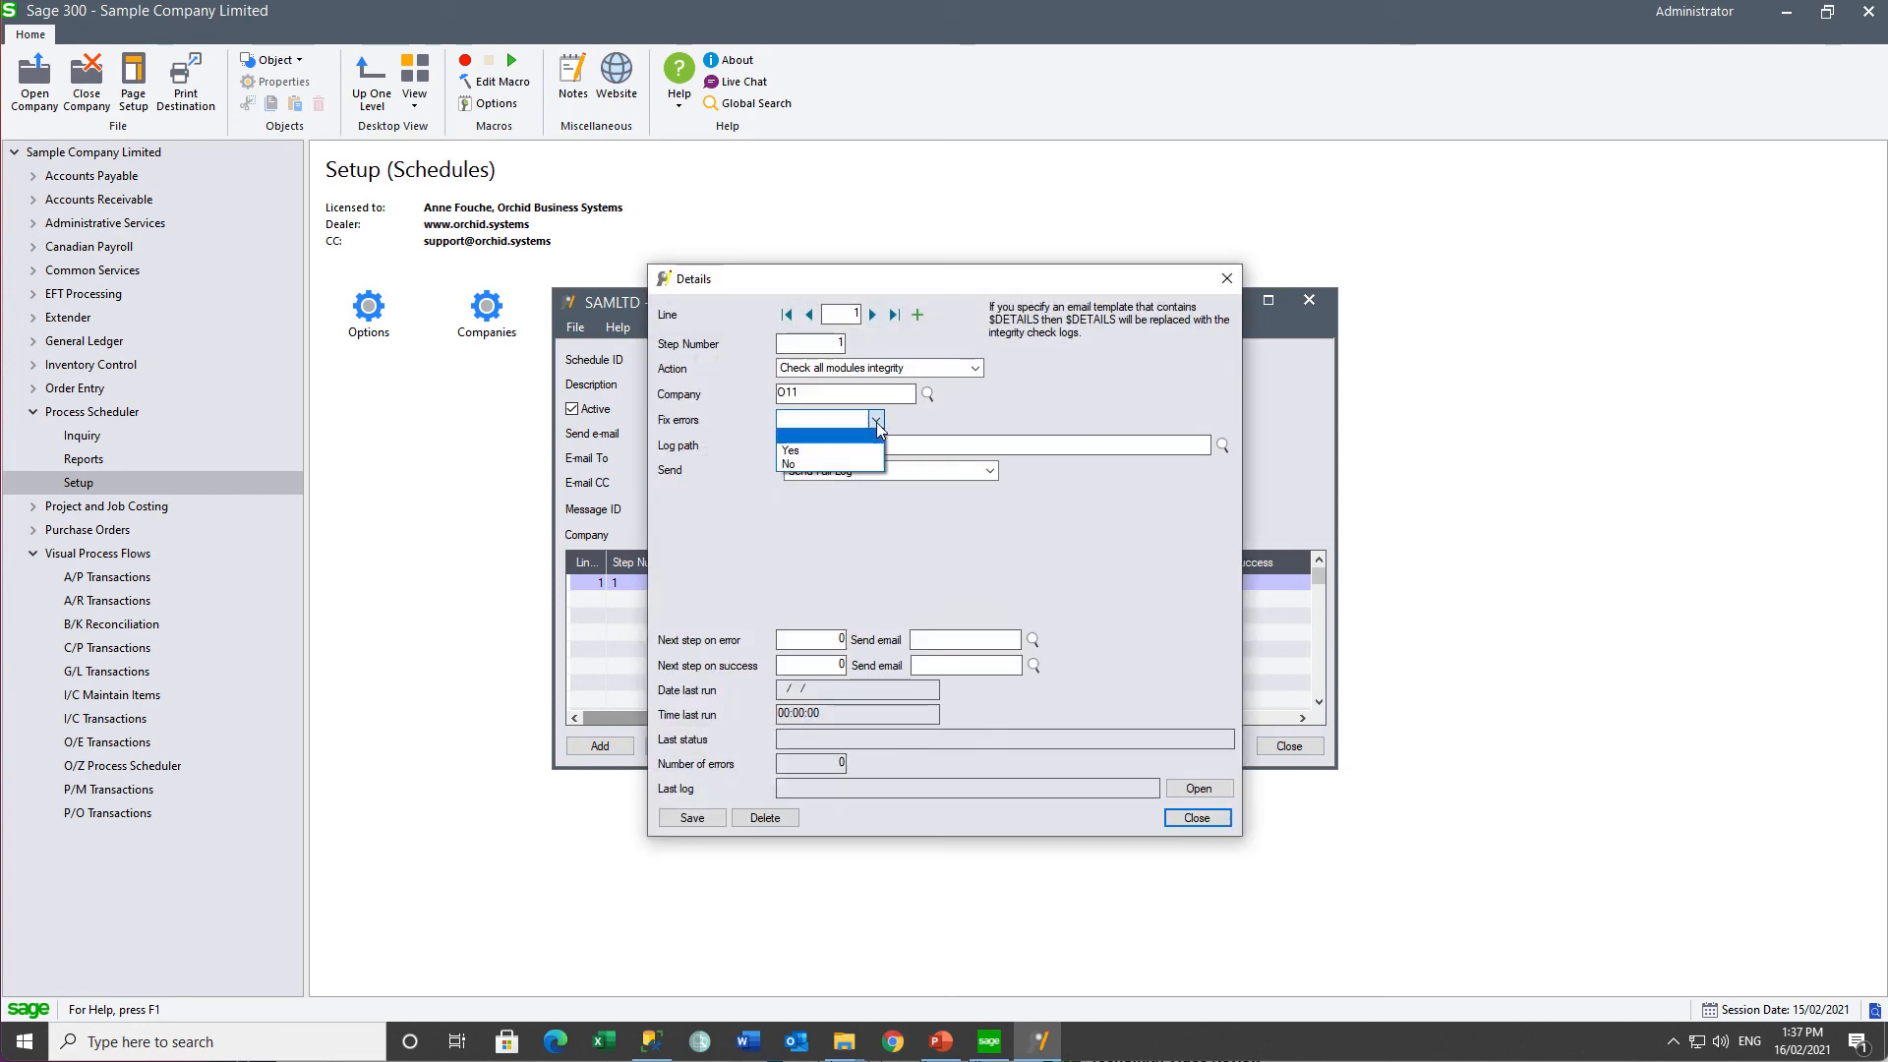
{"action": "left_click", "coordinate": [832, 454]}
- Log step 1 to Integrity Checks\O11, use the SCHEDULEERROR e-mail, go to step 5, and save
{"action": "left_click", "coordinate": [832, 445]}
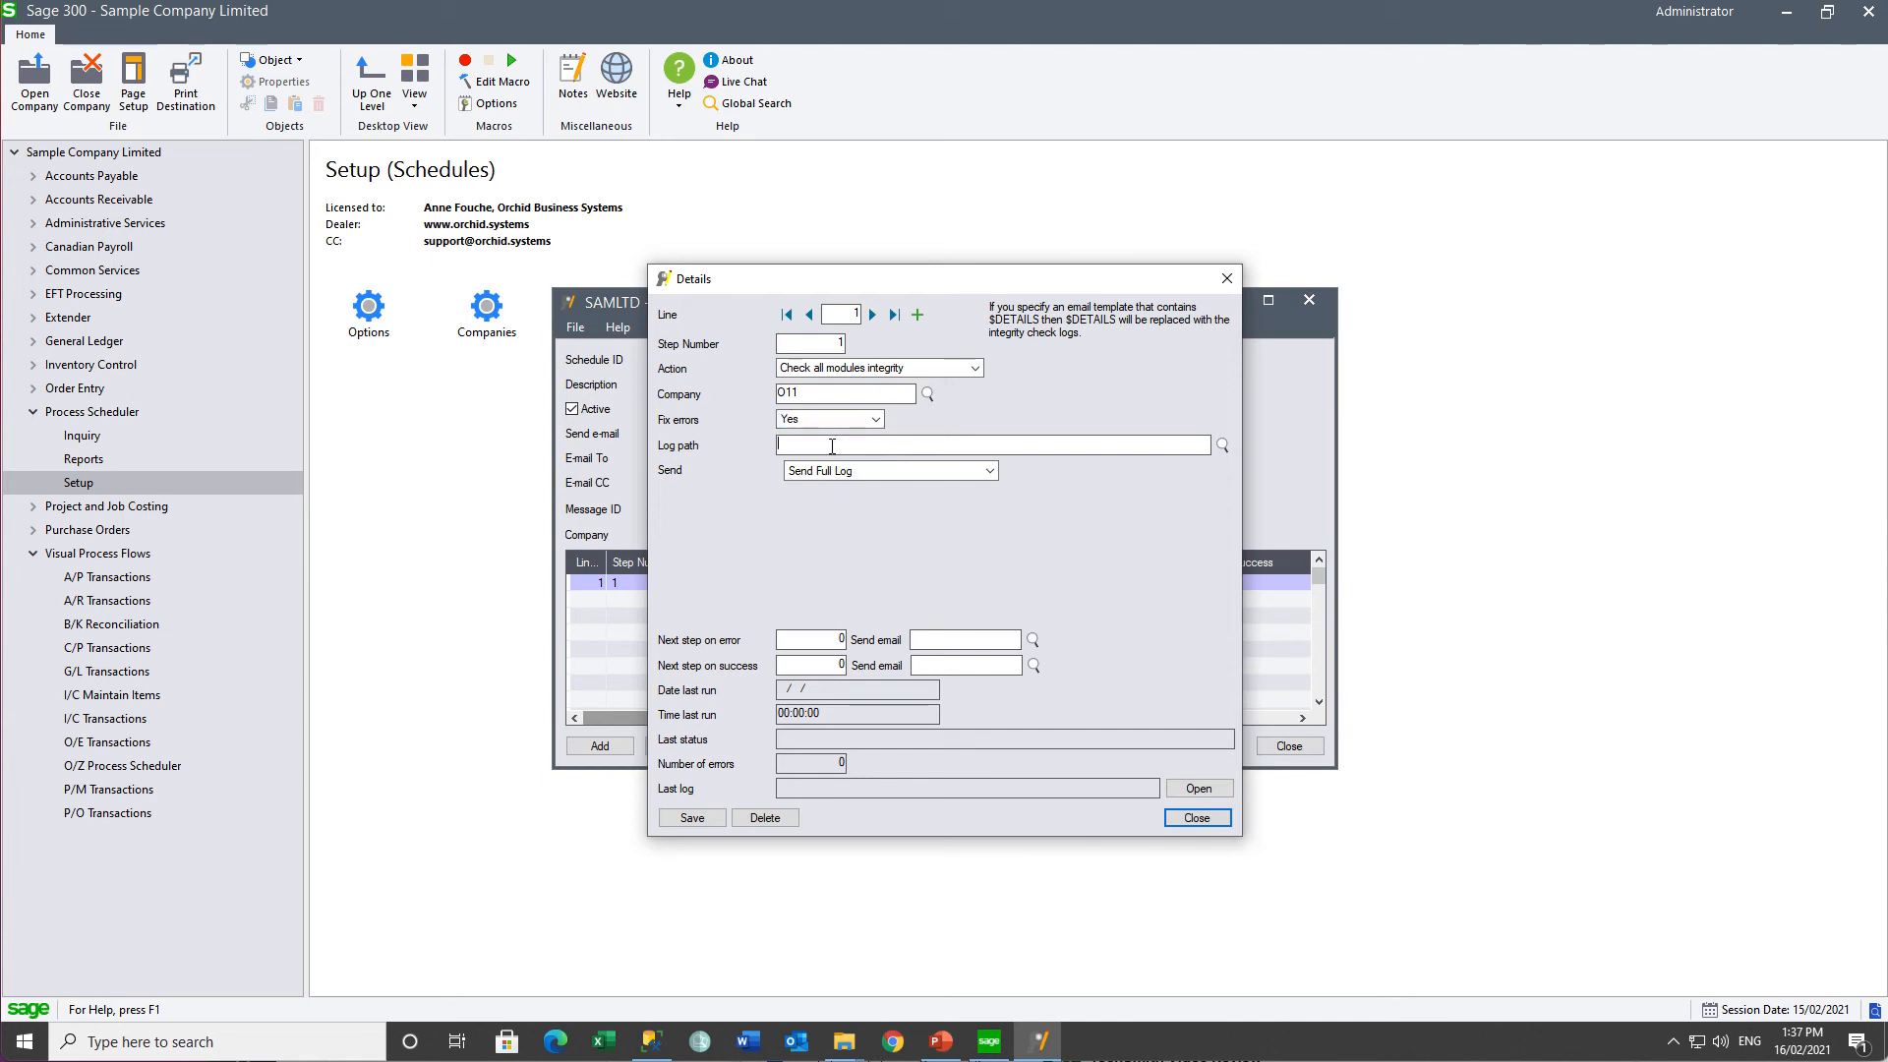
{"action": "type", "text": "C:\\Orchid\\PS Files\\Integrity Checks"}
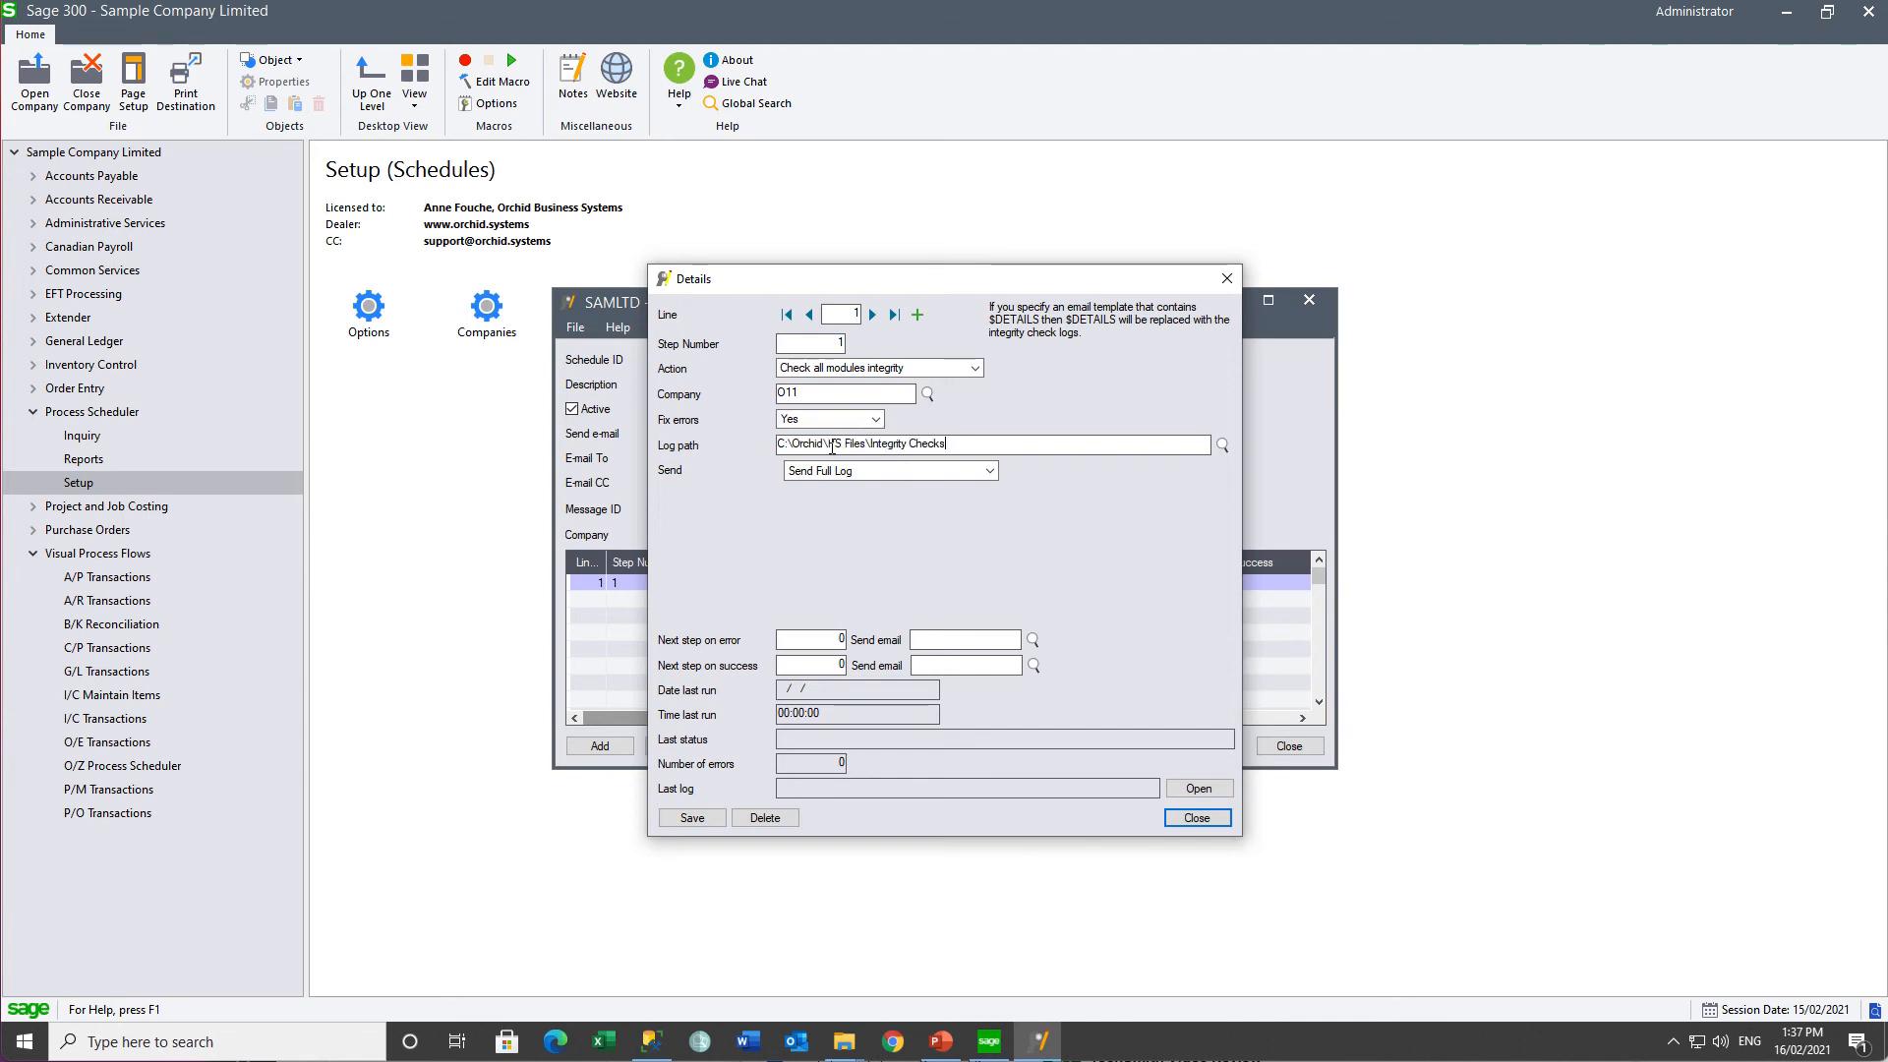
{"action": "type", "text": "\\O11"}
{"action": "key", "text": "Tab"}
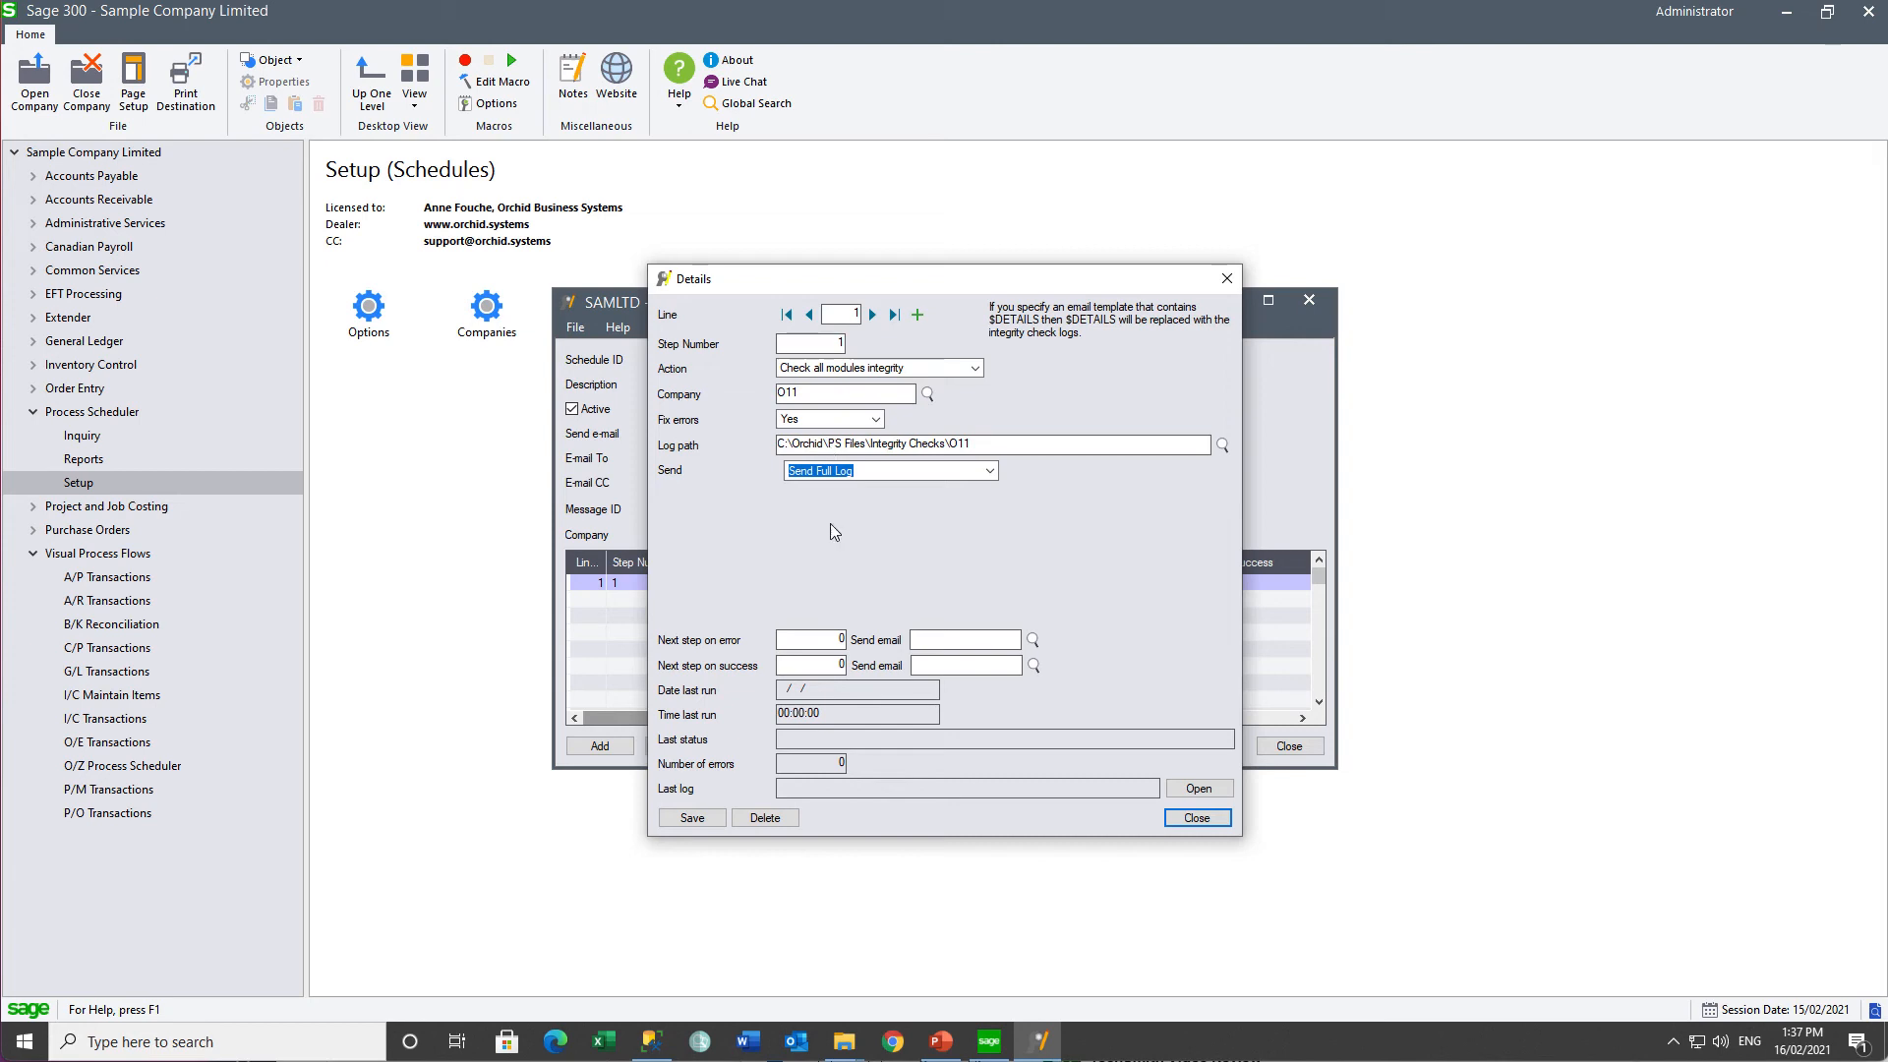
{"action": "left_click", "coordinate": [842, 640]}
{"action": "left_click", "coordinate": [1032, 640]}
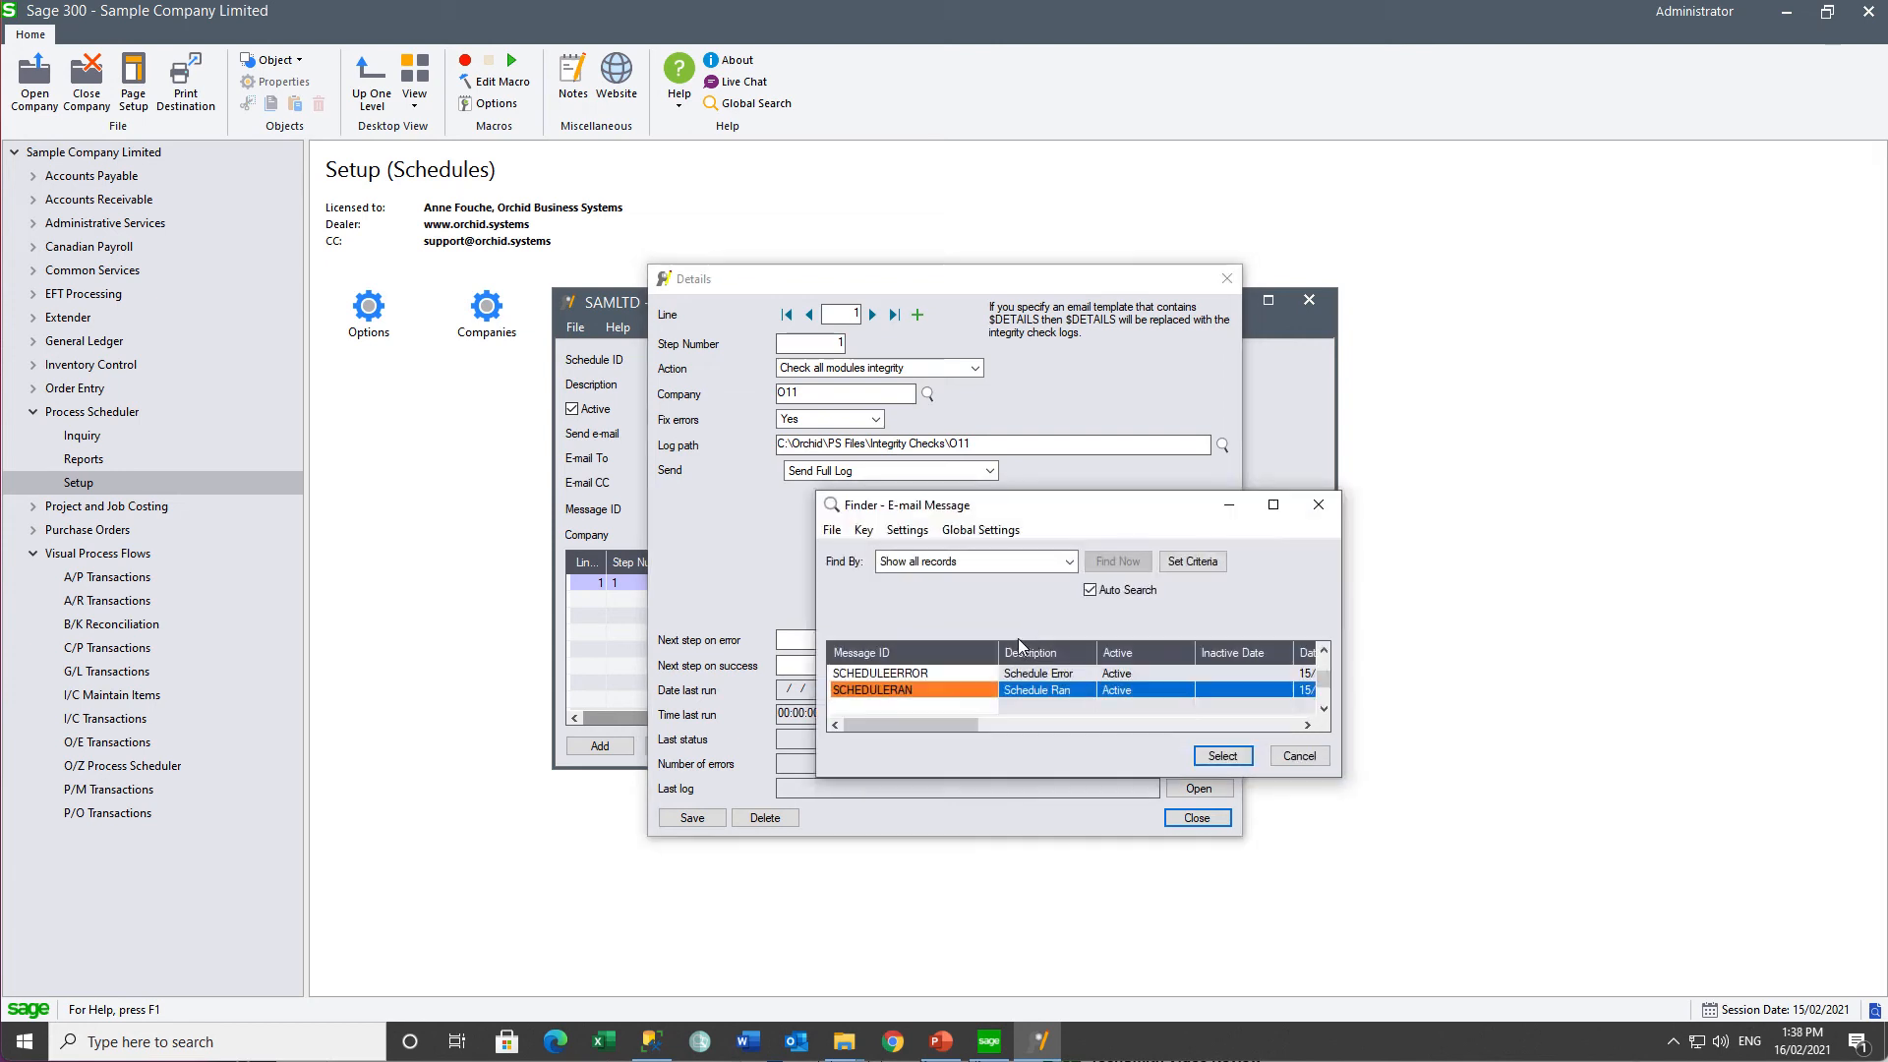
{"action": "double_click", "coordinate": [906, 673]}
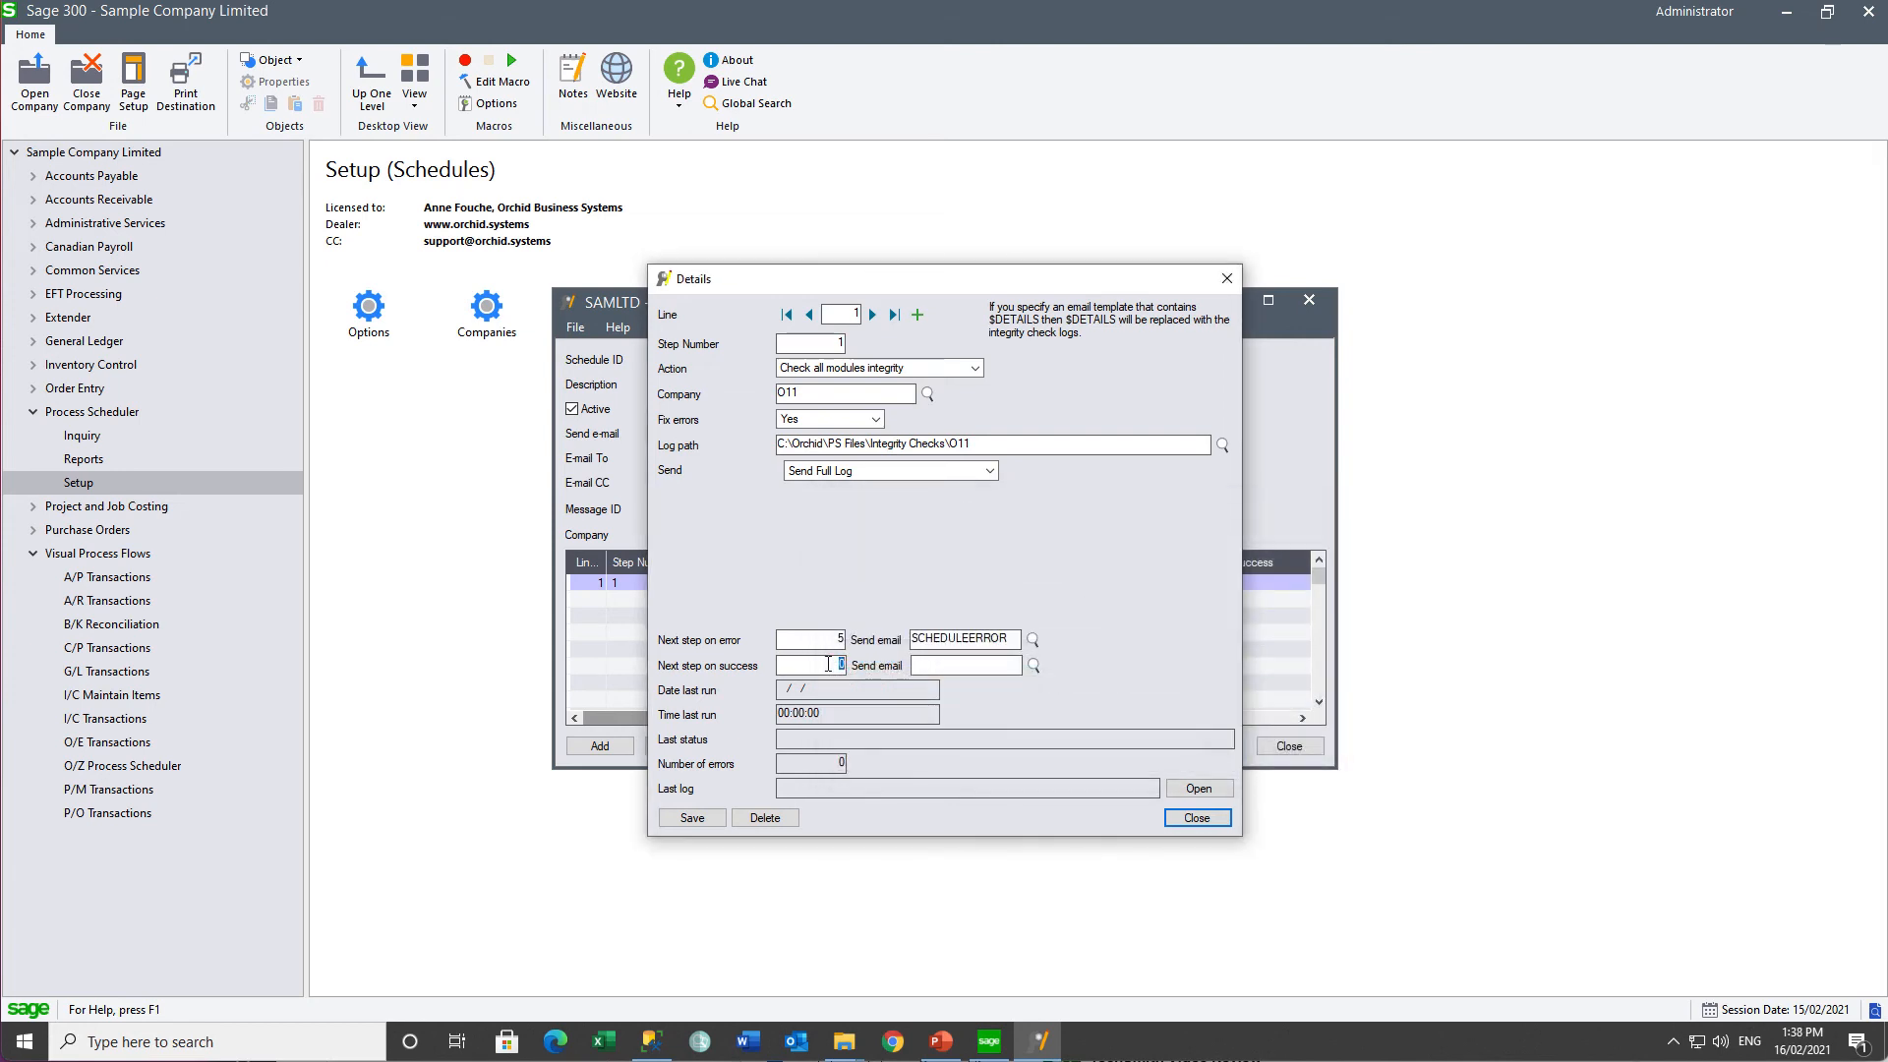
{"action": "type", "text": "5"}
{"action": "key", "text": "Tab"}
{"action": "left_click", "coordinate": [692, 817]}
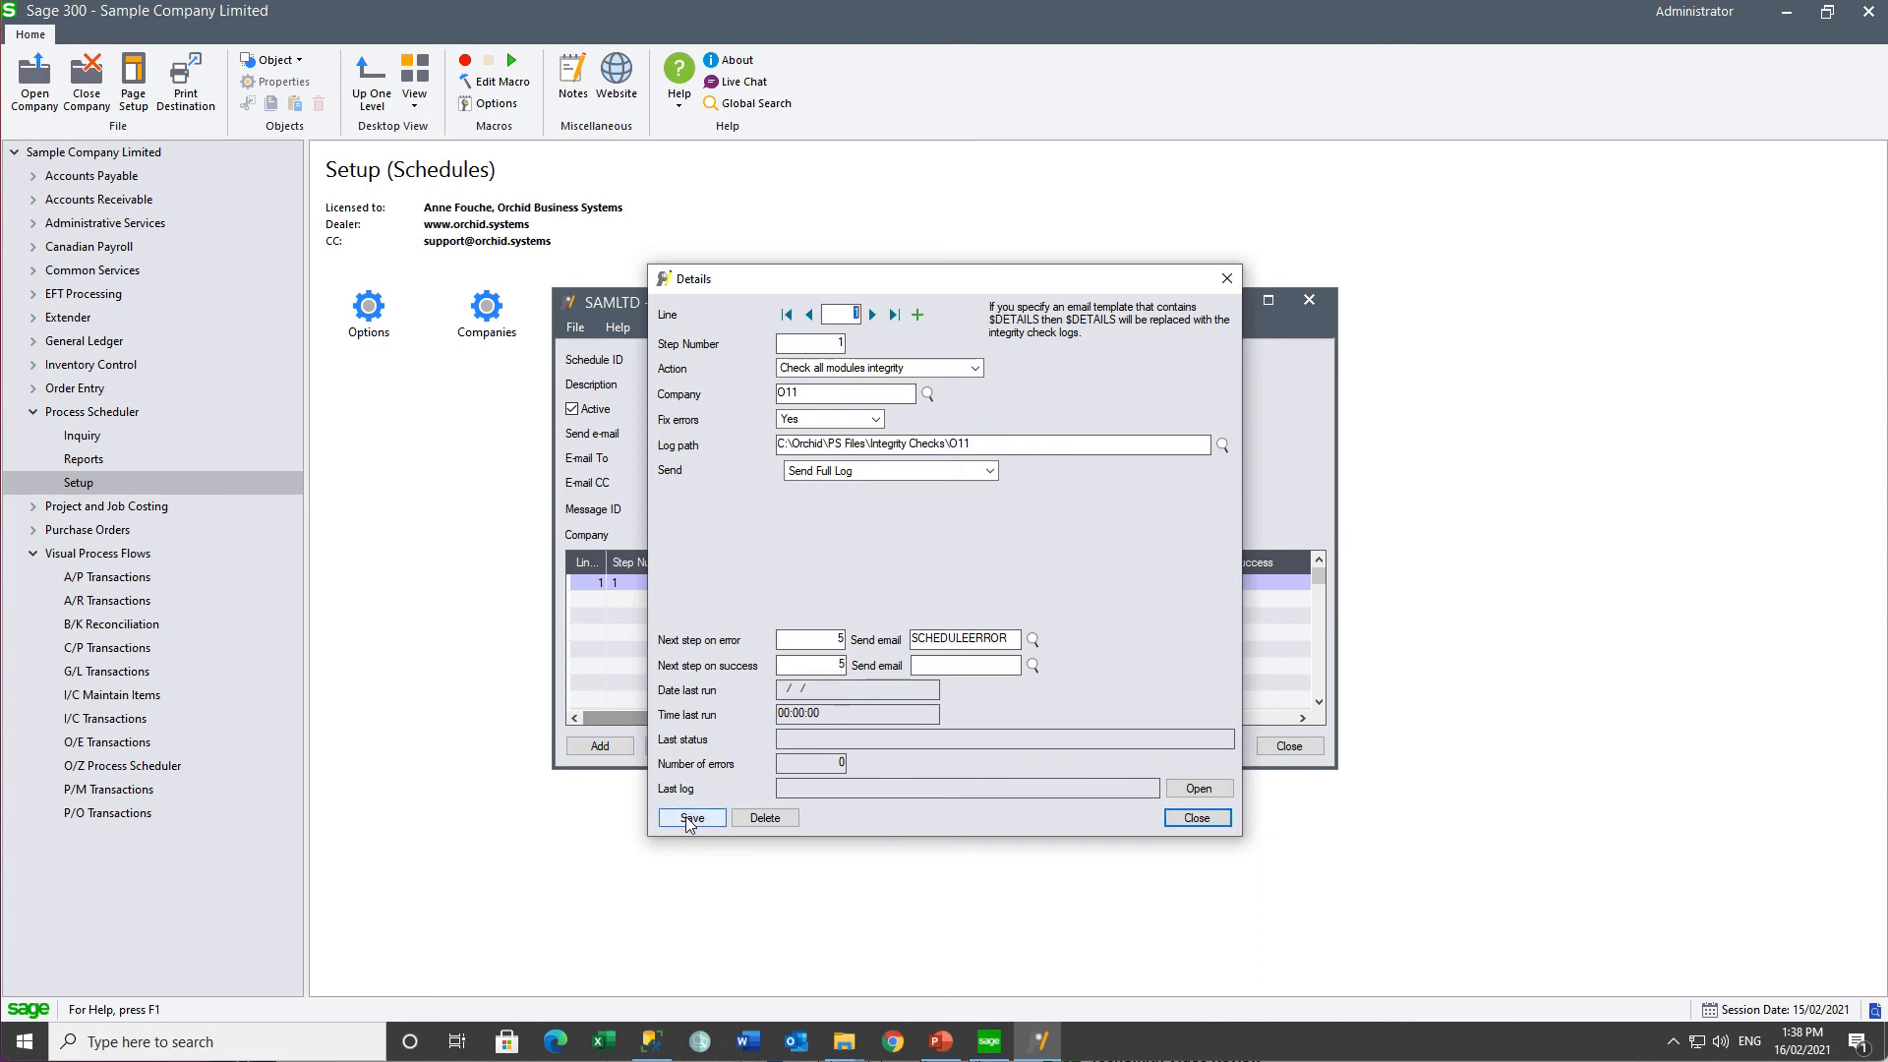
- Add step 5 as a Clear Data Integrity Logs action for company O11
{"action": "left_click", "coordinate": [918, 314]}
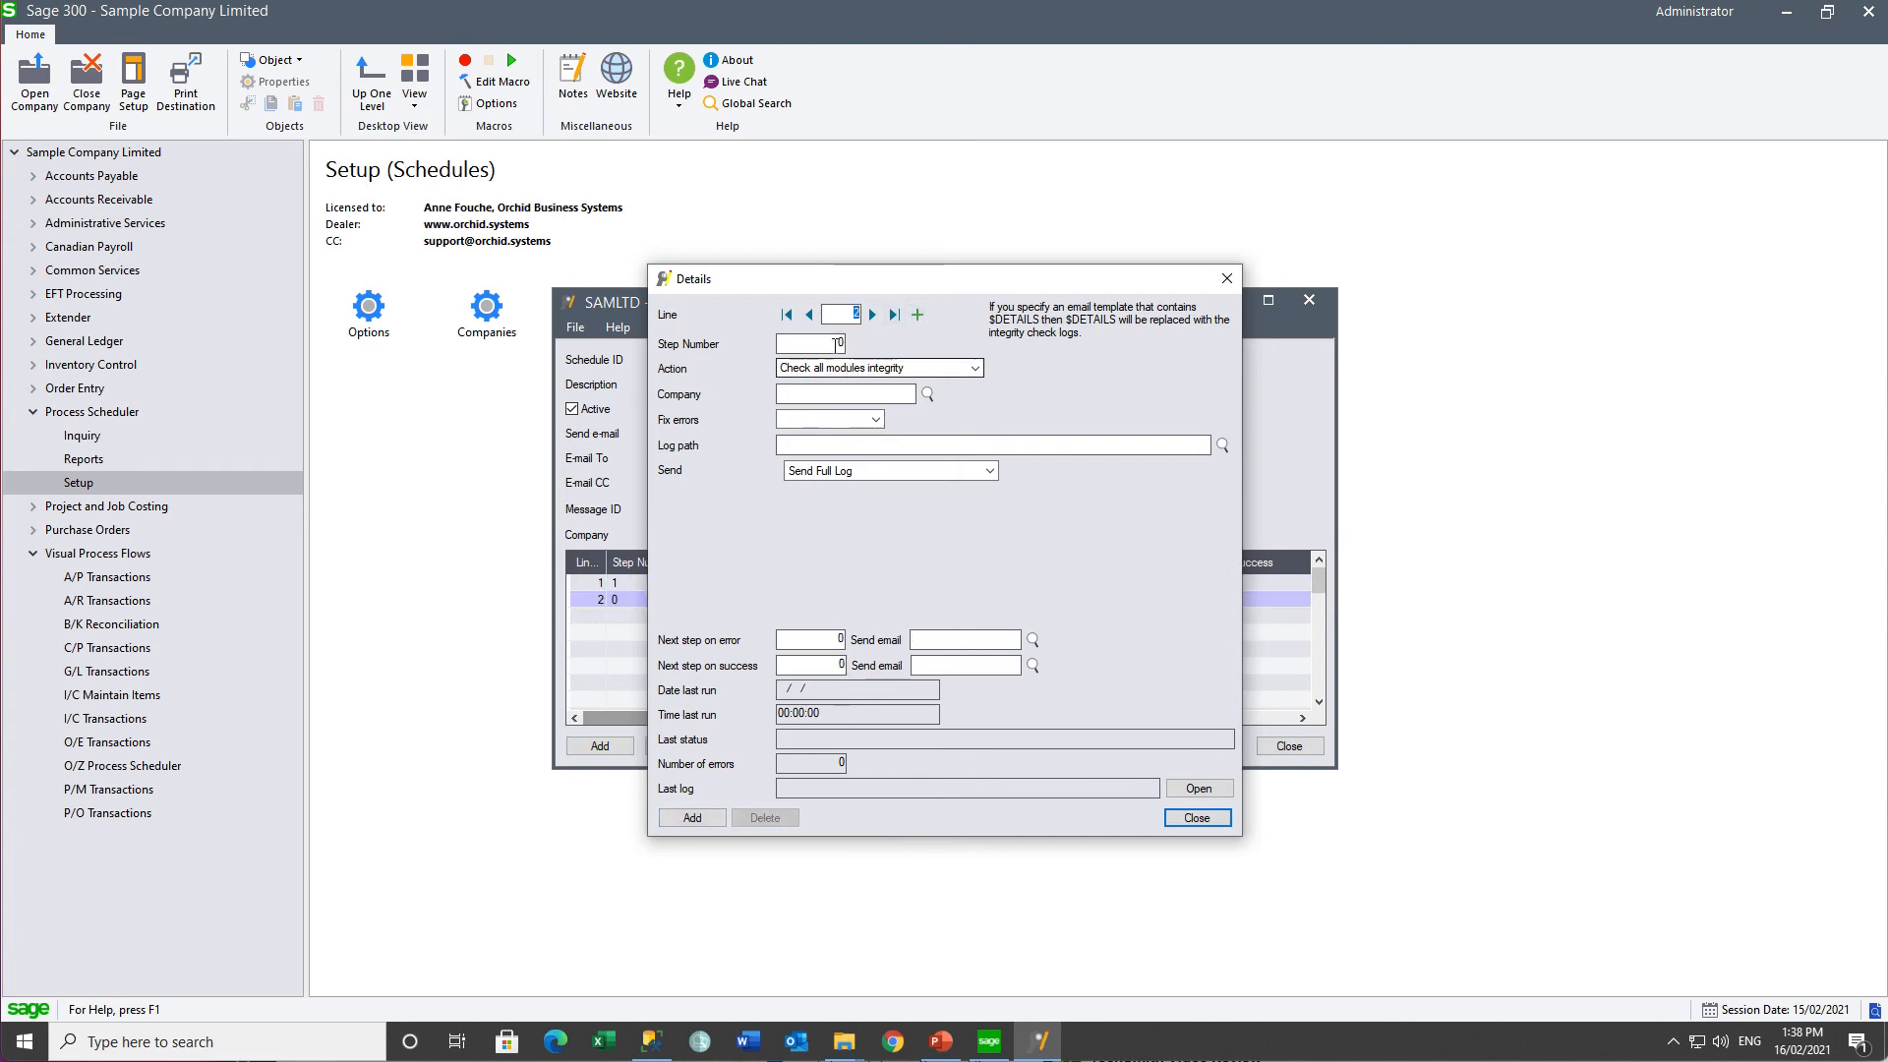
{"action": "key", "text": "Tab"}
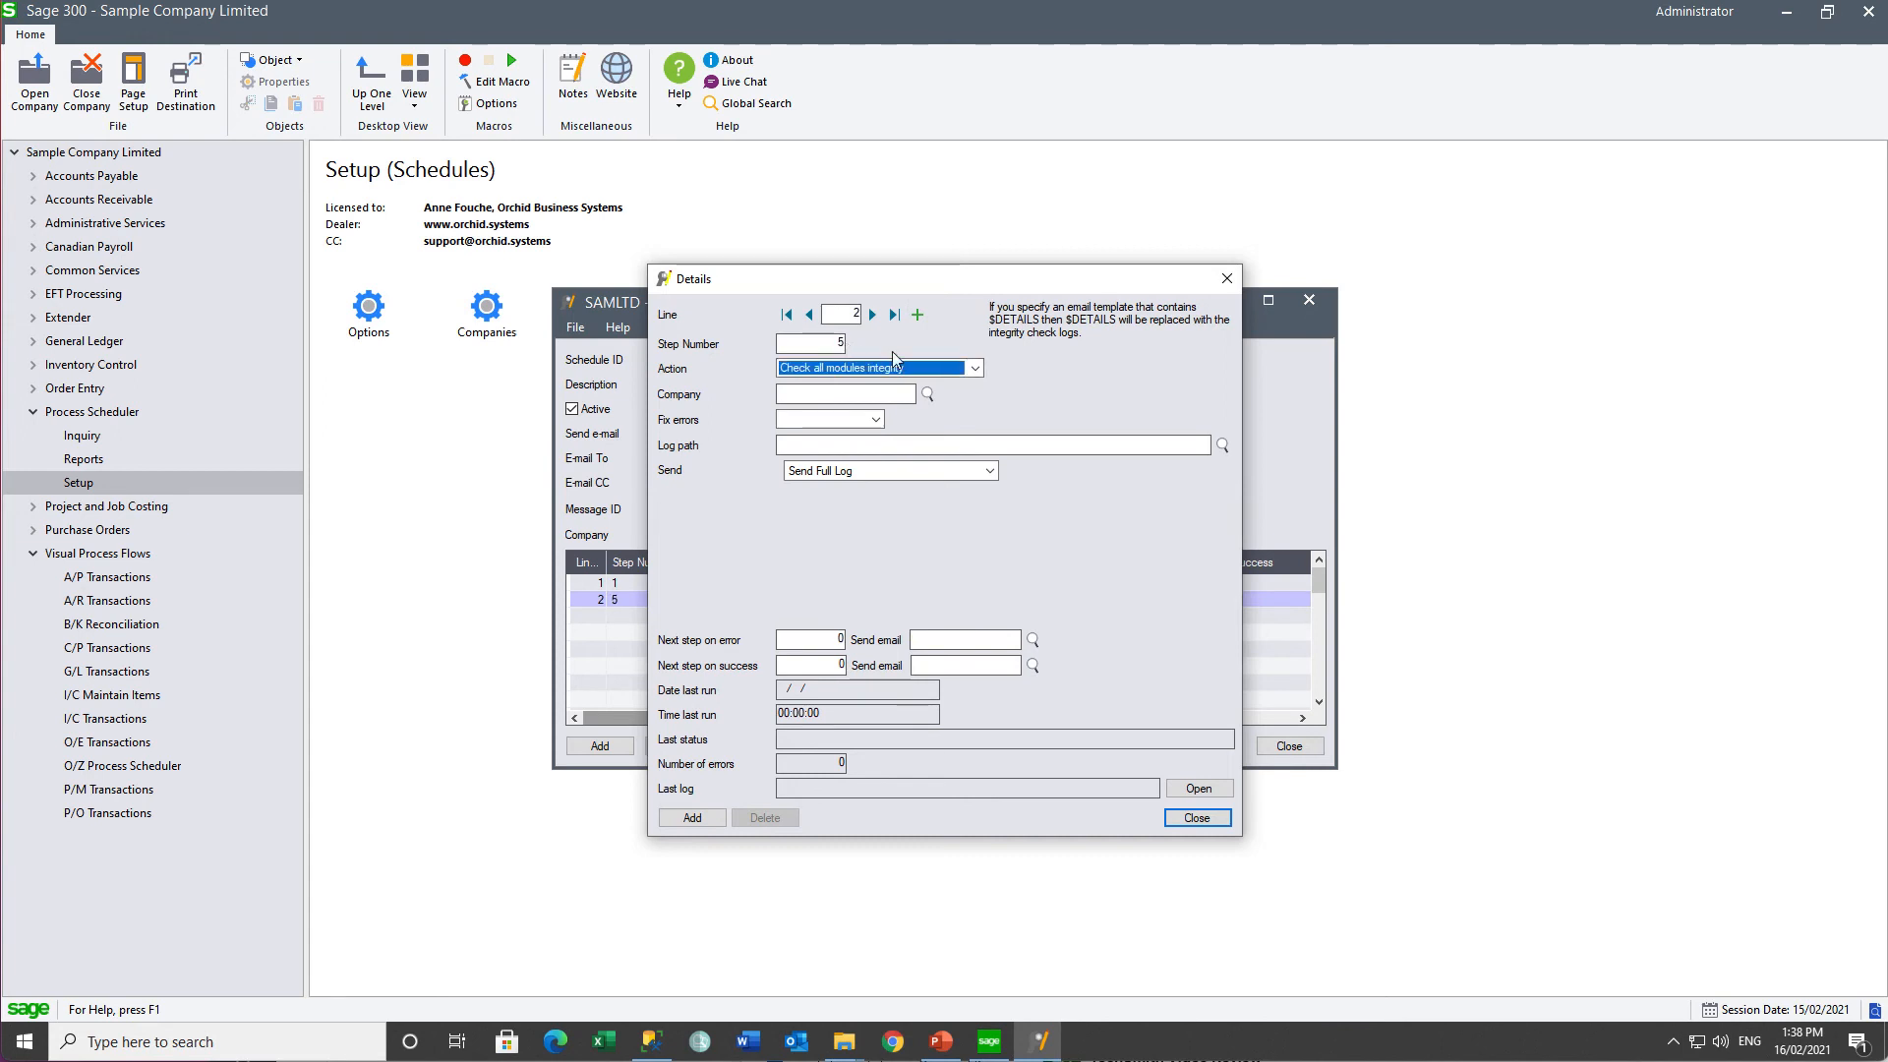
{"action": "left_click", "coordinate": [976, 370]}
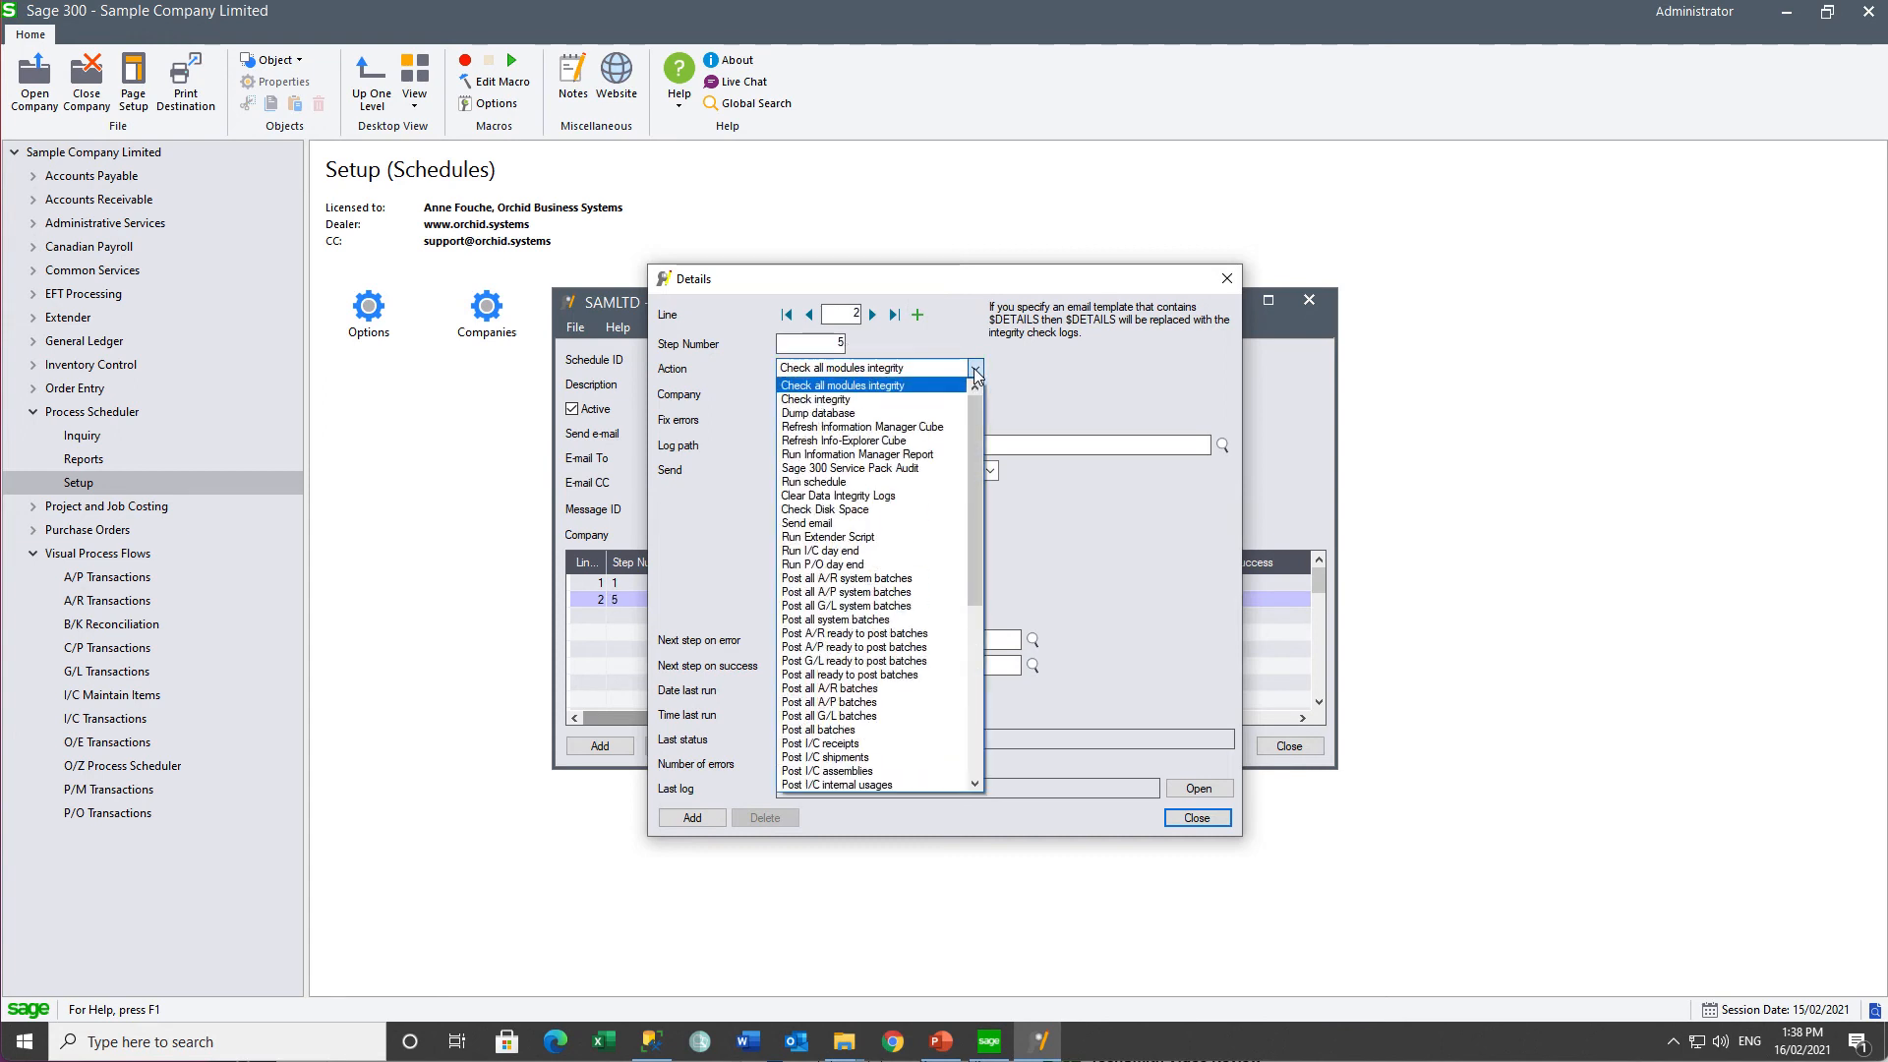
{"action": "left_click", "coordinate": [884, 504]}
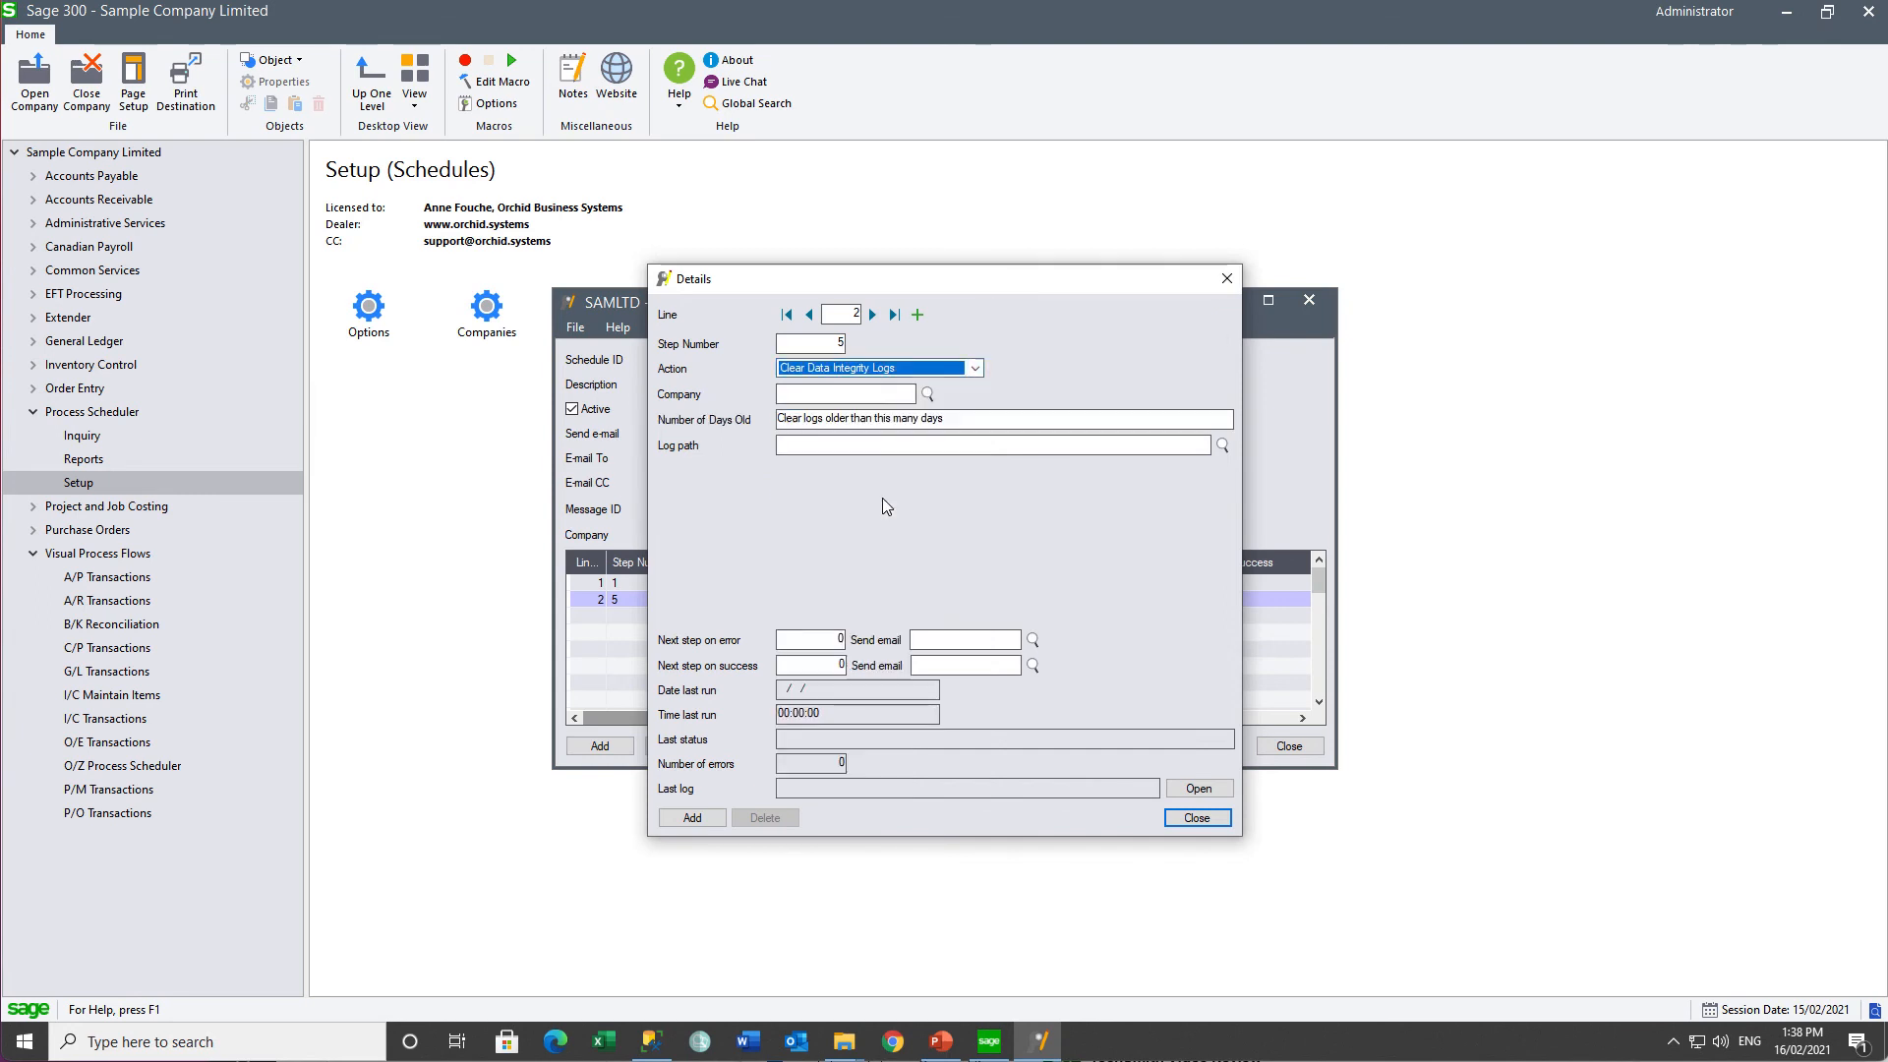
{"action": "left_click", "coordinate": [857, 400]}
{"action": "type", "text": "O11"}
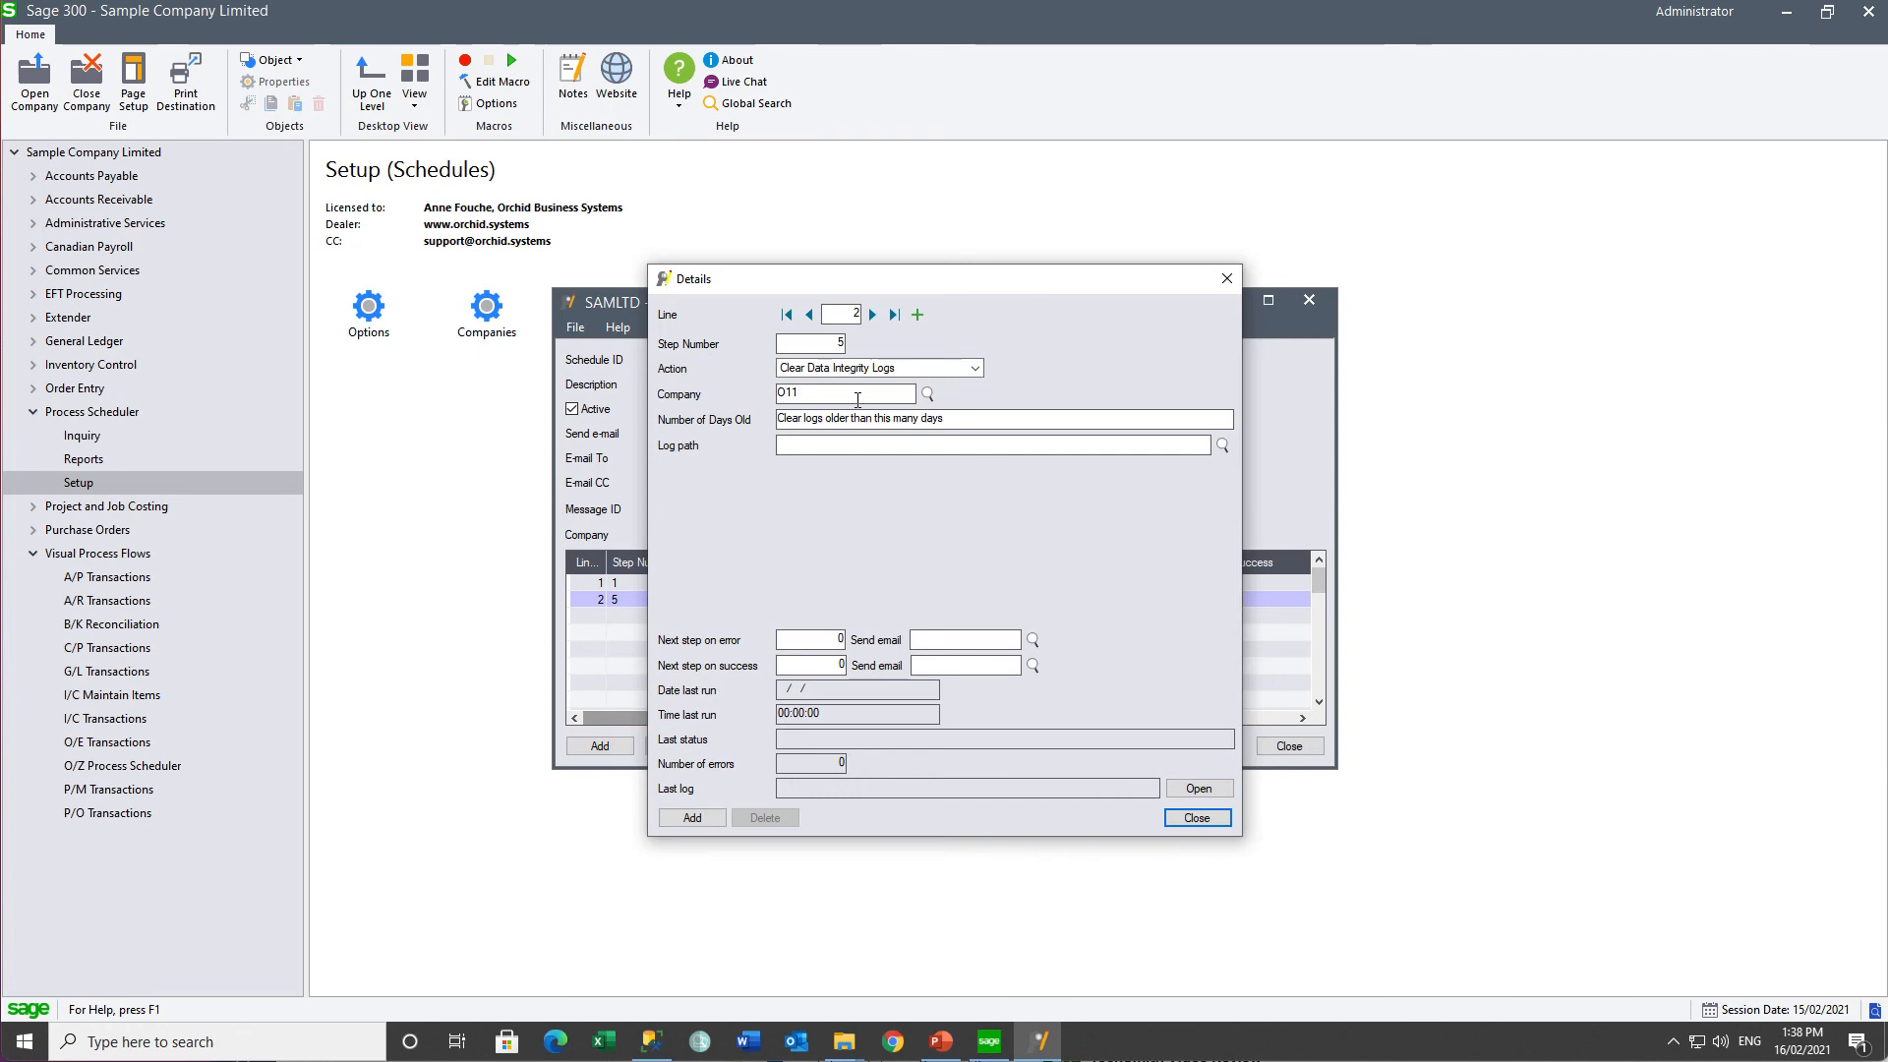
{"action": "key", "text": "Tab"}
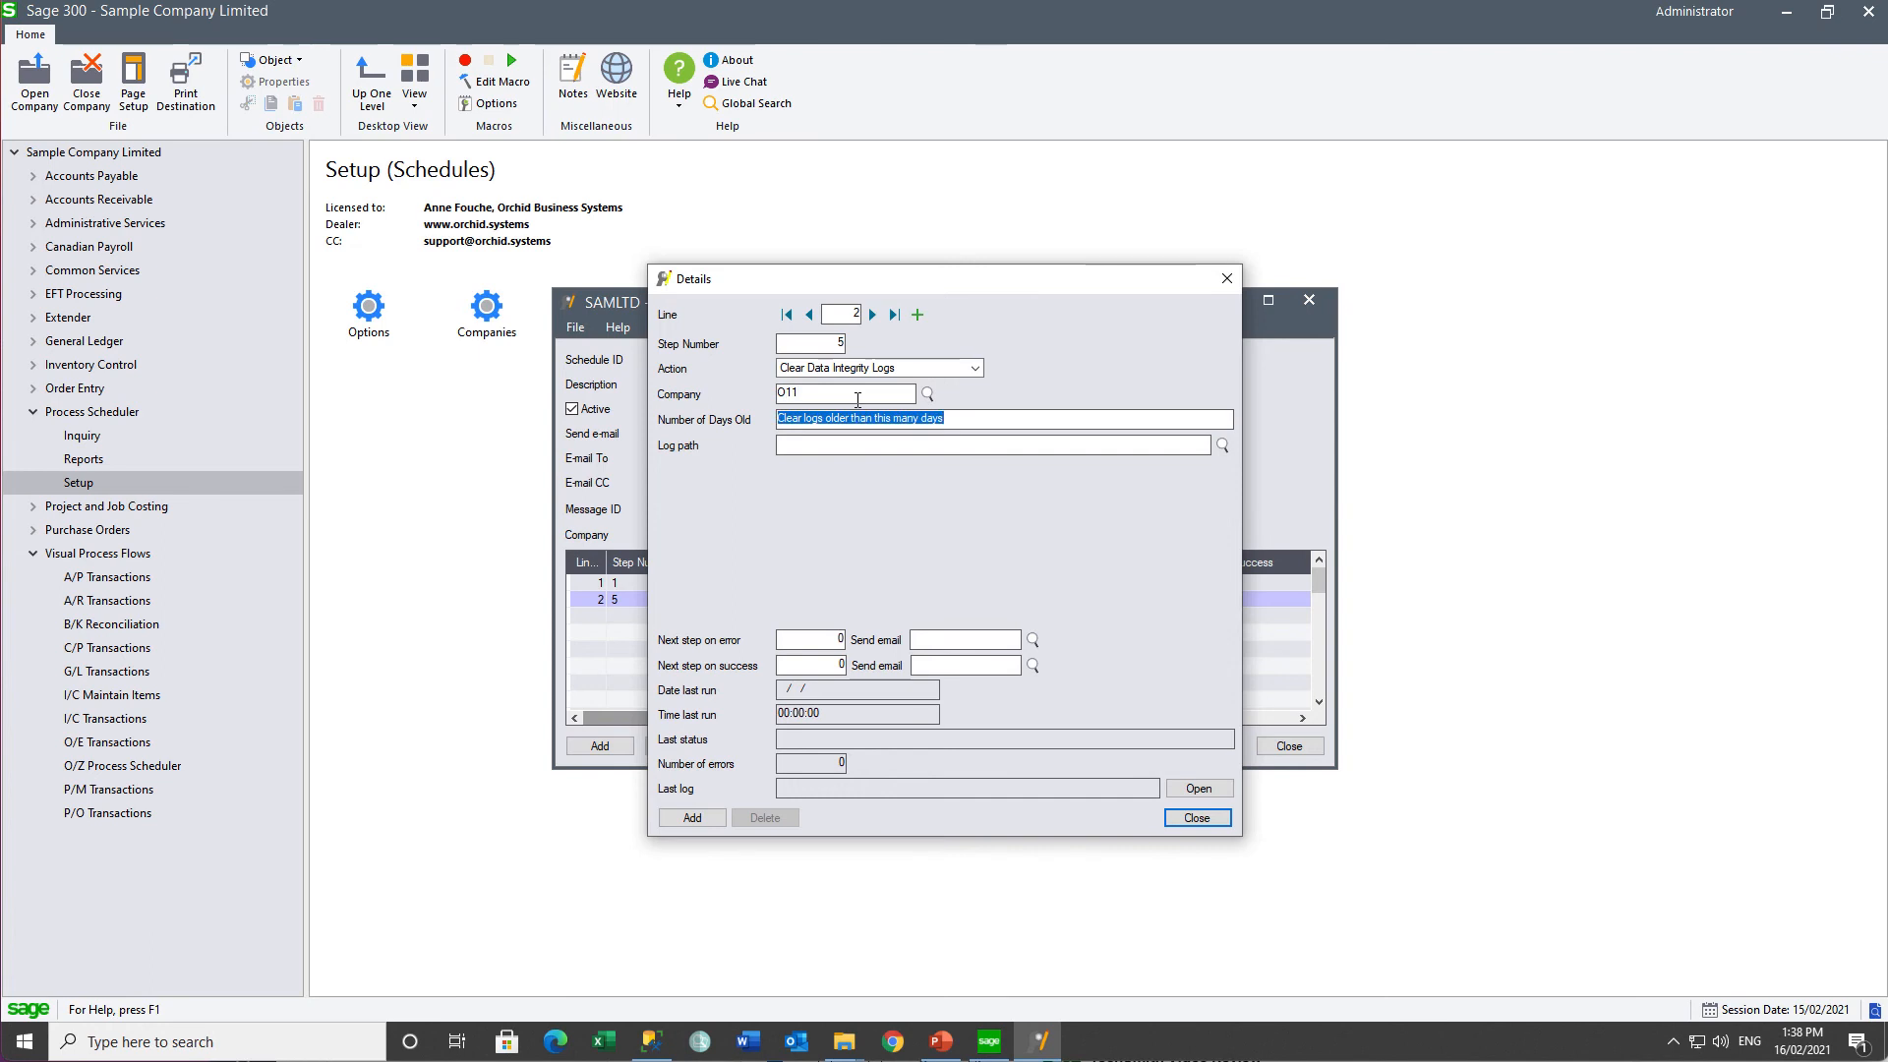
- Clear logs older than 90 days from the Integrity Checks path, SCHEDULEERROR on error, next step 10
{"action": "type", "text": "90"}
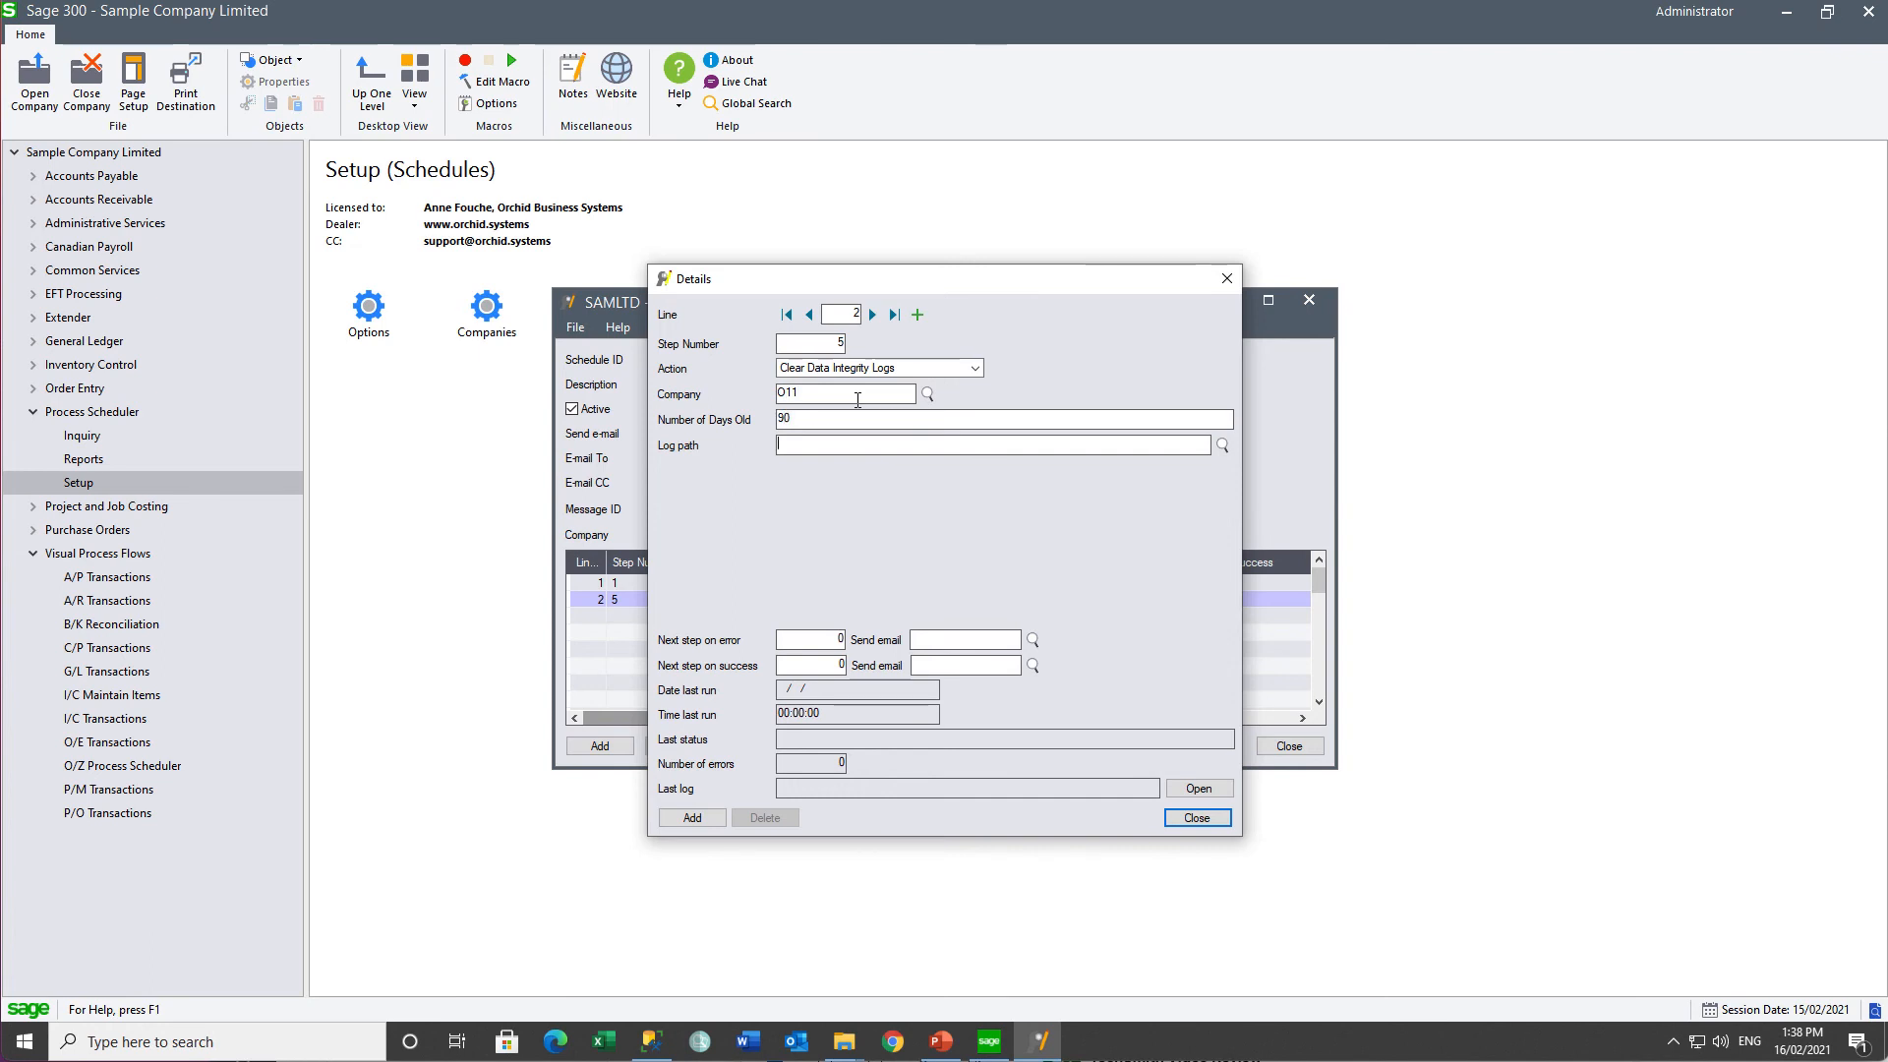
{"action": "type", "text": "C:\\Orchid\\PS Files\\Integrity Checks"}
{"action": "type", "text": "\\011"}
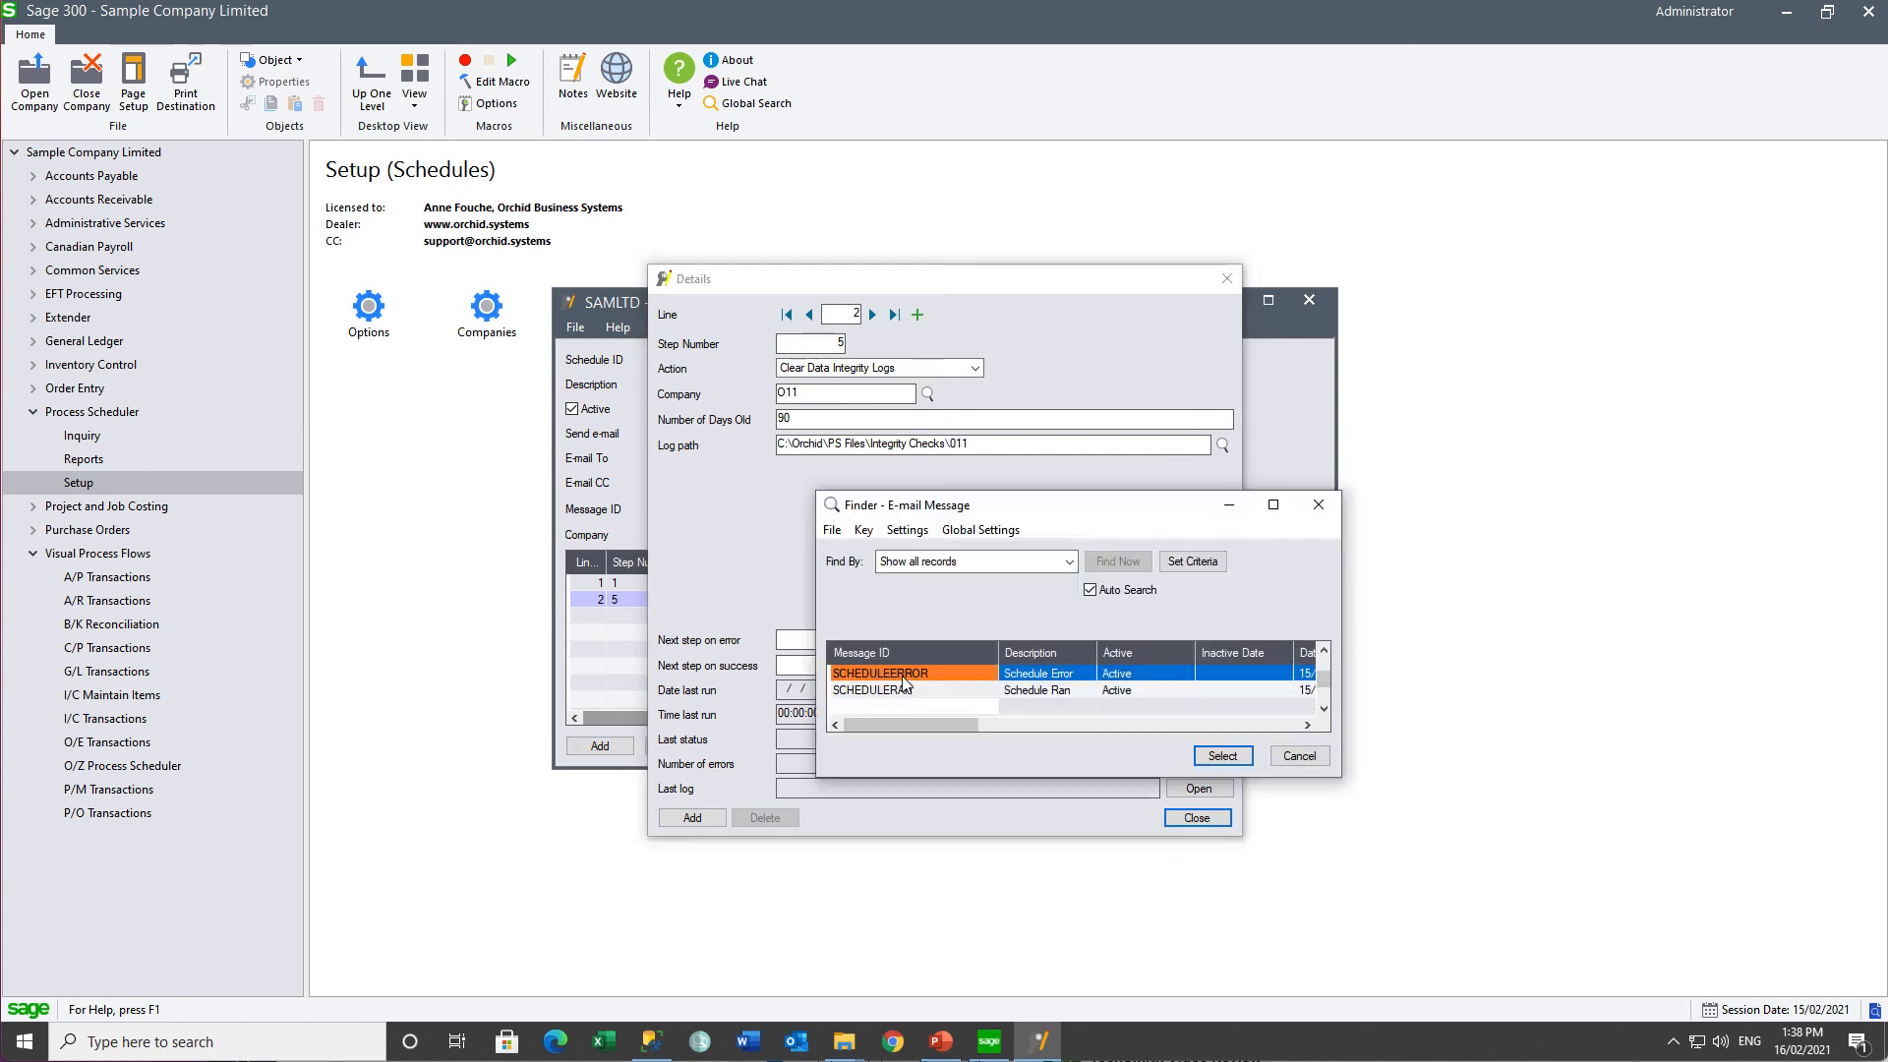
{"action": "key", "text": "Return"}
{"action": "left_click", "coordinate": [835, 673]}
{"action": "type", "text": "10"}
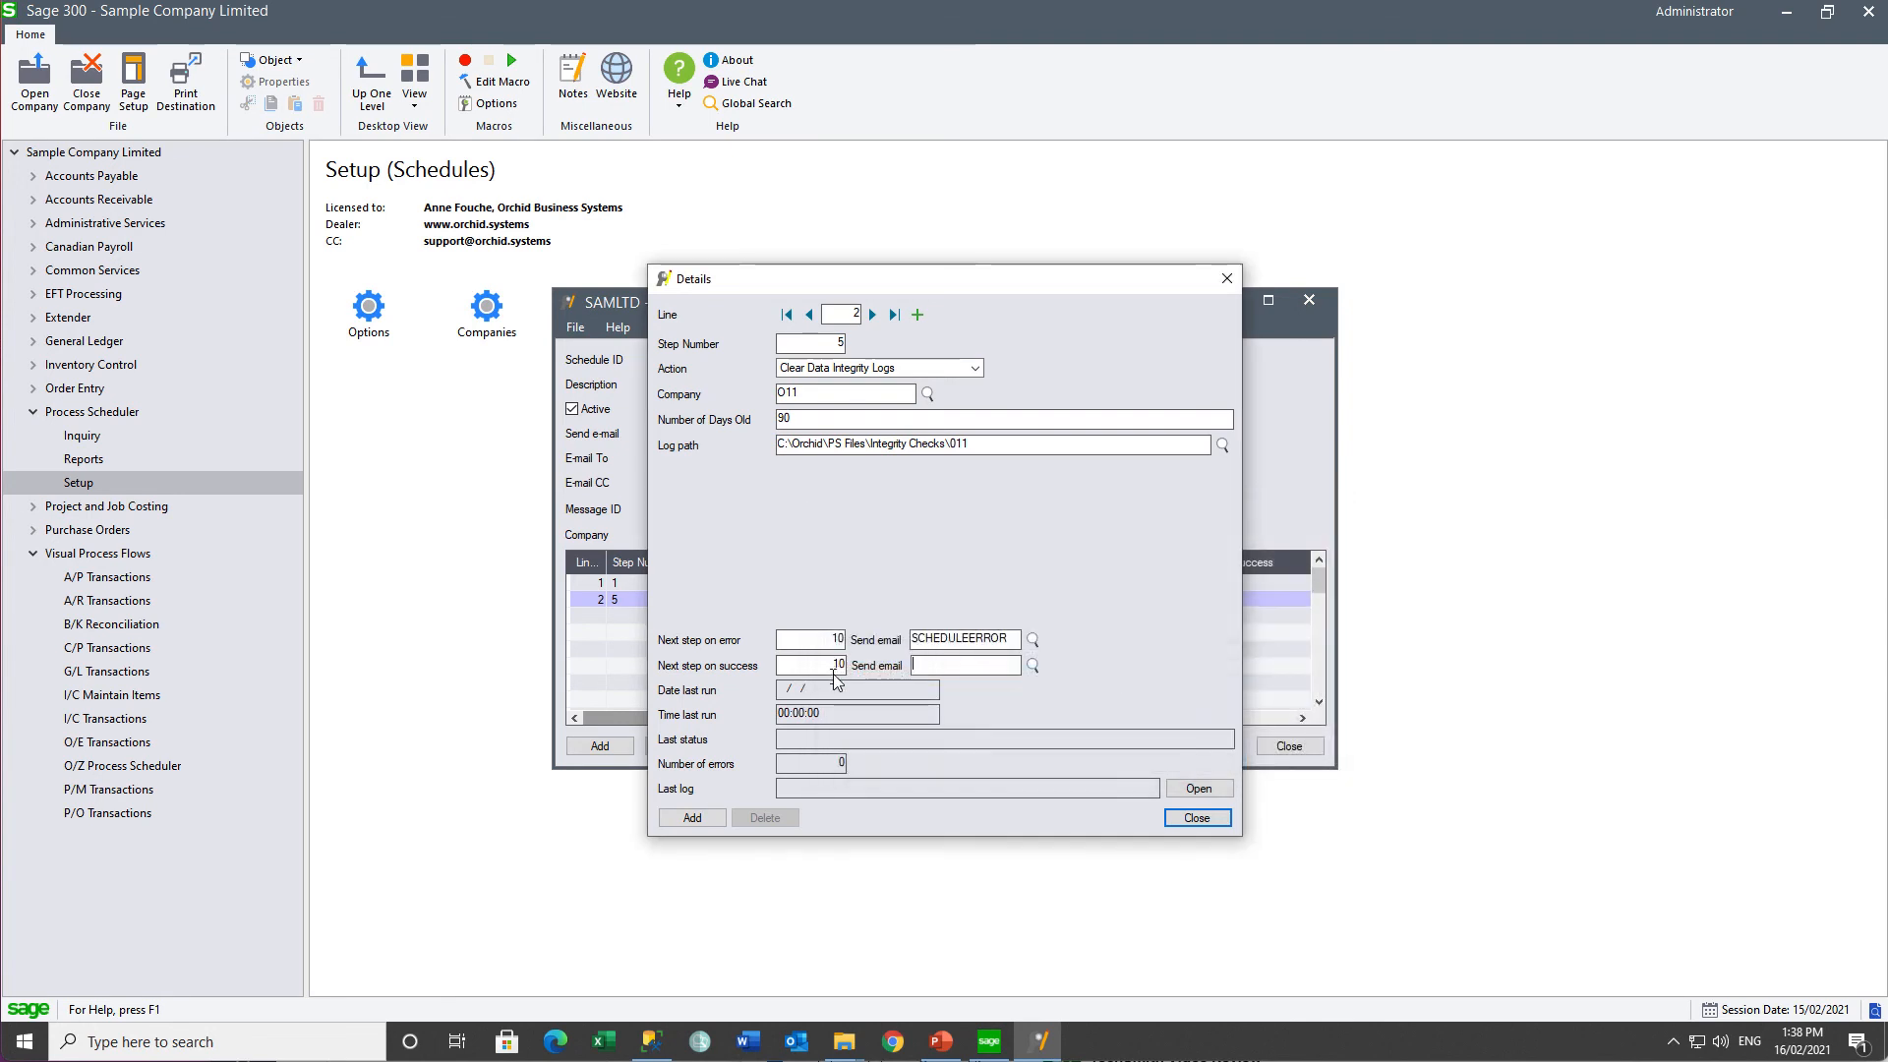
{"action": "left_click", "coordinate": [692, 819]}
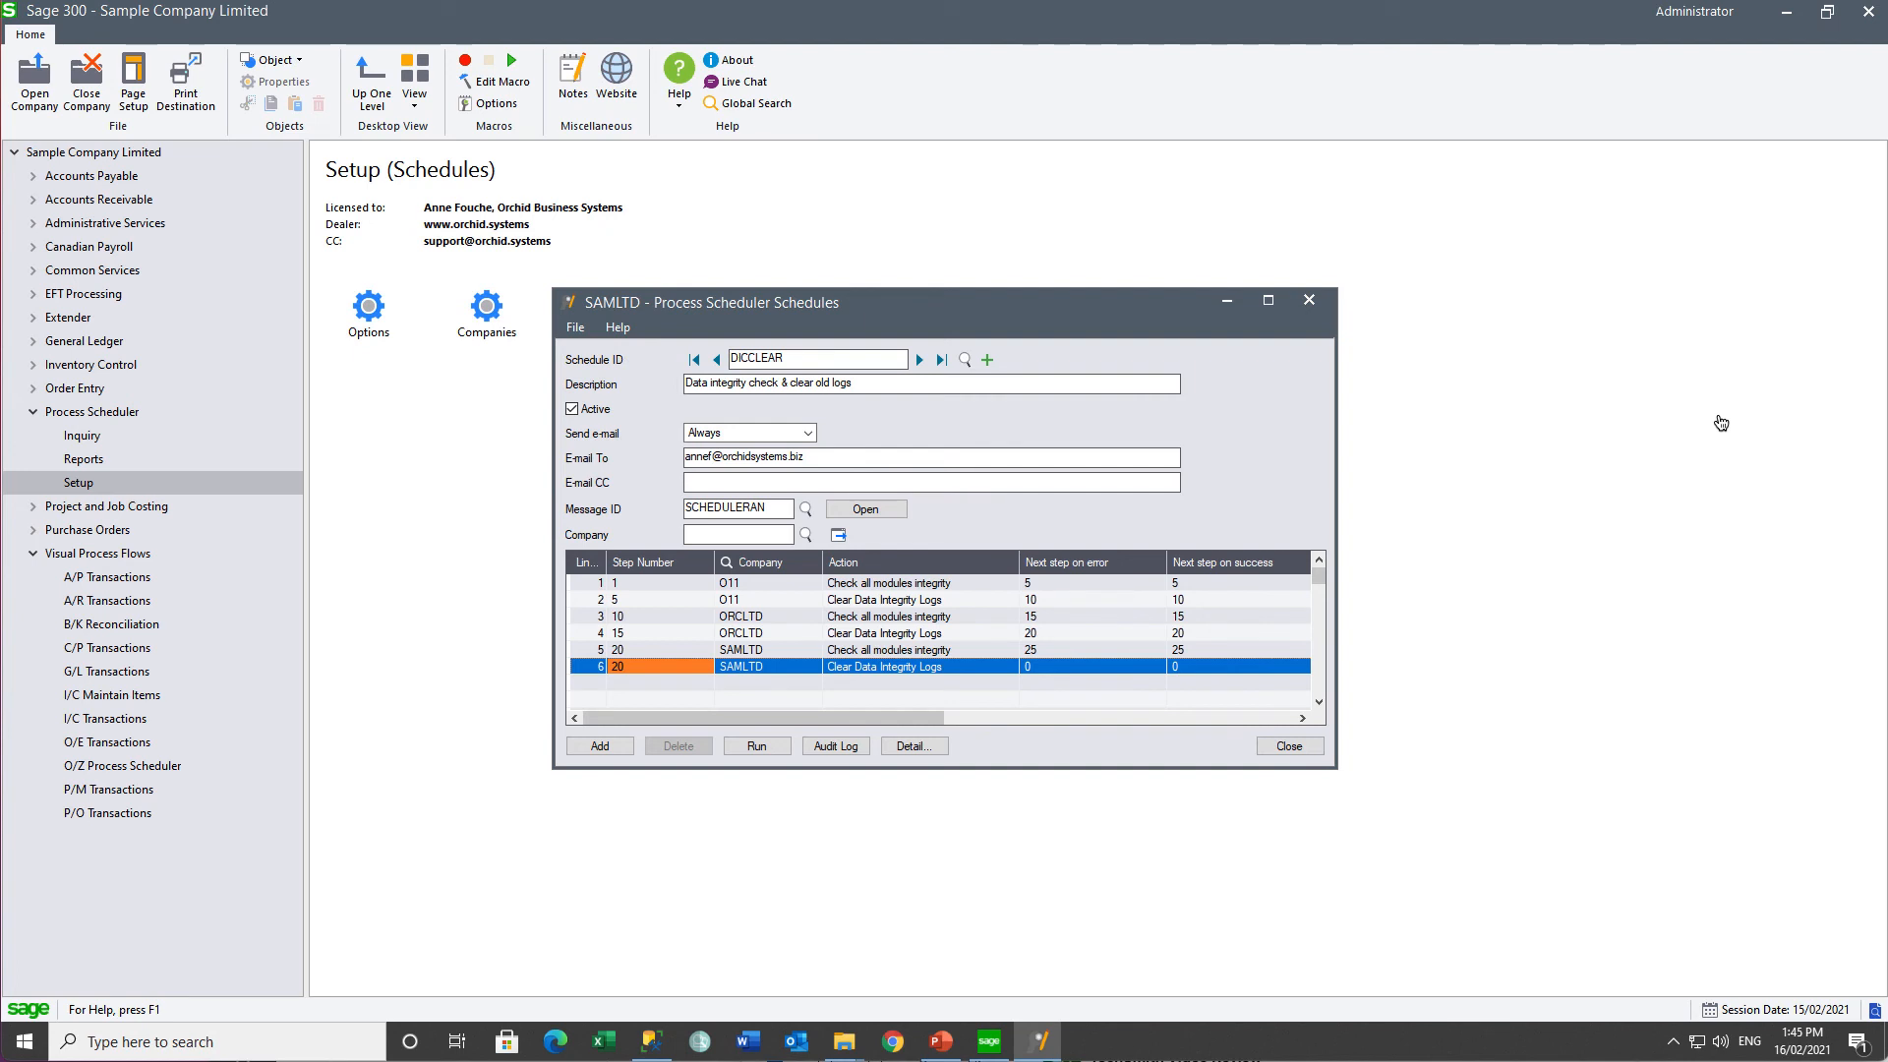
- Renumber the last SAMLTD step to 25 and run the DICCLEAR schedule
{"action": "left_click", "coordinate": [916, 586]}
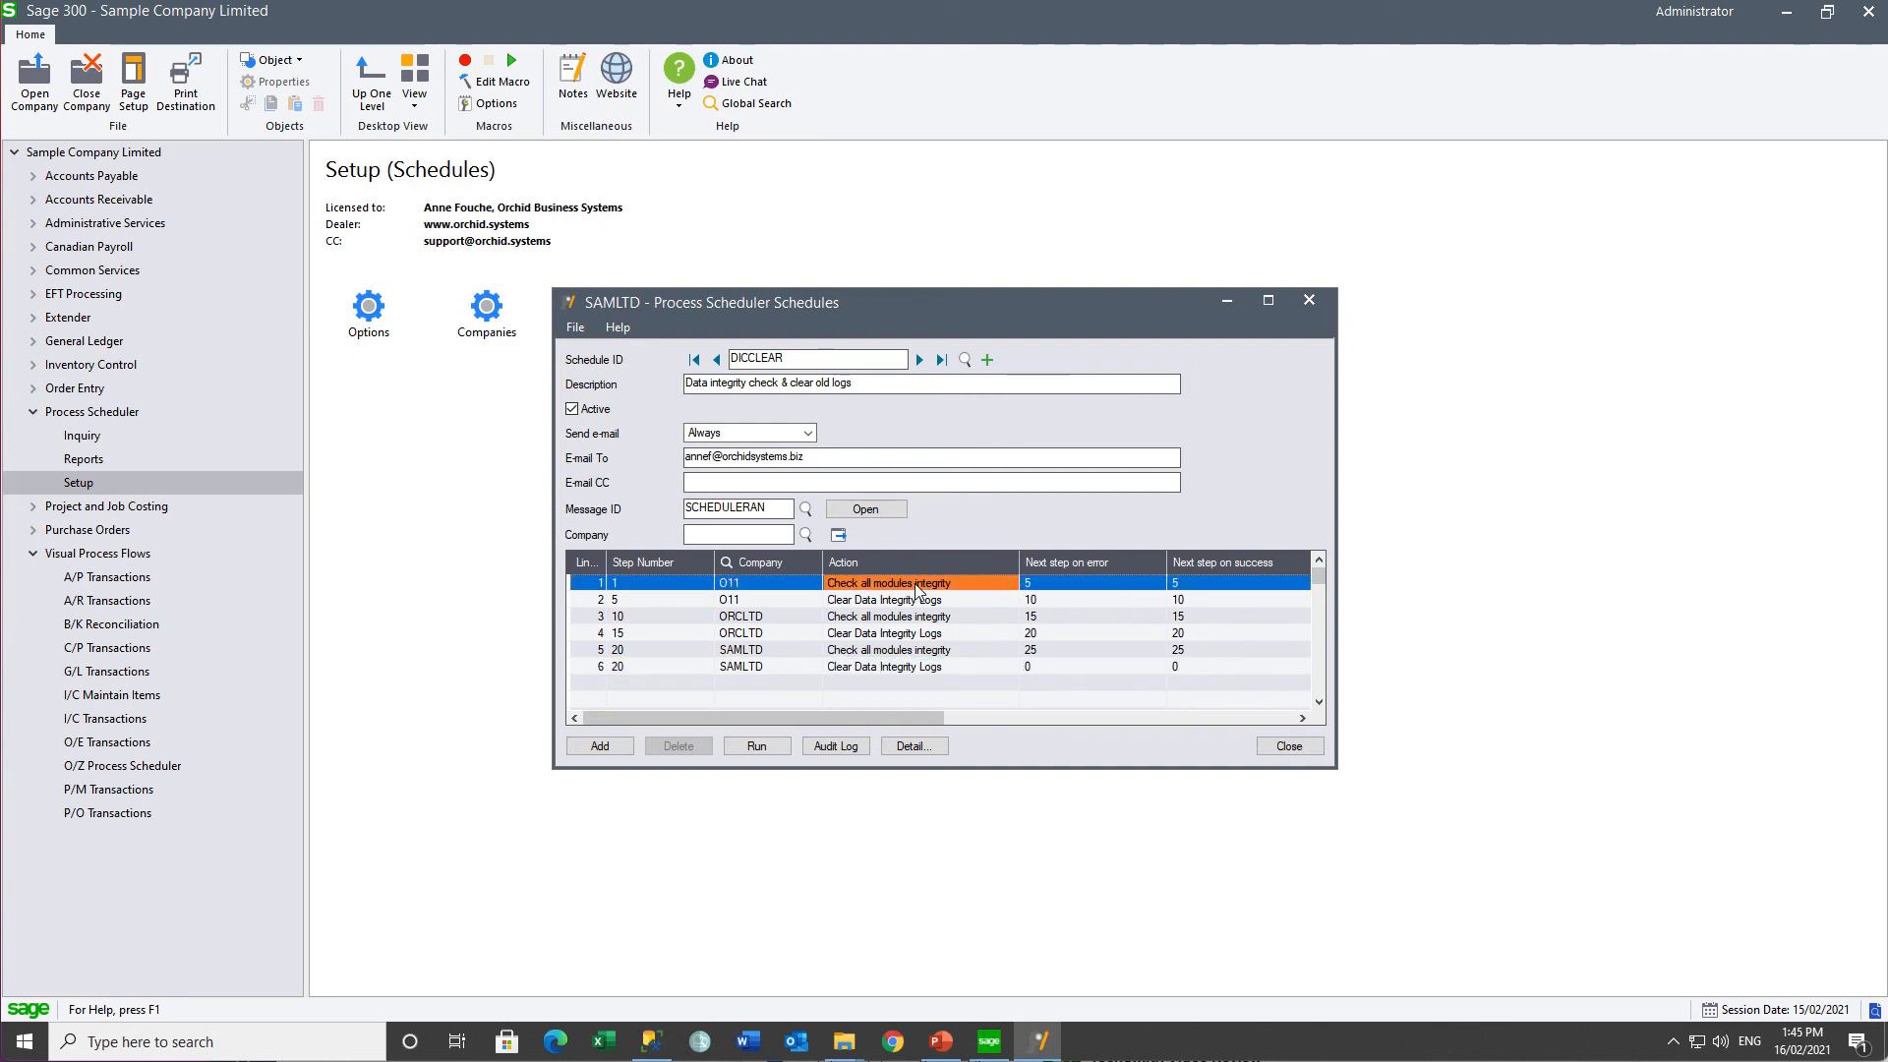
{"action": "left_click", "coordinate": [904, 602]}
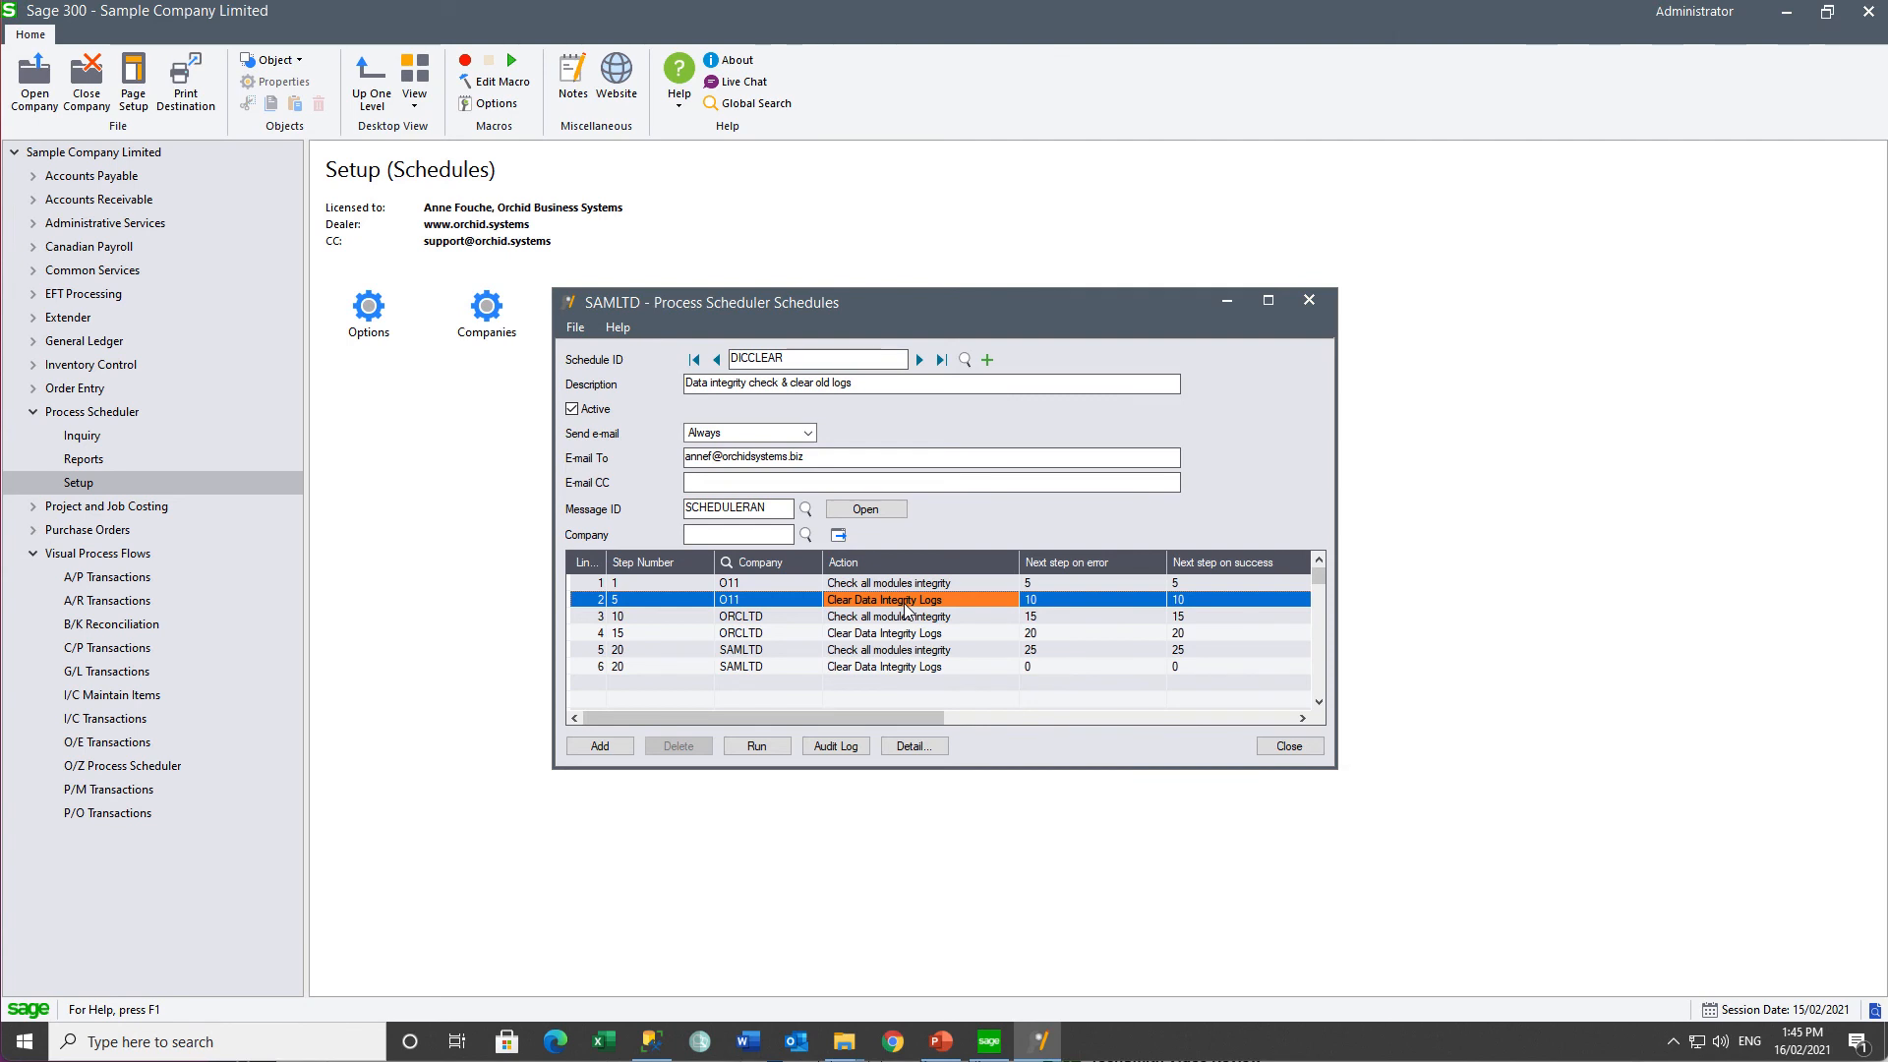
{"action": "left_click", "coordinate": [576, 749]}
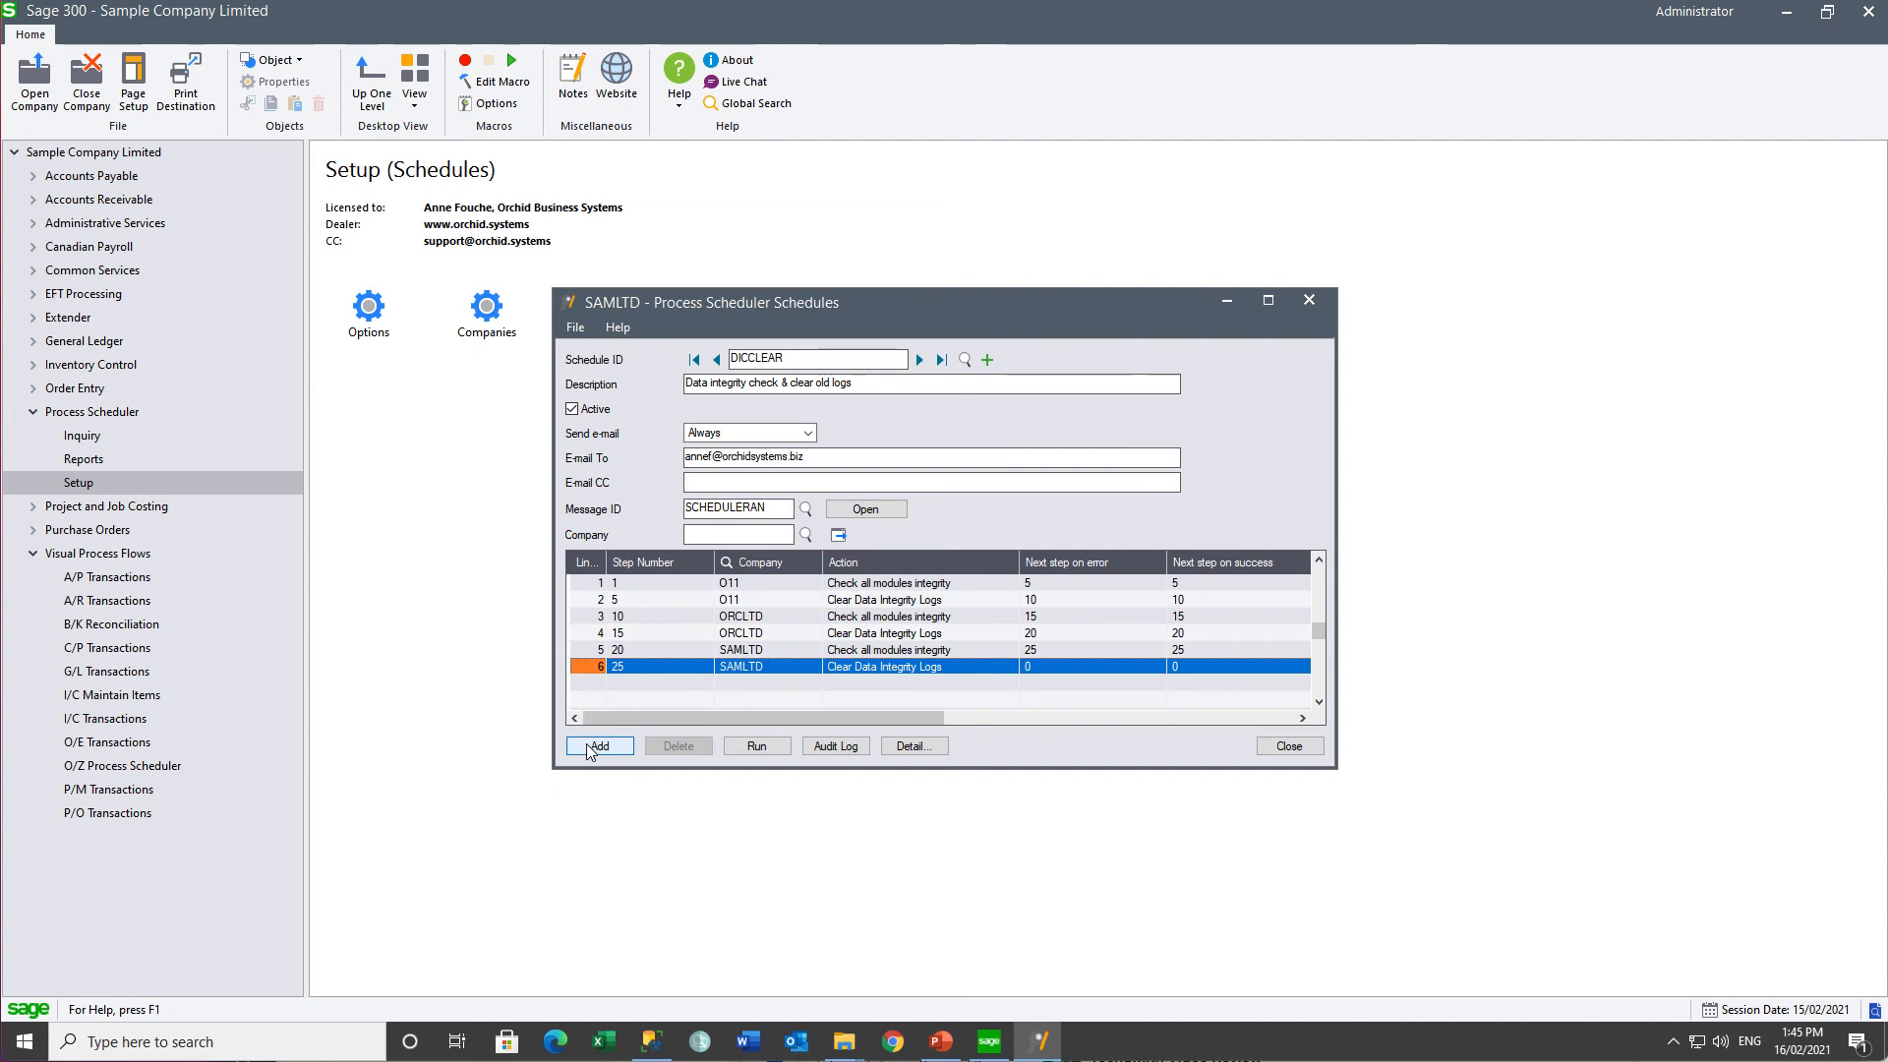
{"action": "left_click", "coordinate": [777, 754]}
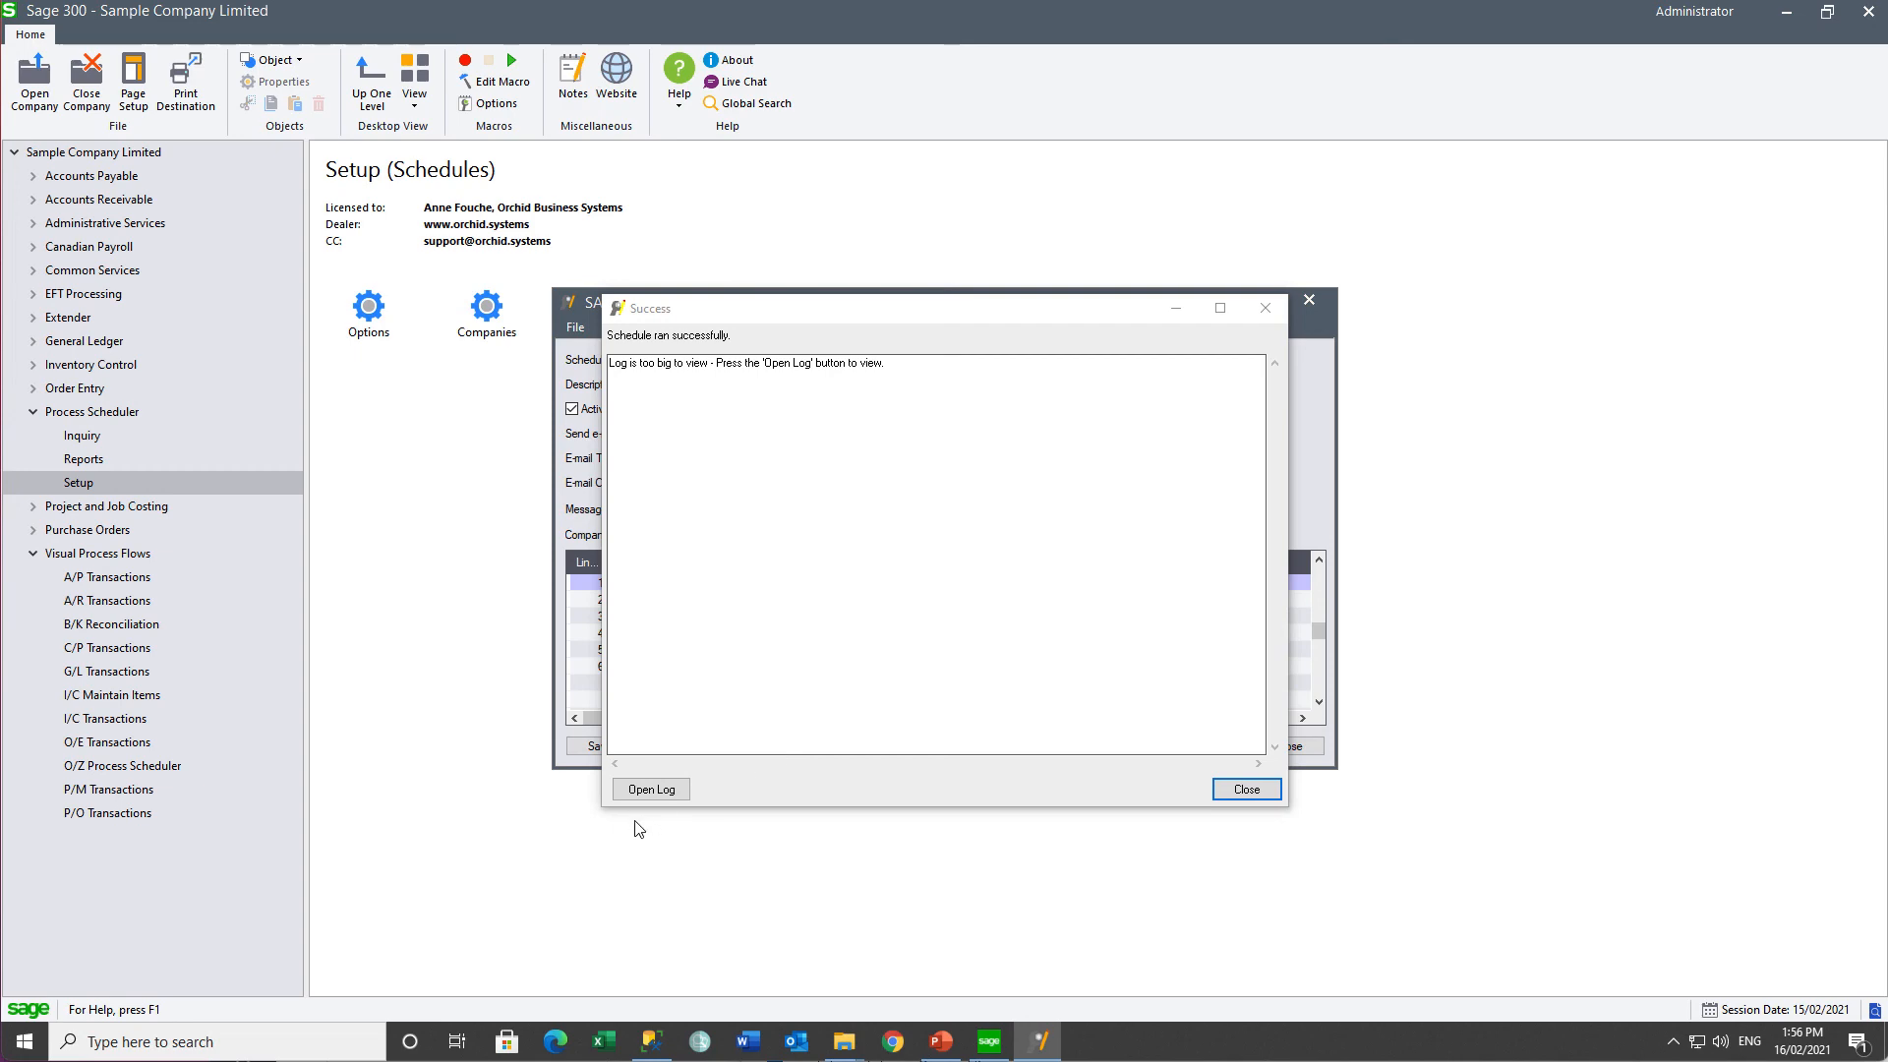
- Review the run log in Notepad, dismiss the success message, and bring up the audit log
{"action": "left_click", "coordinate": [651, 789]}
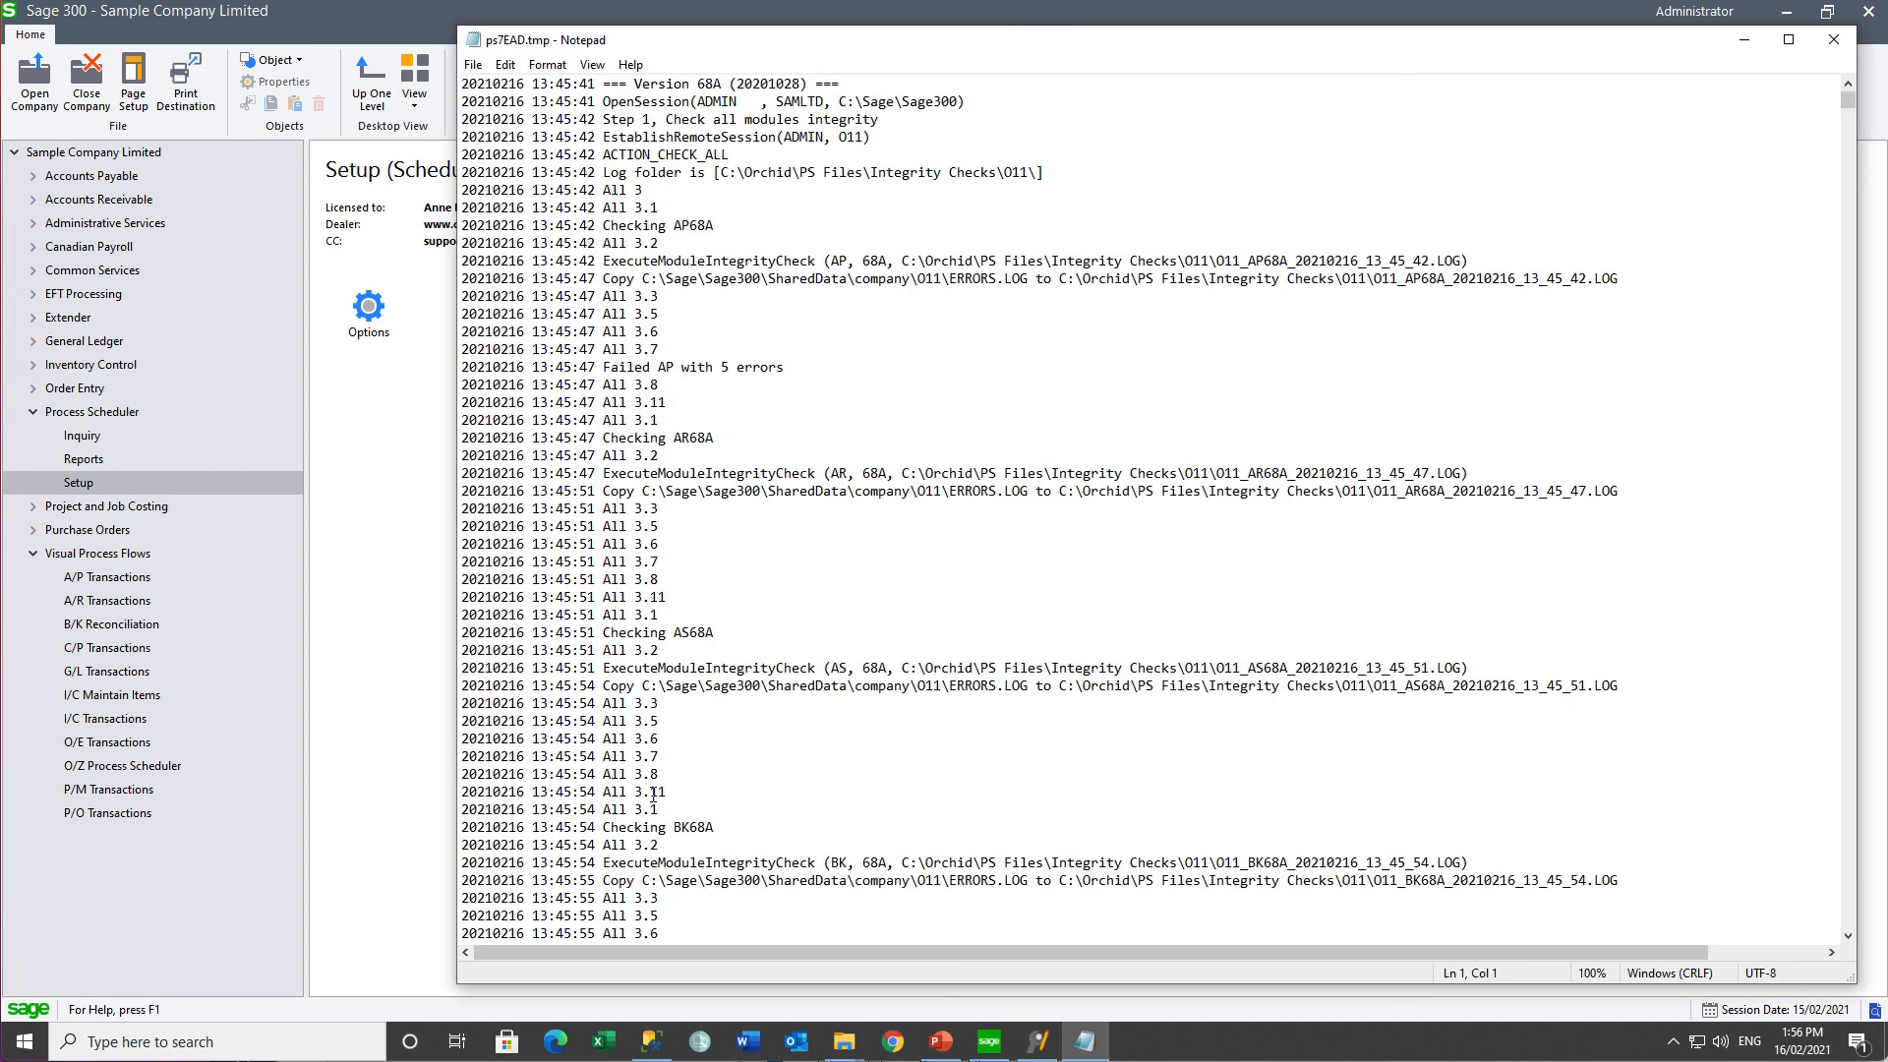
{"action": "left_click_drag", "start_coordinate": [1848, 100], "coordinate": [1807, 669]}
{"action": "left_click", "coordinate": [1834, 40]}
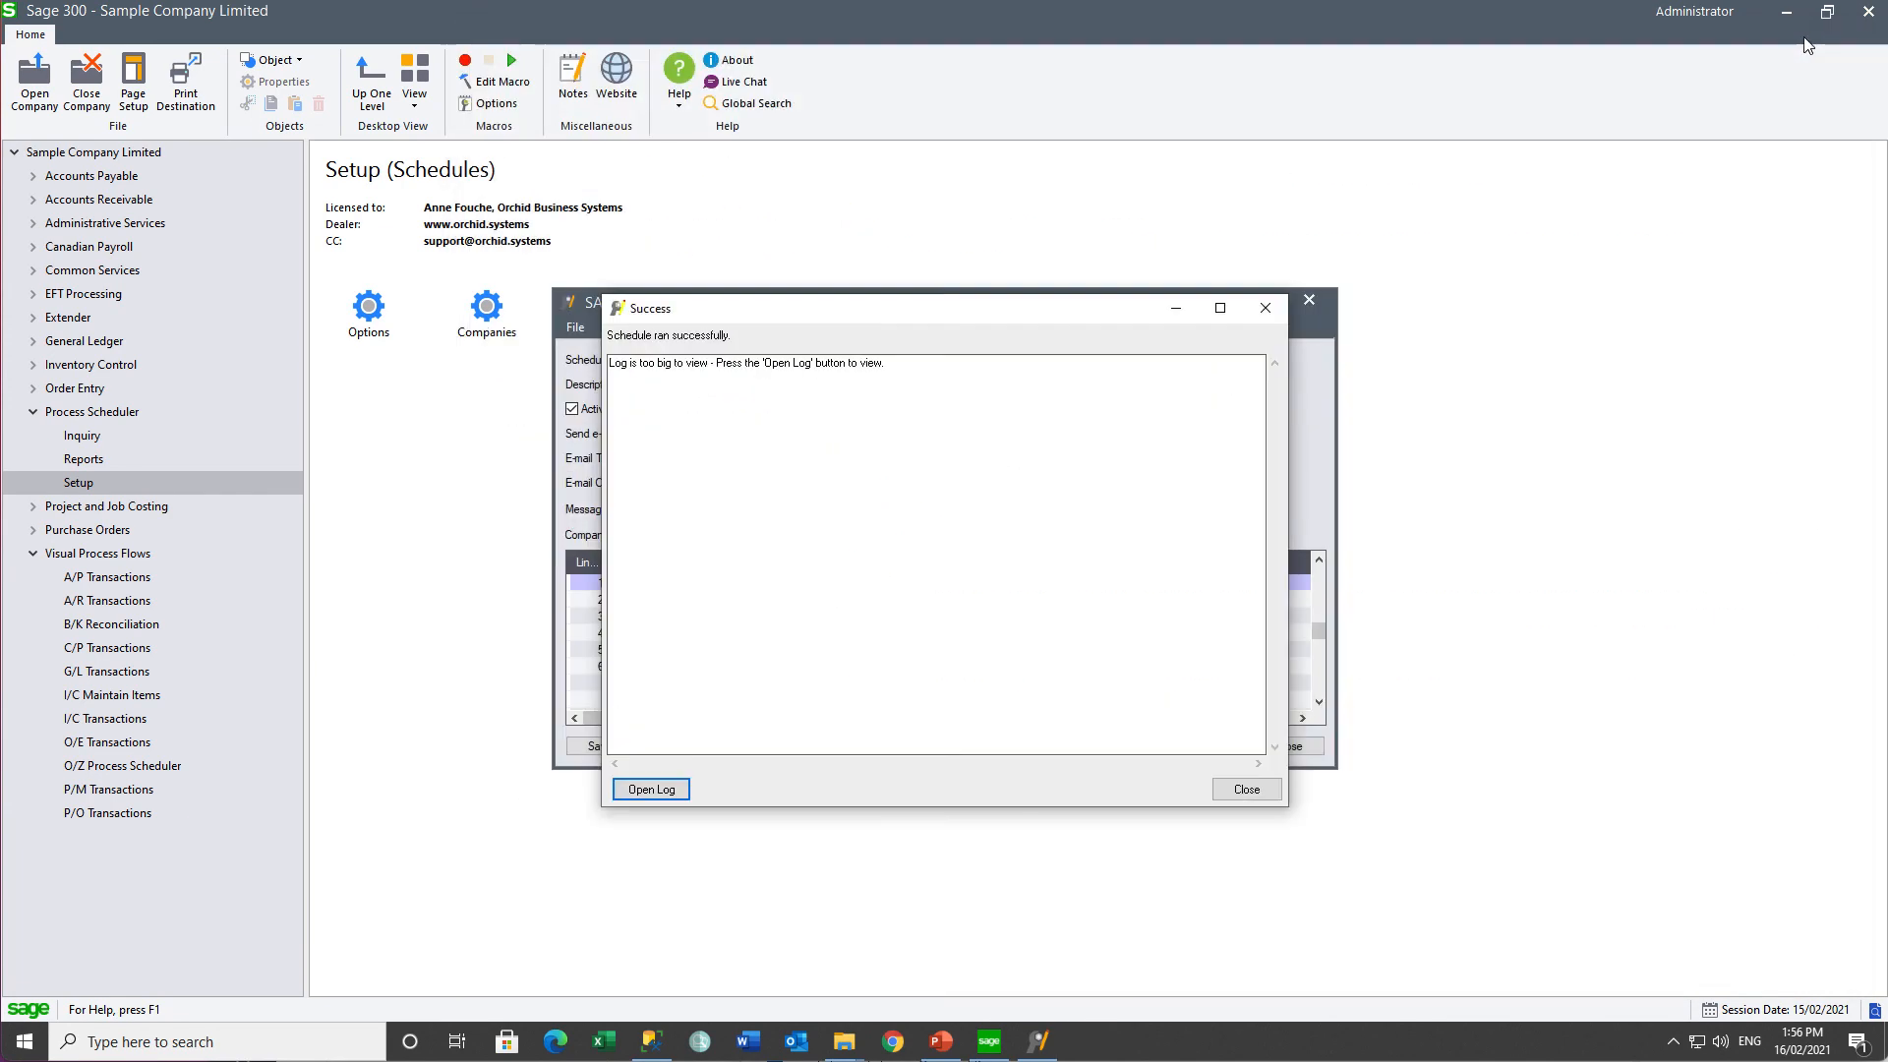
{"action": "left_click", "coordinate": [1245, 790]}
{"action": "left_click", "coordinate": [836, 750]}
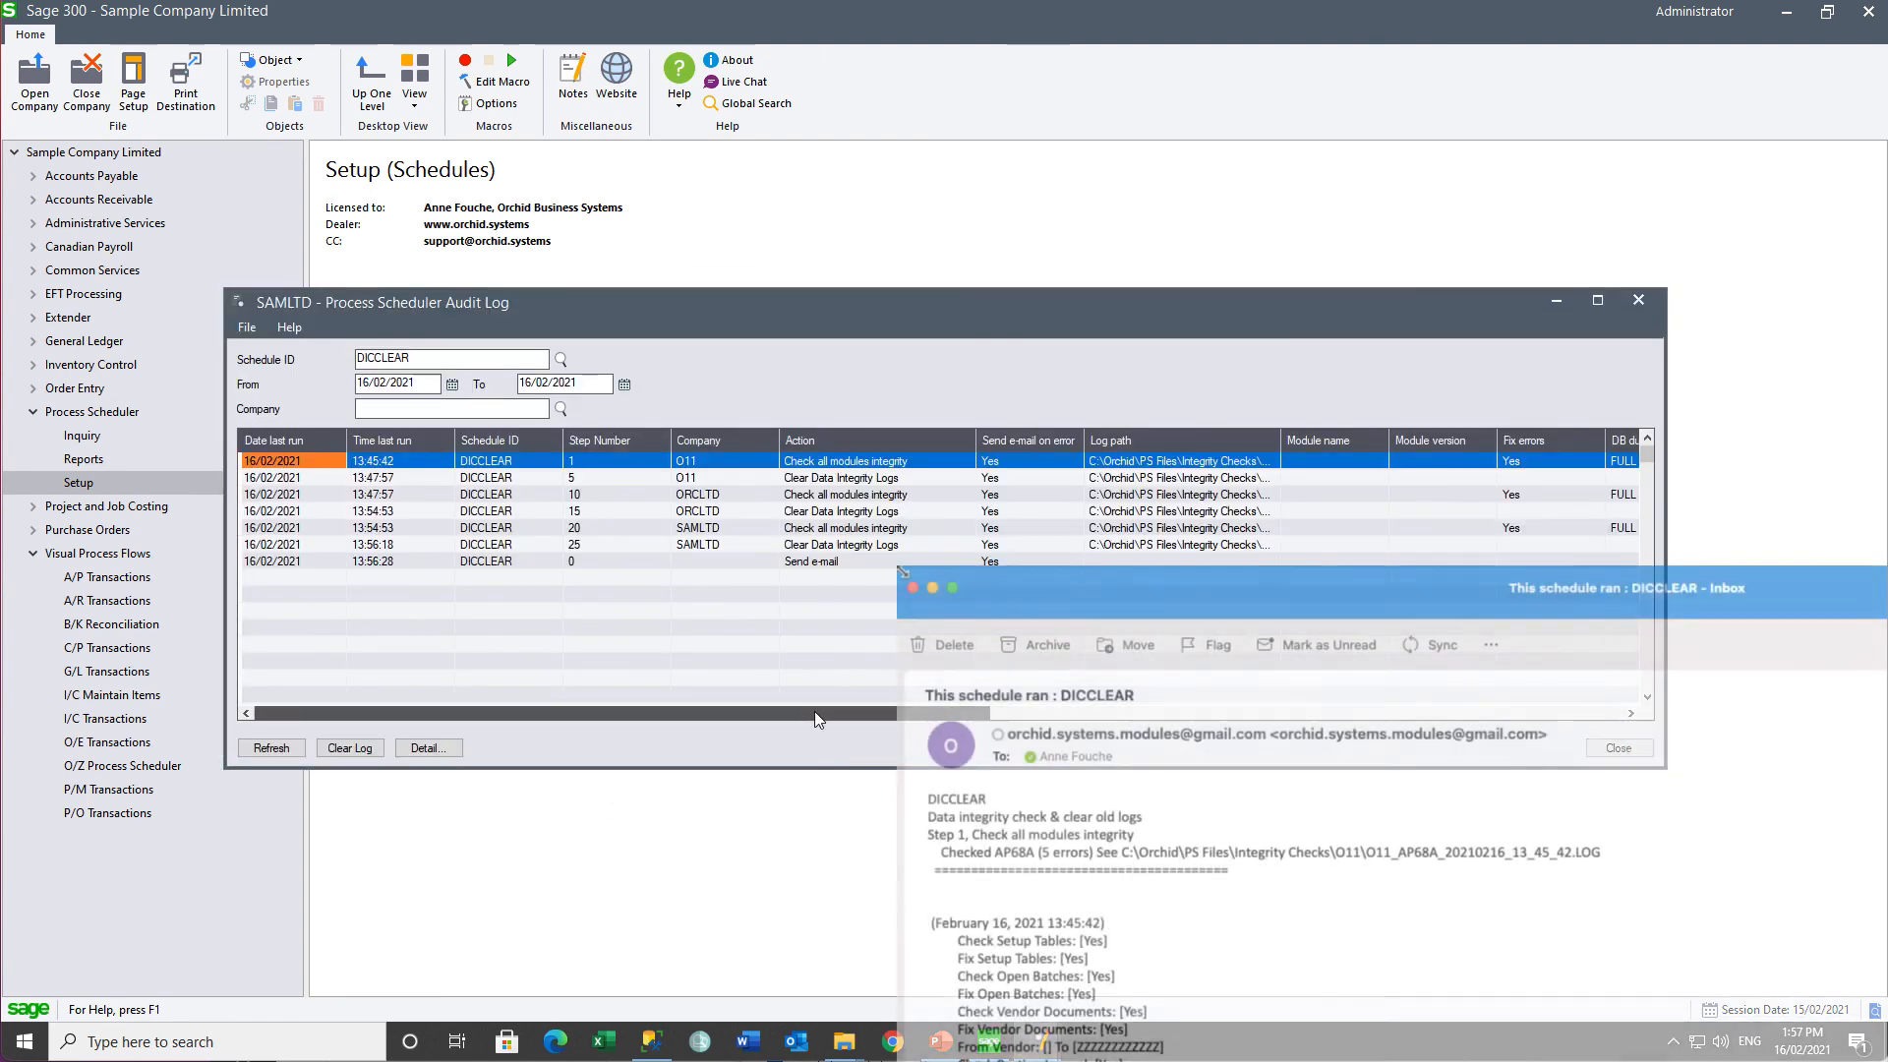
- Scroll the DICCLEAR audit log to the status columns and check the latest integrity-check log file
{"action": "left_click_drag", "start_coordinate": [814, 713], "coordinate": [1606, 717]}
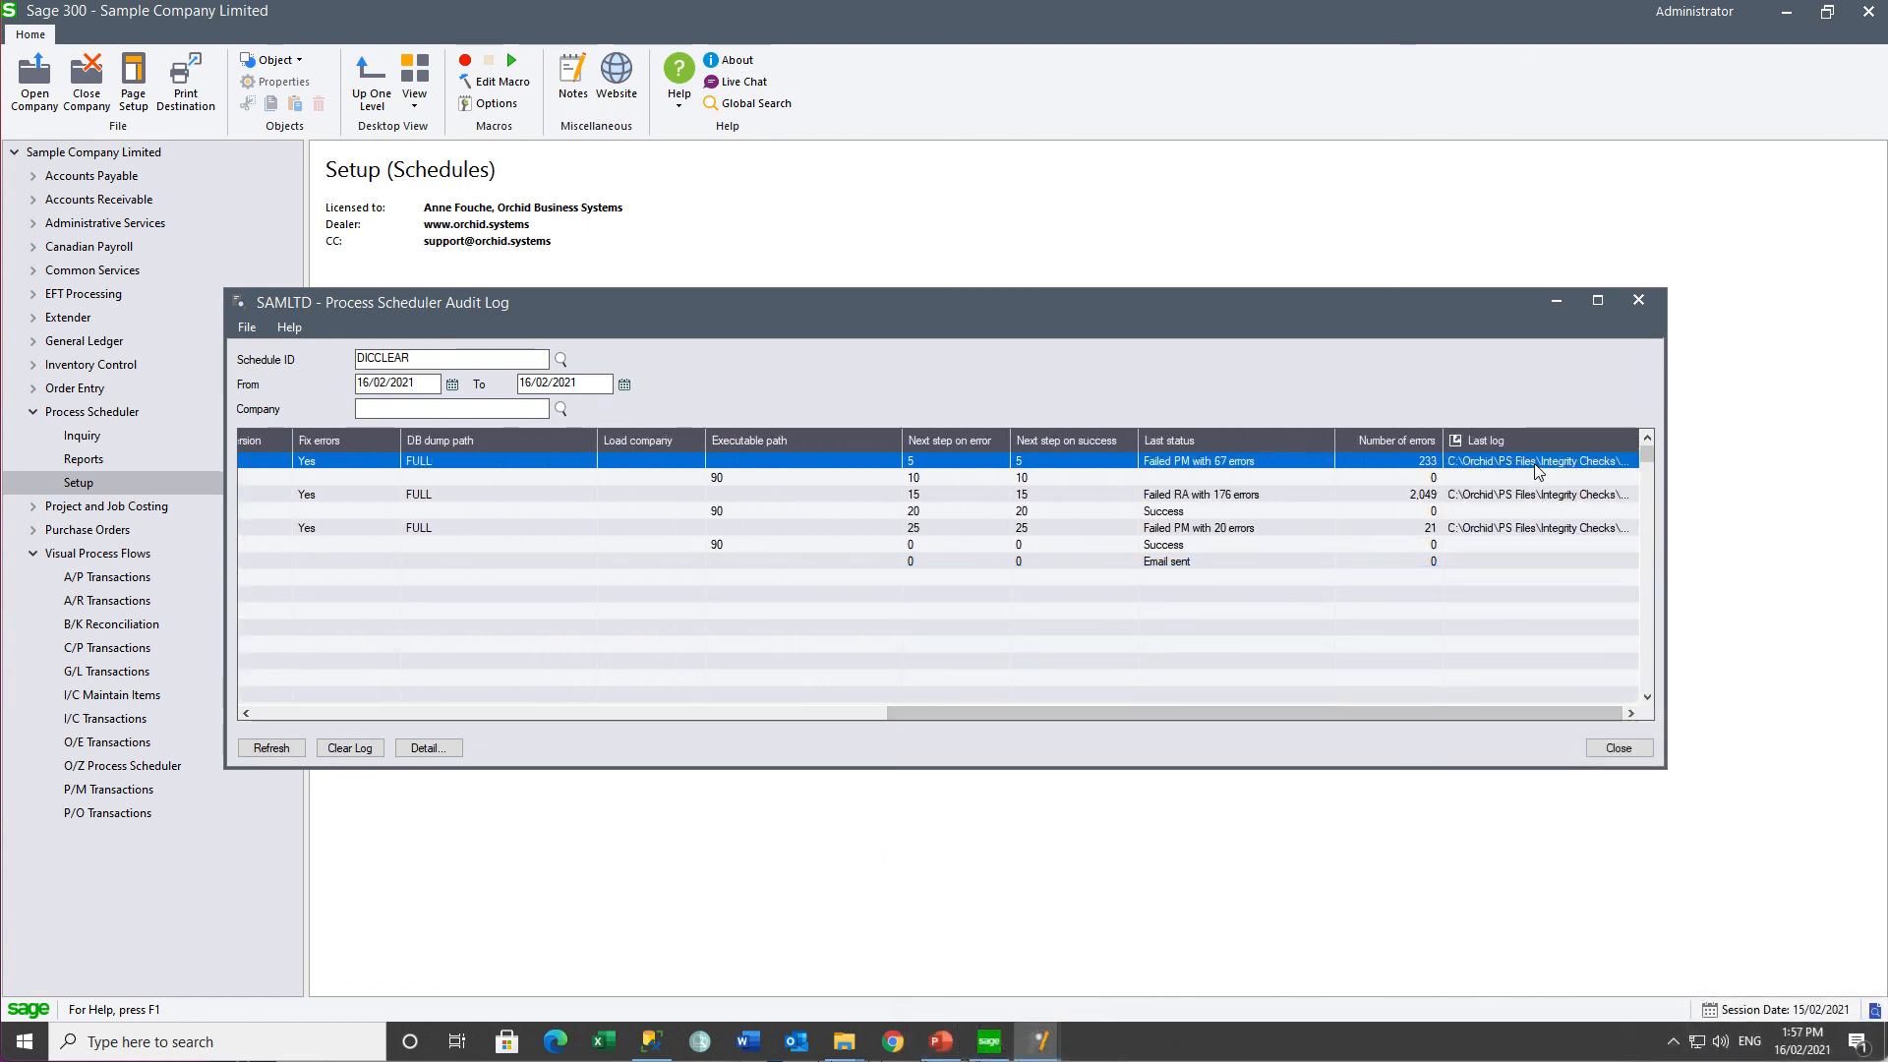
{"action": "left_click", "coordinate": [1455, 440]}
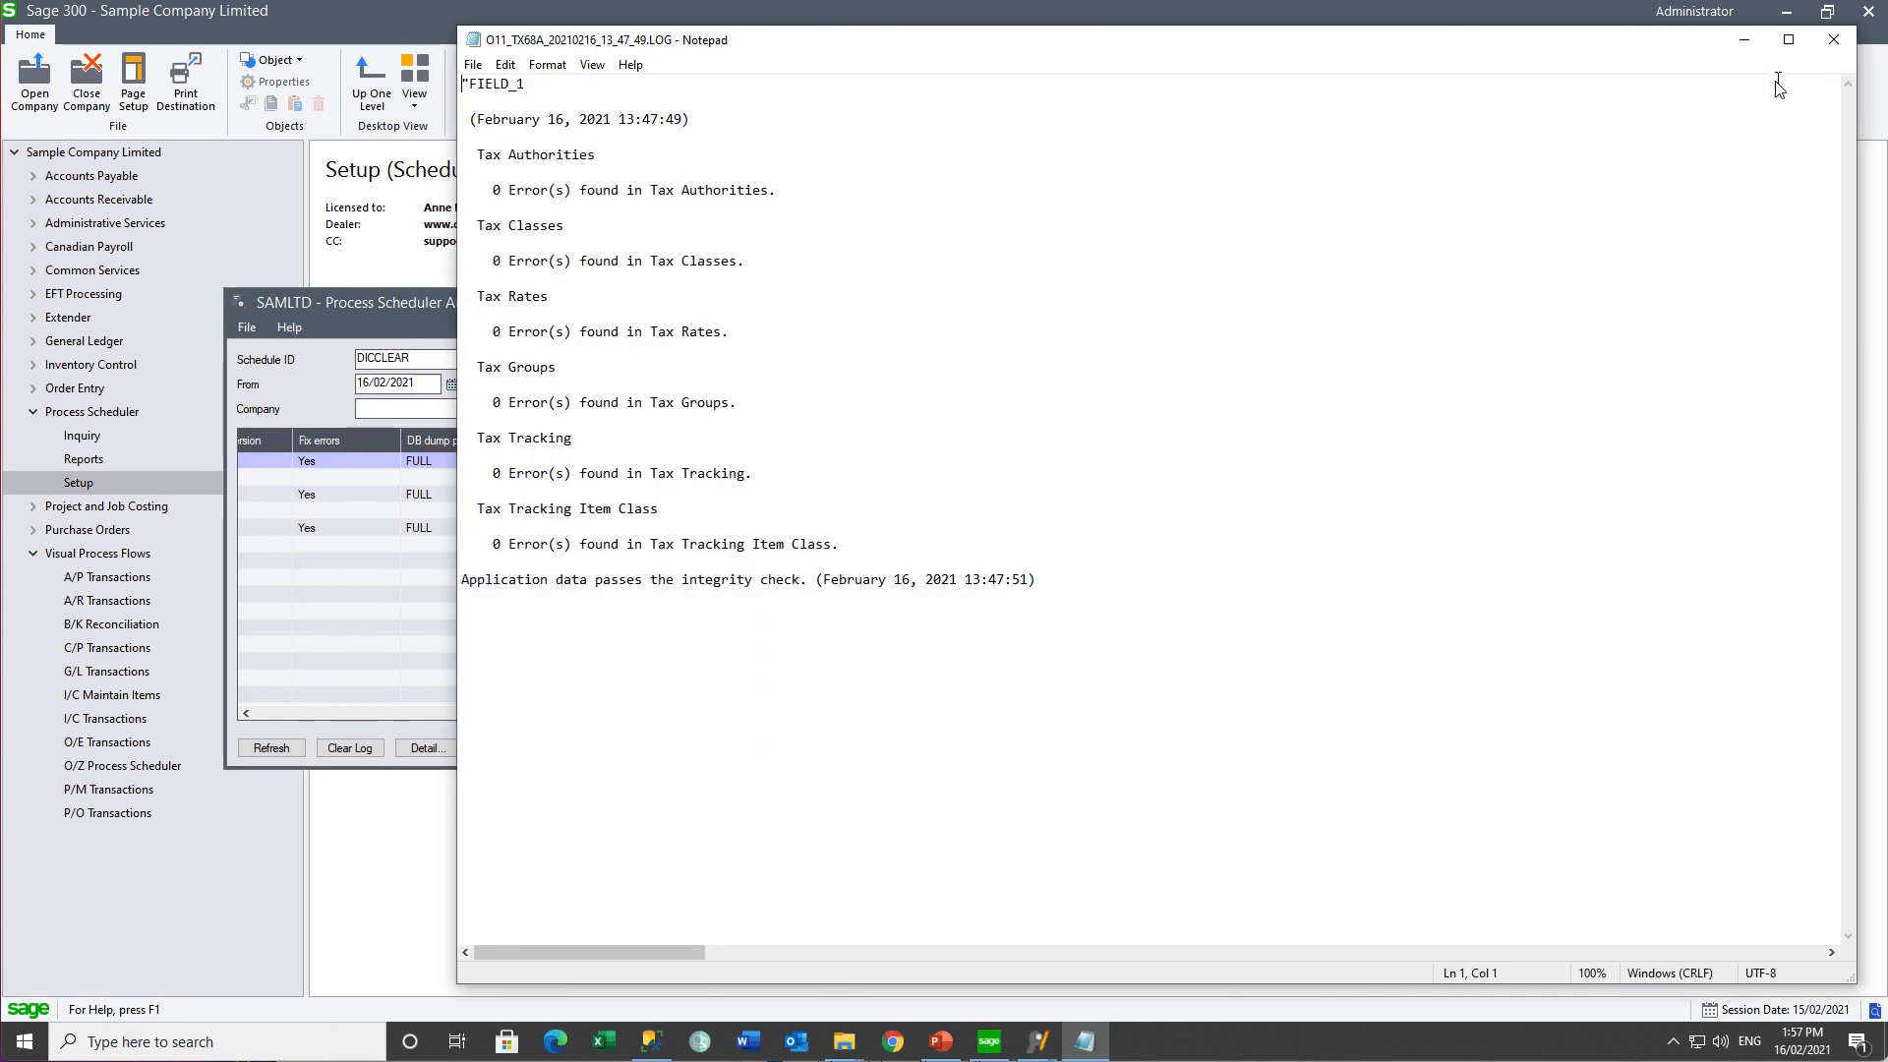
{"action": "left_click", "coordinate": [1833, 40]}
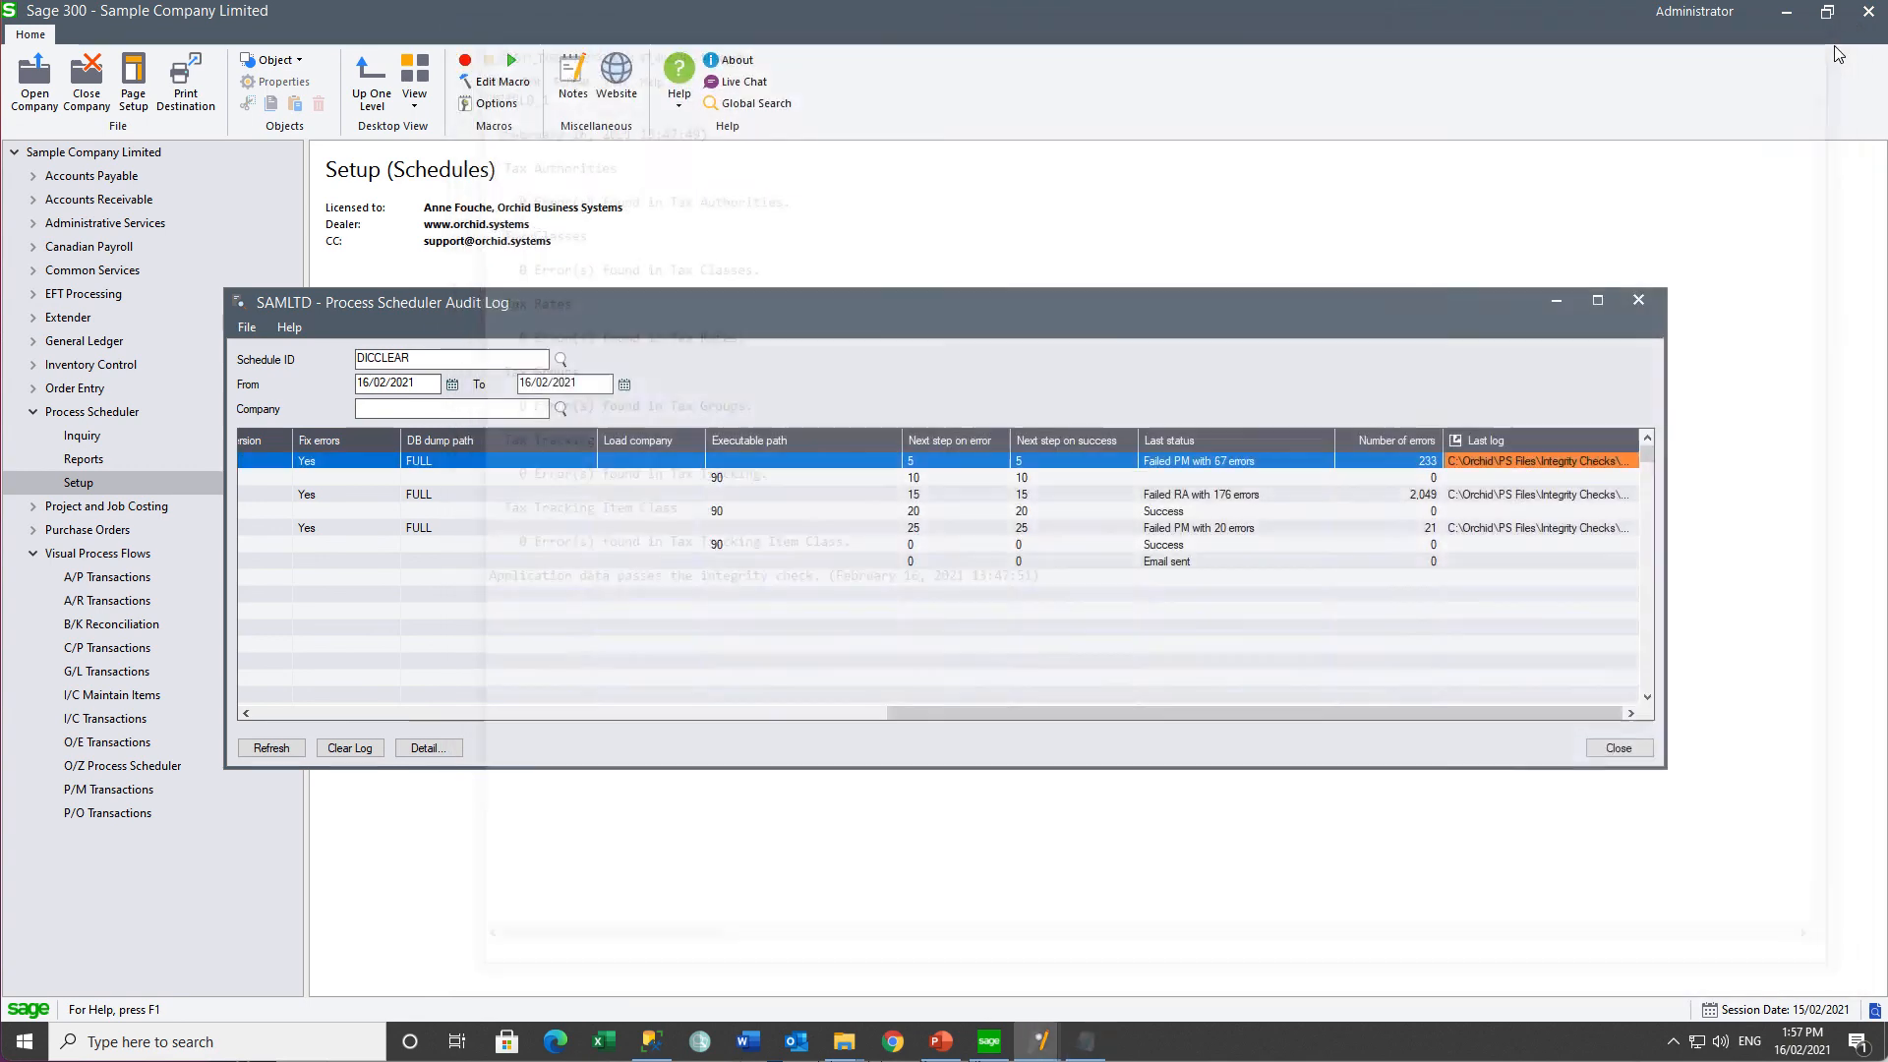
- Open the SAMLTD folder under Integrity Checks to list its integrity-check log files
{"action": "mouse_move", "coordinate": [836, 1048]}
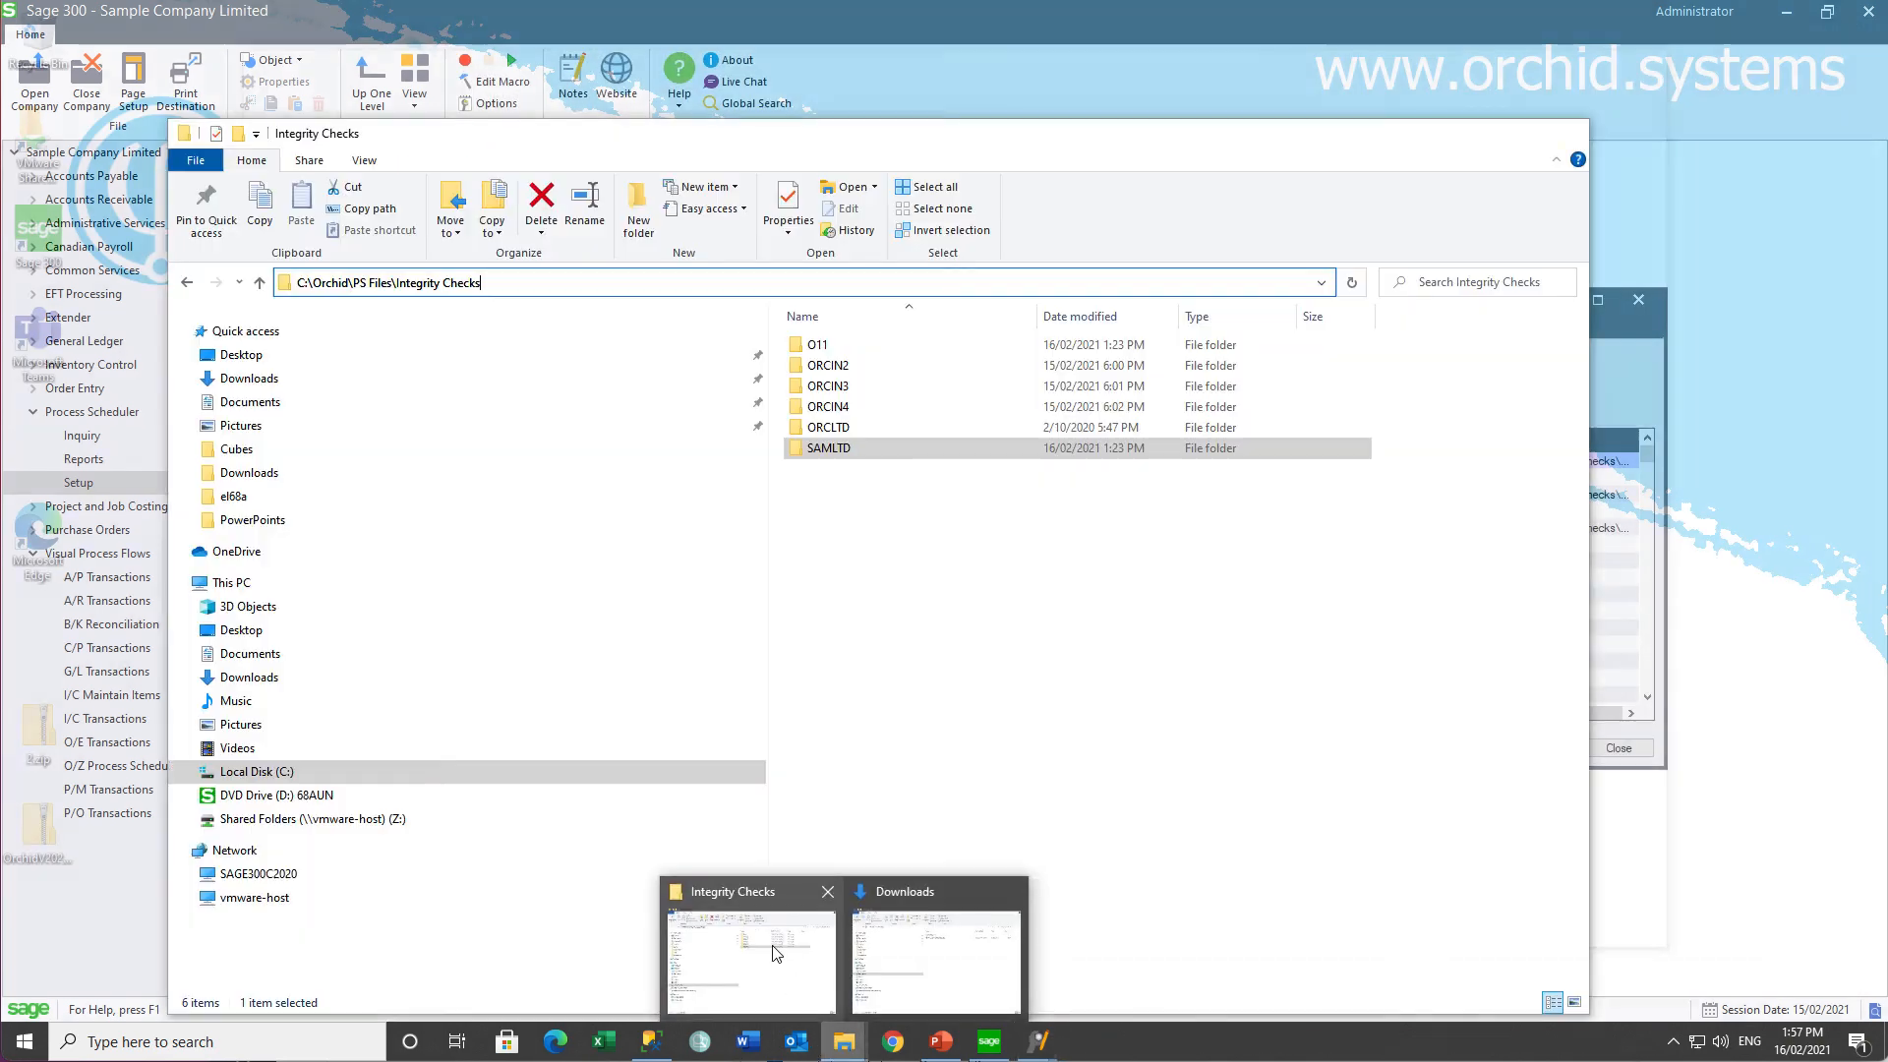
{"action": "left_click", "coordinate": [776, 954]}
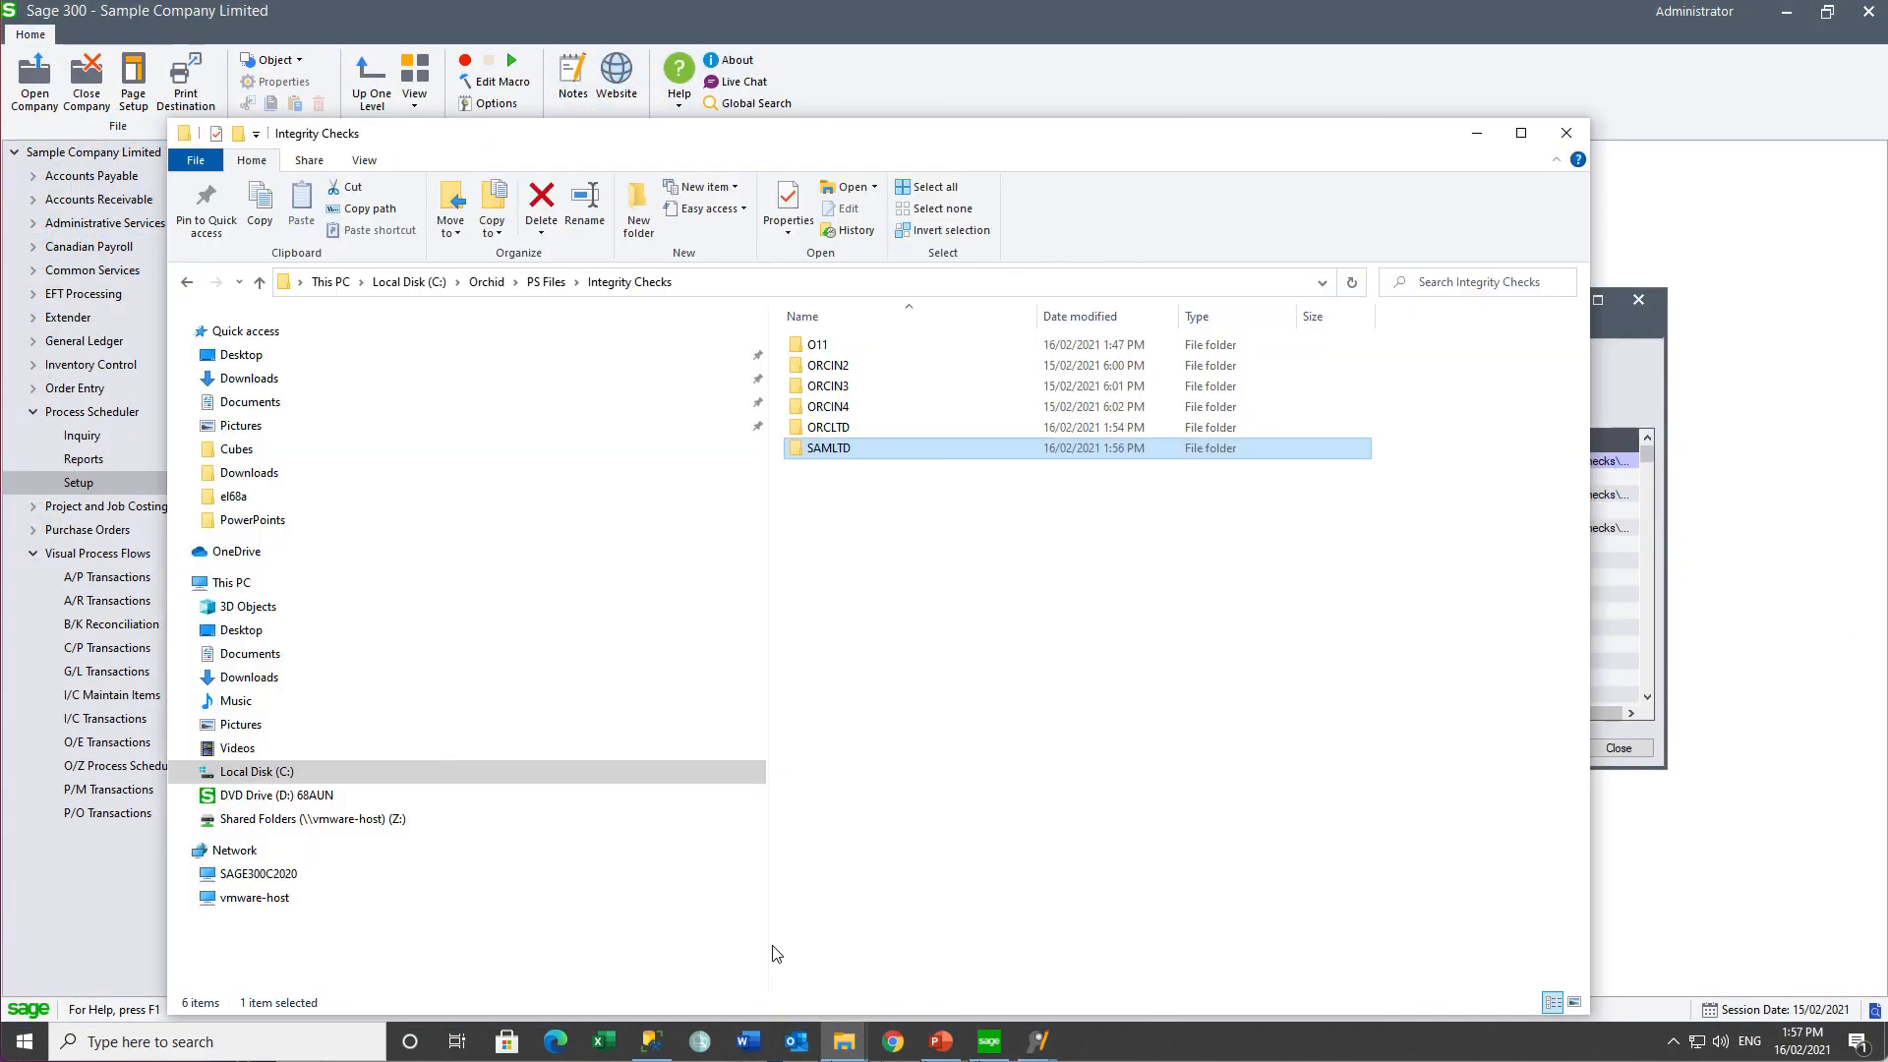
{"action": "double_click", "coordinate": [812, 452]}
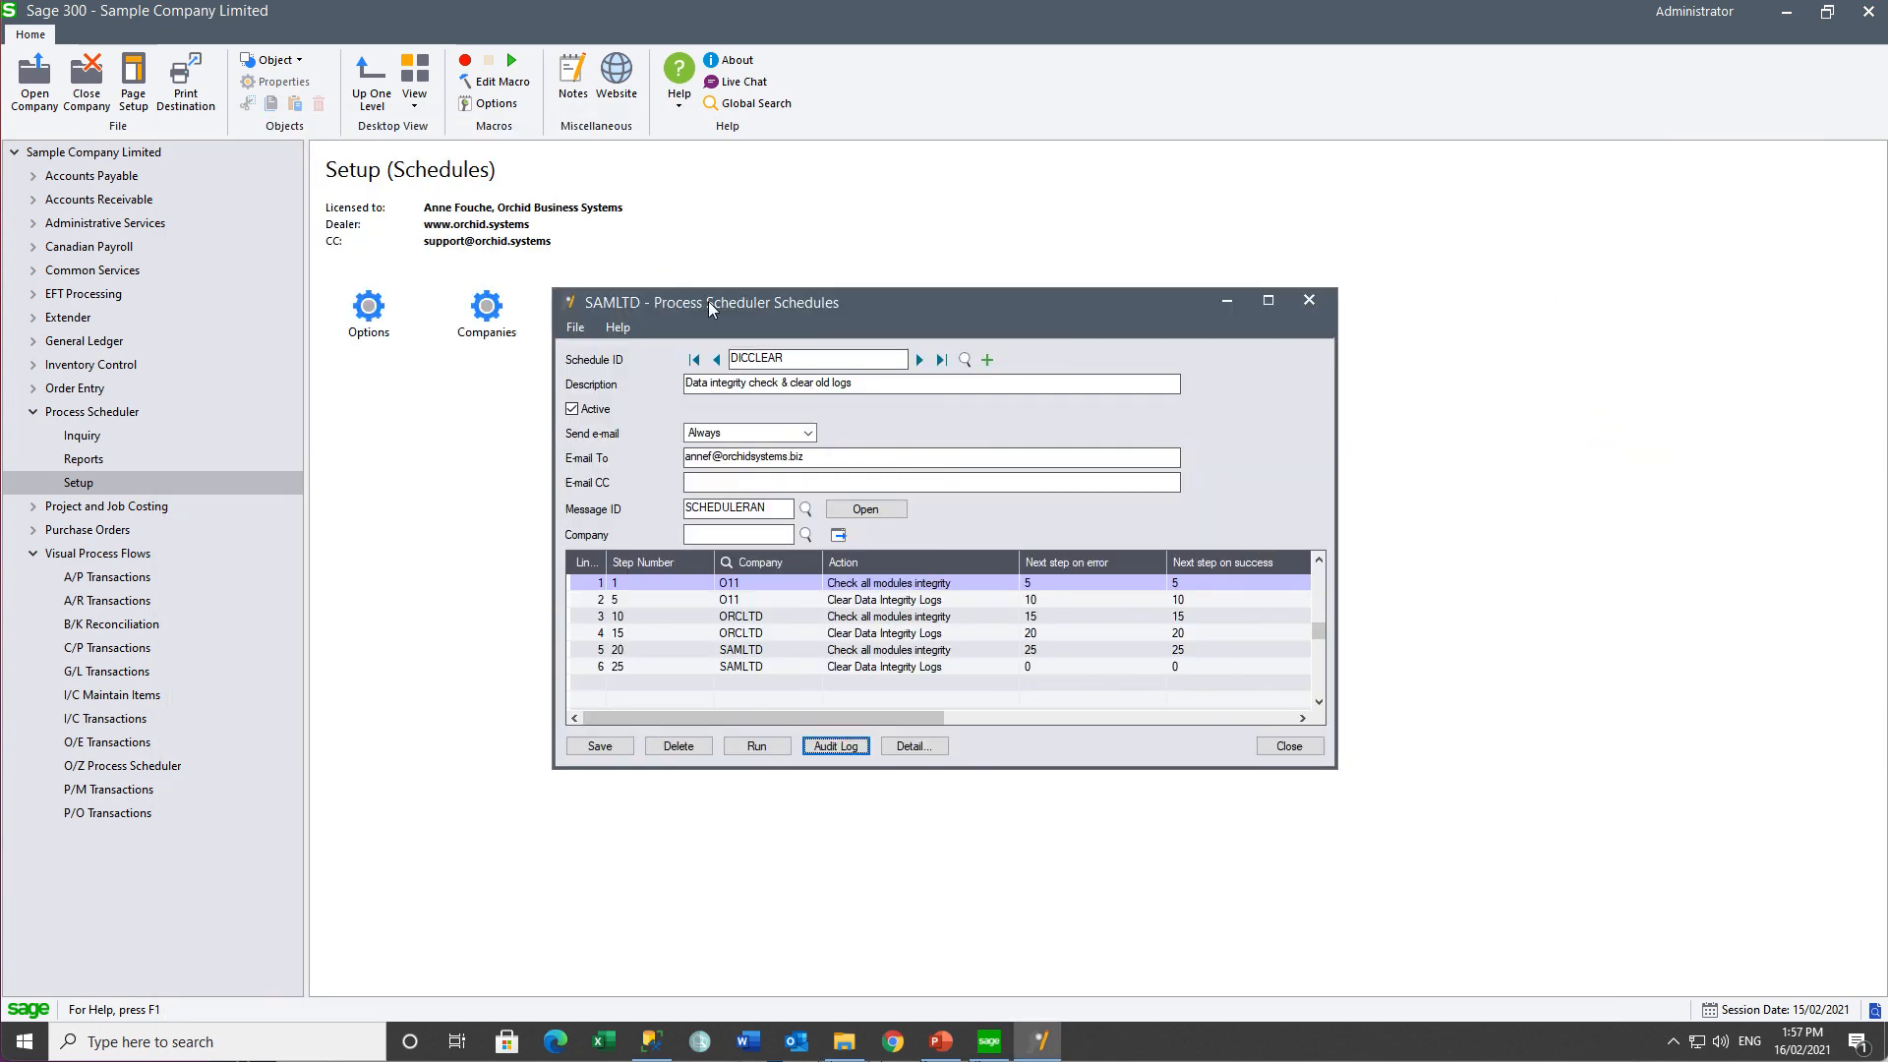
- Set DICCLEAR to send e-mail Only if errors and review step 1's error e-mail options
{"action": "left_click", "coordinate": [808, 434]}
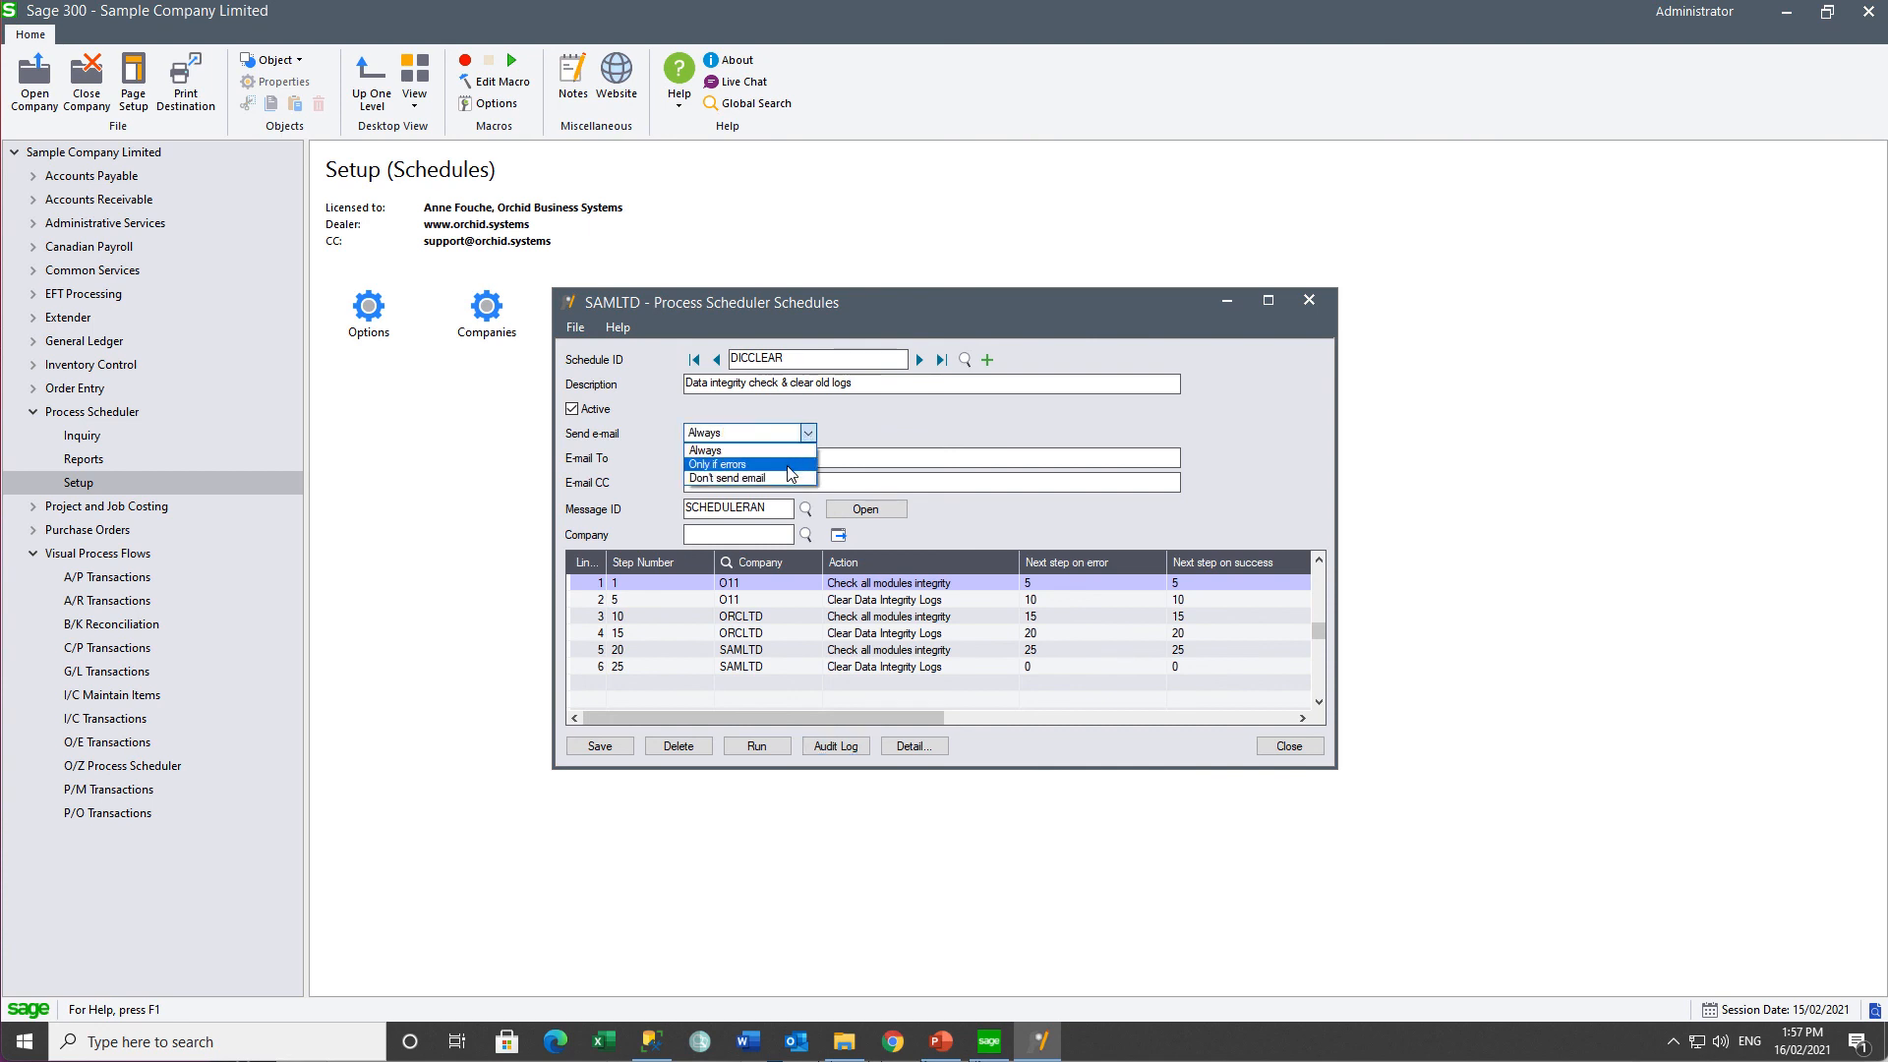
{"action": "left_click", "coordinate": [787, 465]}
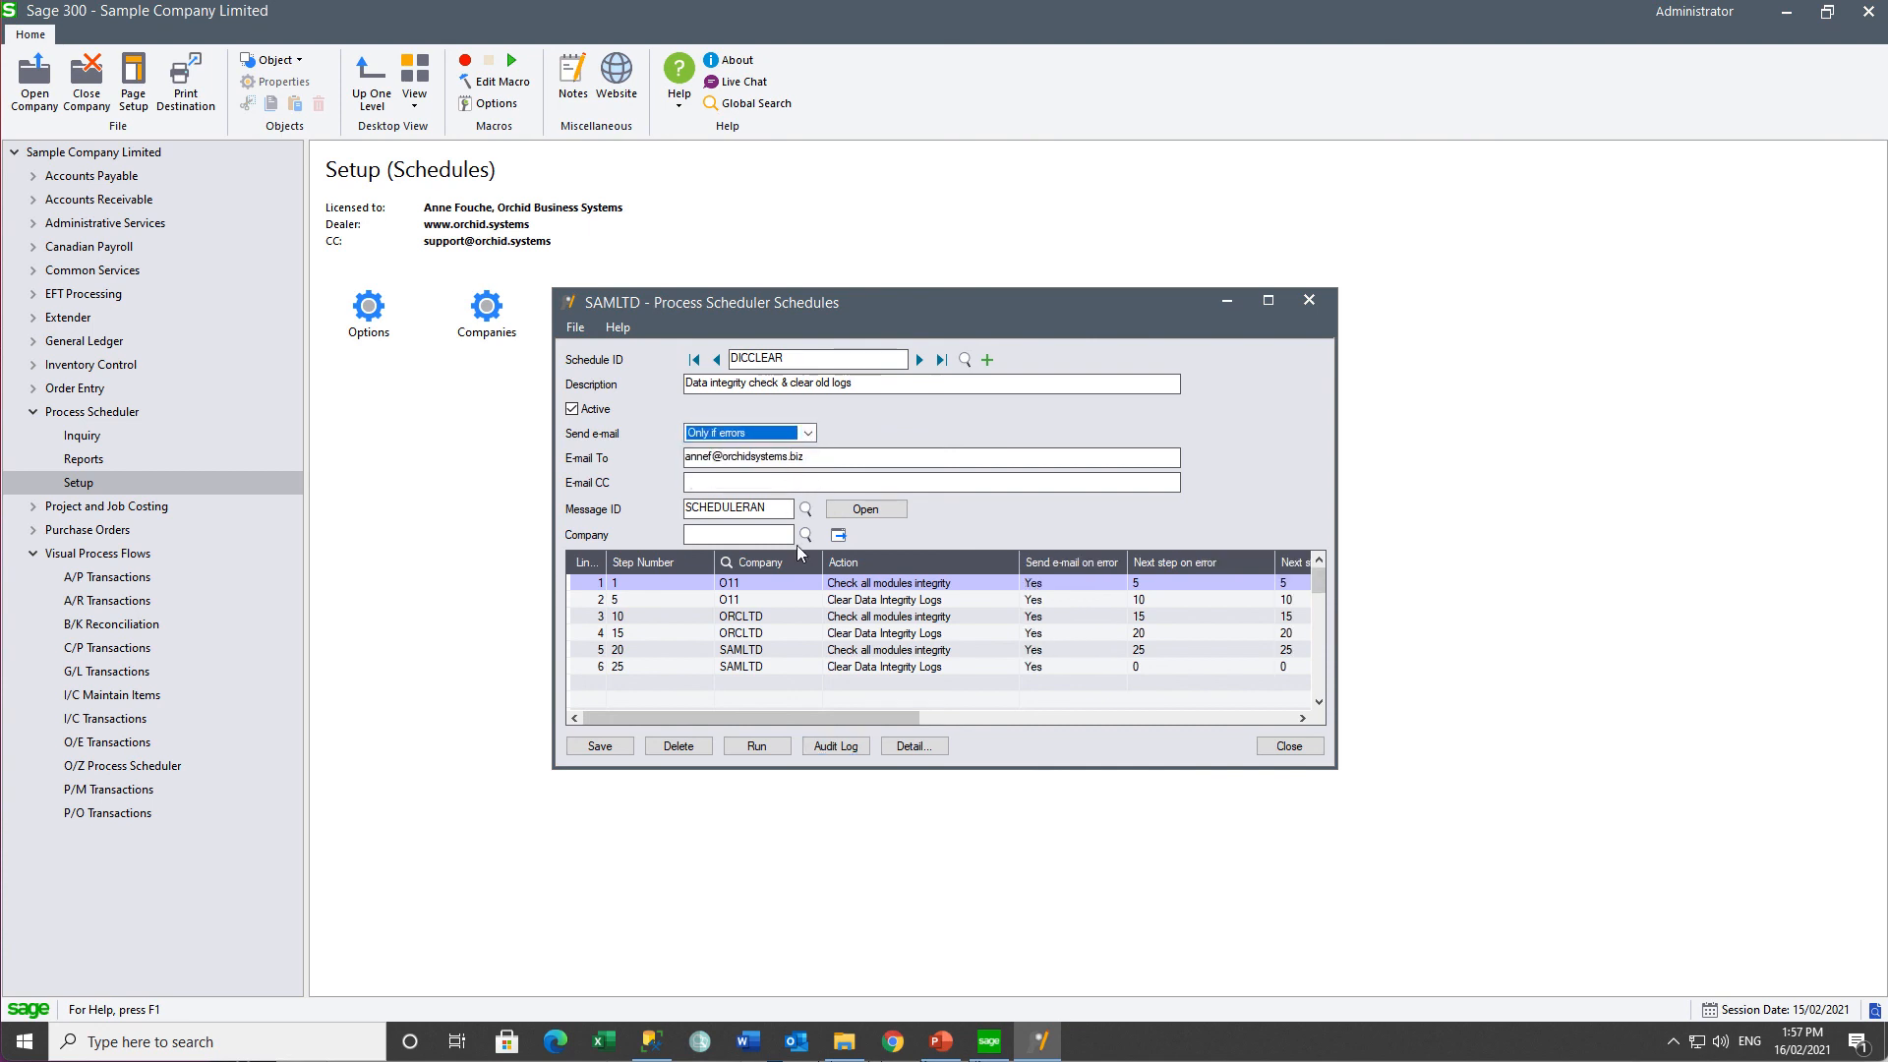
{"action": "left_click", "coordinate": [876, 584]}
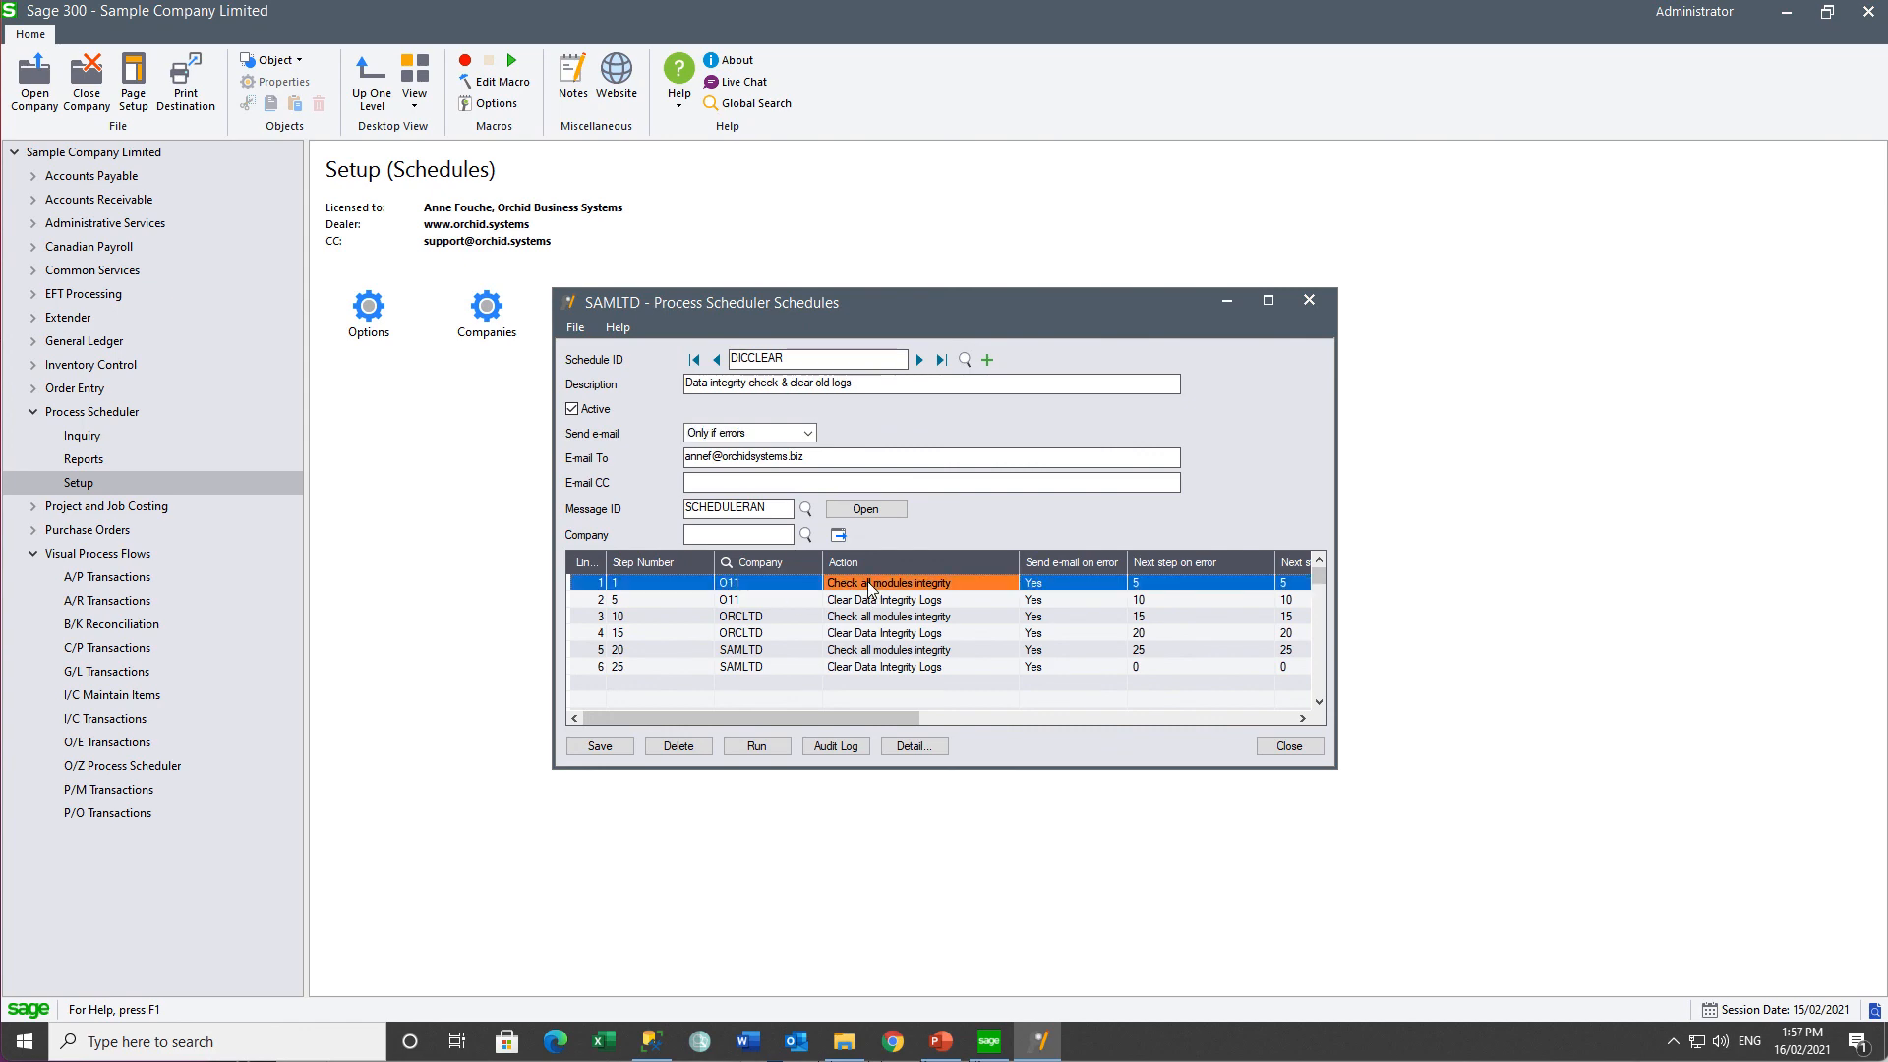
{"action": "left_click", "coordinate": [911, 747]}
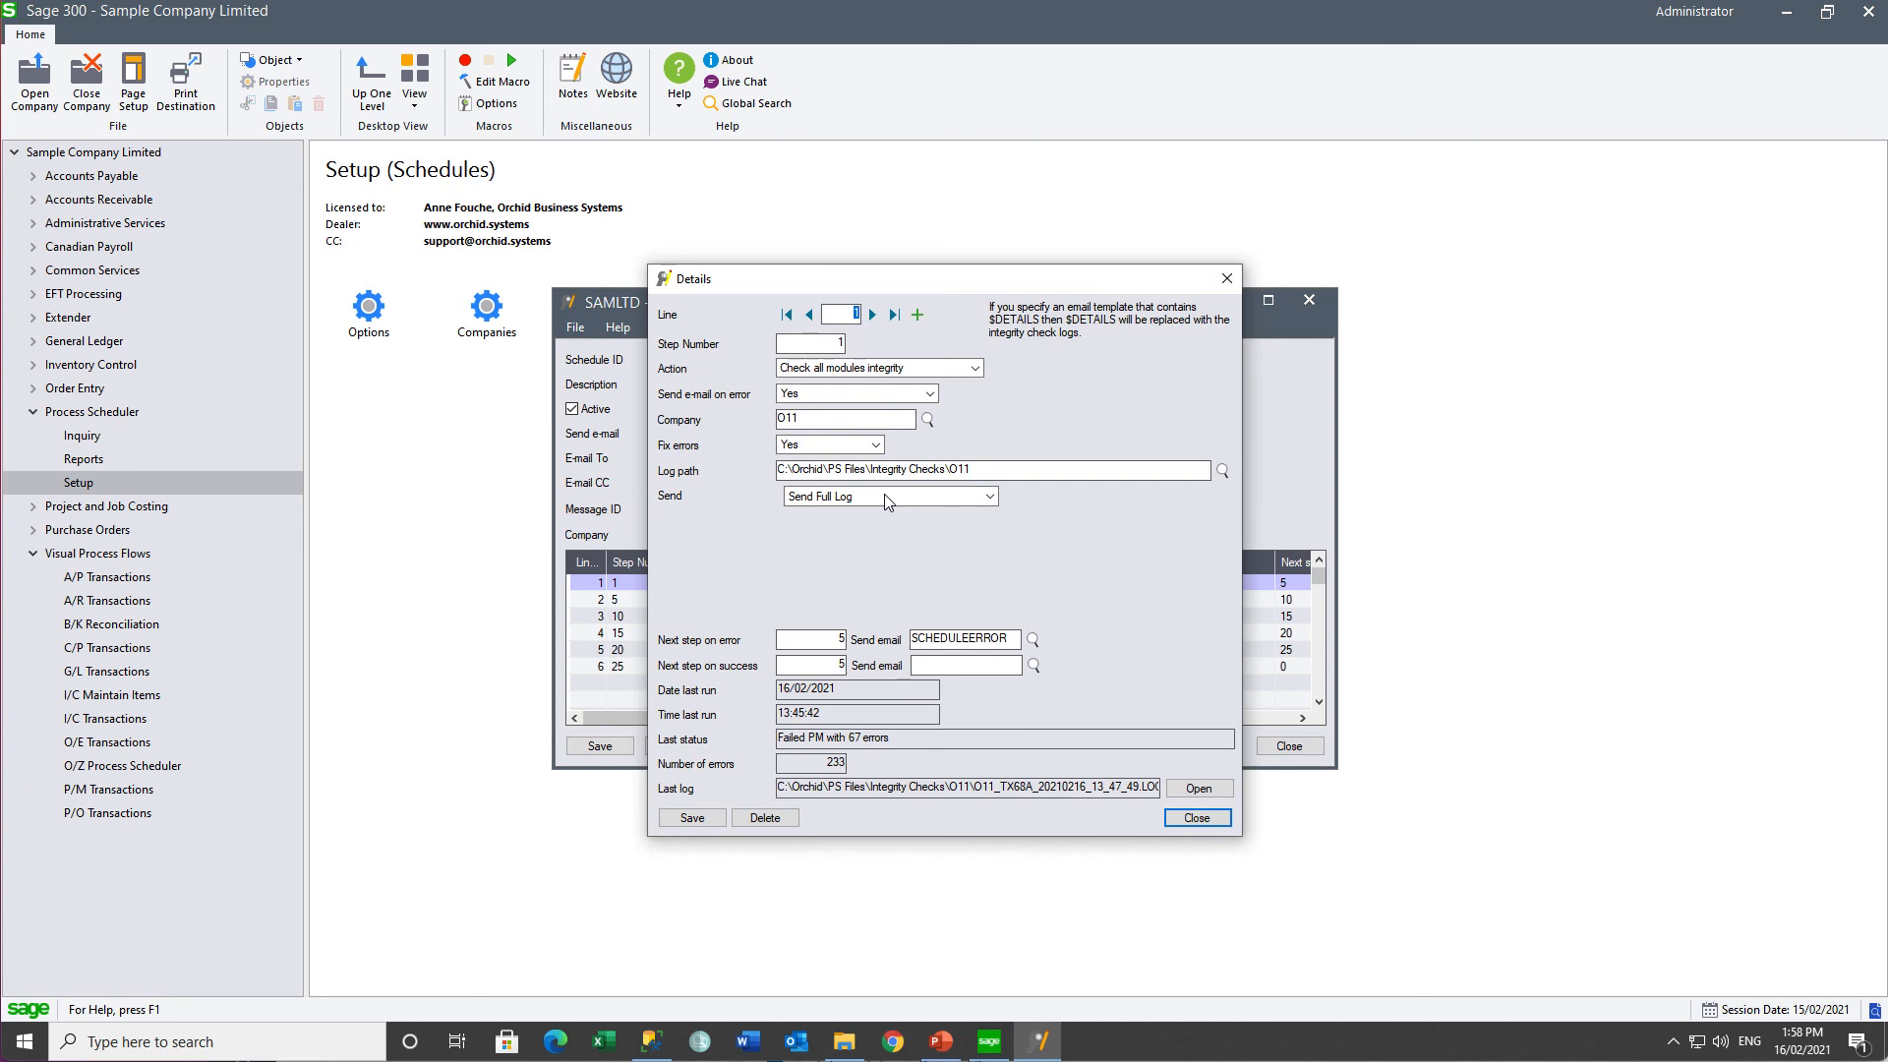
{"action": "left_click", "coordinate": [932, 397]}
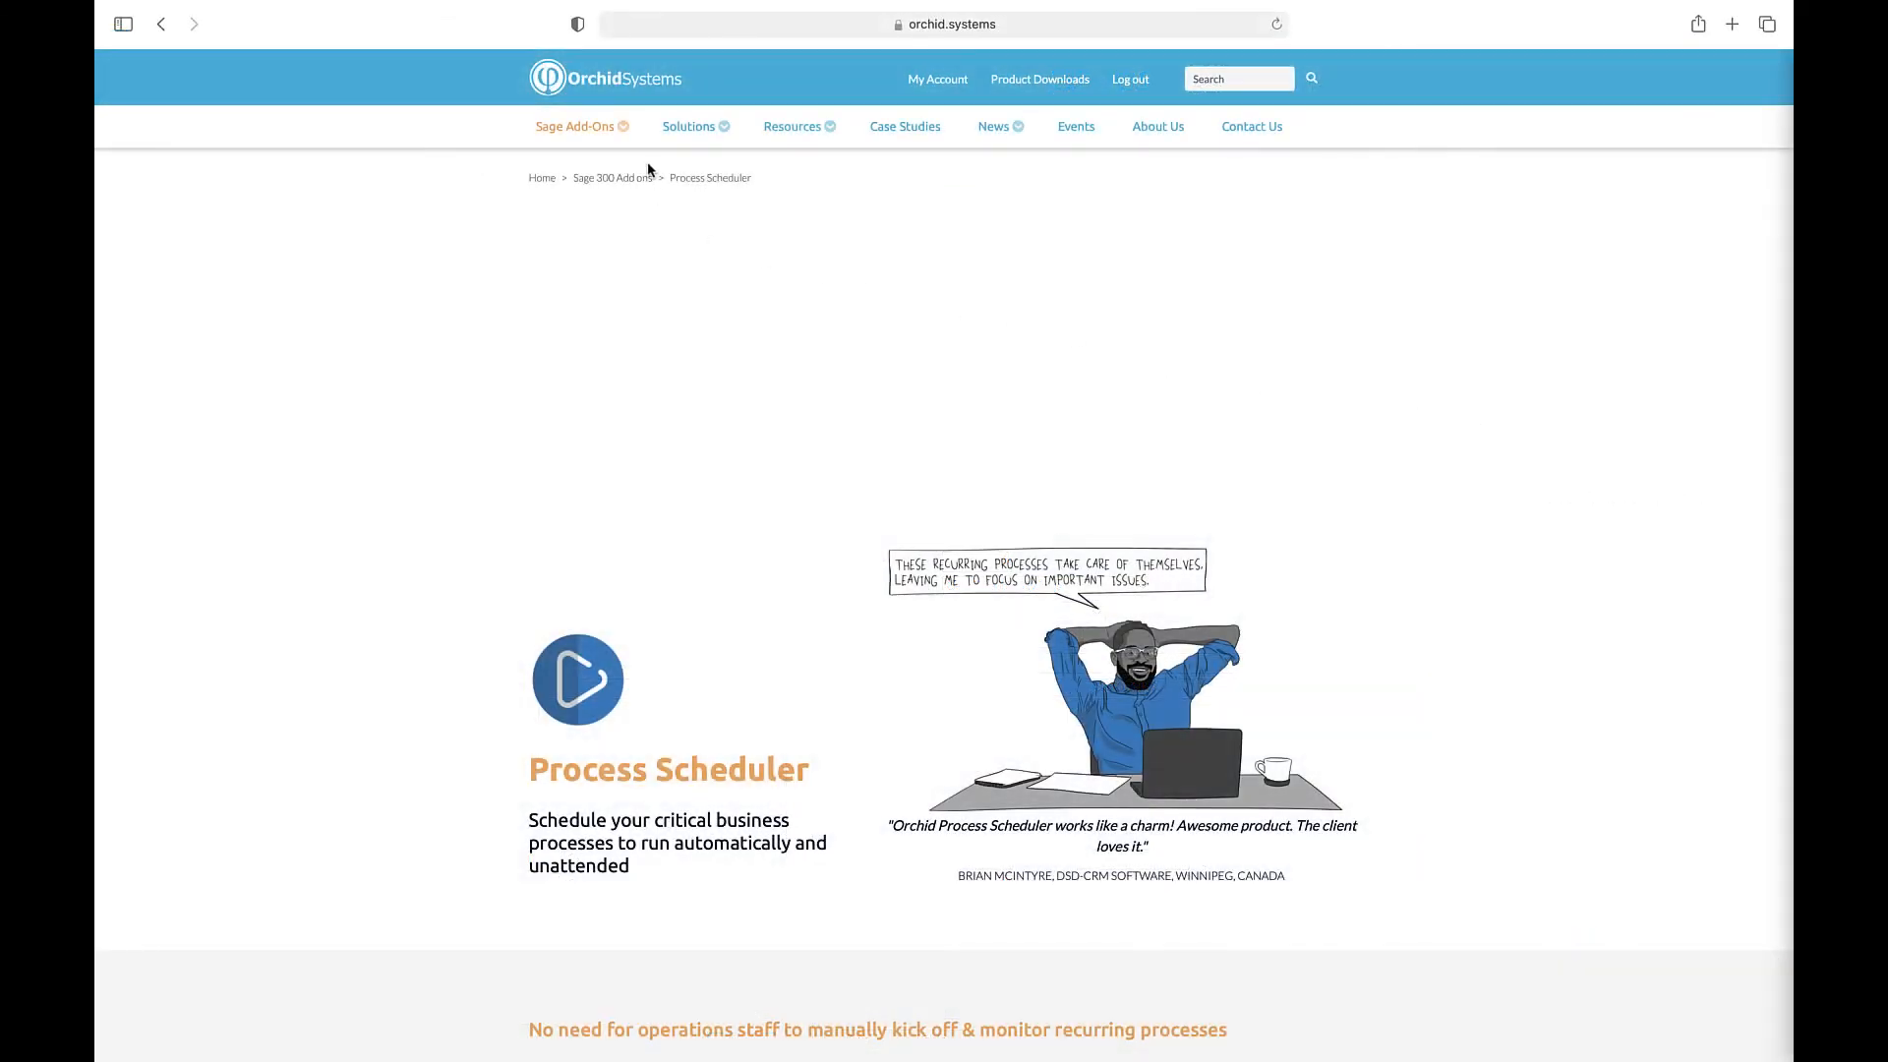
- Browse the Orchid Systems Process Scheduler page from the Sage Add-Ons menu down to the Learn More videos
{"action": "mouse_move", "coordinate": [593, 132]}
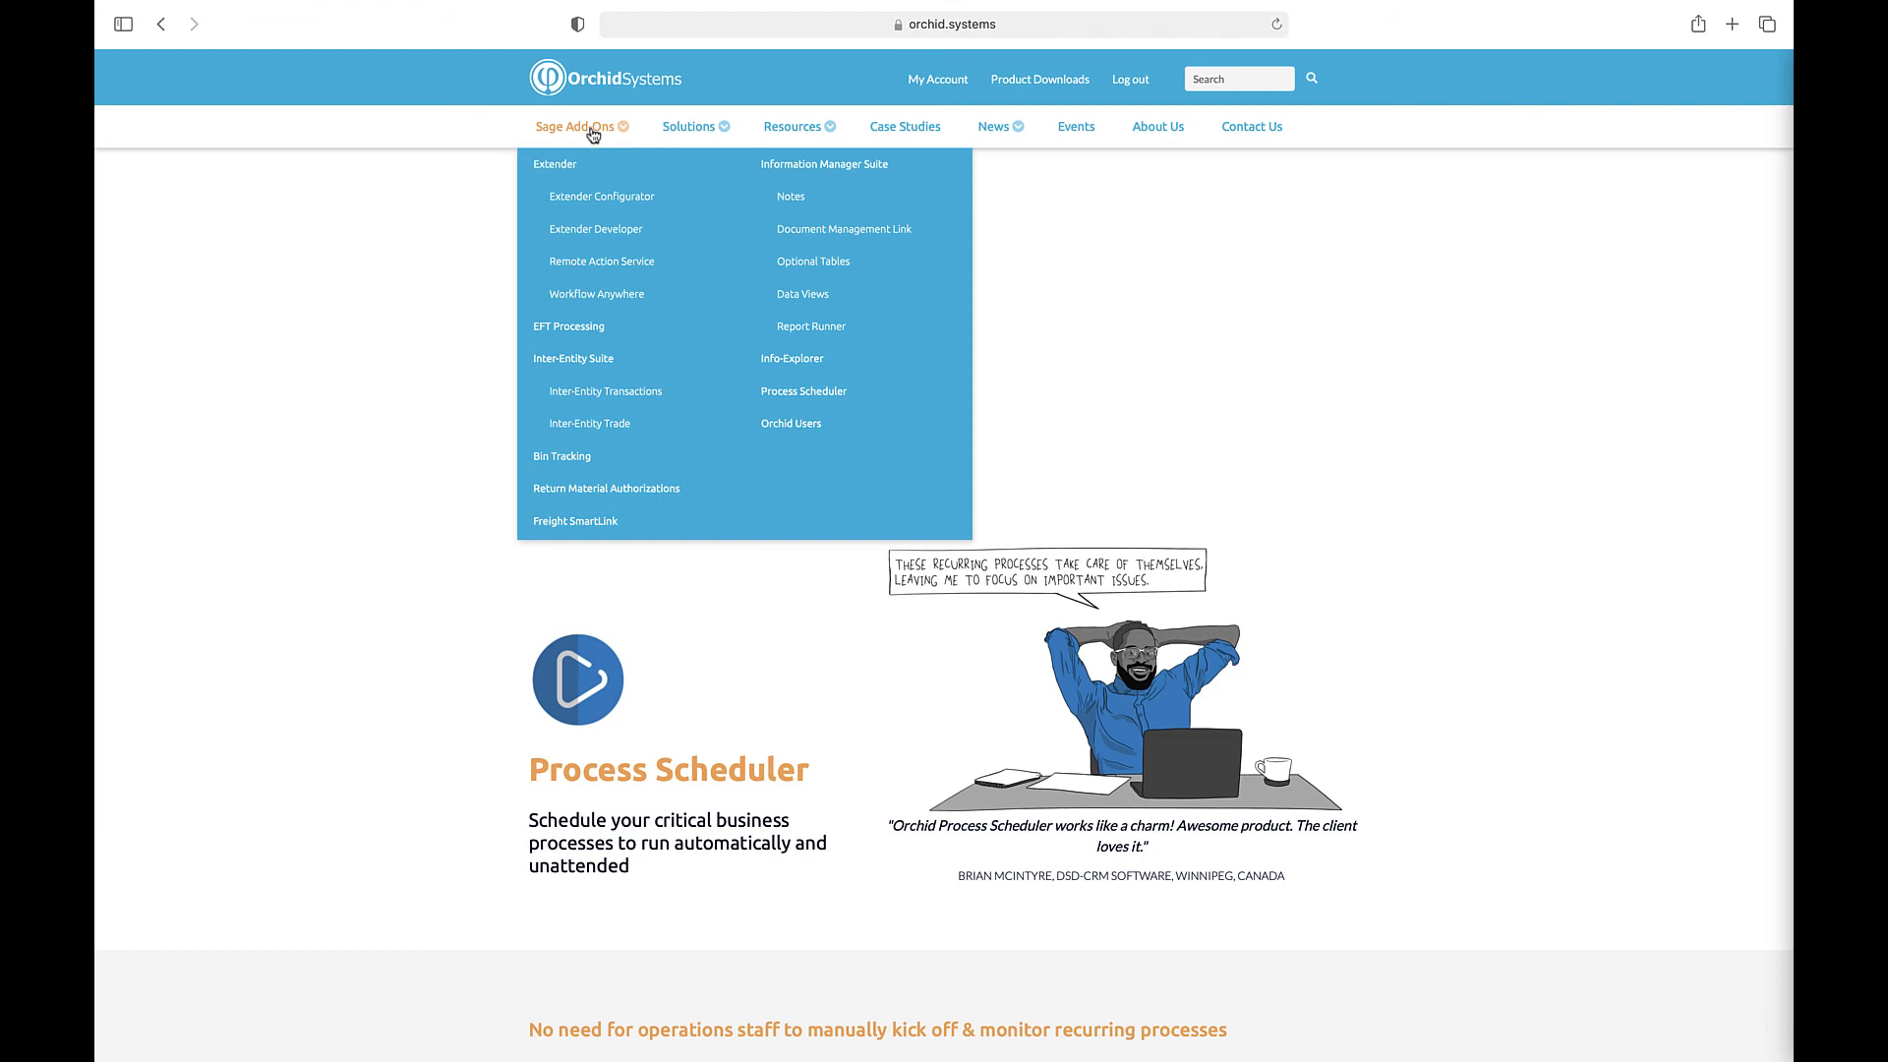
{"action": "scroll", "coordinate": [1258, 349], "scroll_direction": "down", "scroll_amount": 3}
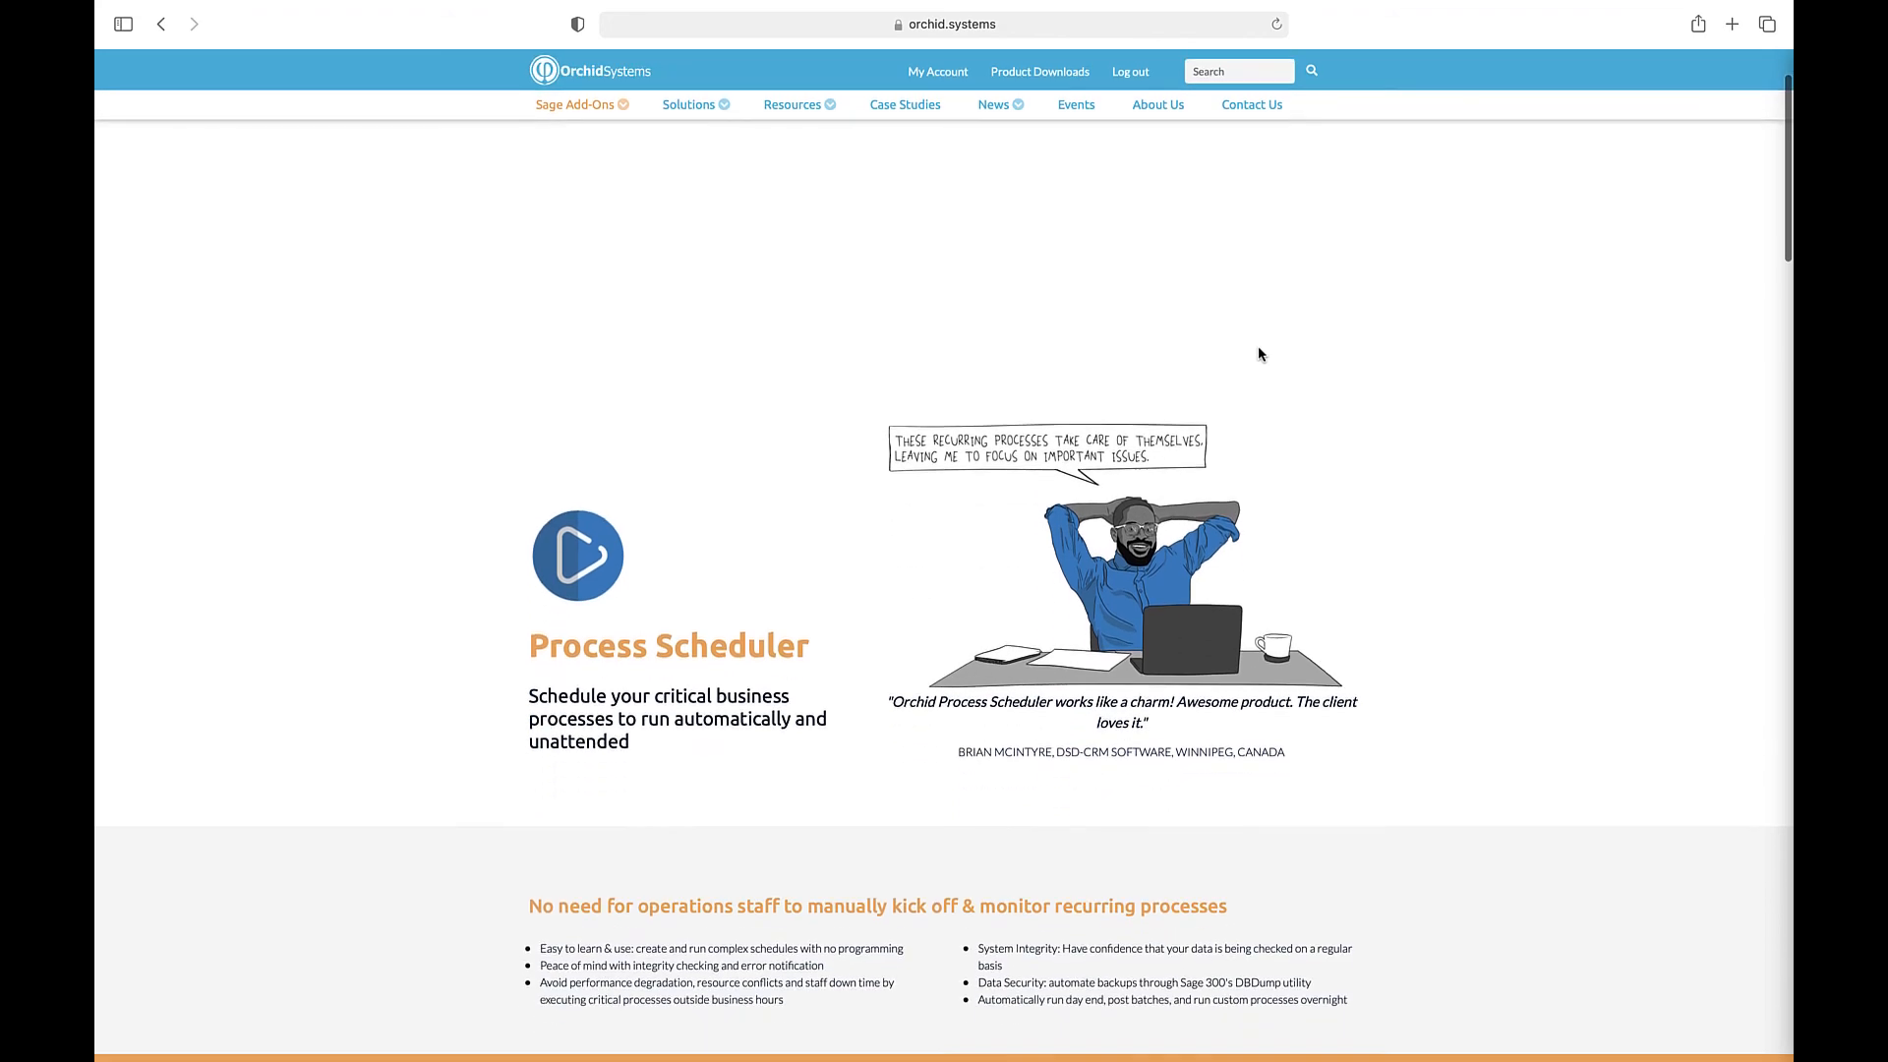
{"action": "scroll", "coordinate": [1260, 352], "scroll_direction": "down", "scroll_amount": 10}
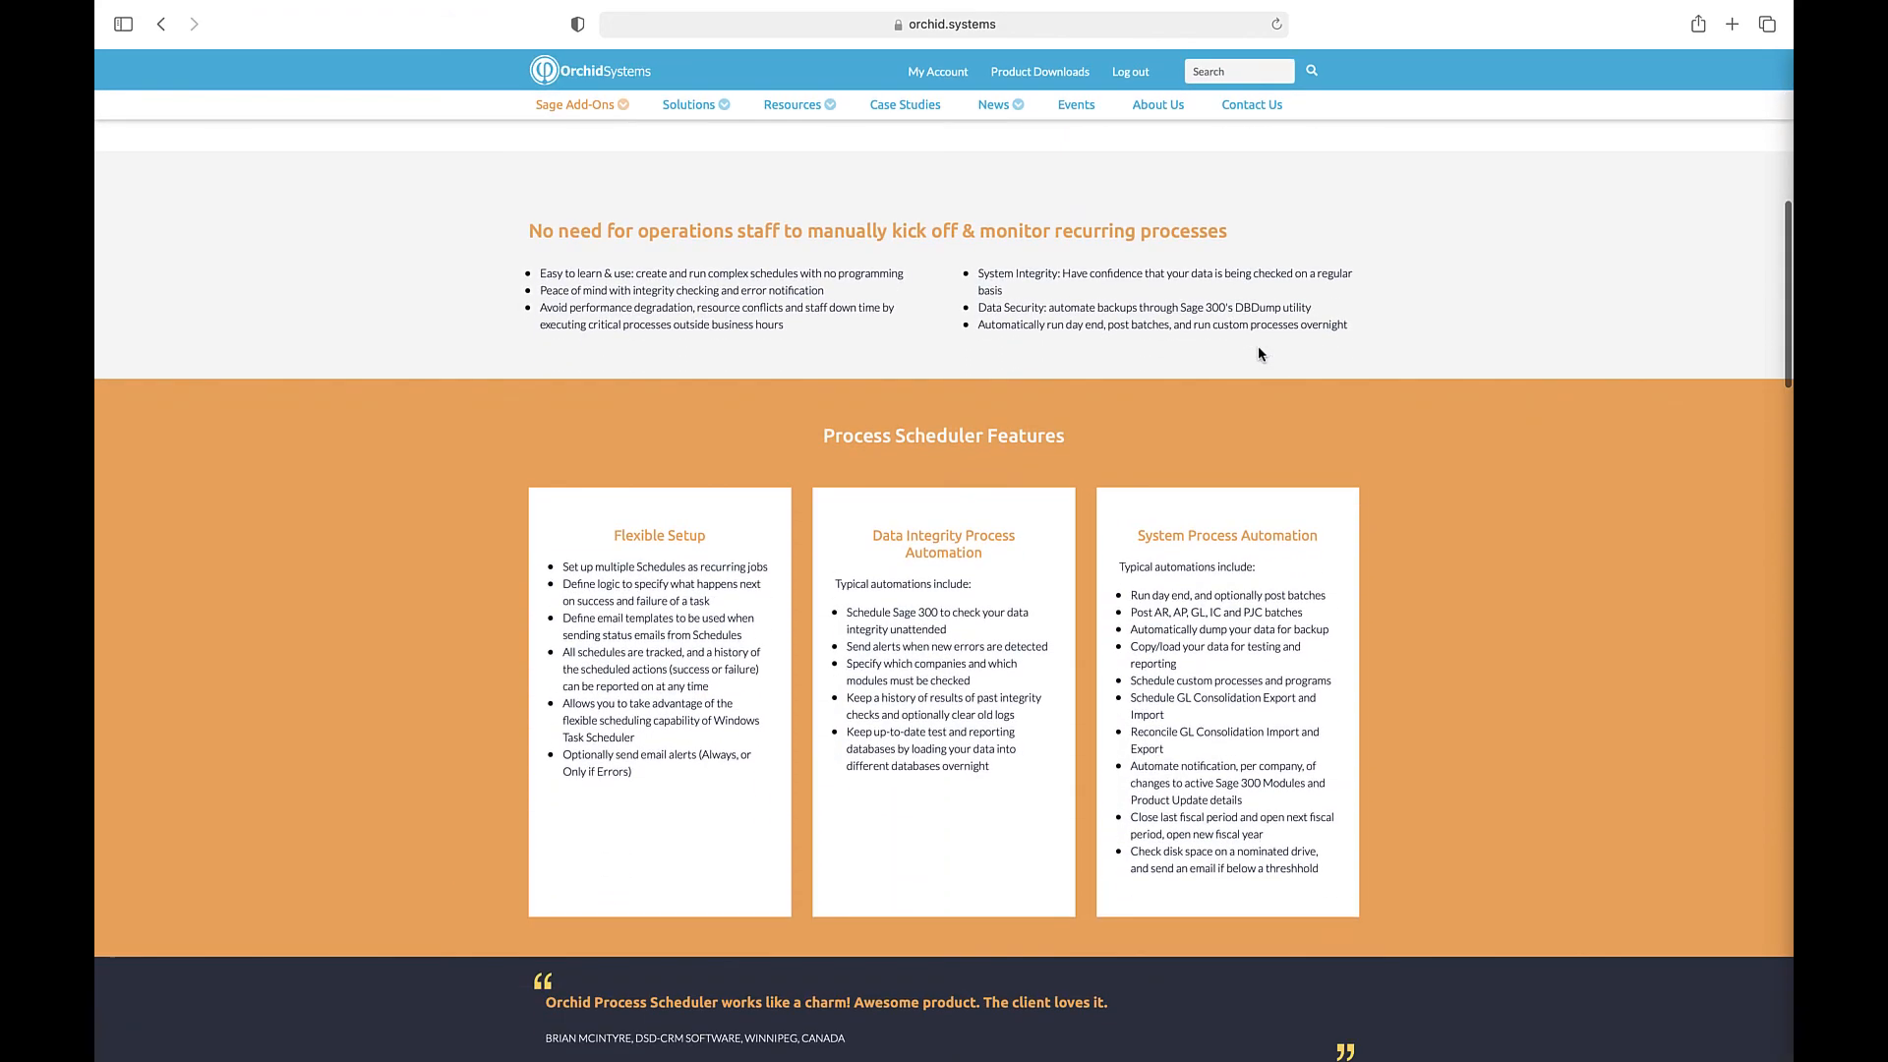
{"action": "scroll", "coordinate": [1259, 353], "scroll_direction": "down", "scroll_amount": 10}
{"action": "scroll", "coordinate": [1260, 350], "scroll_direction": "down", "scroll_amount": 14}
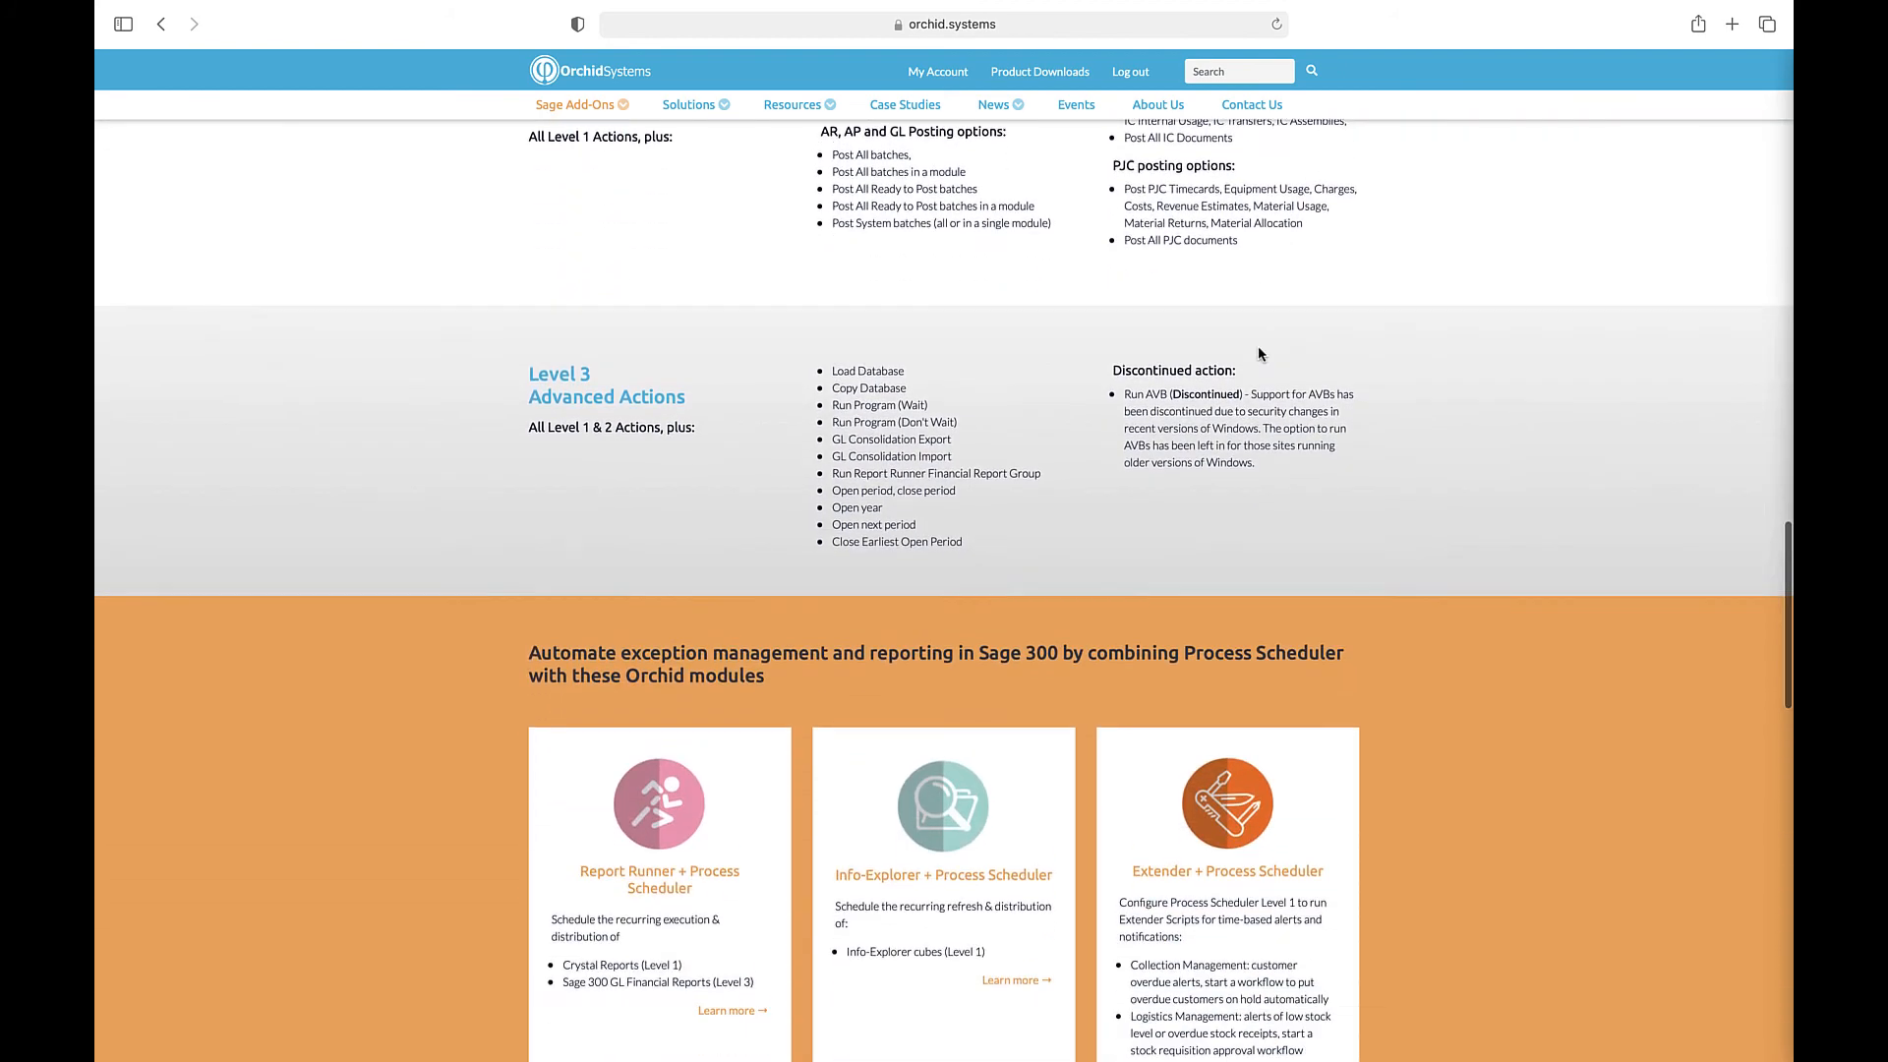
{"action": "scroll", "coordinate": [1259, 349], "scroll_direction": "down", "scroll_amount": 11}
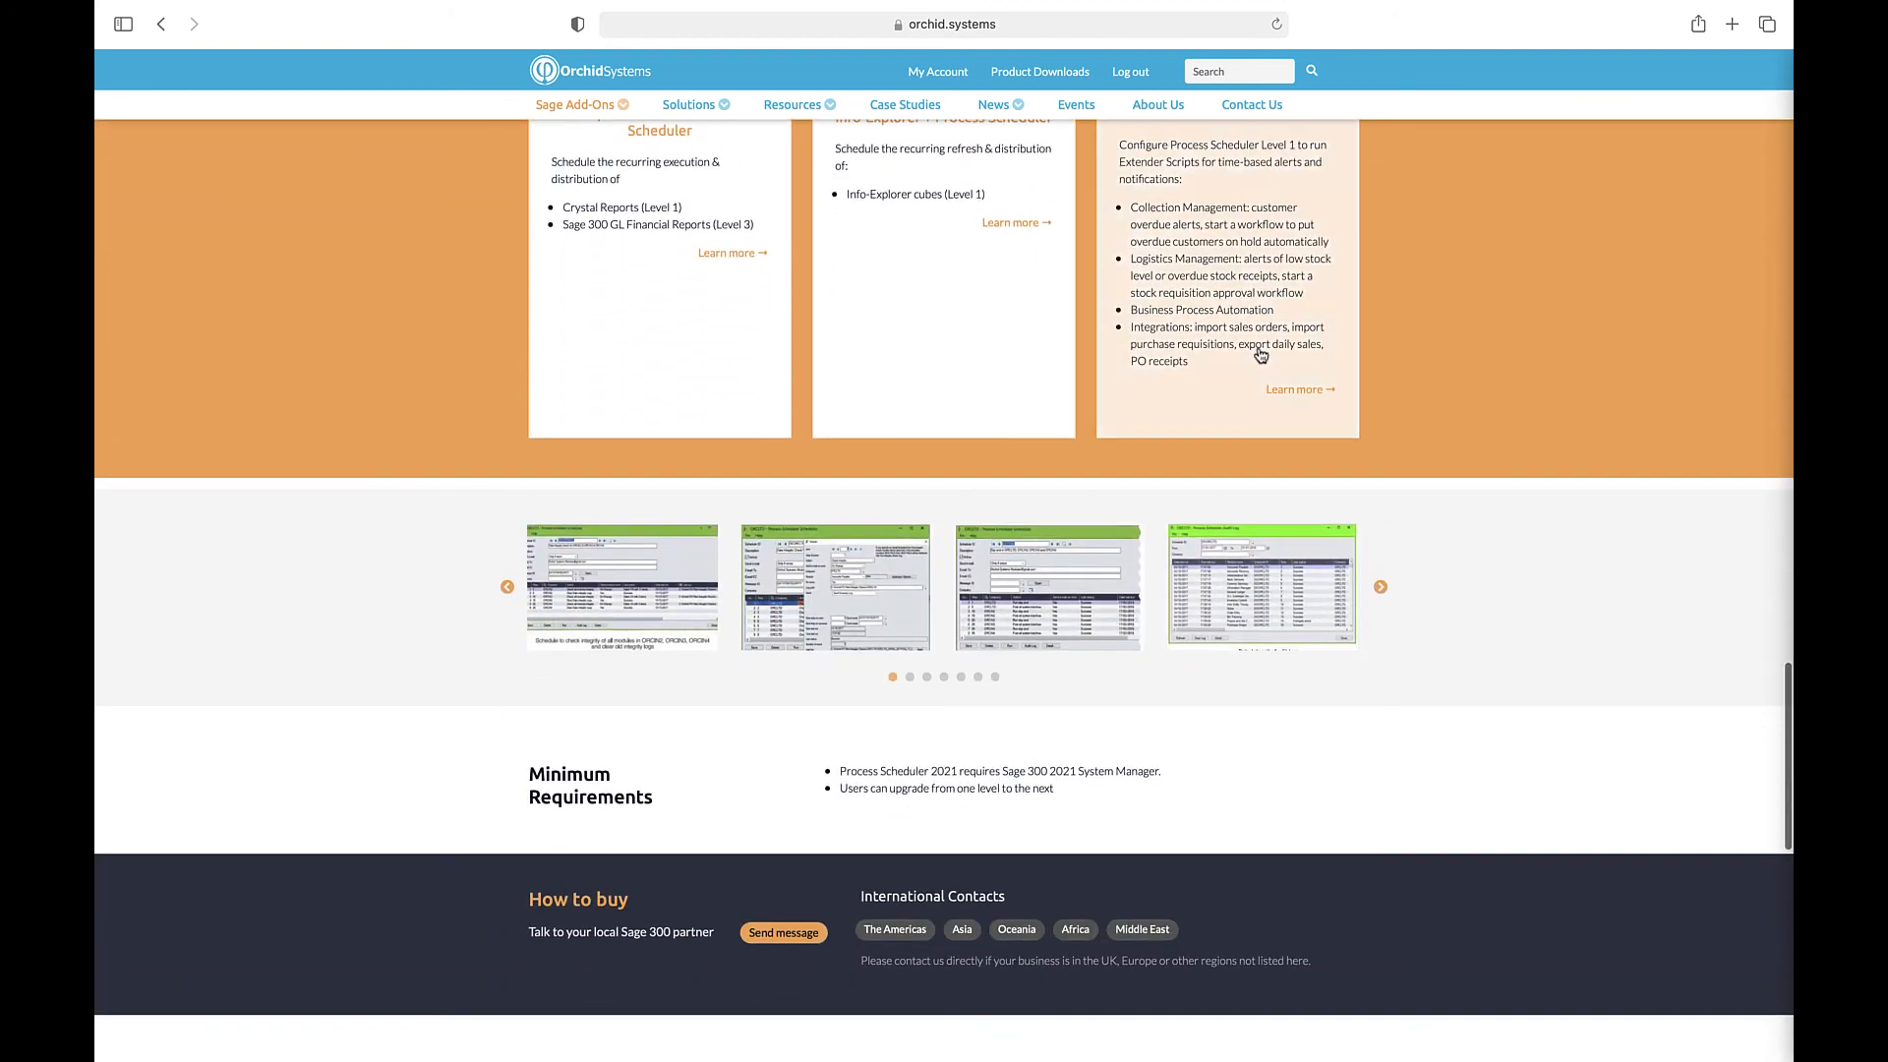
{"action": "scroll", "coordinate": [1260, 353], "scroll_direction": "down", "scroll_amount": 12}
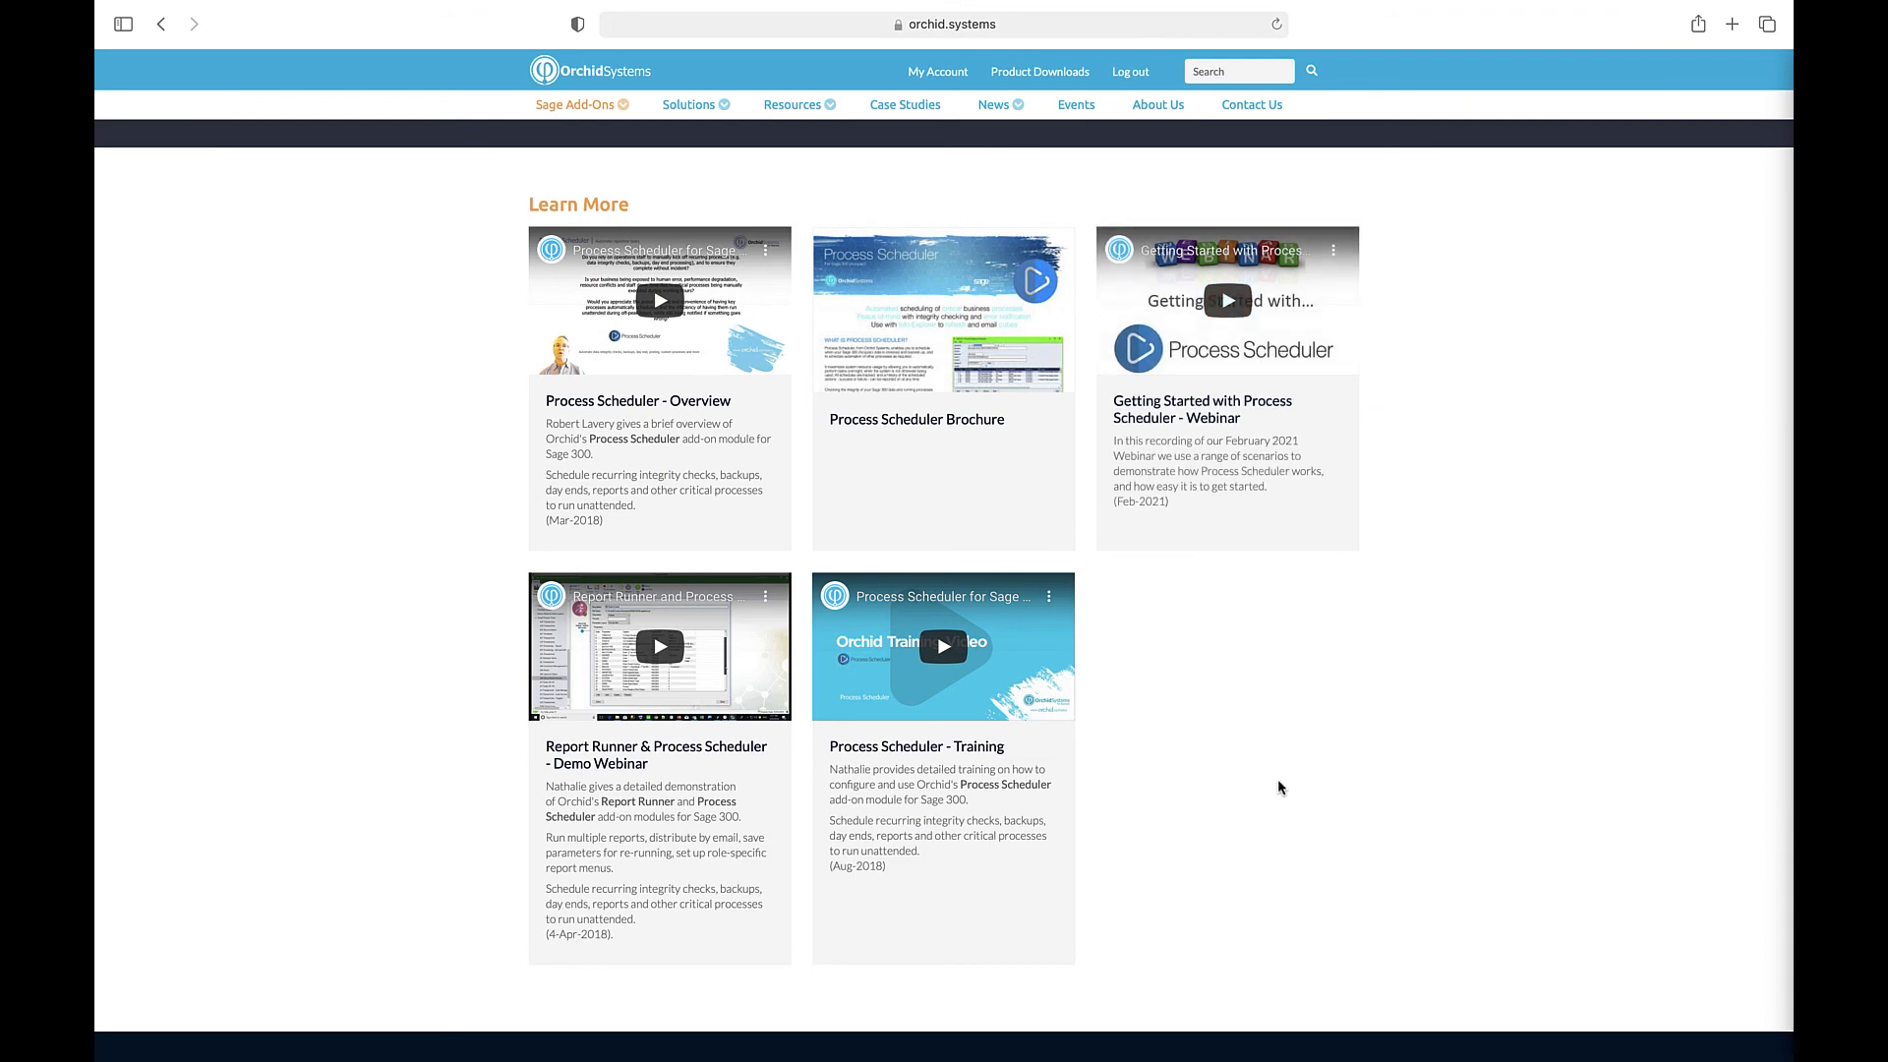
{"action": "left_click", "coordinate": [1106, 12]}
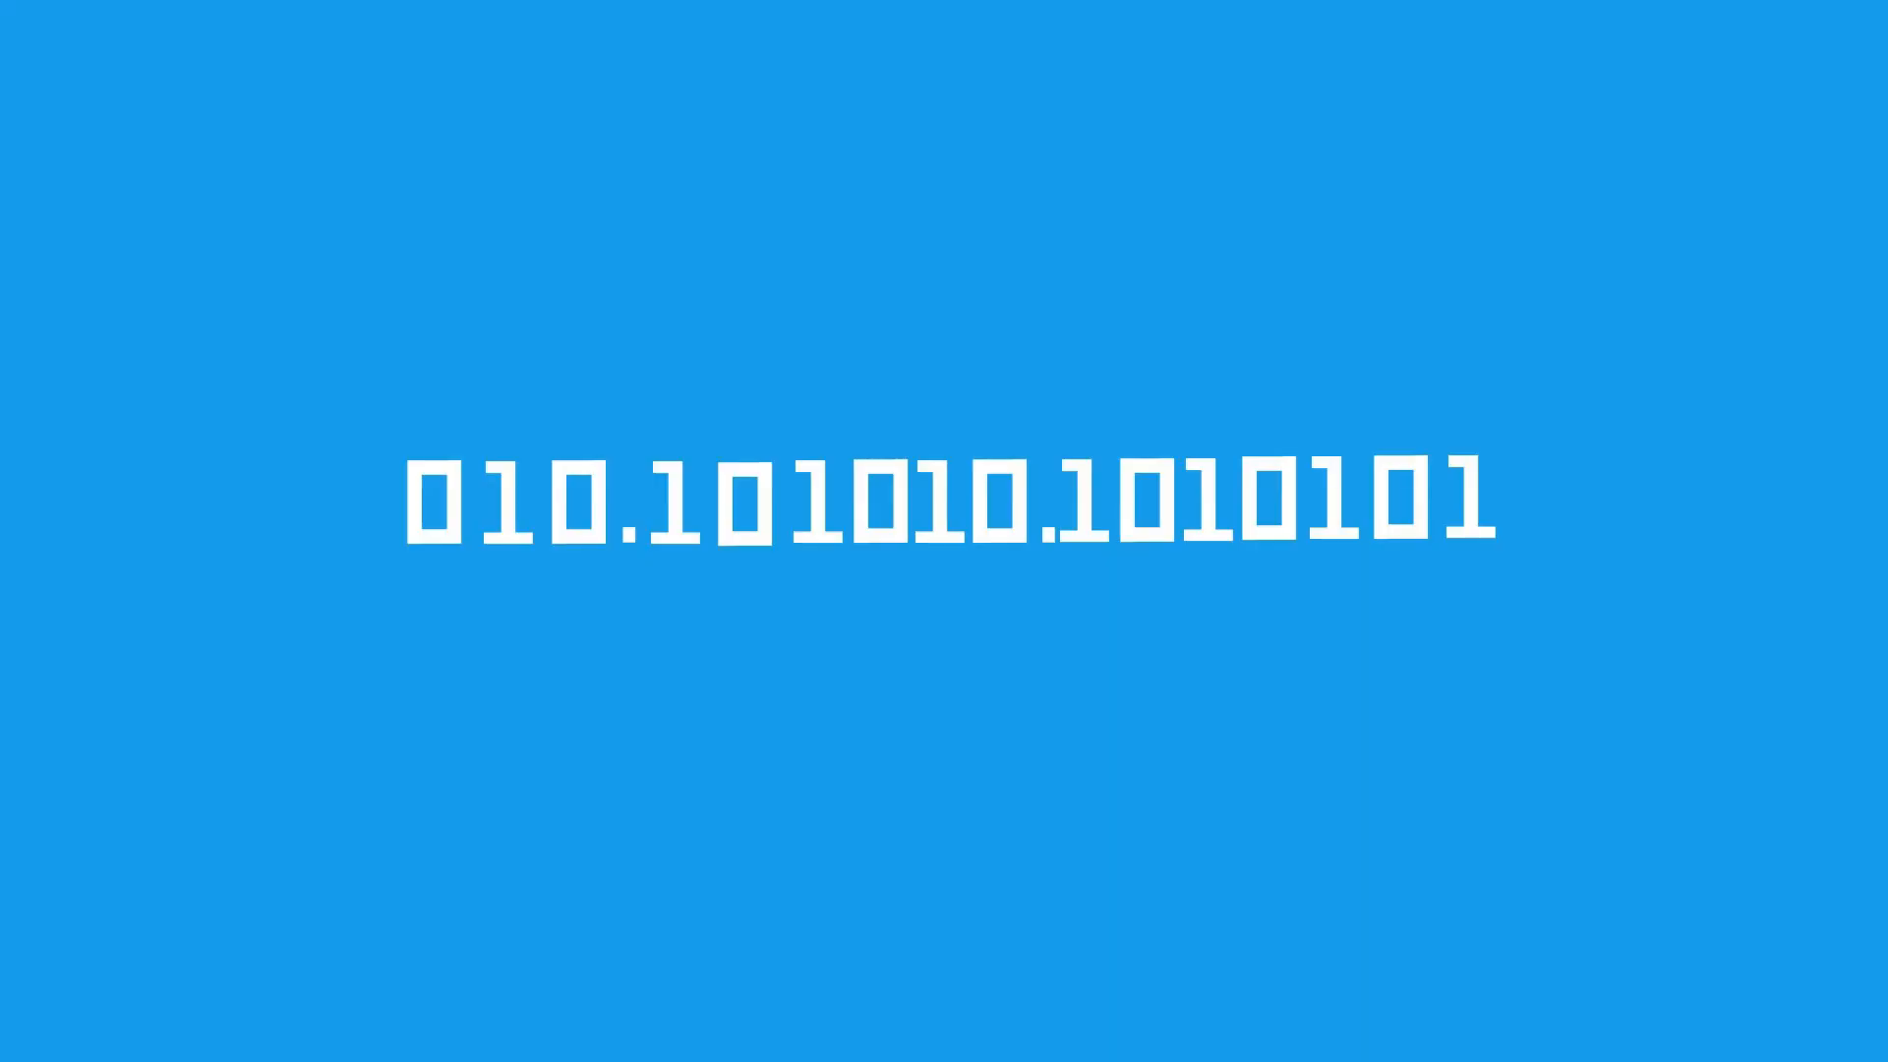